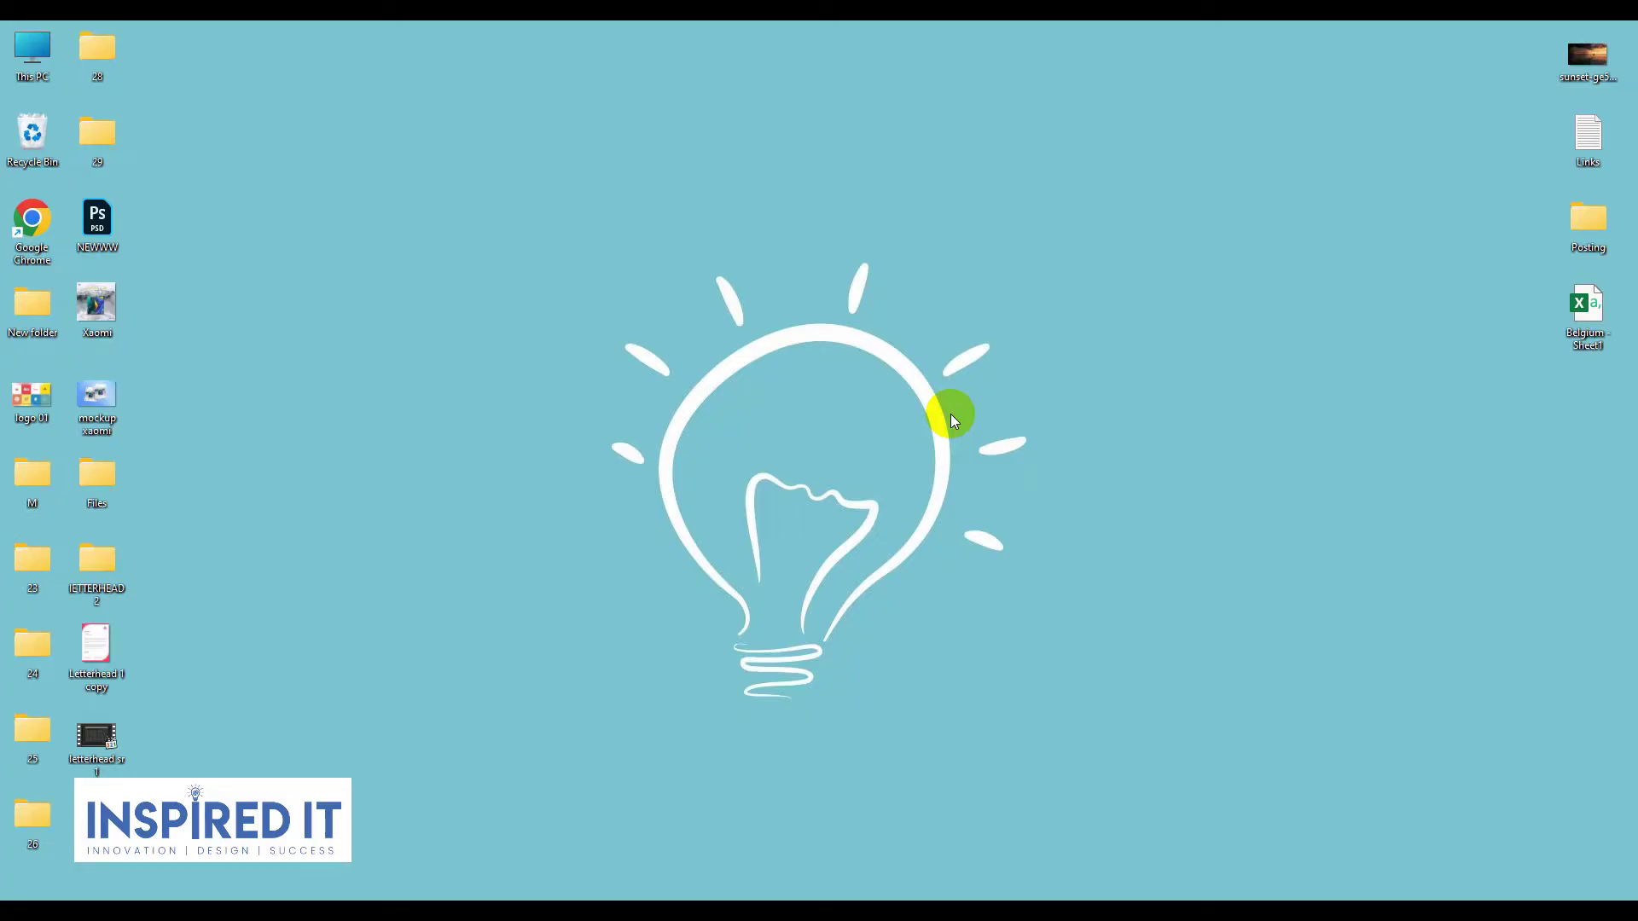
# Step: Open the LETTERHEAD 2 text brief full-screen and highlight its colour code 82ca9c
pyautogui.doubleClick(88, 575)
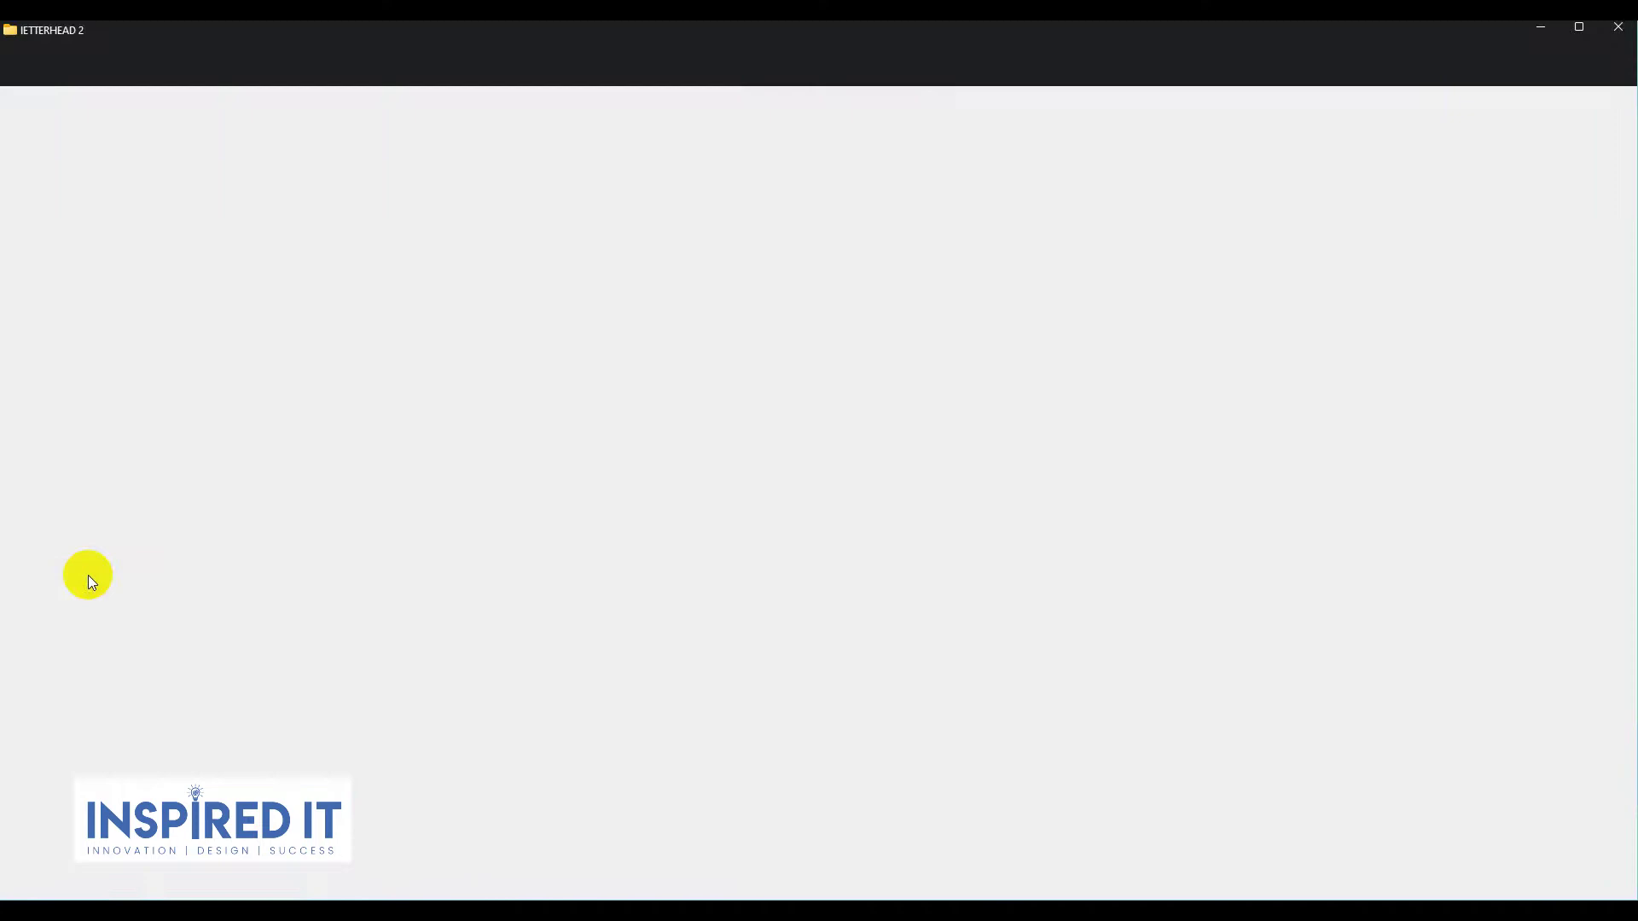
pyautogui.doubleClick(1192, 49)
pyautogui.doubleClick(230, 190)
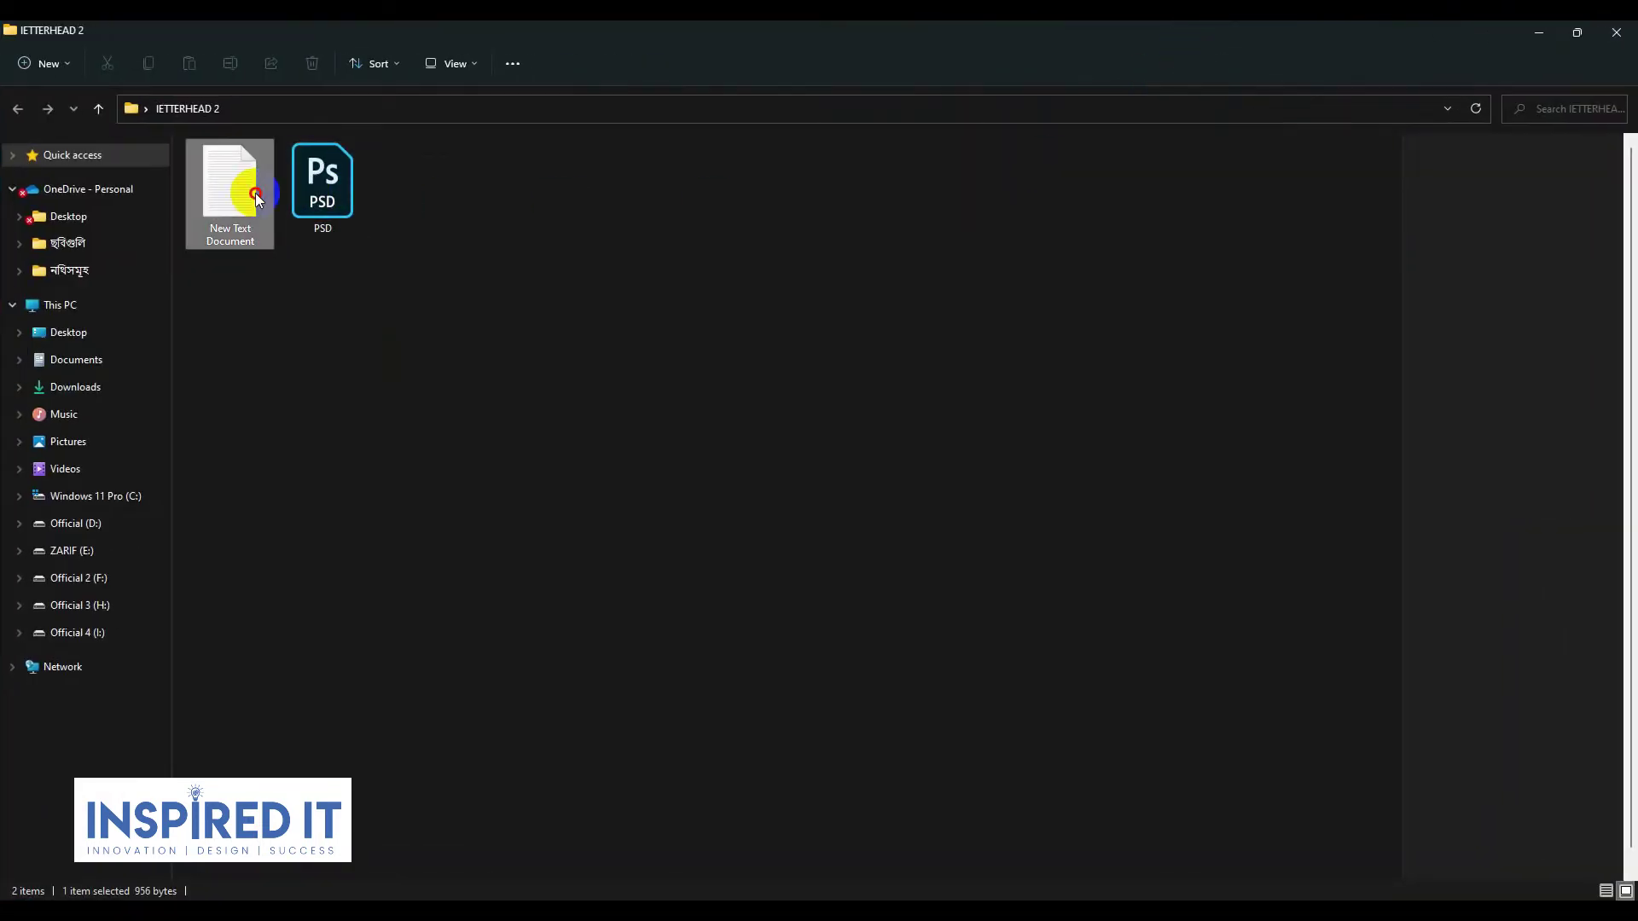
pyautogui.click(1317, 139)
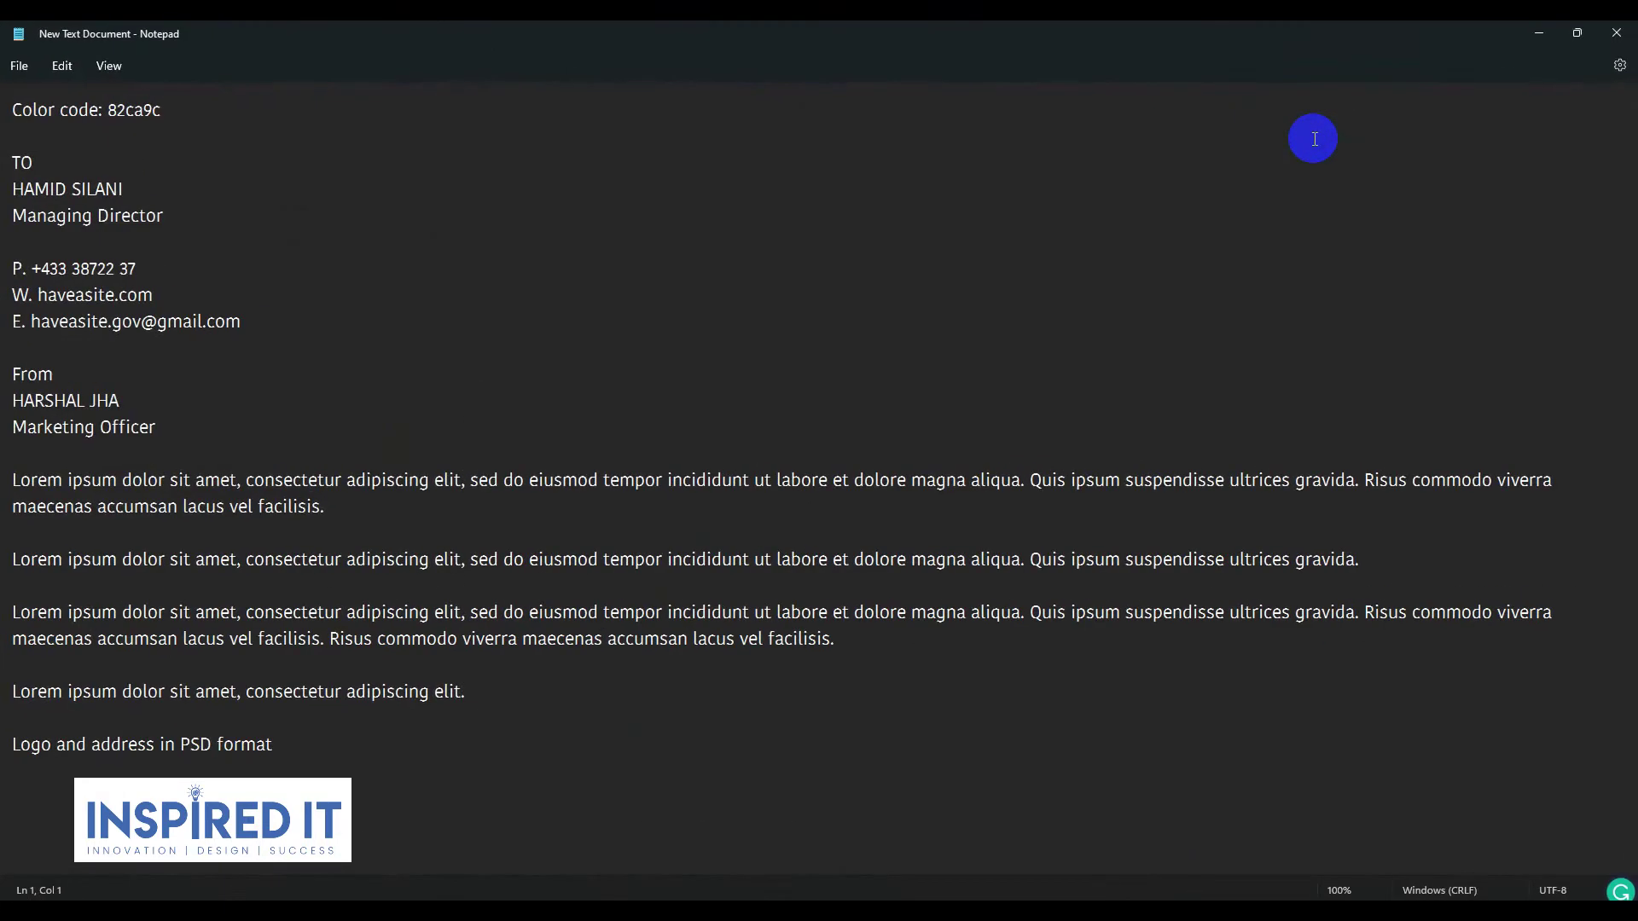
pyautogui.moveTo(110, 115); pyautogui.dragTo(207, 110)
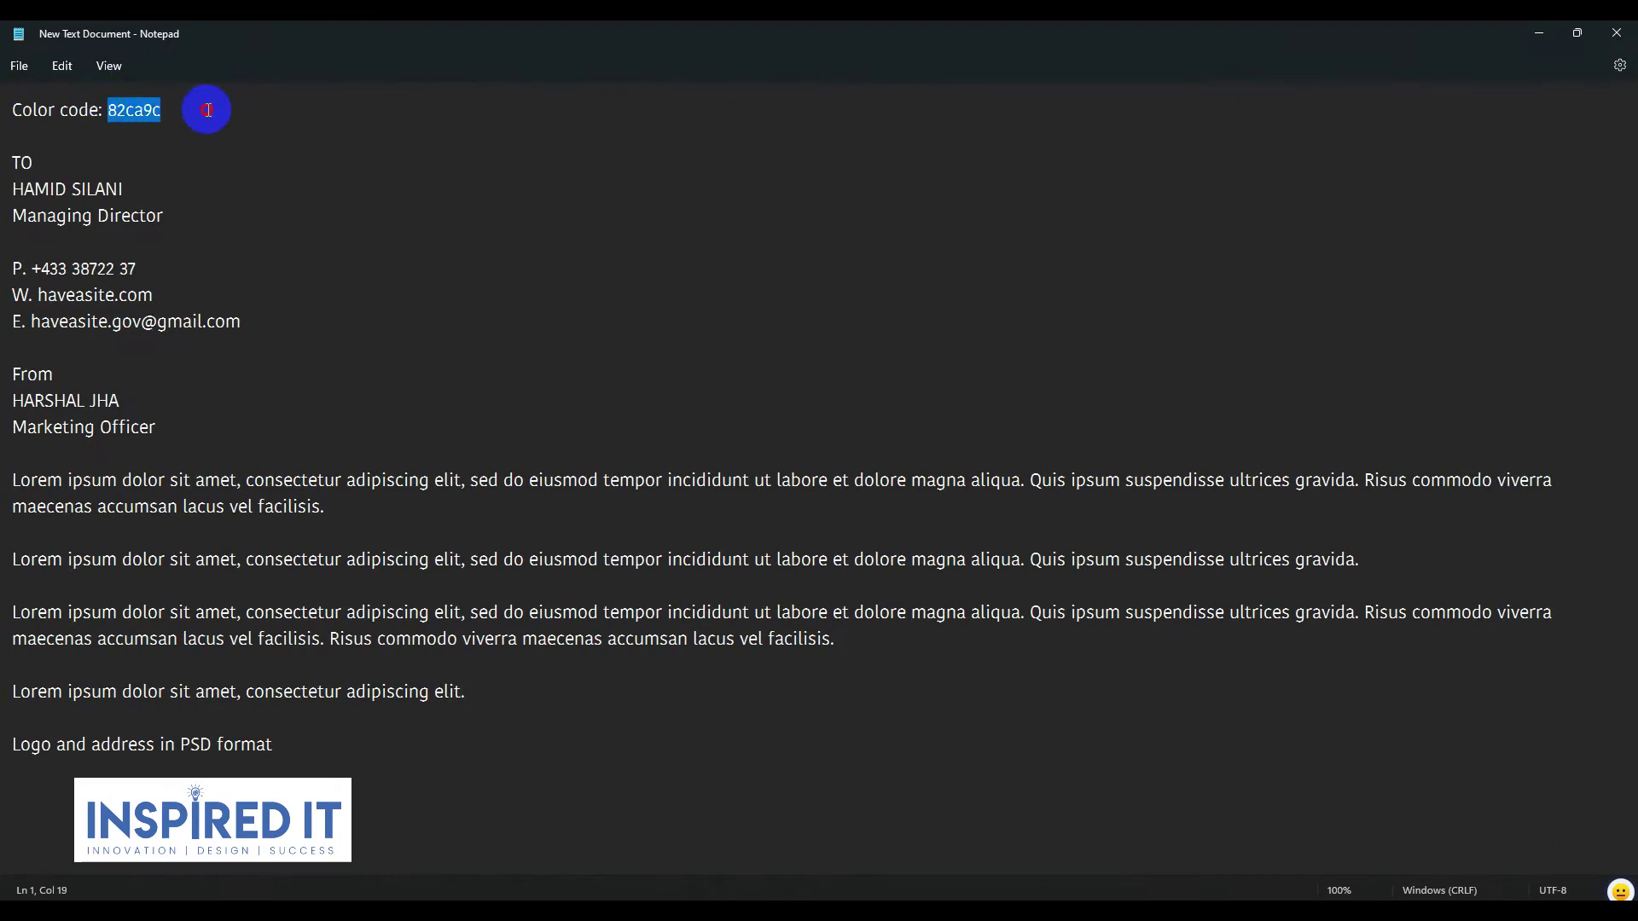
# Step: Put the brief away and open PSD.psd from the LETTERHEAD 2 folder
pyautogui.scroll(-1, 331, 382)
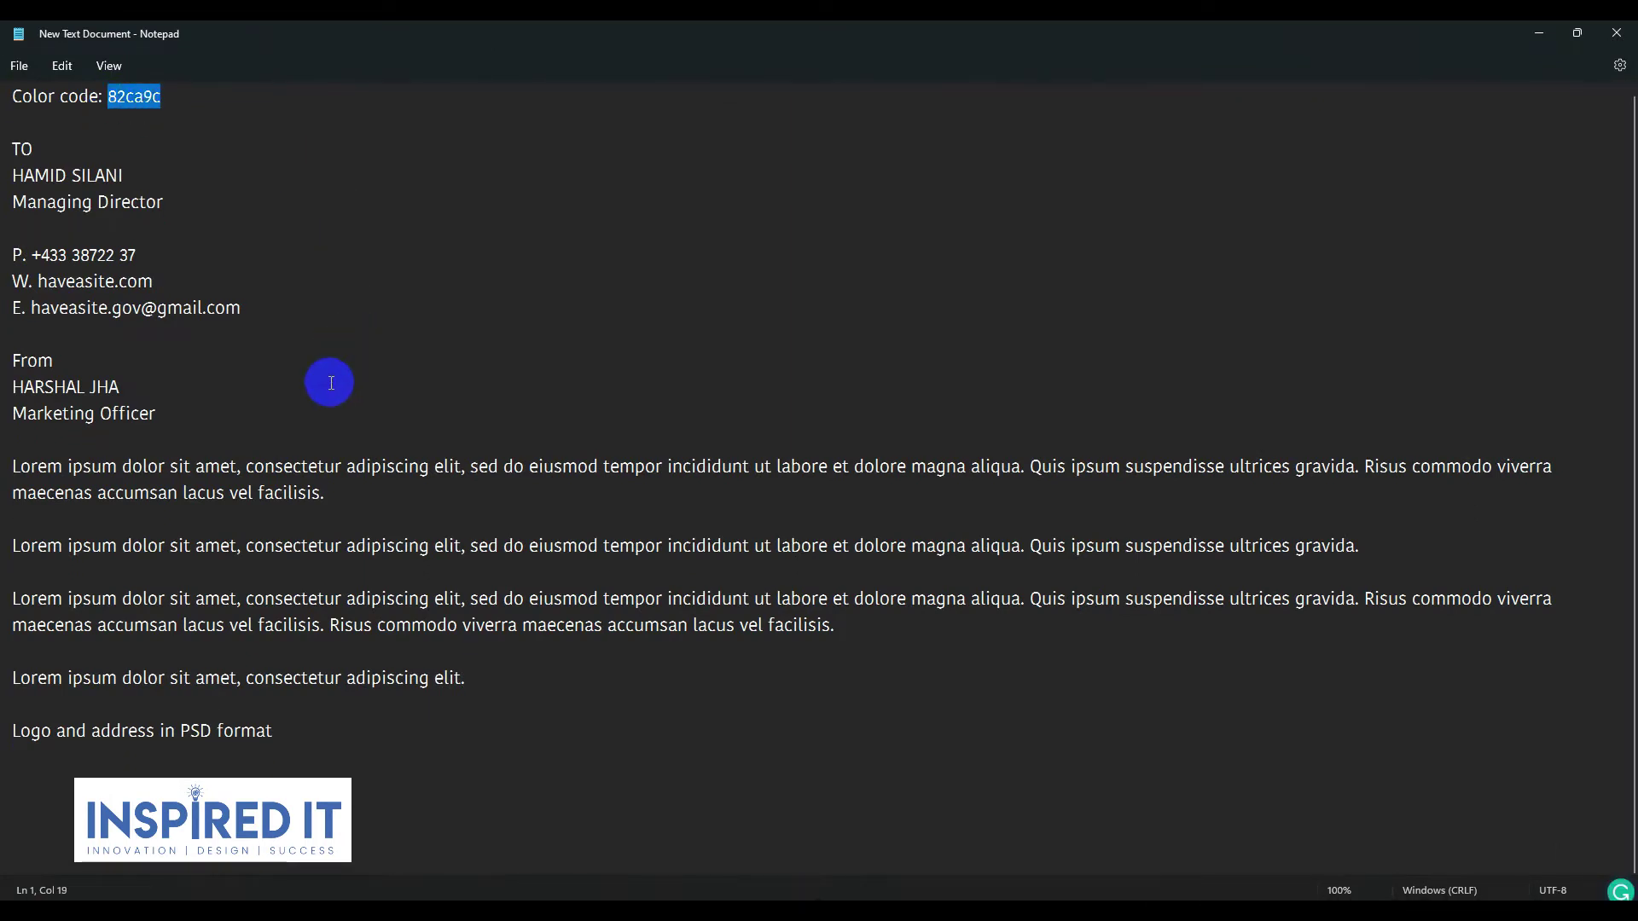
pyautogui.click(1540, 33)
pyautogui.doubleClick(341, 177)
# Step: Create a new blank A4 document at 8.27 × 11.69 in
pyautogui.scroll(3, 826, 502)
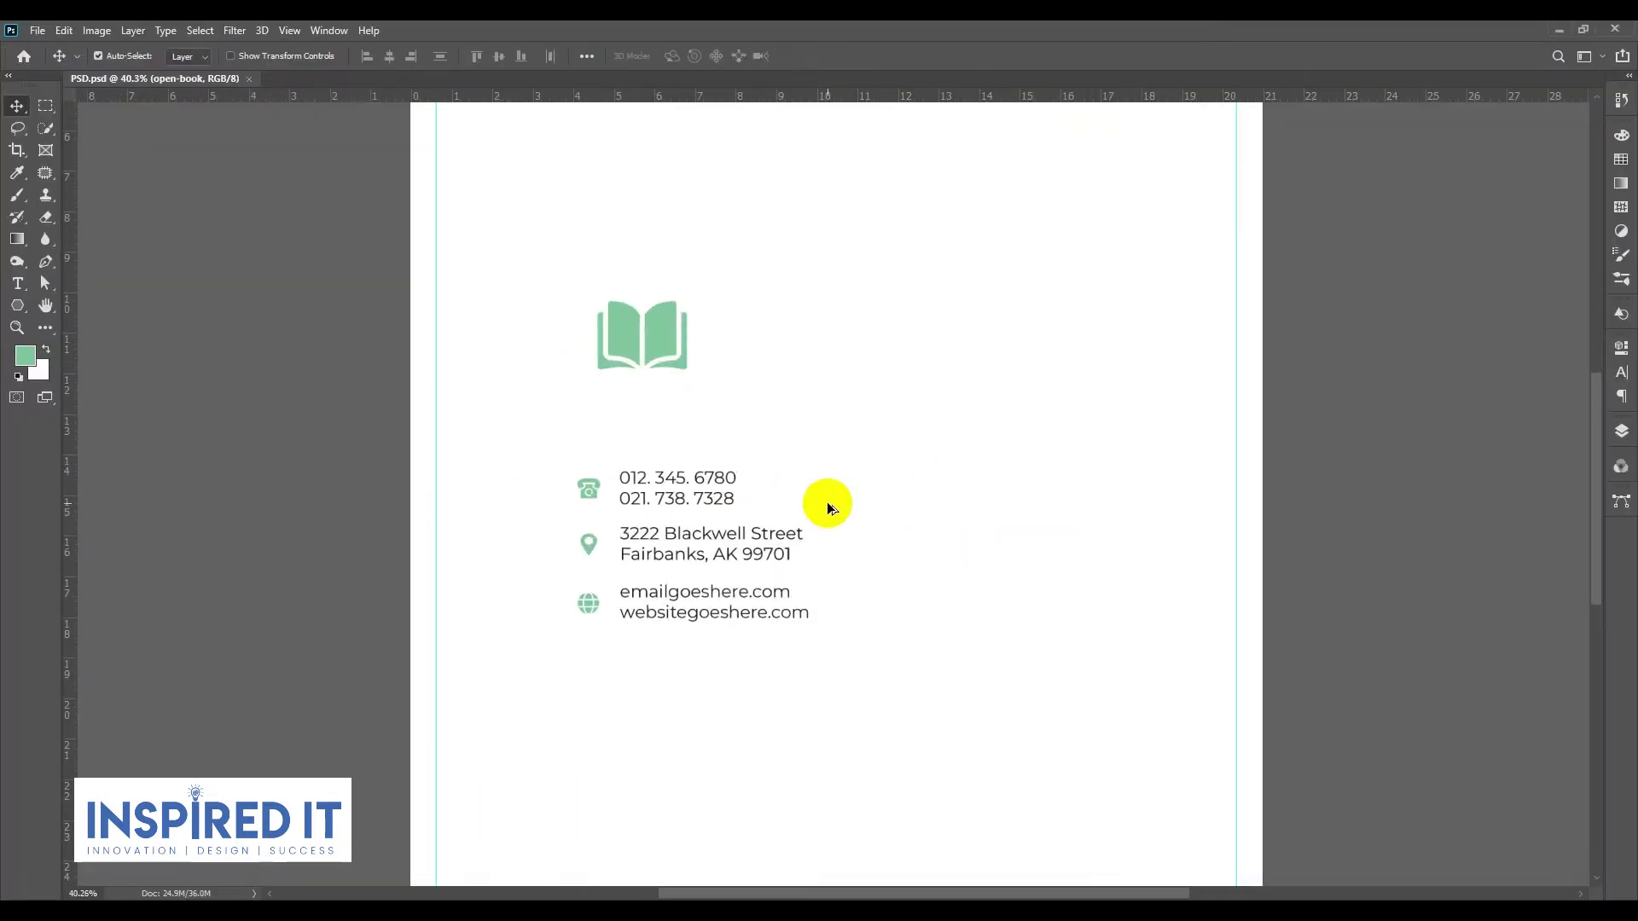
pyautogui.scroll(-2, 731, 489)
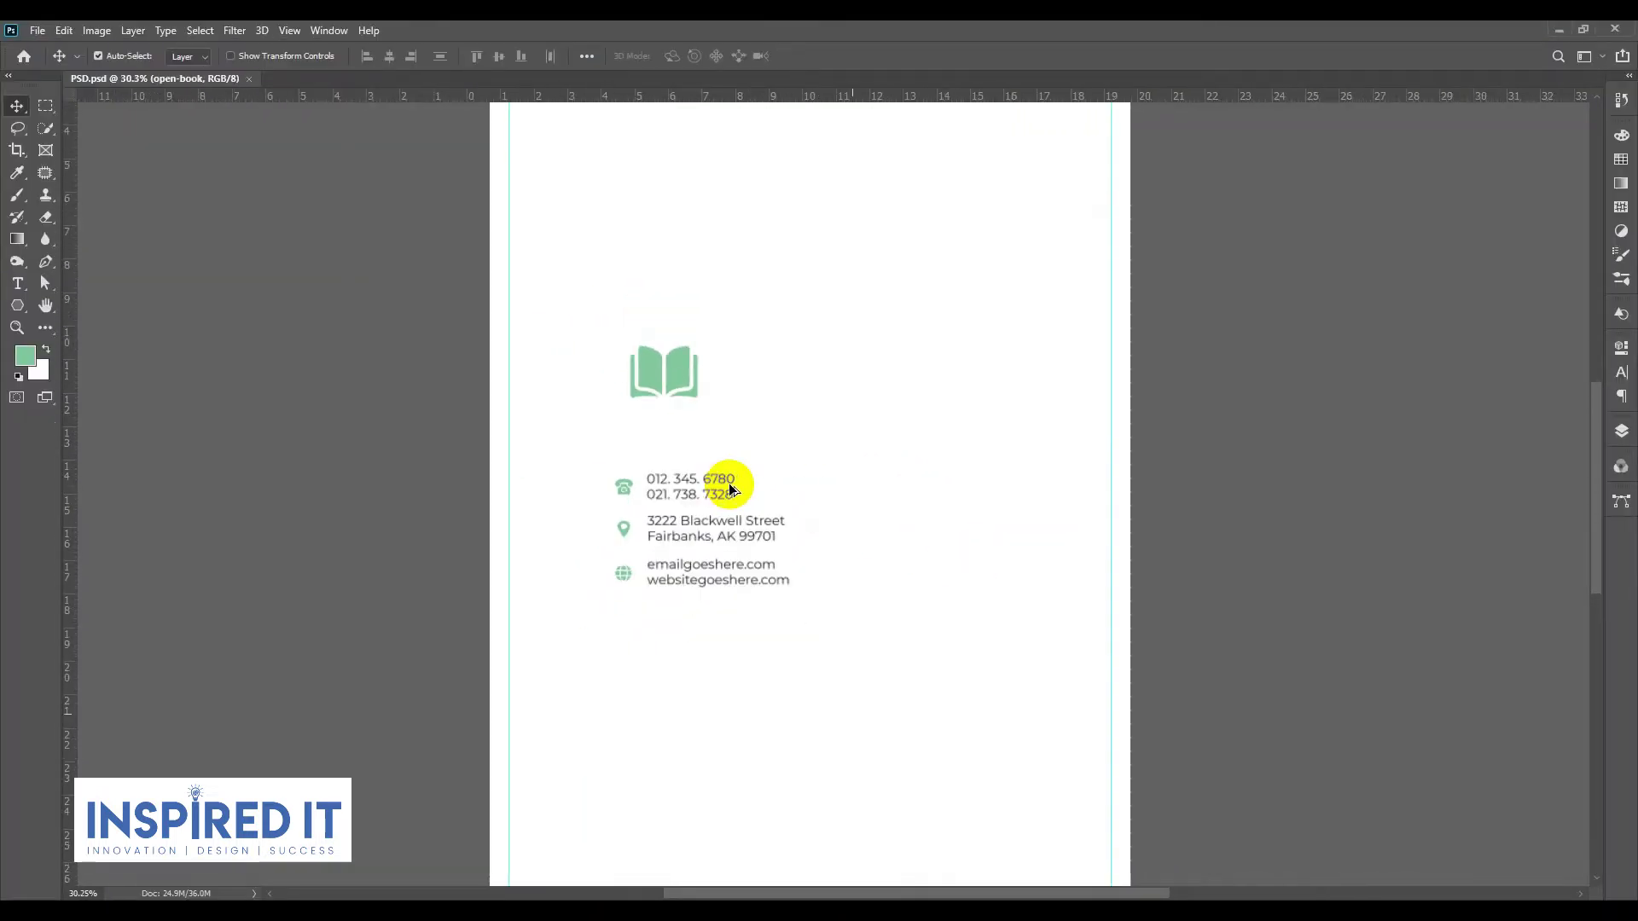
pyautogui.hotkey('ctrl', 'n')
pyautogui.click(638, 316)
pyautogui.click(1156, 720)
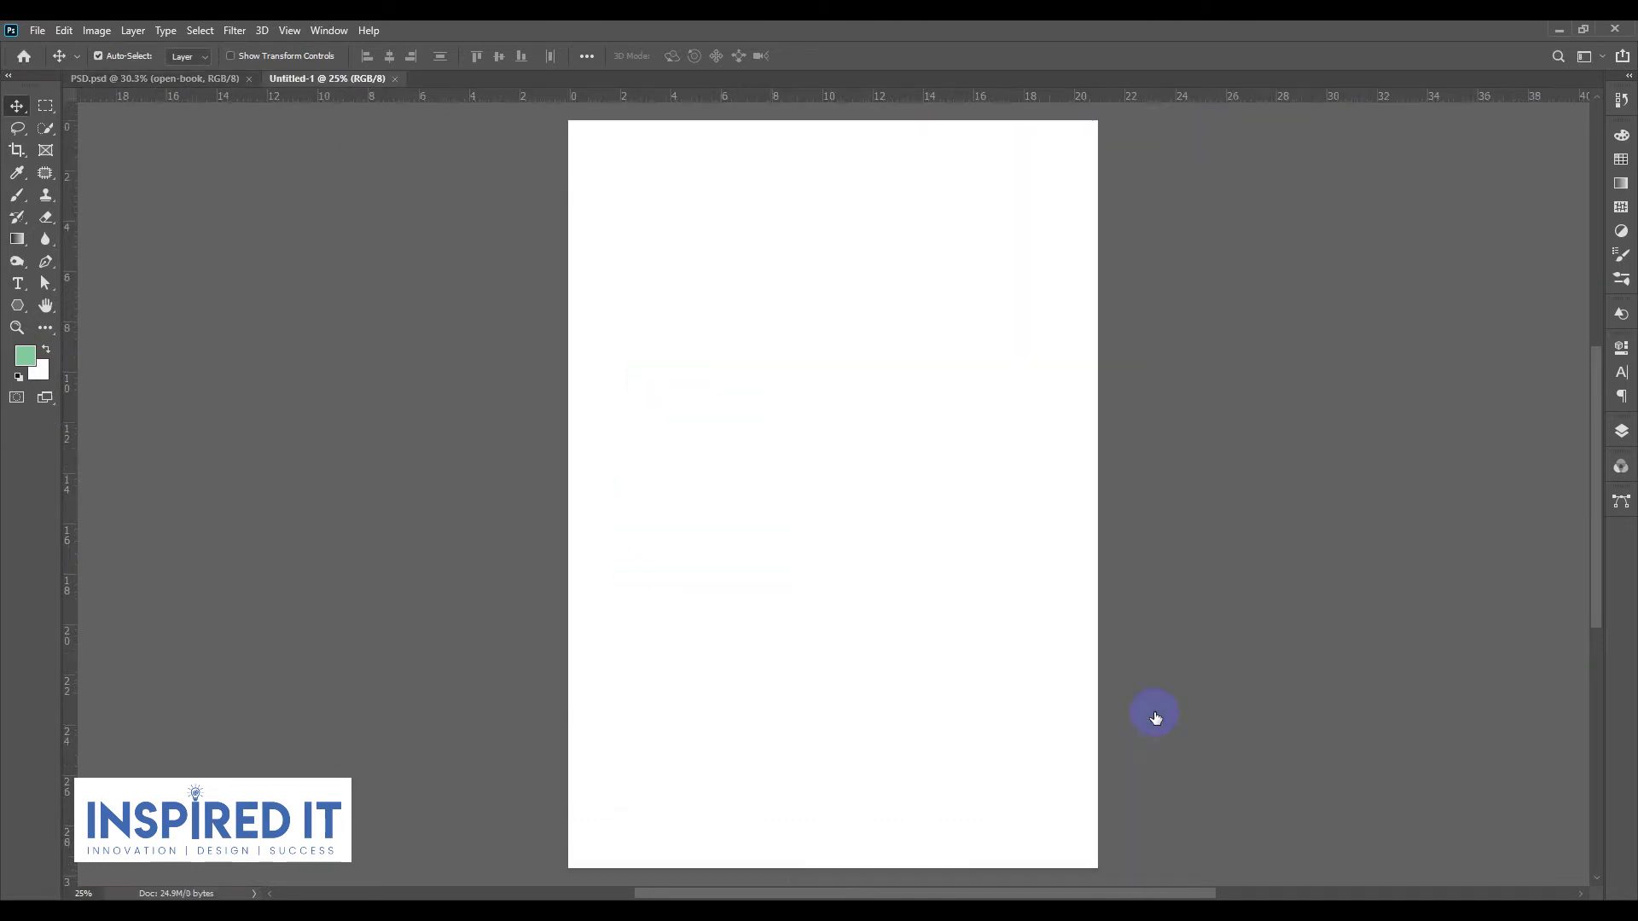
# Step: Create a second, smaller blank document at 7.77 × 11.19 in
pyautogui.scroll(-2, 731, 537)
pyautogui.hotkey('ctrl', 'n')
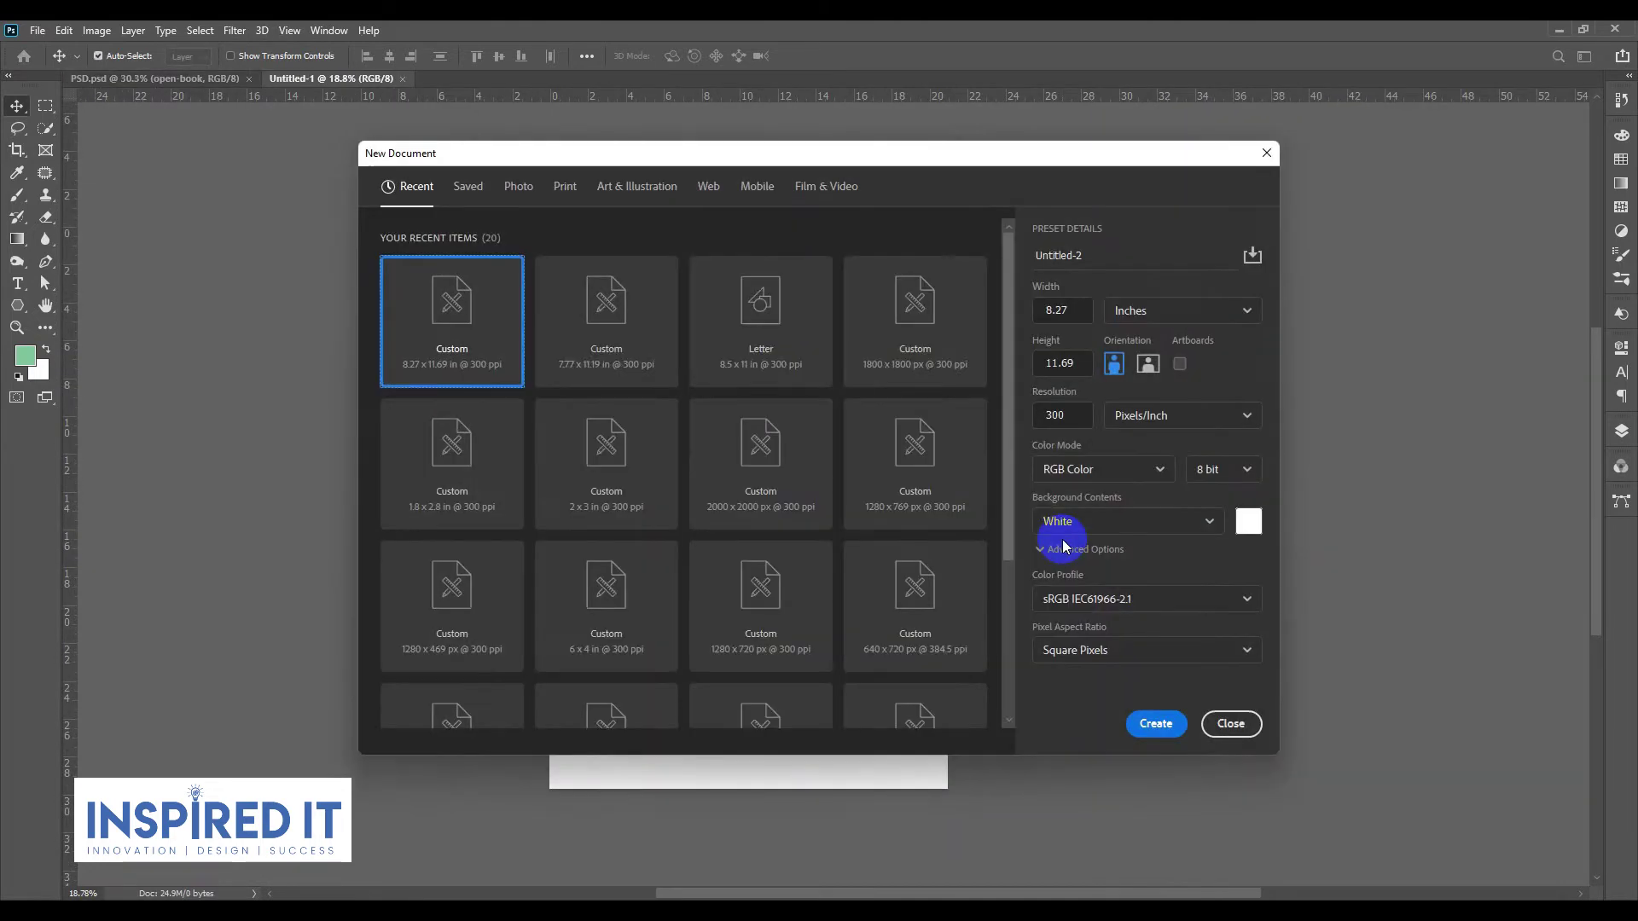
pyautogui.click(611, 323)
pyautogui.click(1154, 717)
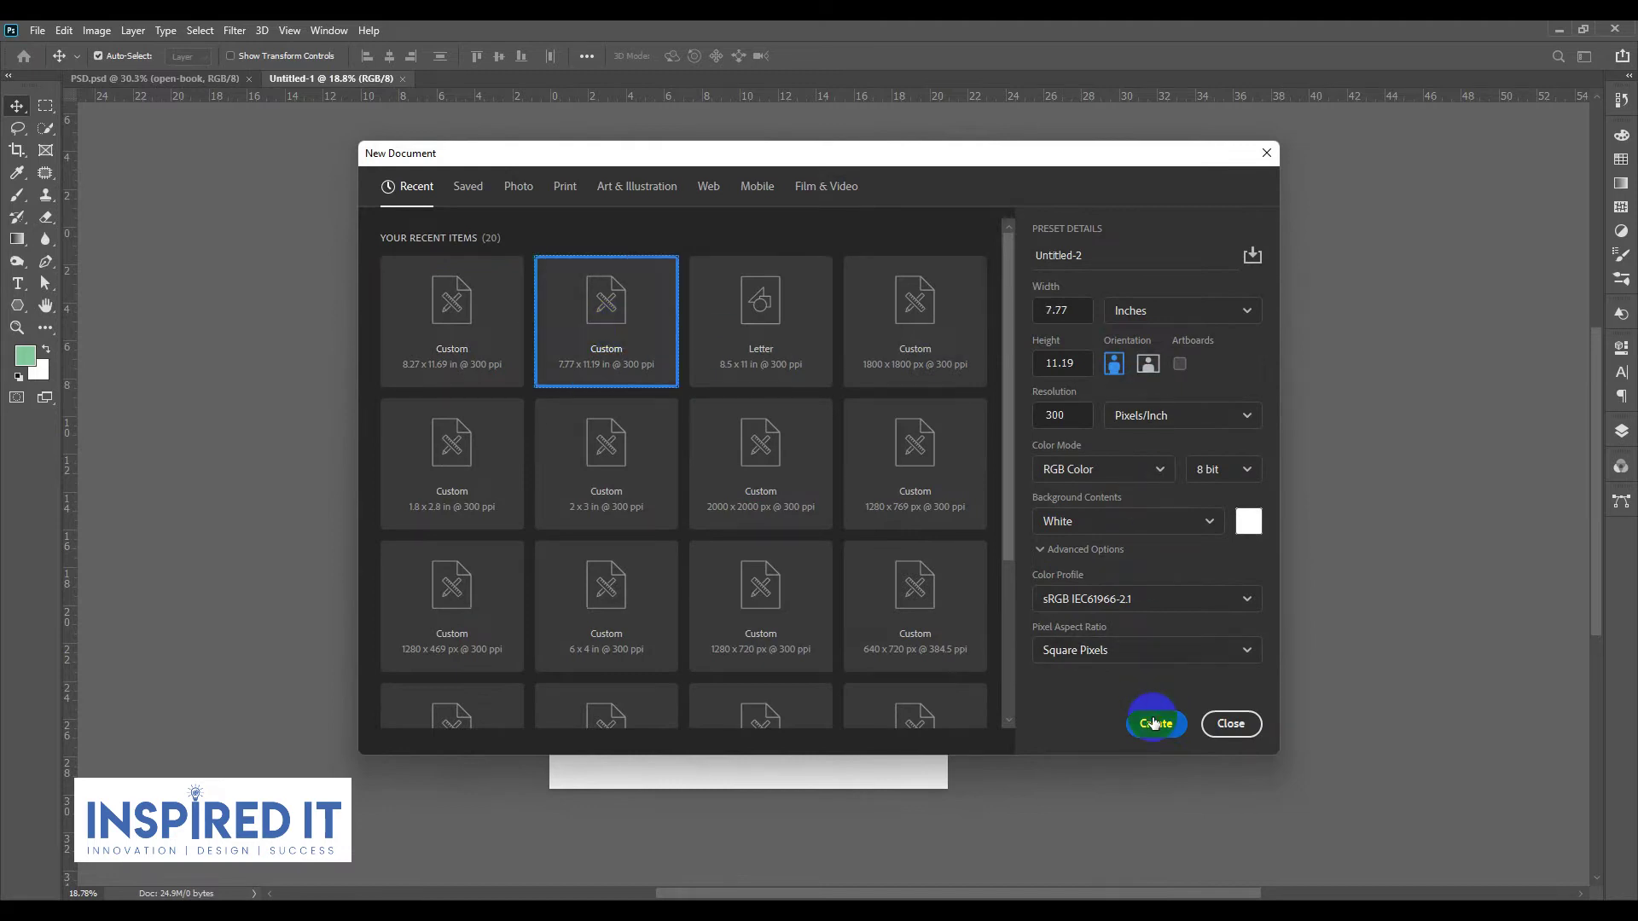
pyautogui.scroll(-2, 798, 550)
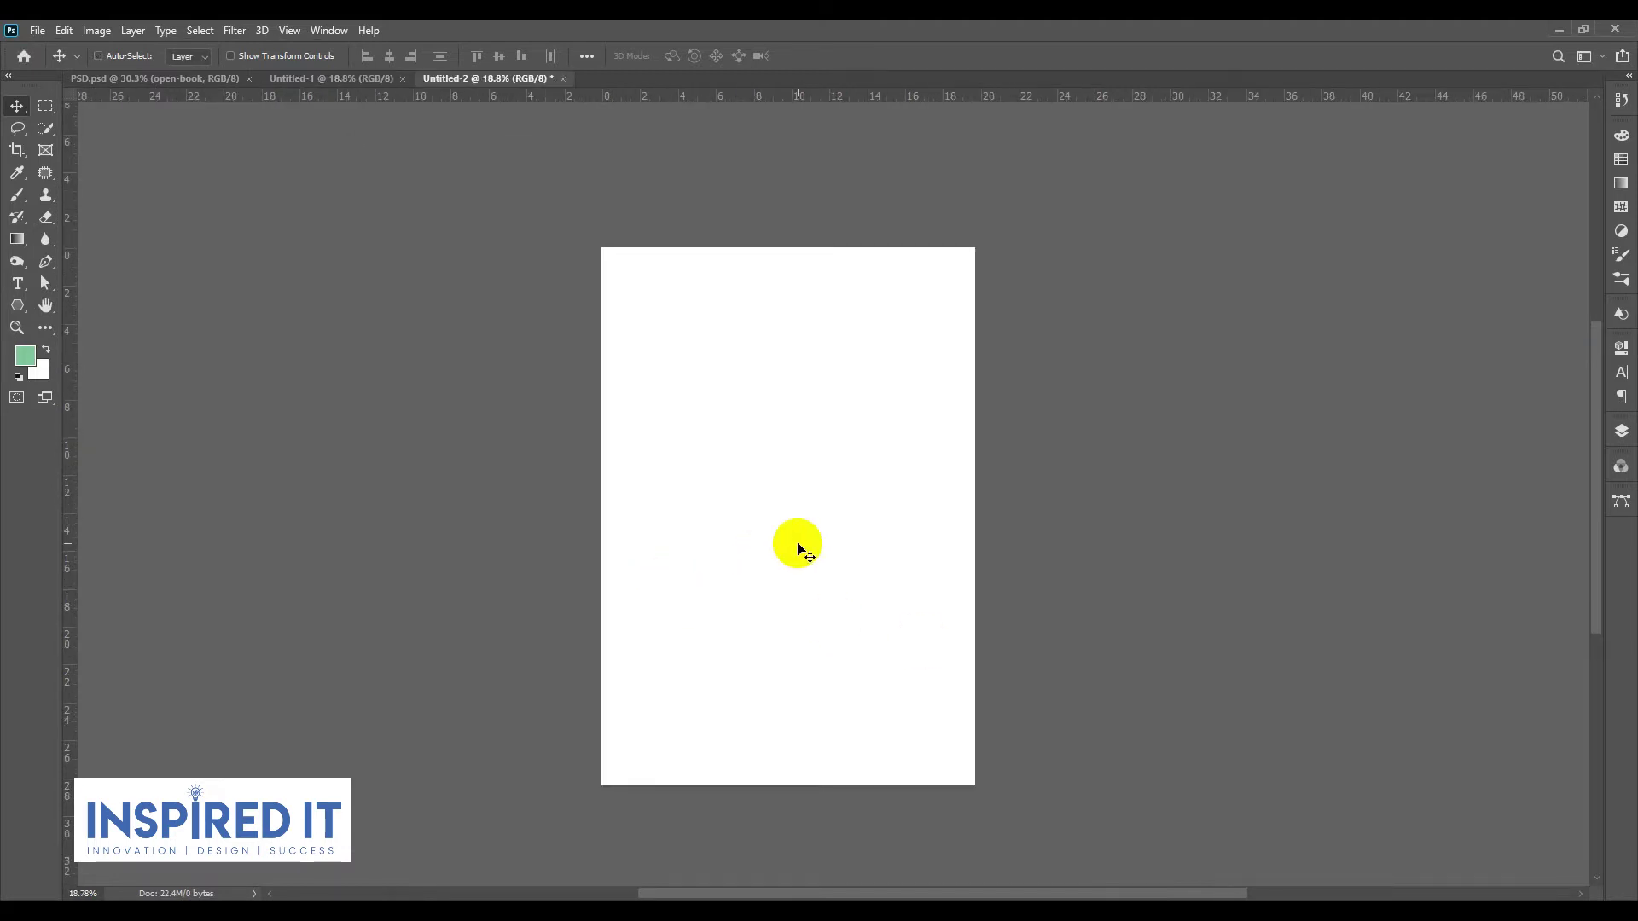
# Step: Fill the small page green, move it into the A4 document and centre it
pyautogui.hotkey('alt', 'BackSpace')
pyautogui.moveTo(801, 546)
pyautogui.mouseDown()
pyautogui.moveTo(550, 295)
pyautogui.moveTo(745, 452)
pyautogui.mouseUp()
pyautogui.click(1621, 432)
pyautogui.click(1469, 559)
pyautogui.click(393, 57)
pyautogui.click(500, 56)
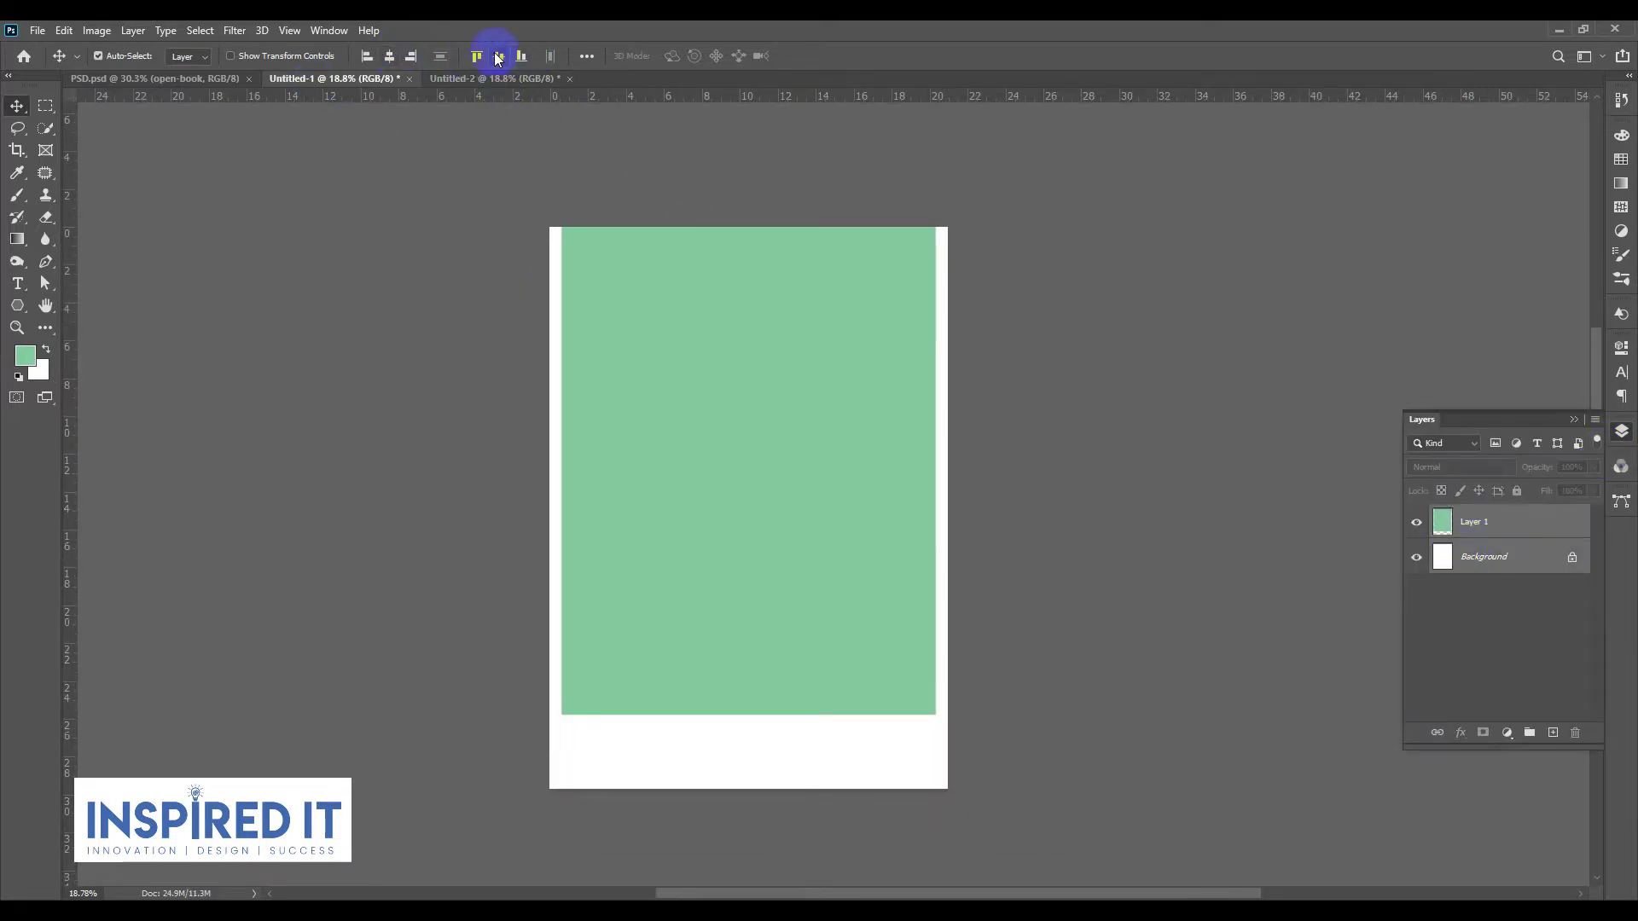
# Step: Place guides on the green block's top, bottom, left and right edges, then delete the block
pyautogui.moveTo(734, 104); pyautogui.dragTo(726, 235)
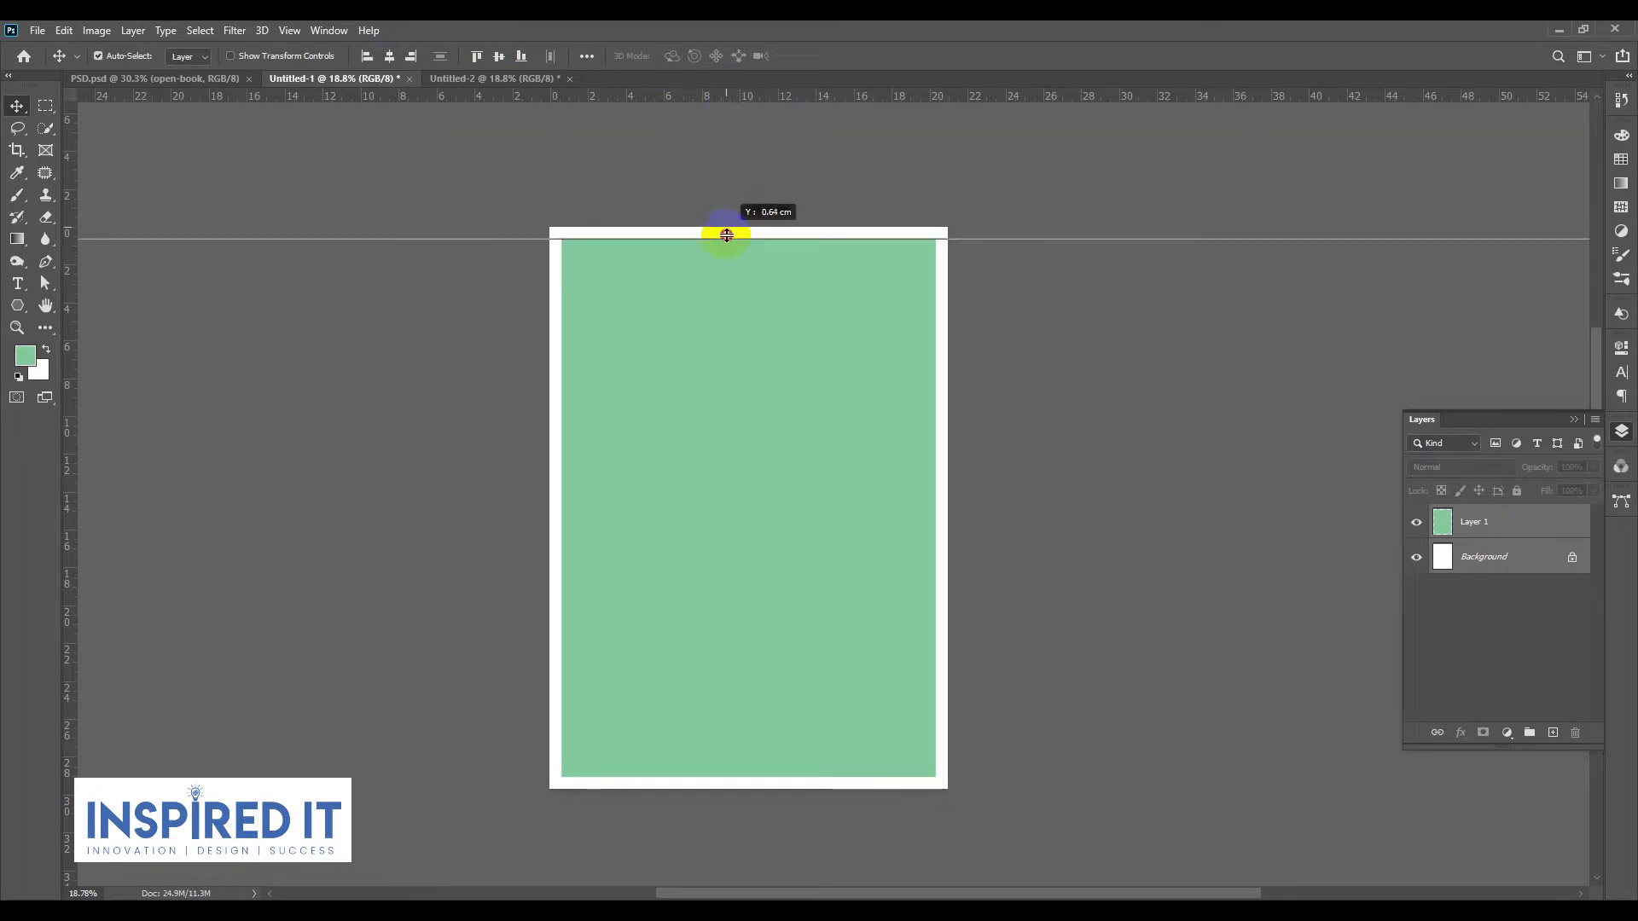
pyautogui.moveTo(728, 104); pyautogui.dragTo(776, 789)
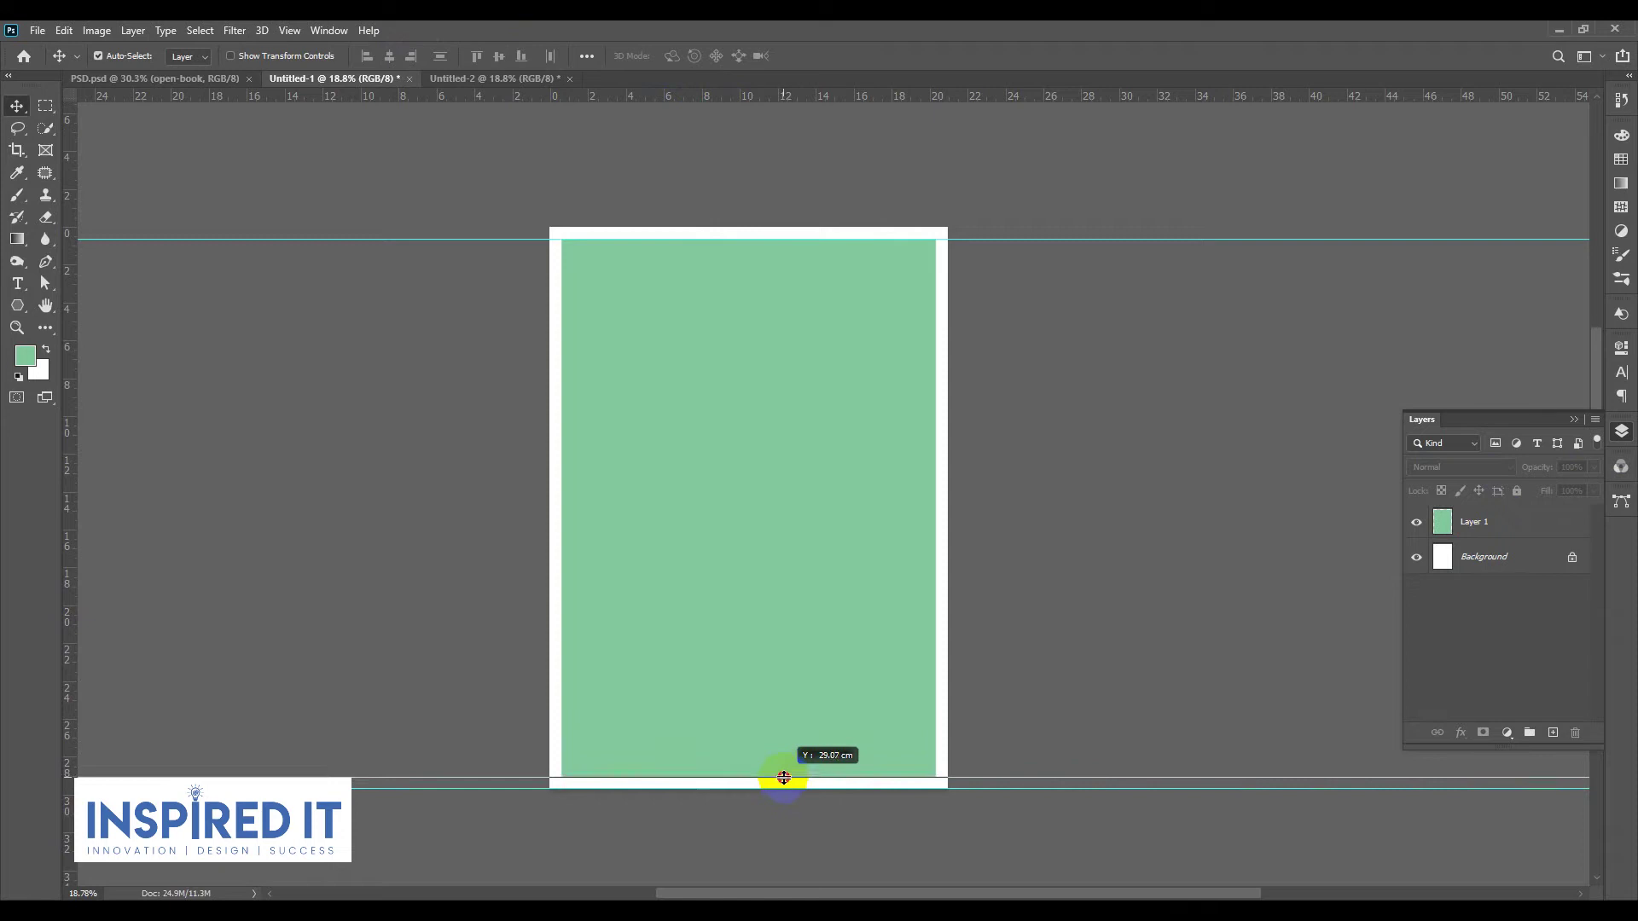
pyautogui.moveTo(786, 791); pyautogui.dragTo(779, 757)
pyautogui.click(1487, 511)
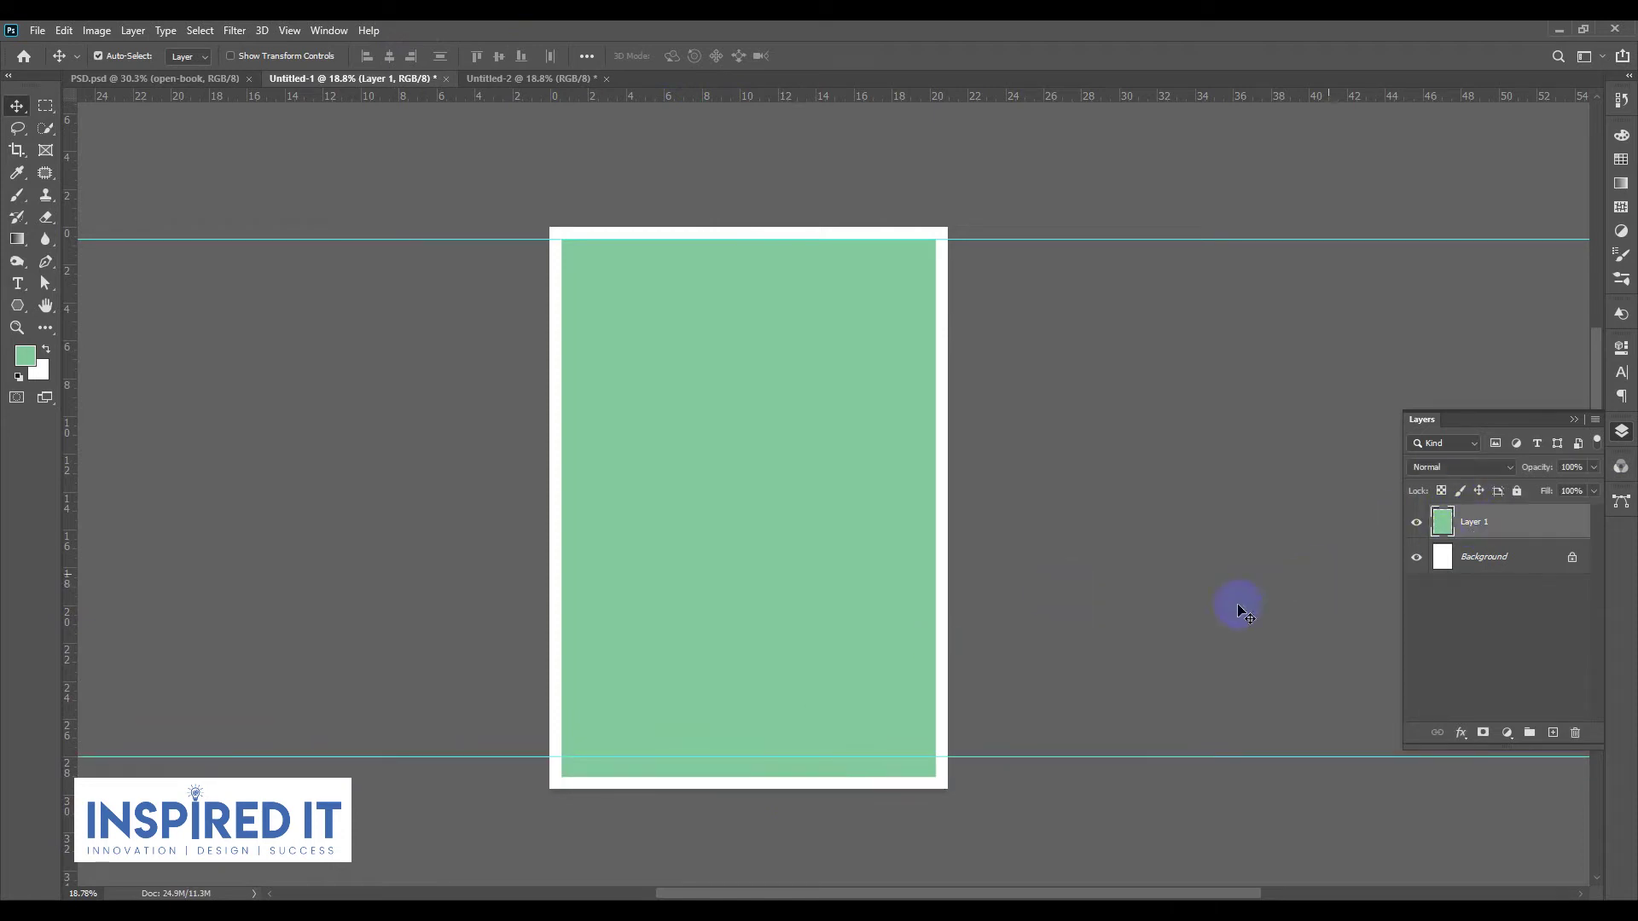
pyautogui.moveTo(1062, 757); pyautogui.dragTo(1062, 777)
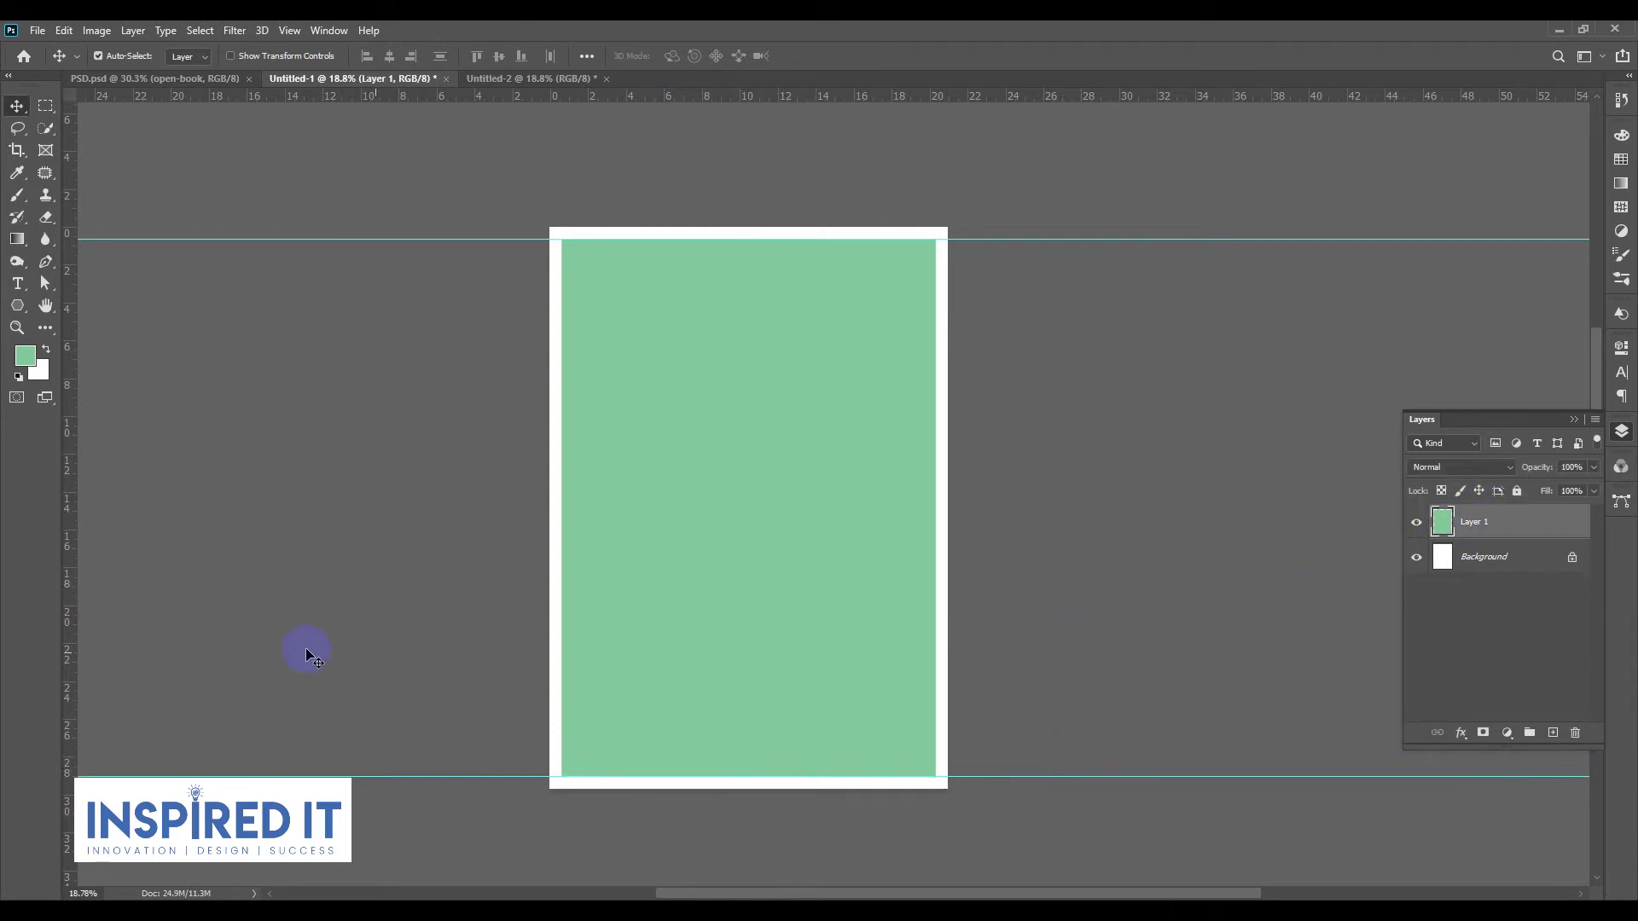
pyautogui.moveTo(67, 627); pyautogui.dragTo(936, 628)
pyautogui.moveTo(70, 629); pyautogui.dragTo(561, 629)
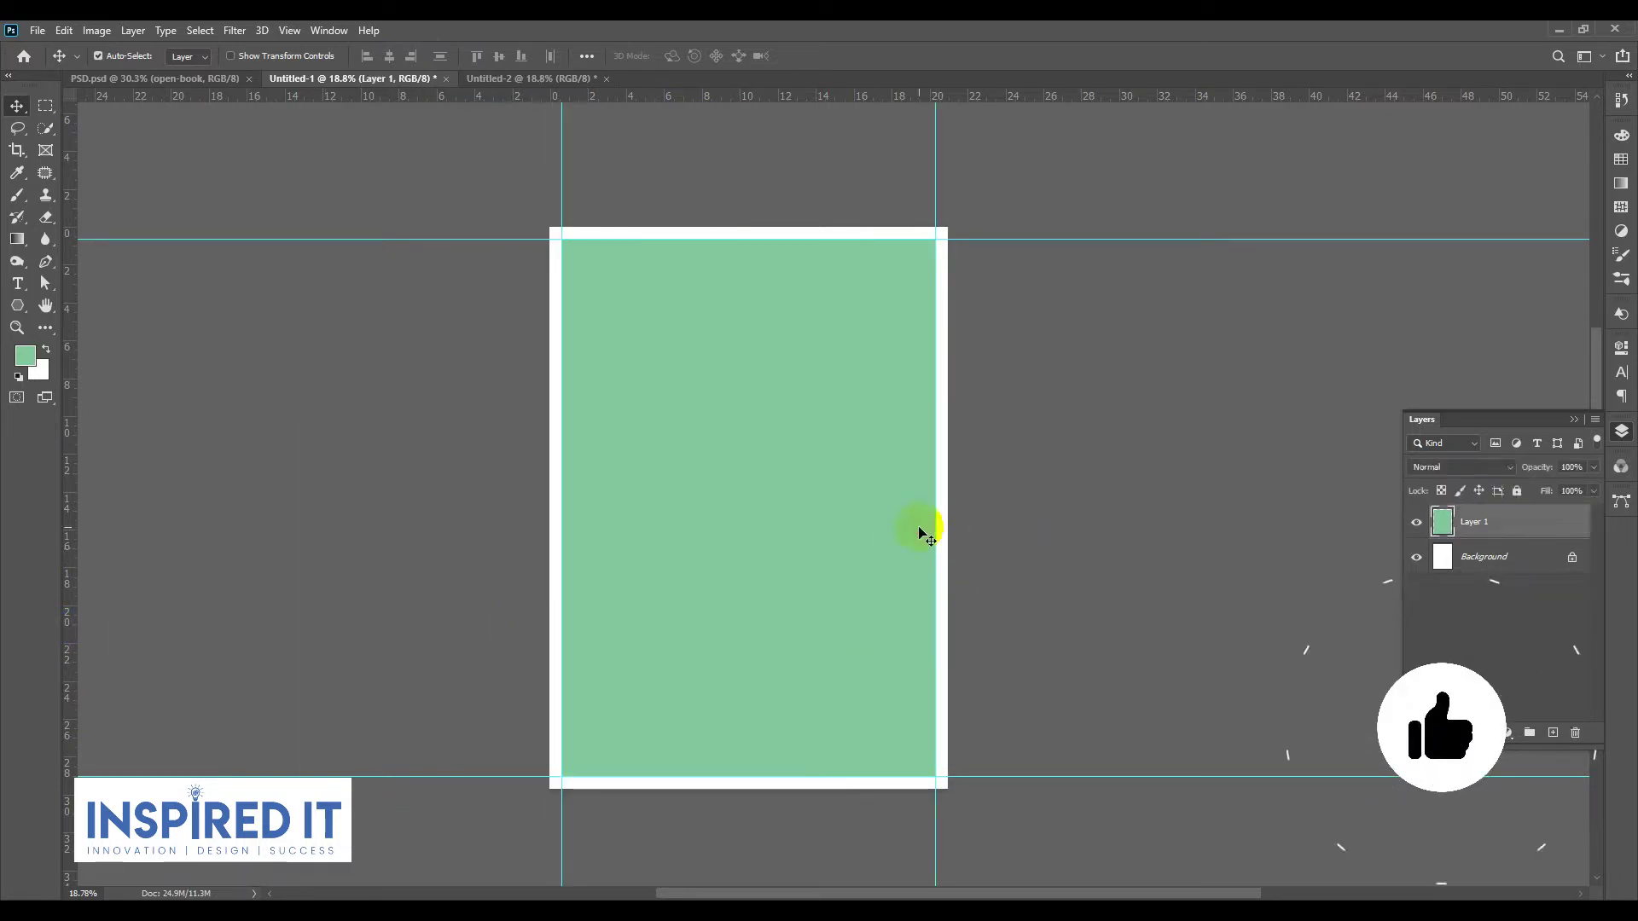
pyautogui.press('Delete')
# Step: Confirm hex 82ca9c as the foreground colour in the Color Picker
pyautogui.click(1612, 468)
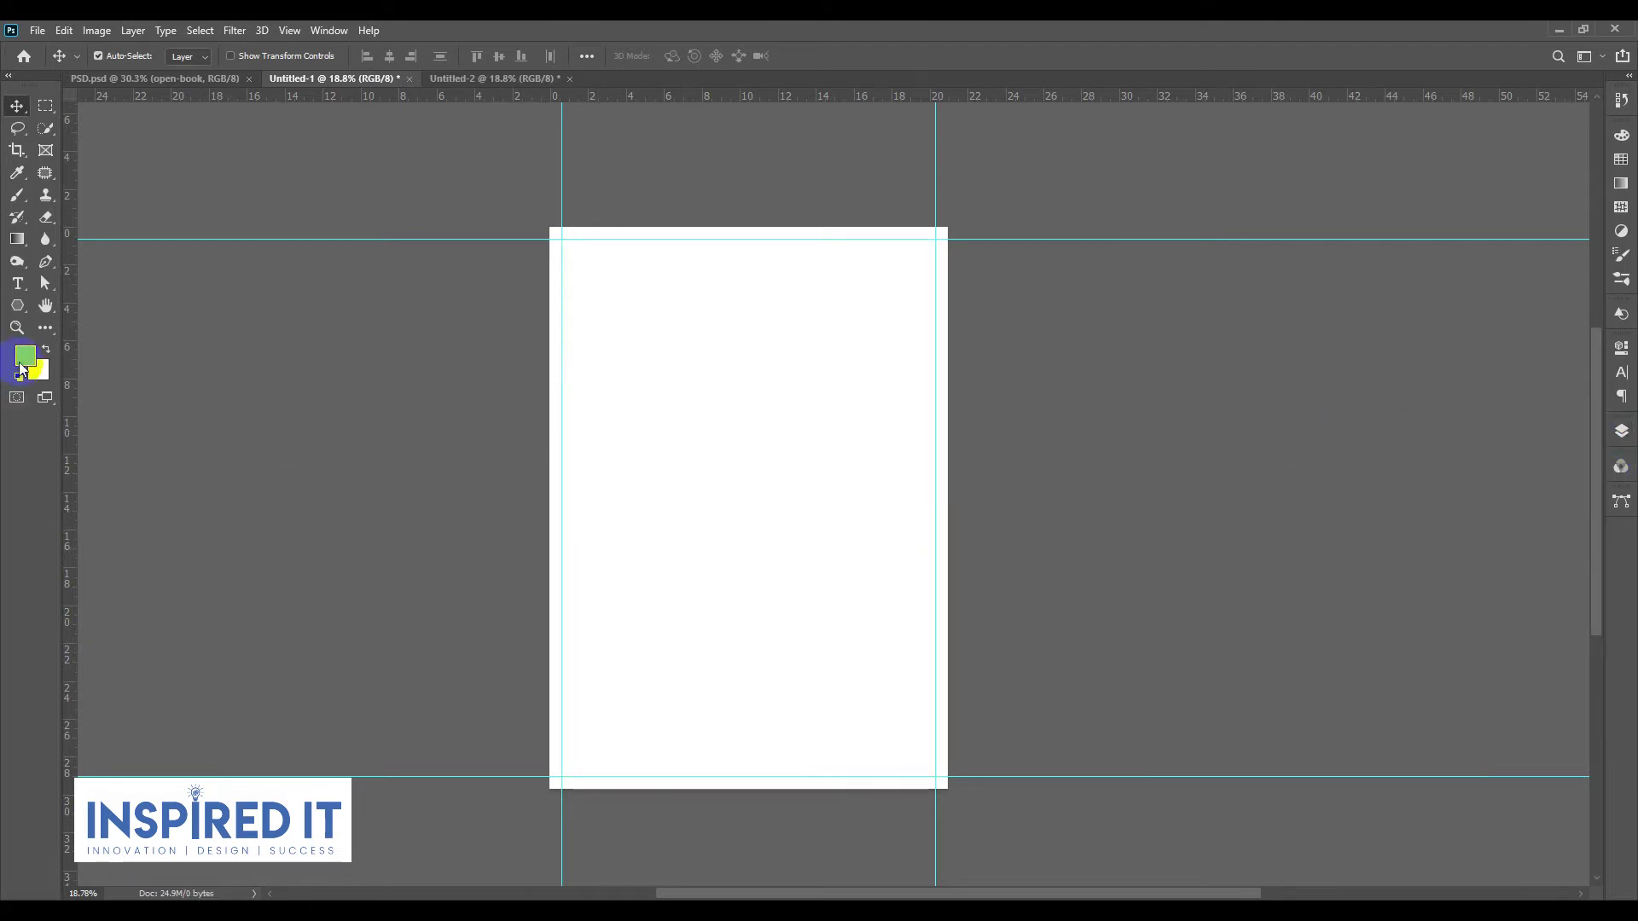
pyautogui.click(25, 355)
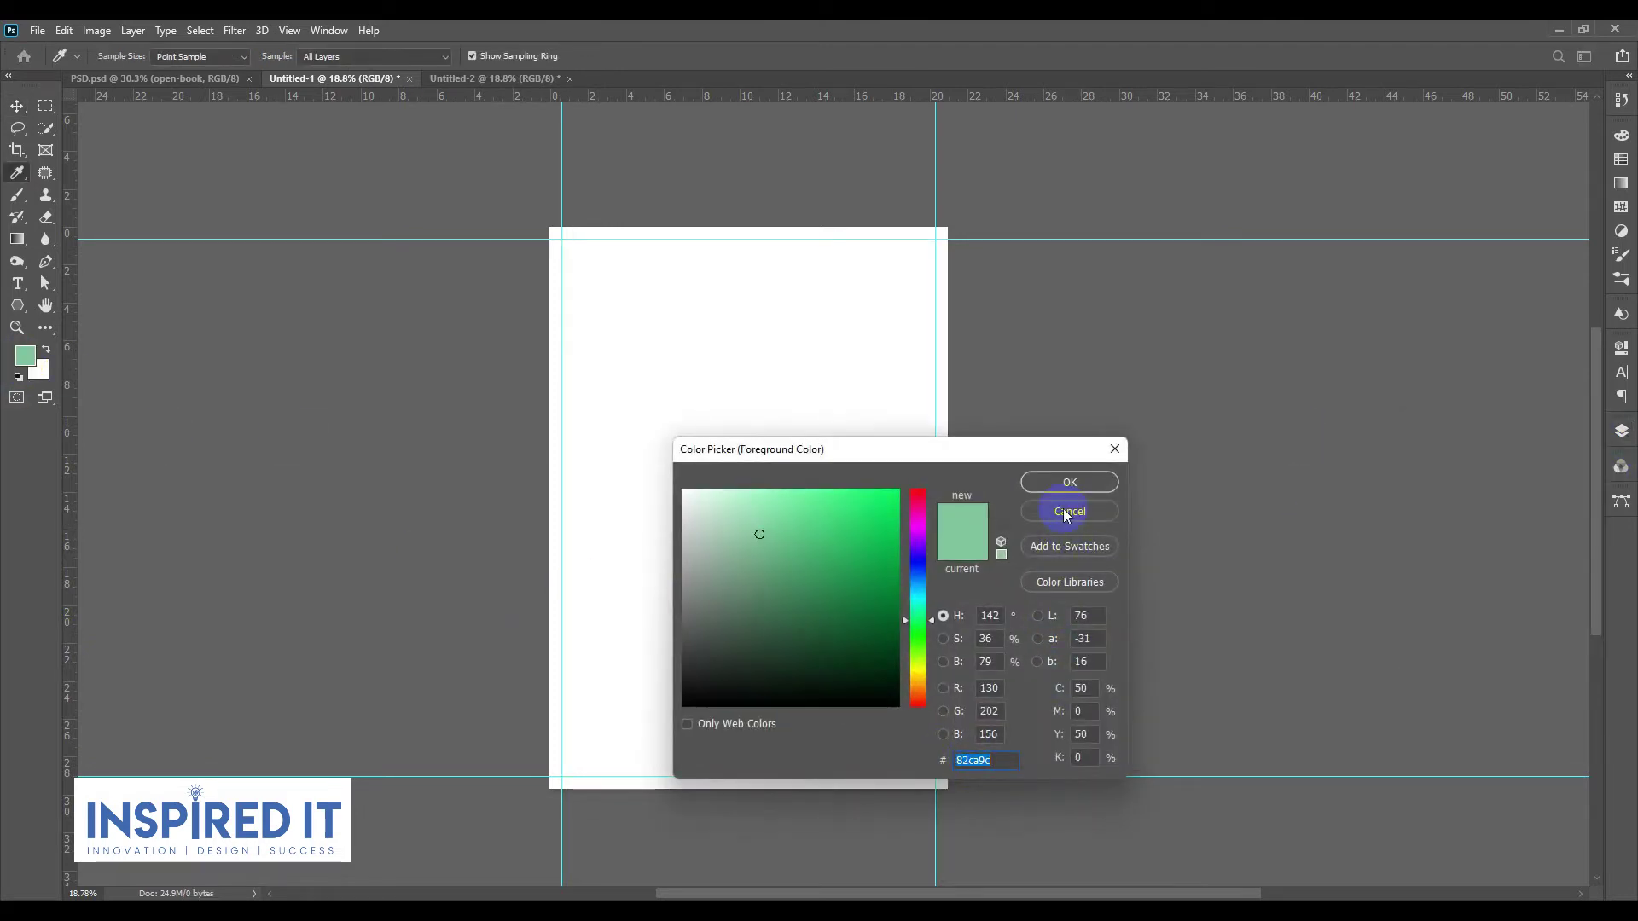
pyautogui.click(1065, 483)
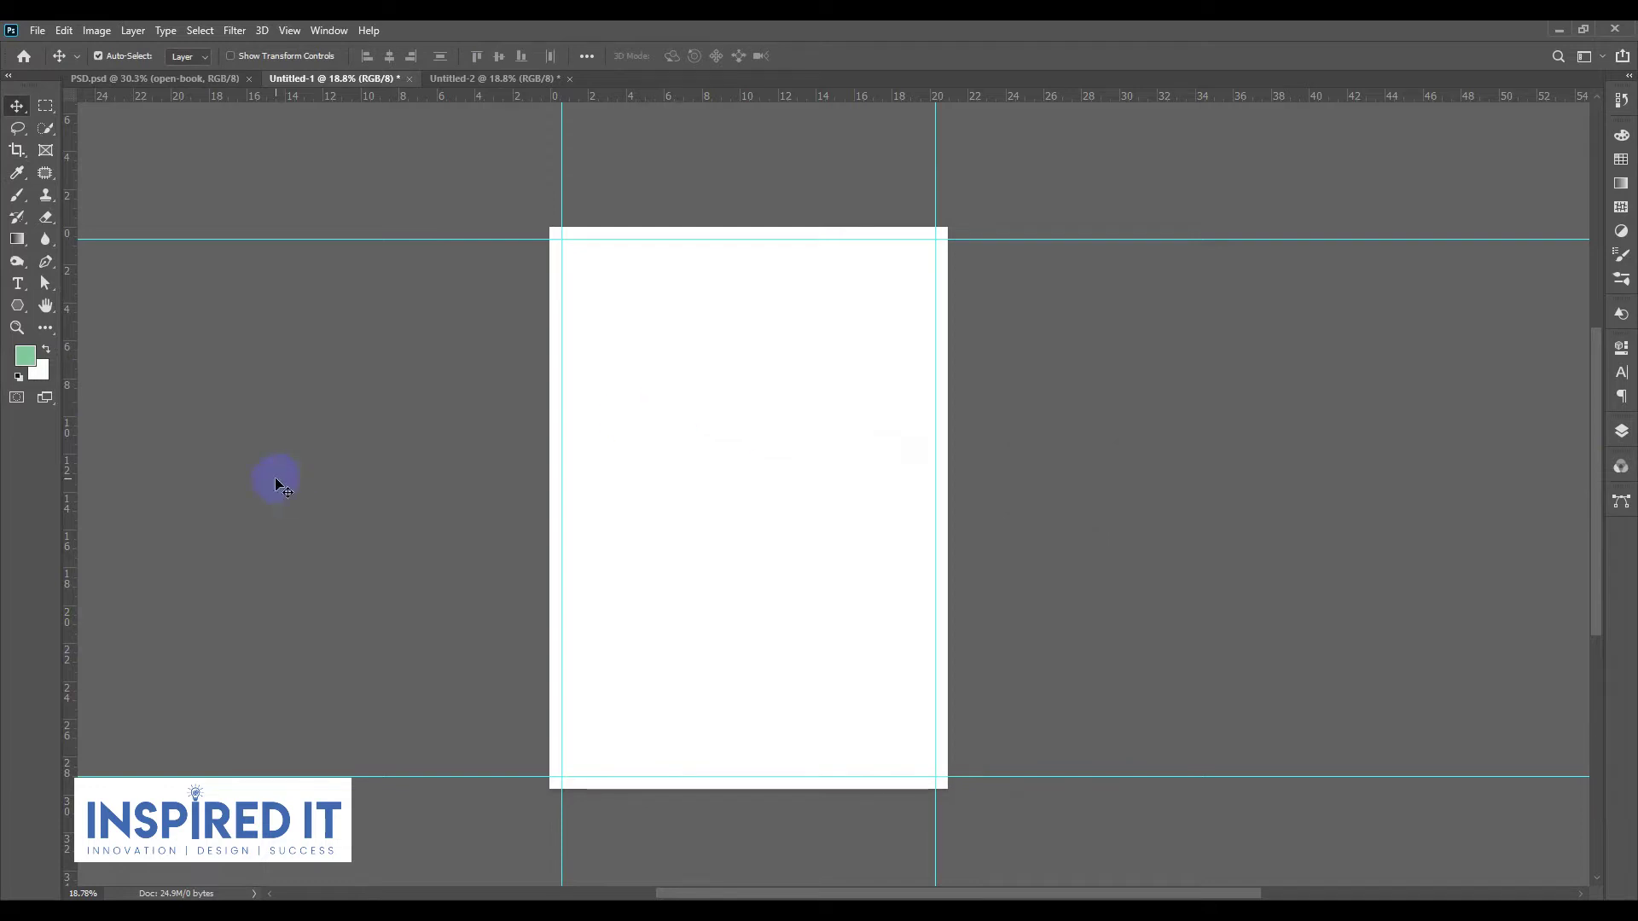
pyautogui.keyDown('alt'); pyautogui.scroll(-1, 272, 491); pyautogui.keyUp('alt')
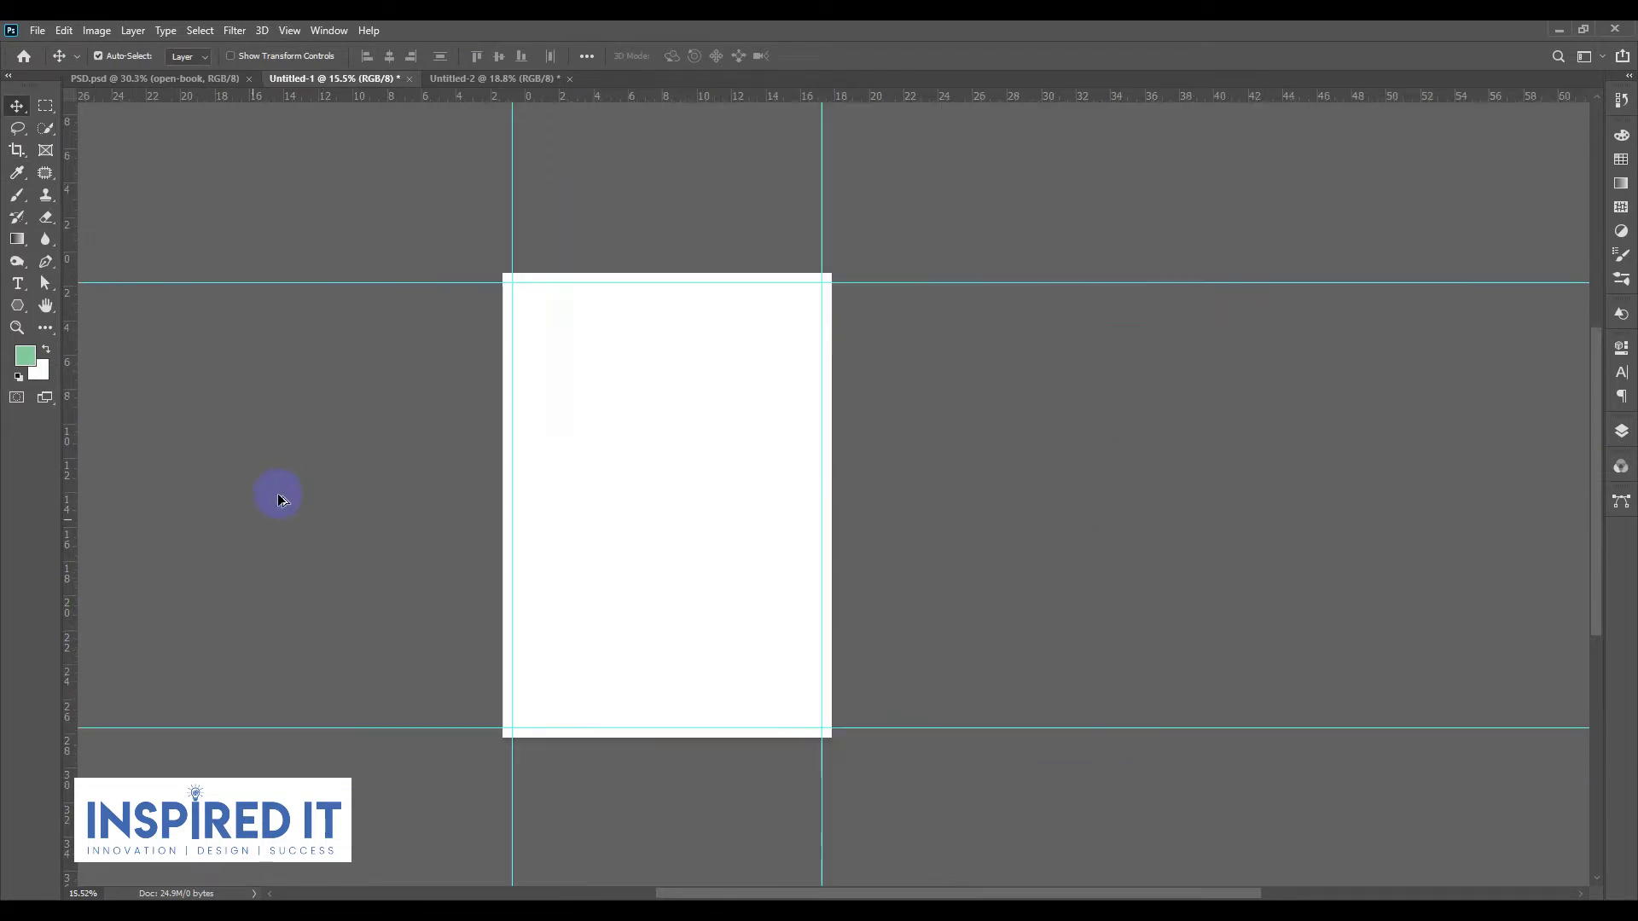
pyautogui.scroll(-1, 824, 512)
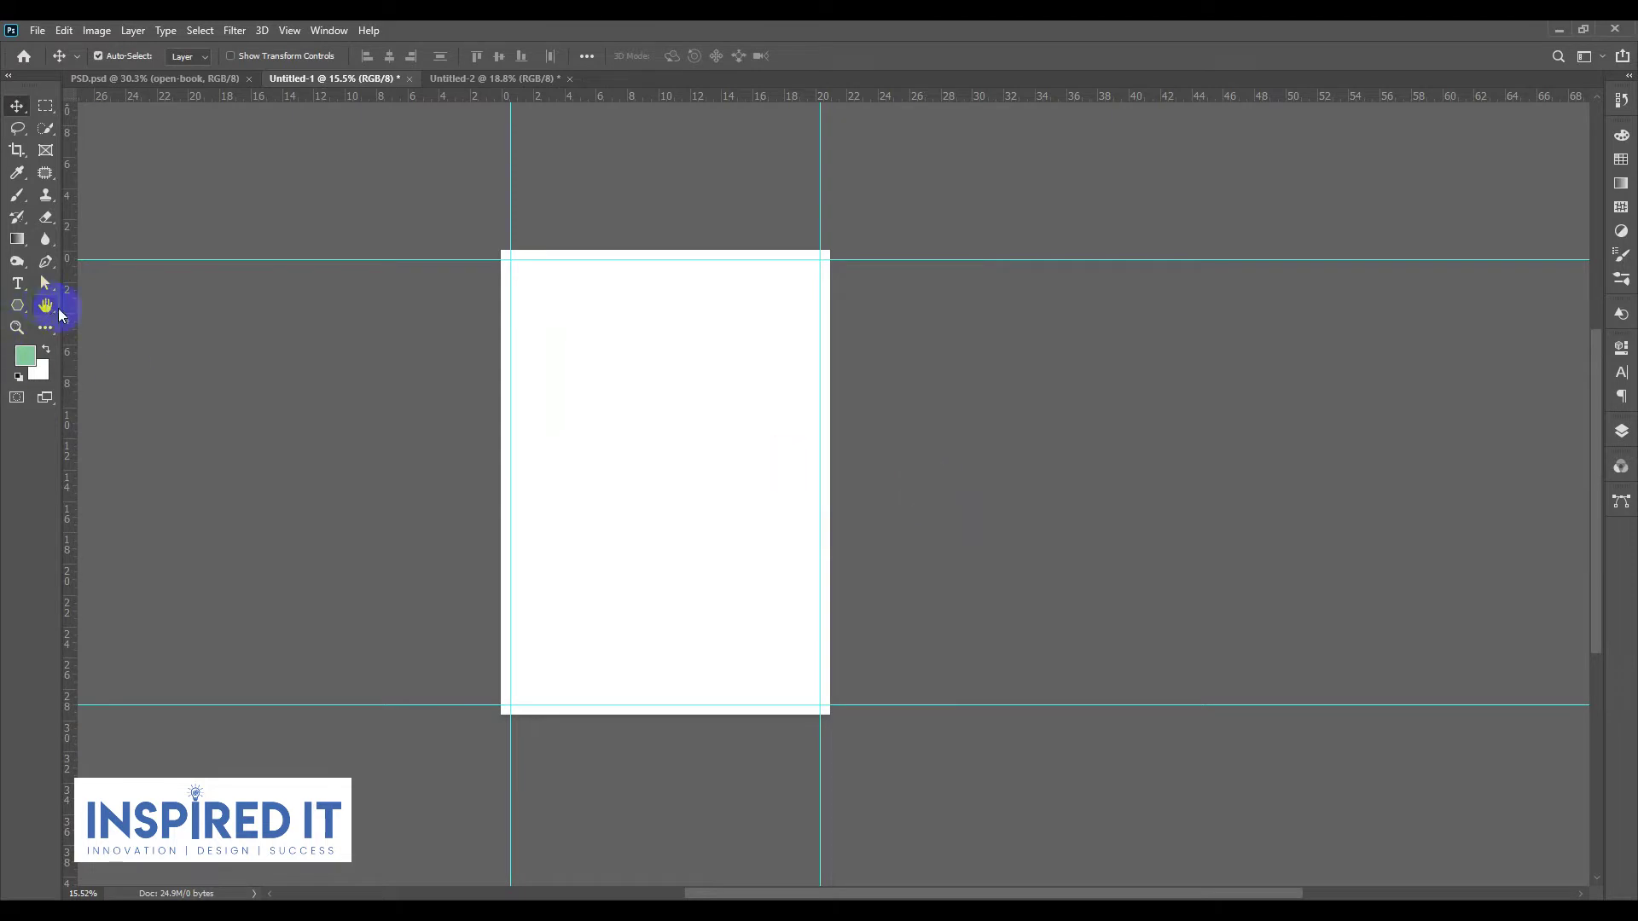
# Step: Set the Pen tool to filled Shape mode and begin the wave across the lower page
pyautogui.click(47, 262)
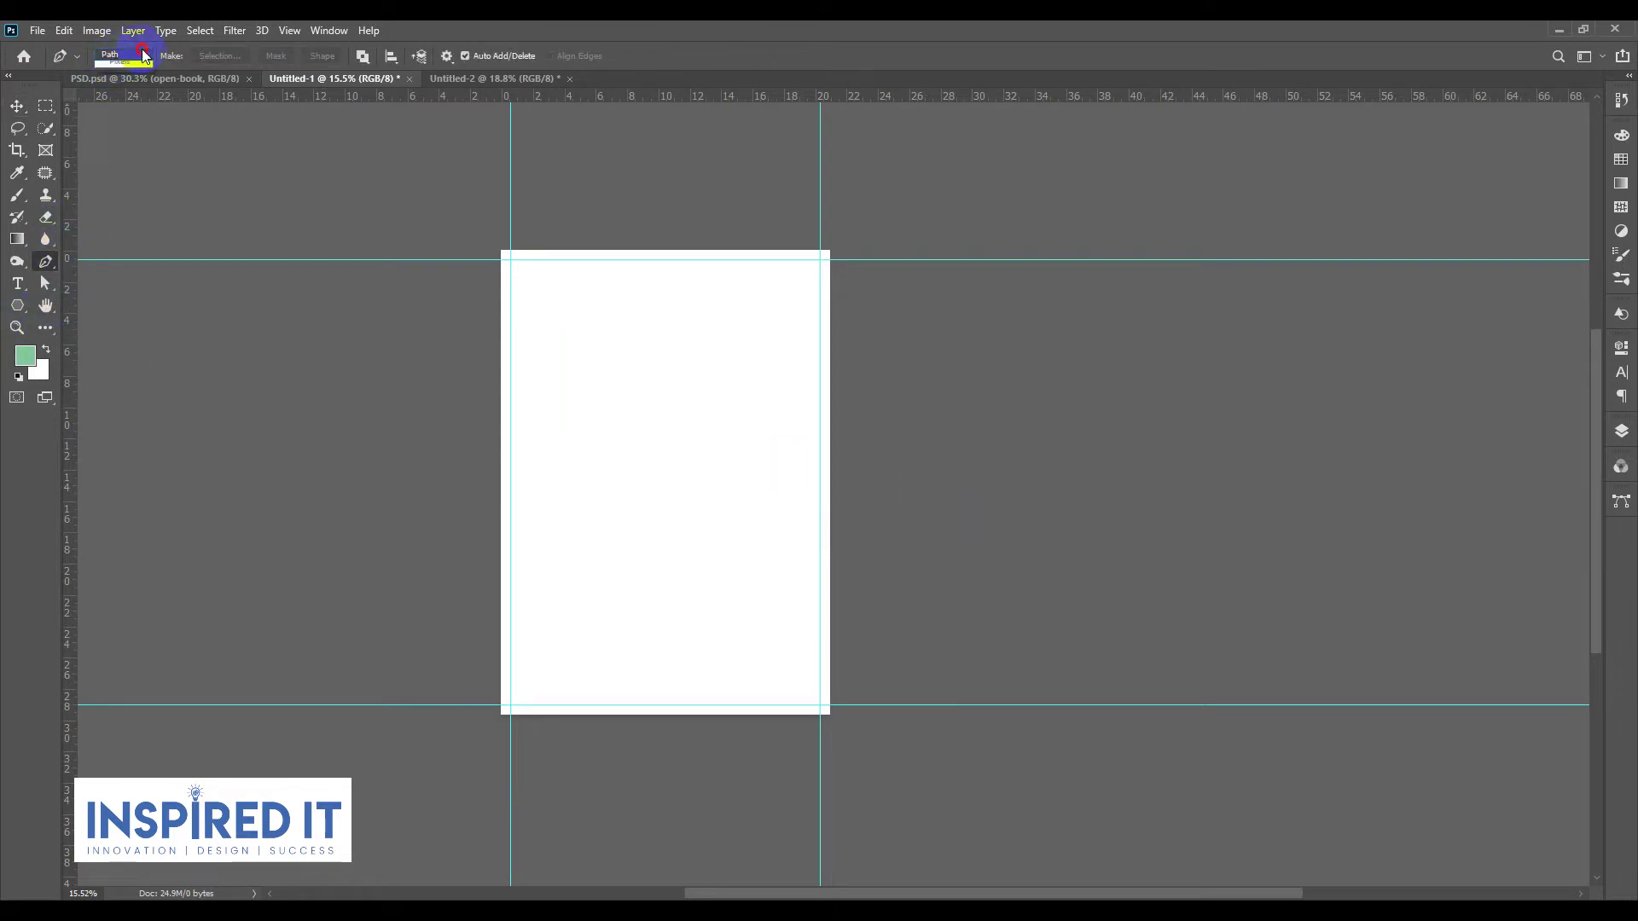
pyautogui.click(121, 72)
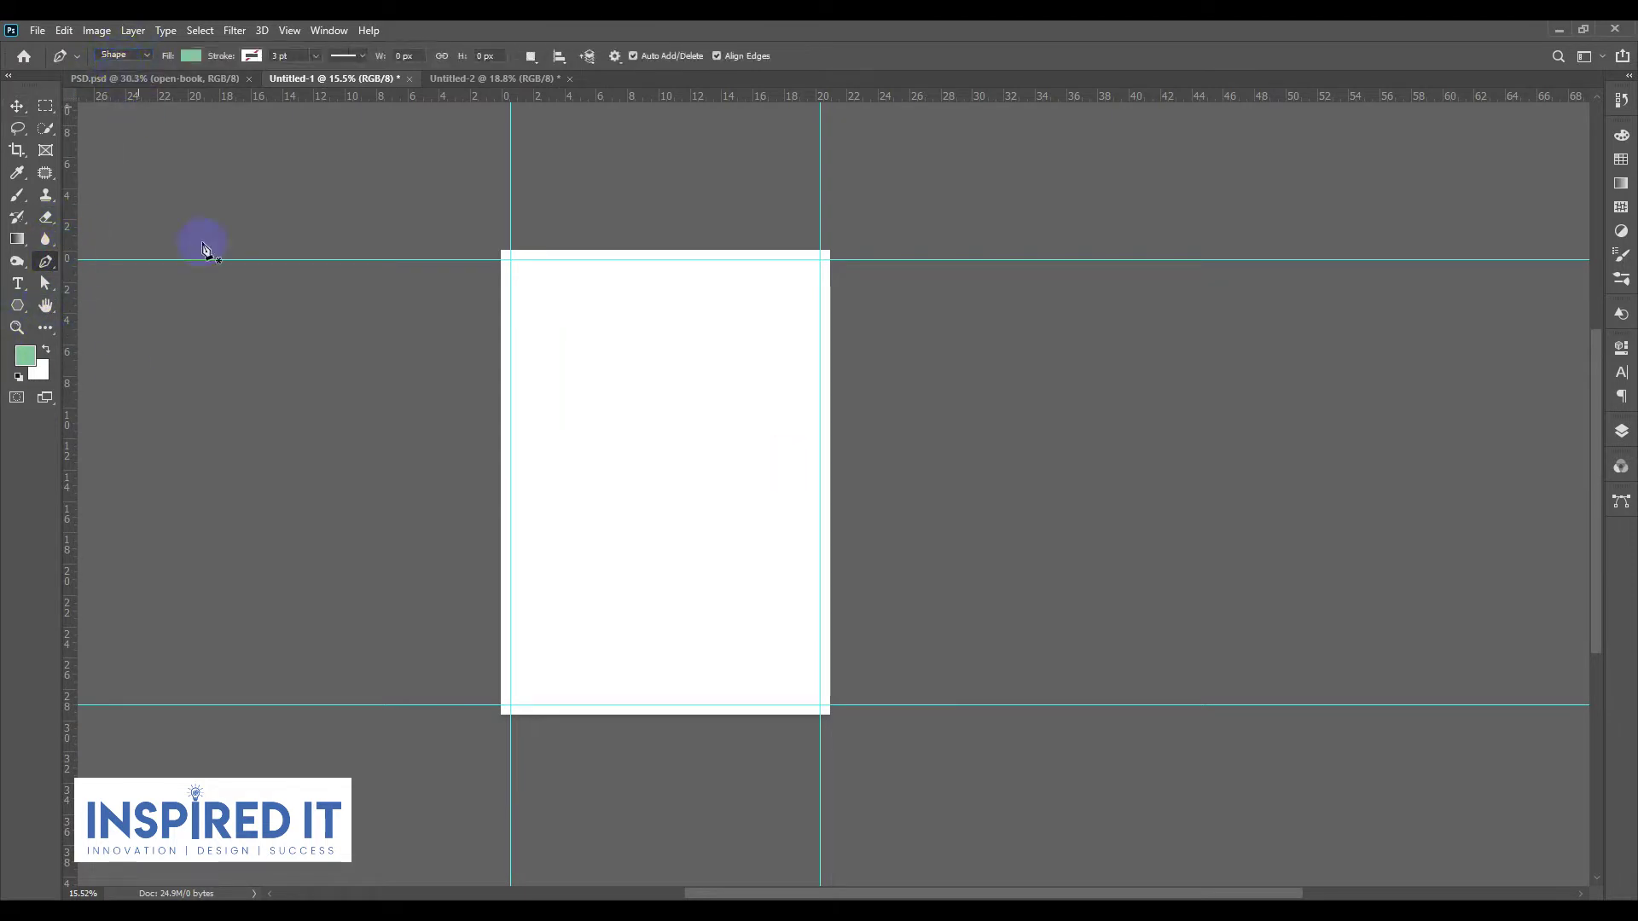
pyautogui.click(483, 679)
pyautogui.click(689, 665)
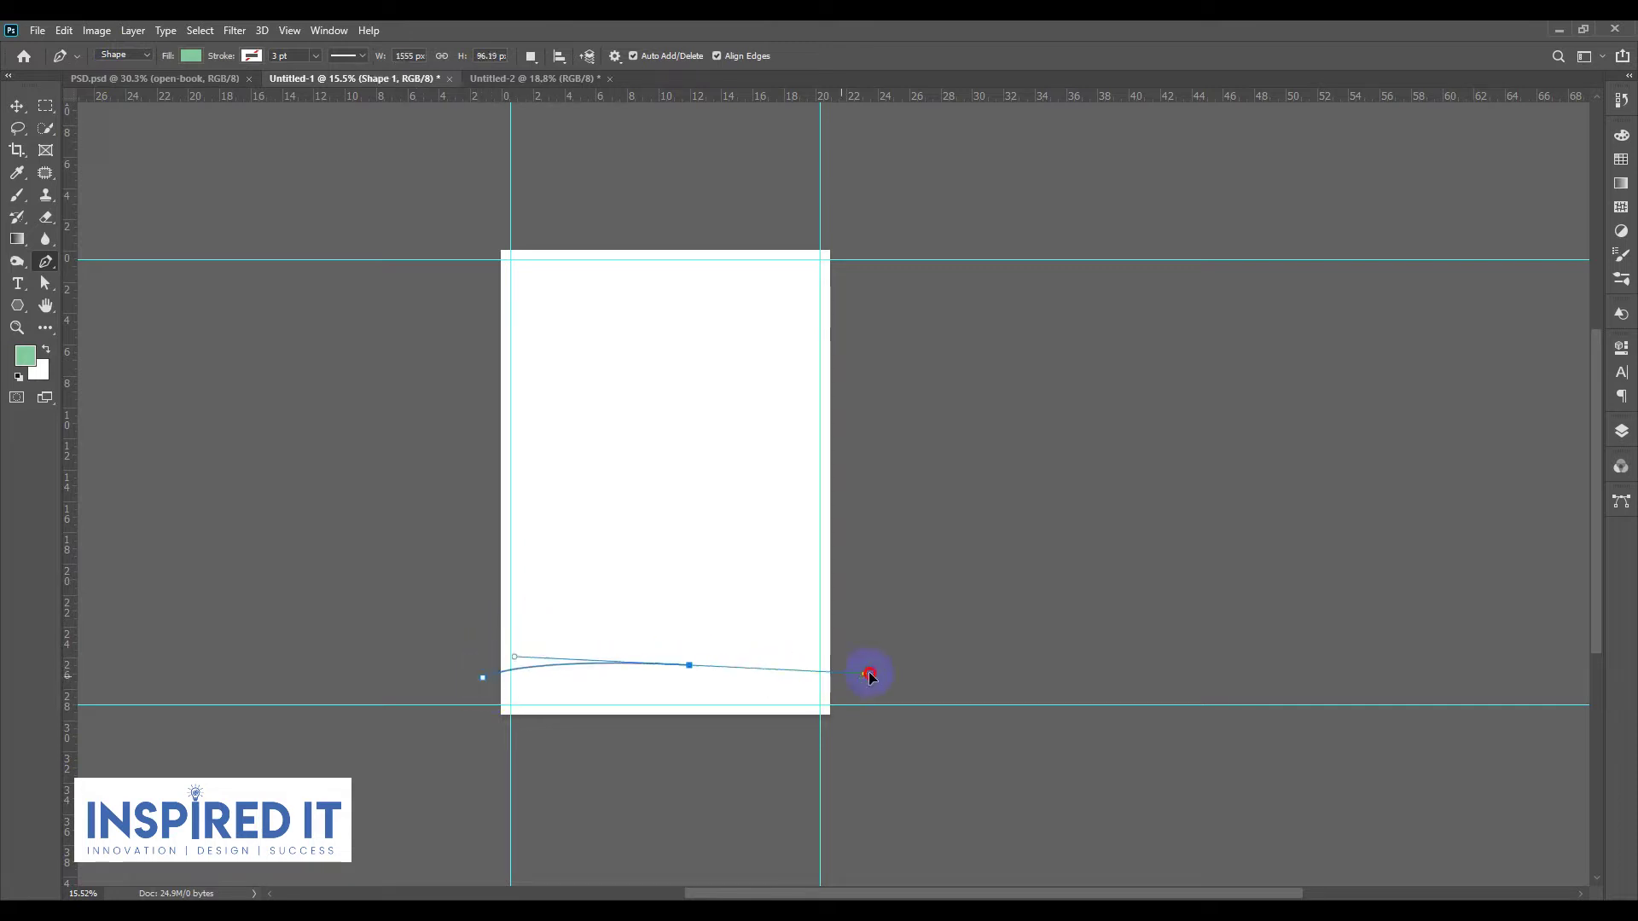
pyautogui.moveTo(781, 666); pyautogui.dragTo(815, 671)
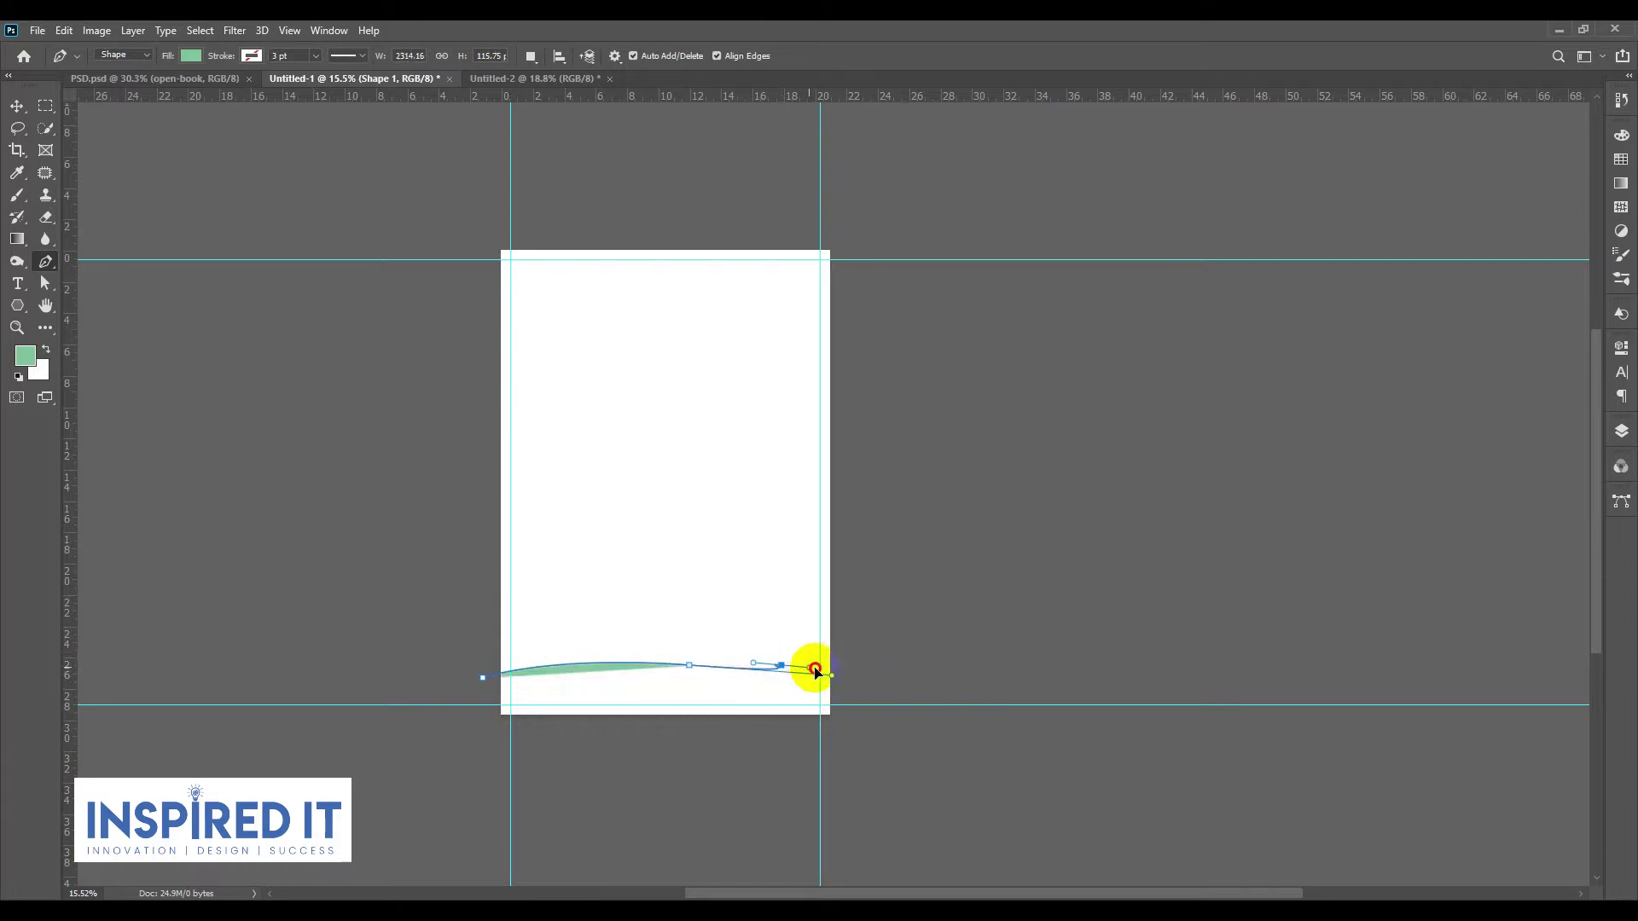
pyautogui.moveTo(792, 657); pyautogui.dragTo(721, 657)
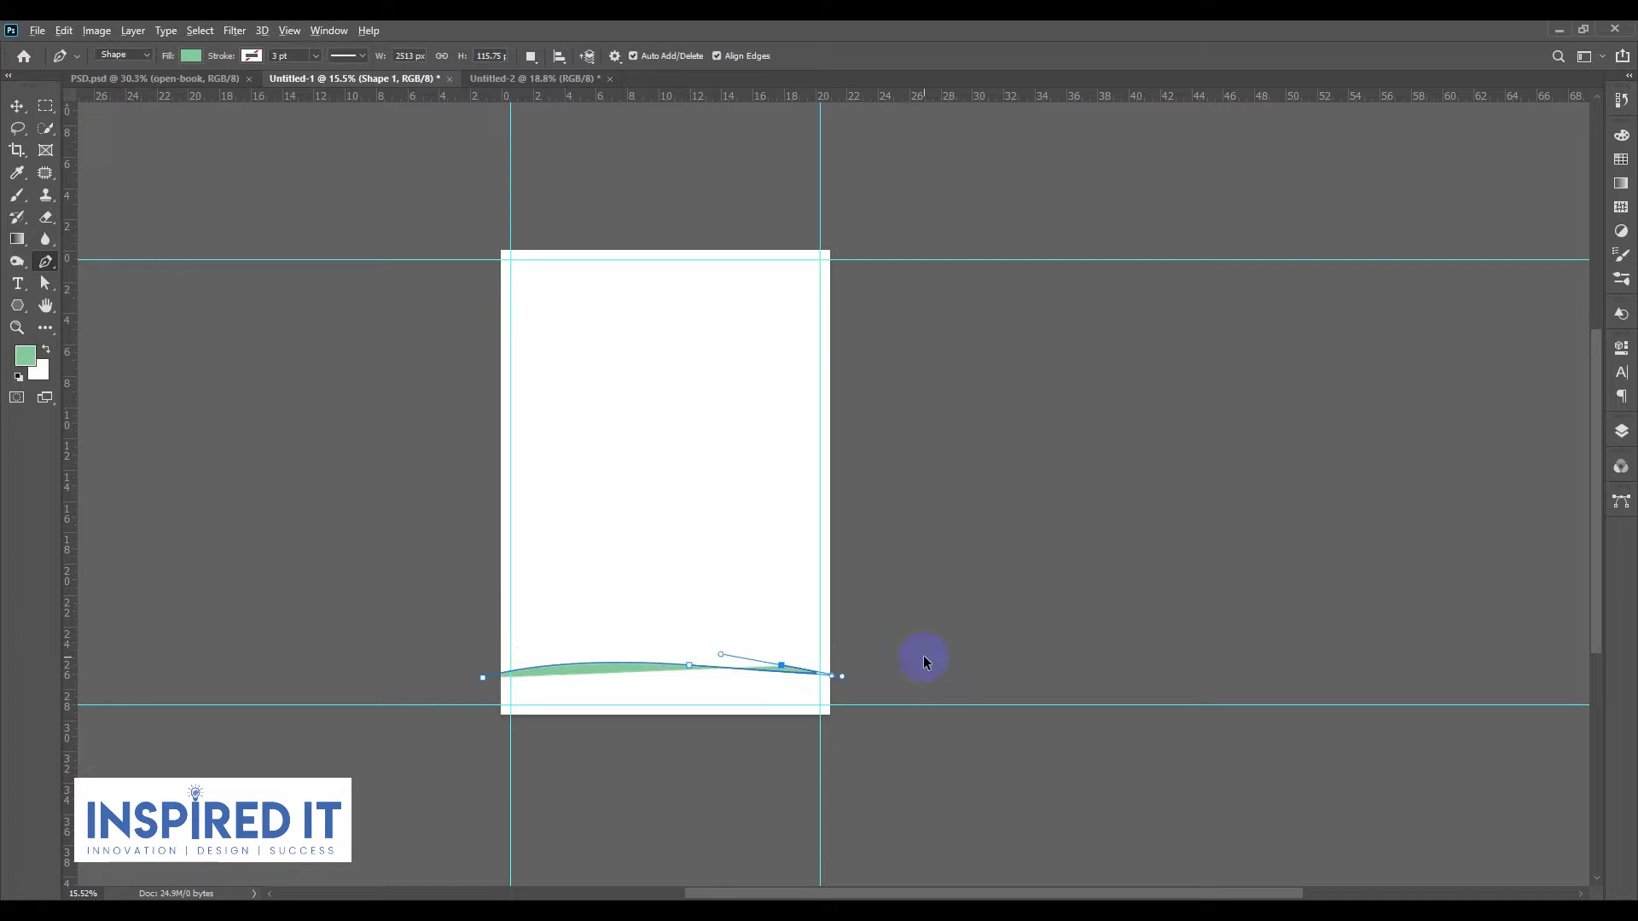
pyautogui.hotkey('ctrl', 'z')
pyautogui.hotkey('ctrl', 'z')
pyautogui.scroll(2, 568, 719)
# Step: Add curved wave points and close the green shape with anchors below the page bottom
pyautogui.moveTo(609, 647); pyautogui.dragTo(691, 702)
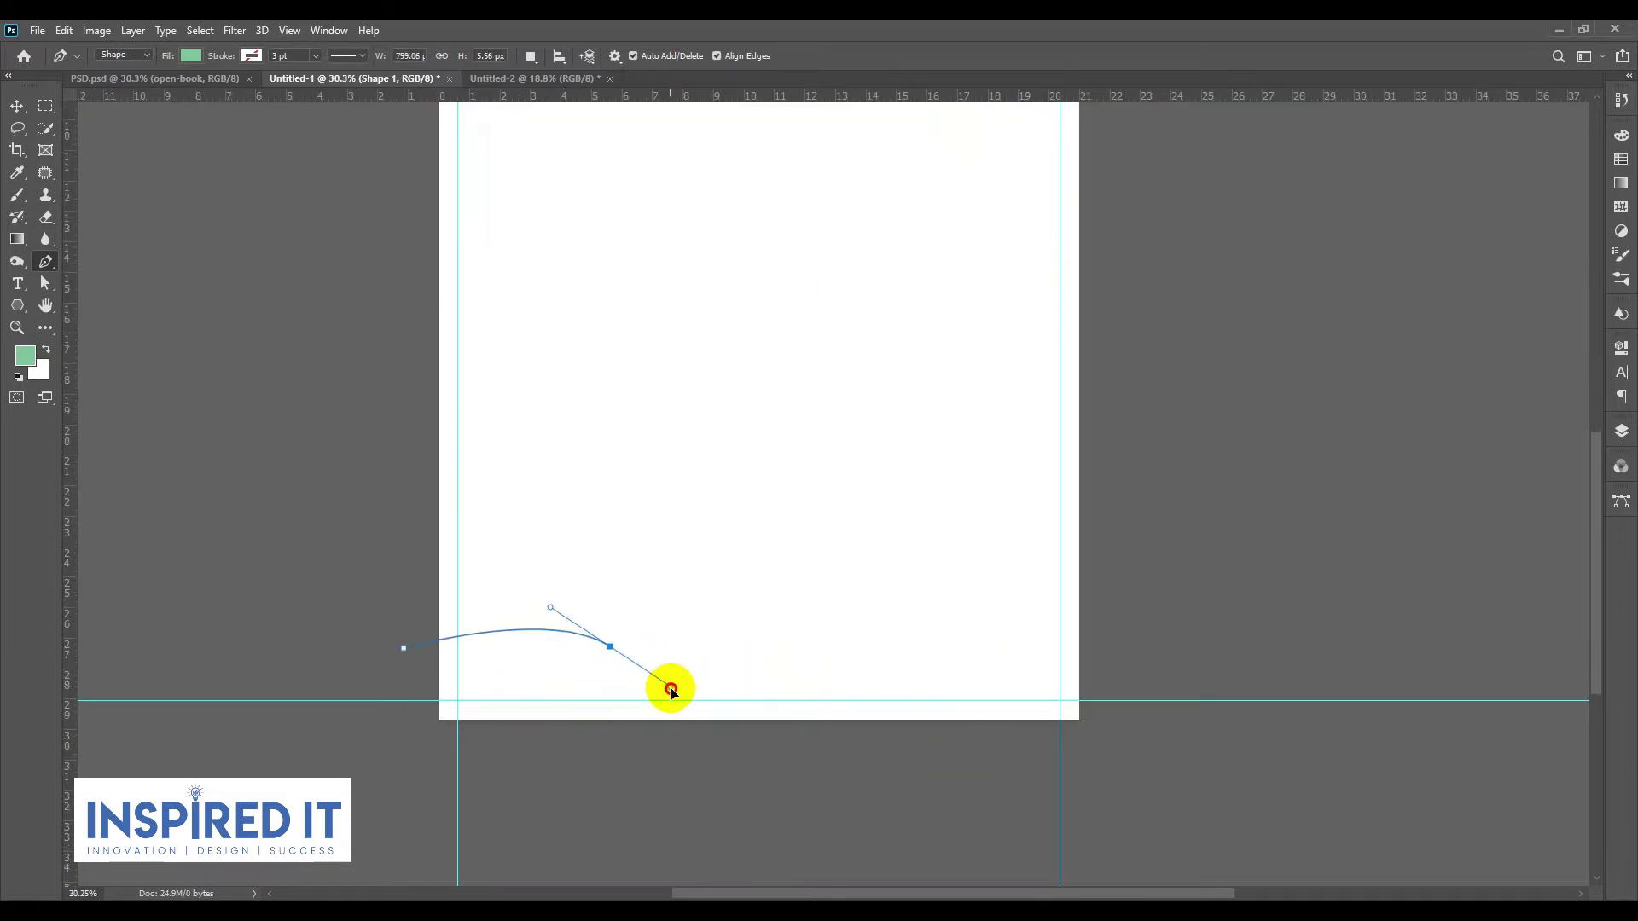
pyautogui.moveTo(903, 651)
pyautogui.mouseDown()
pyautogui.moveTo(959, 618)
pyautogui.moveTo(1083, 660)
pyautogui.mouseUp()
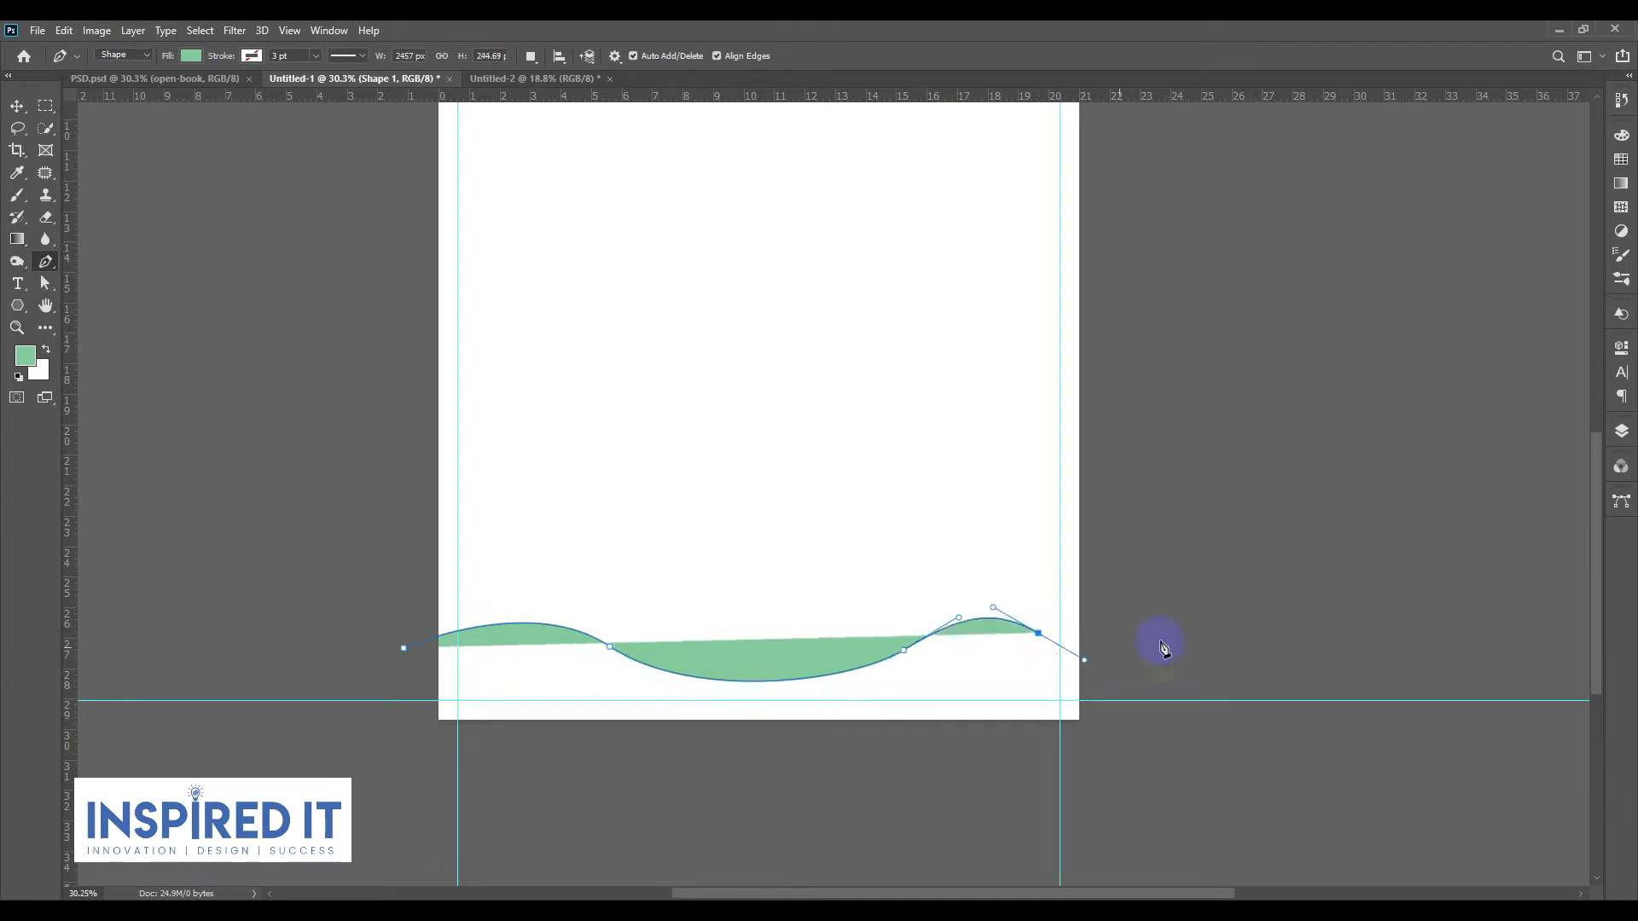
pyautogui.click(1131, 791)
pyautogui.click(874, 791)
pyautogui.click(622, 795)
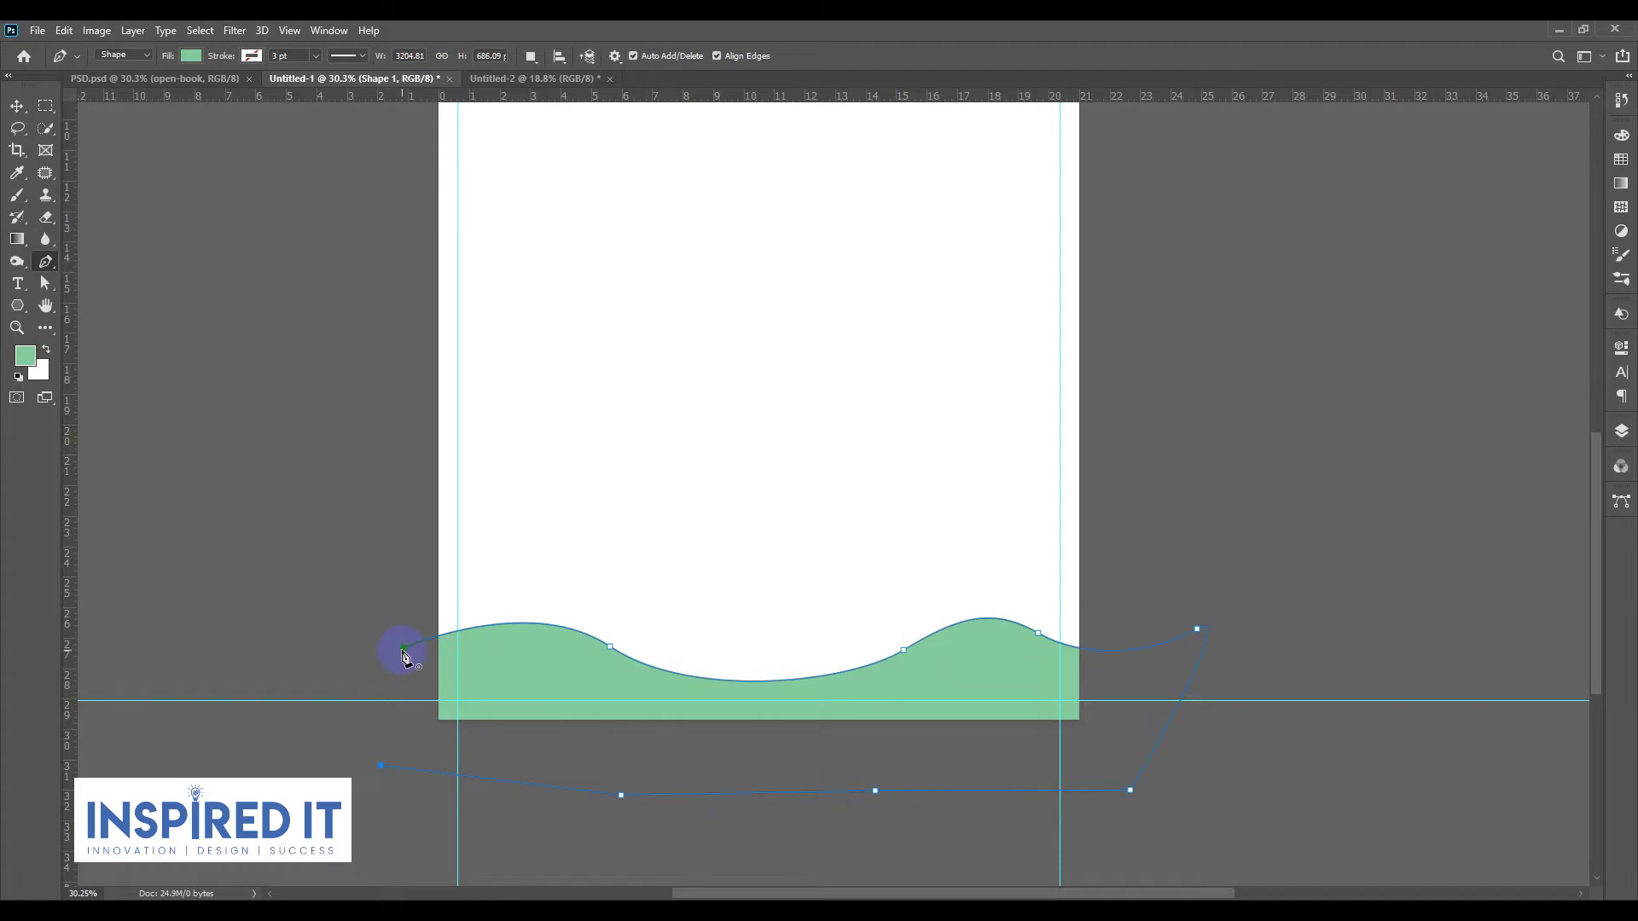
pyautogui.click(19, 108)
pyautogui.click(192, 256)
pyautogui.scroll(-3, 585, 428)
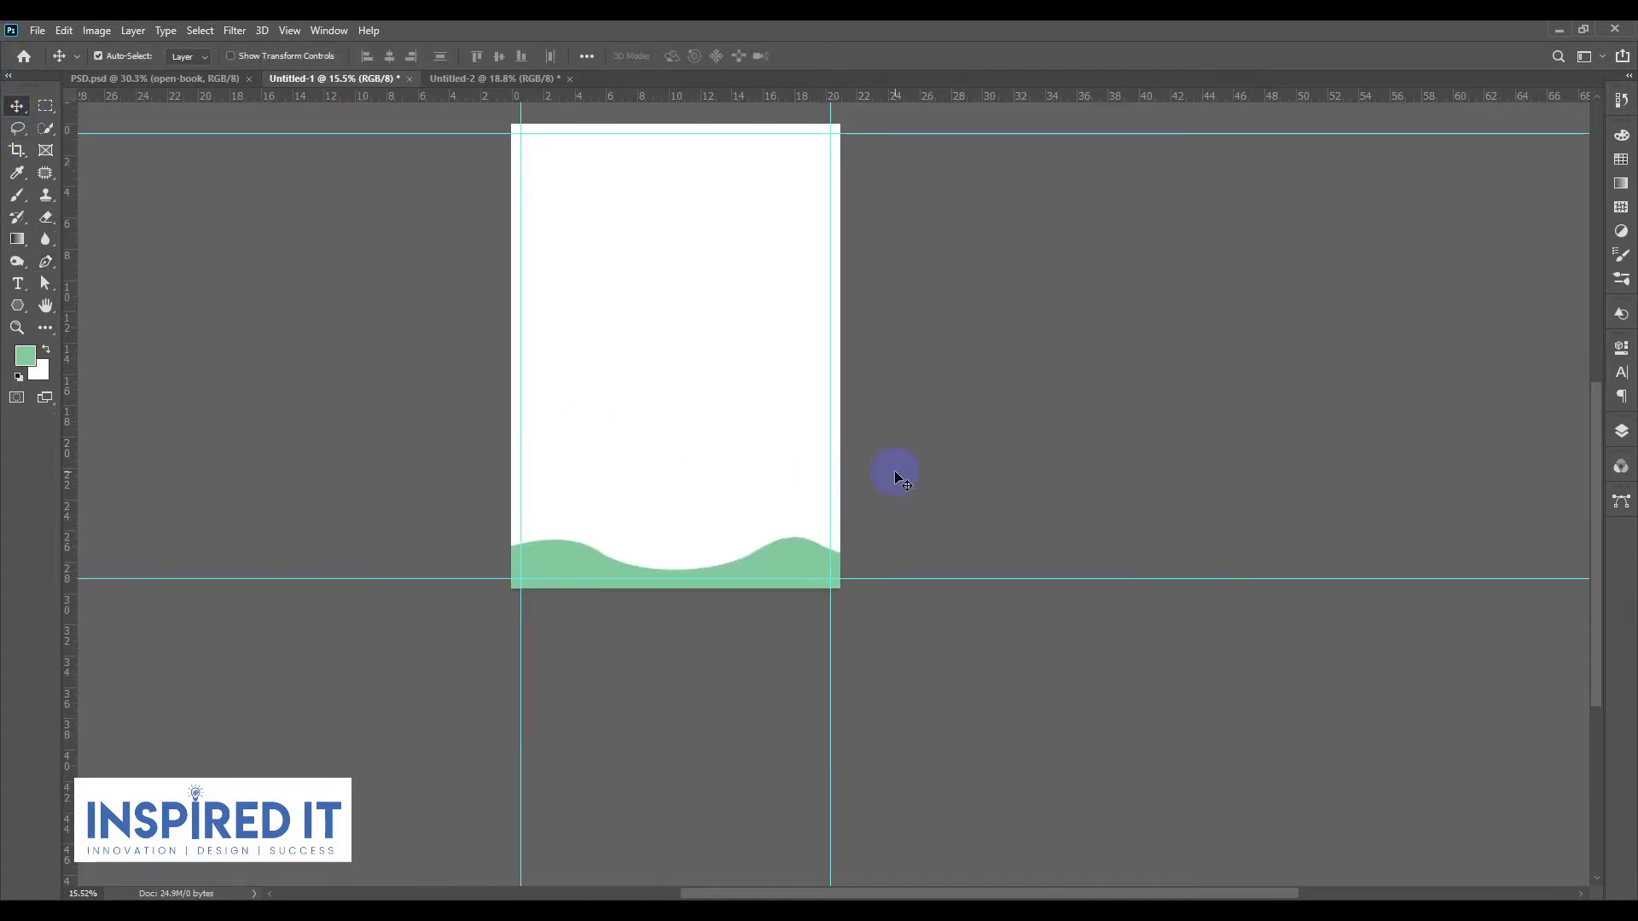
# Step: Dismiss the transform error and stretch the green wave wider than the page with Free Transform
pyautogui.scroll(3, 792, 556)
pyautogui.scroll(1, 791, 556)
pyautogui.click(792, 555)
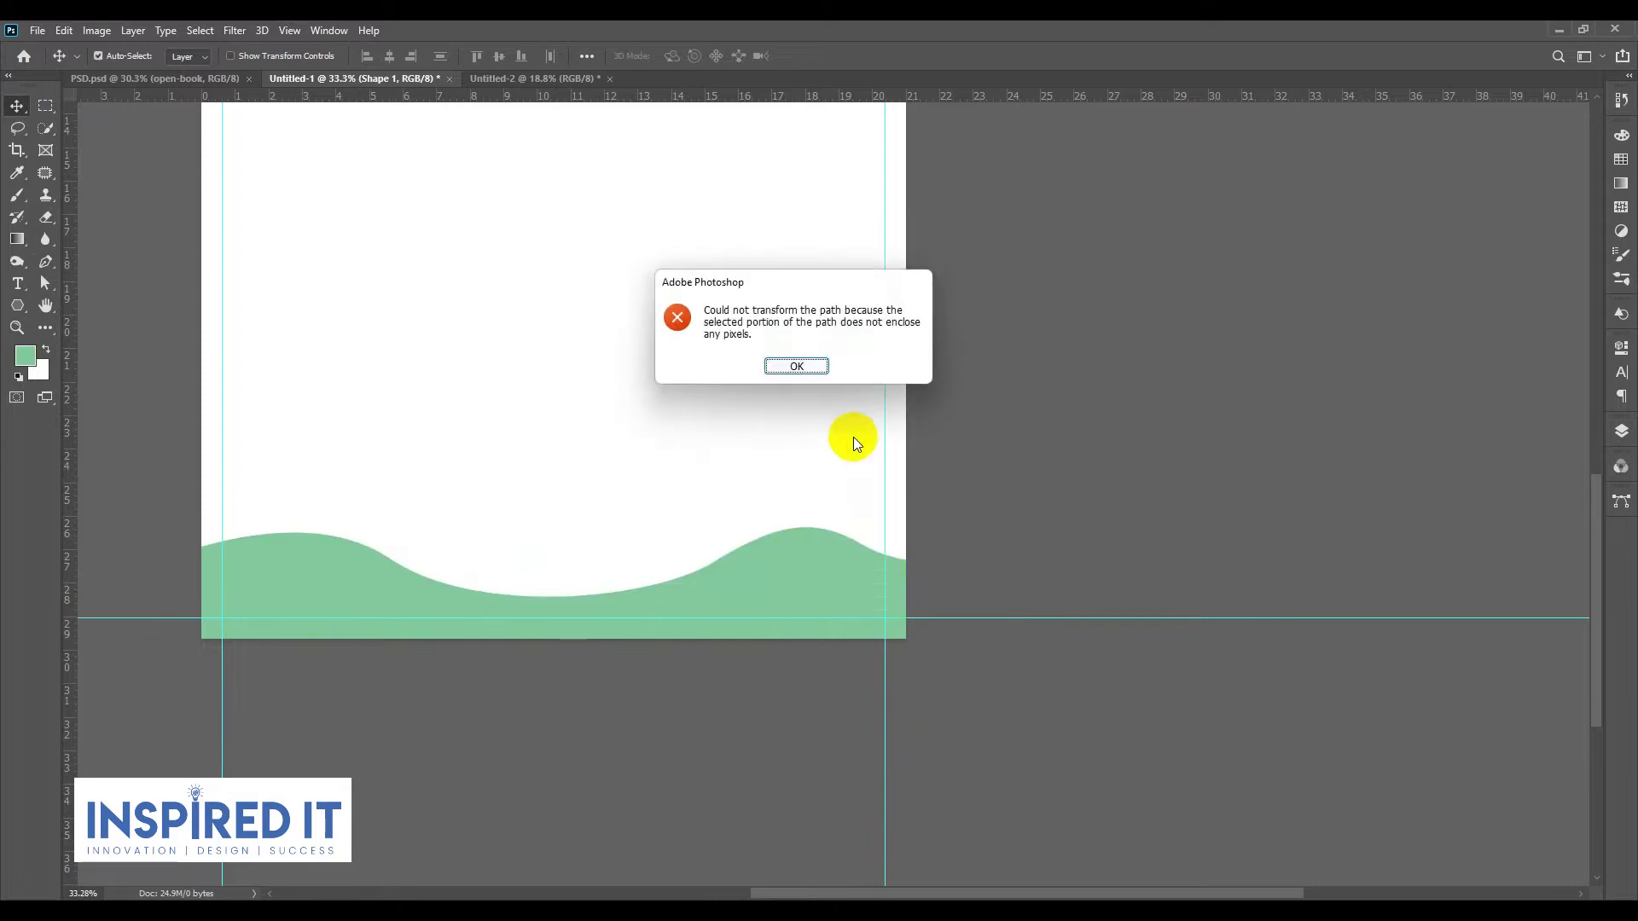
pyautogui.click(797, 367)
pyautogui.click(792, 591)
pyautogui.hotkey('ctrl', 't')
pyautogui.moveTo(1050, 624); pyautogui.dragTo(1287, 610)
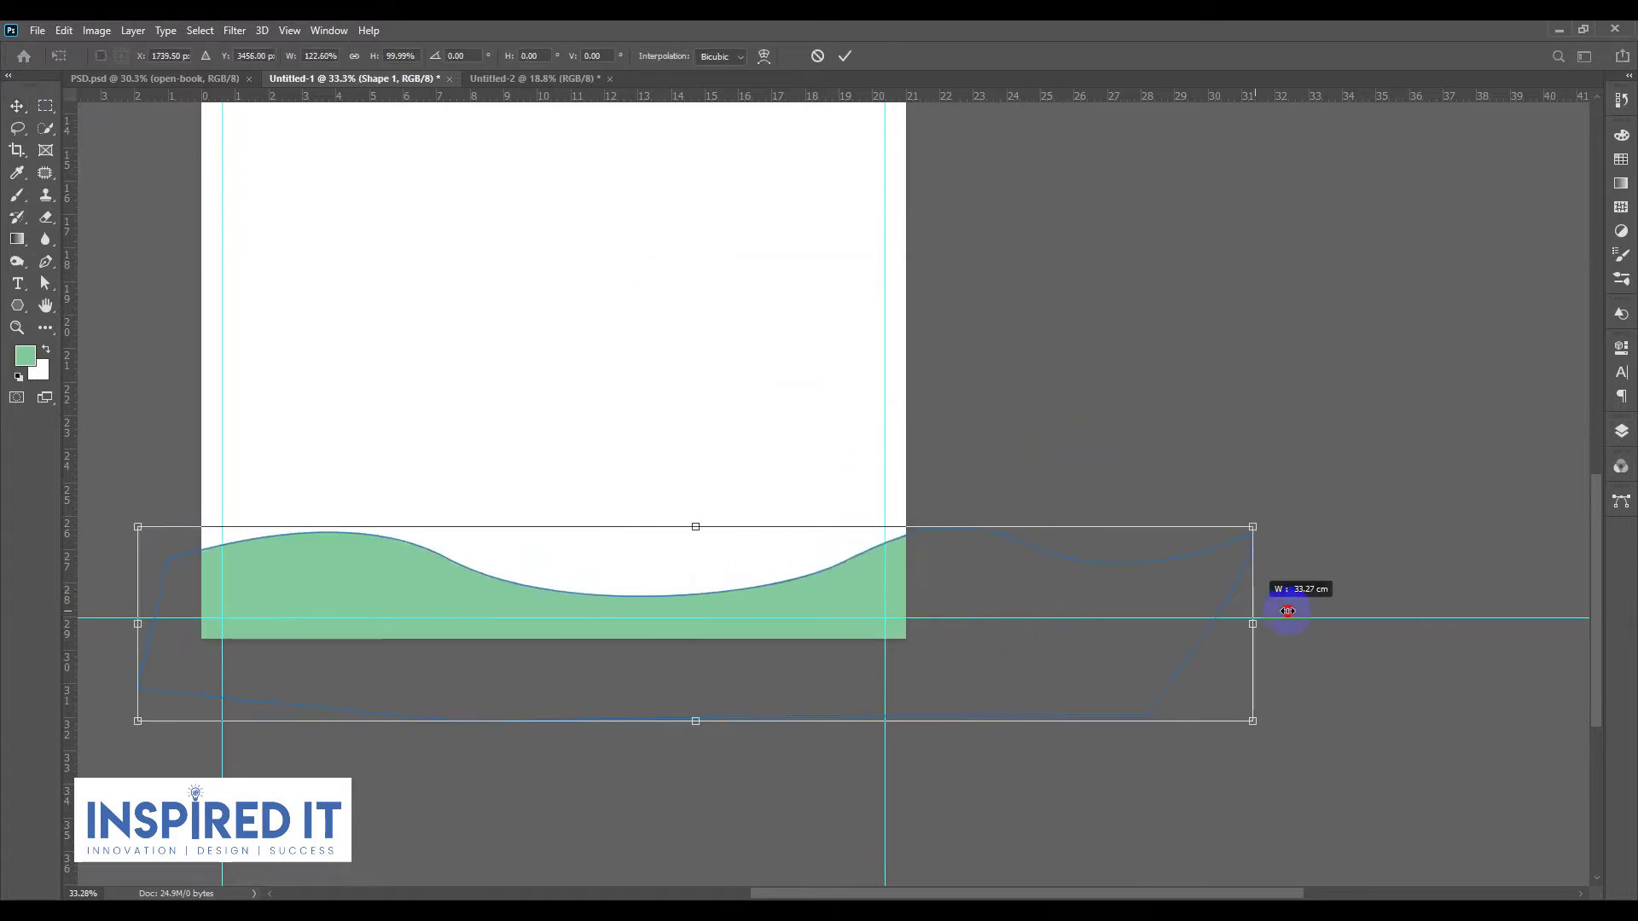
pyautogui.moveTo(867, 611); pyautogui.dragTo(817, 626)
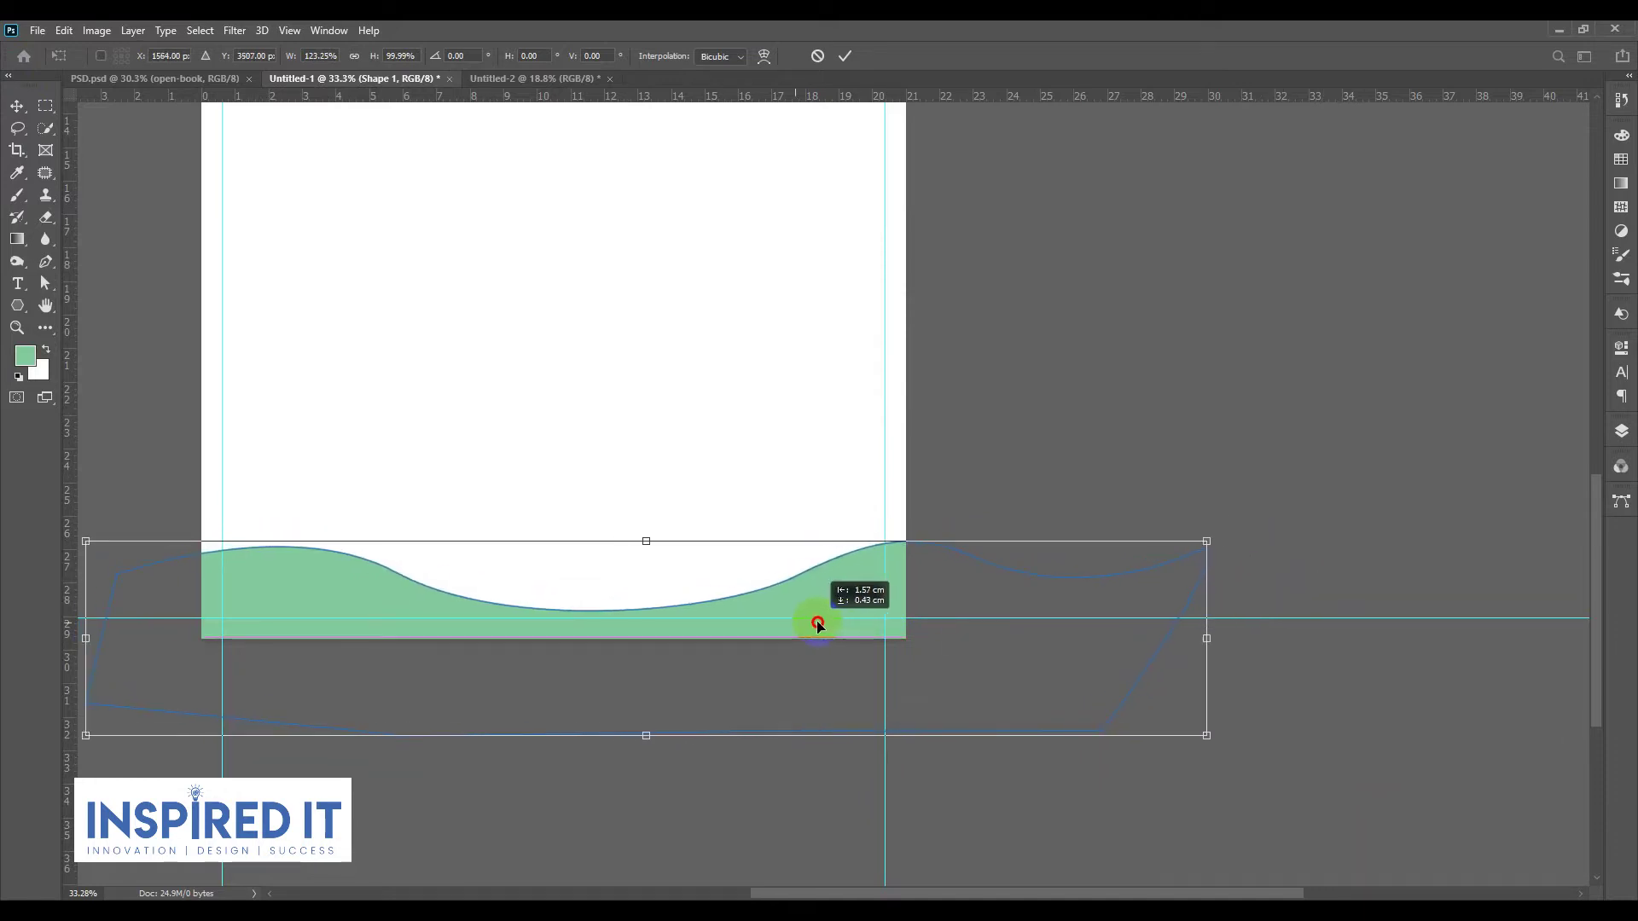
pyautogui.scroll(-2, 463, 621)
pyautogui.moveTo(224, 637); pyautogui.dragTo(247, 640)
pyautogui.press('Return')
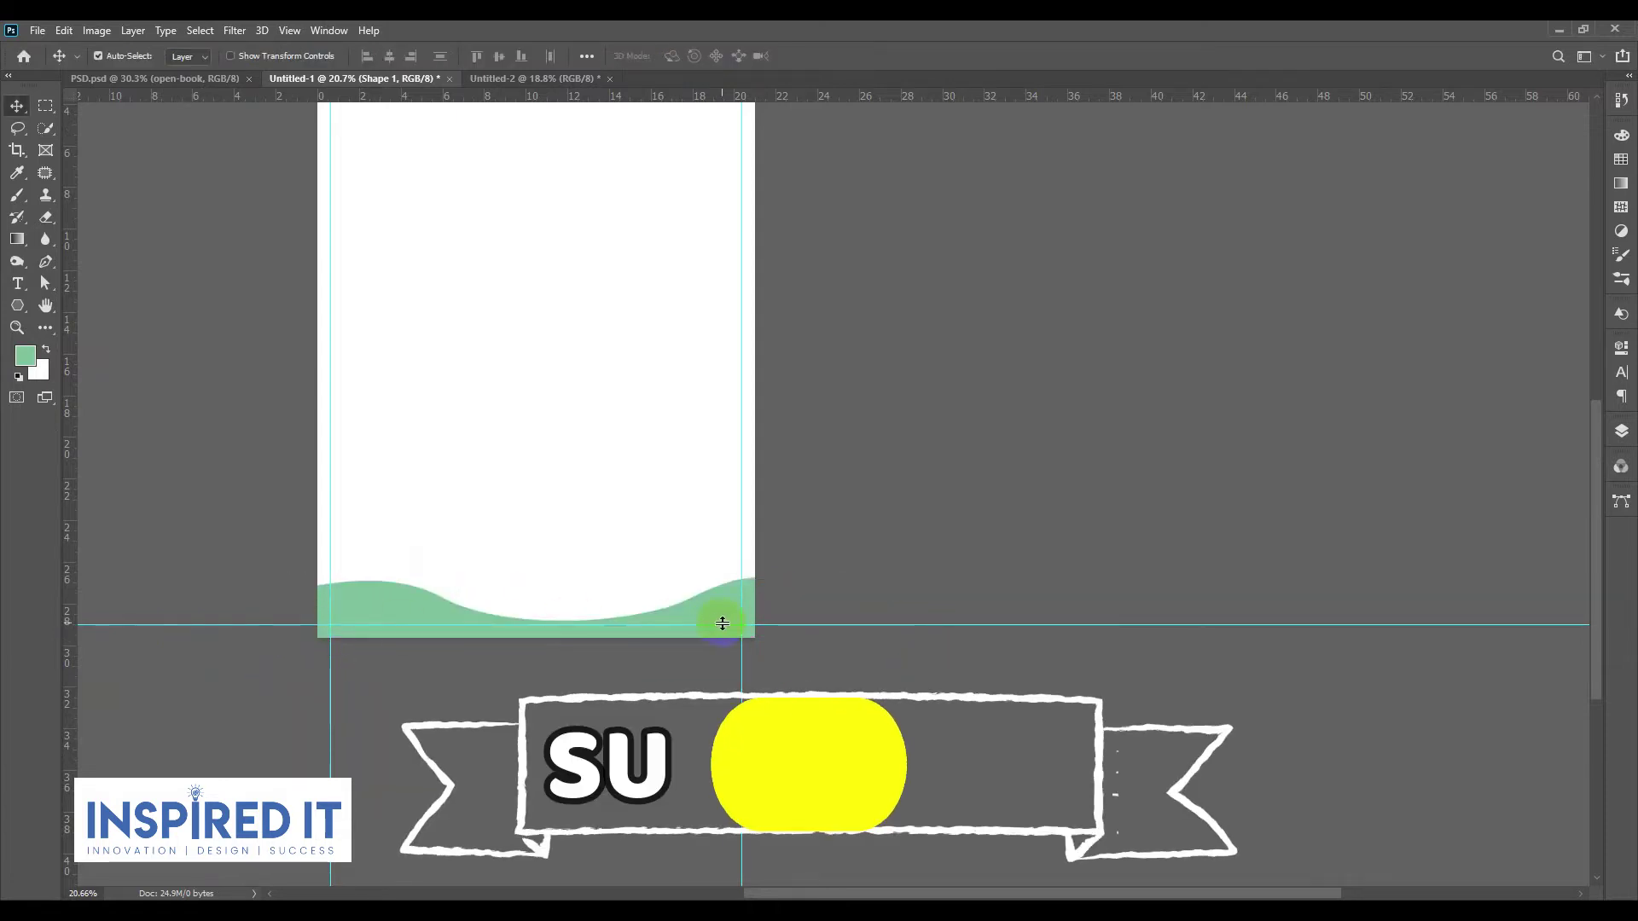
# Step: Raise the wave about 0.44 cm and drag a copy slightly downward
pyautogui.scroll(3, 720, 622)
pyautogui.moveTo(721, 611); pyautogui.dragTo(717, 590)
pyautogui.scroll(-3, 811, 552)
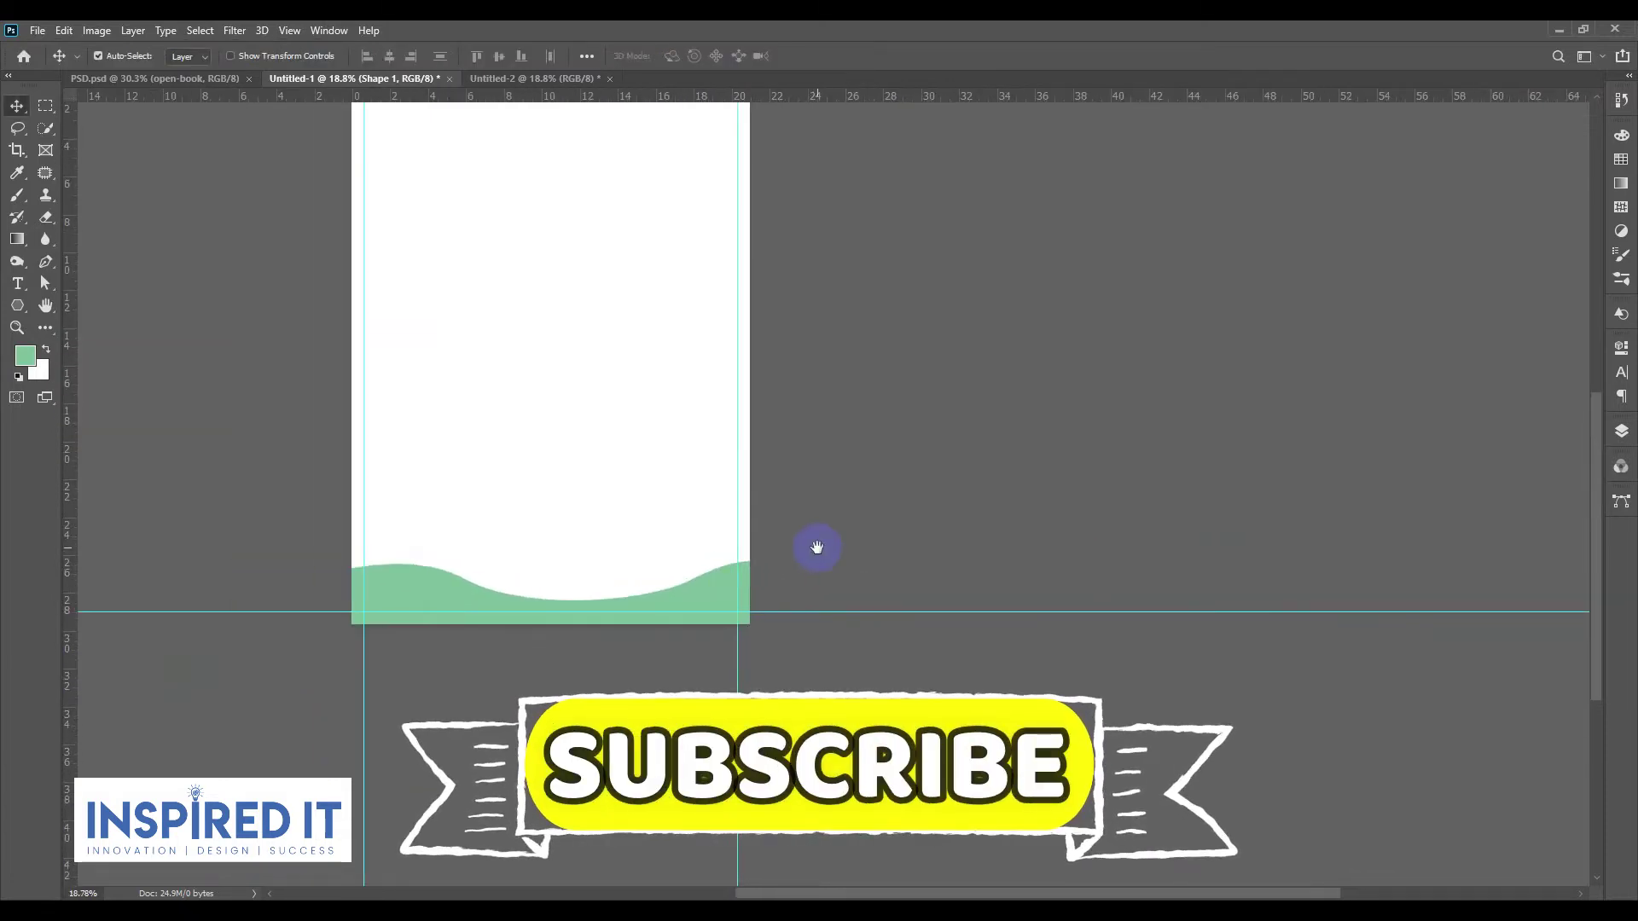
pyautogui.scroll(-1, 816, 549)
pyautogui.scroll(5, 705, 583)
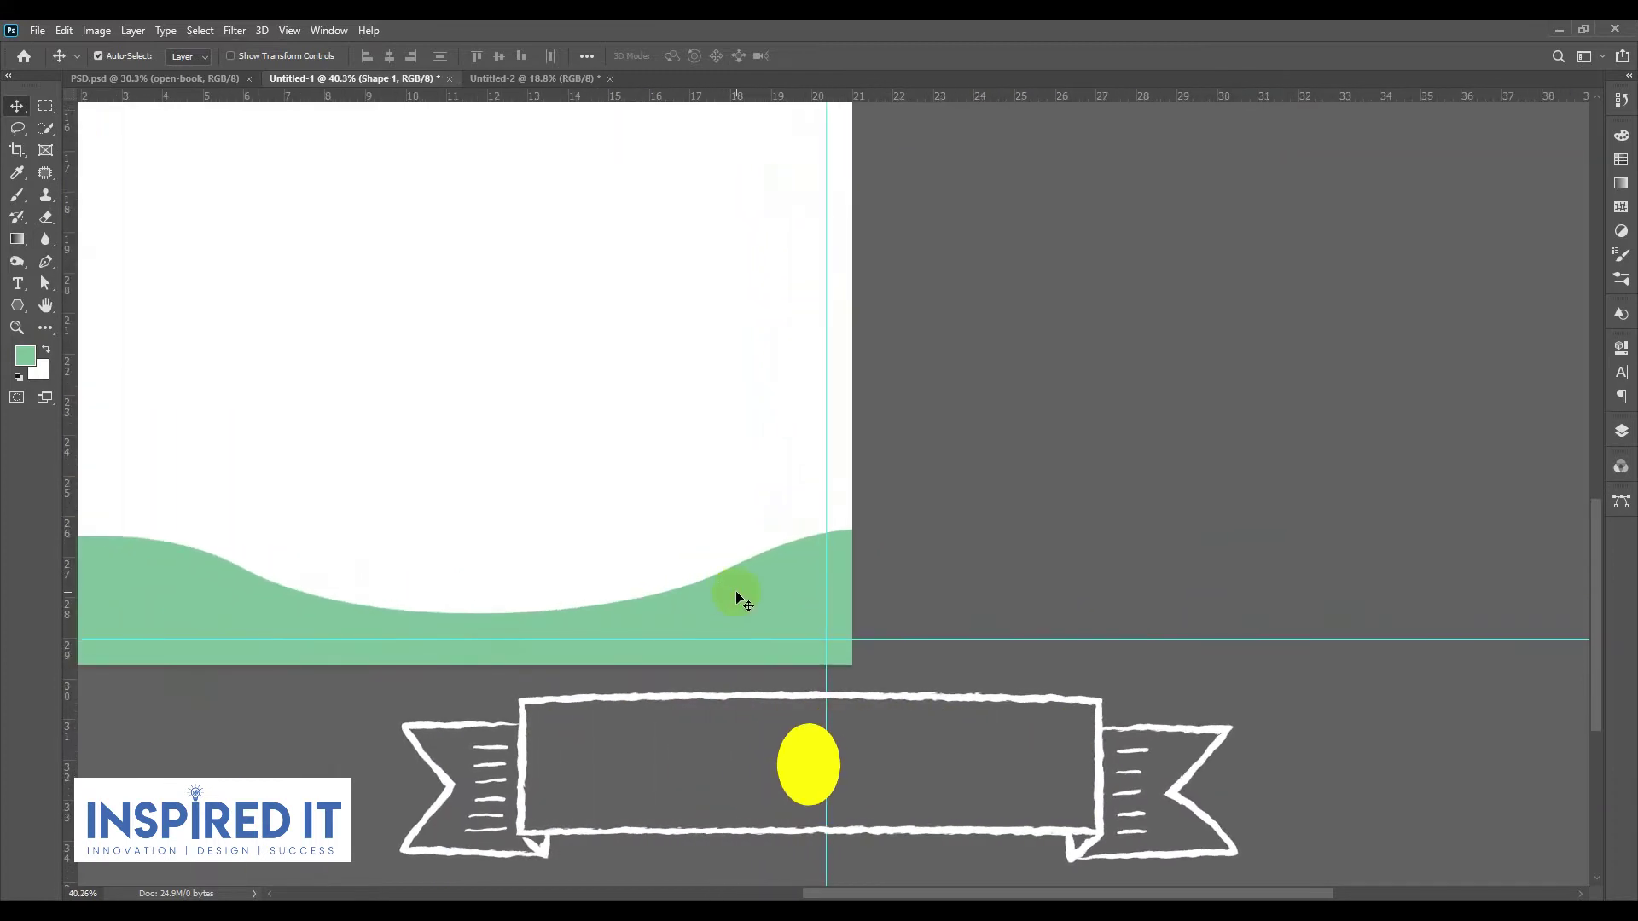
pyautogui.moveTo(739, 598); pyautogui.dragTo(740, 632)
# Step: Fill the wave copies white and green, then raise the green band to leave a thin white strip
pyautogui.hotkey('ctrl', 'BackSpace')
pyautogui.hotkey('alt', 'BackSpace')
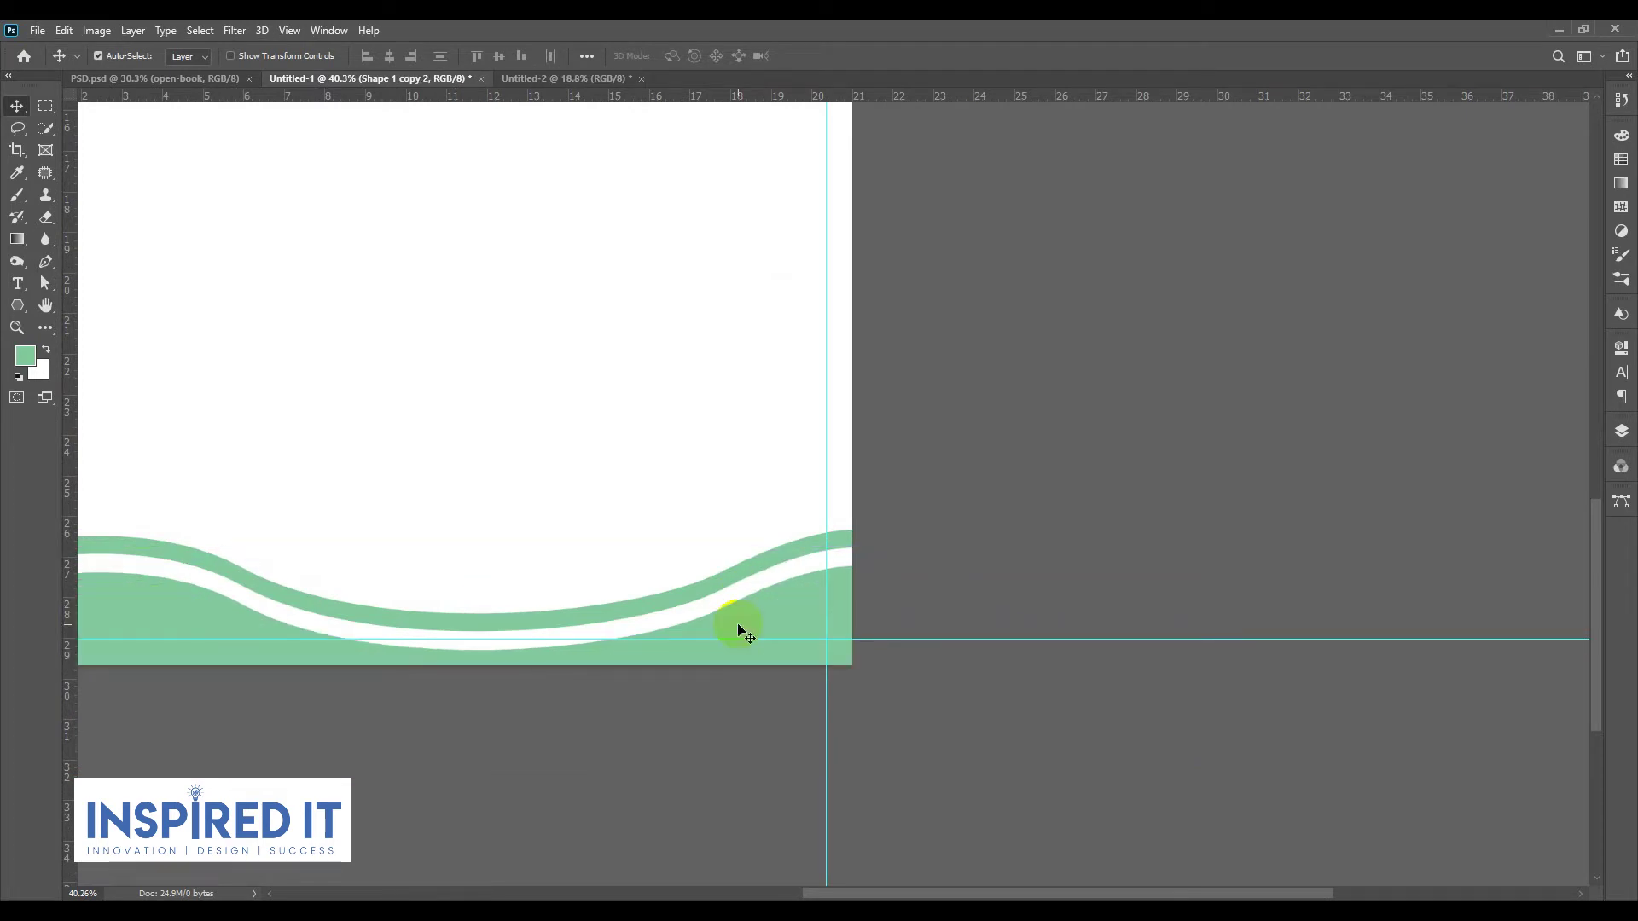
pyautogui.scroll(-2, 984, 574)
pyautogui.scroll(3, 662, 574)
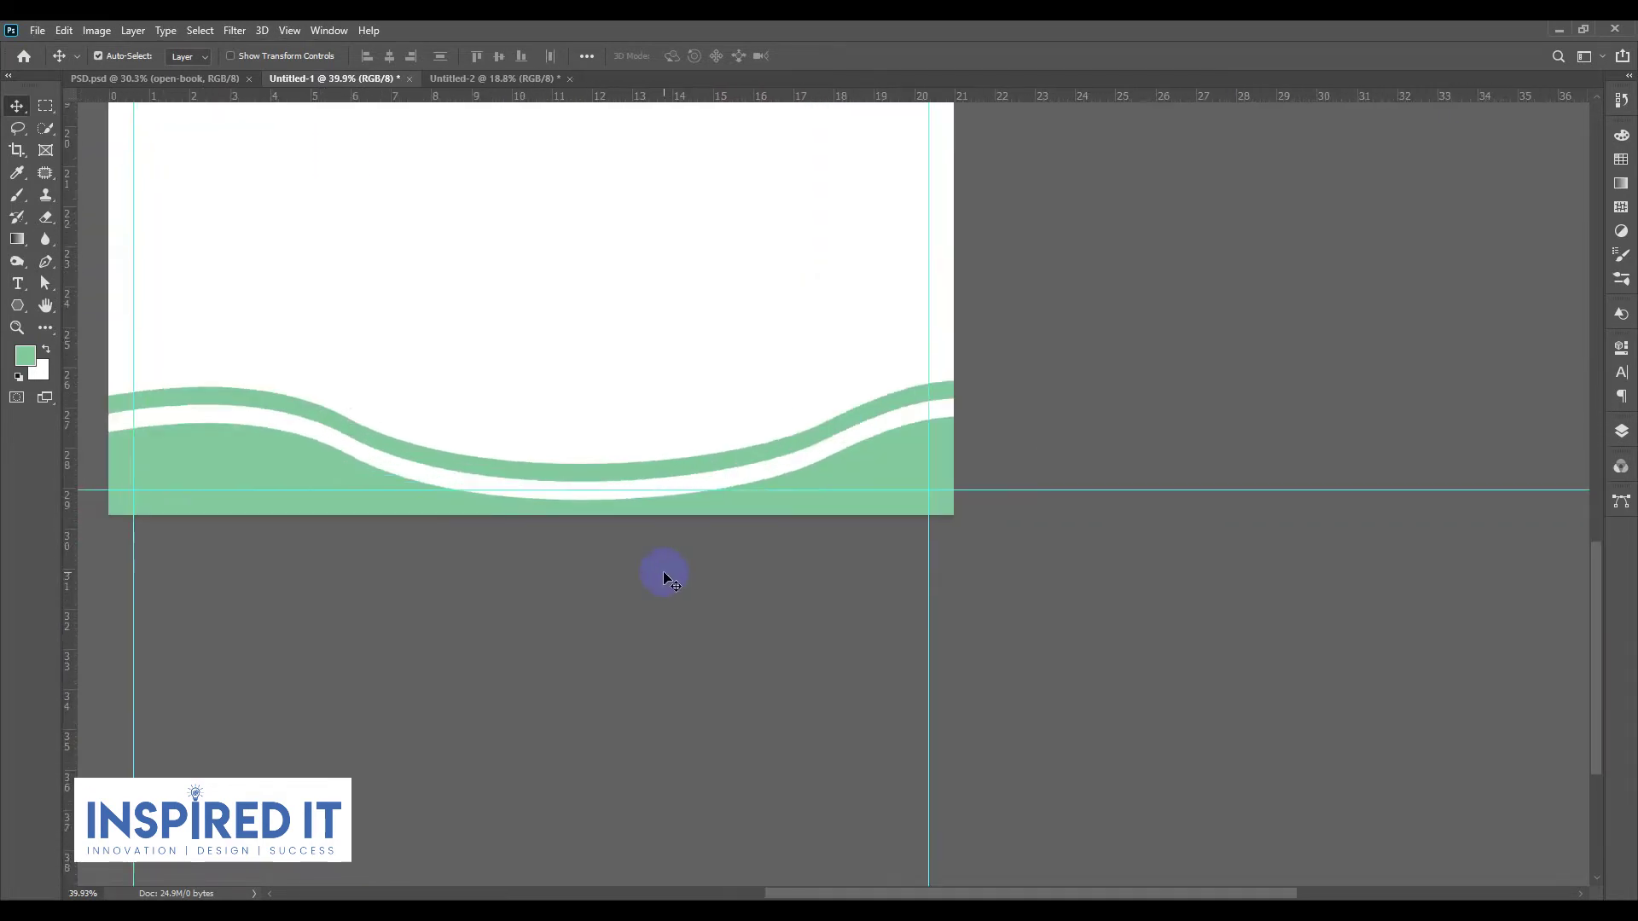
pyautogui.scroll(1, 939, 403)
pyautogui.moveTo(939, 402); pyautogui.dragTo(936, 377)
pyautogui.scroll(-3, 936, 377)
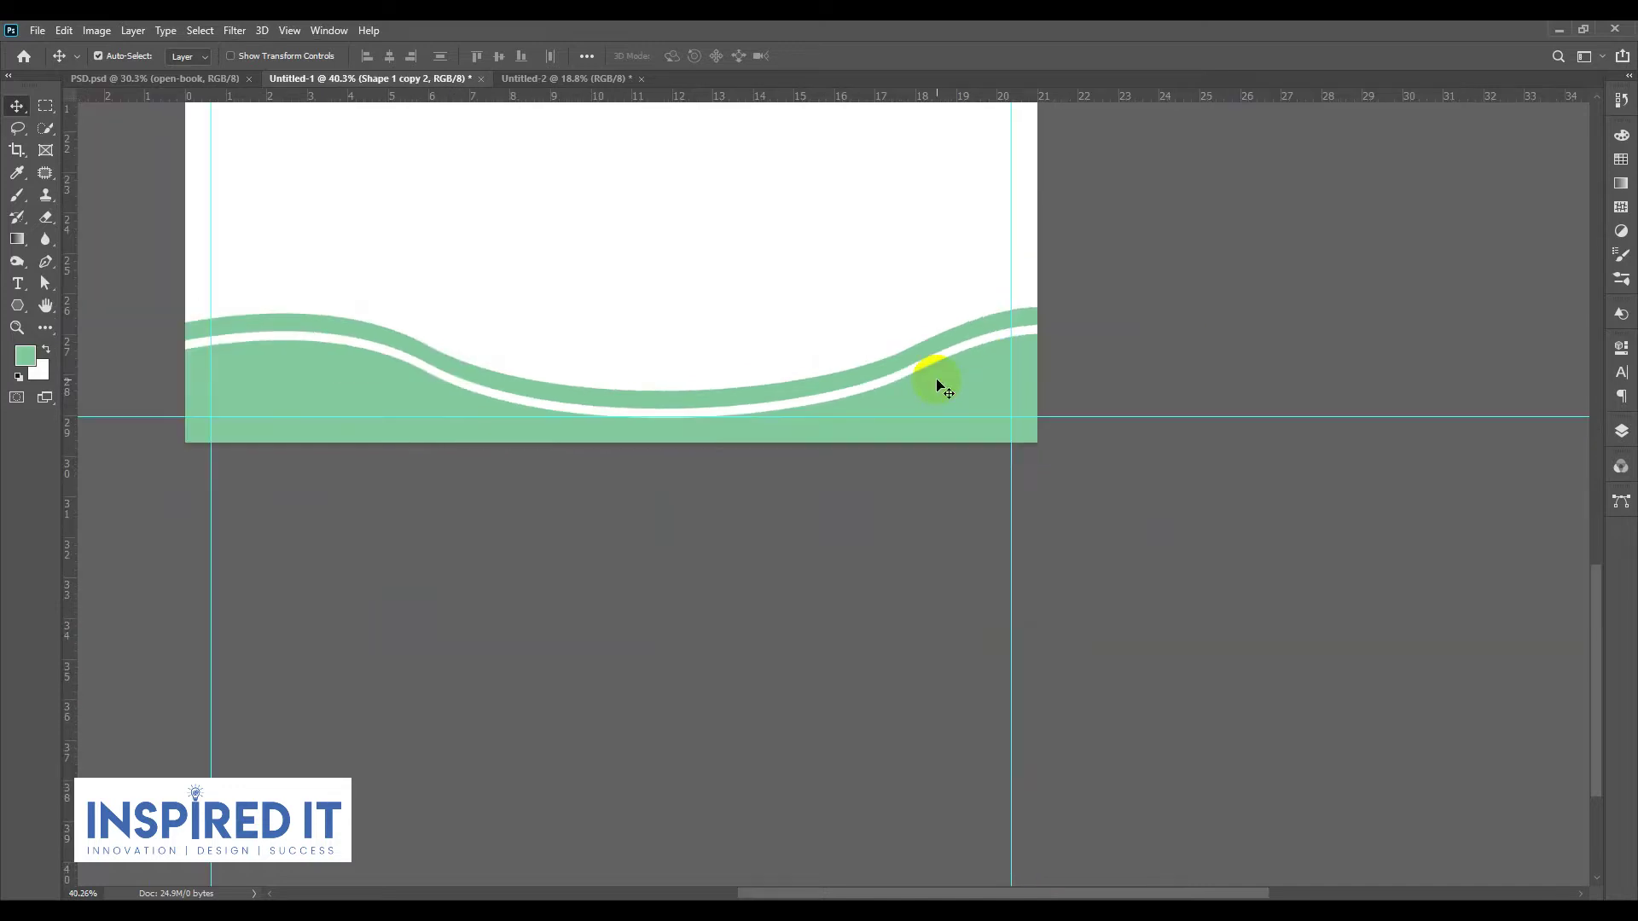
pyautogui.scroll(-2, 1082, 335)
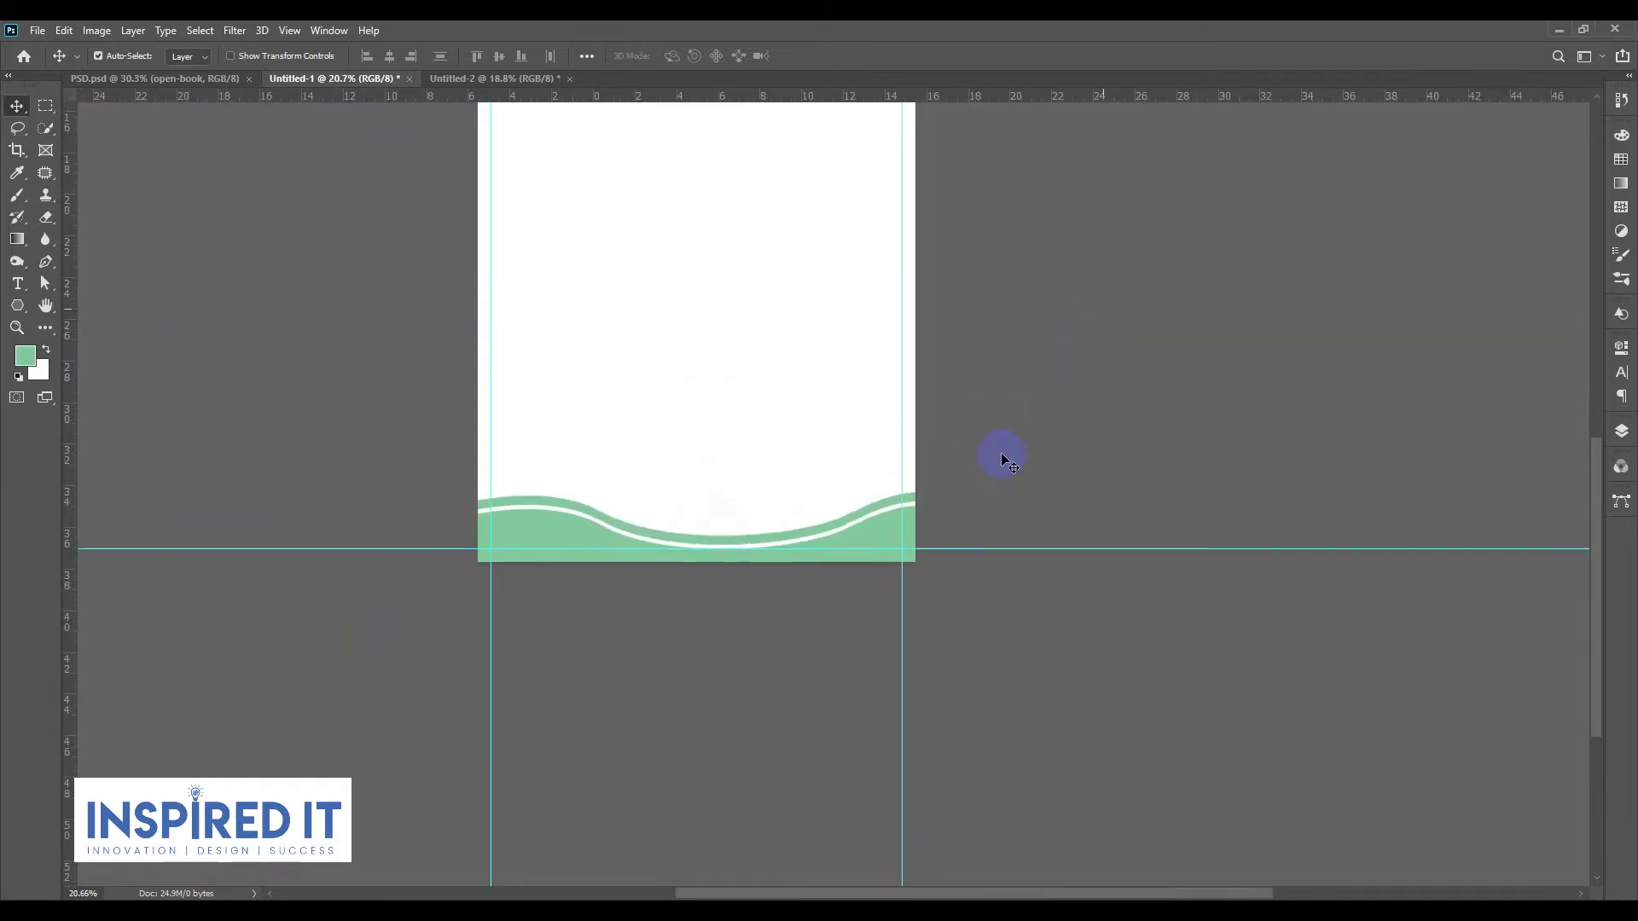
pyautogui.scroll(-1, 1016, 478)
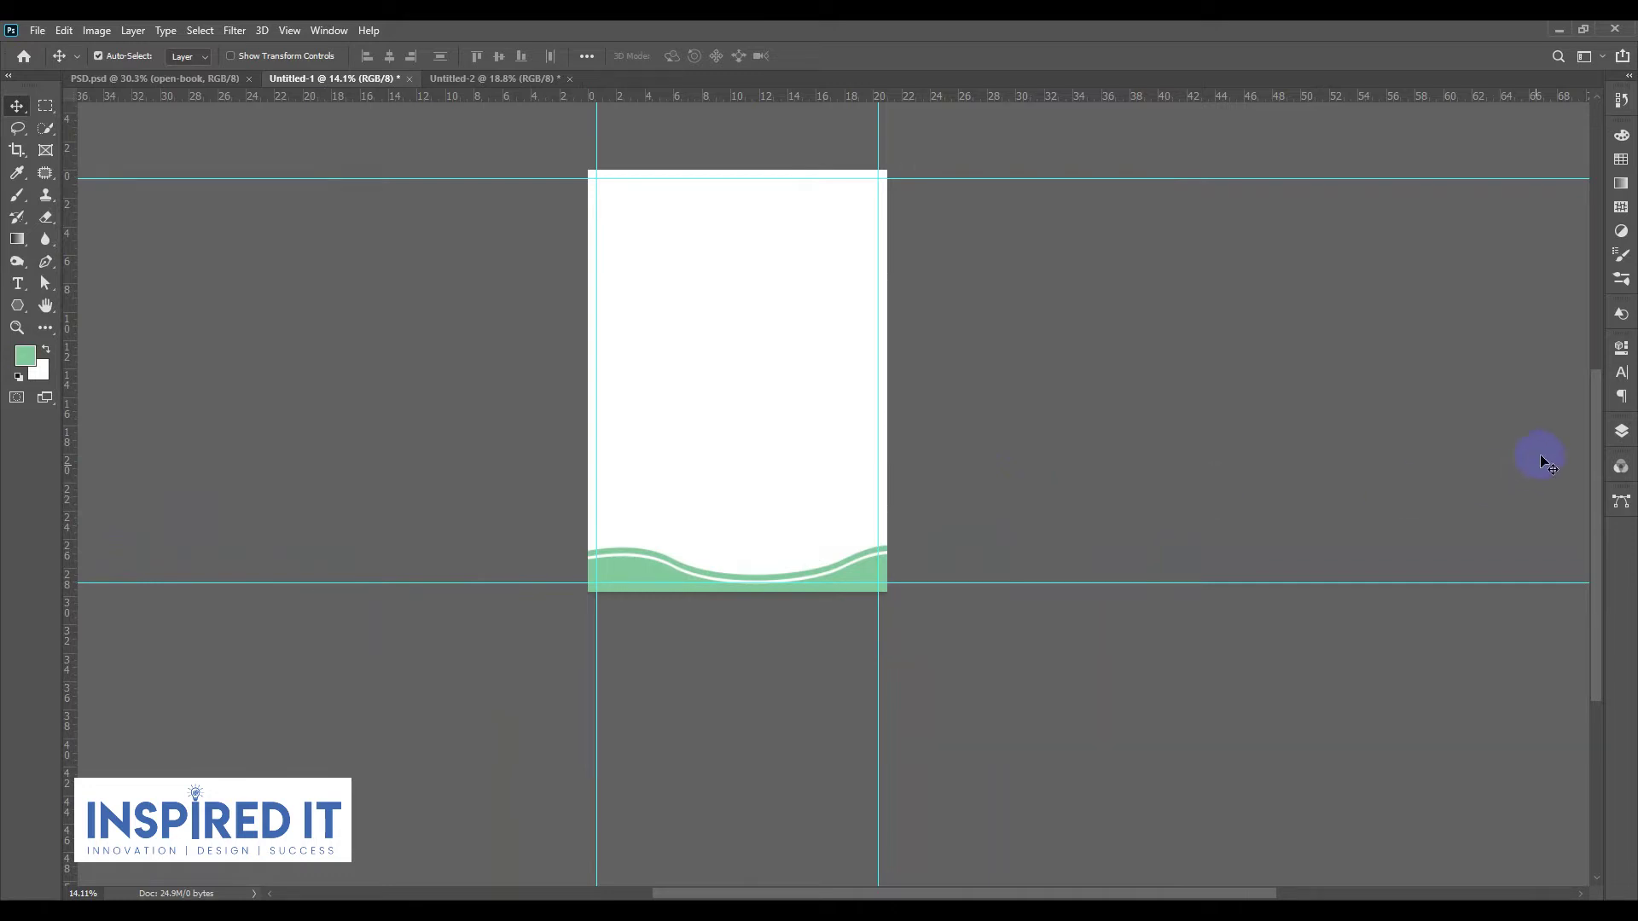
# Step: Group the three wave shape layers into Group 1 and centre it horizontally
pyautogui.click(1621, 431)
pyautogui.click(1492, 522)
pyautogui.keyDown('shift'); pyautogui.click(1493, 592); pyautogui.keyUp('shift')
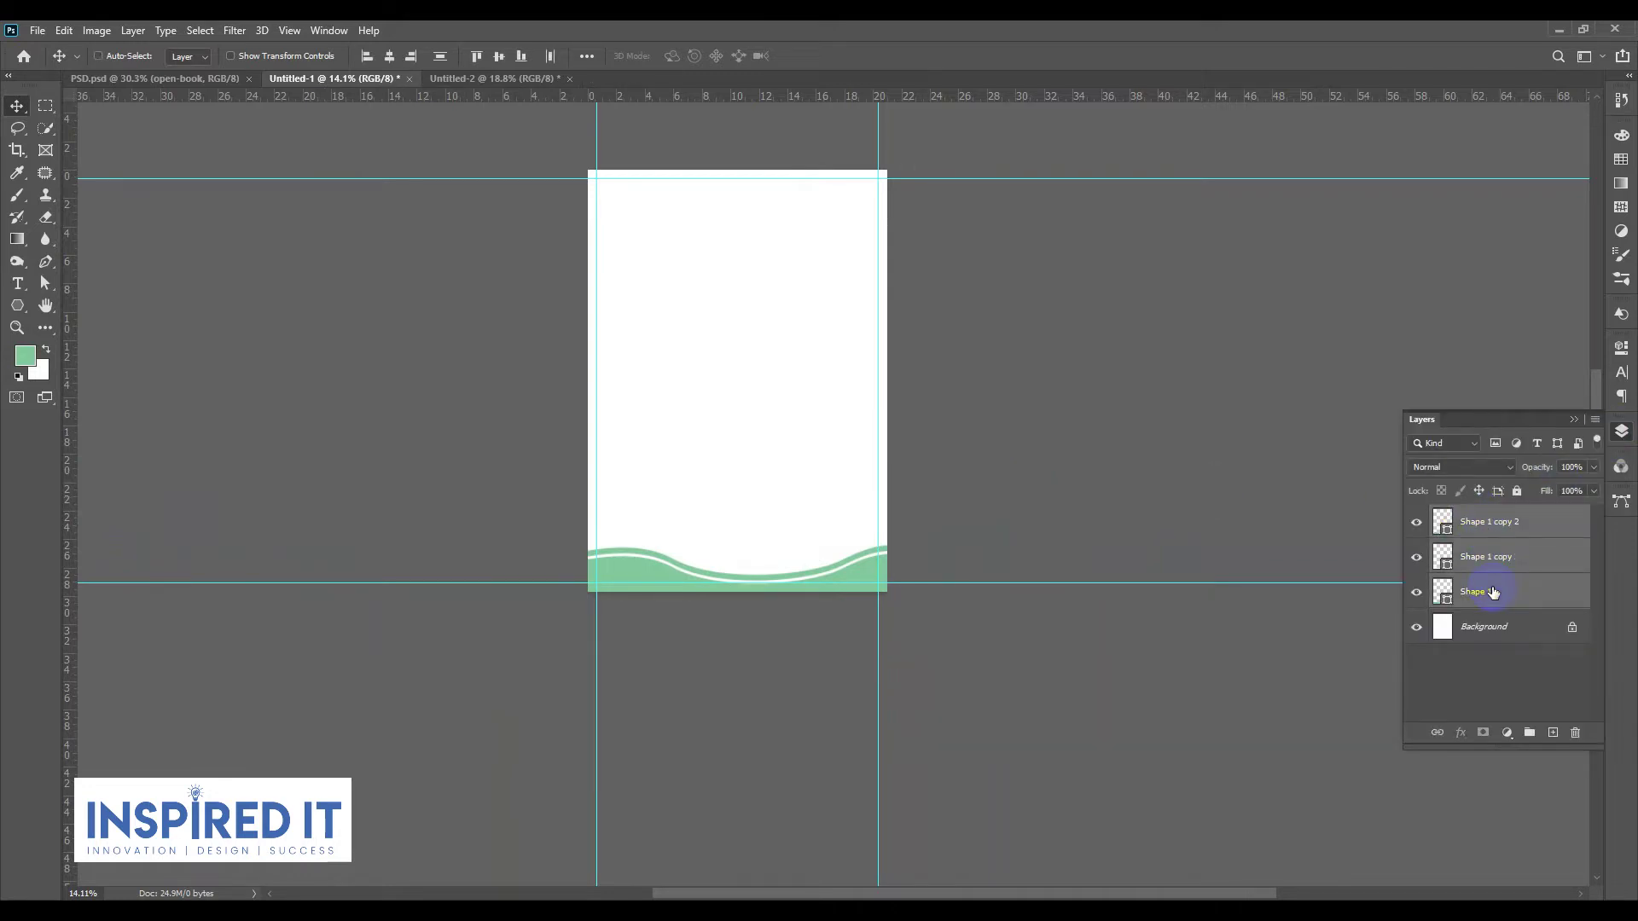
pyautogui.hotkey('ctrl', 'g')
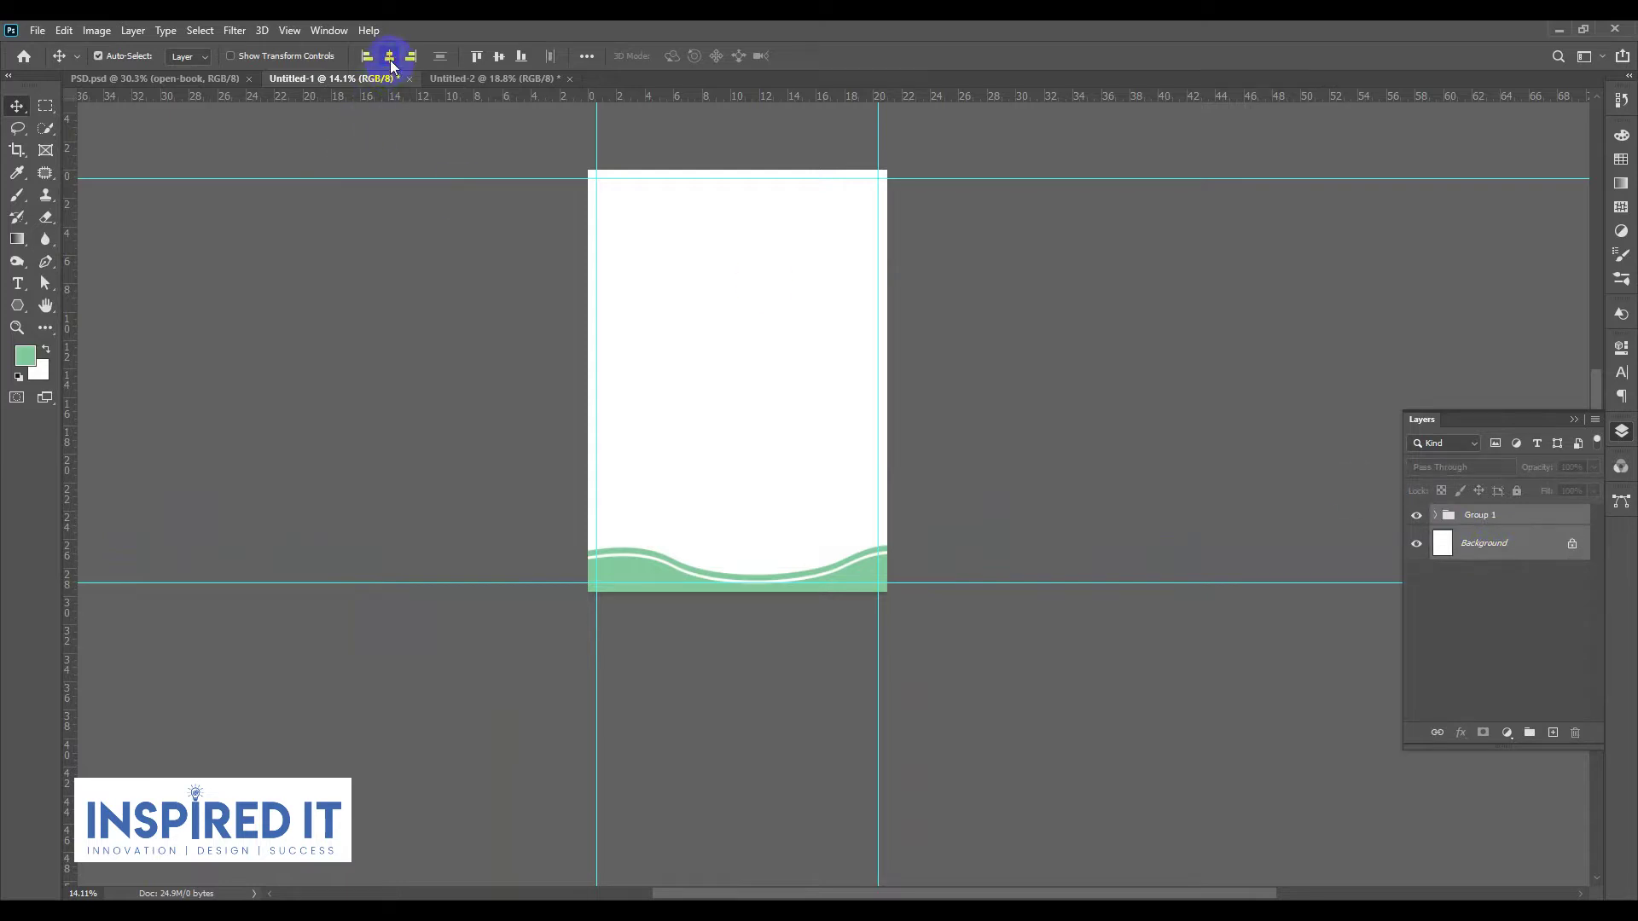
pyautogui.click(391, 60)
pyautogui.click(1088, 469)
# Step: Nudge Group 1 up a few pixels with Shift+Up and hide the guides
pyautogui.click(1622, 431)
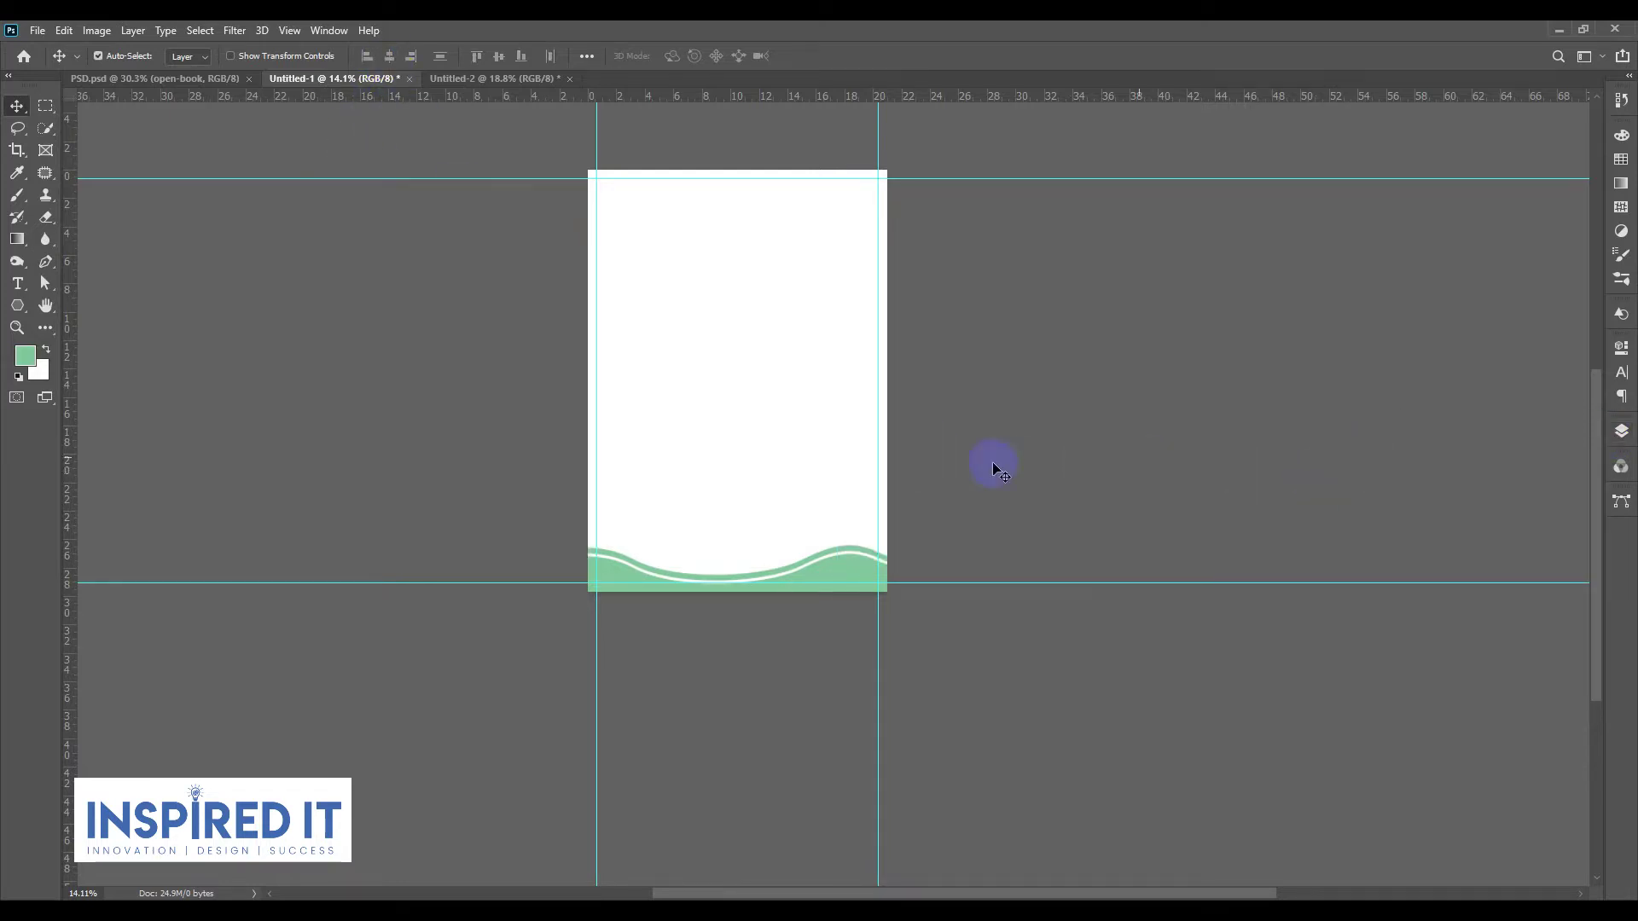
pyautogui.click(1622, 432)
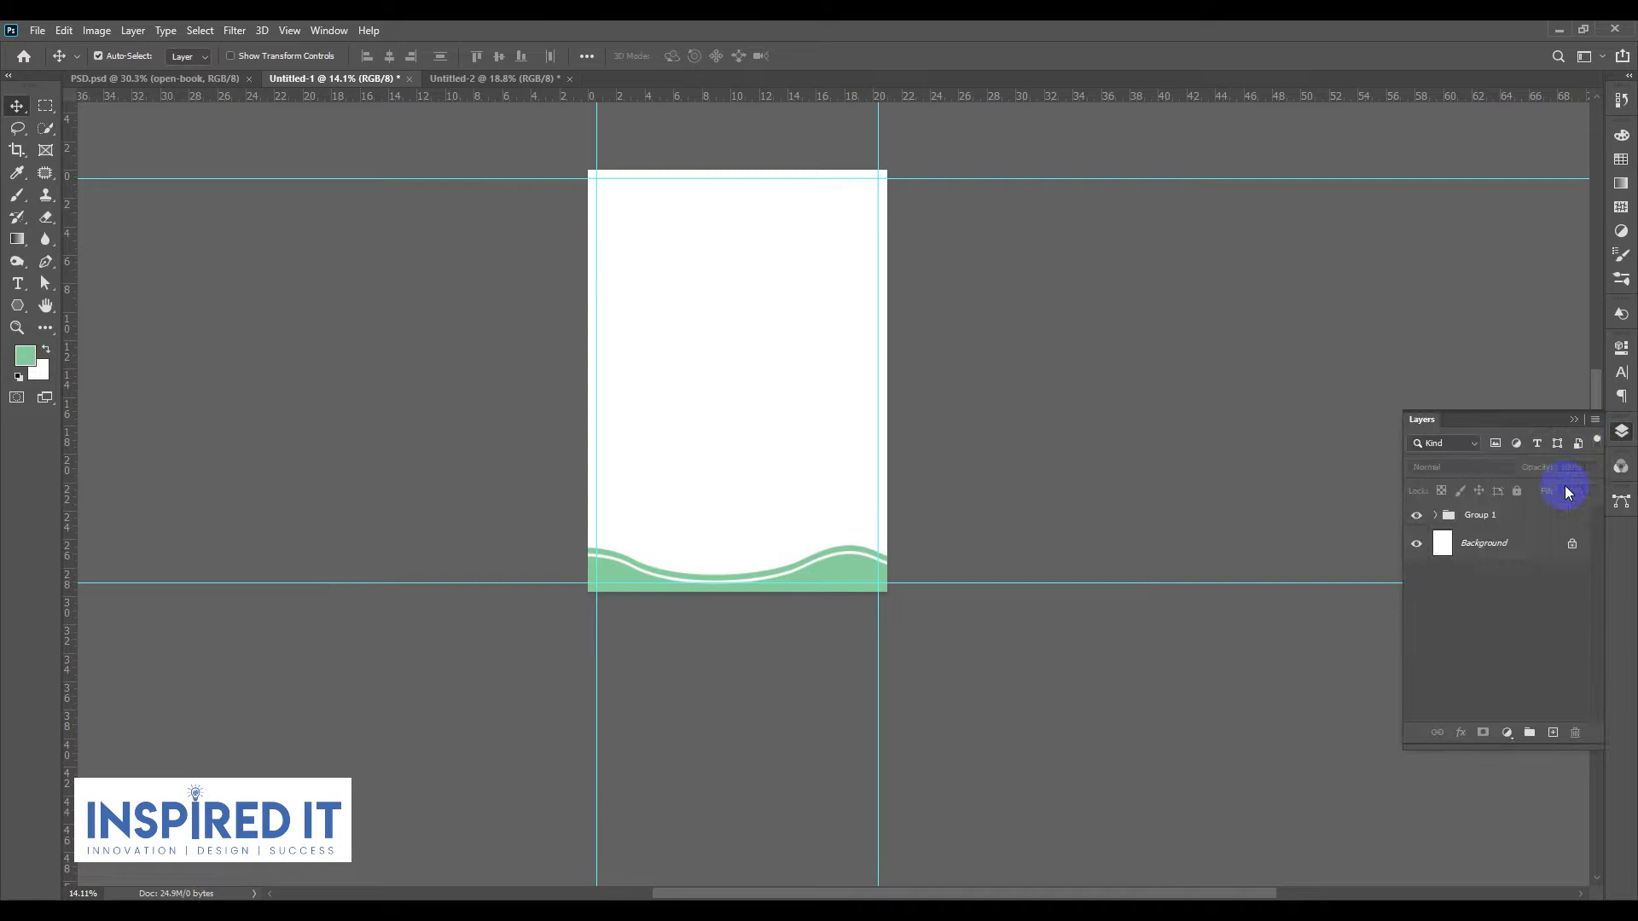
pyautogui.click(1524, 520)
pyautogui.hotkey('shift', 'Up')
pyautogui.hotkey('shift', 'Up')
pyautogui.hotkey('shift', 'Up')
pyautogui.hotkey('shift', 'Up')
pyautogui.click(1241, 463)
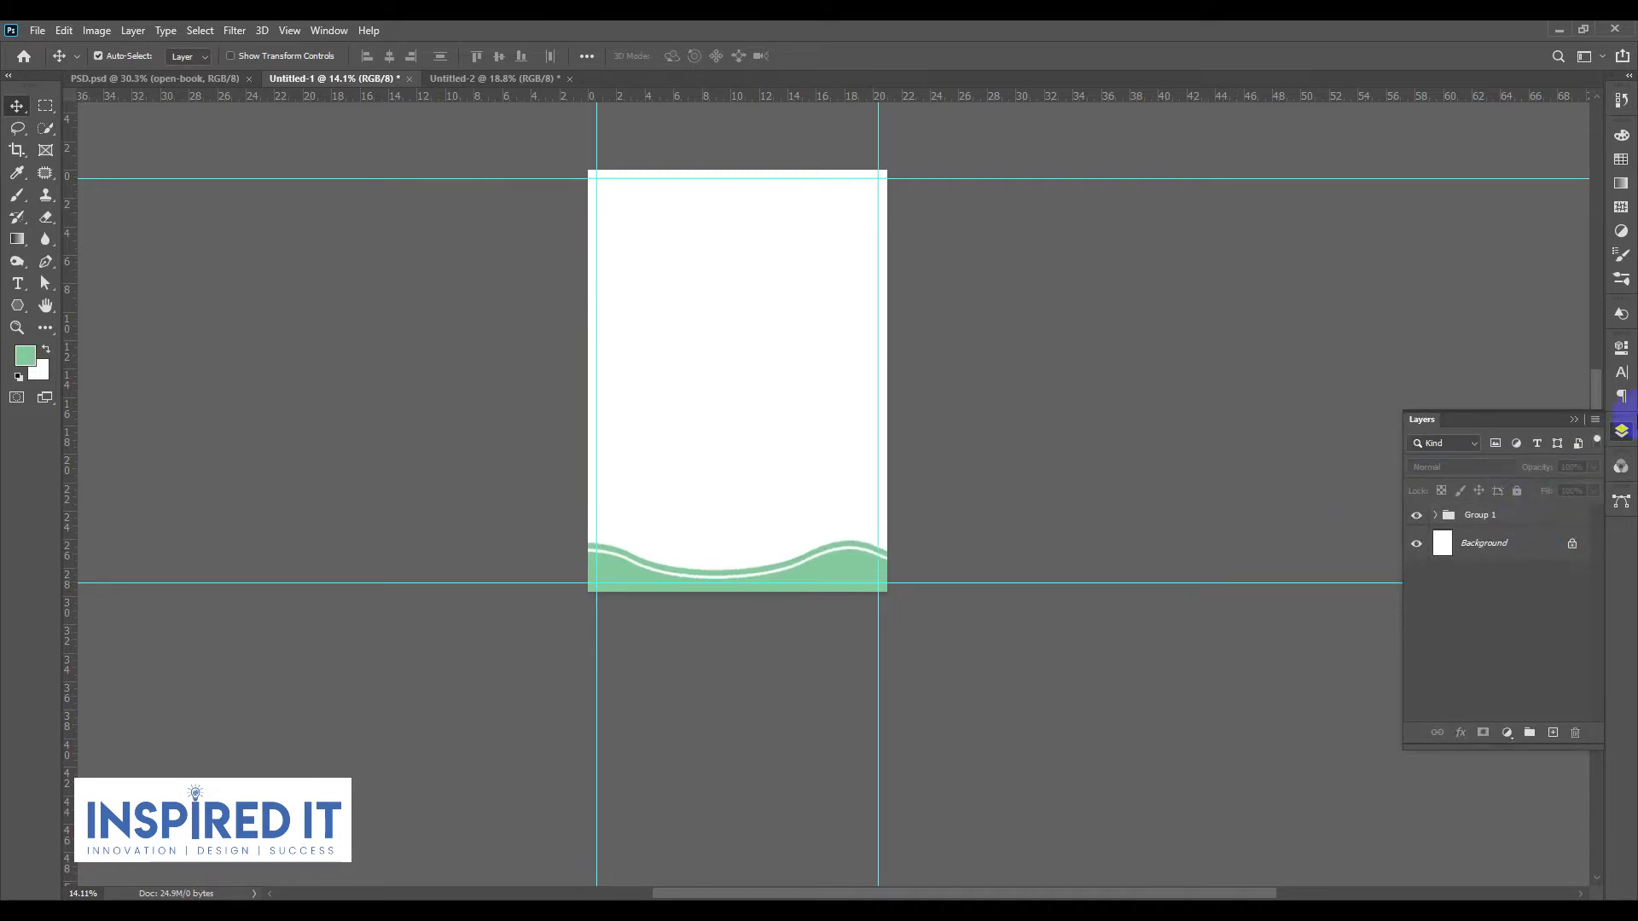
pyautogui.click(1622, 431)
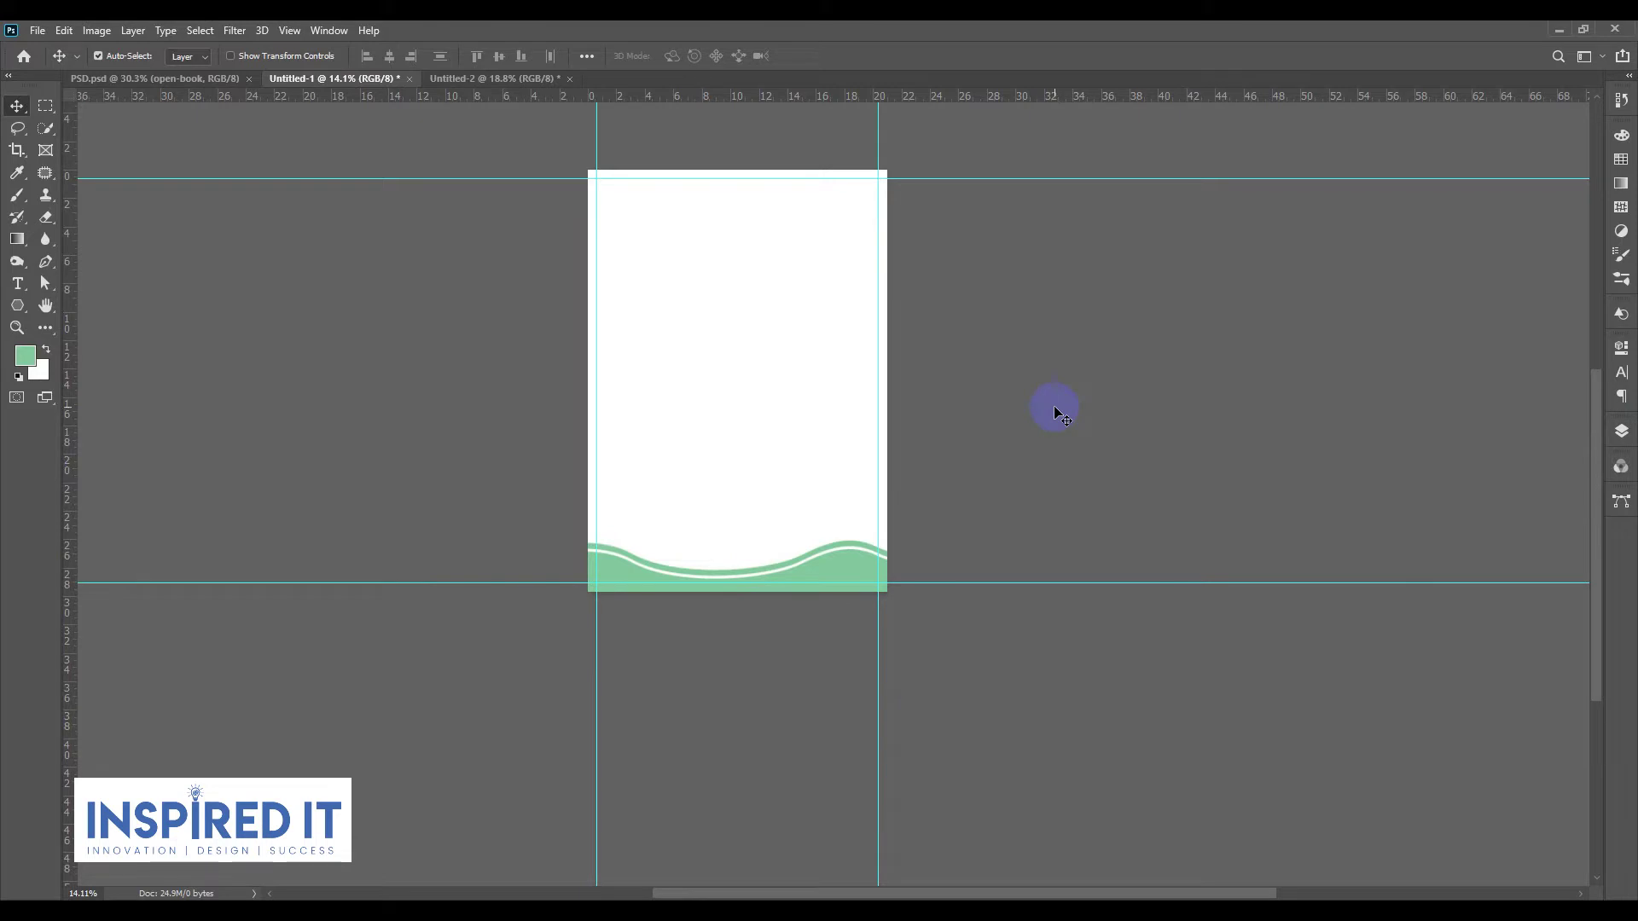
pyautogui.hotkey('ctrl', ';')
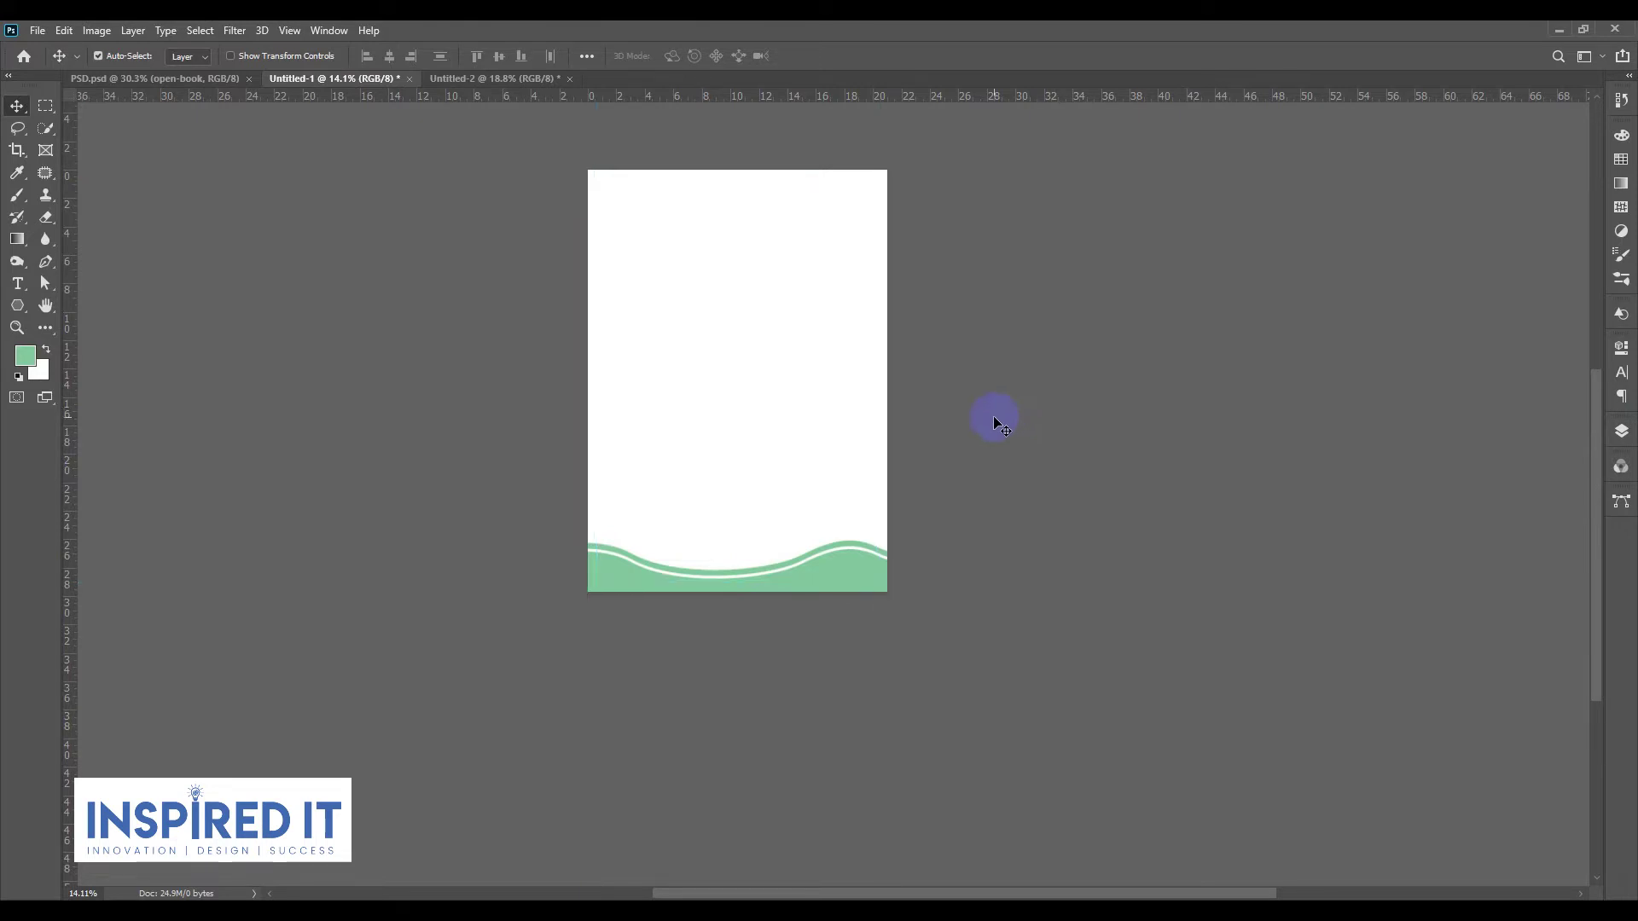
# Step: Show the guides again, copy the bottom wave to the top and rotate it 180°
pyautogui.moveTo(964, 466); pyautogui.dragTo(945, 560)
pyautogui.hotkey('ctrl', ';')
pyautogui.moveTo(842, 667); pyautogui.dragTo(827, 286)
pyautogui.hotkey('ctrl', 't')
pyautogui.moveTo(944, 395); pyautogui.dragTo(528, 174)
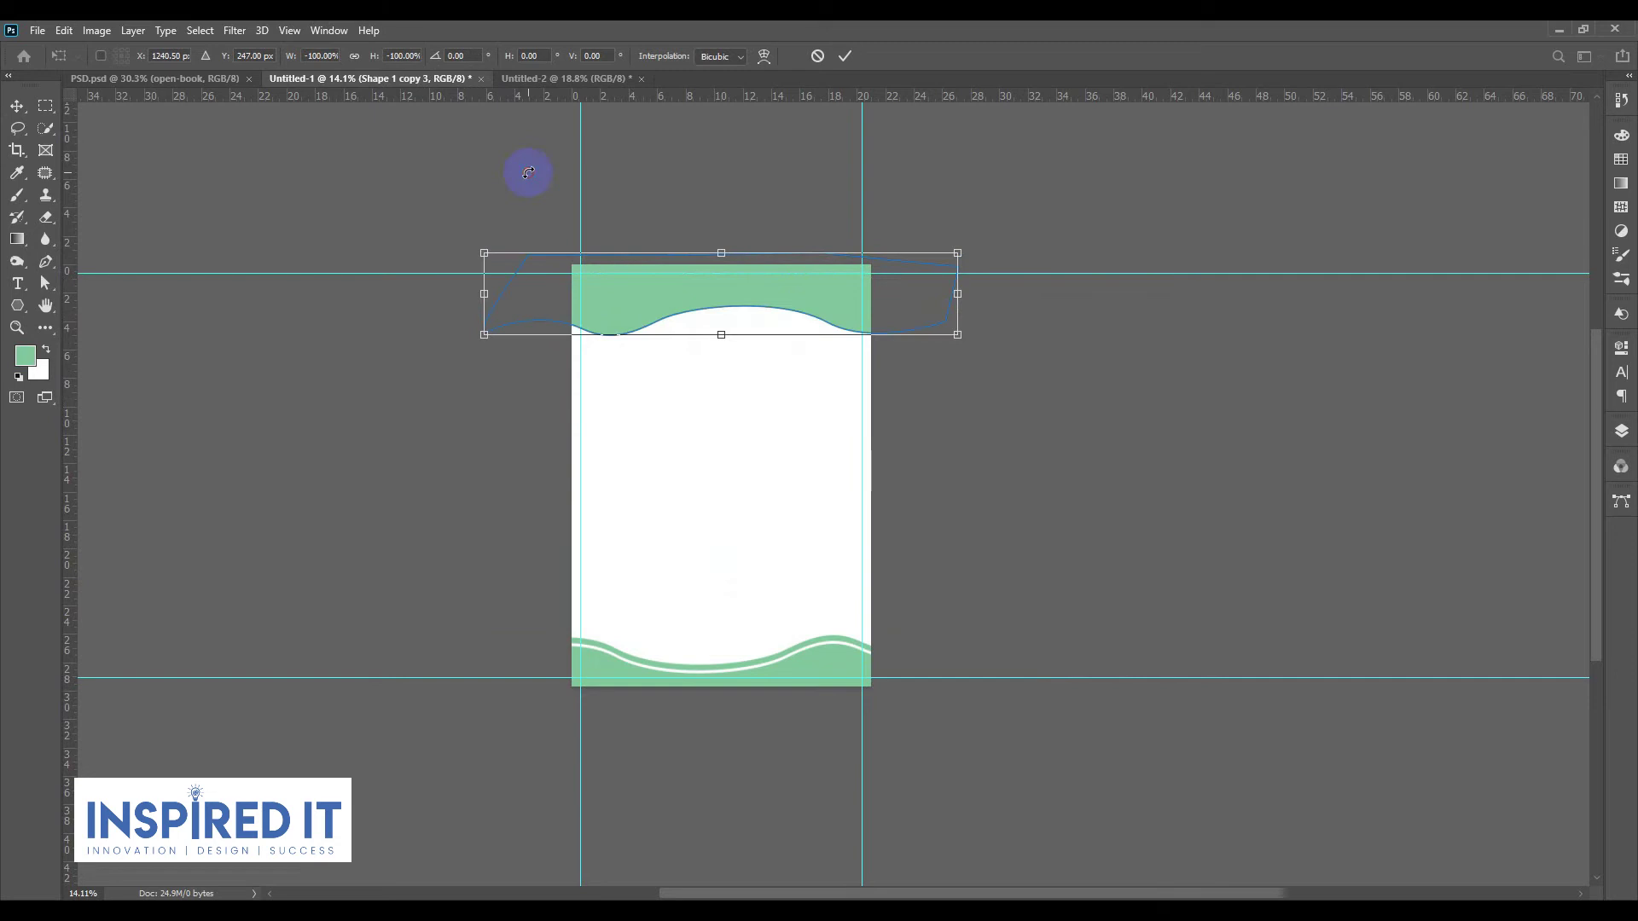
pyautogui.press('Return')
# Step: Move the flipped wave up flush against the page's top edge
pyautogui.click(694, 319)
pyautogui.scroll(2, 683, 314)
pyautogui.moveTo(629, 310)
pyautogui.mouseDown()
pyautogui.moveTo(713, 266)
pyautogui.moveTo(641, 268)
pyautogui.mouseUp()
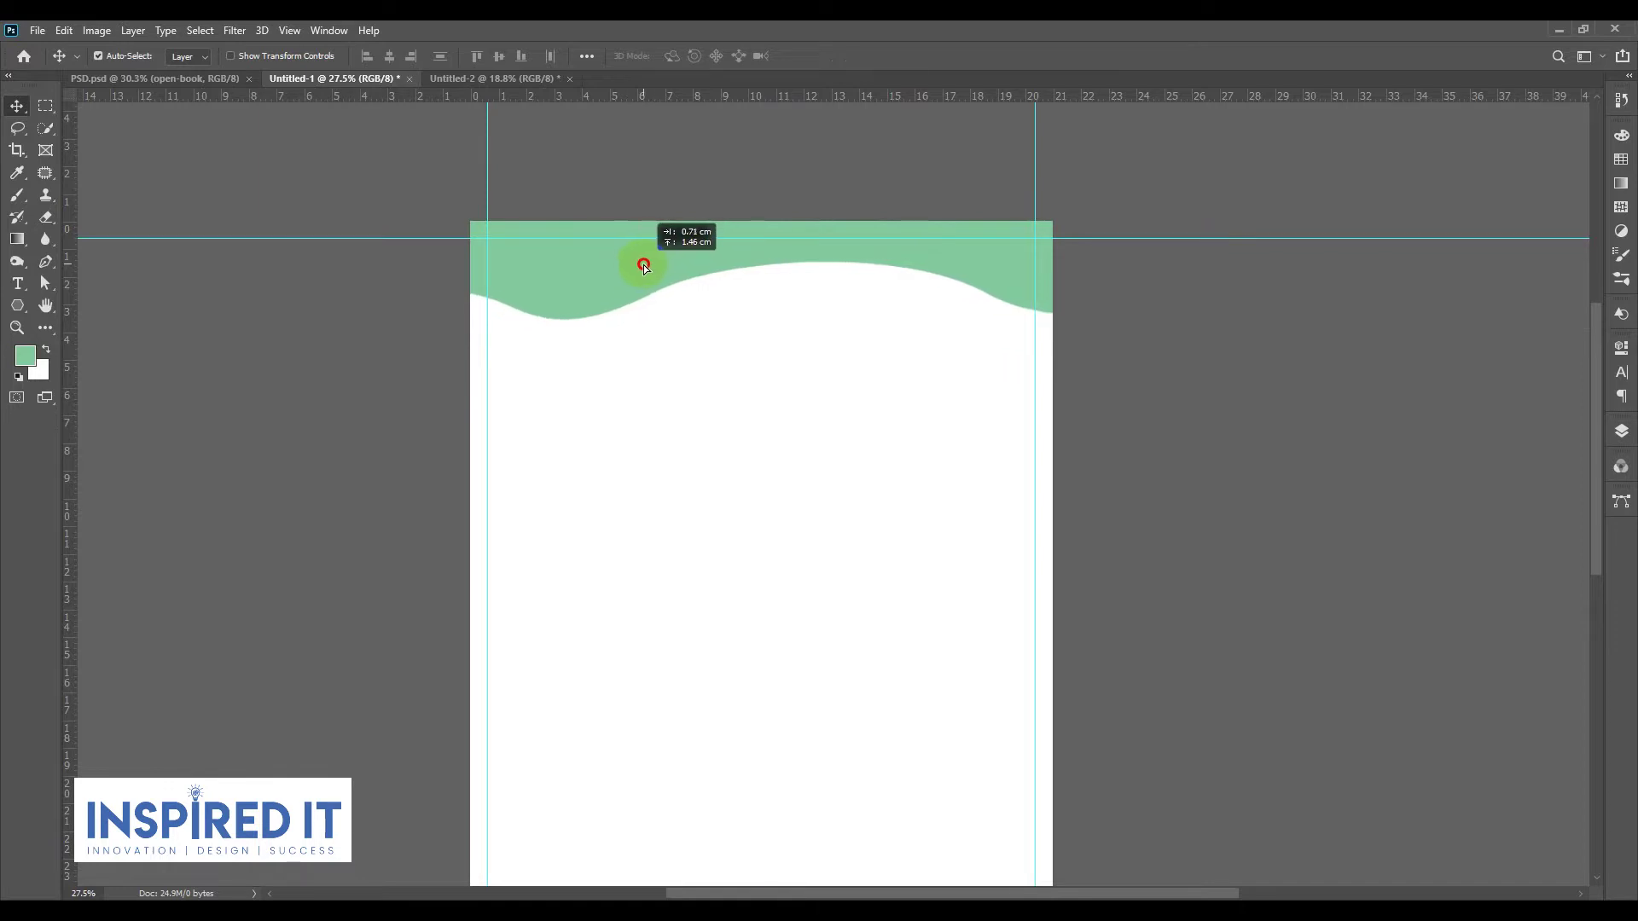
pyautogui.moveTo(641, 268)
pyautogui.mouseDown()
pyautogui.moveTo(632, 280)
pyautogui.moveTo(629, 256)
pyautogui.mouseUp()
pyautogui.scroll(-4, 582, 331)
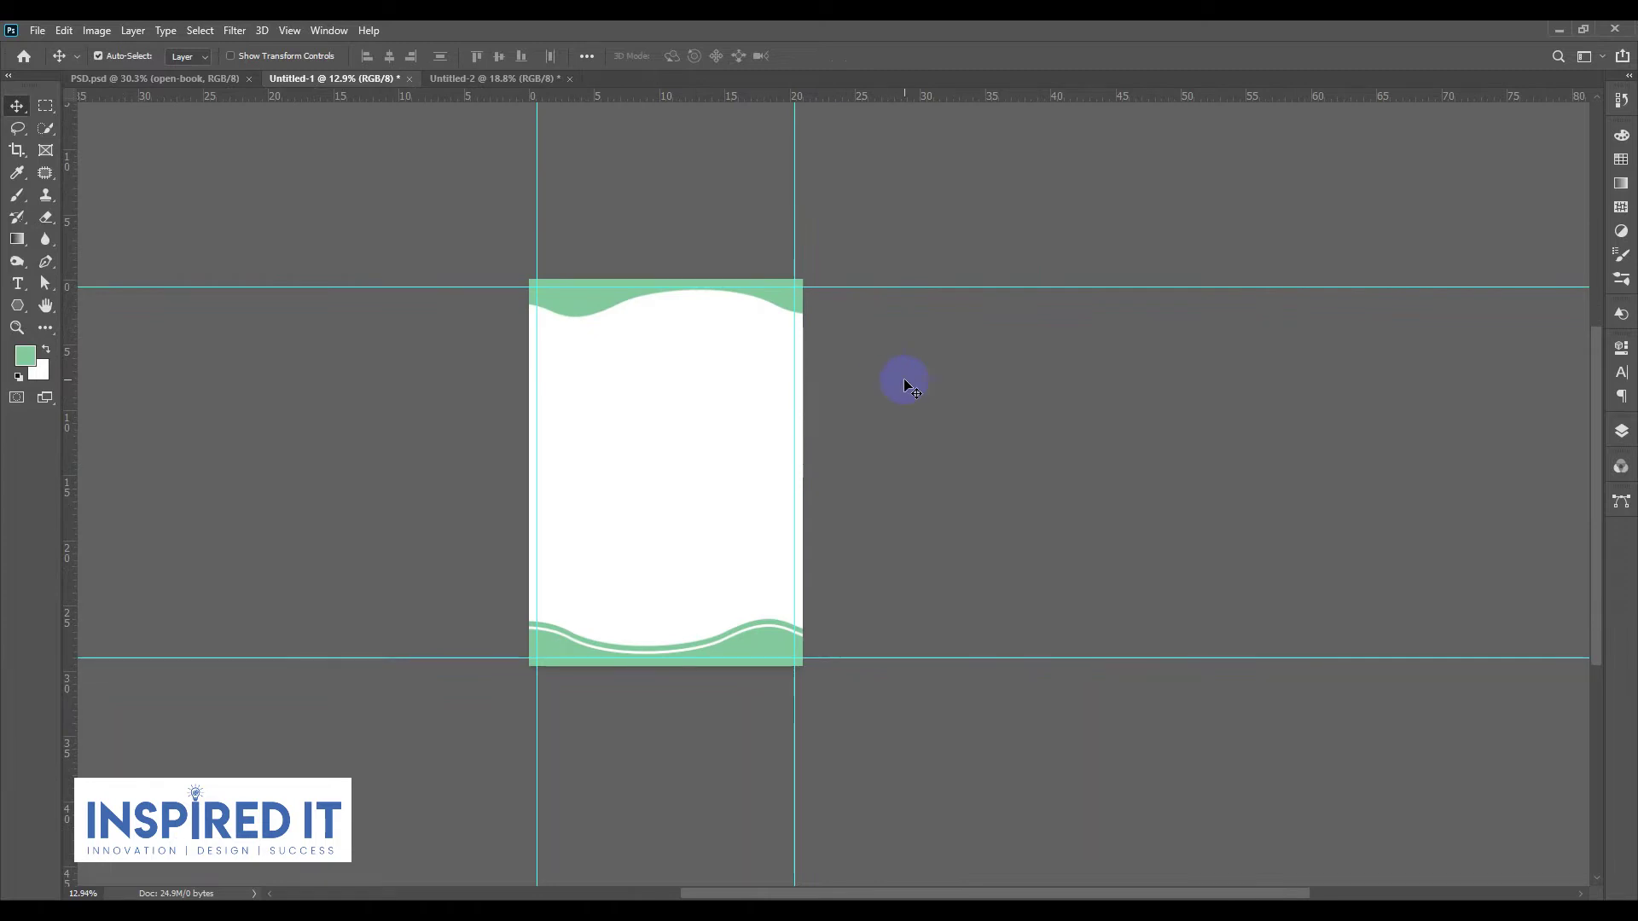
# Step: Draw a green rounded rectangle from the page's top-left guide corner
pyautogui.click(17, 305)
pyautogui.click(98, 338)
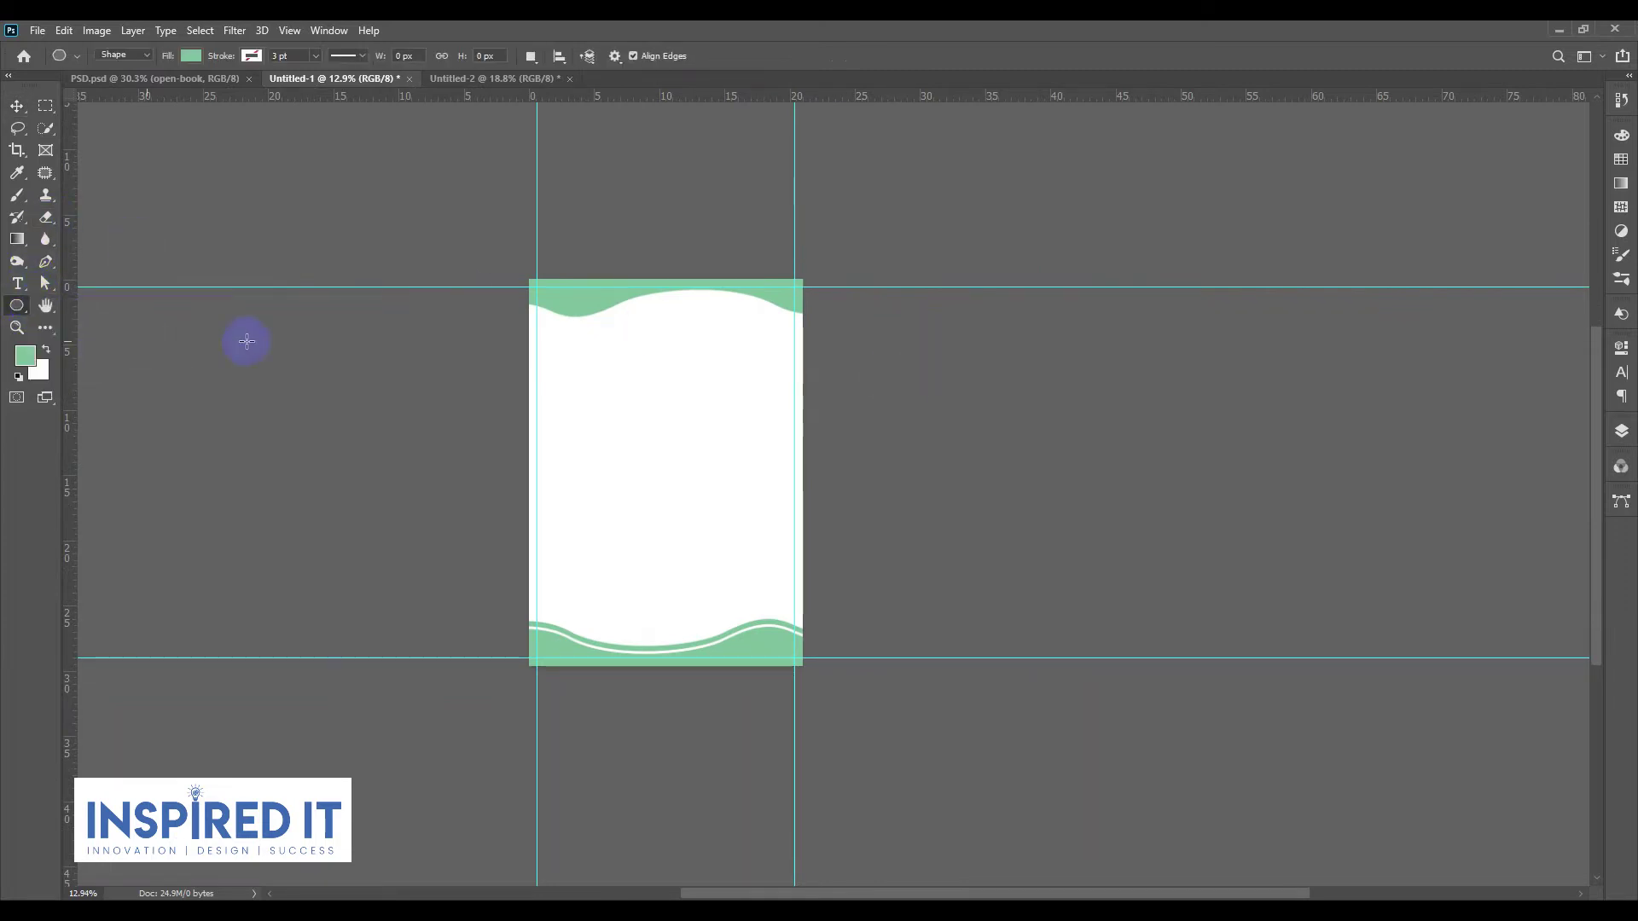
pyautogui.scroll(2, 247, 341)
pyautogui.scroll(1, 219, 292)
pyautogui.click(17, 304)
pyautogui.click(98, 300)
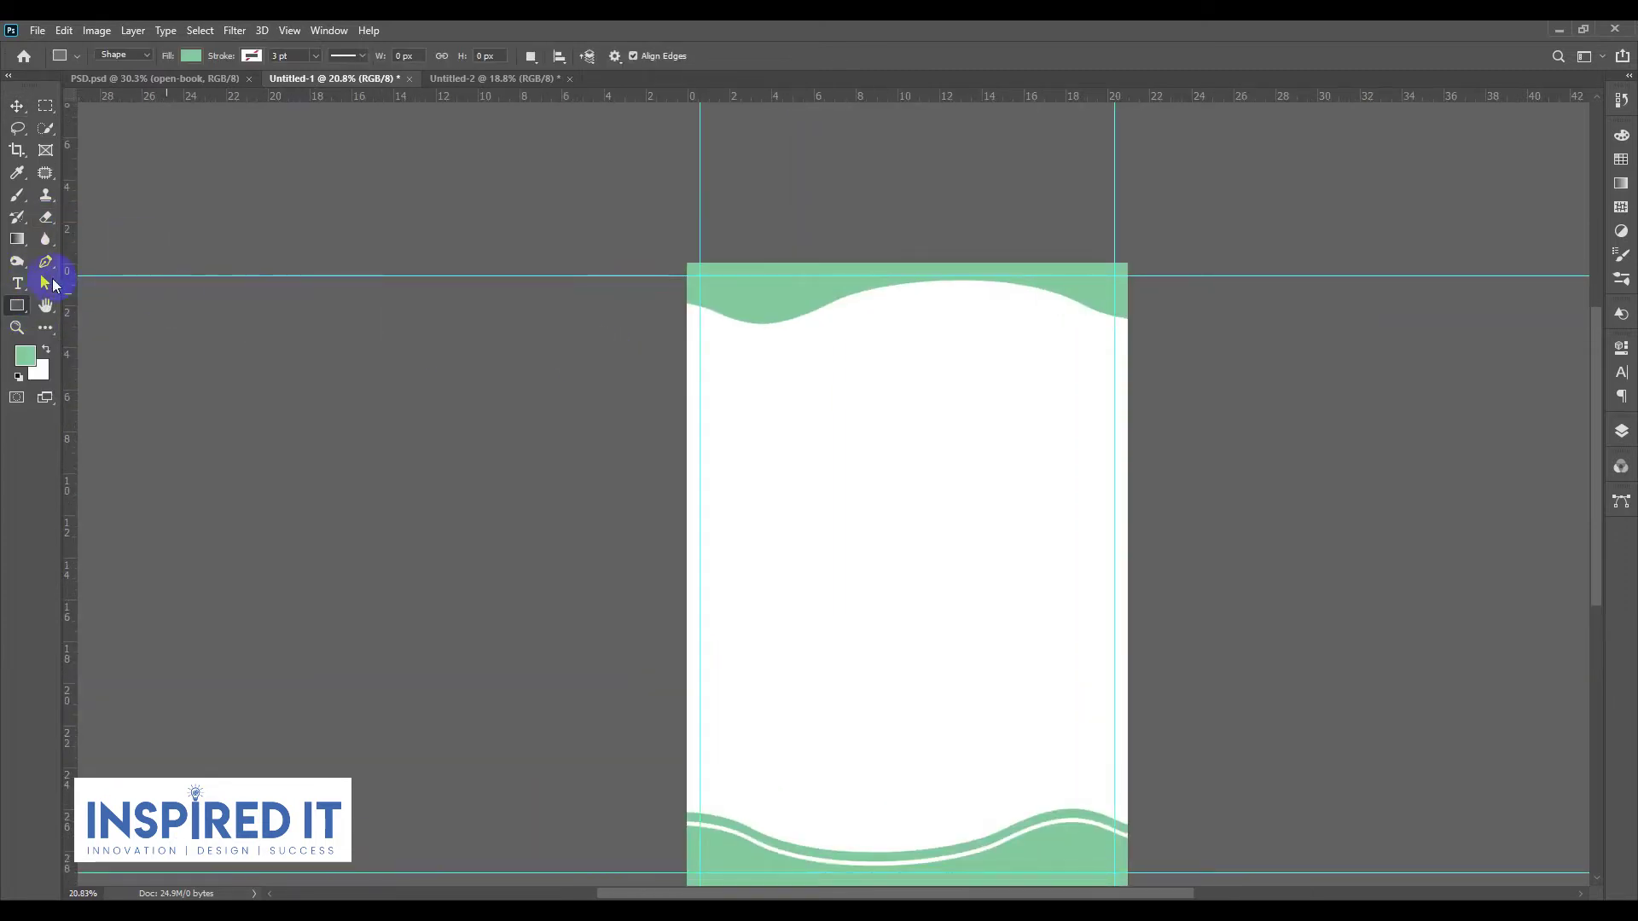
pyautogui.click(17, 305)
pyautogui.click(98, 319)
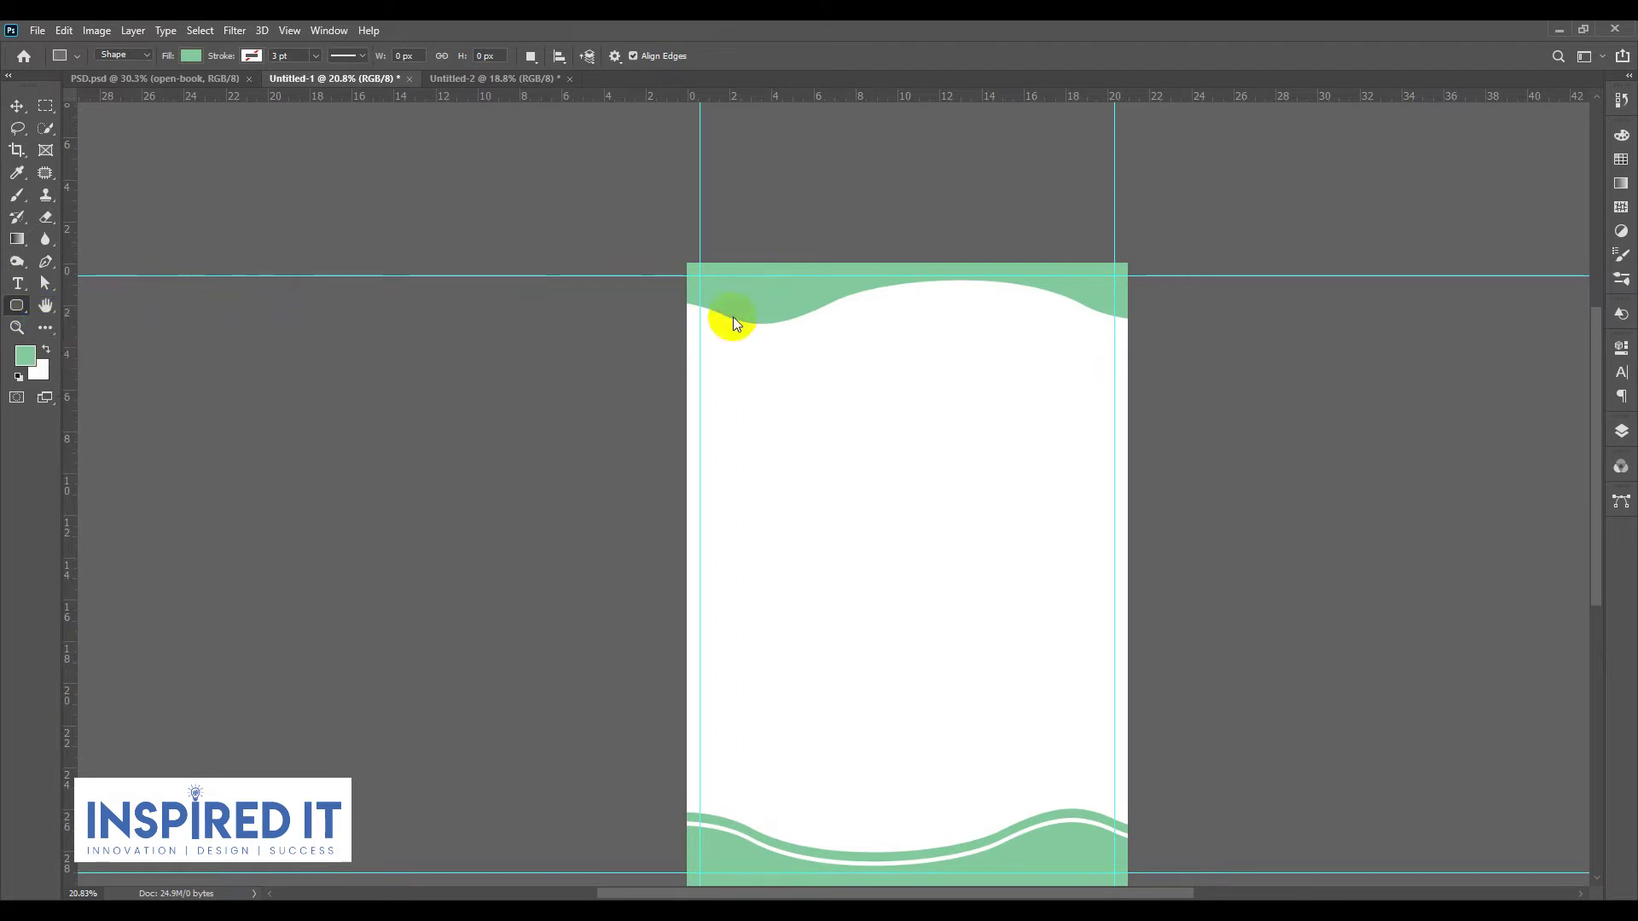
pyautogui.moveTo(701, 253)
pyautogui.mouseDown()
pyautogui.moveTo(901, 512)
pyautogui.moveTo(863, 480)
pyautogui.mouseUp()
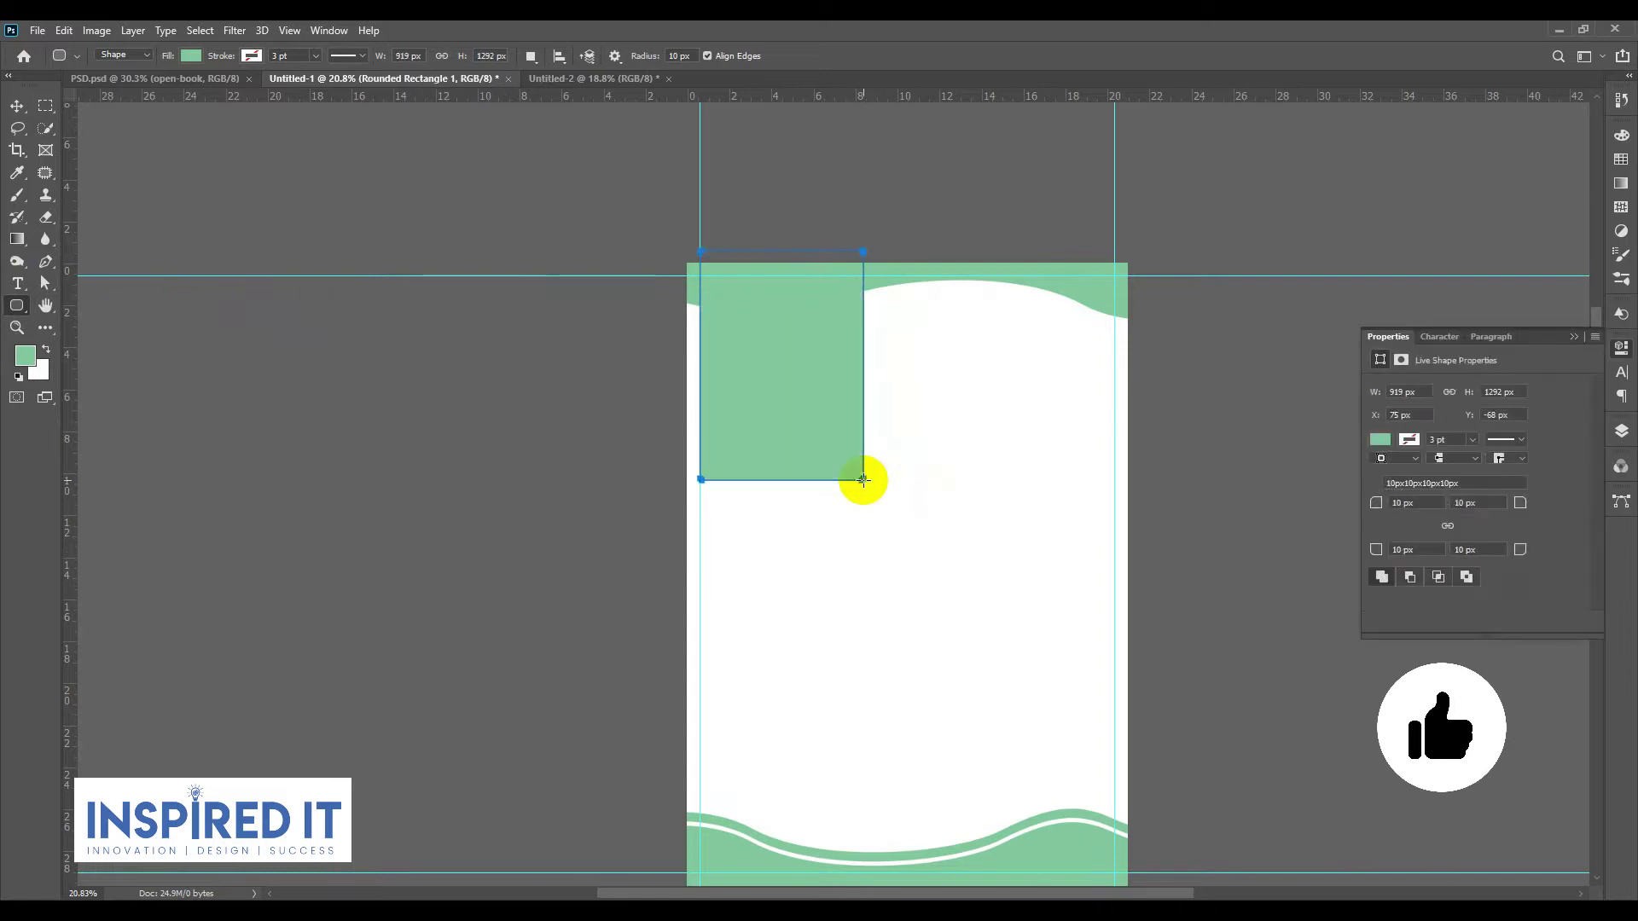
# Step: Raise the green rectangle to the page's top edge to meet the top wave
pyautogui.click(17, 106)
pyautogui.click(541, 183)
pyautogui.click(1620, 350)
pyautogui.keyDown('alt'); pyautogui.scroll(3, 804, 322); pyautogui.keyUp('alt')
pyautogui.moveTo(816, 388); pyautogui.dragTo(815, 241)
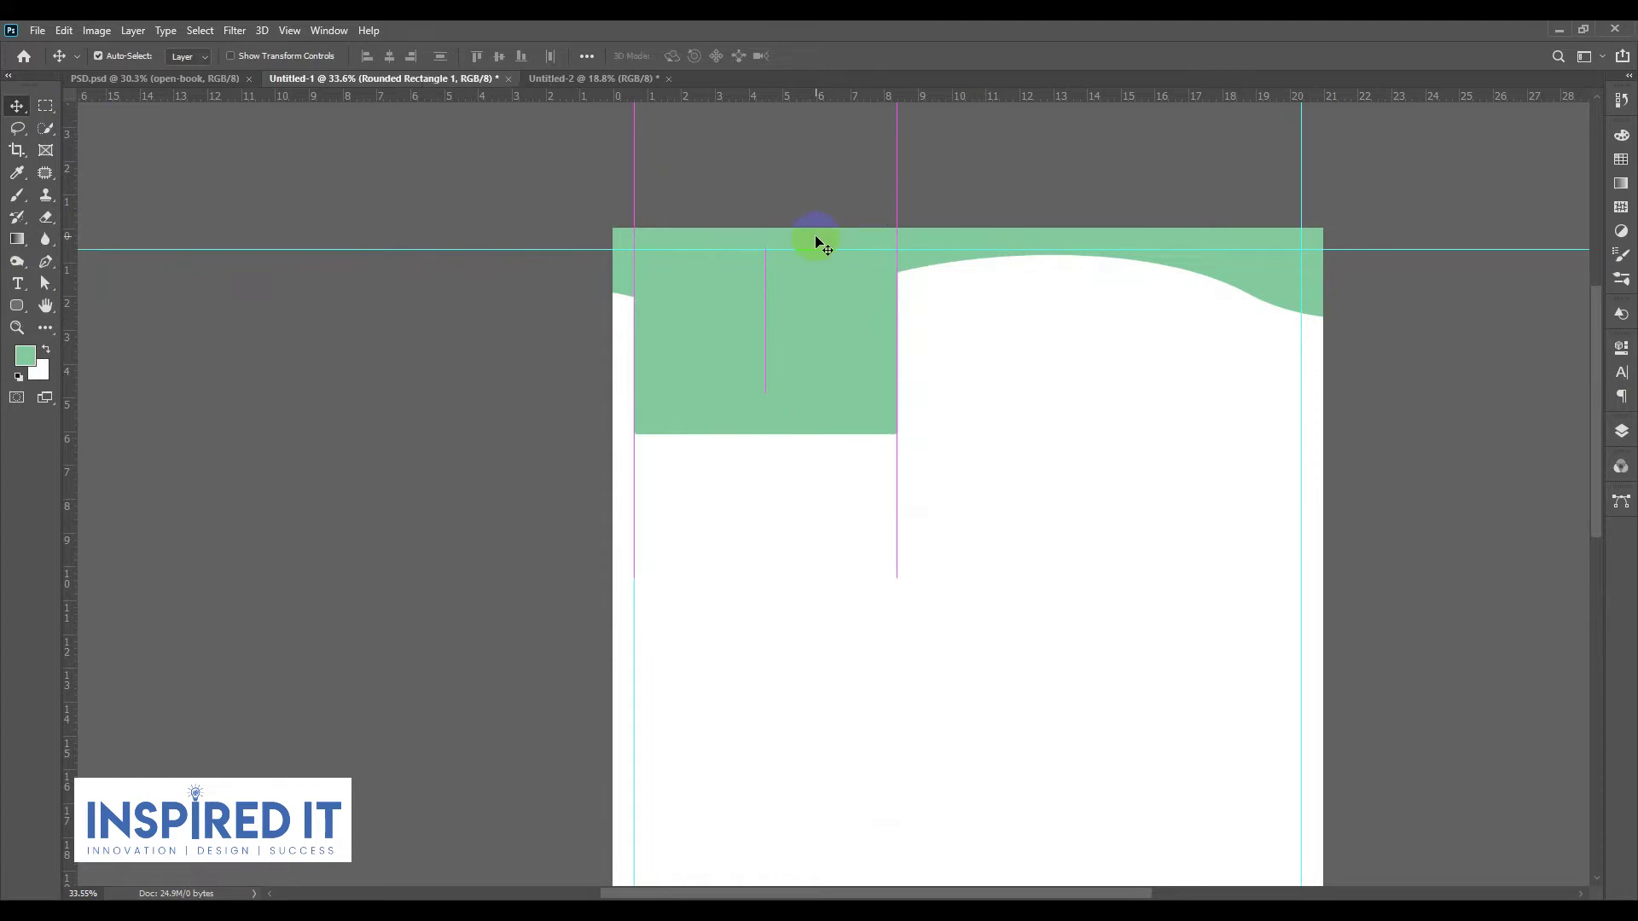
pyautogui.keyDown('alt'); pyautogui.scroll(-3, 802, 289); pyautogui.keyUp('alt')
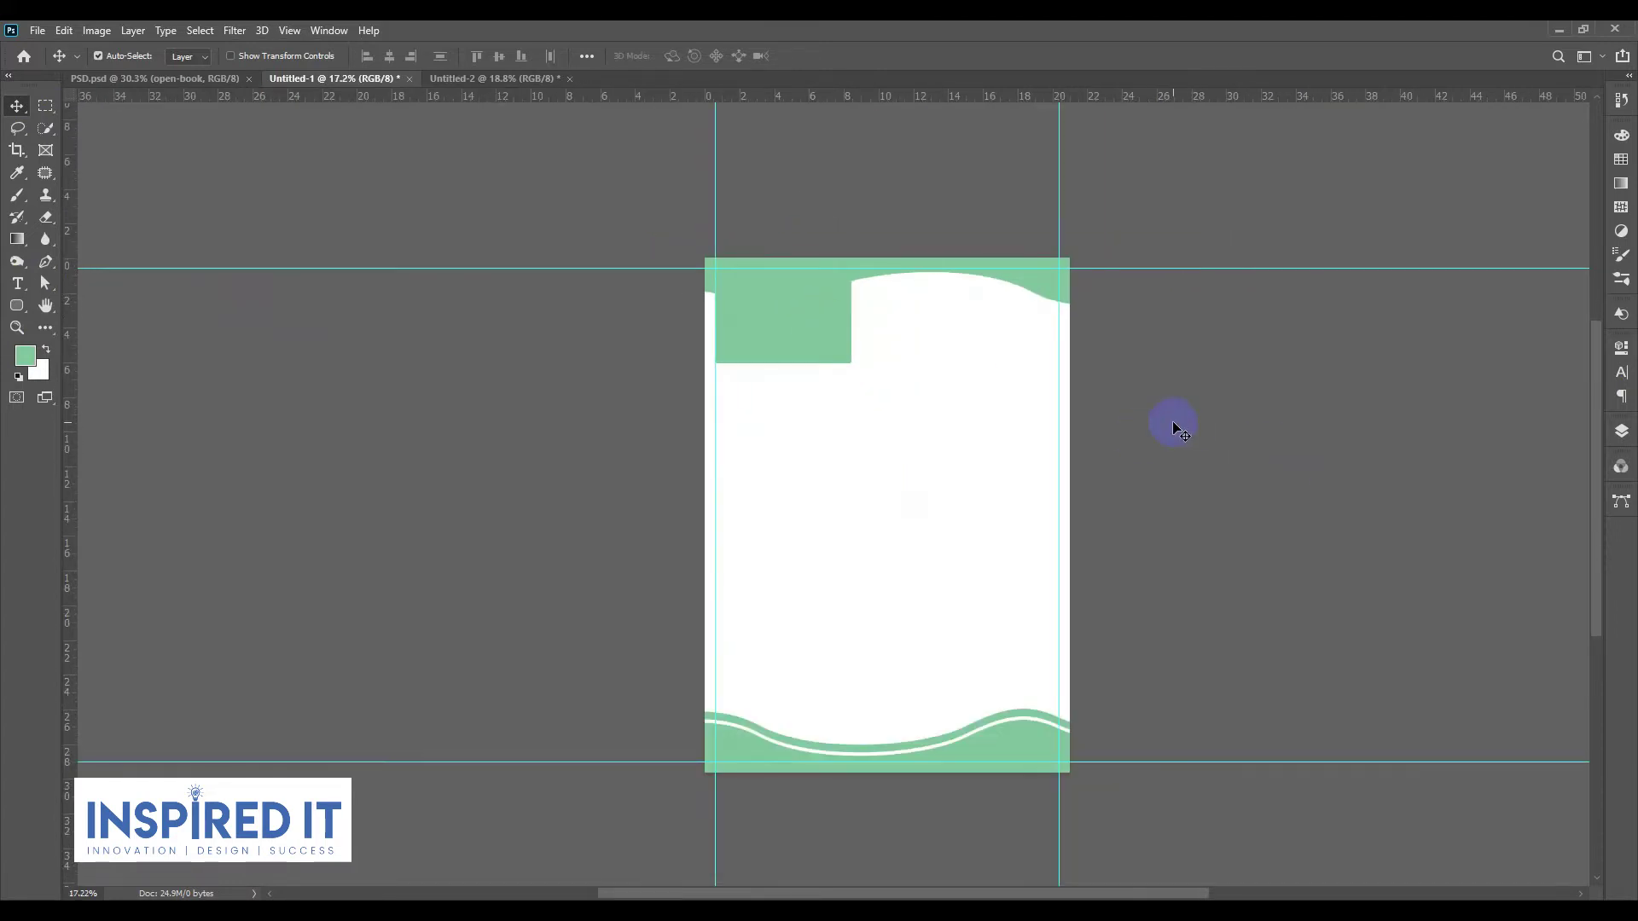
pyautogui.keyDown('alt'); pyautogui.scroll(2, 859, 375); pyautogui.keyUp('alt')
# Step: Draw a circle with the Ellipse Tool and move it up under the green block
pyautogui.rightClick(15, 305)
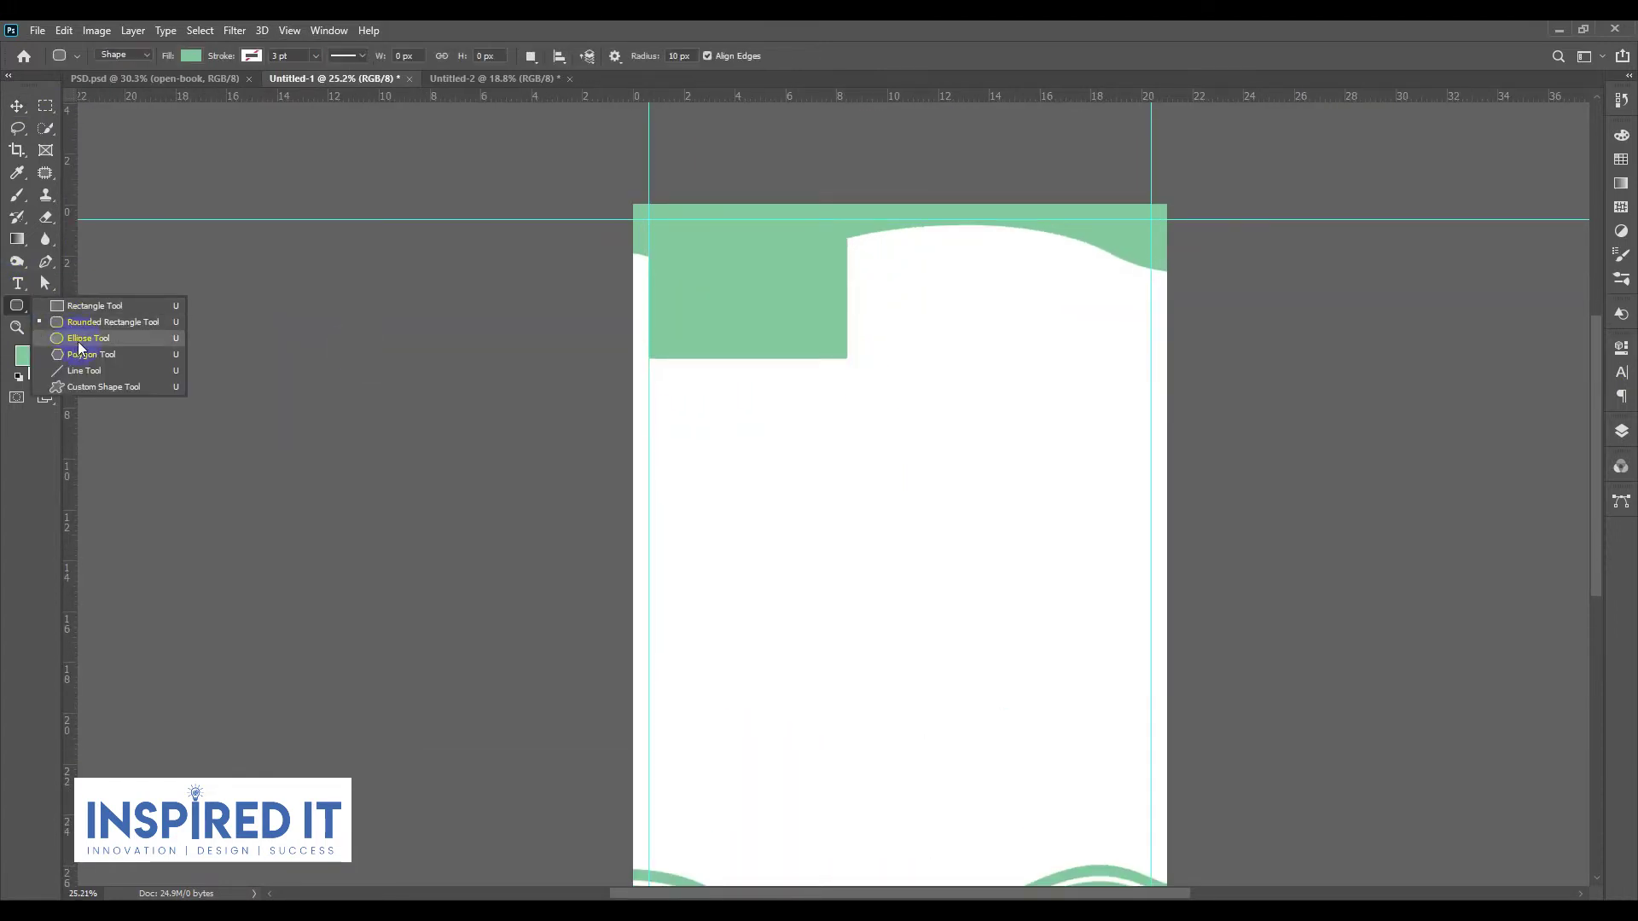
pyautogui.click(86, 343)
pyautogui.moveTo(866, 509); pyautogui.dragTo(988, 673)
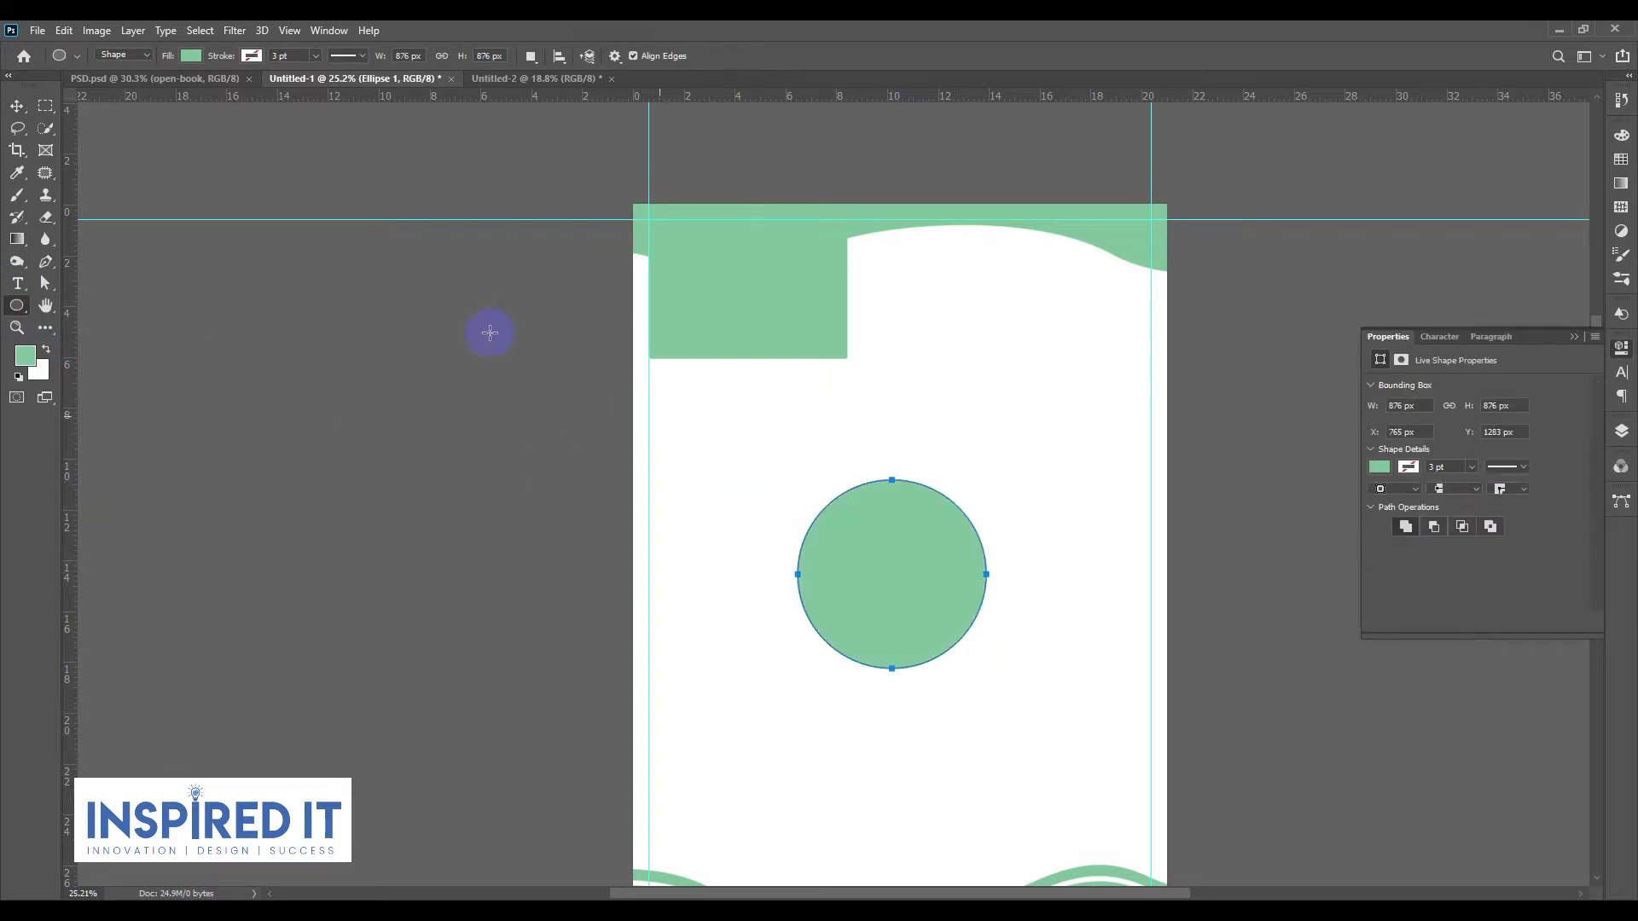
pyautogui.click(16, 104)
pyautogui.moveTo(951, 614); pyautogui.dragTo(800, 401)
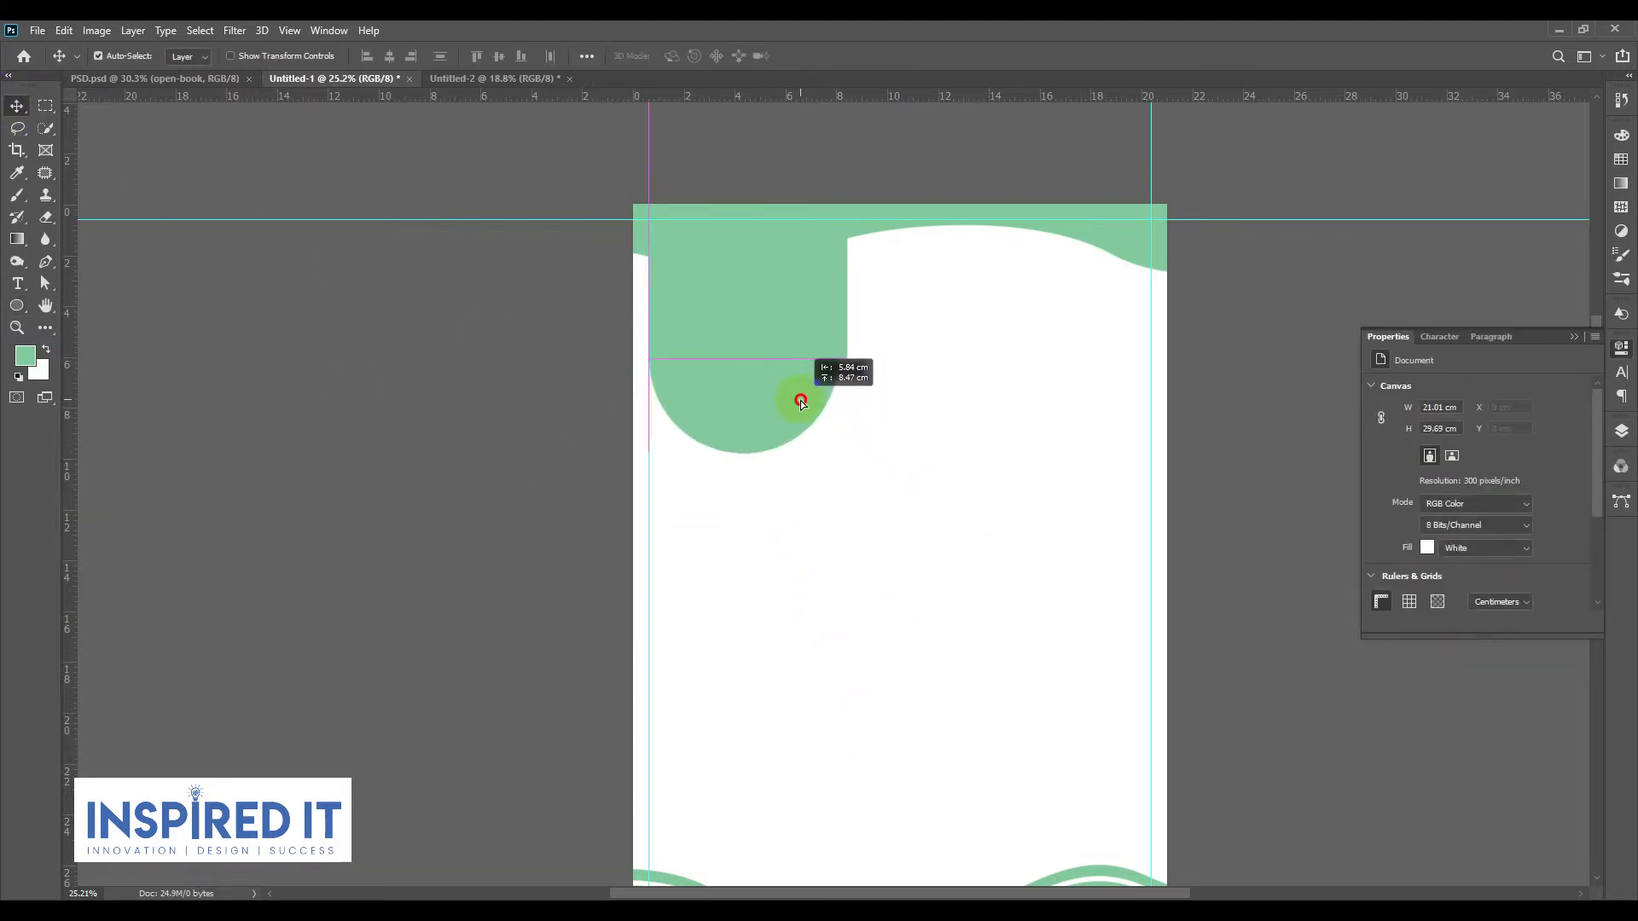
# Step: Narrow the green rectangle block from its right side
pyautogui.click(841, 299)
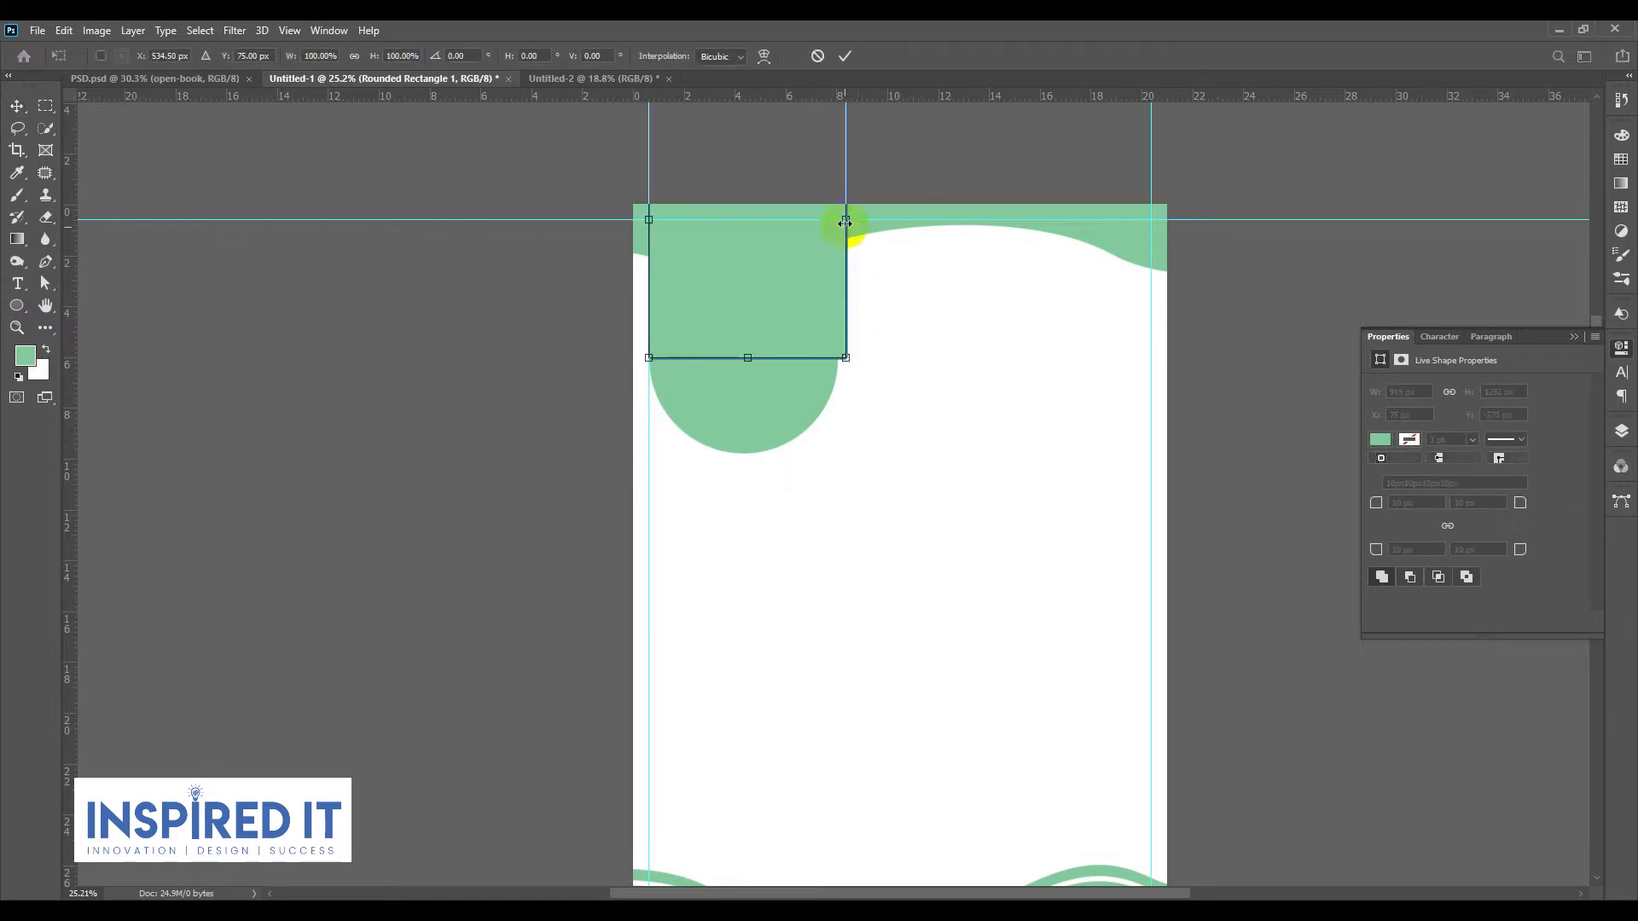
pyautogui.moveTo(845, 222); pyautogui.dragTo(814, 219)
pyautogui.click(797, 411)
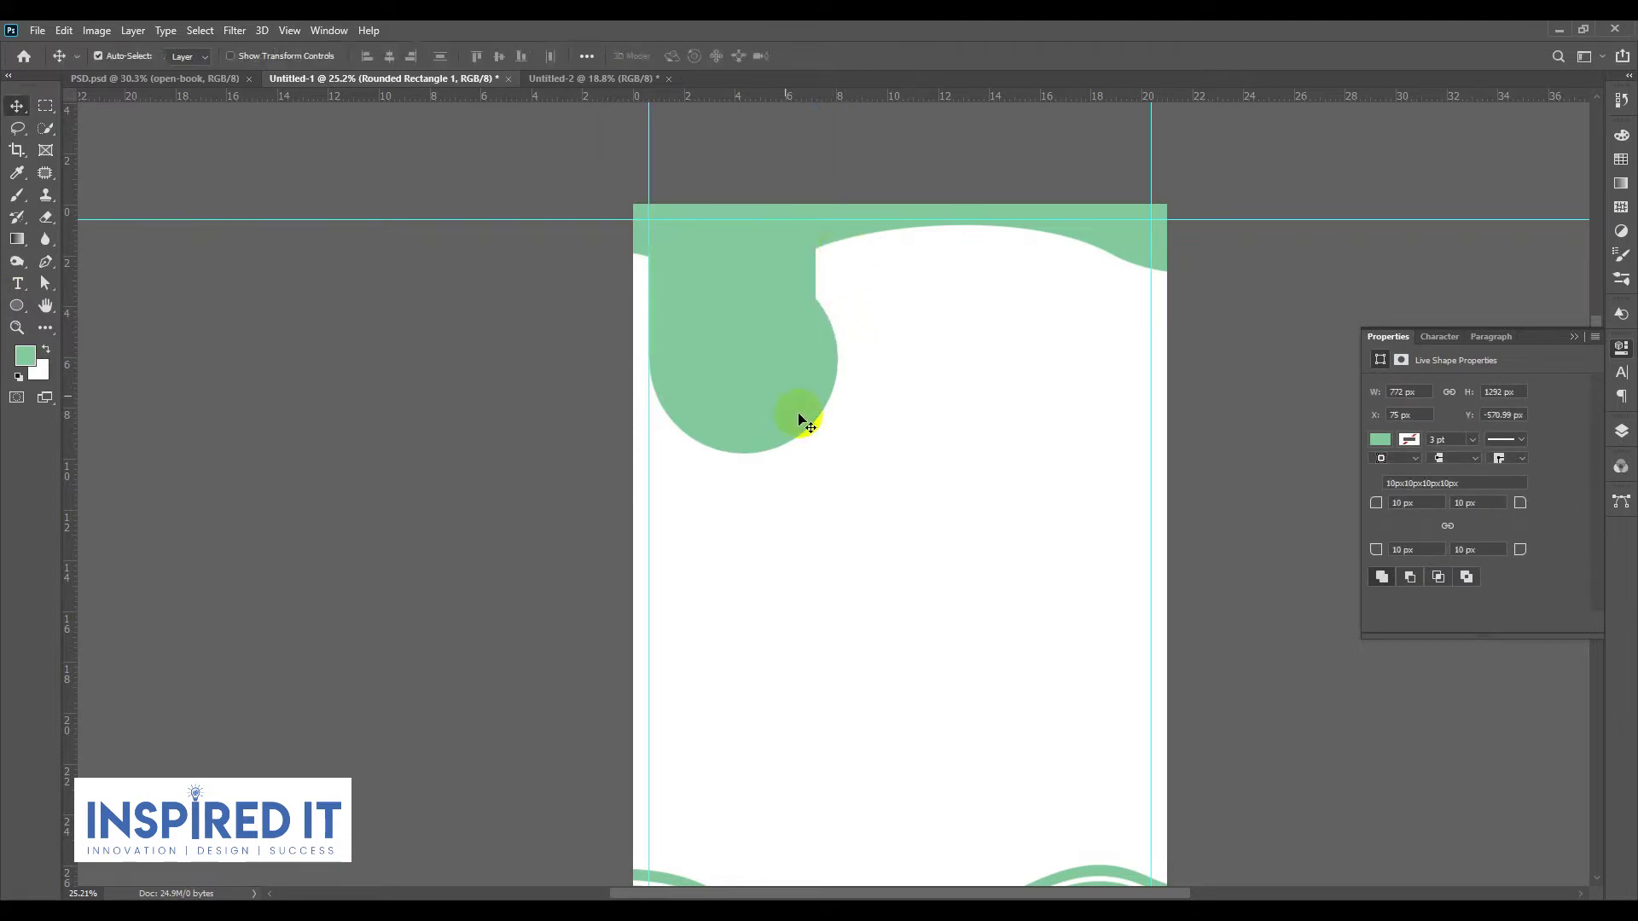
# Step: Fill the 876 × 876 px circle white to carve a rounded notch
pyautogui.hotkey('ctrl', 'BackSpace')
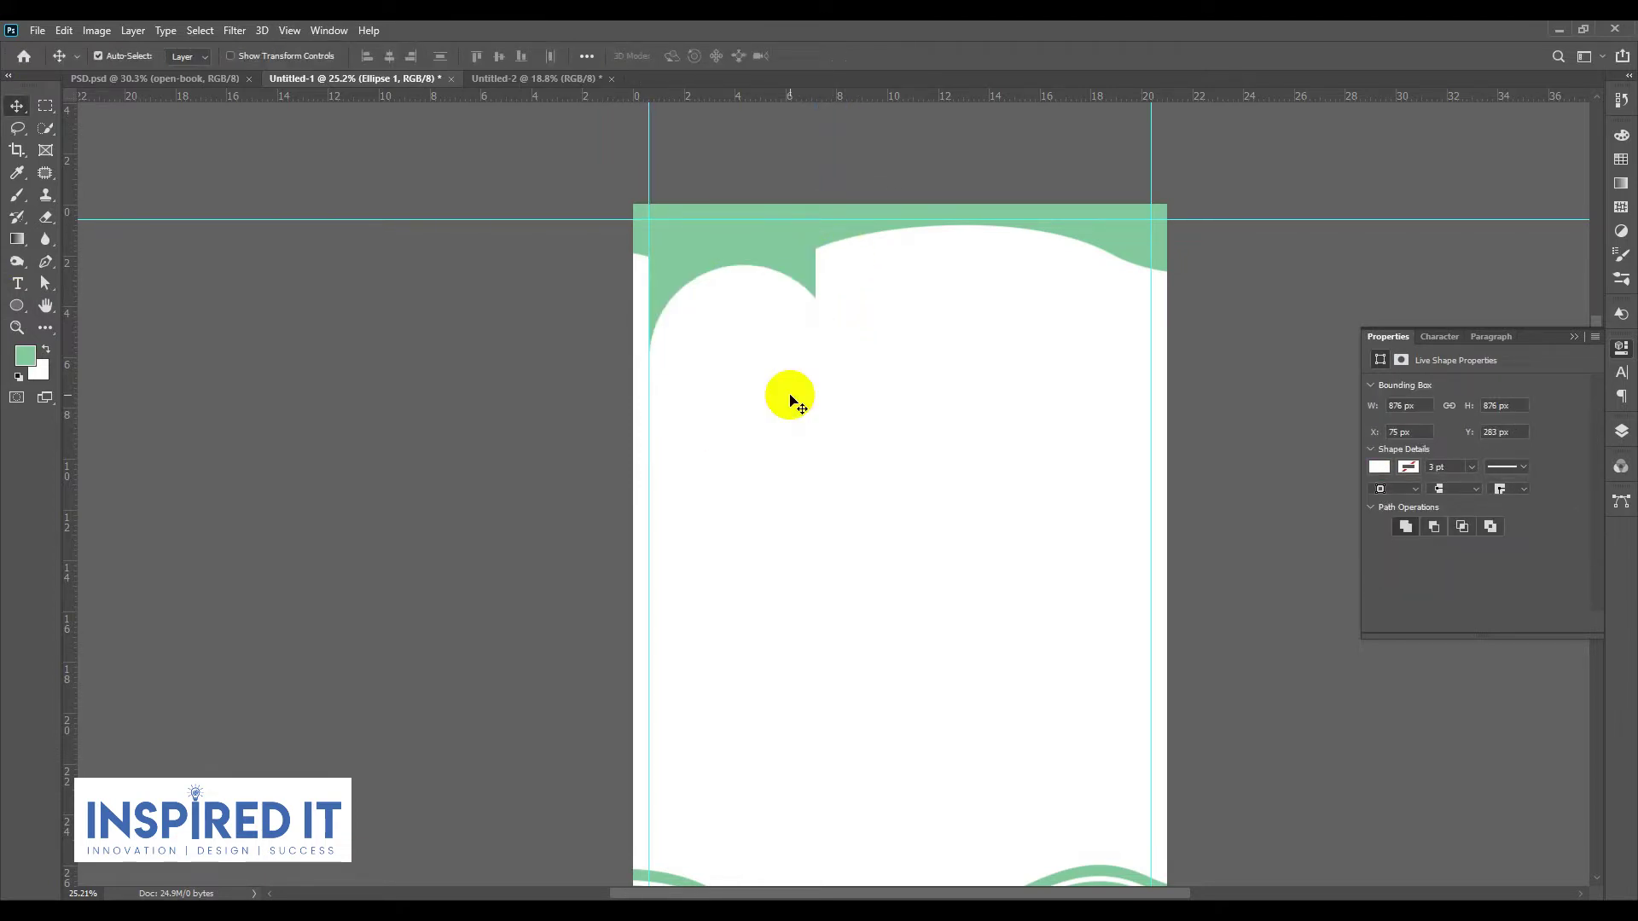
pyautogui.click(1621, 349)
pyautogui.scroll(3, 695, 264)
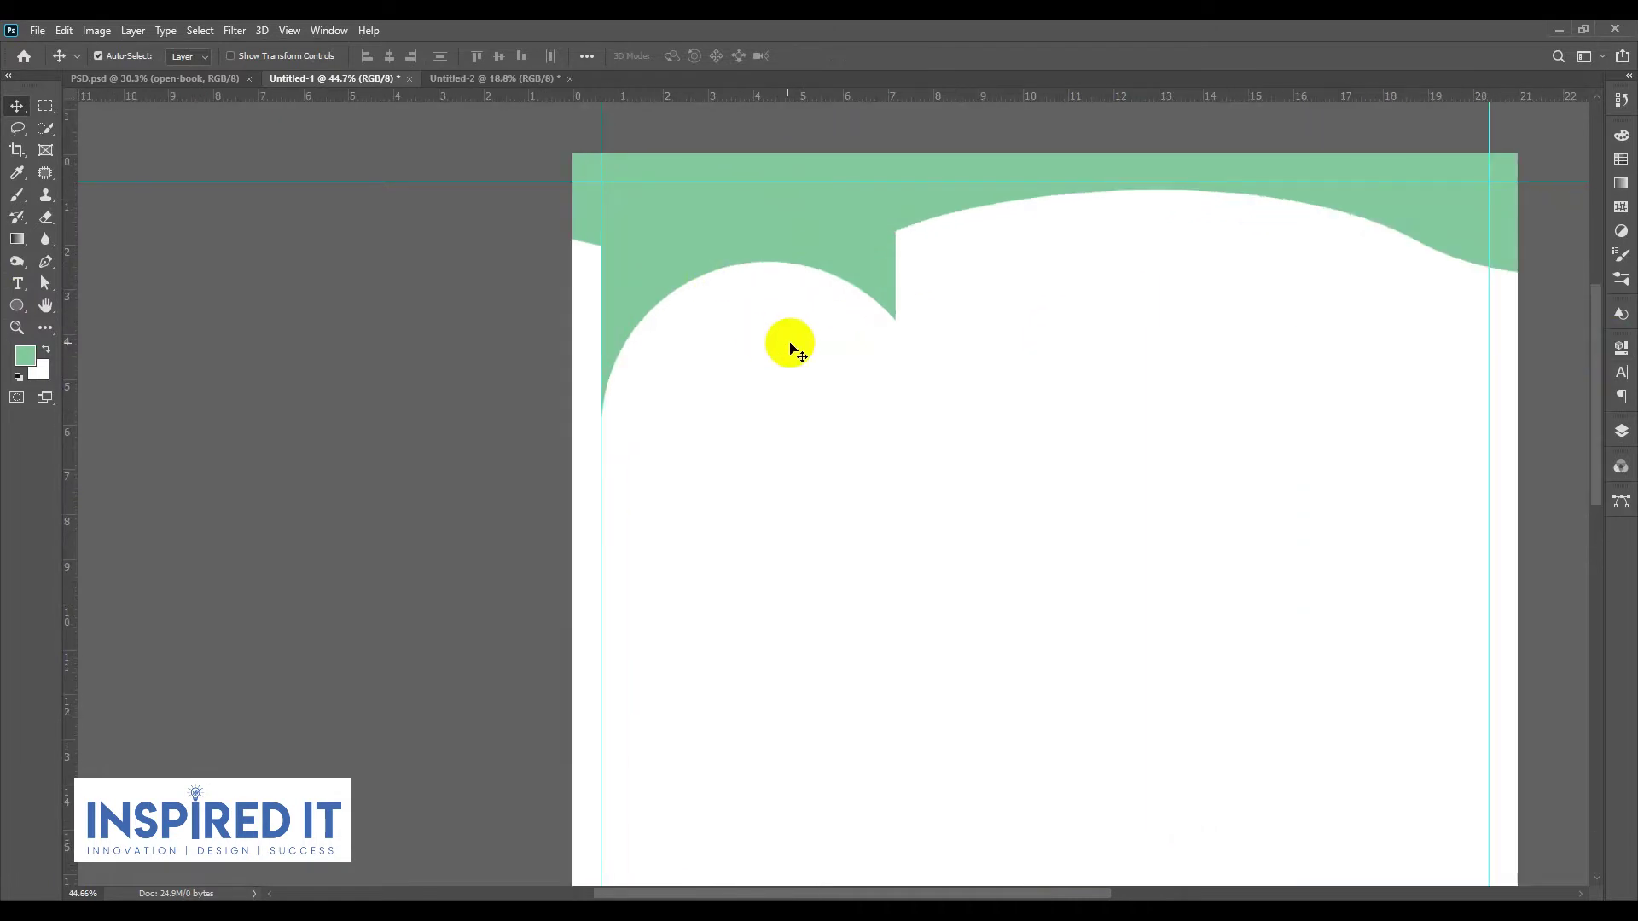
pyautogui.scroll(-3, 793, 350)
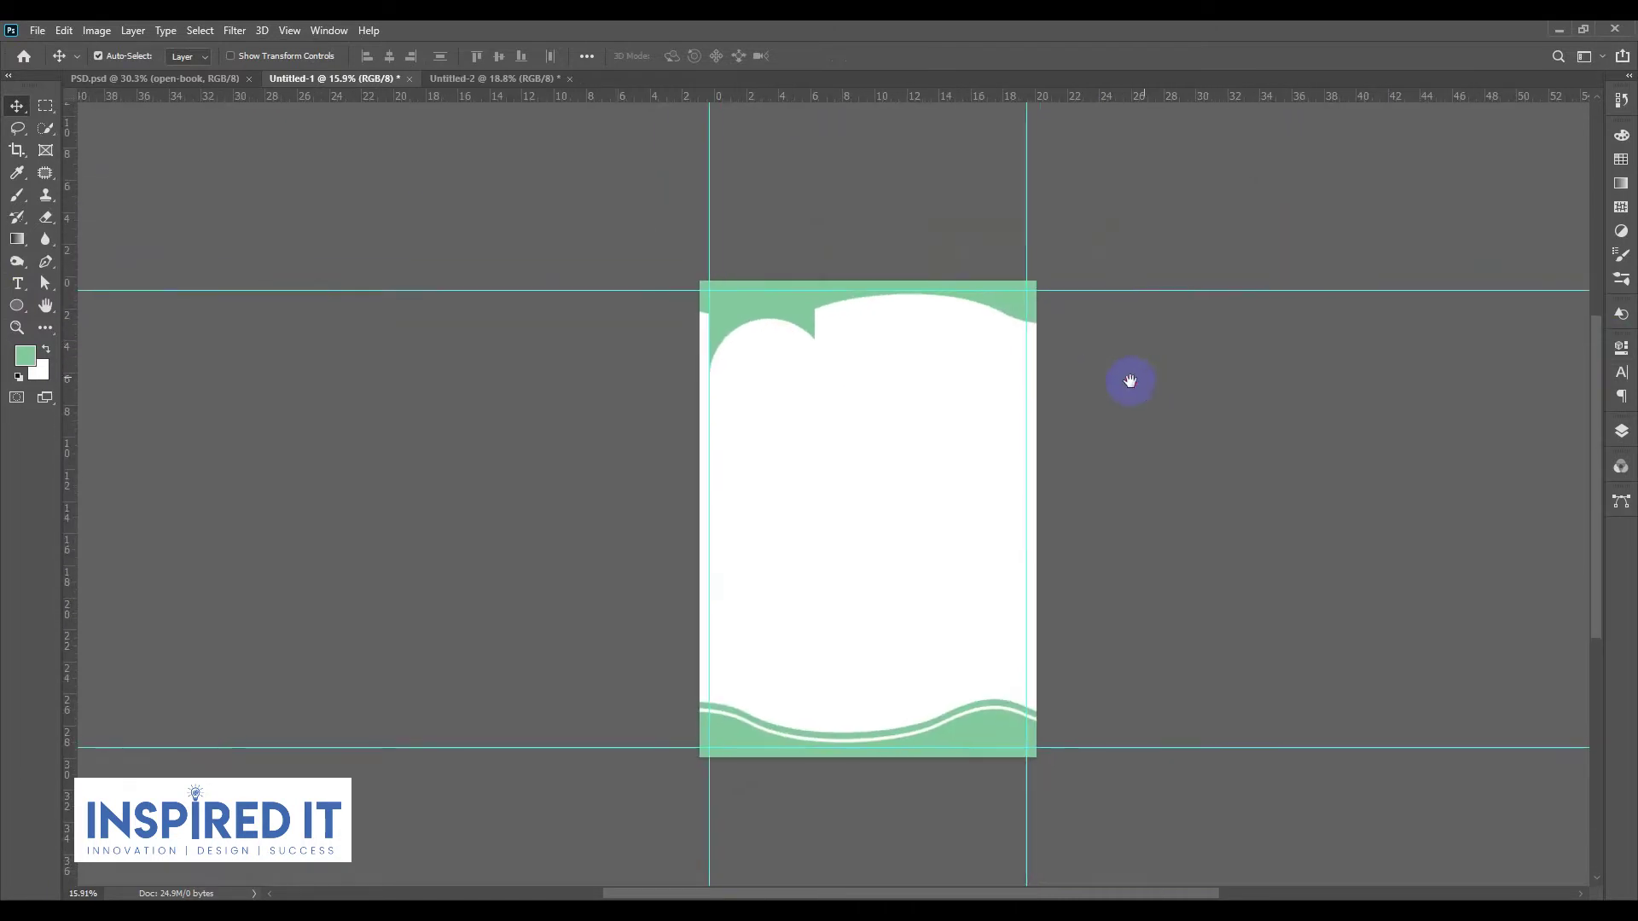
# Step: Drag the white circle slightly up, previewing the page with guides hidden
pyautogui.scroll(2, 812, 344)
pyautogui.scroll(2, 793, 352)
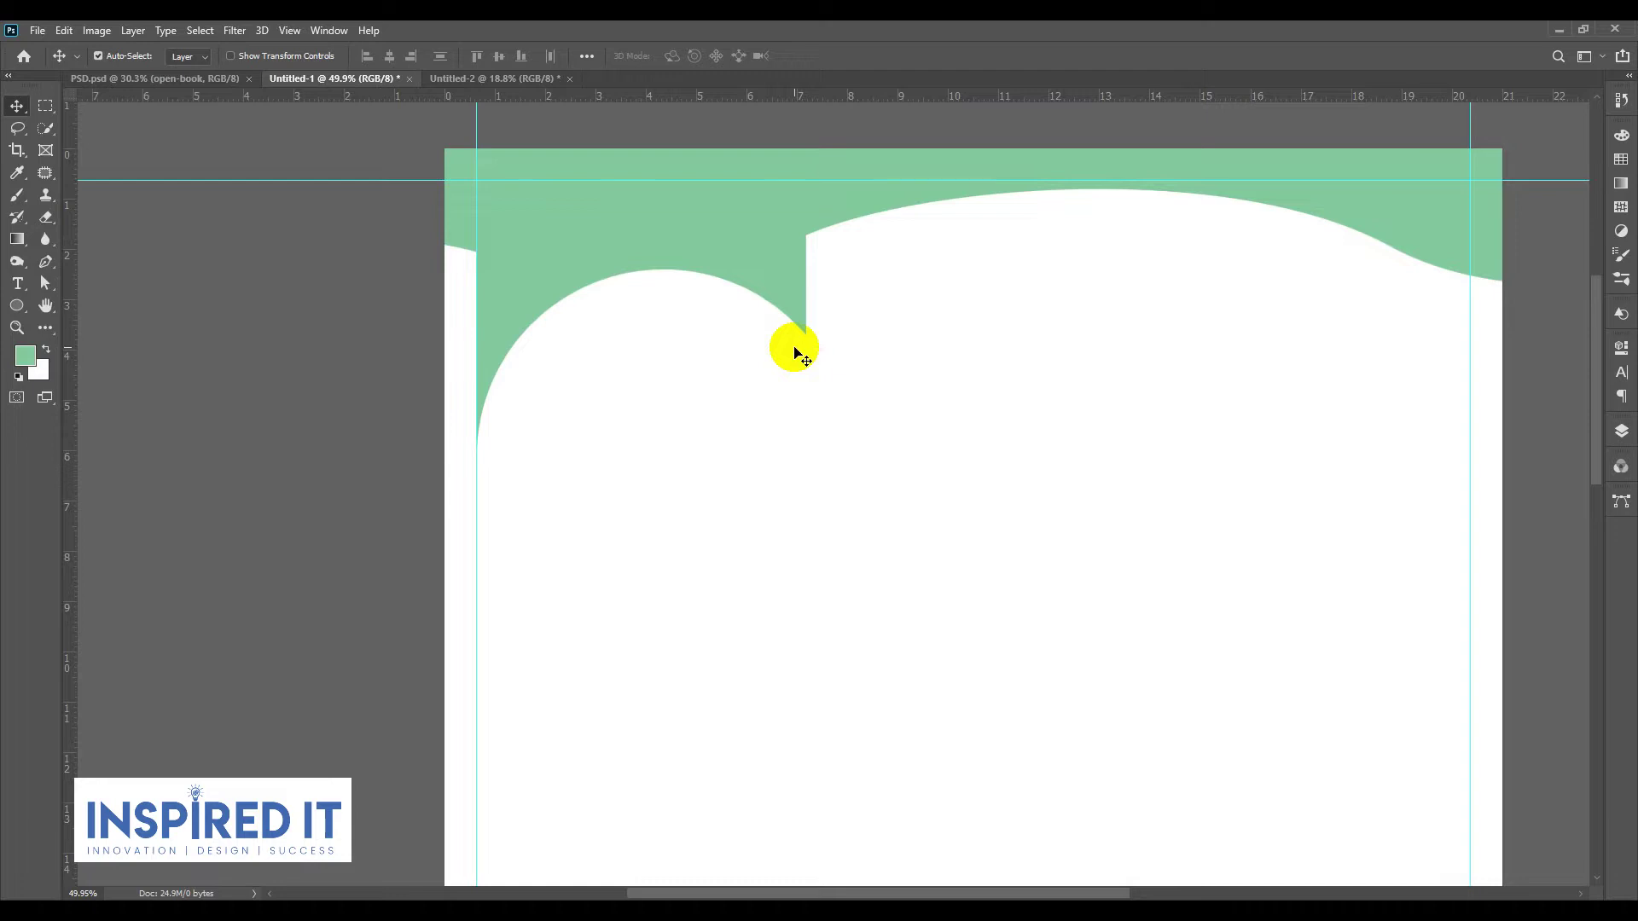
pyautogui.moveTo(708, 354); pyautogui.dragTo(698, 331)
pyautogui.scroll(-2, 698, 331)
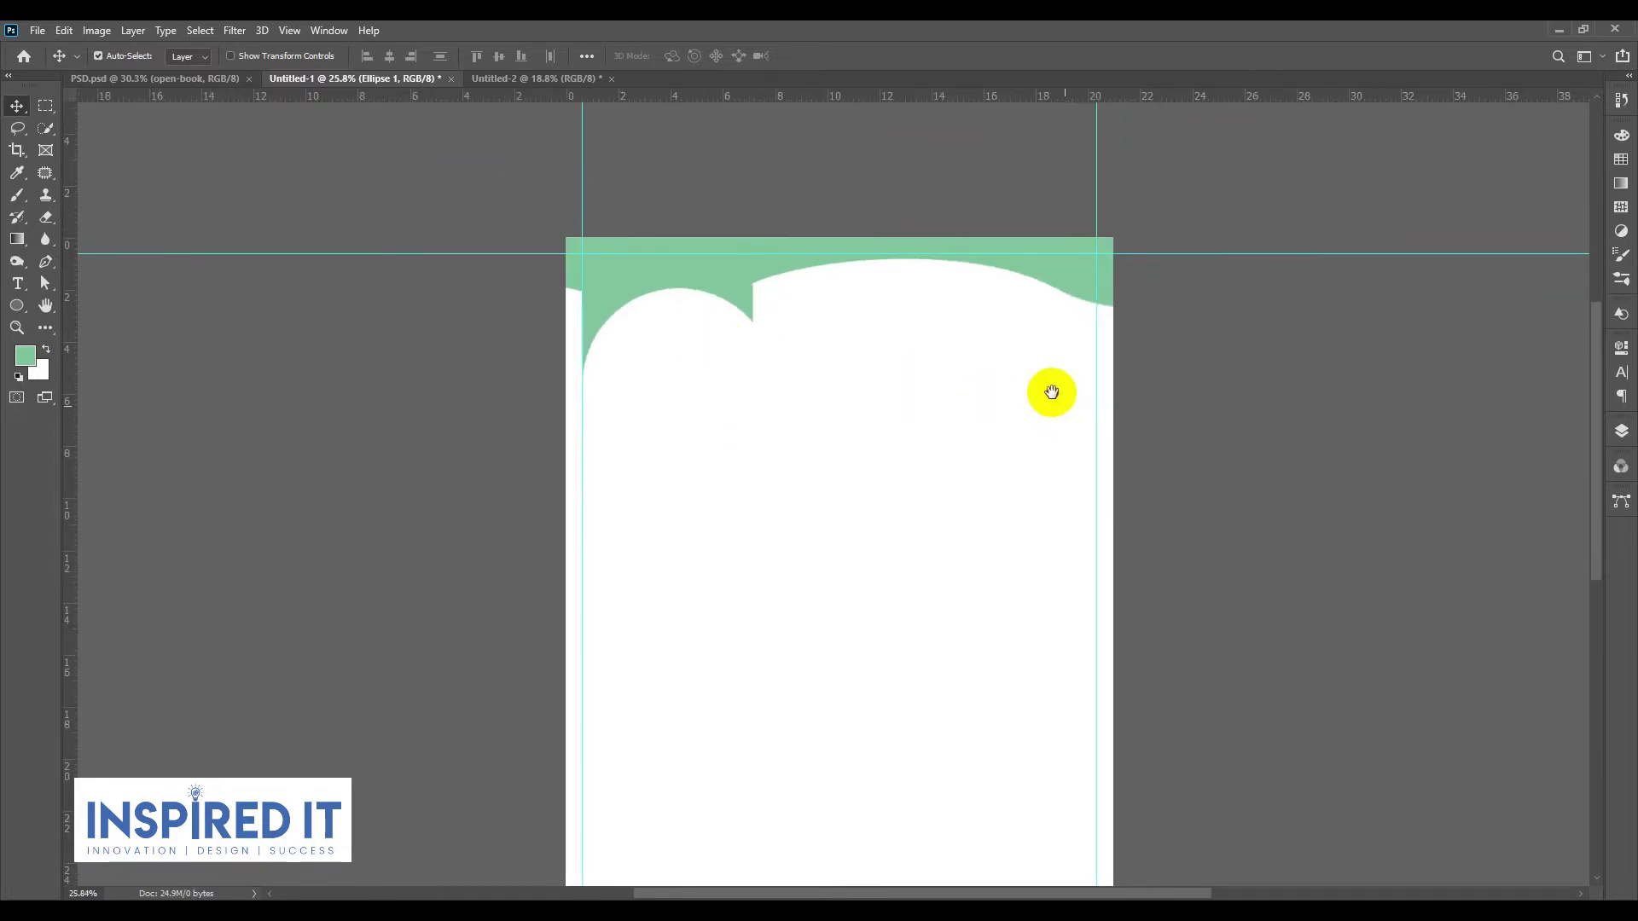
pyautogui.scroll(-1, 688, 371)
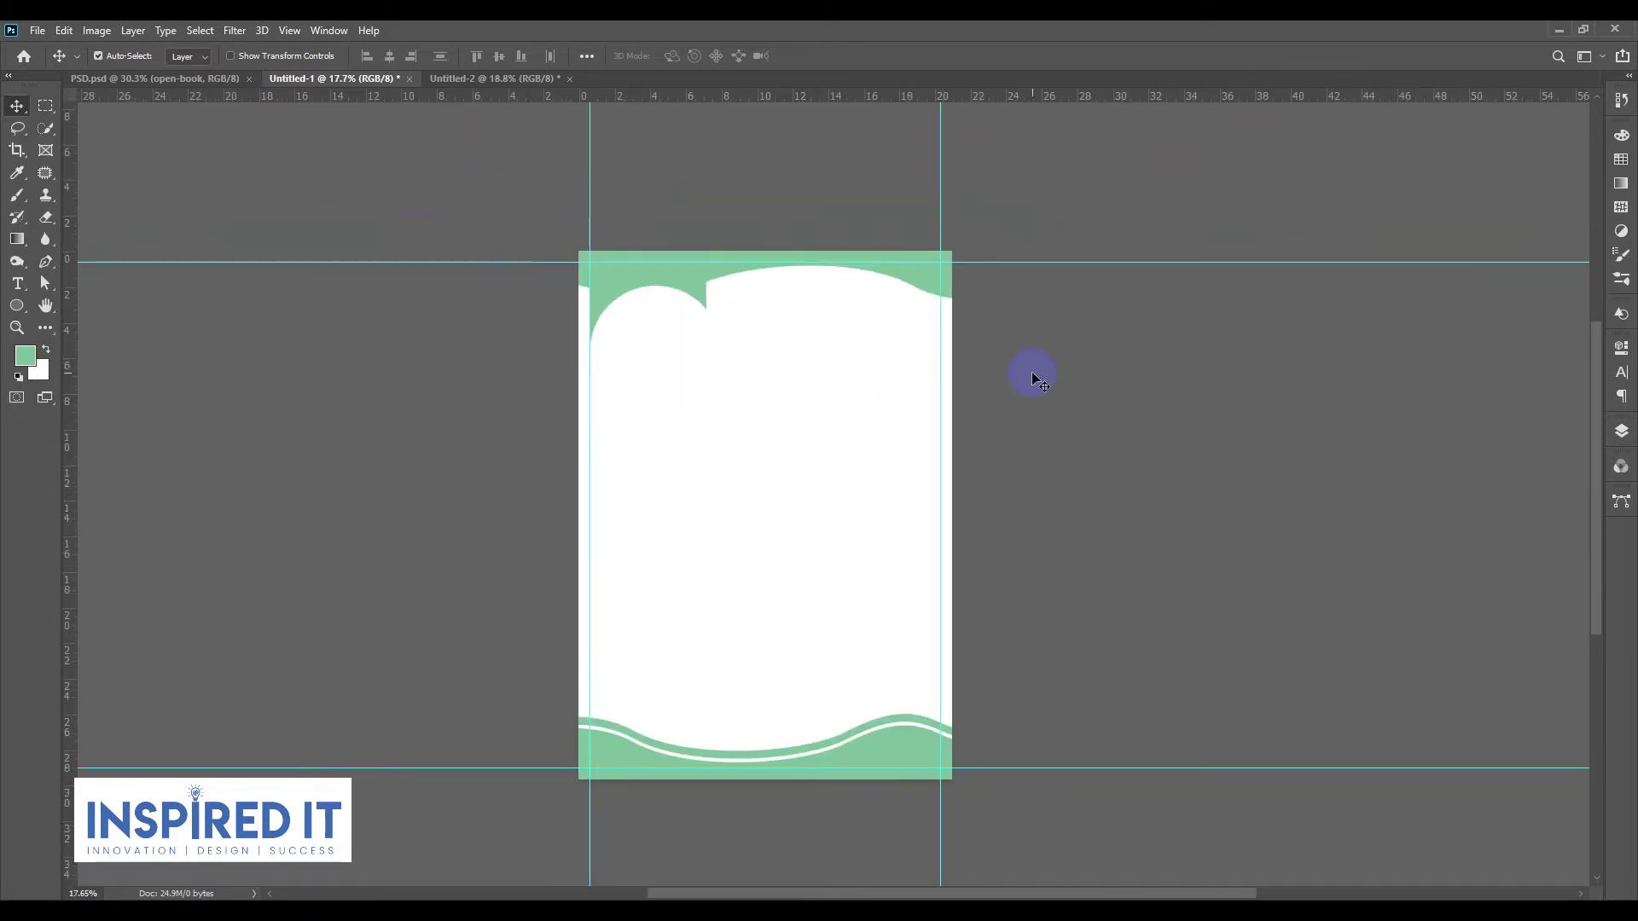
pyautogui.hotkey('ctrl', ';')
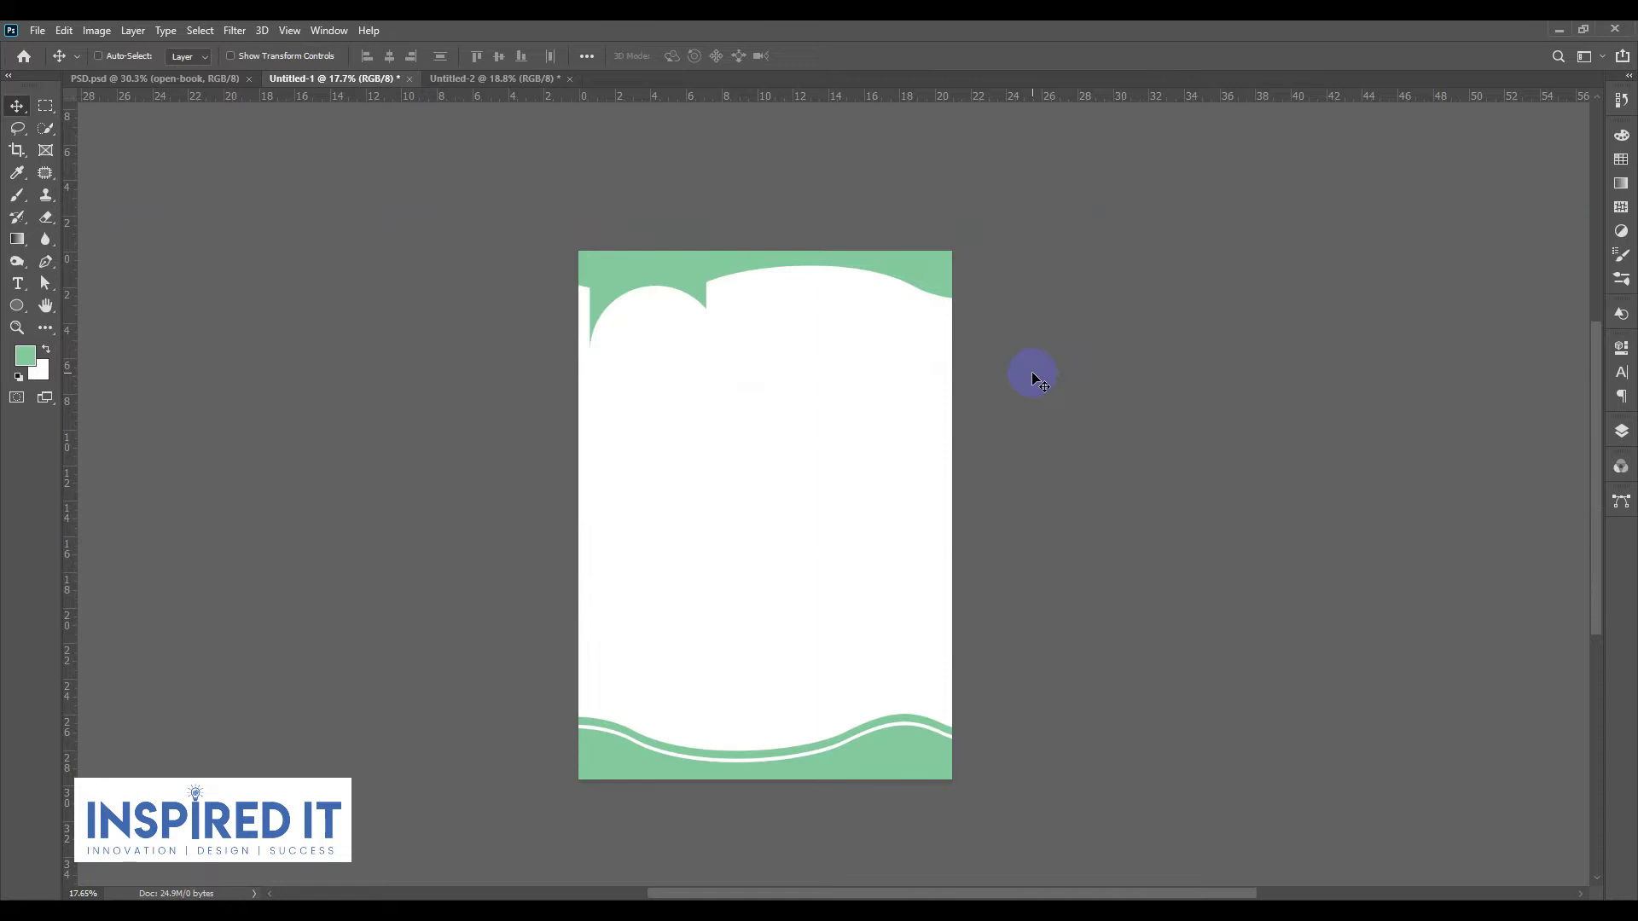
pyautogui.hotkey('ctrl', ';')
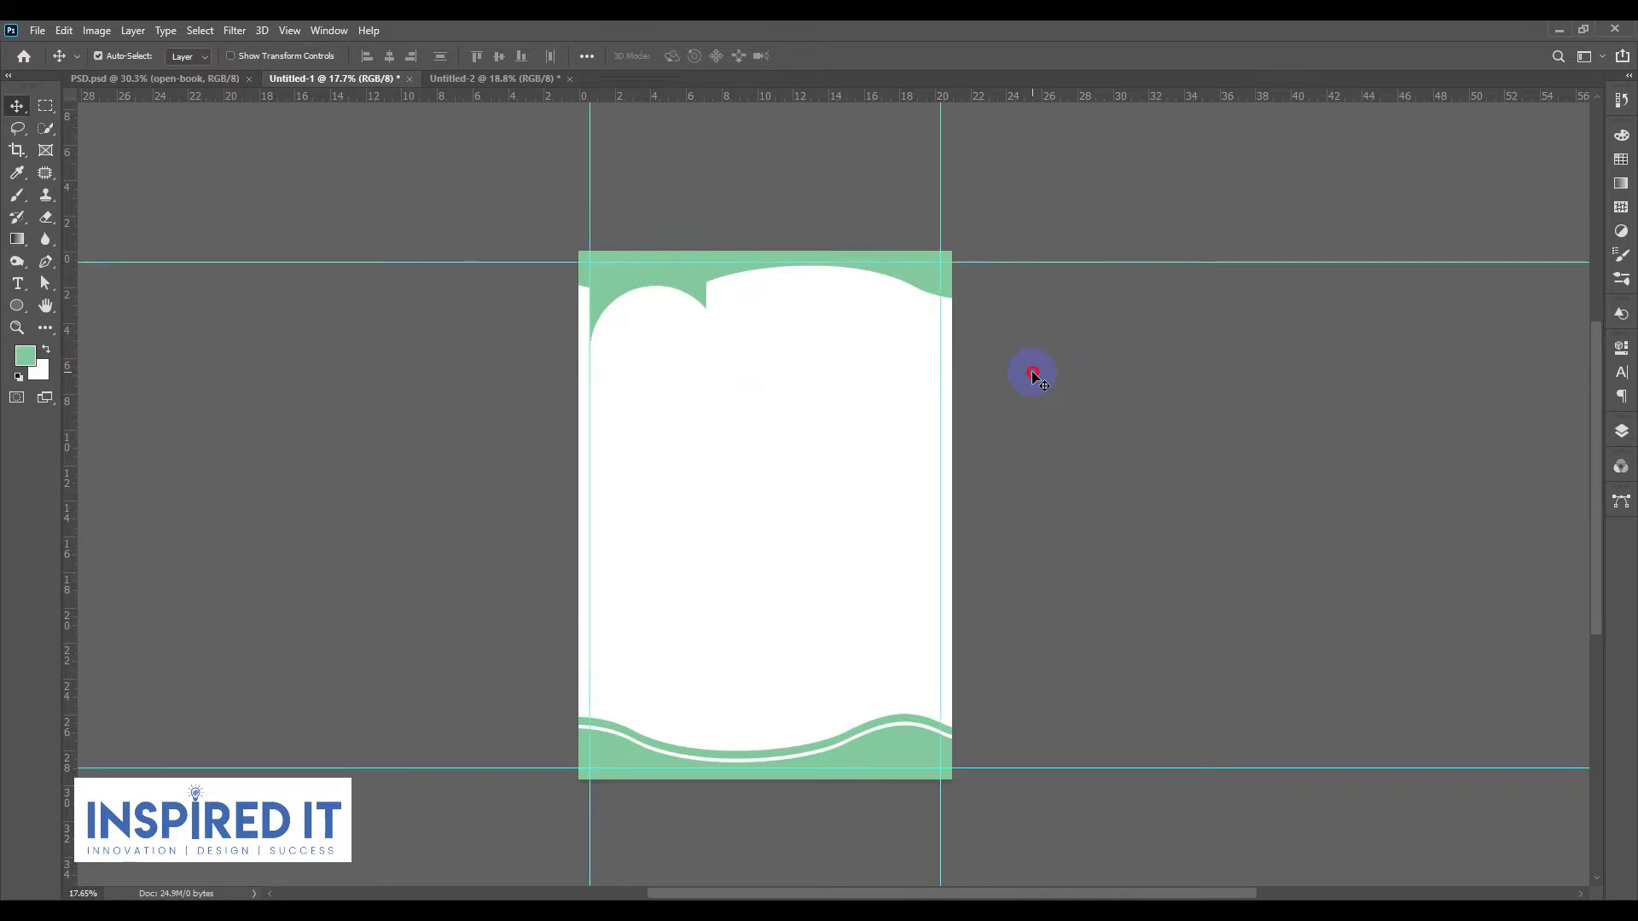
# Step: Nudge the white circle a few pixels left and down, checking the layout without guides
pyautogui.scroll(2, 646, 327)
pyautogui.scroll(2, 611, 256)
pyautogui.hotkey('shift', 'Left')
pyautogui.hotkey('shift', 'Left')
pyautogui.hotkey('shift', 'Left')
pyautogui.hotkey('shift', 'Left')
pyautogui.hotkey('shift', 'Left')
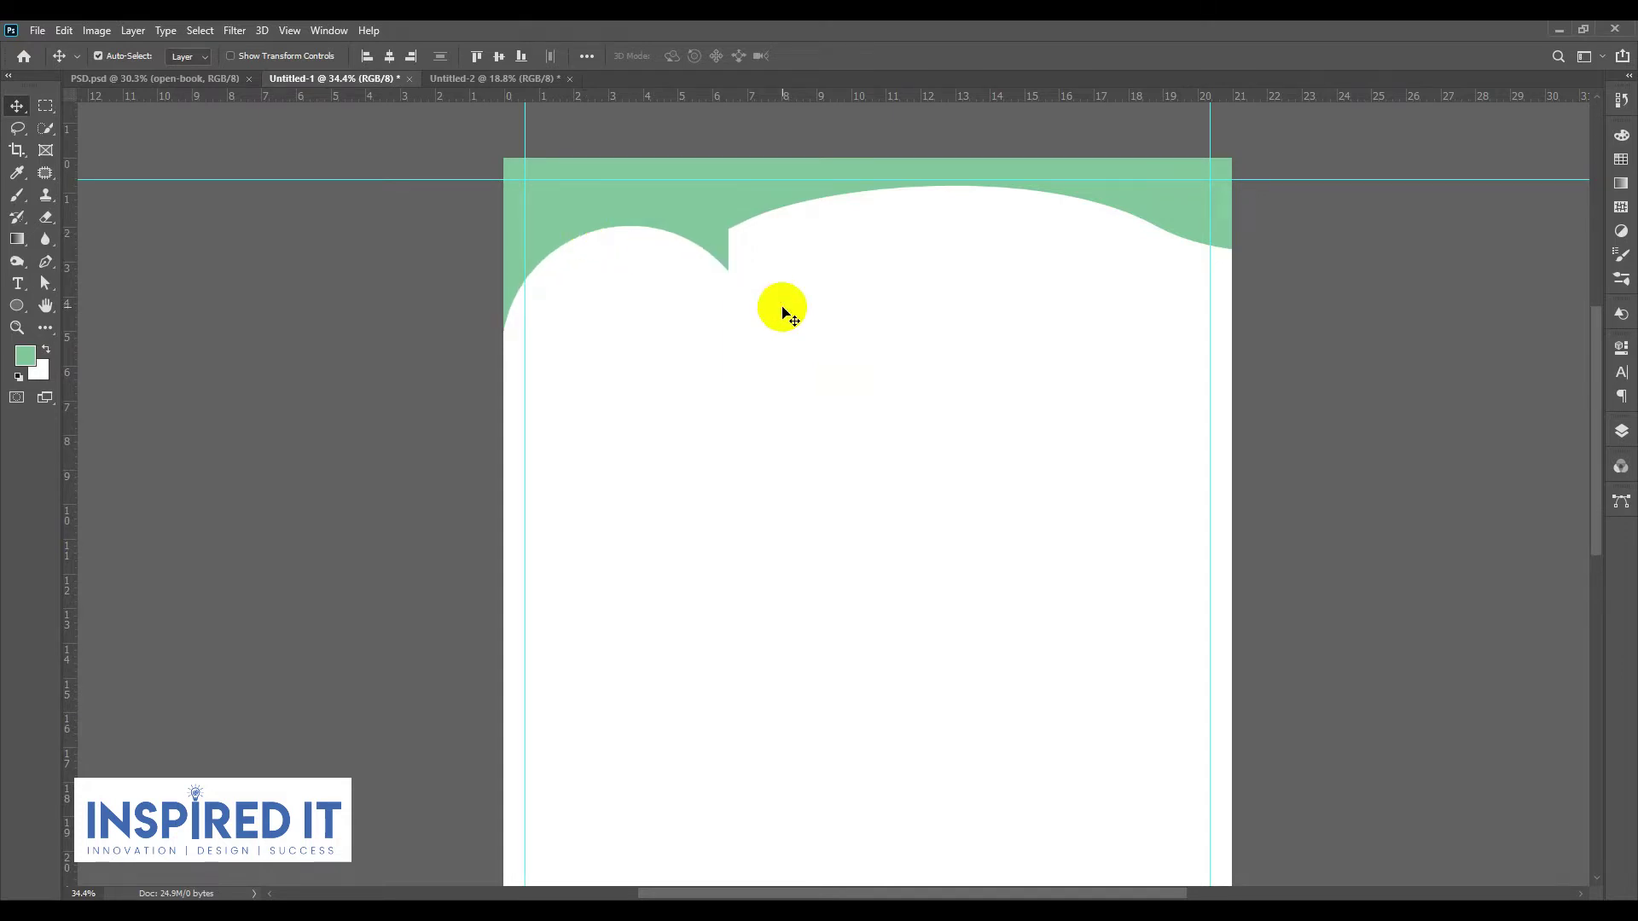
pyautogui.hotkey('shift', 'Down')
pyautogui.hotkey('shift', 'Down')
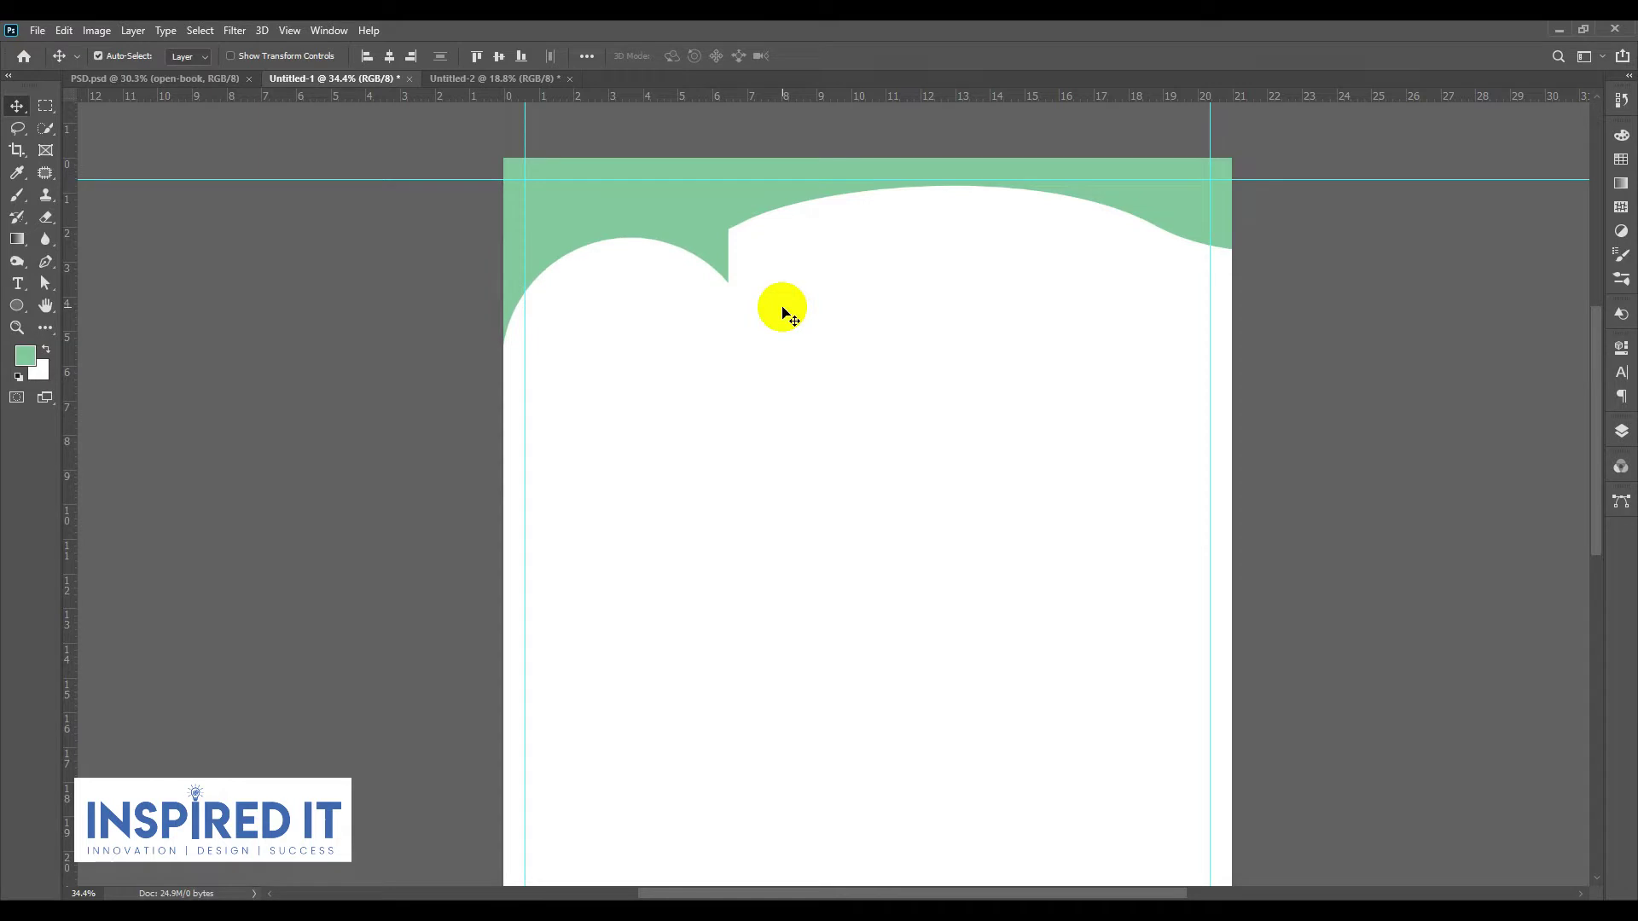
pyautogui.scroll(-2, 782, 313)
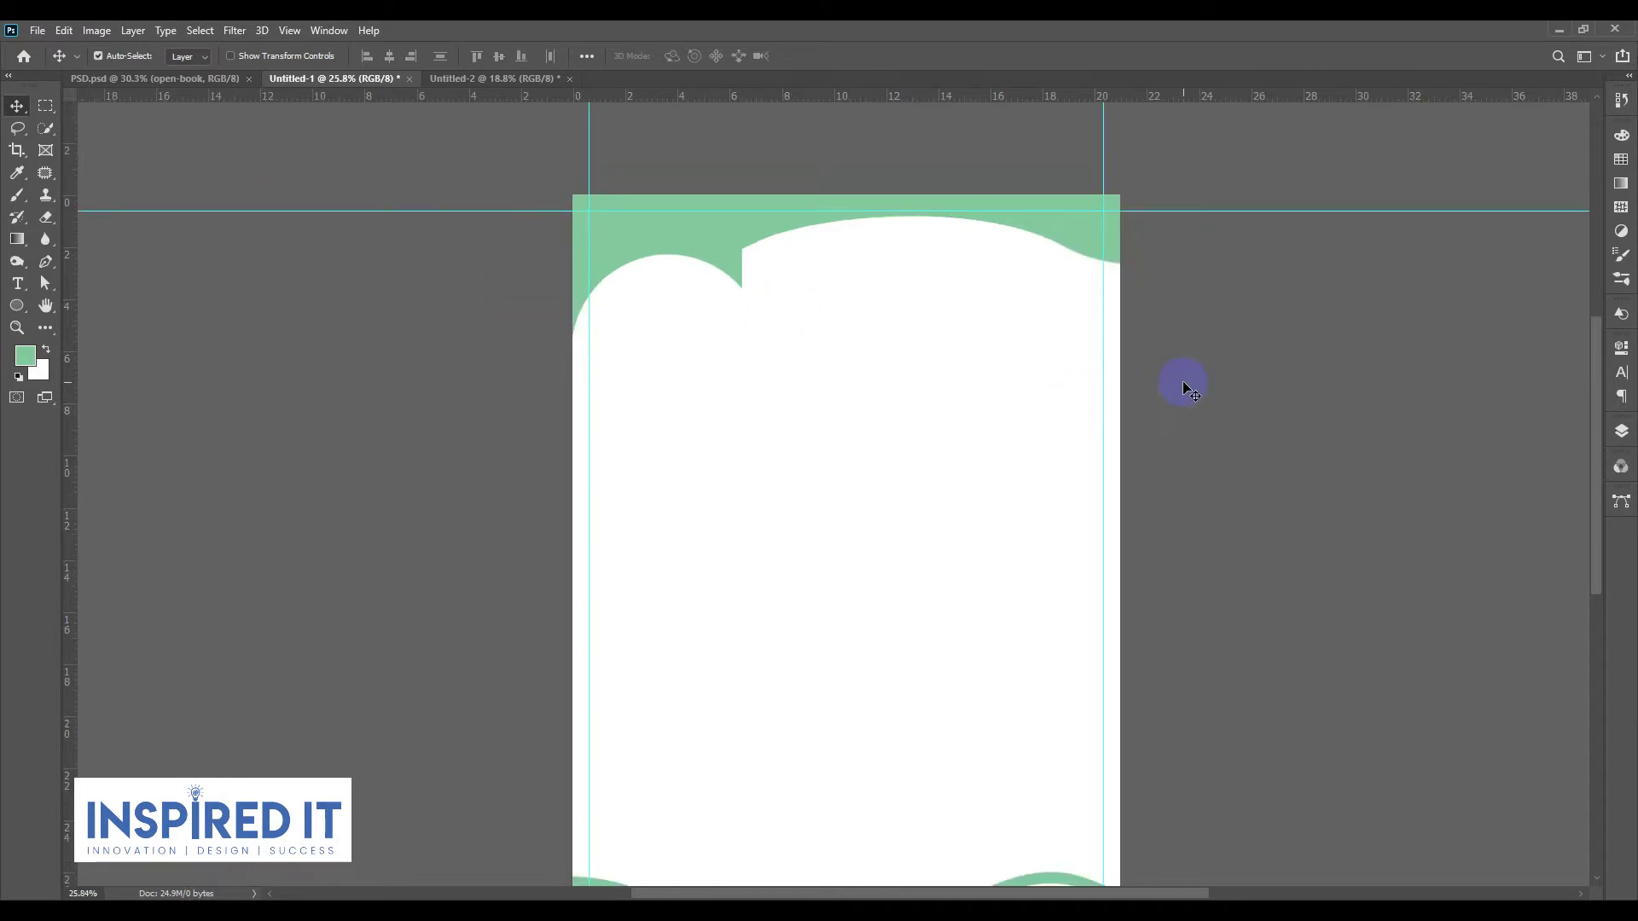
pyautogui.hotkey('ctrl', ';')
pyautogui.scroll(-2, 1186, 389)
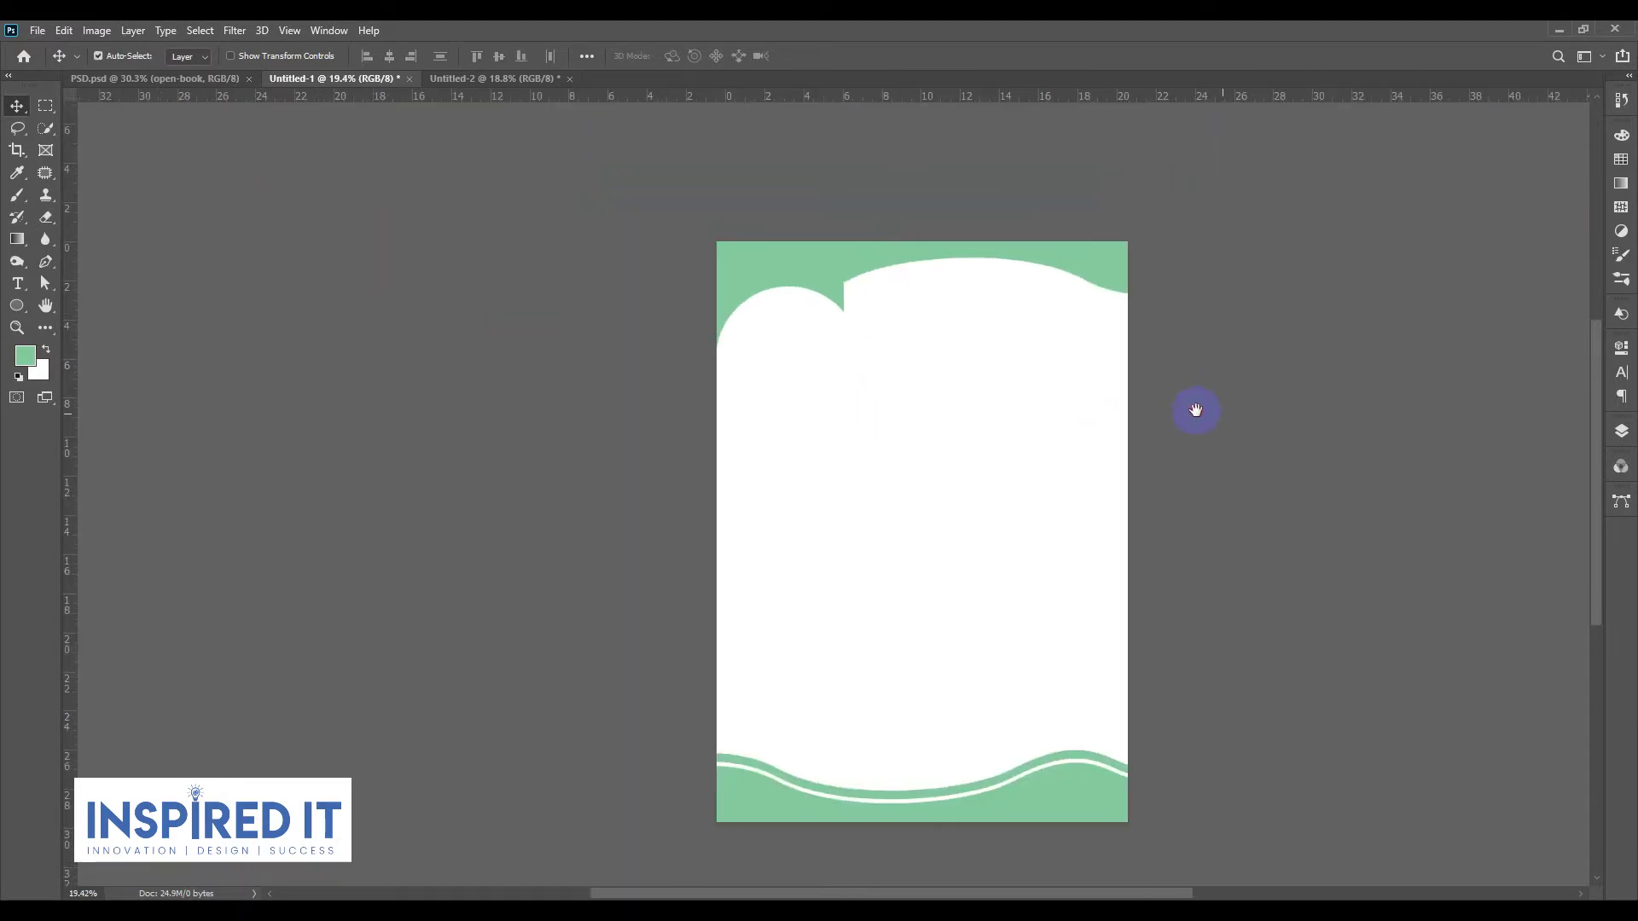
pyautogui.hotkey('ctrl', ';')
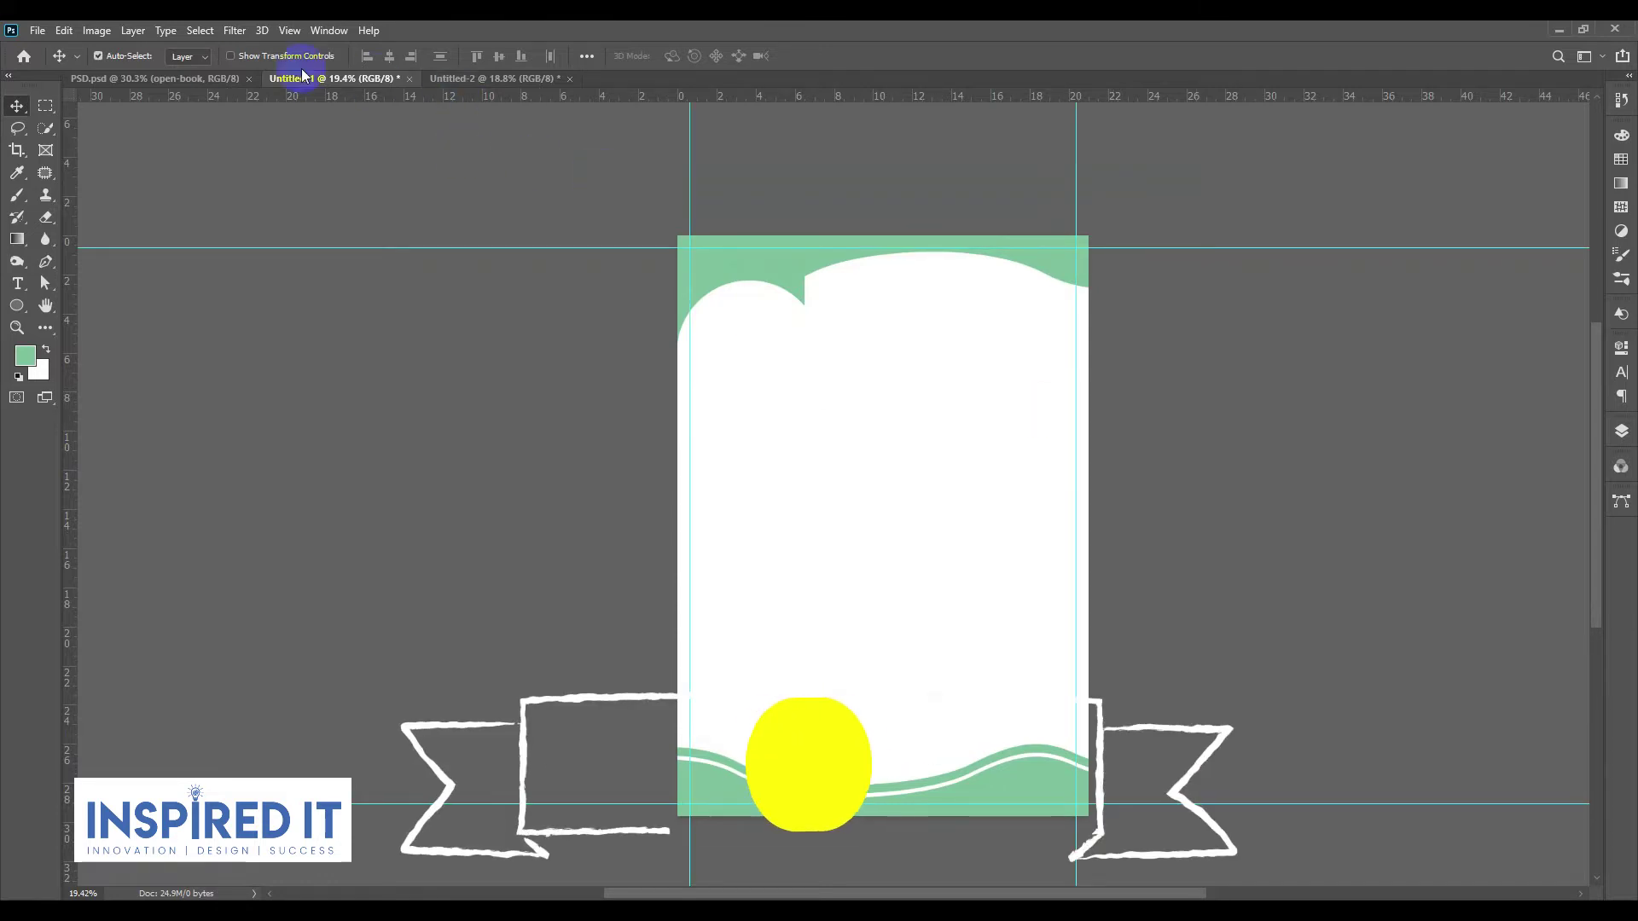
# Step: Drag the open-book icon from PSD.psd into the Untitled-1 letterhead
pyautogui.click(205, 78)
pyautogui.moveTo(225, 104); pyautogui.dragTo(741, 341)
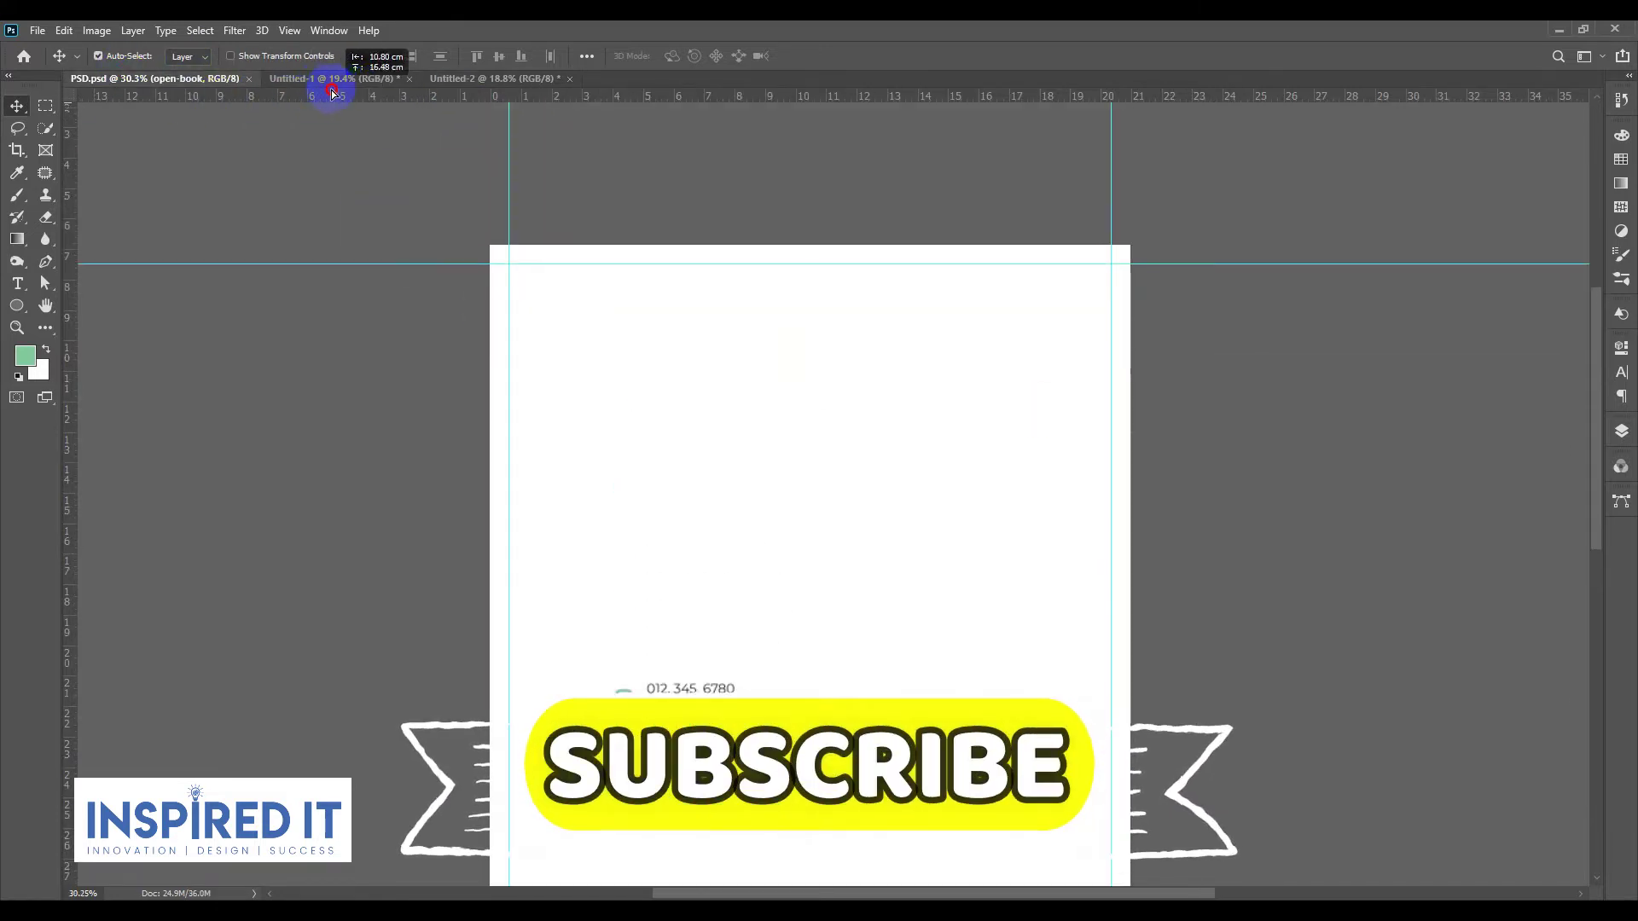
pyautogui.scroll(1, 741, 341)
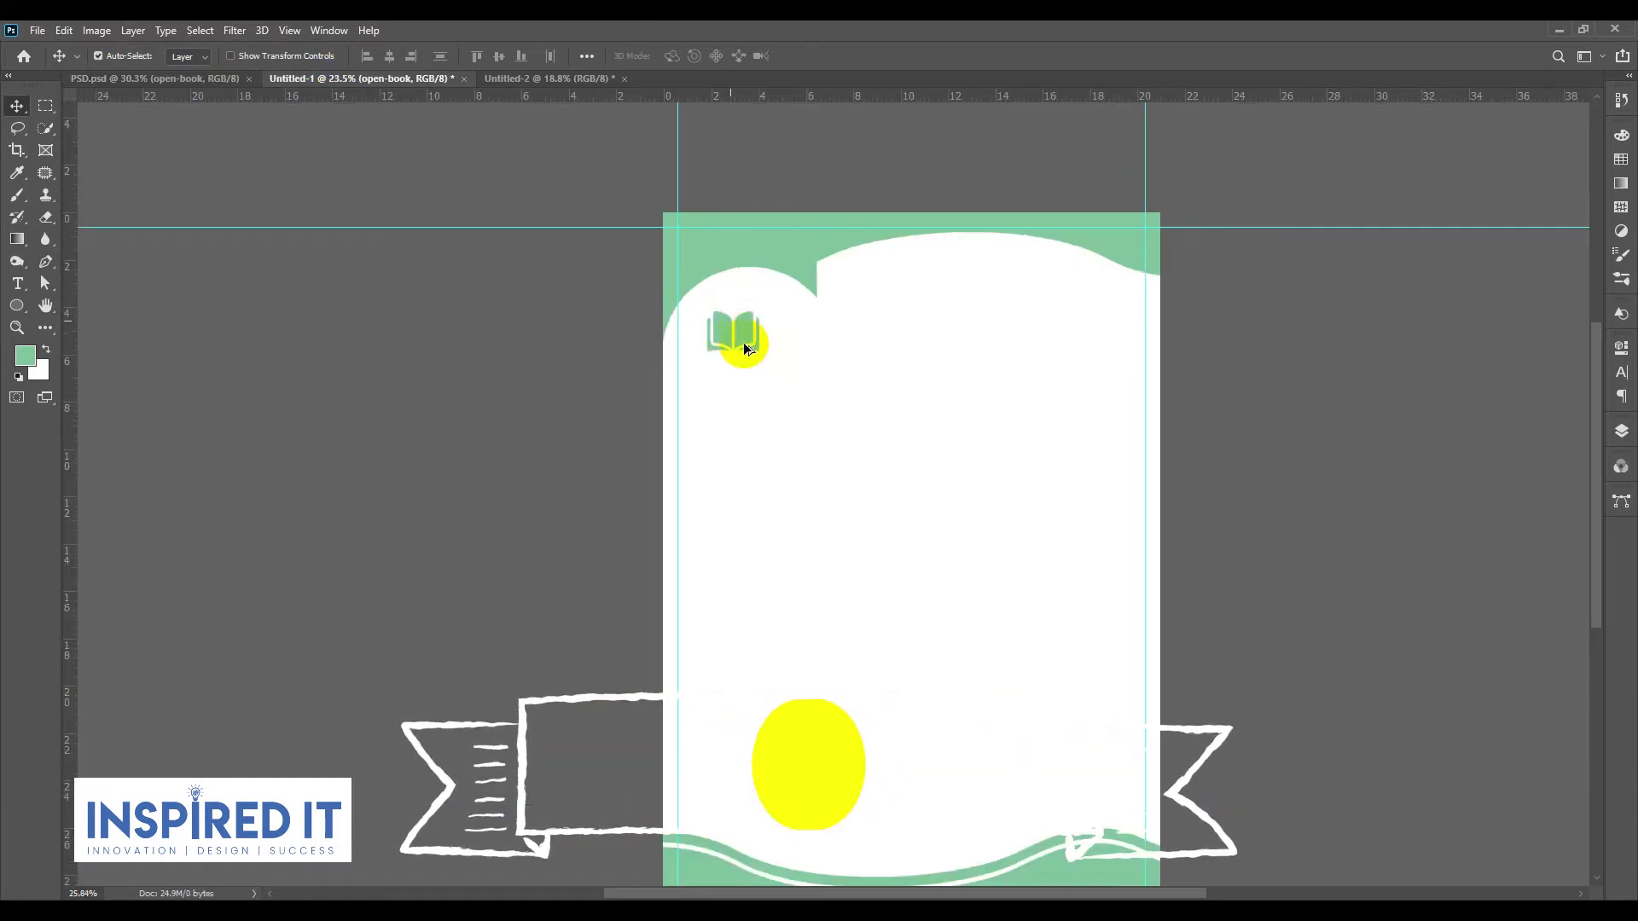
pyautogui.scroll(3, 742, 340)
# Step: Free-transform the book icon to enlarge it slightly
pyautogui.hotkey('ctrl', 't')
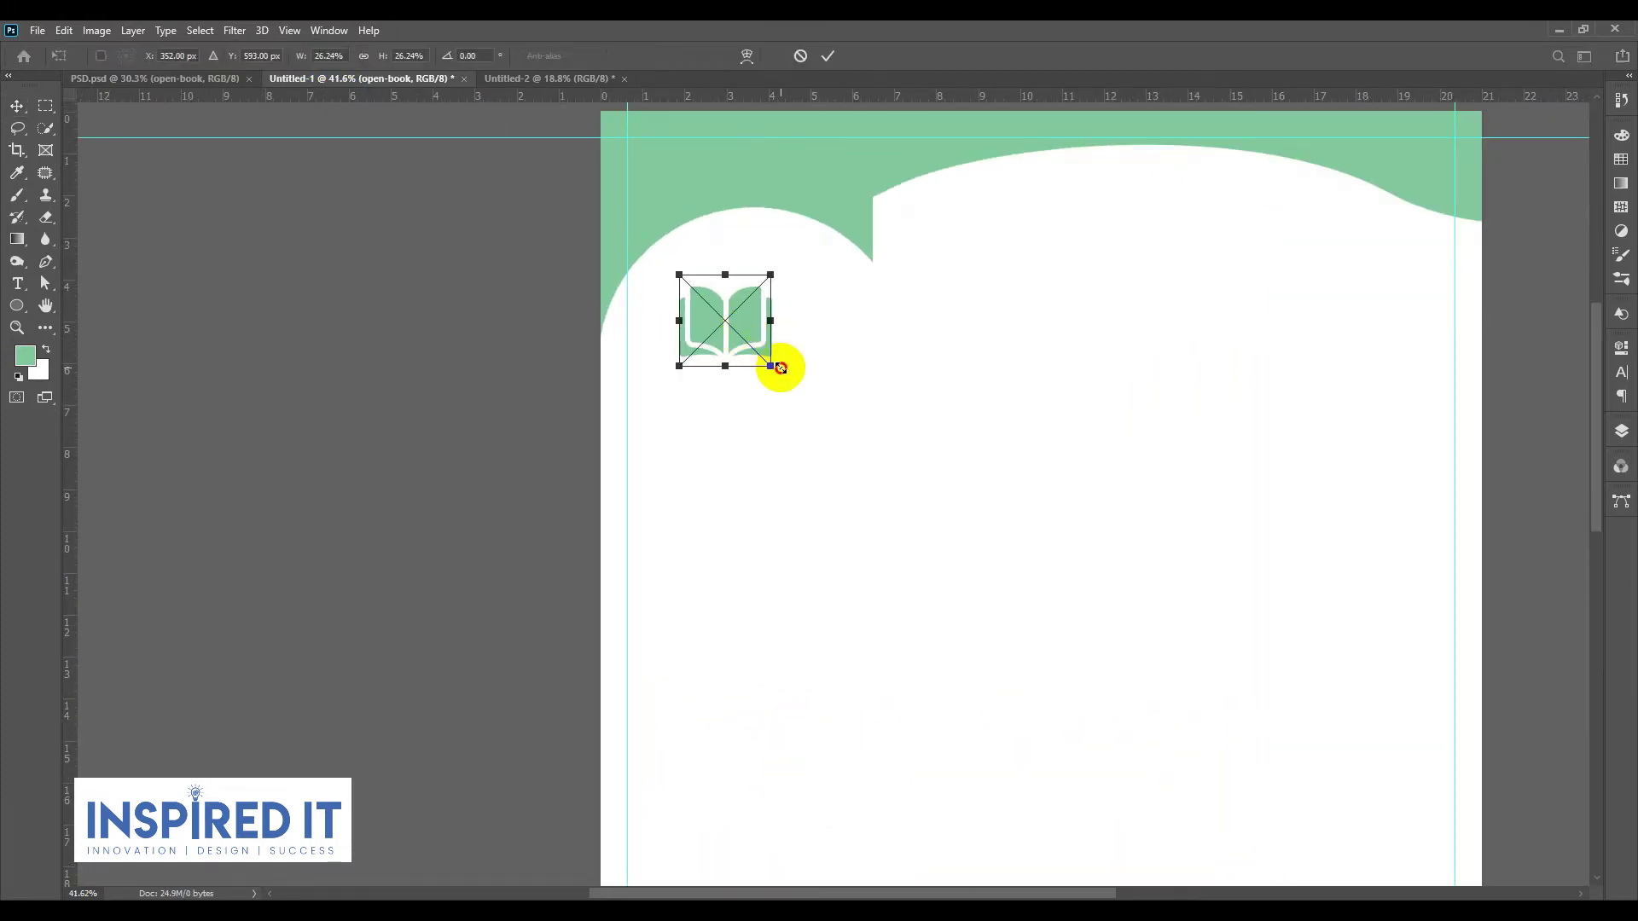
pyautogui.moveTo(770, 367); pyautogui.dragTo(779, 373)
pyautogui.press('Return')
pyautogui.scroll(-2, 779, 381)
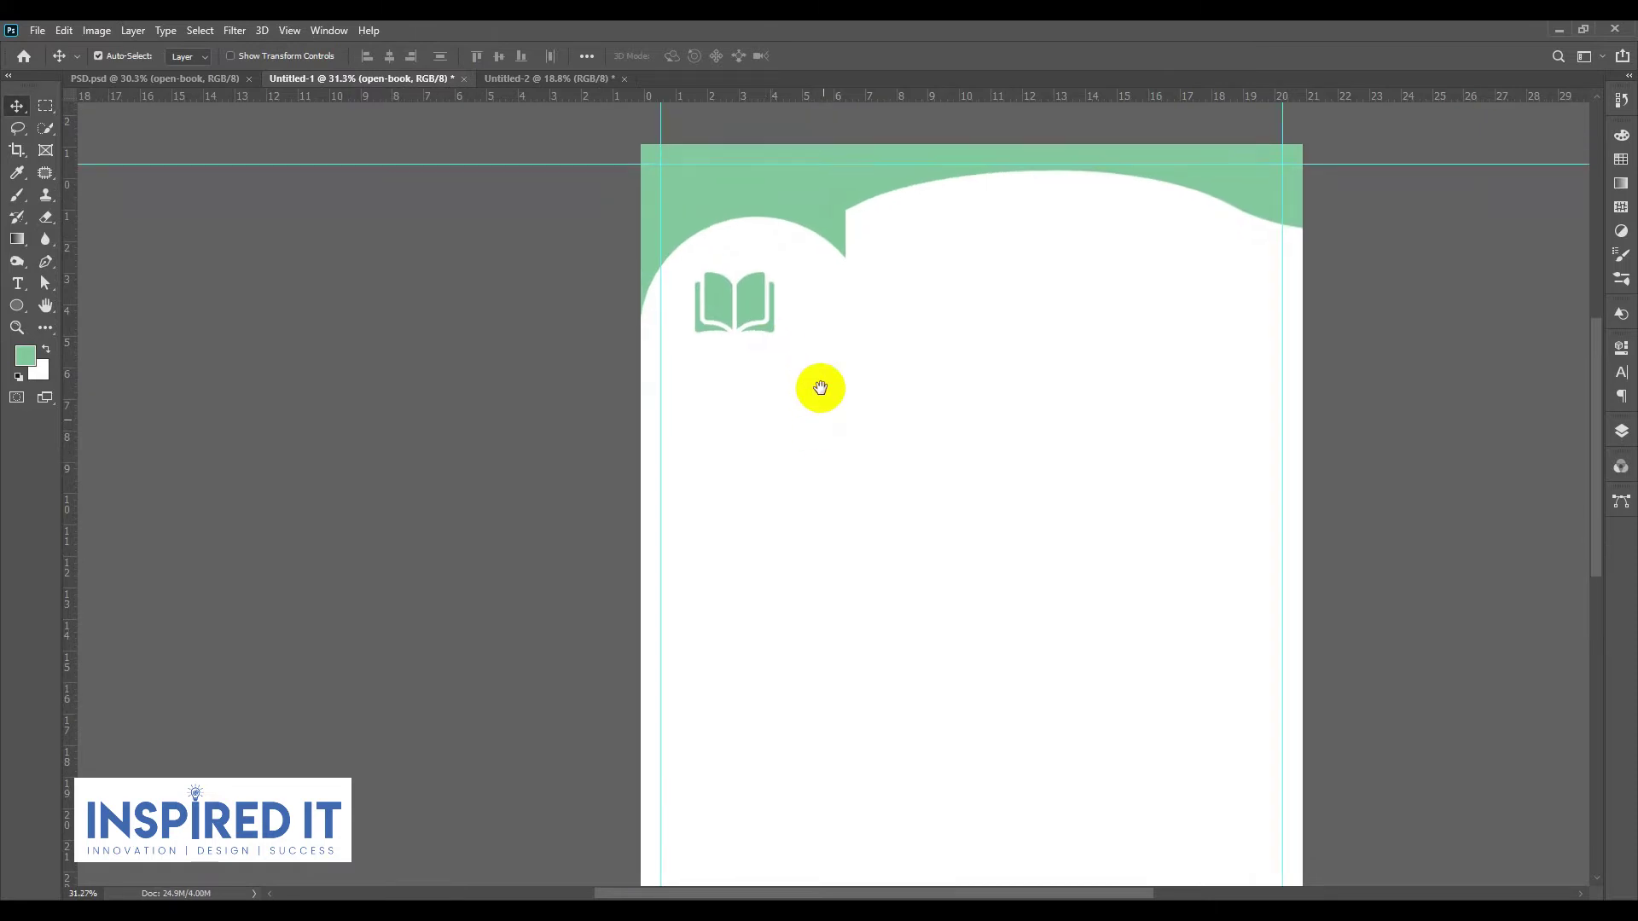
pyautogui.scroll(-2, 936, 402)
# Step: Shift the book icon up and right into the top-left white notch
pyautogui.hscroll(1, 1206, 410)
pyautogui.scroll(3, 688, 301)
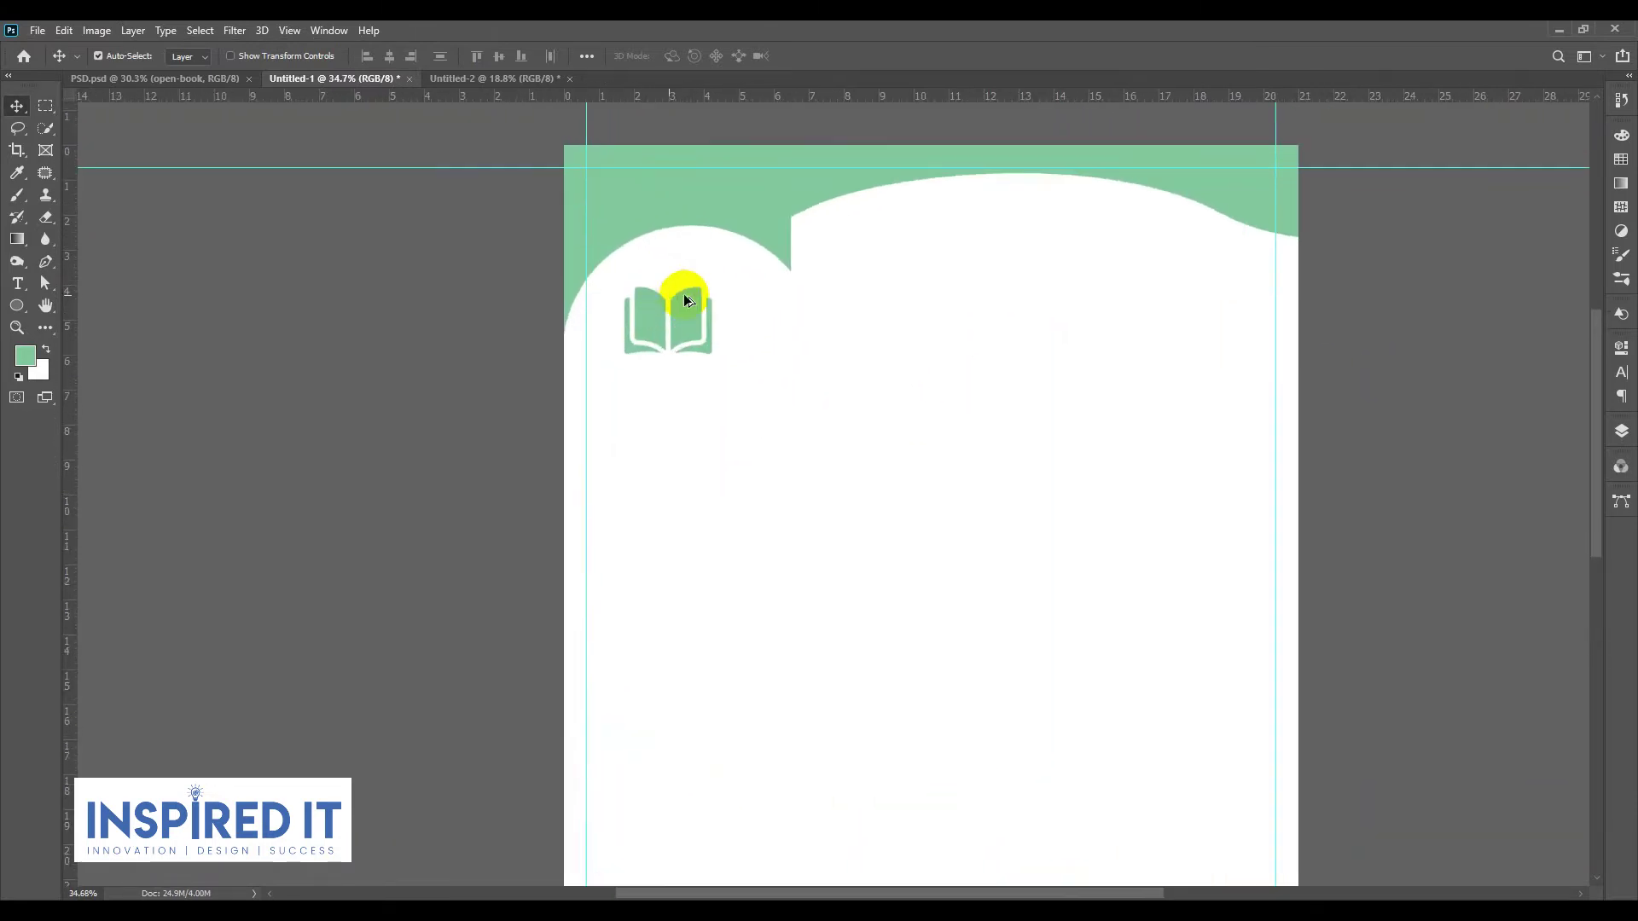
pyautogui.scroll(1, 688, 300)
pyautogui.moveTo(687, 300); pyautogui.dragTo(706, 276)
pyautogui.scroll(-3, 746, 346)
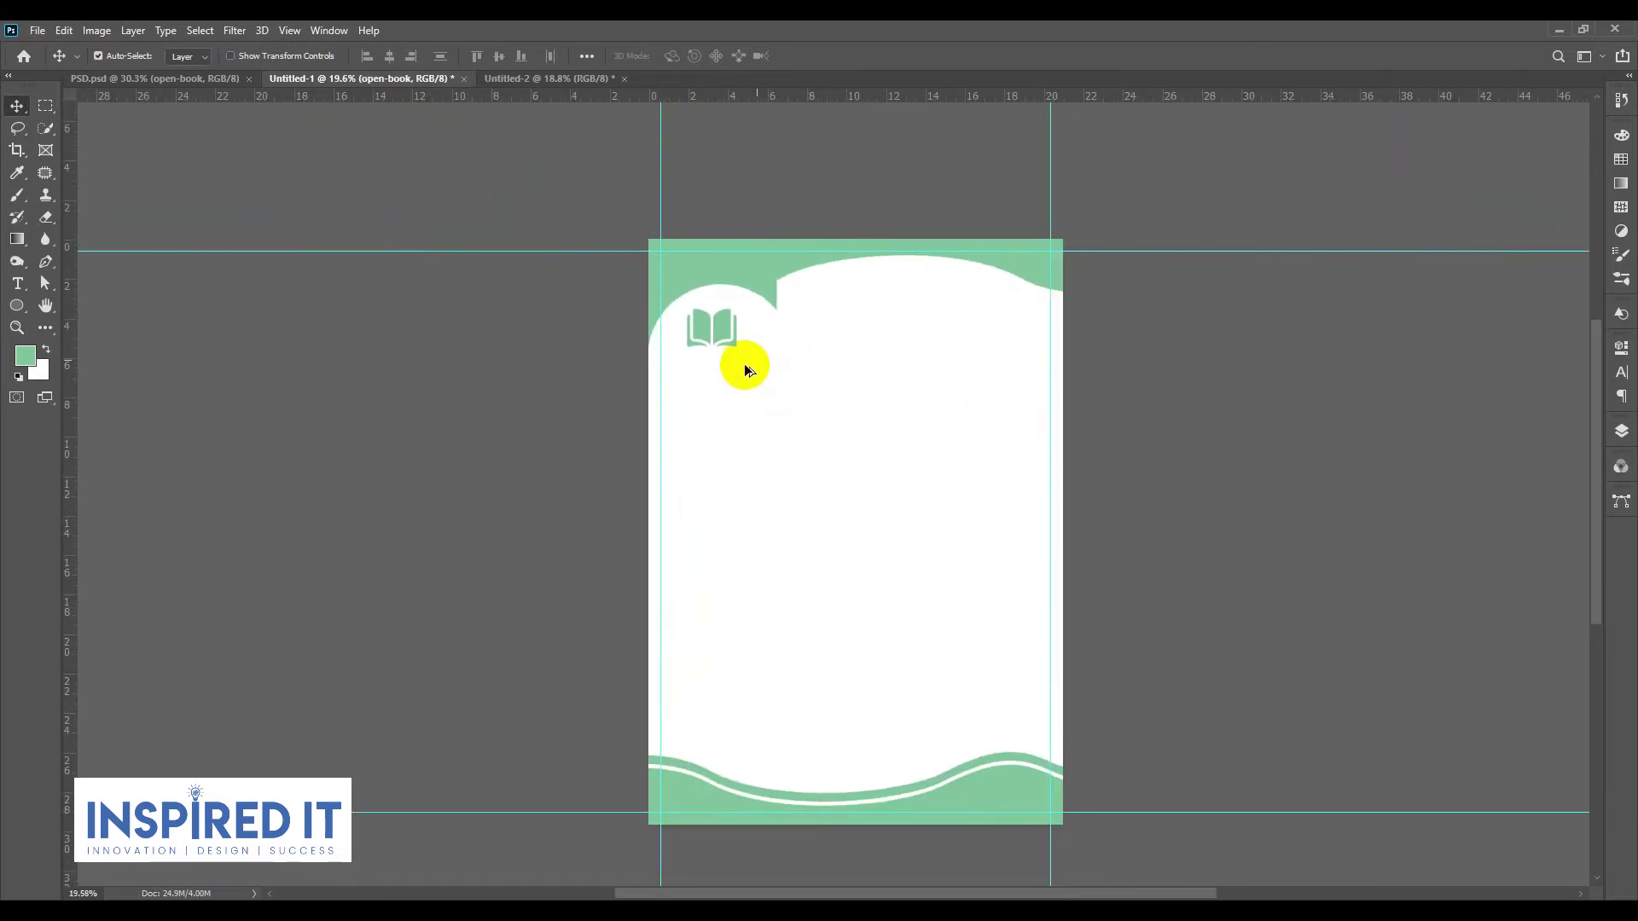
pyautogui.scroll(1, 750, 330)
pyautogui.scroll(1, 728, 281)
pyautogui.scroll(-1, 727, 293)
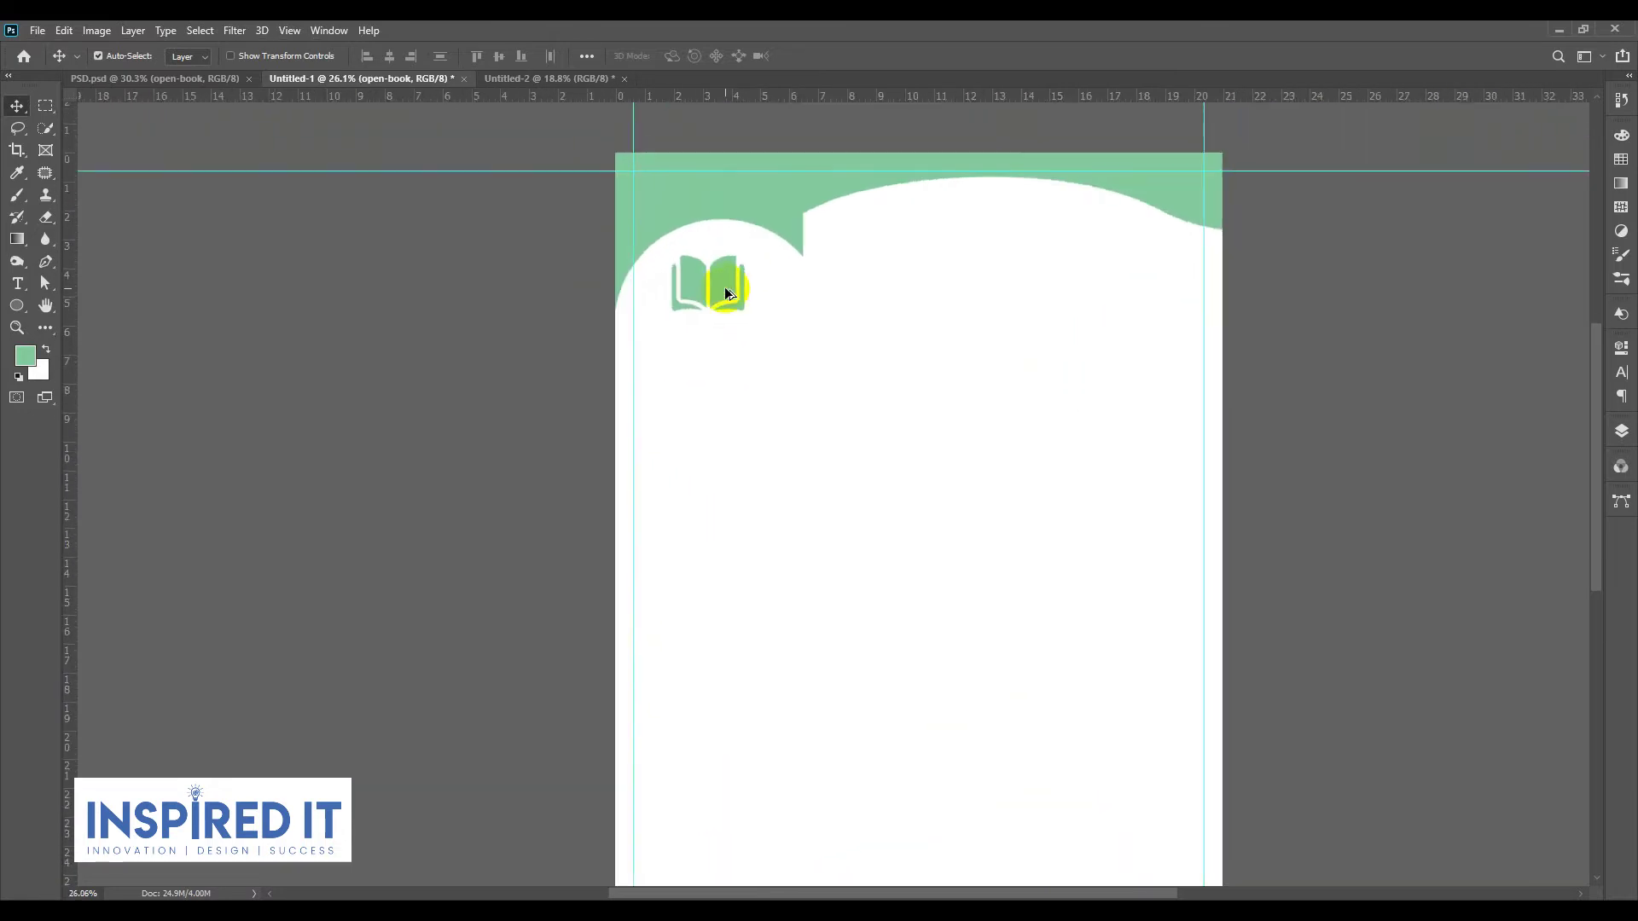
pyautogui.scroll(-1, 727, 293)
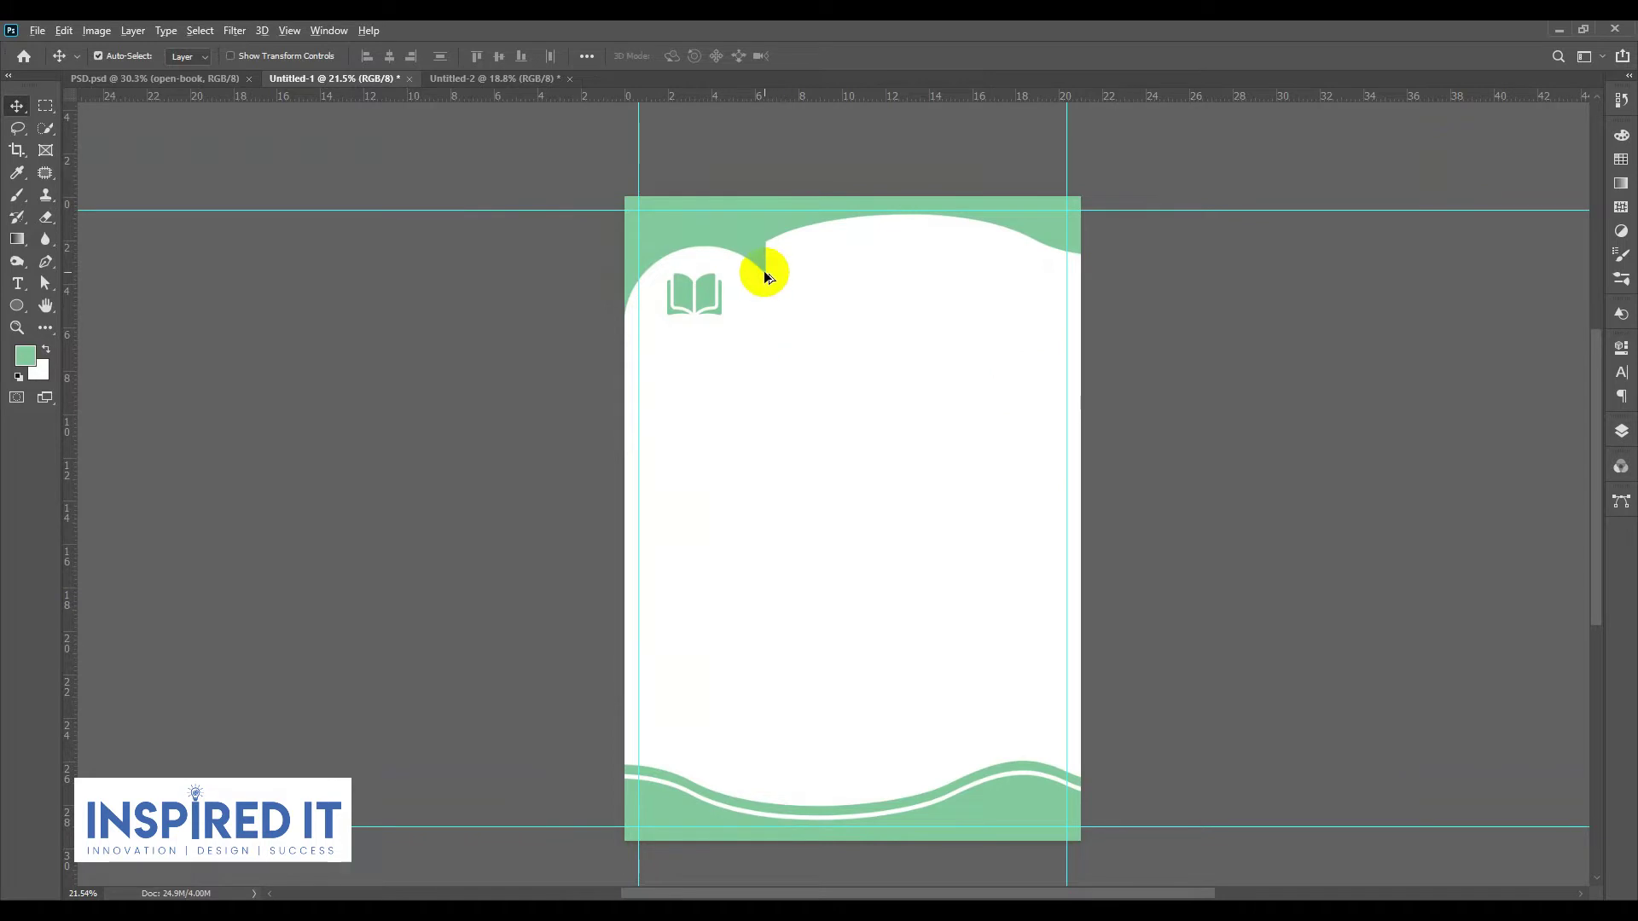
# Step: Move the green block 14.14 cm right and settle the white circle beside it
pyautogui.scroll(2, 762, 272)
pyautogui.moveTo(723, 271); pyautogui.dragTo(1186, 287)
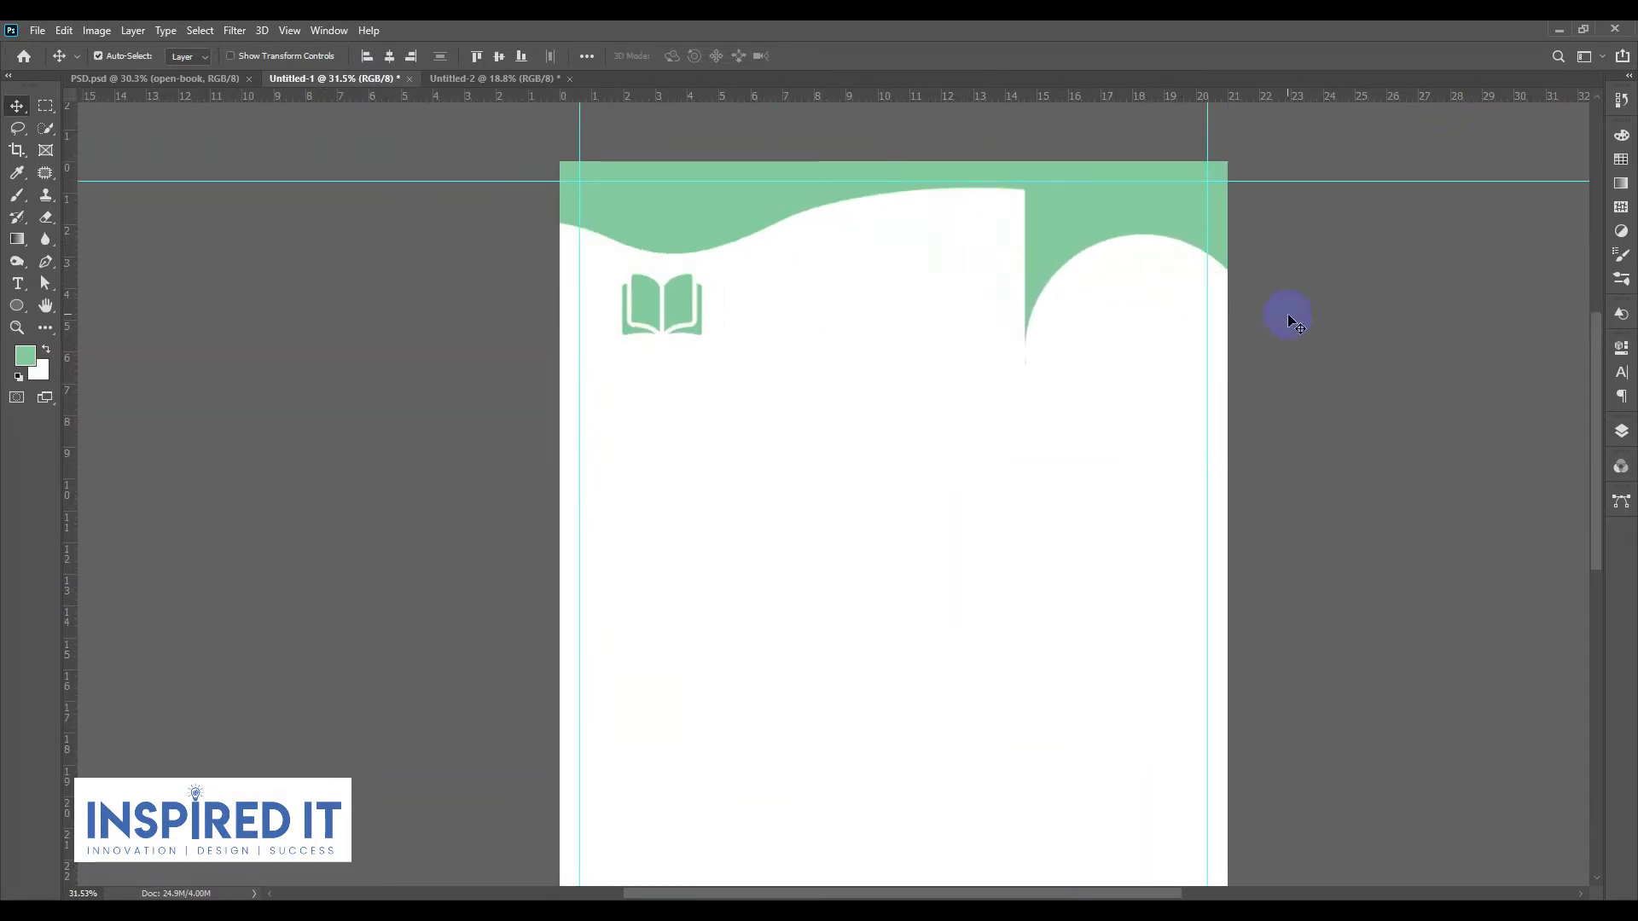
pyautogui.moveTo(1101, 329); pyautogui.dragTo(1098, 281)
pyautogui.scroll(1, 1101, 329)
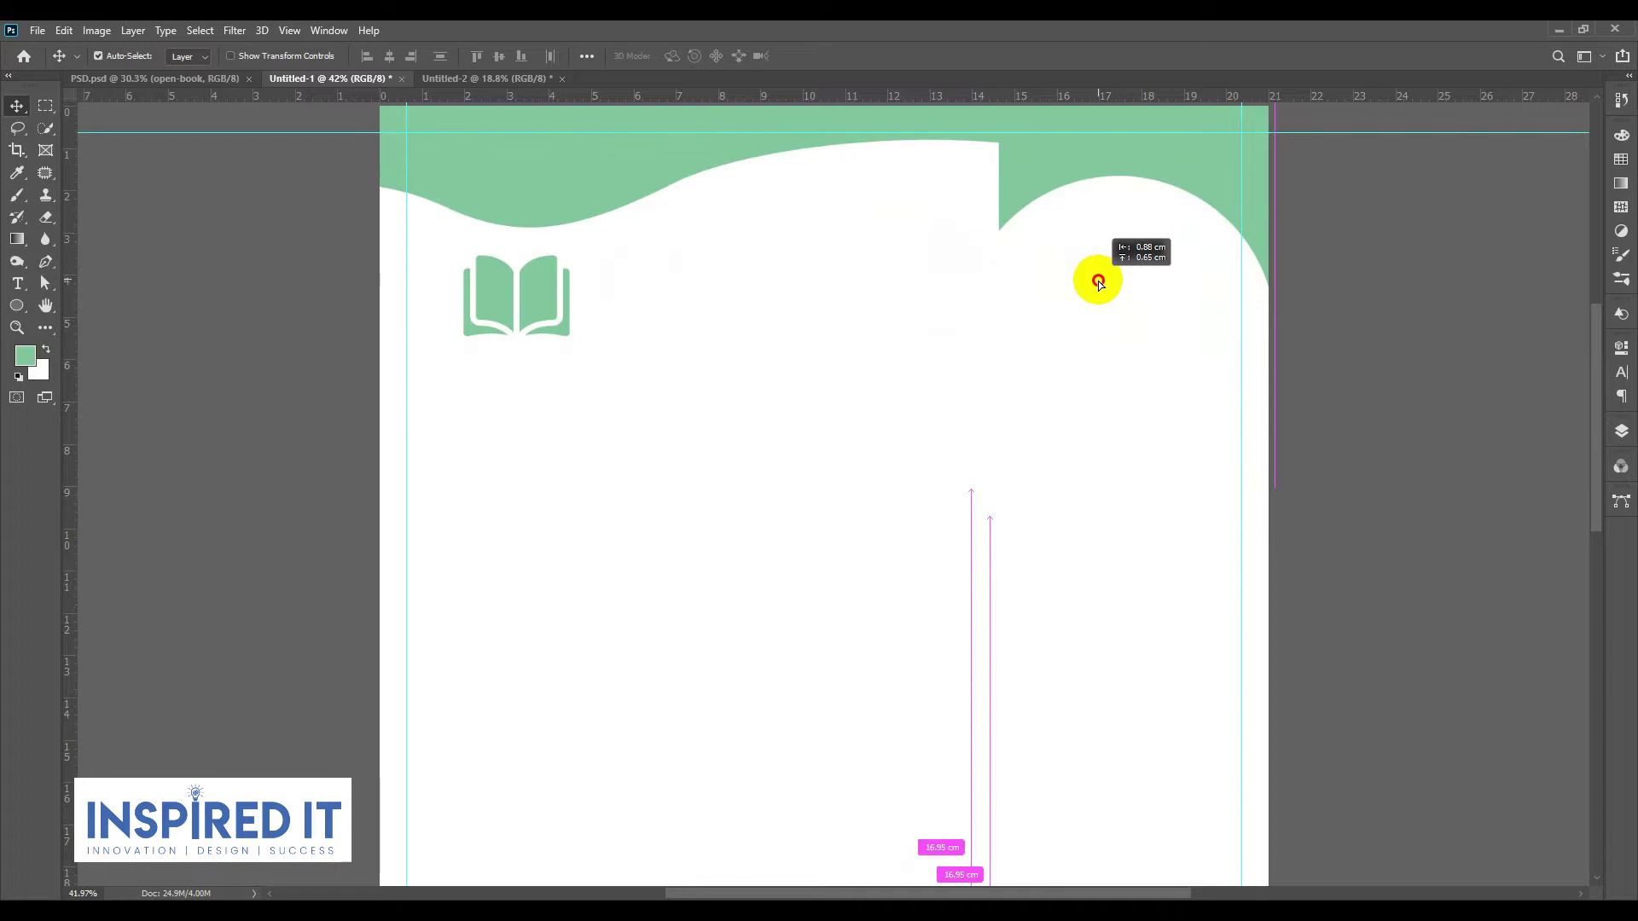
pyautogui.moveTo(1099, 282); pyautogui.dragTo(1099, 283)
pyautogui.scroll(-2, 1032, 307)
pyautogui.scroll(2, 854, 324)
# Step: Move the book icon into the top-right white curve and fine-tune its position
pyautogui.moveTo(668, 294); pyautogui.dragTo(1202, 314)
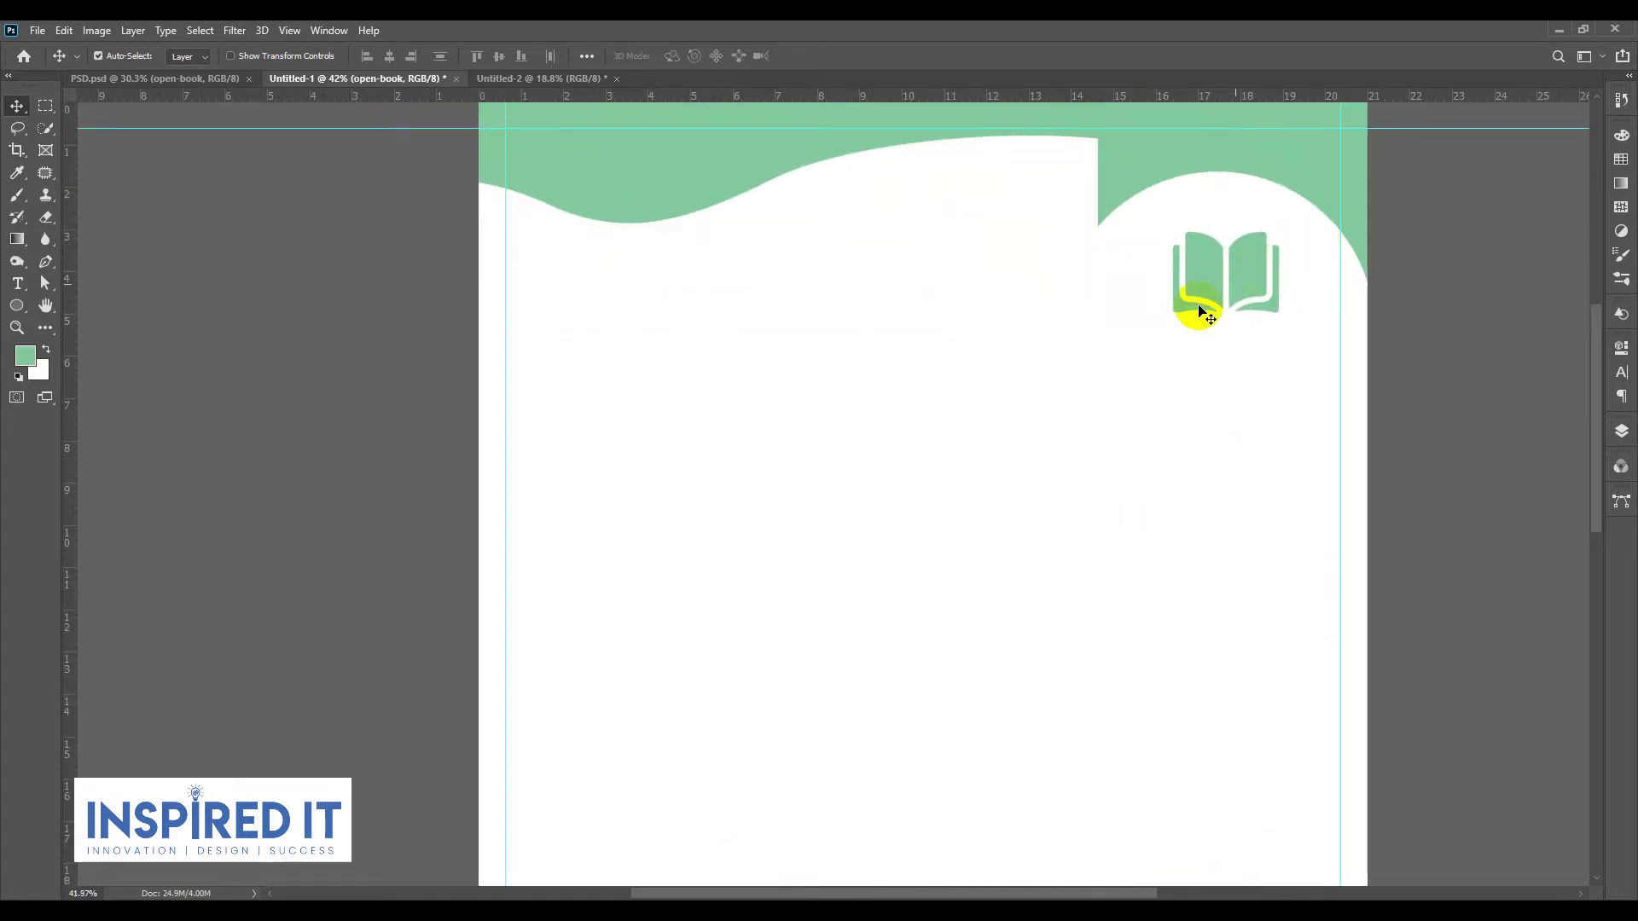
pyautogui.scroll(-3, 1199, 311)
pyautogui.scroll(3, 1243, 325)
pyautogui.moveTo(1229, 290); pyautogui.dragTo(1236, 278)
pyautogui.scroll(-3, 1298, 345)
pyautogui.scroll(-2, 1232, 384)
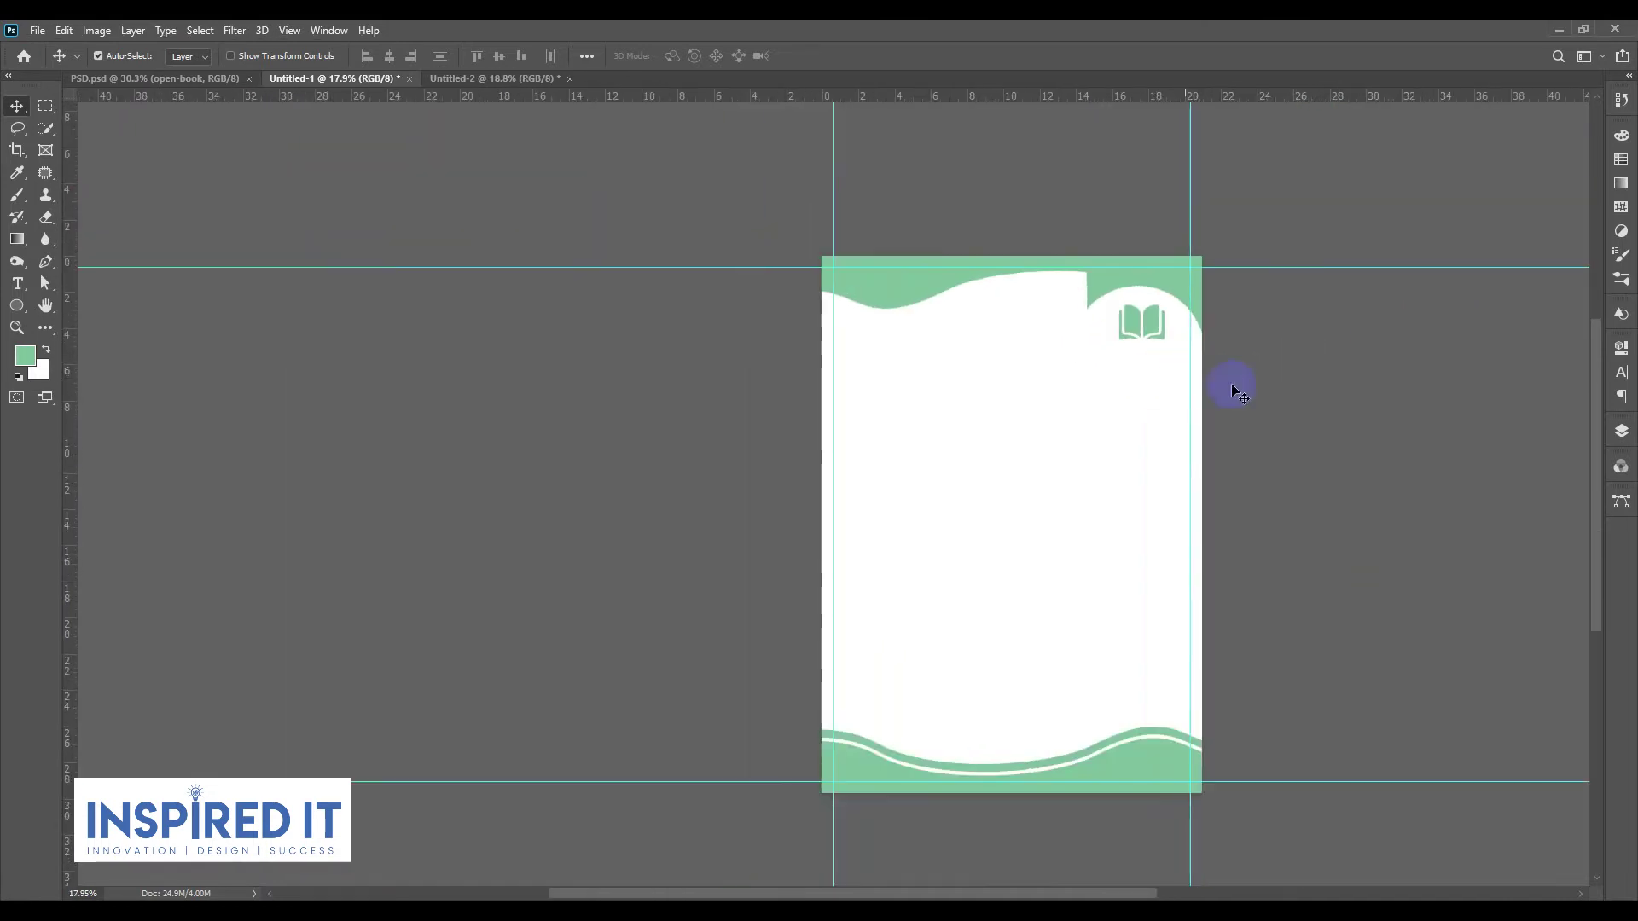
pyautogui.scroll(3, 832, 281)
pyautogui.click(874, 322)
# Step: Widen the top green wave shape to the left with Free Transform
pyautogui.hotkey('ctrl', 't')
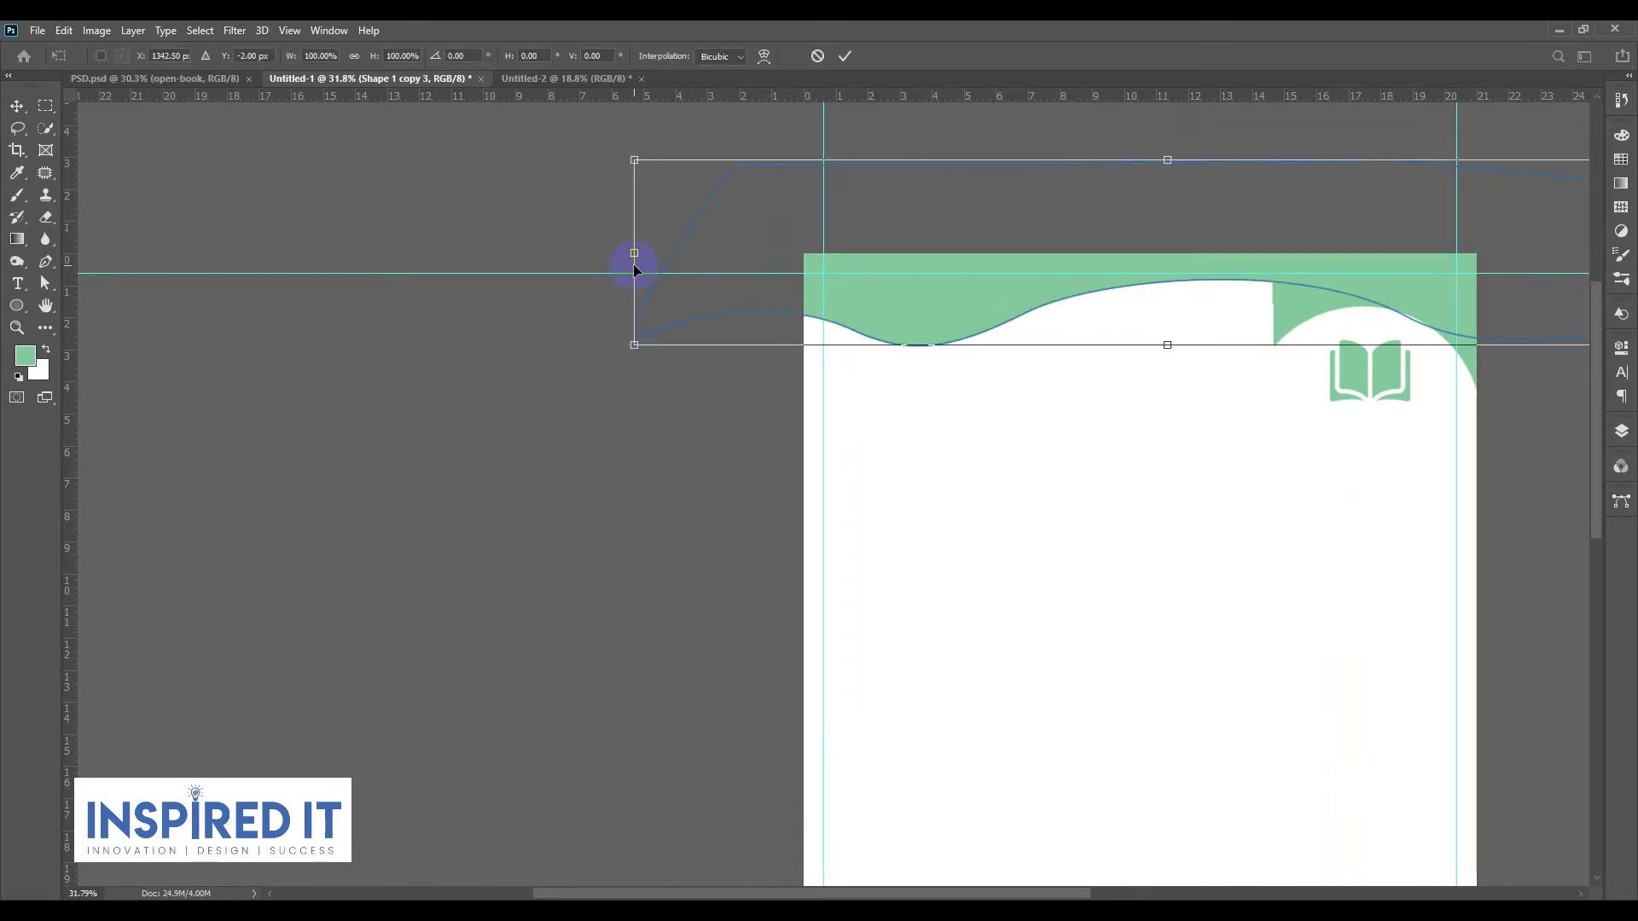
pyautogui.moveTo(634, 254); pyautogui.dragTo(541, 256)
pyautogui.press('Return')
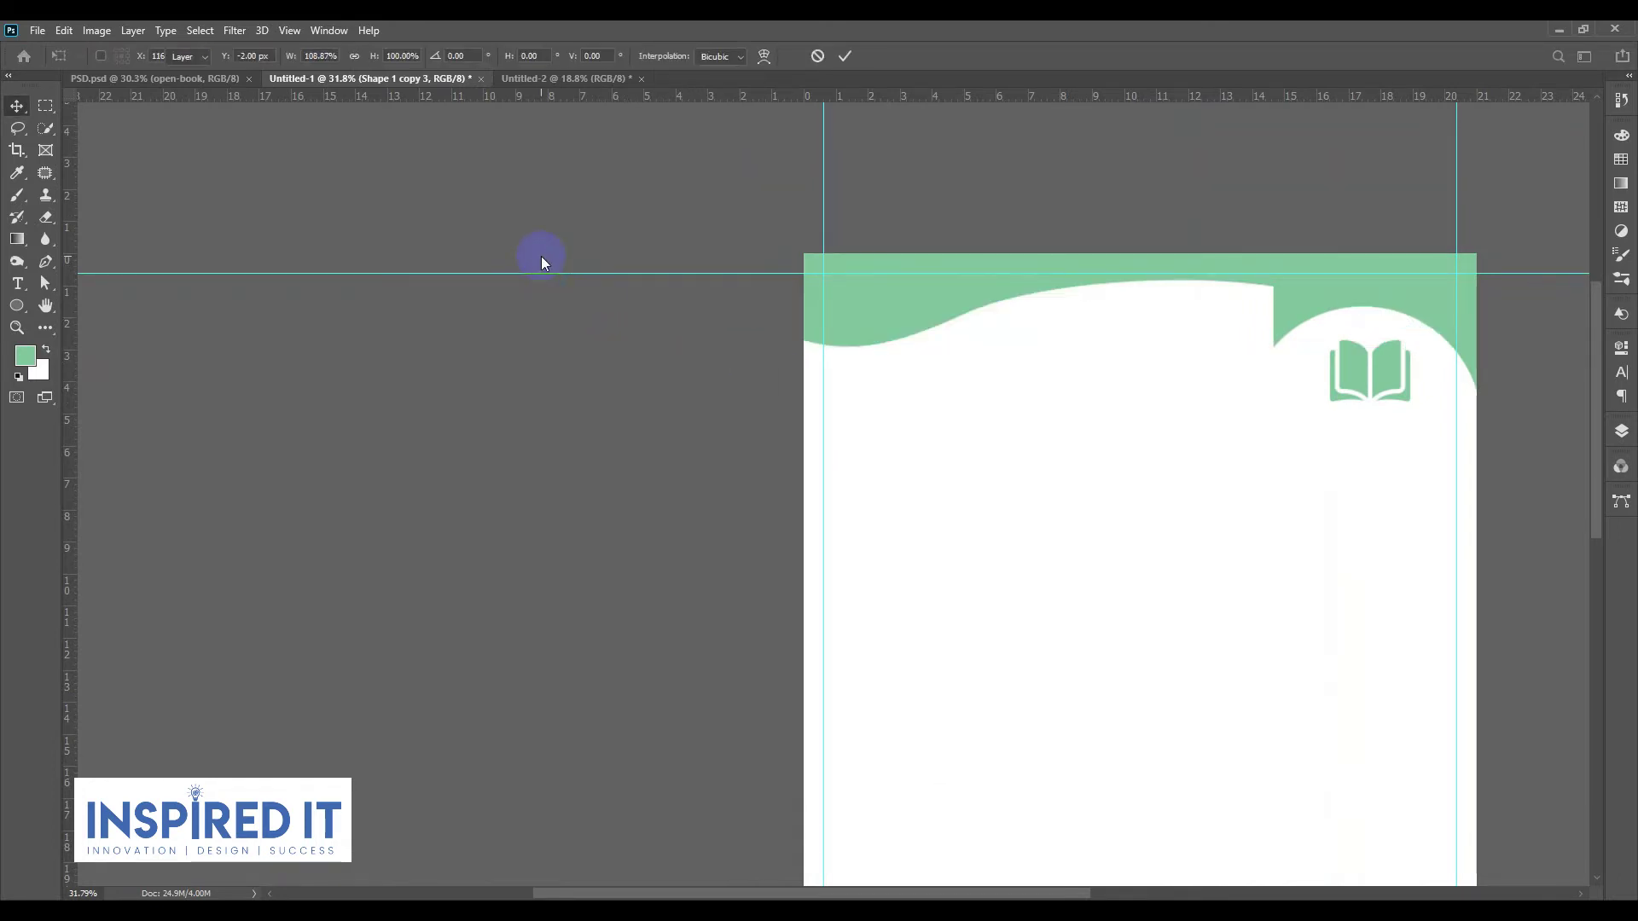
pyautogui.scroll(-3, 537, 260)
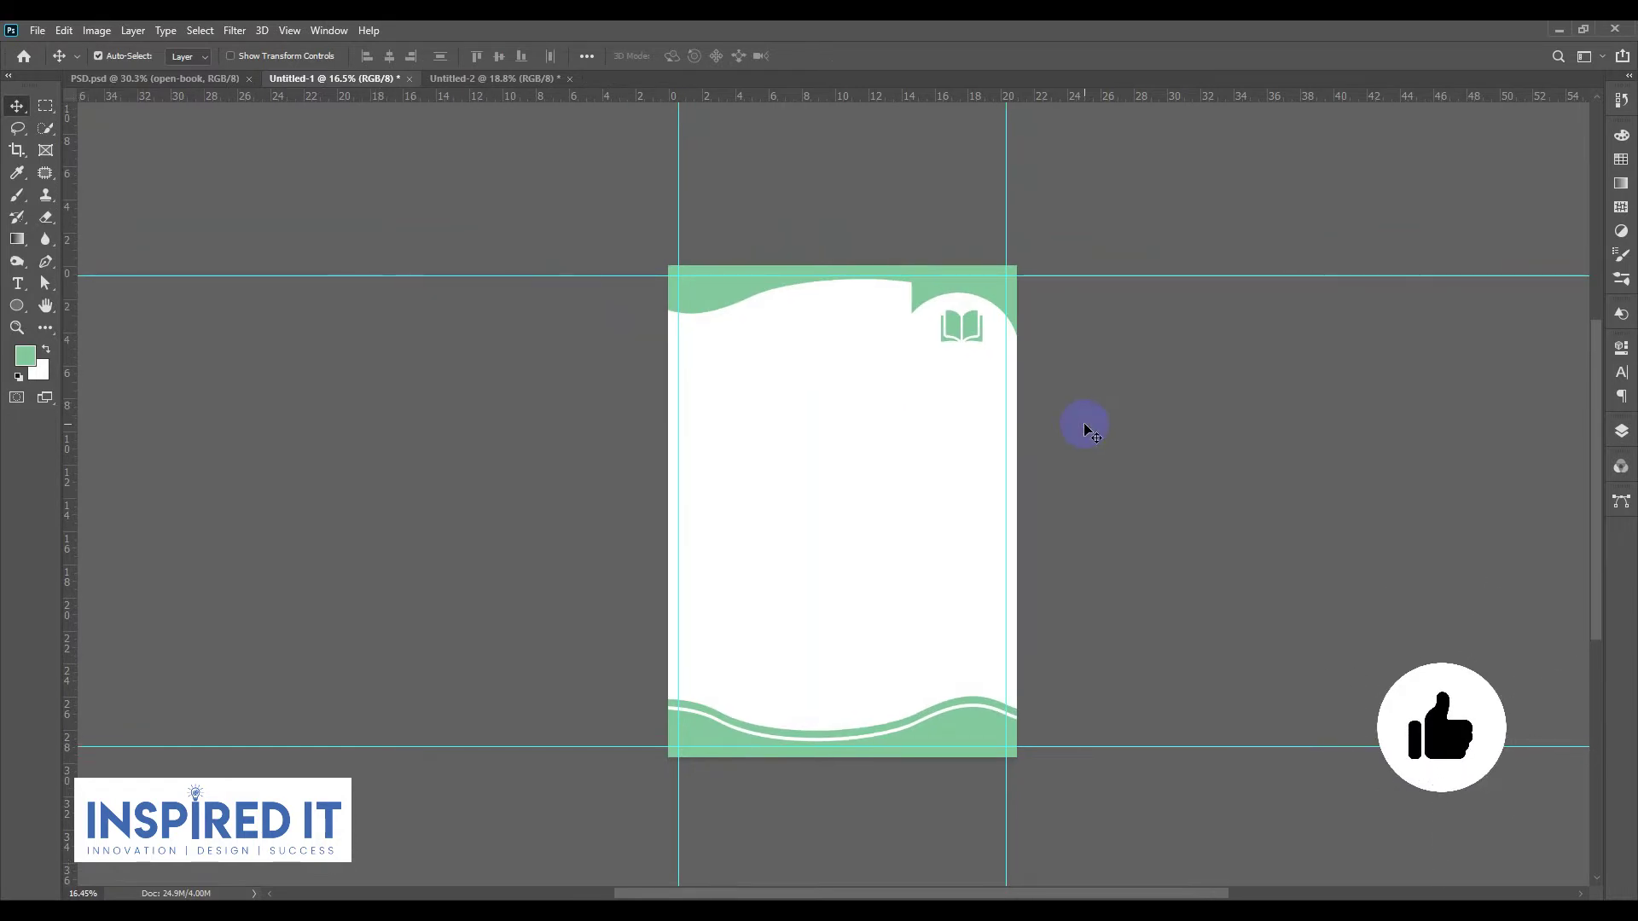
# Step: Copy the TO, name and Managing Director lines from the Notepad notes
pyautogui.moveTo(1147, 397); pyautogui.dragTo(1066, 401)
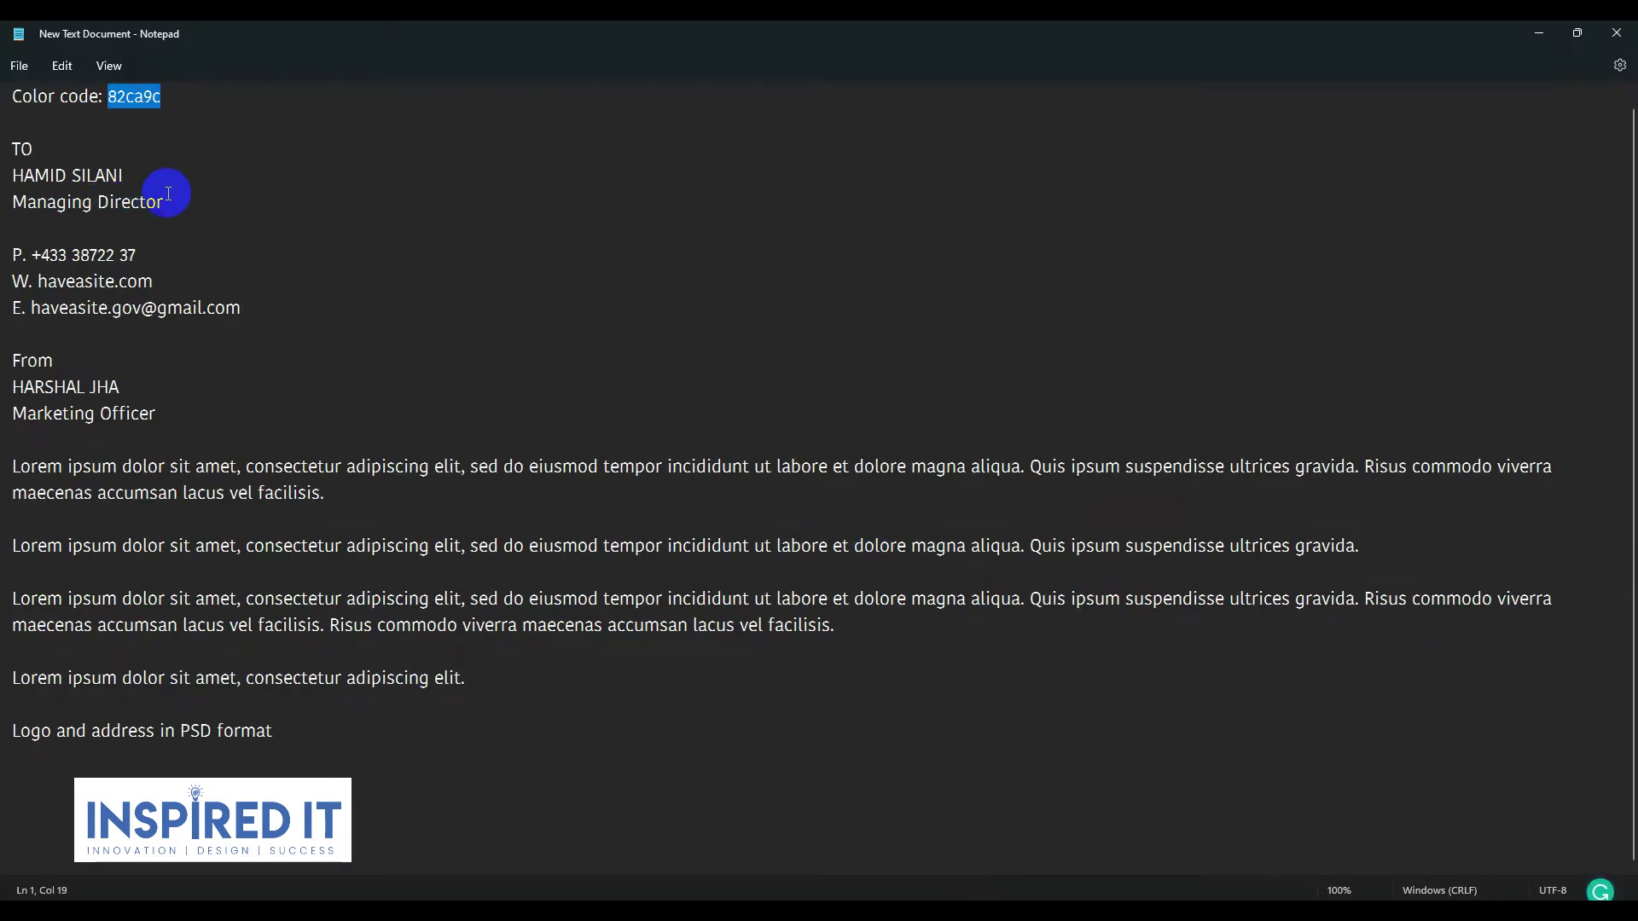
pyautogui.moveTo(164, 202); pyautogui.dragTo(2, 155)
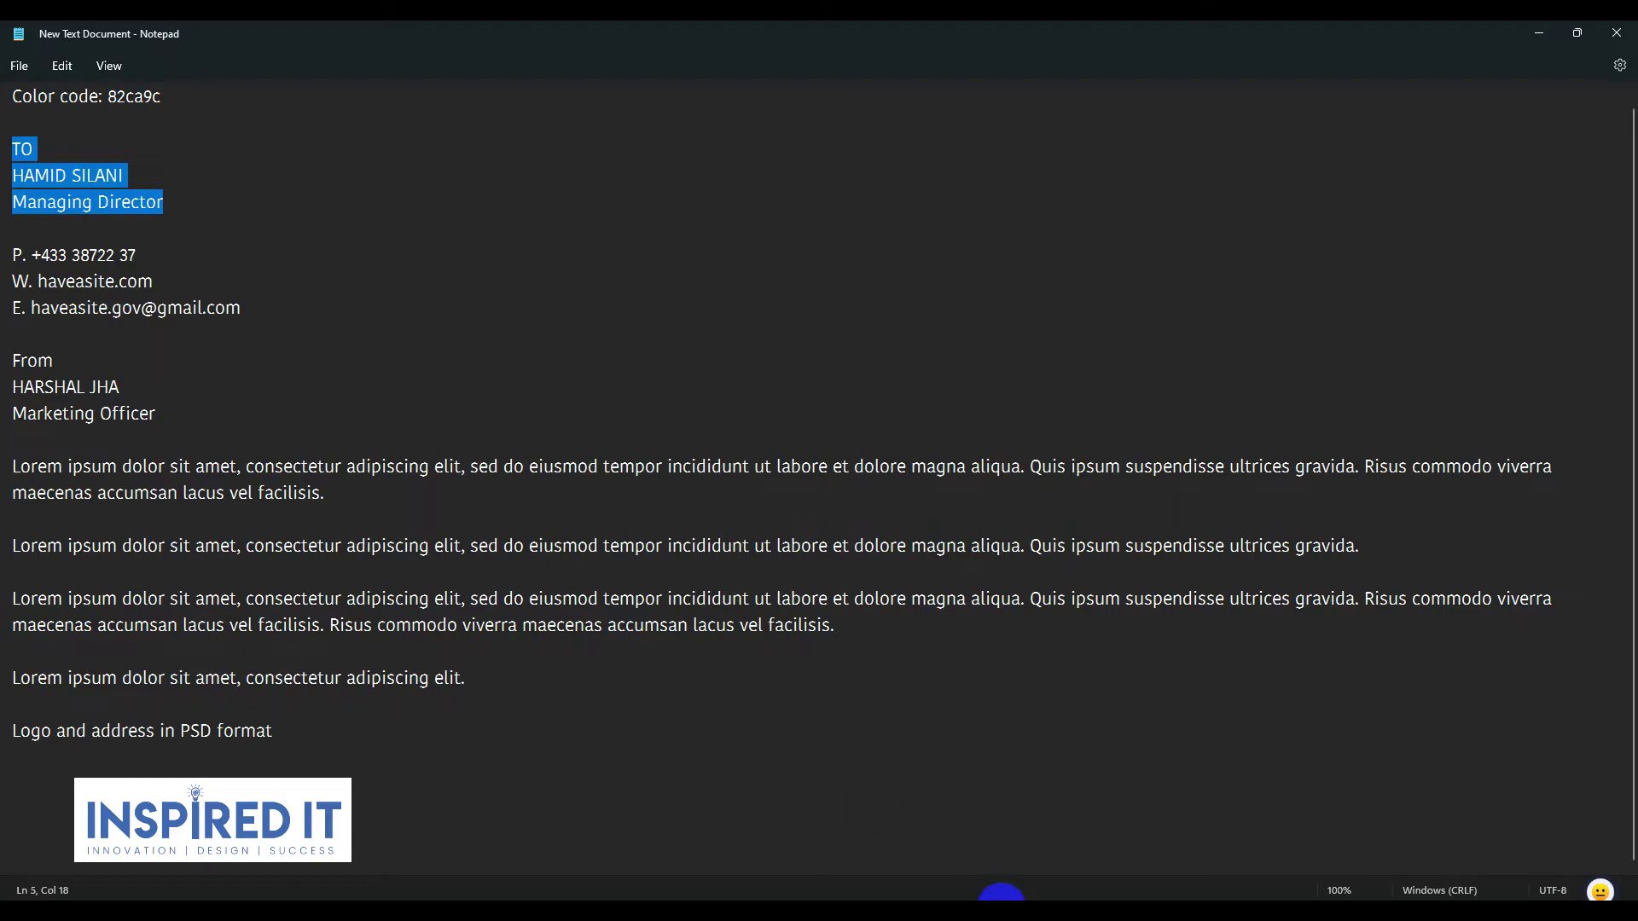
pyautogui.hotkey('alt', 'Tab')
pyautogui.press('t')
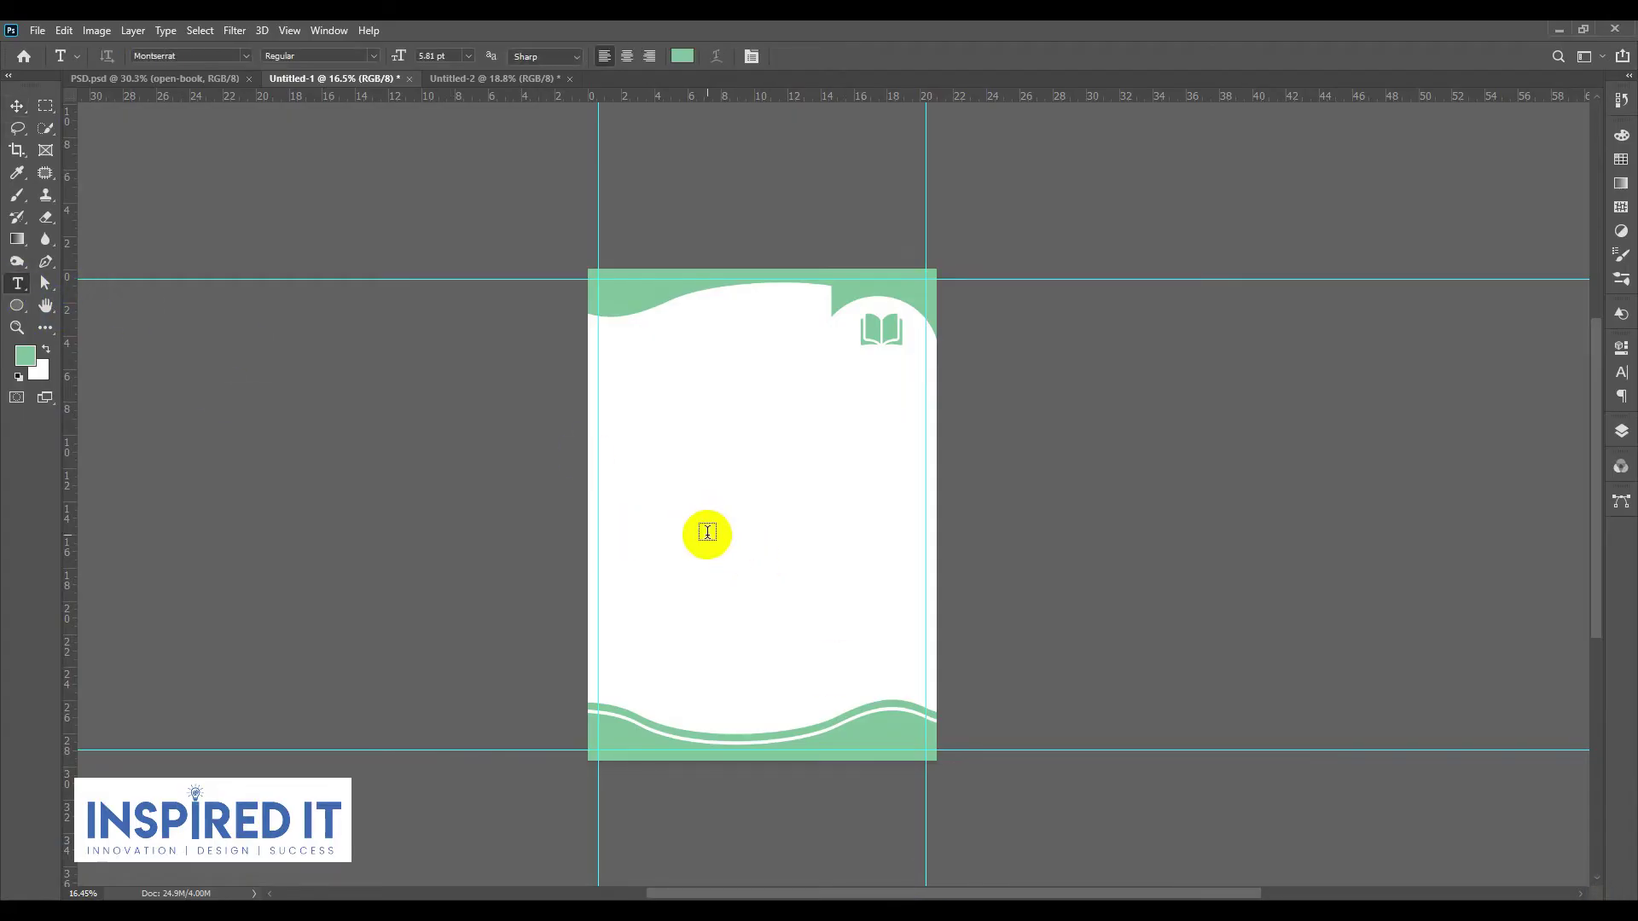
# Step: Commit the pasted recipient text and scale it up to readable size
pyautogui.click(21, 99)
pyautogui.hotkey('ctrl', 't')
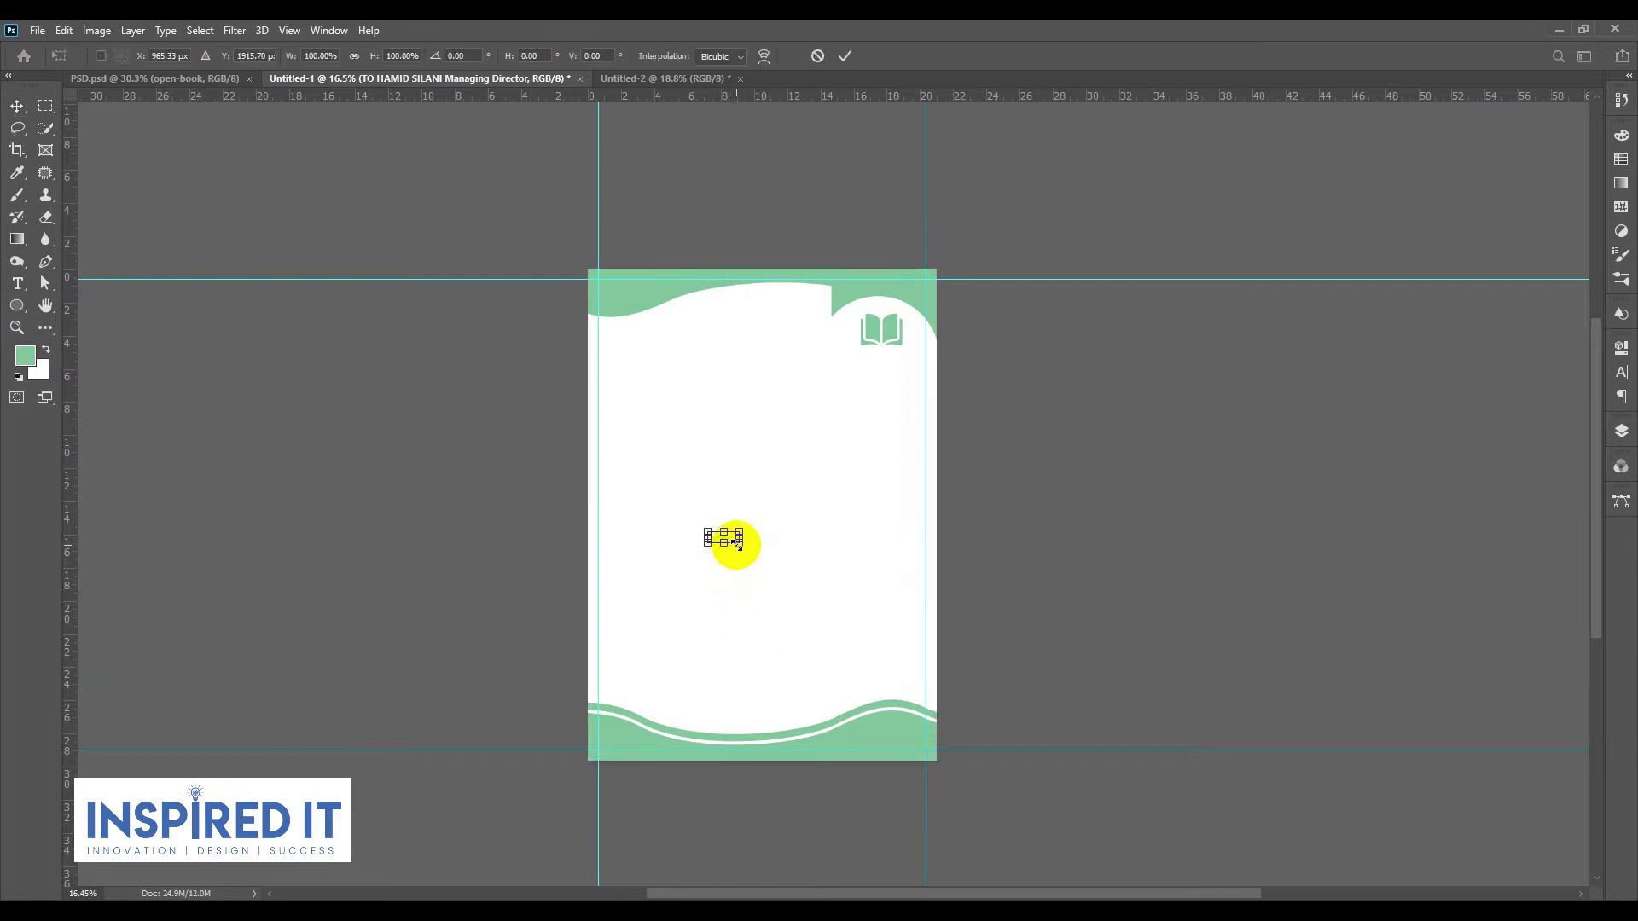
pyautogui.moveTo(736, 544); pyautogui.dragTo(785, 580)
pyautogui.press('Return')
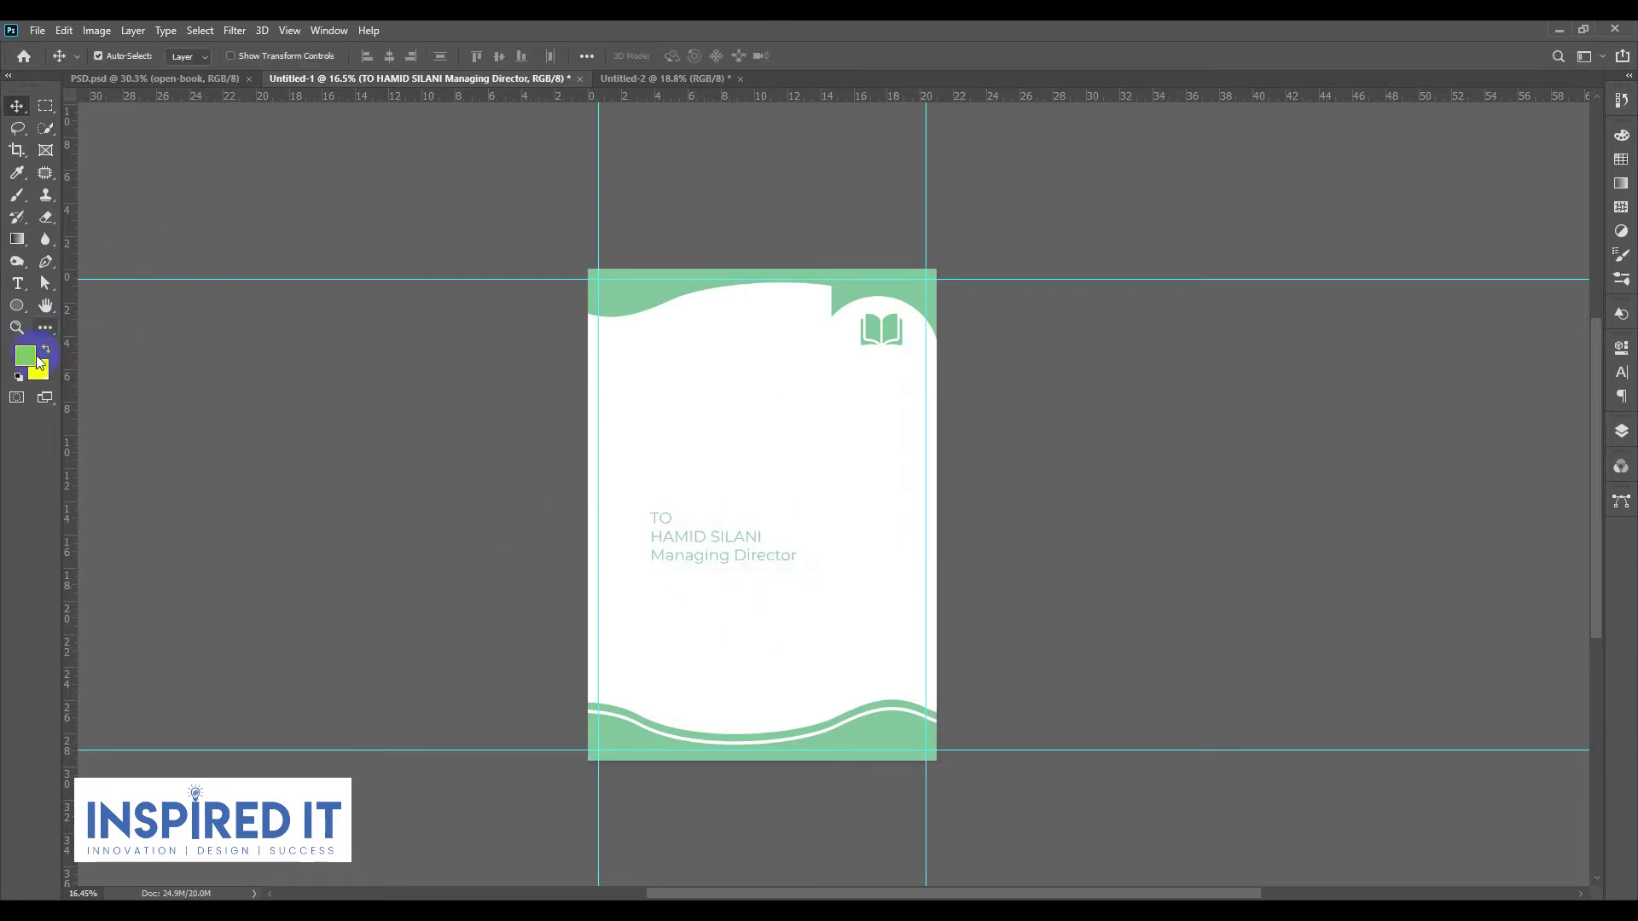
# Step: Alt-drag a duplicate of the recipient block up and to the left
pyautogui.scroll(3, 640, 559)
pyautogui.scroll(-1, 640, 559)
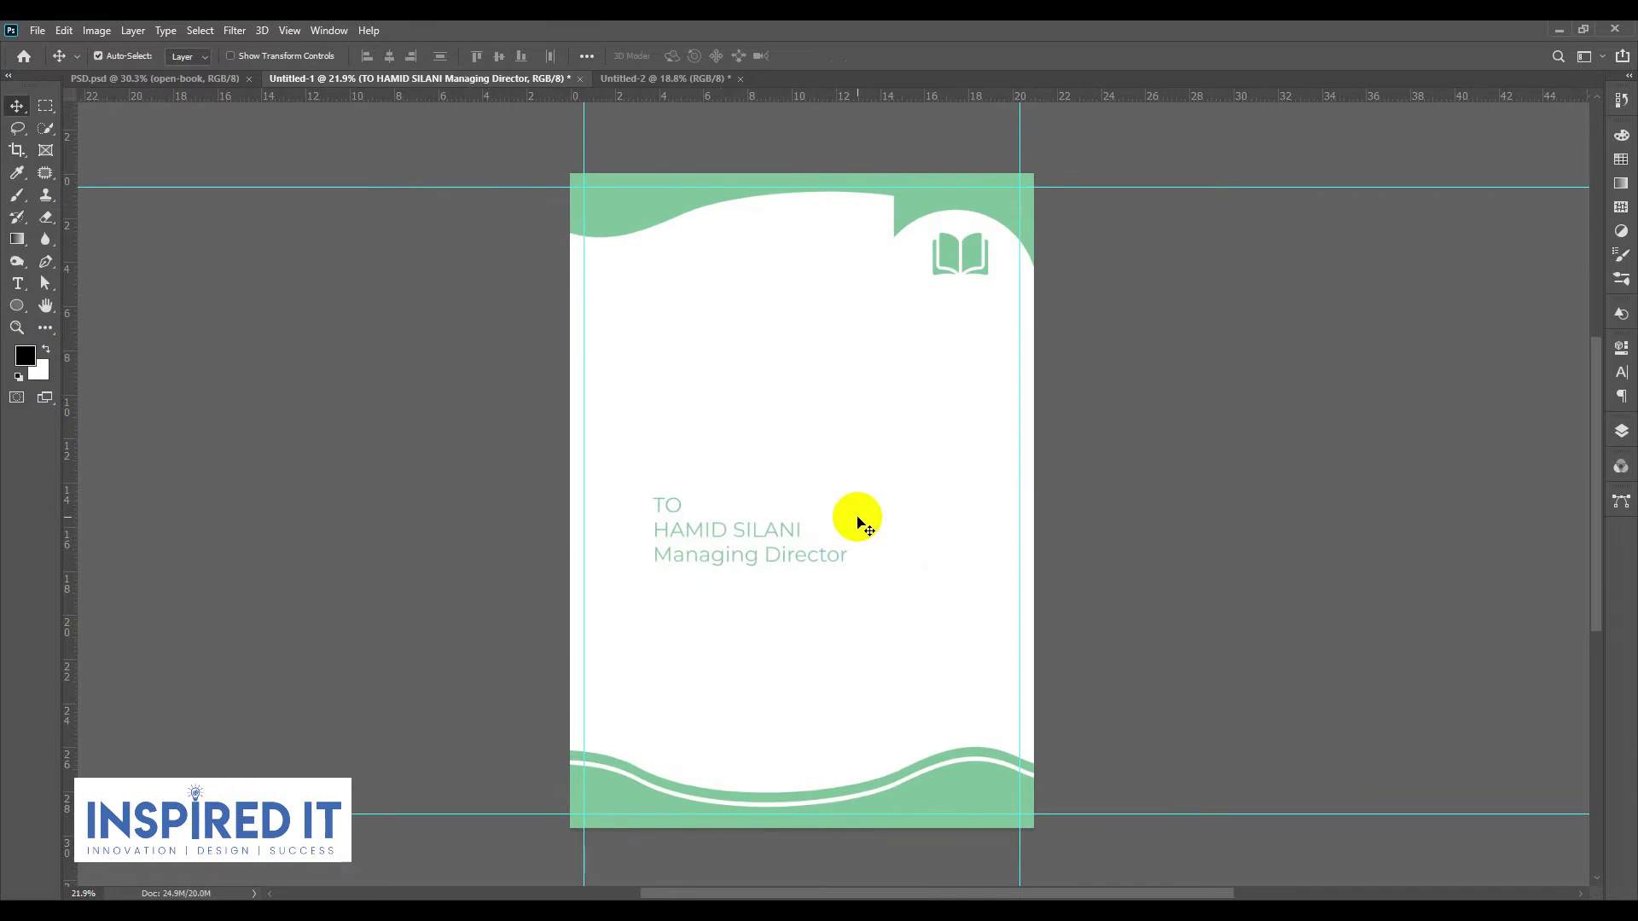
pyautogui.moveTo(684, 536); pyautogui.dragTo(657, 378)
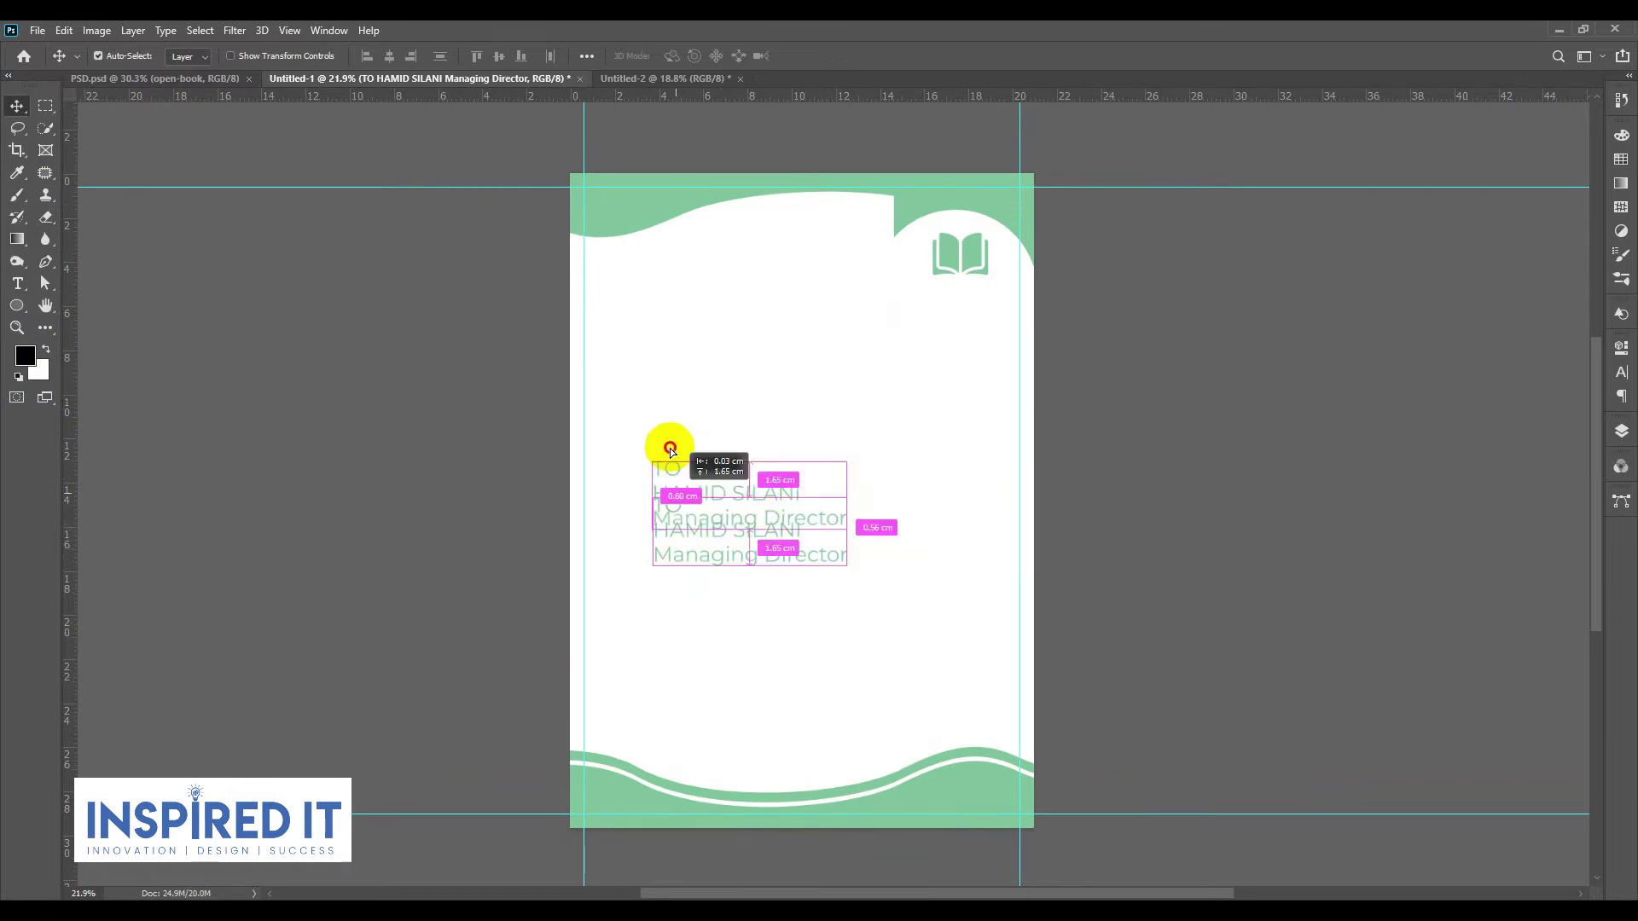
# Step: Trim the duplicate block down to just the TO line
pyautogui.scroll(3, 658, 377)
pyautogui.doubleClick(768, 397)
pyautogui.moveTo(914, 413); pyautogui.dragTo(667, 324)
pyautogui.press('BackSpace')
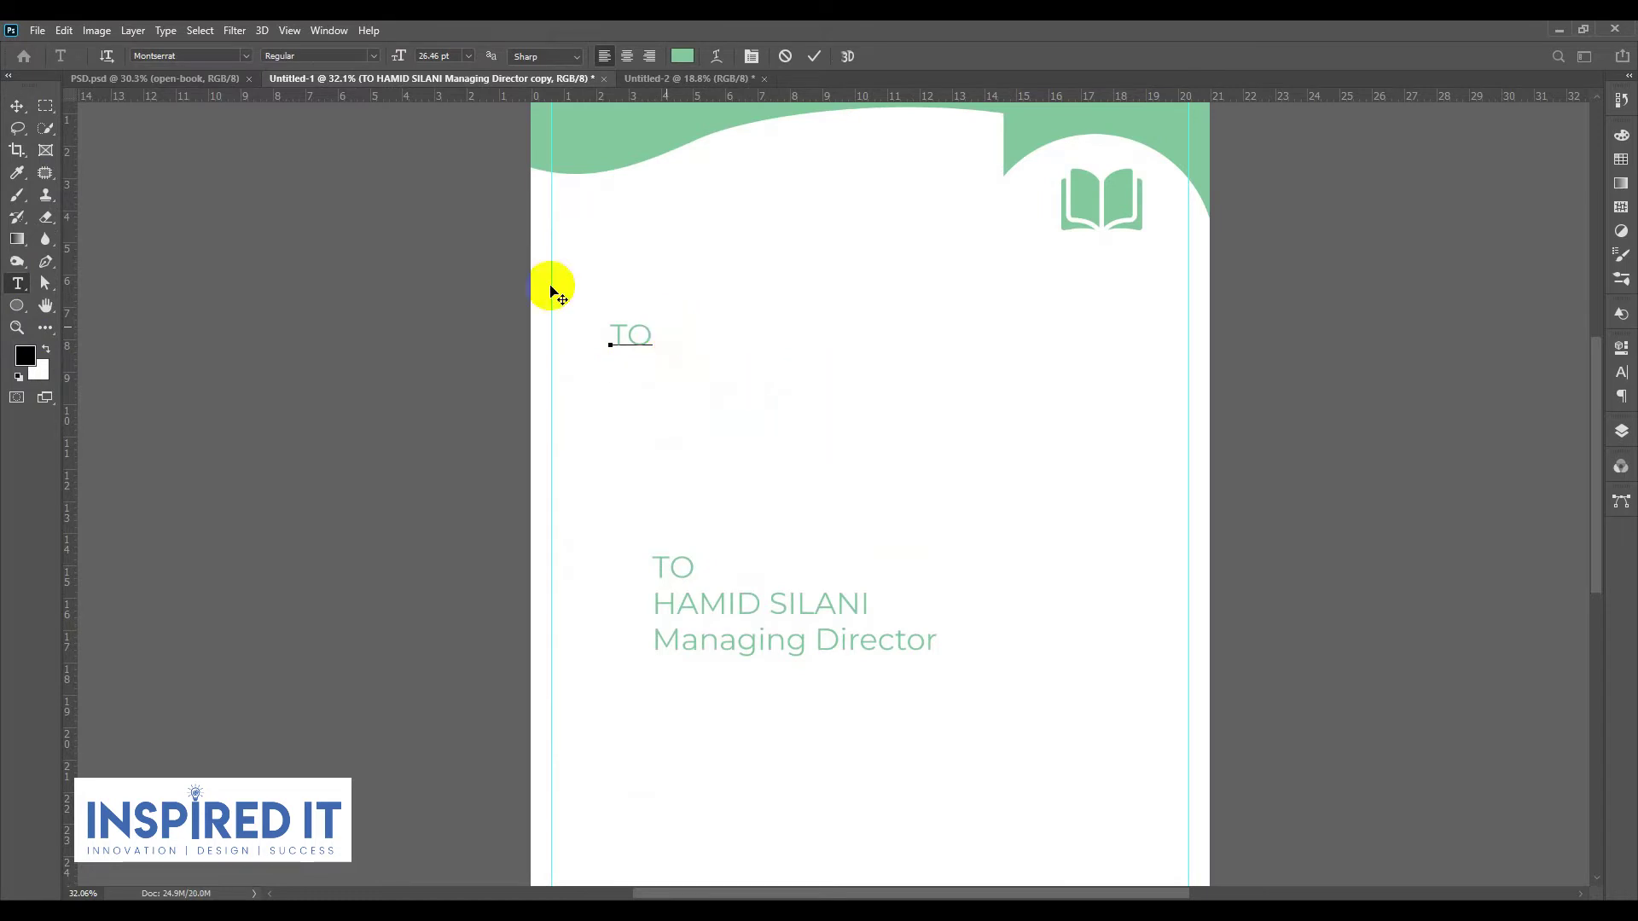
pyautogui.click(17, 106)
# Step: Alt-drag a copy of the TO line just below it
pyautogui.scroll(2, 647, 345)
pyautogui.scroll(1, 647, 345)
pyautogui.moveTo(643, 332); pyautogui.dragTo(651, 382)
pyautogui.doubleClick(650, 382)
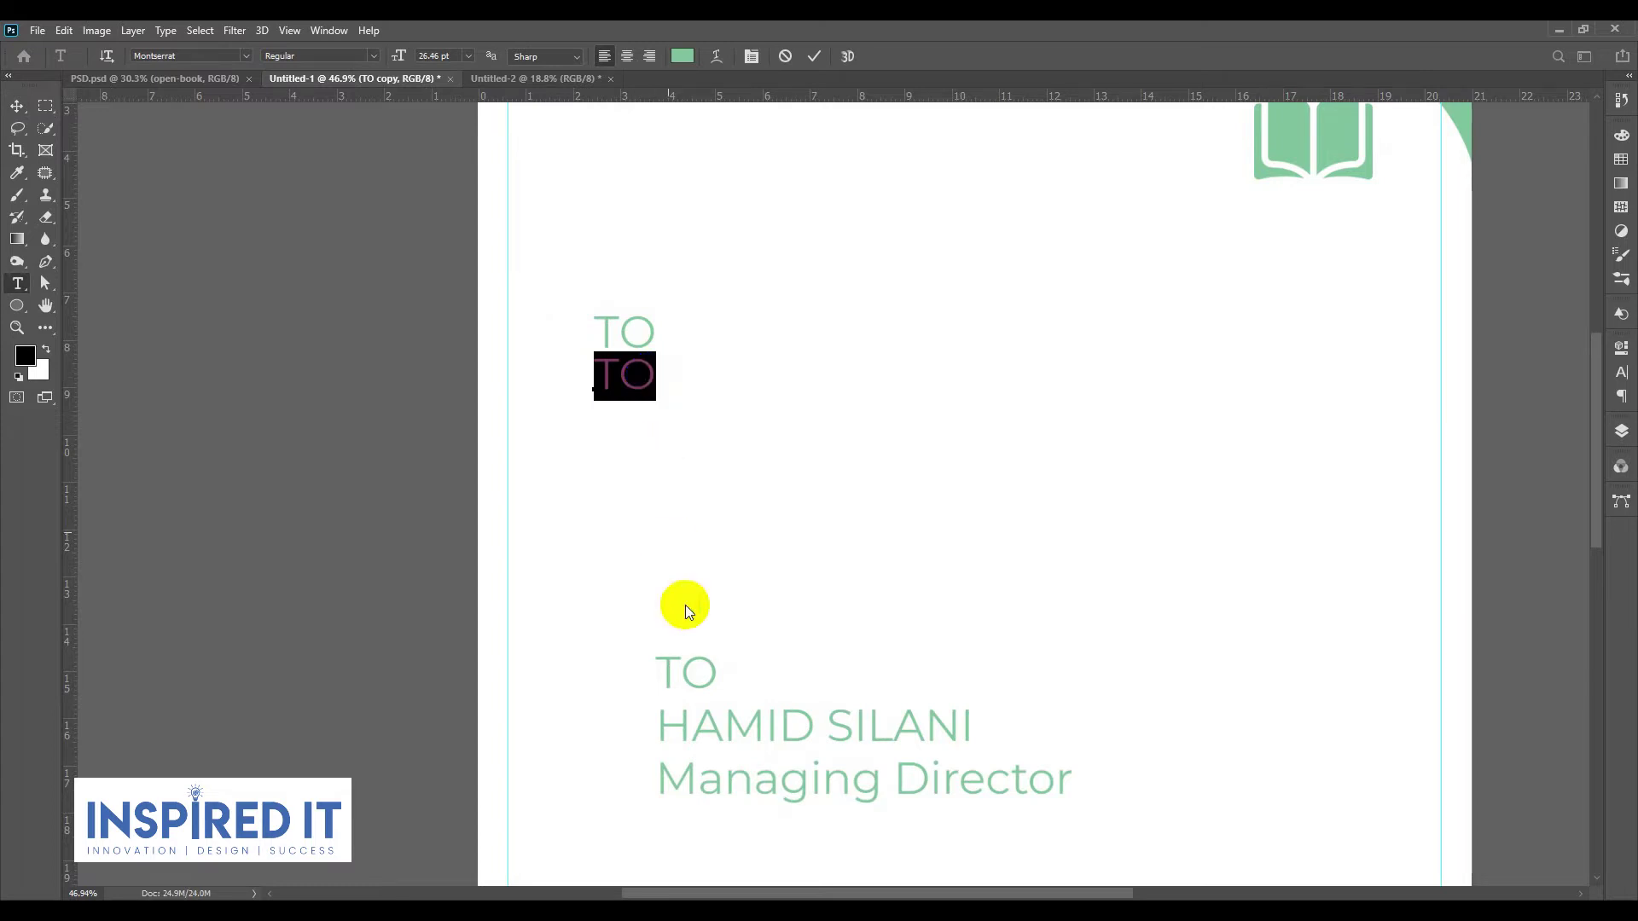
# Step: Replace the second TO with the recipient's name copied from the original block
pyautogui.click(713, 731)
pyautogui.hotkey('ctrl', 'a')
pyautogui.moveTo(652, 728); pyautogui.dragTo(963, 732)
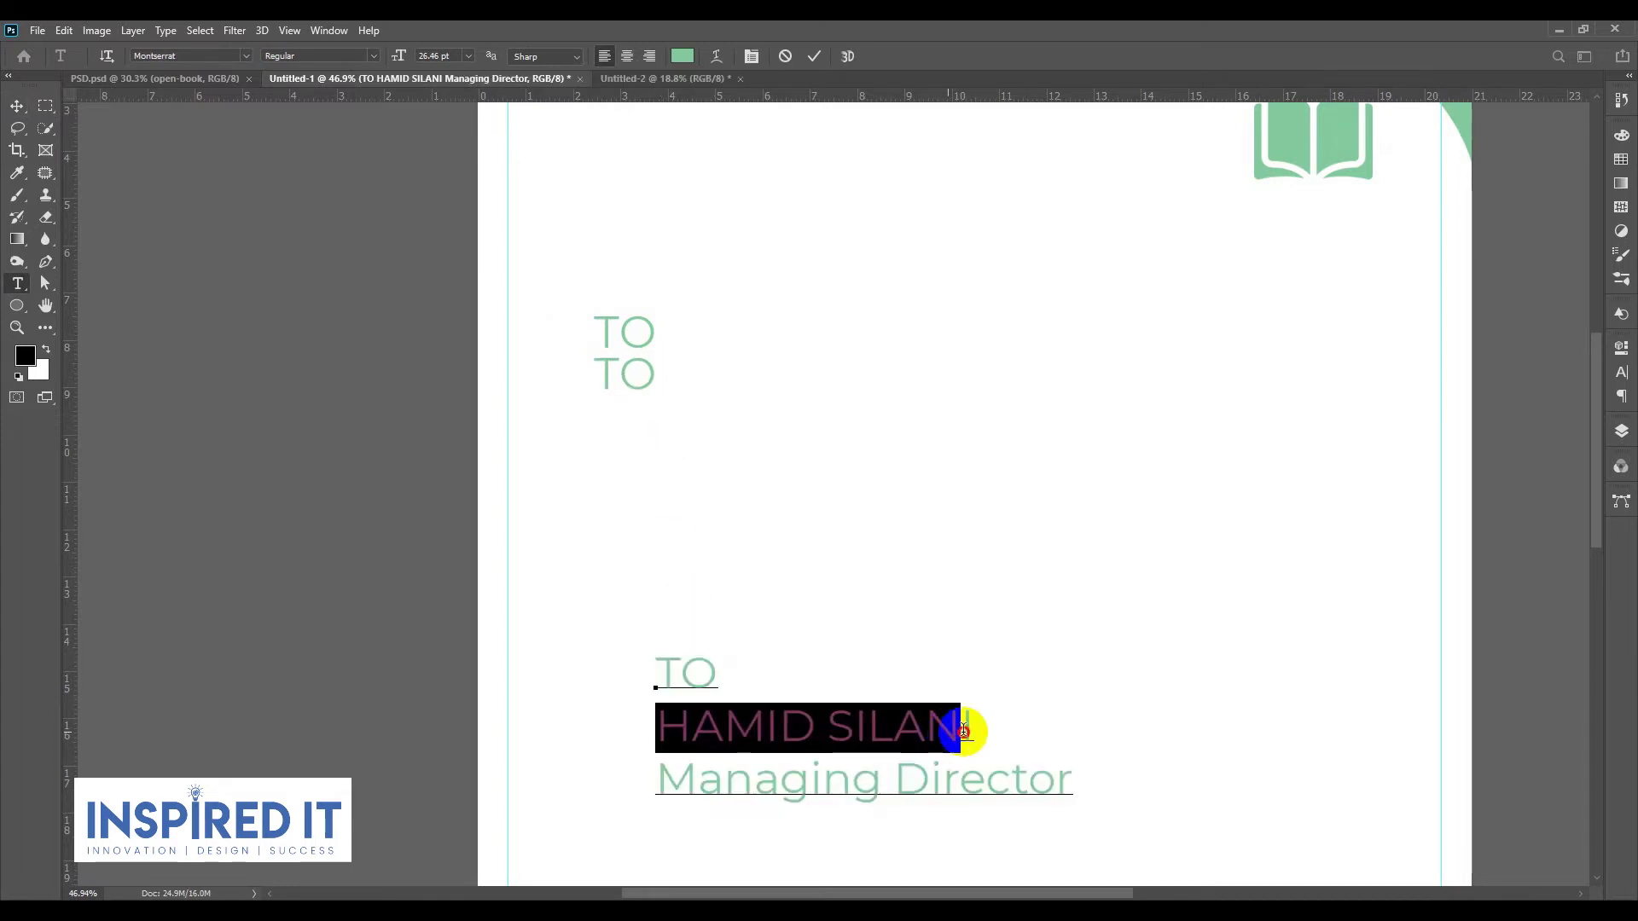
pyautogui.click(17, 105)
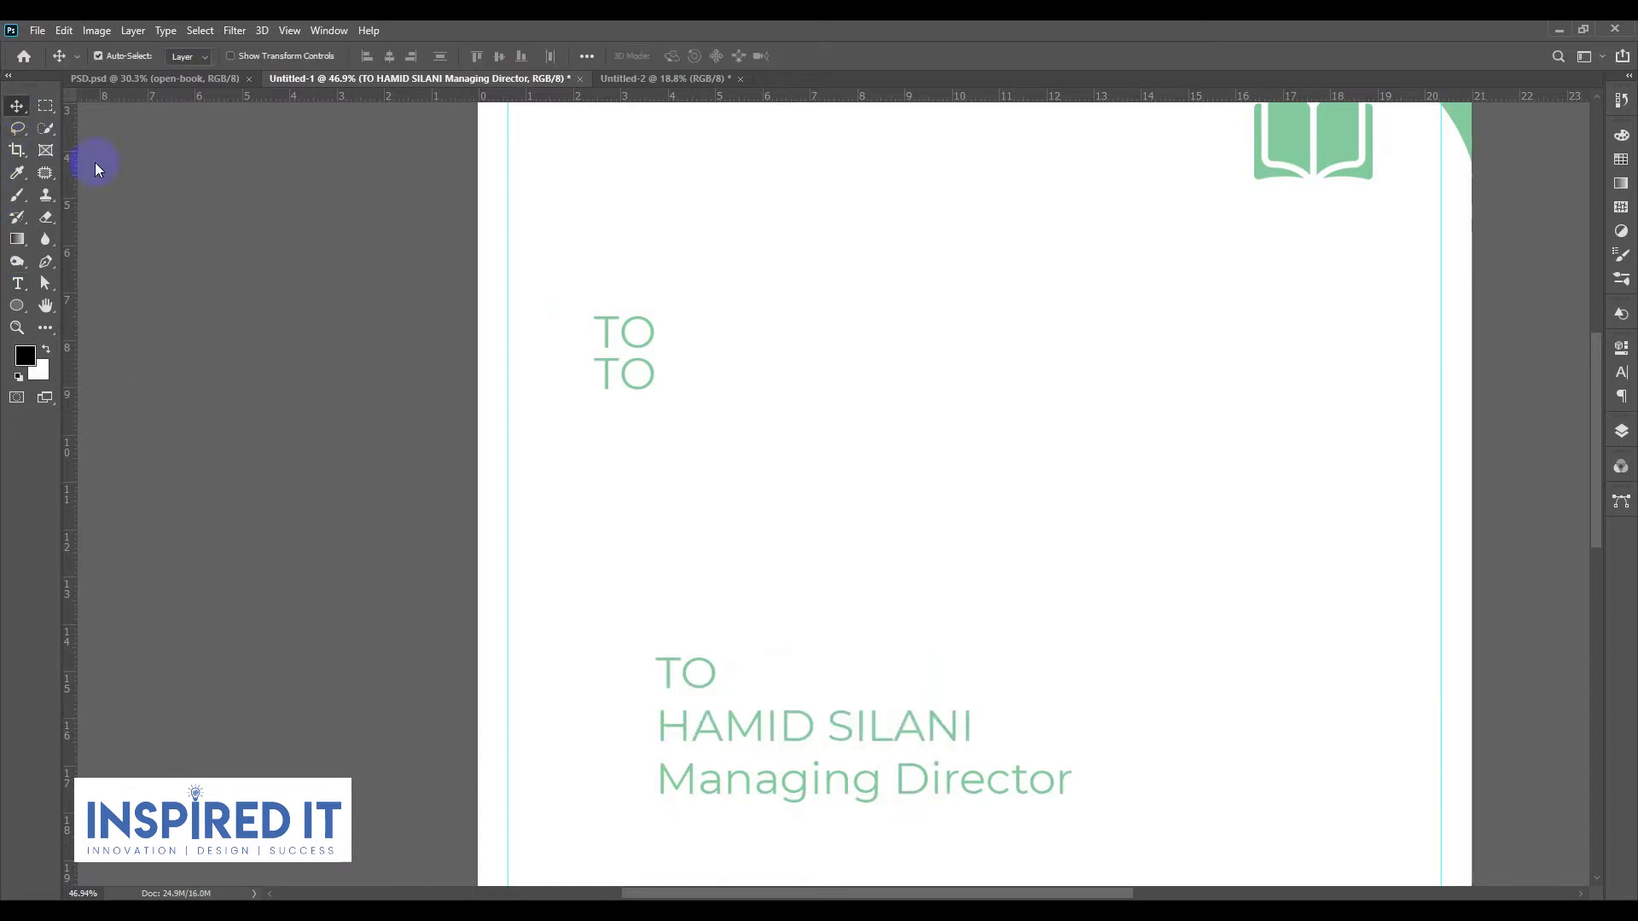
pyautogui.doubleClick(636, 378)
pyautogui.hotkey('ctrl', 'v')
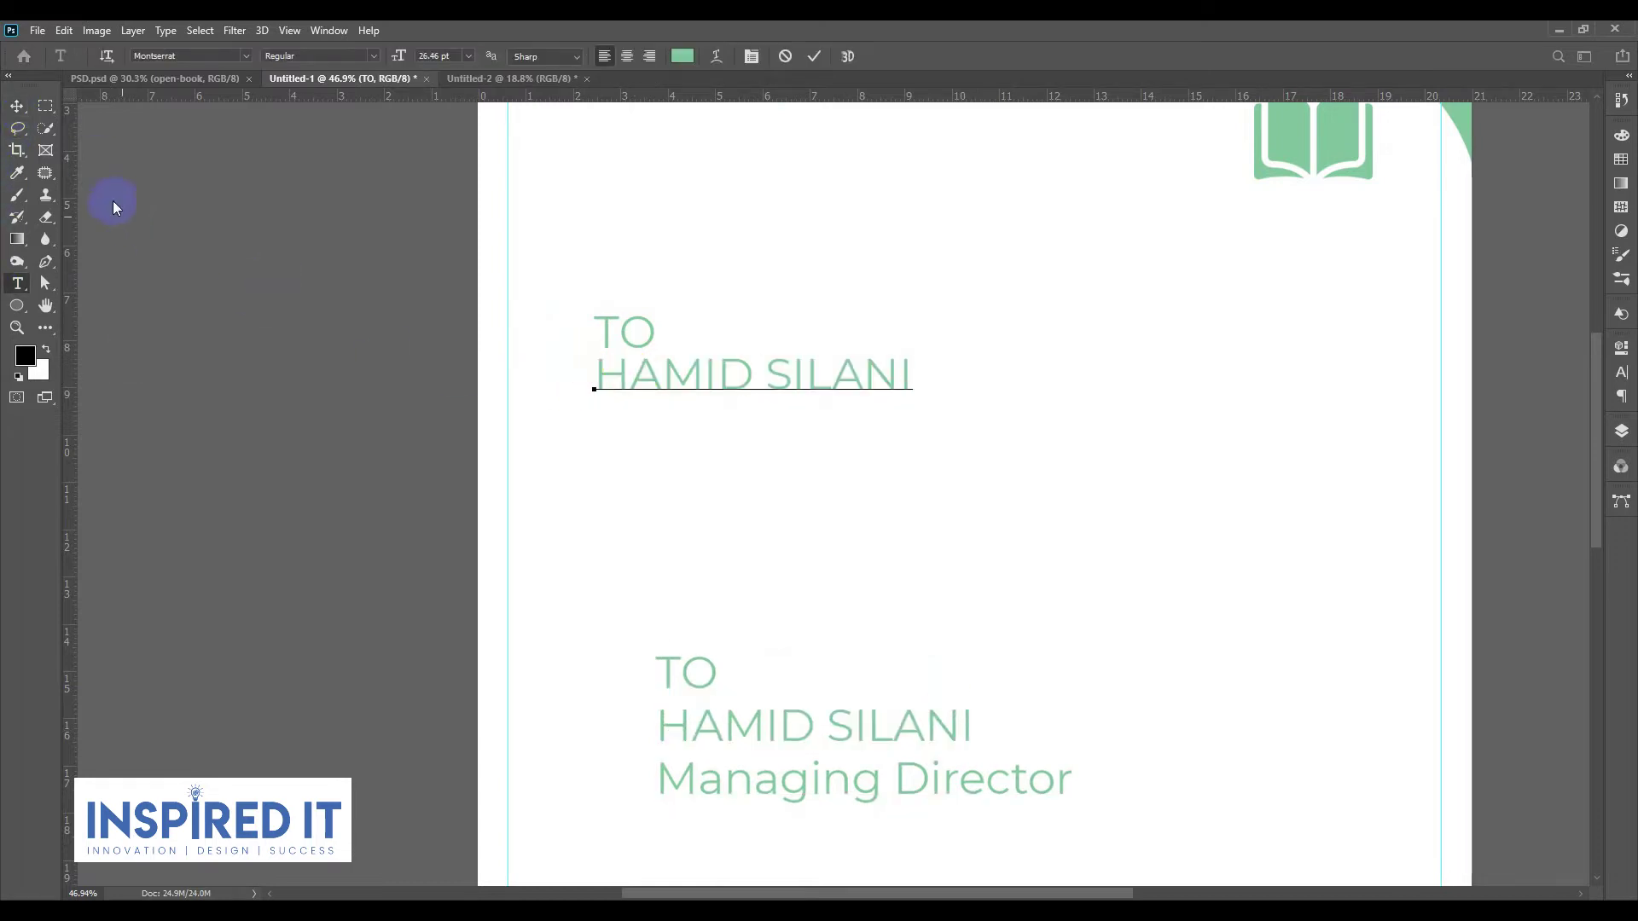
pyautogui.click(17, 105)
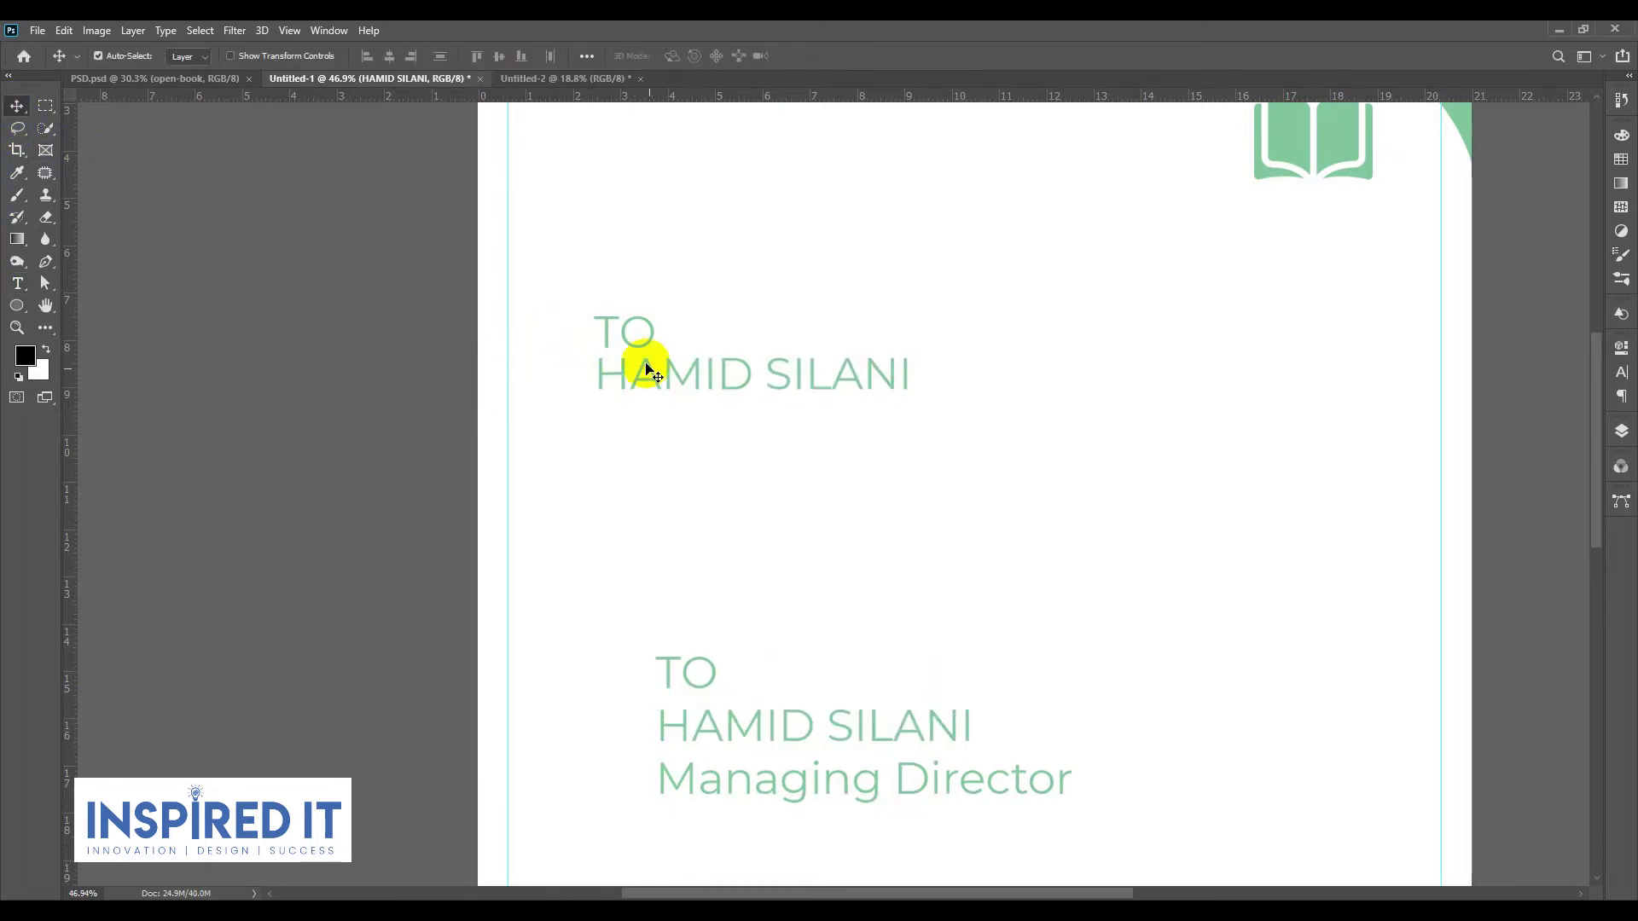
# Step: Lower the TO and name lines' font size to 15.46 pt in the Character panel
pyautogui.scroll(3, 657, 332)
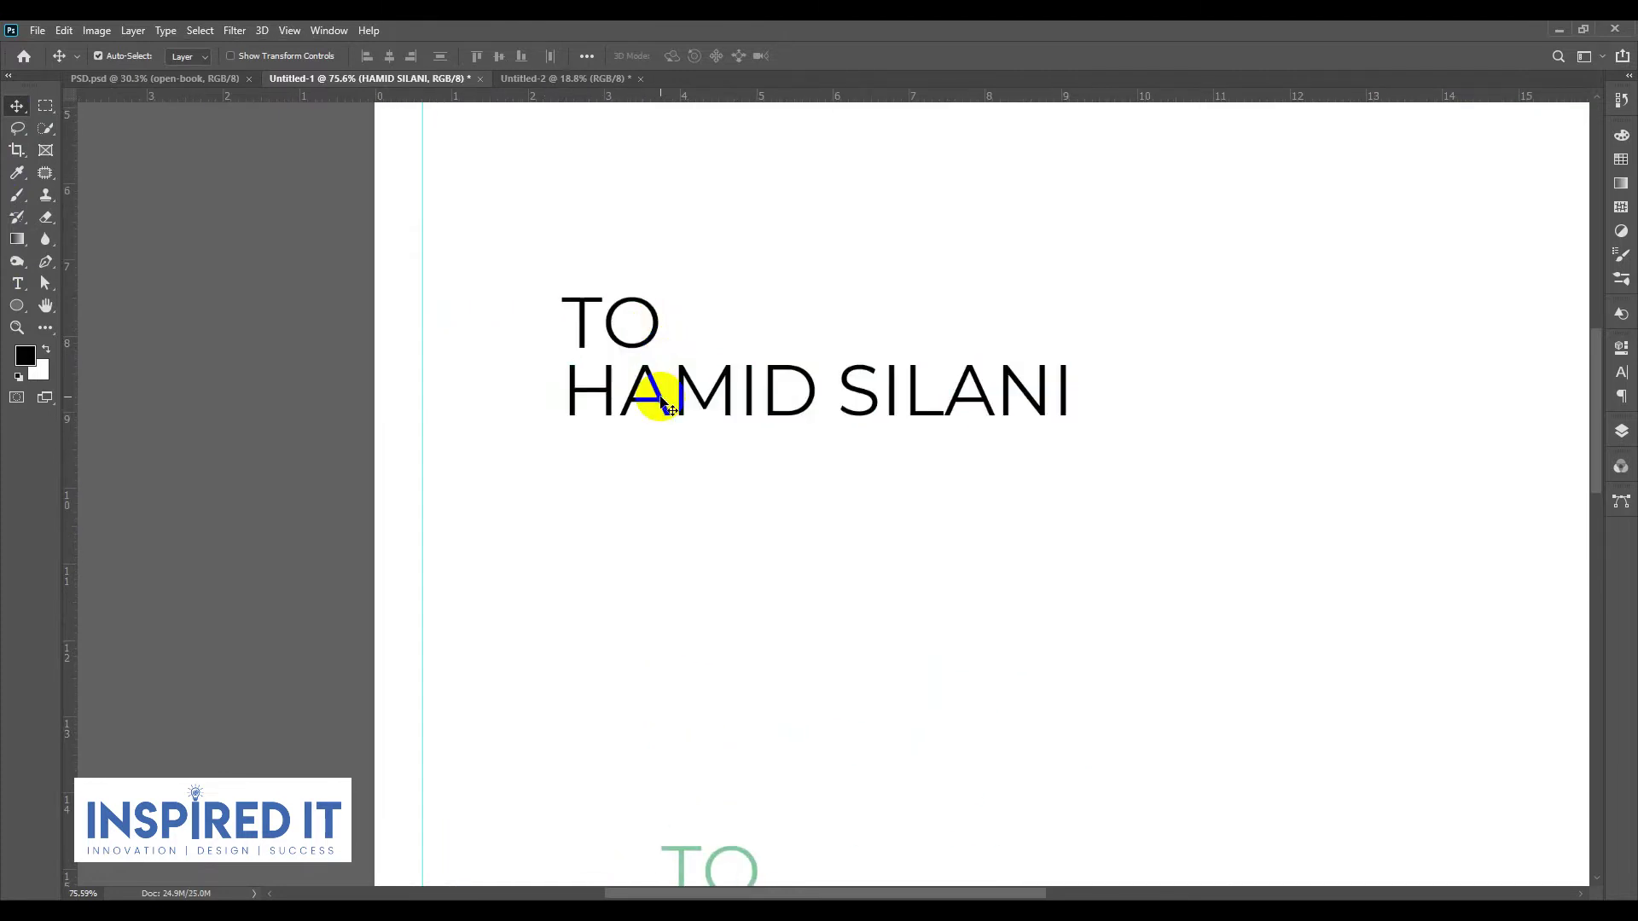
pyautogui.scroll(-5, 658, 391)
pyautogui.scroll(5, 648, 333)
pyautogui.click(694, 321)
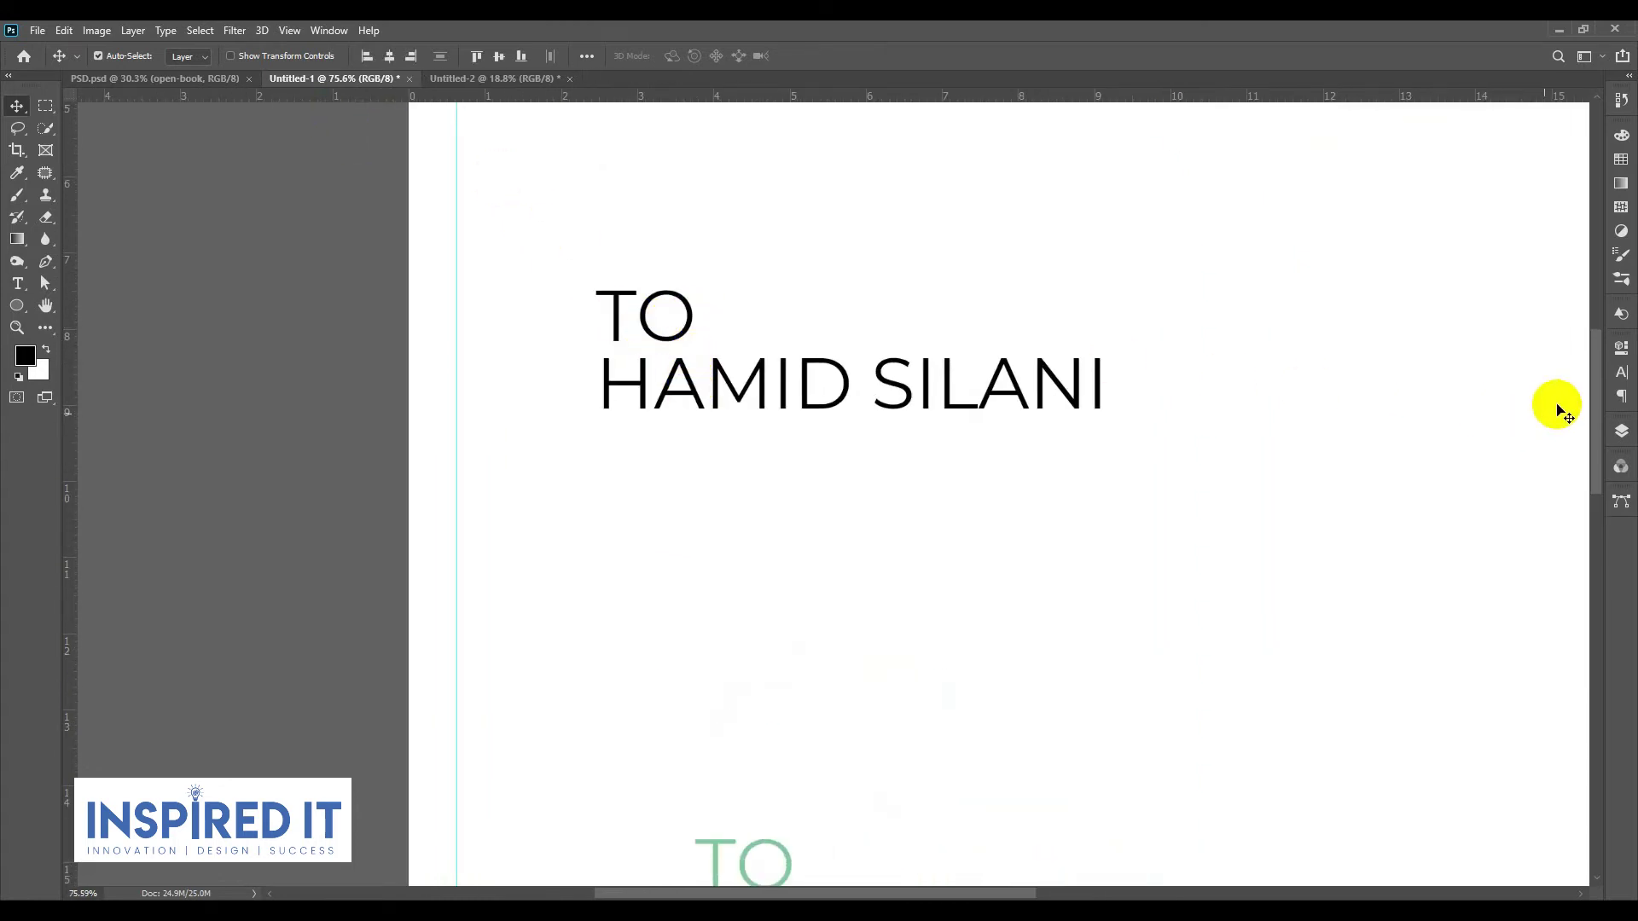
pyautogui.click(1621, 373)
pyautogui.scroll(-4, 1478, 385)
pyautogui.scroll(-1, 1484, 383)
pyautogui.scroll(-1, 1483, 384)
pyautogui.scroll(-1, 1486, 390)
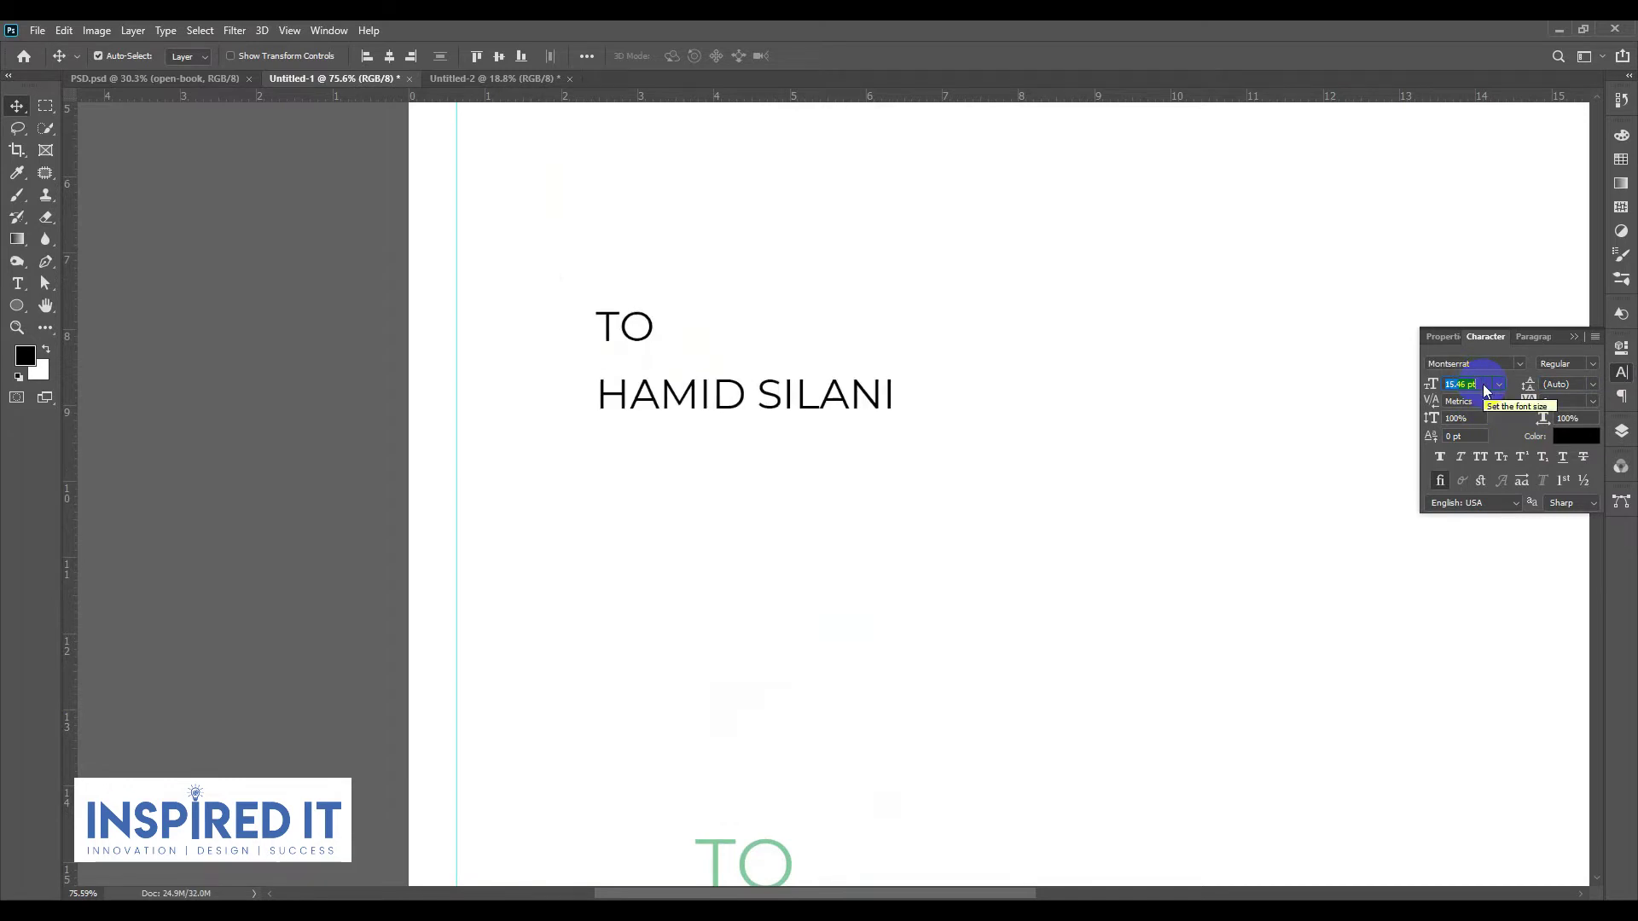
pyautogui.click(1618, 380)
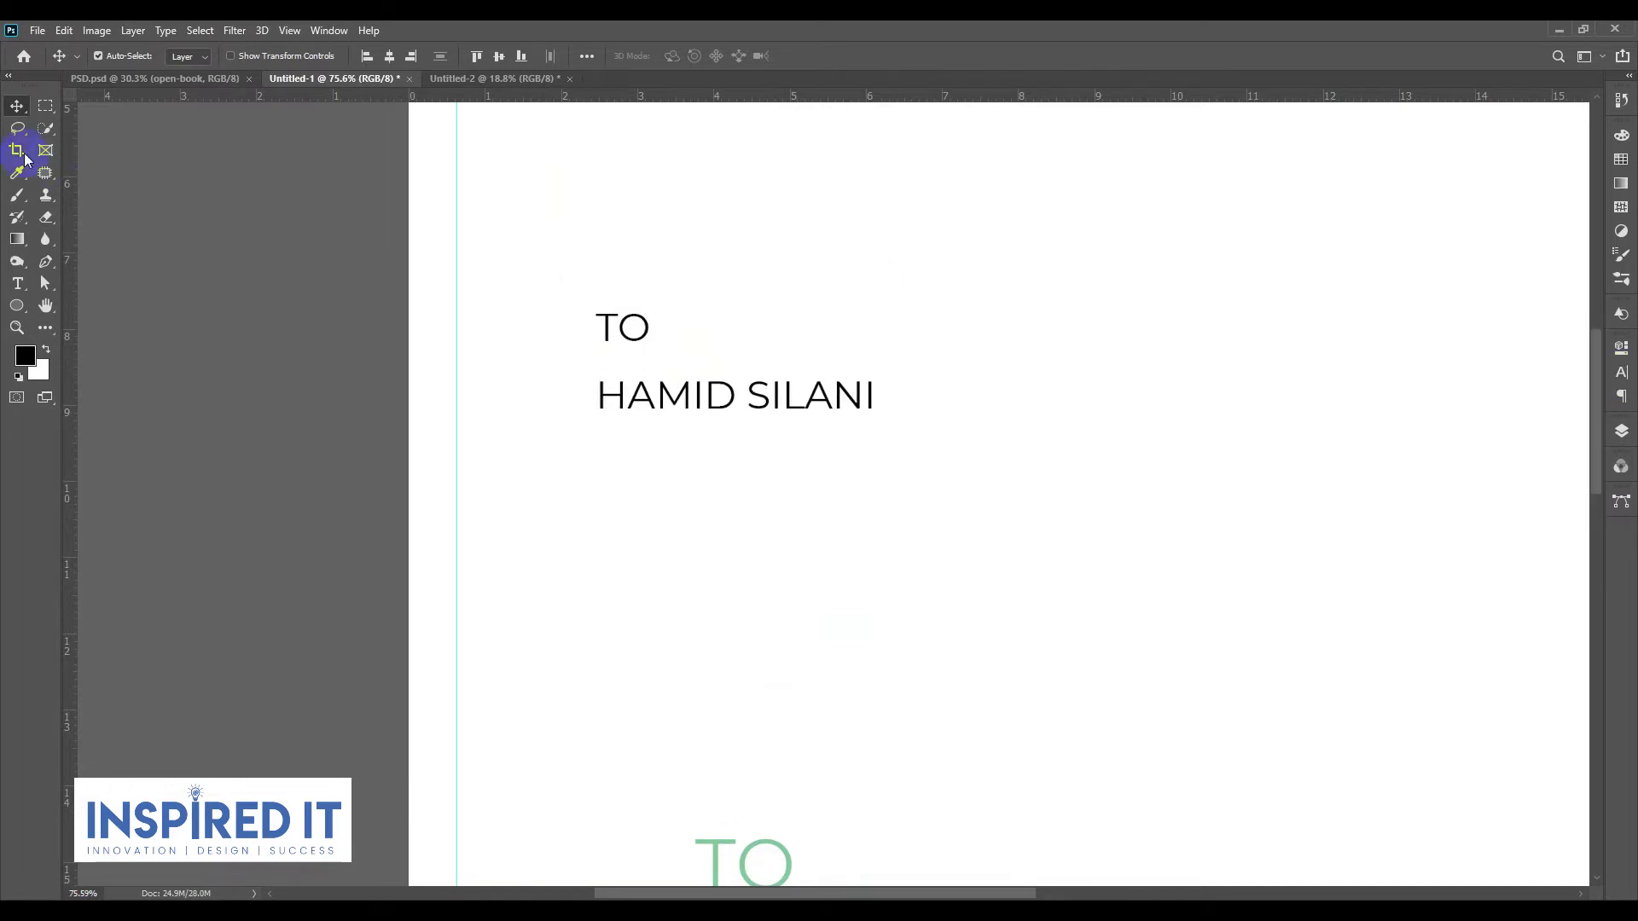
# Step: Move the name line up closer to TO and make it SemiBold
pyautogui.scroll(4, 640, 424)
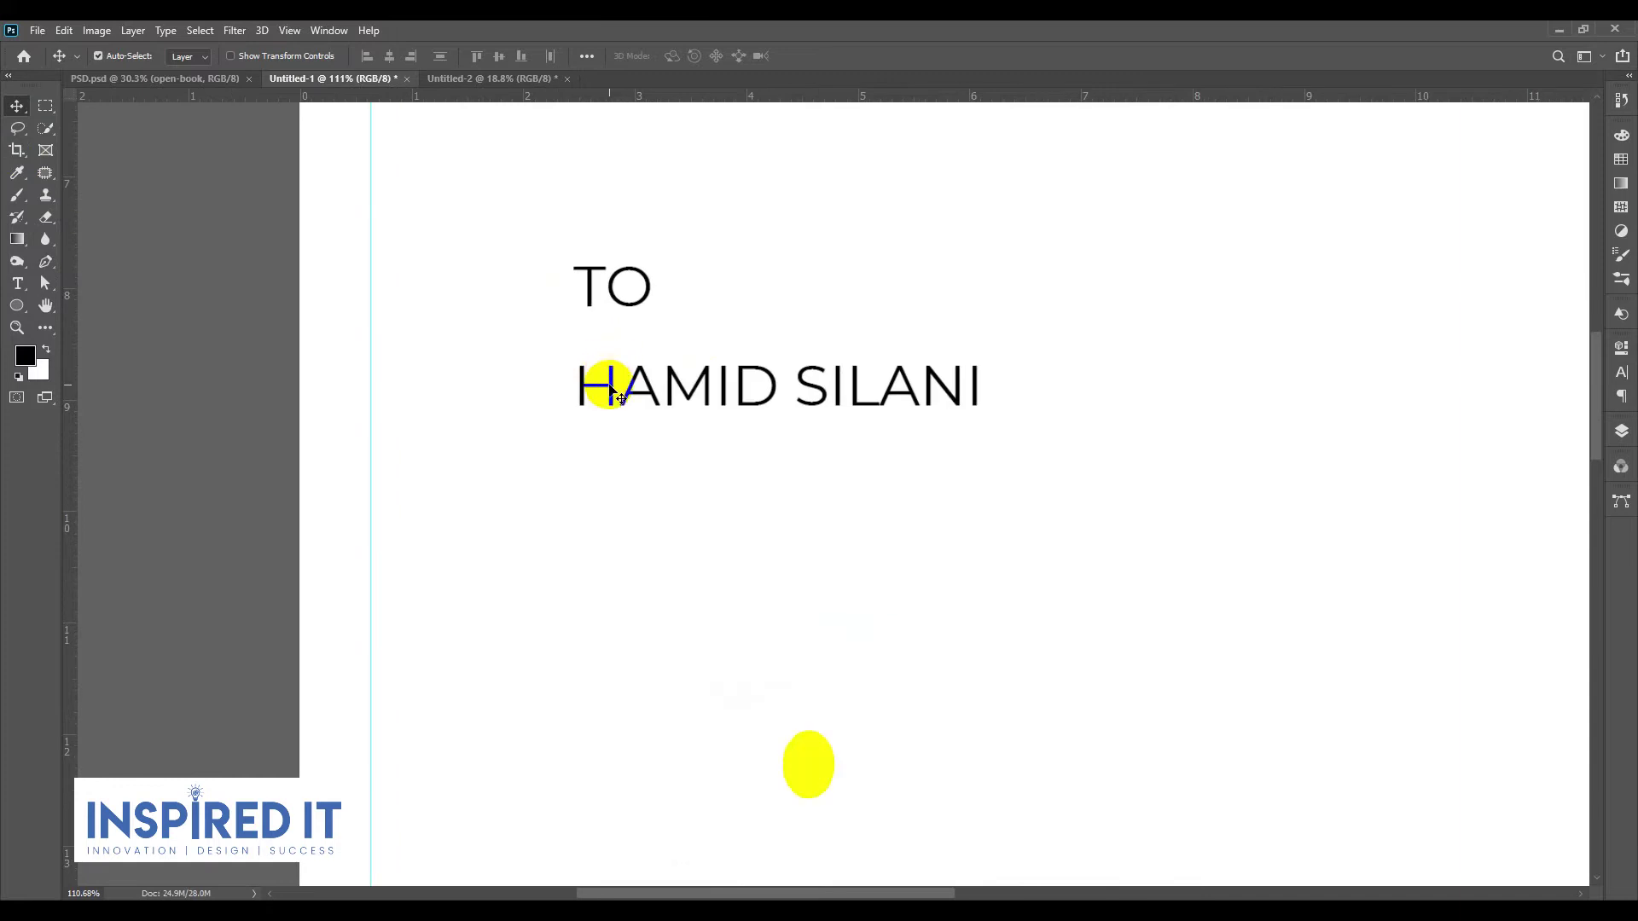
pyautogui.moveTo(606, 381); pyautogui.dragTo(608, 344)
pyautogui.doubleClick(608, 345)
pyautogui.click(374, 56)
pyautogui.click(317, 208)
pyautogui.click(17, 105)
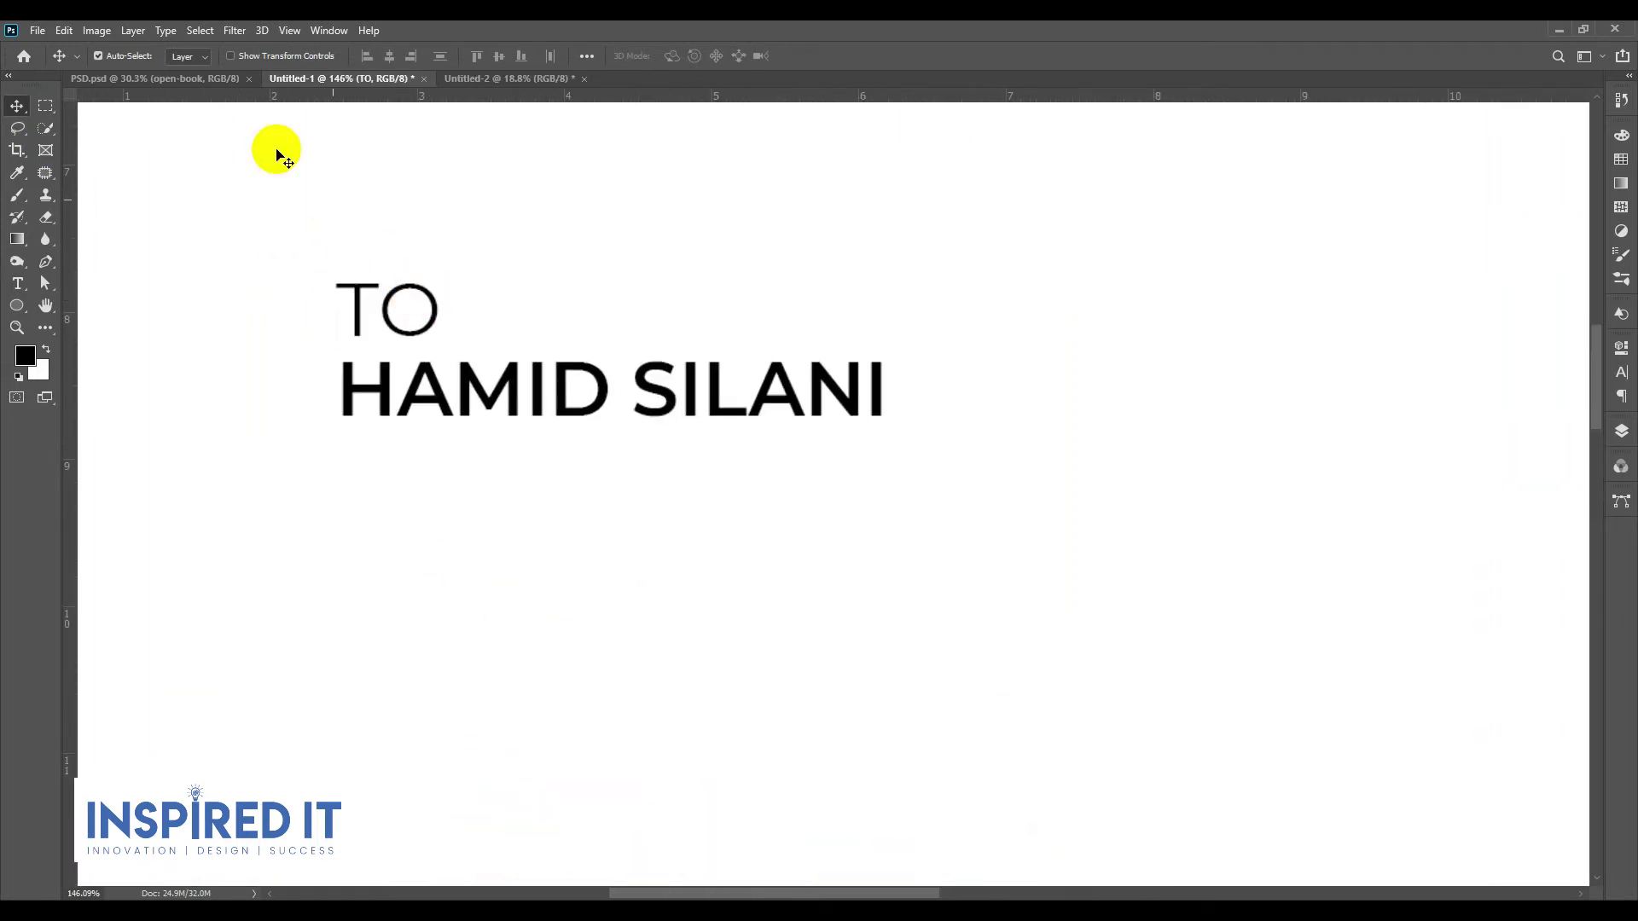
# Step: Set the TO line to Medium weight
pyautogui.doubleClick(433, 320)
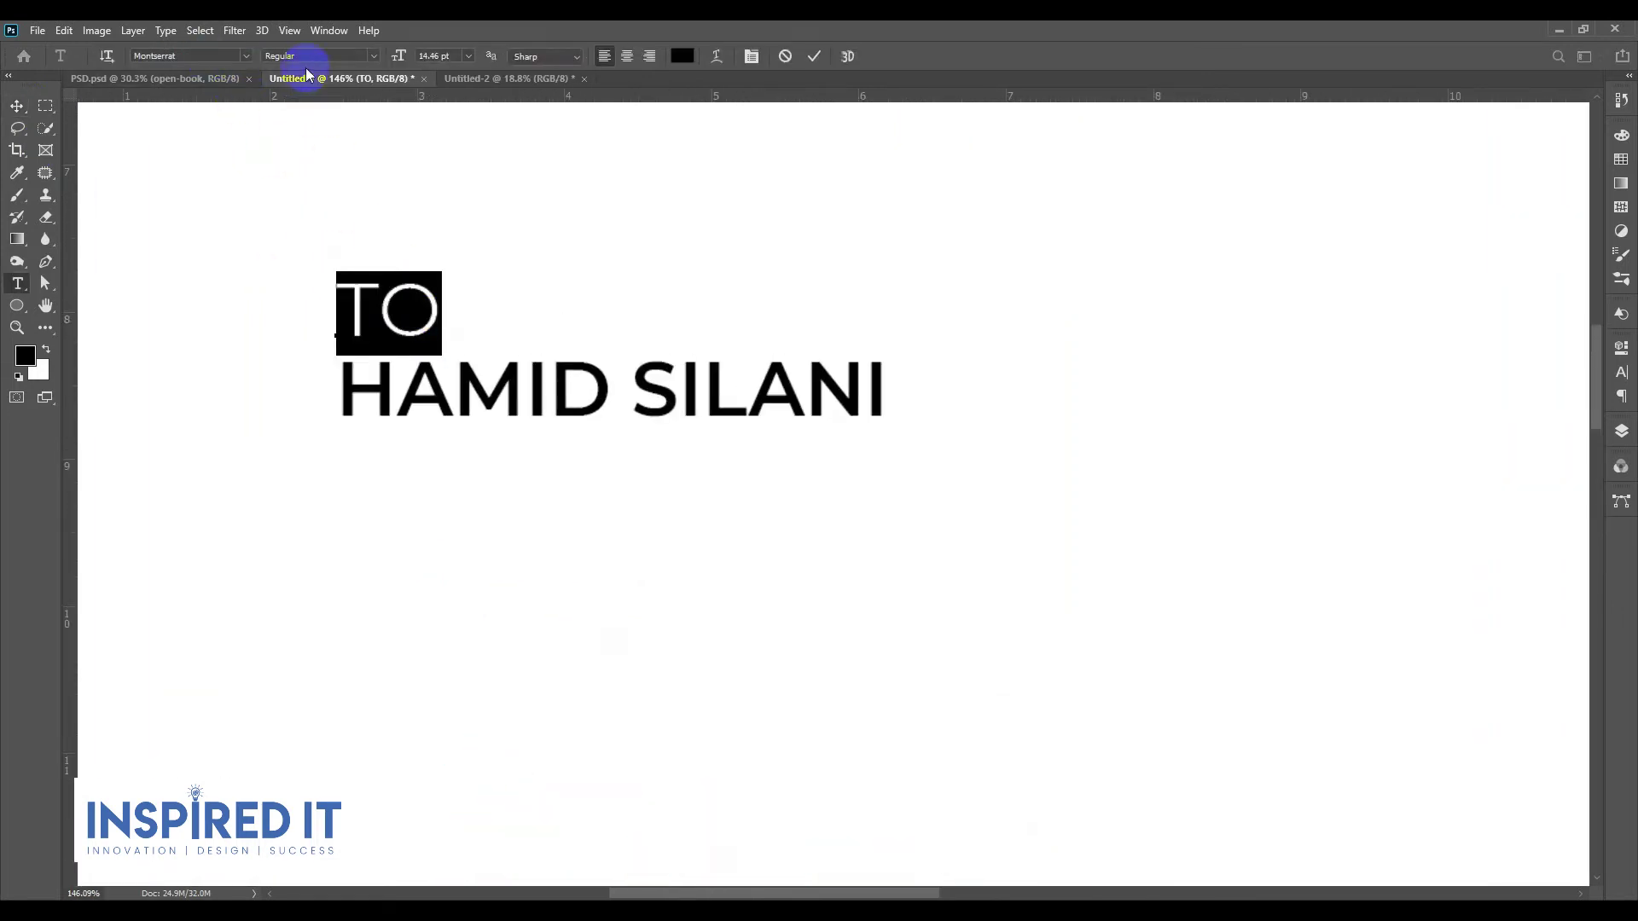
pyautogui.click(376, 56)
pyautogui.click(315, 176)
pyautogui.click(18, 106)
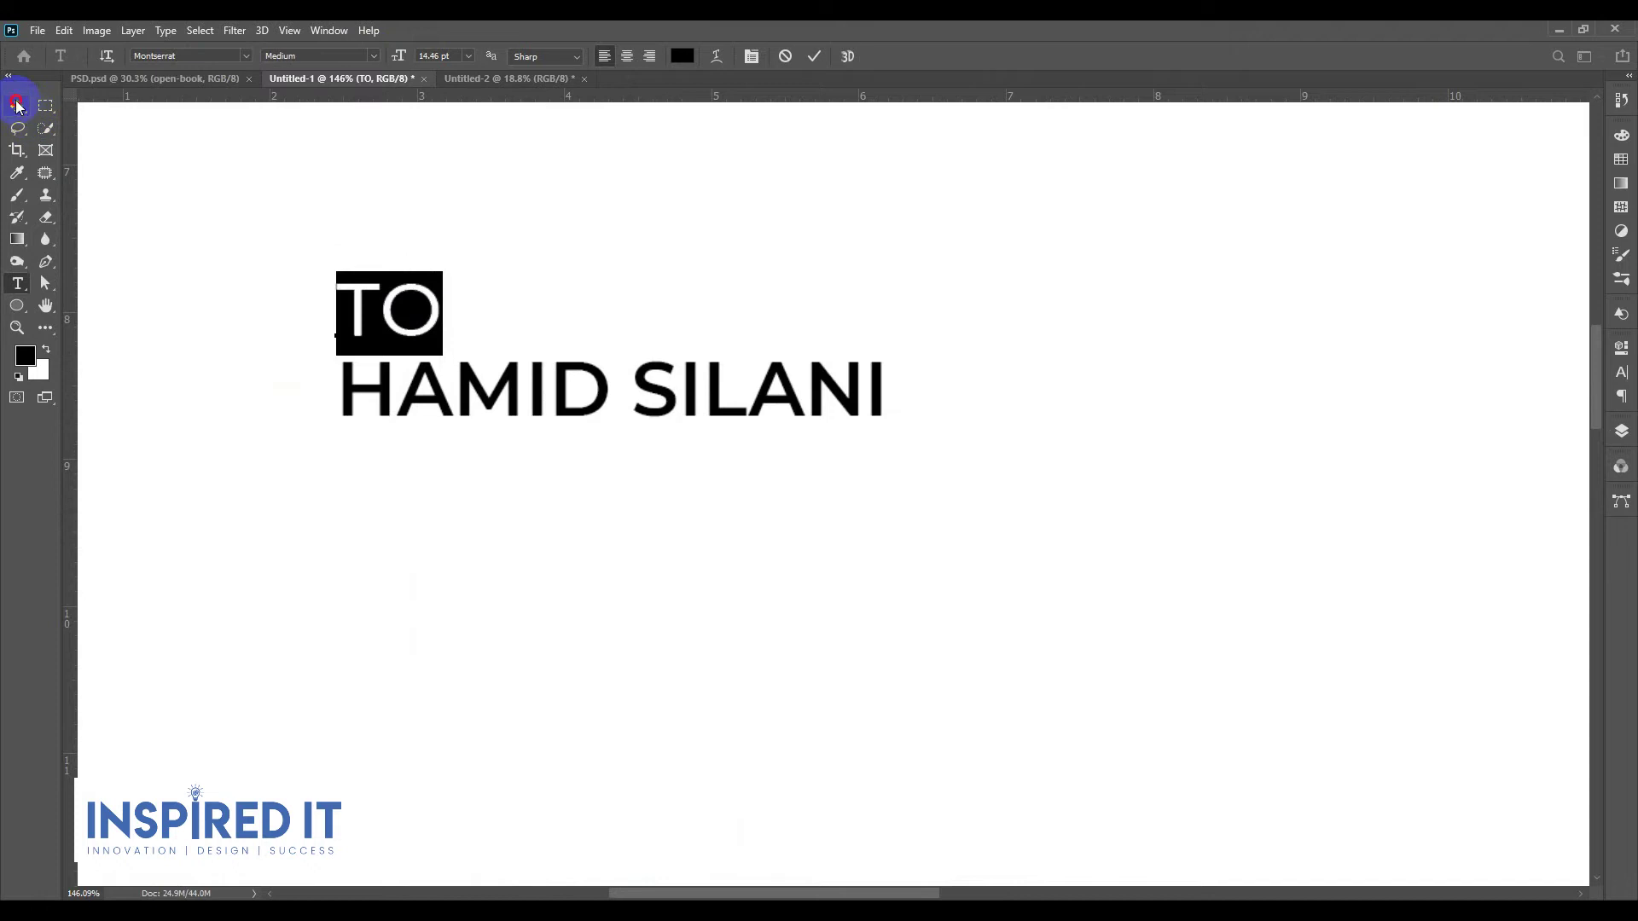
pyautogui.scroll(-5, 614, 437)
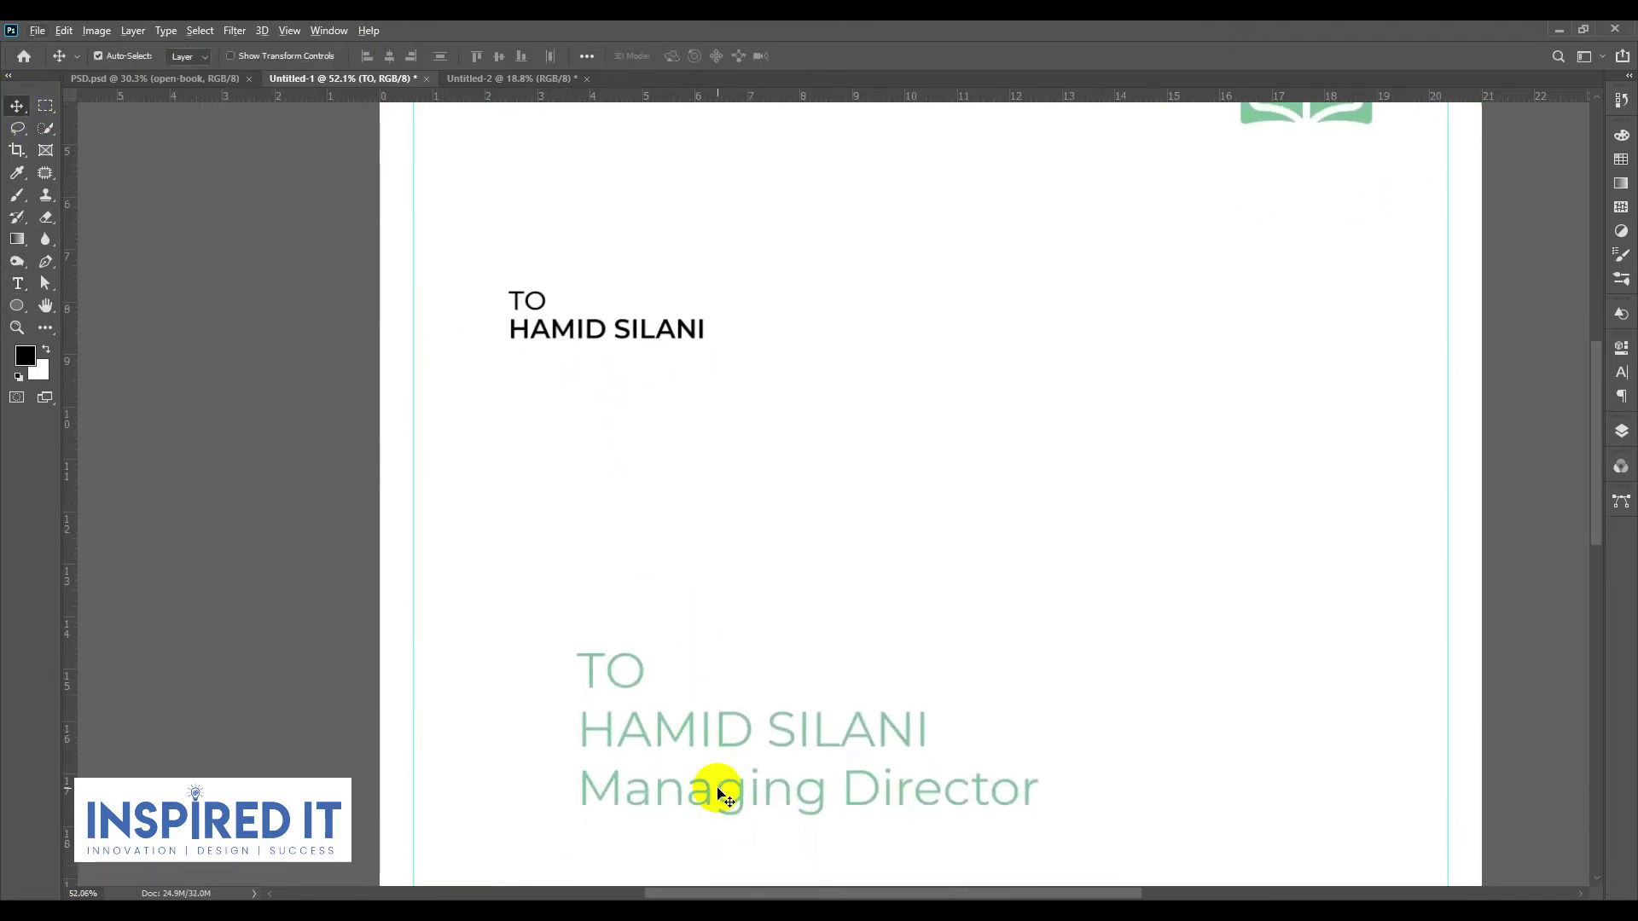
# Step: Copy 'Managing Director' and paste it over a duplicate of the name line
pyautogui.doubleClick(720, 794)
pyautogui.moveTo(585, 783); pyautogui.dragTo(1080, 816)
pyautogui.hotkey('ctrl', 'c')
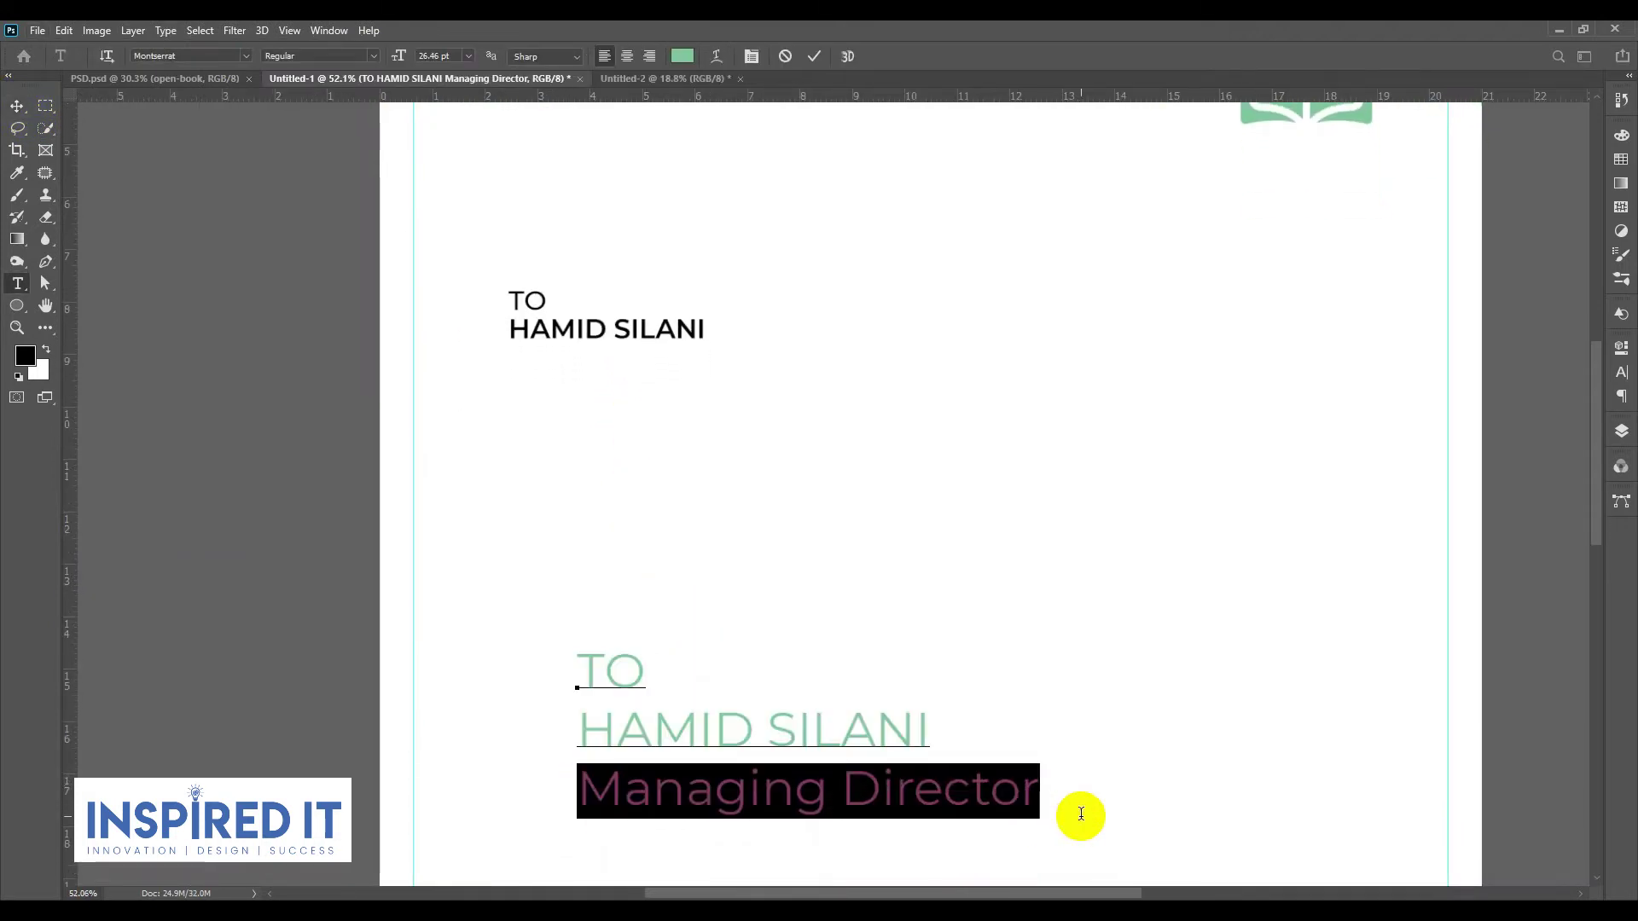
pyautogui.click(17, 105)
pyautogui.keyDown('alt'); pyautogui.scroll(3, 615, 347); pyautogui.keyUp('alt')
pyautogui.moveTo(614, 348)
pyautogui.mouseDown()
pyautogui.moveTo(607, 335)
pyautogui.moveTo(603, 354)
pyautogui.mouseUp()
pyautogui.doubleClick(603, 354)
pyautogui.hotkey('ctrl', 'v')
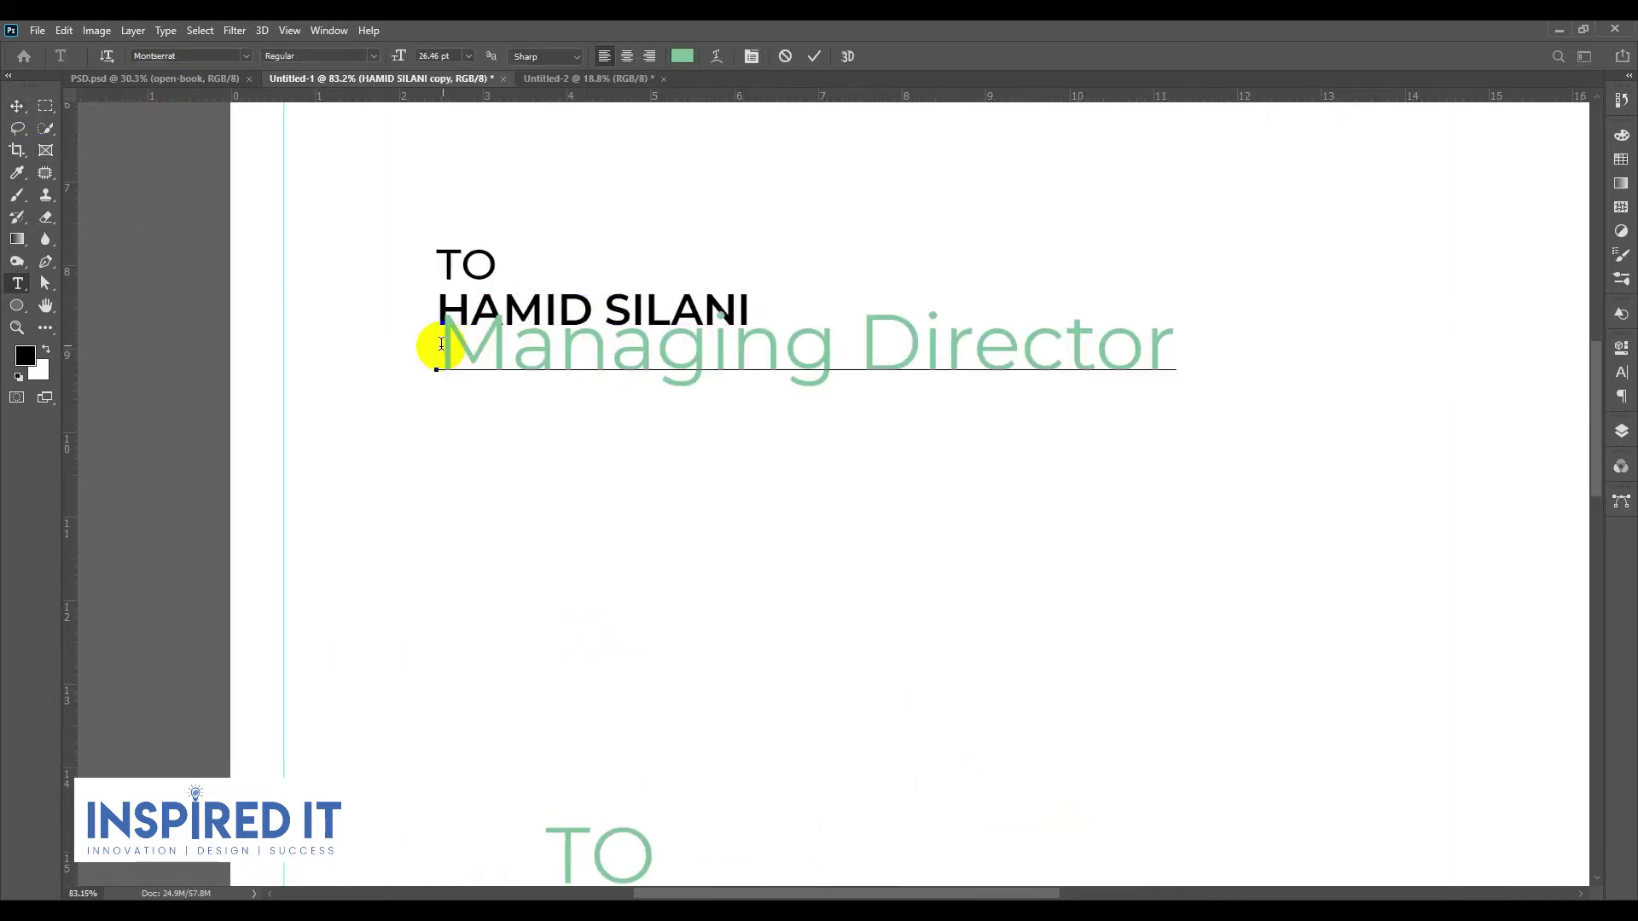
# Step: Set the Managing Director line's font size to 10 pt
pyautogui.moveTo(441, 344); pyautogui.dragTo(1232, 348)
pyautogui.click(443, 55)
pyautogui.scroll(-12, 448, 56)
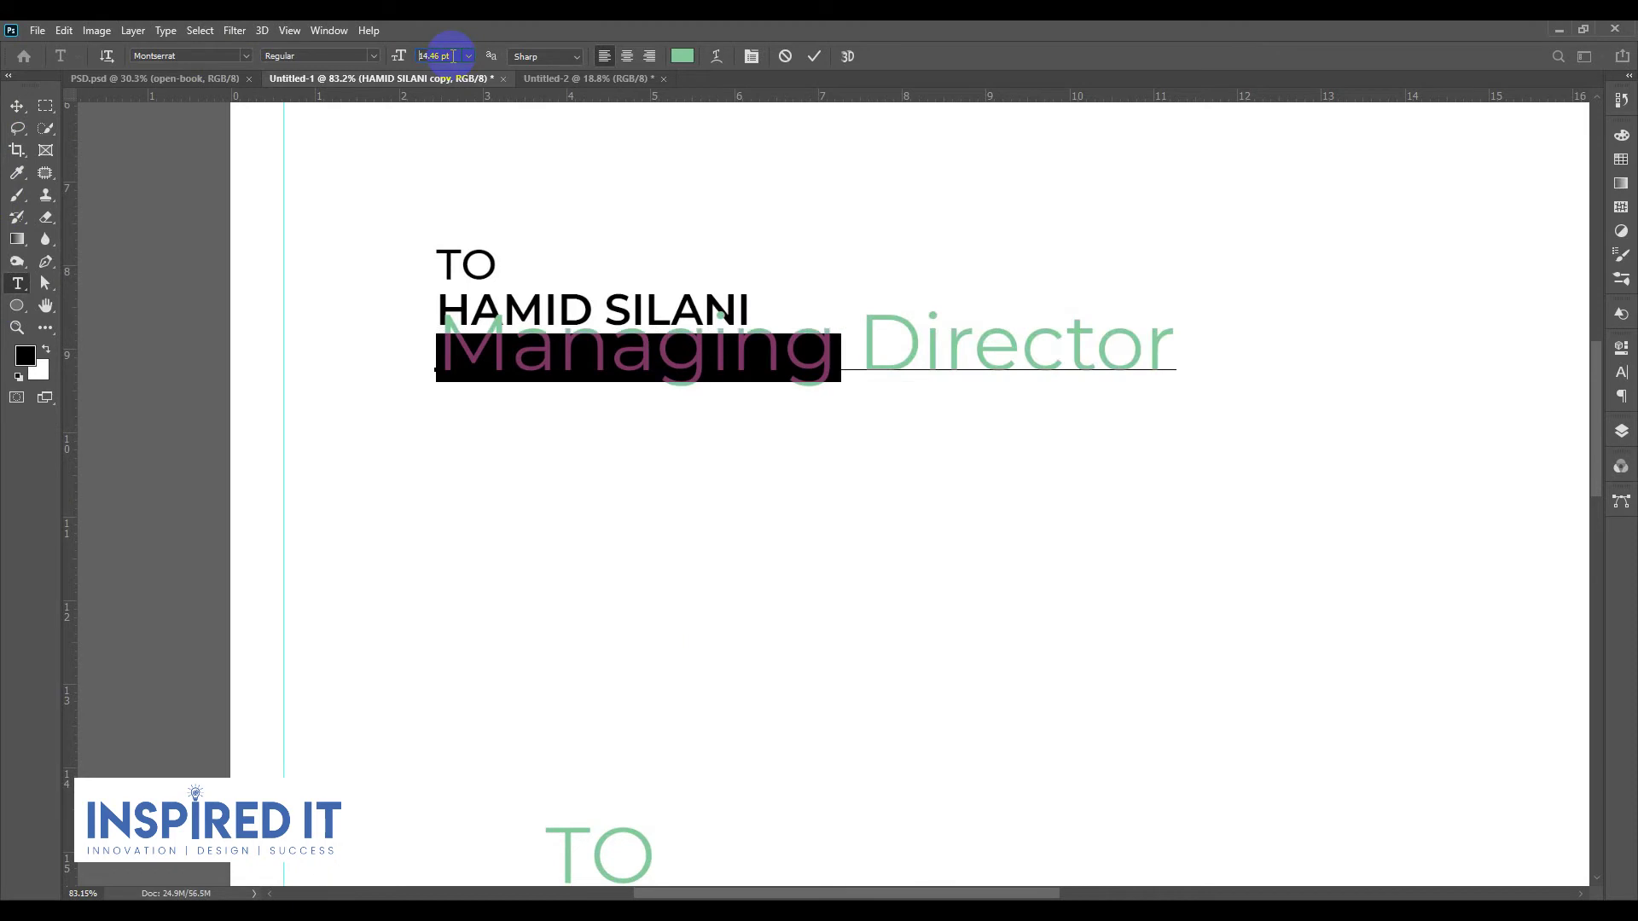
pyautogui.scroll(-4, 452, 55)
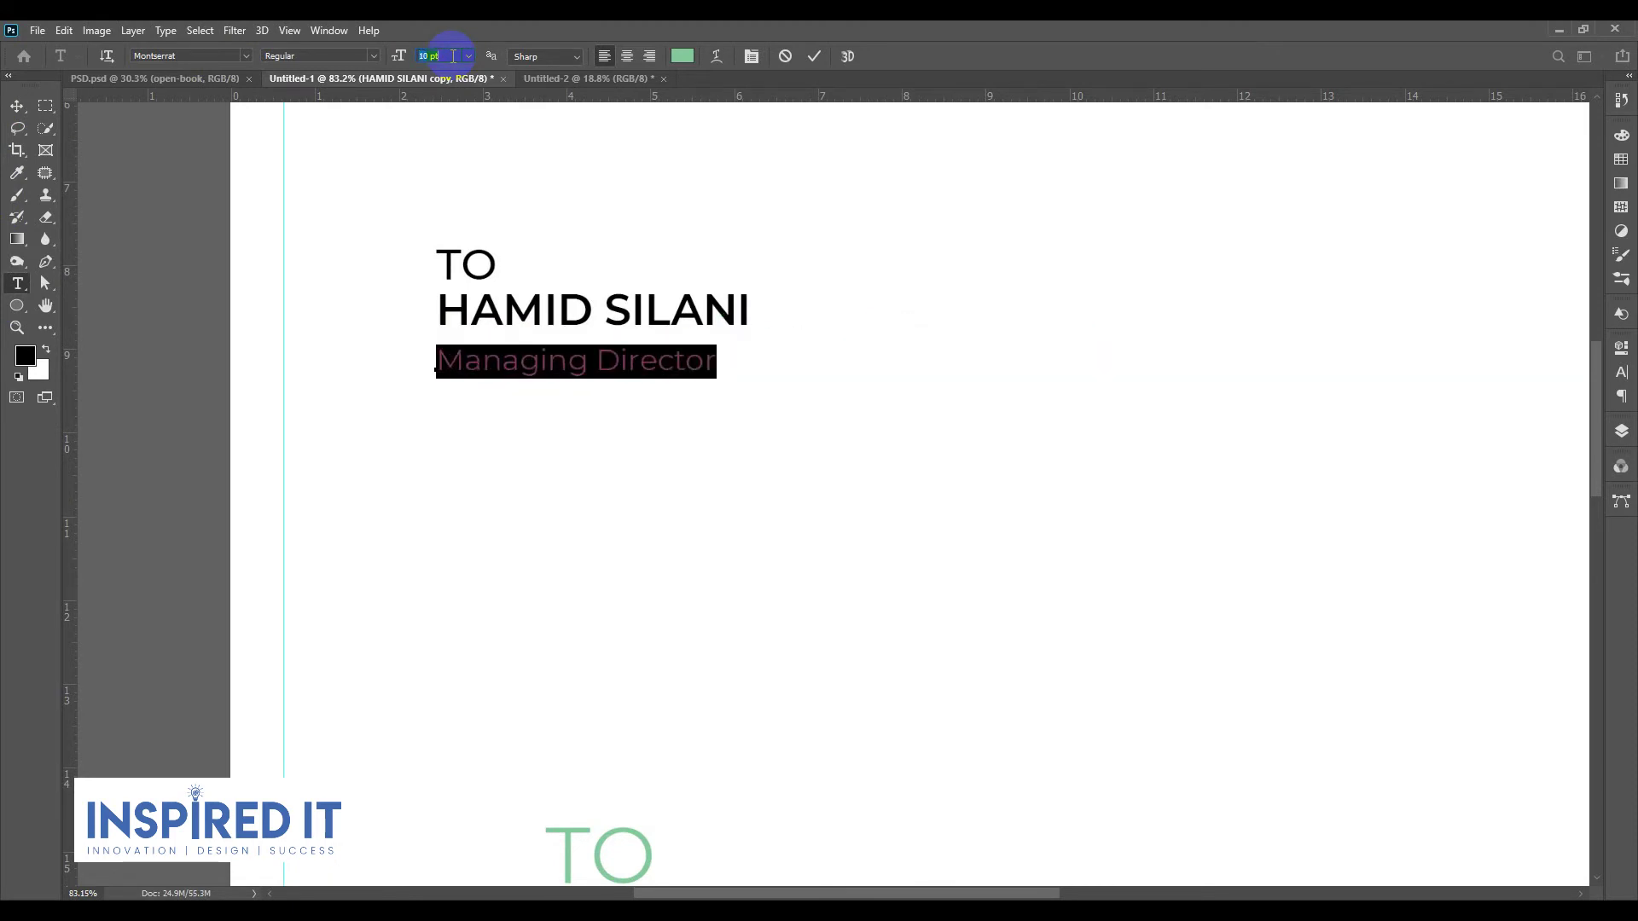
pyautogui.click(17, 105)
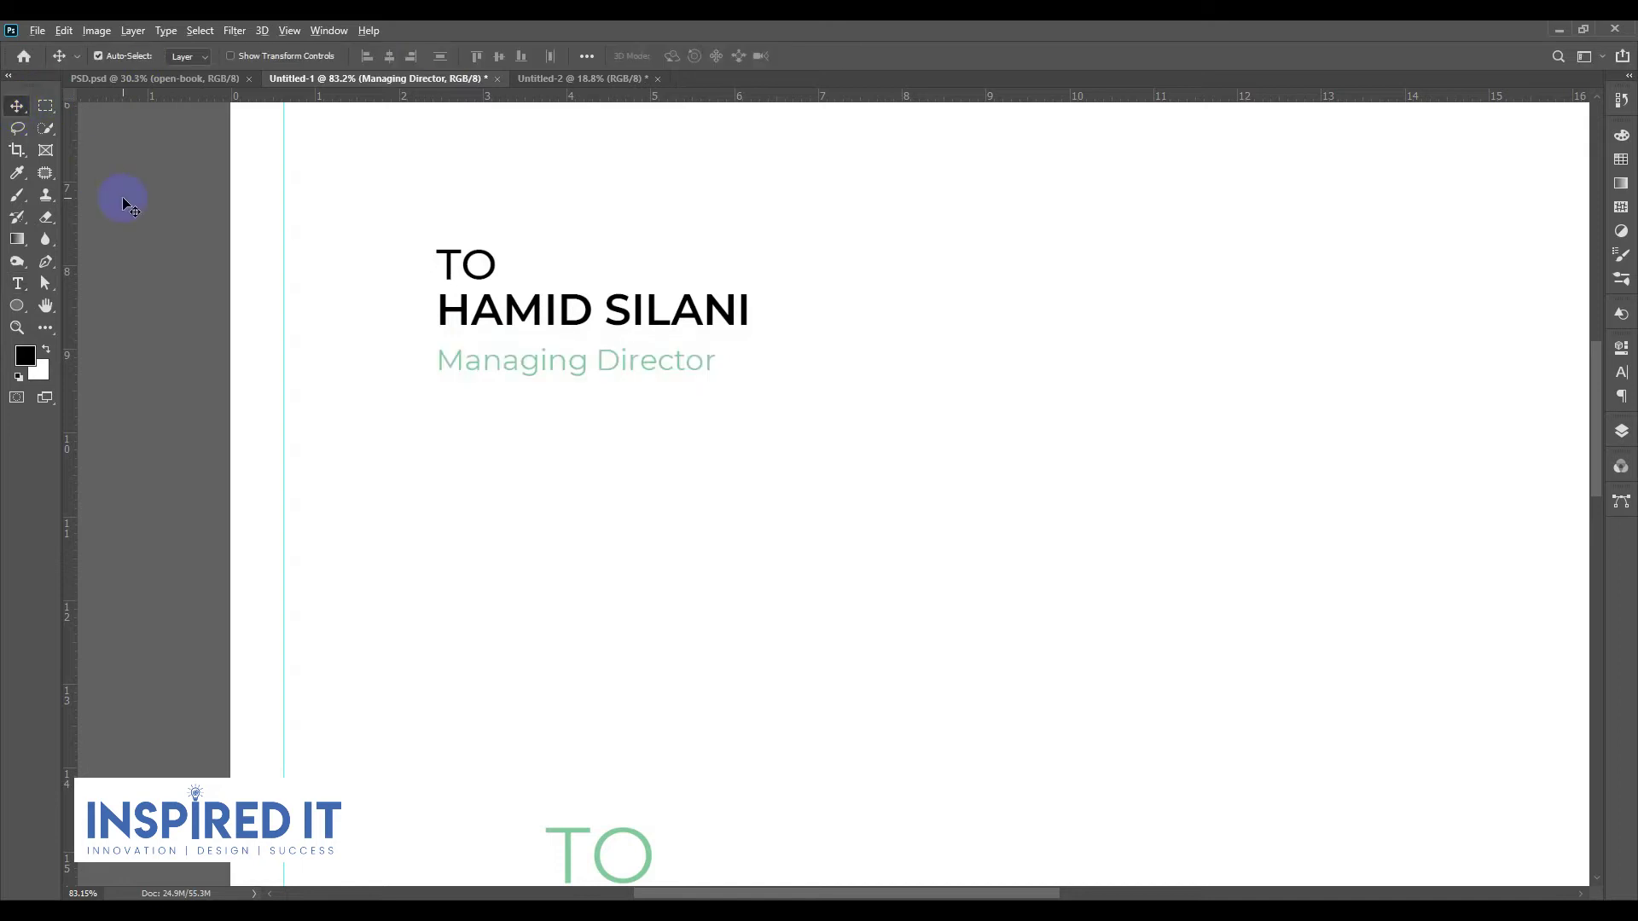
pyautogui.scroll(3, 502, 367)
pyautogui.scroll(2, 504, 366)
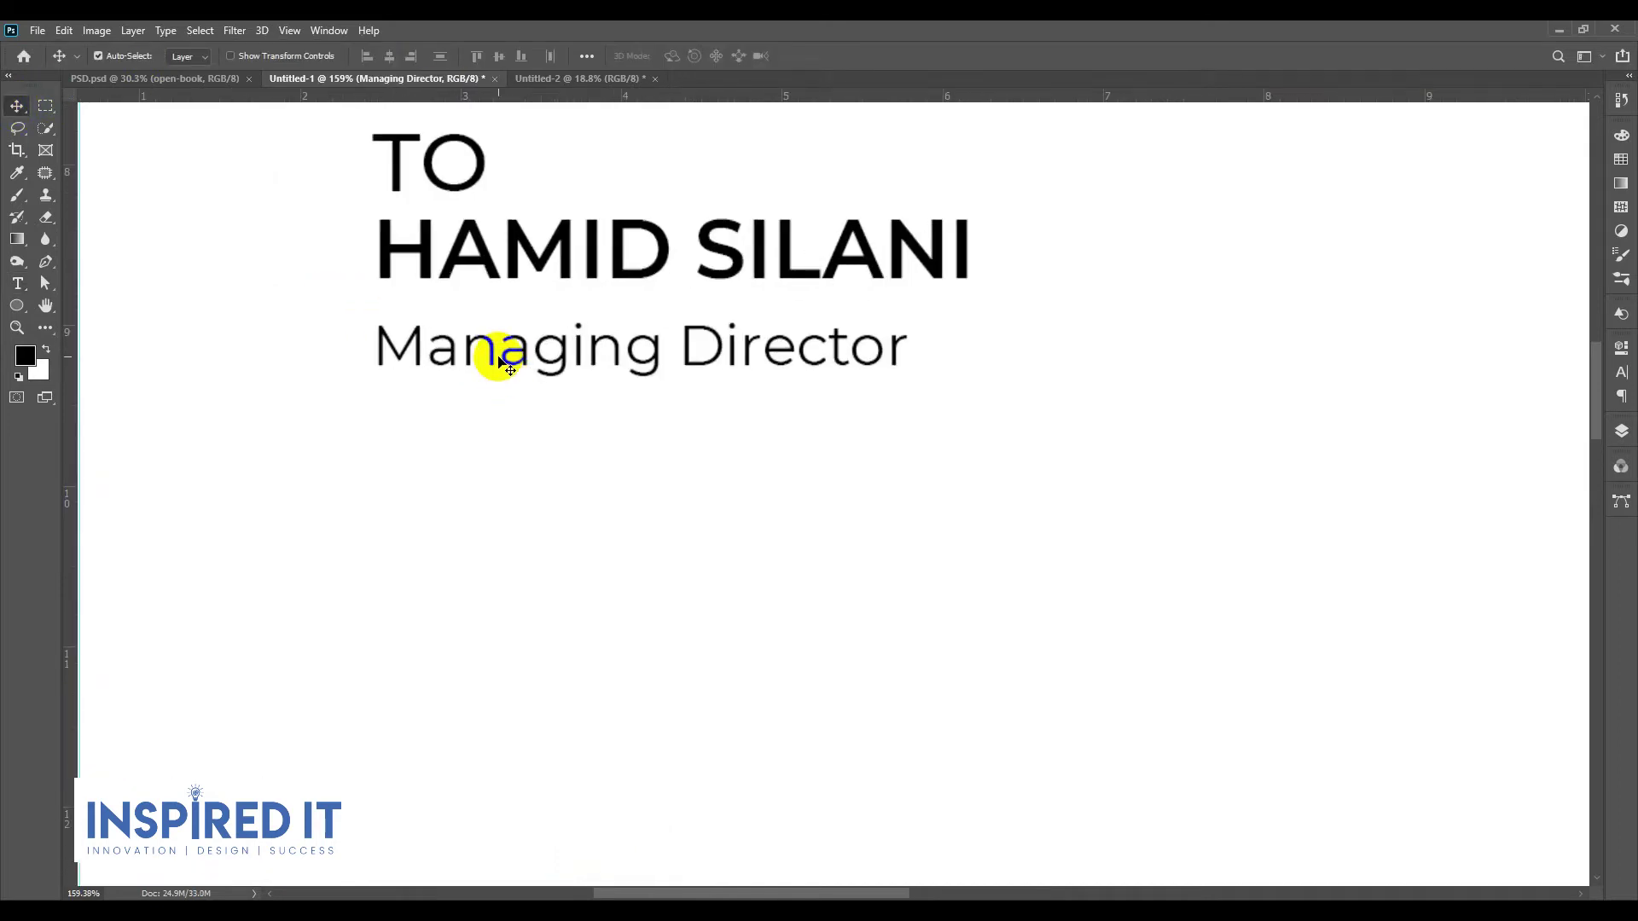
pyautogui.moveTo(504, 367); pyautogui.dragTo(502, 339)
pyautogui.scroll(-8, 483, 331)
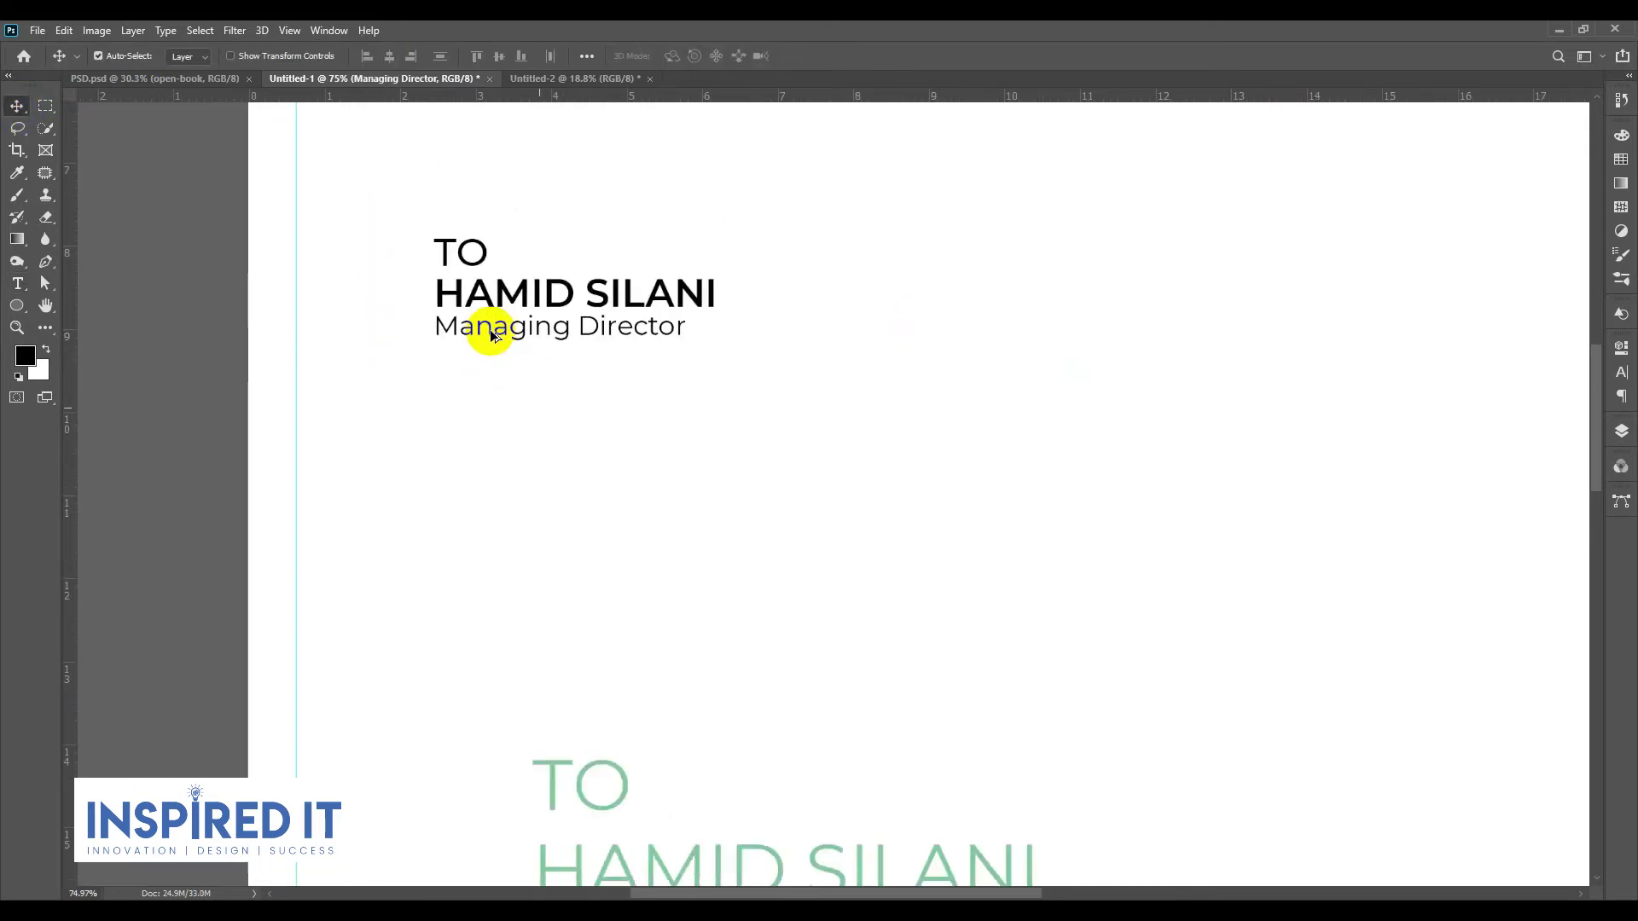
pyautogui.scroll(6, 447, 314)
pyautogui.scroll(2, 465, 307)
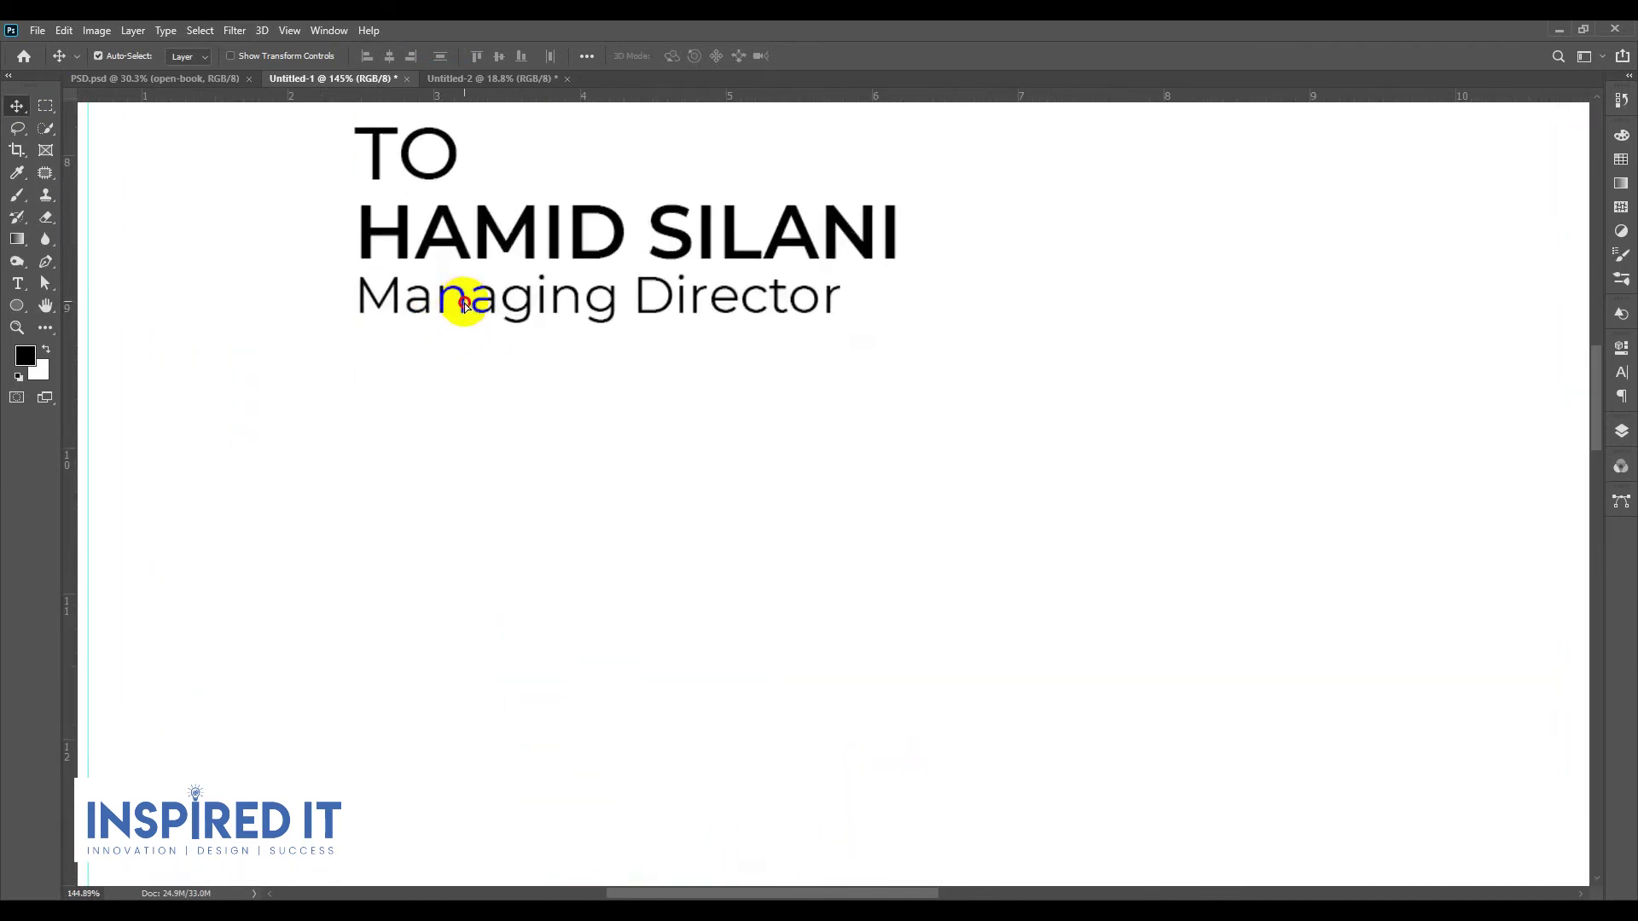
pyautogui.scroll(-3, 465, 307)
pyautogui.scroll(-3, 465, 309)
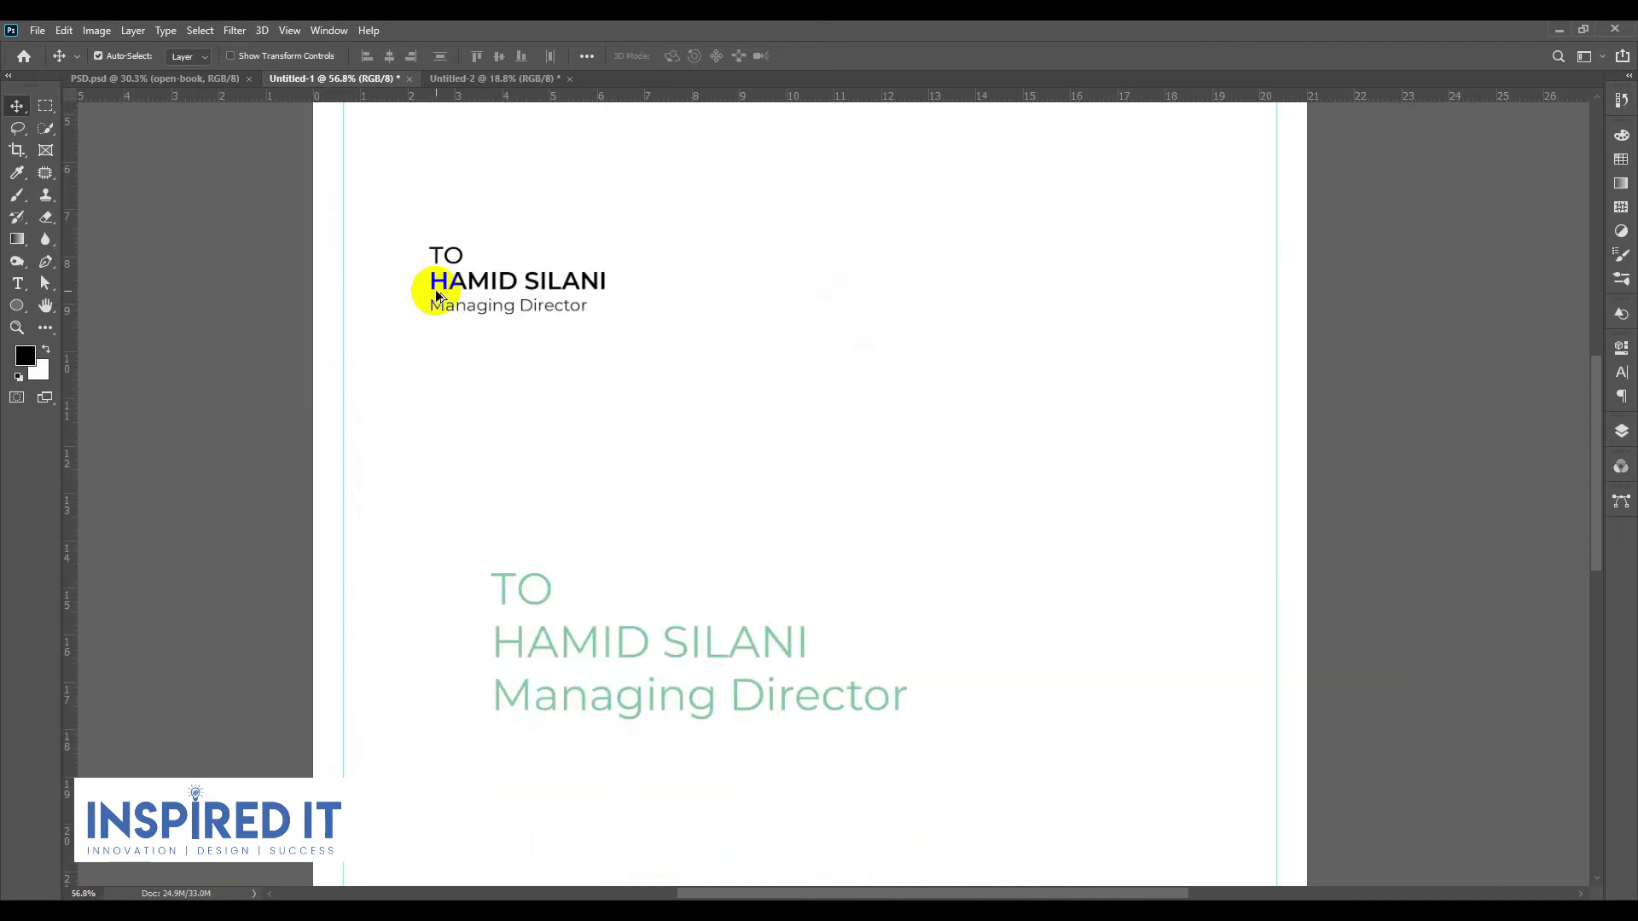
pyautogui.scroll(6, 436, 297)
pyautogui.click(573, 331)
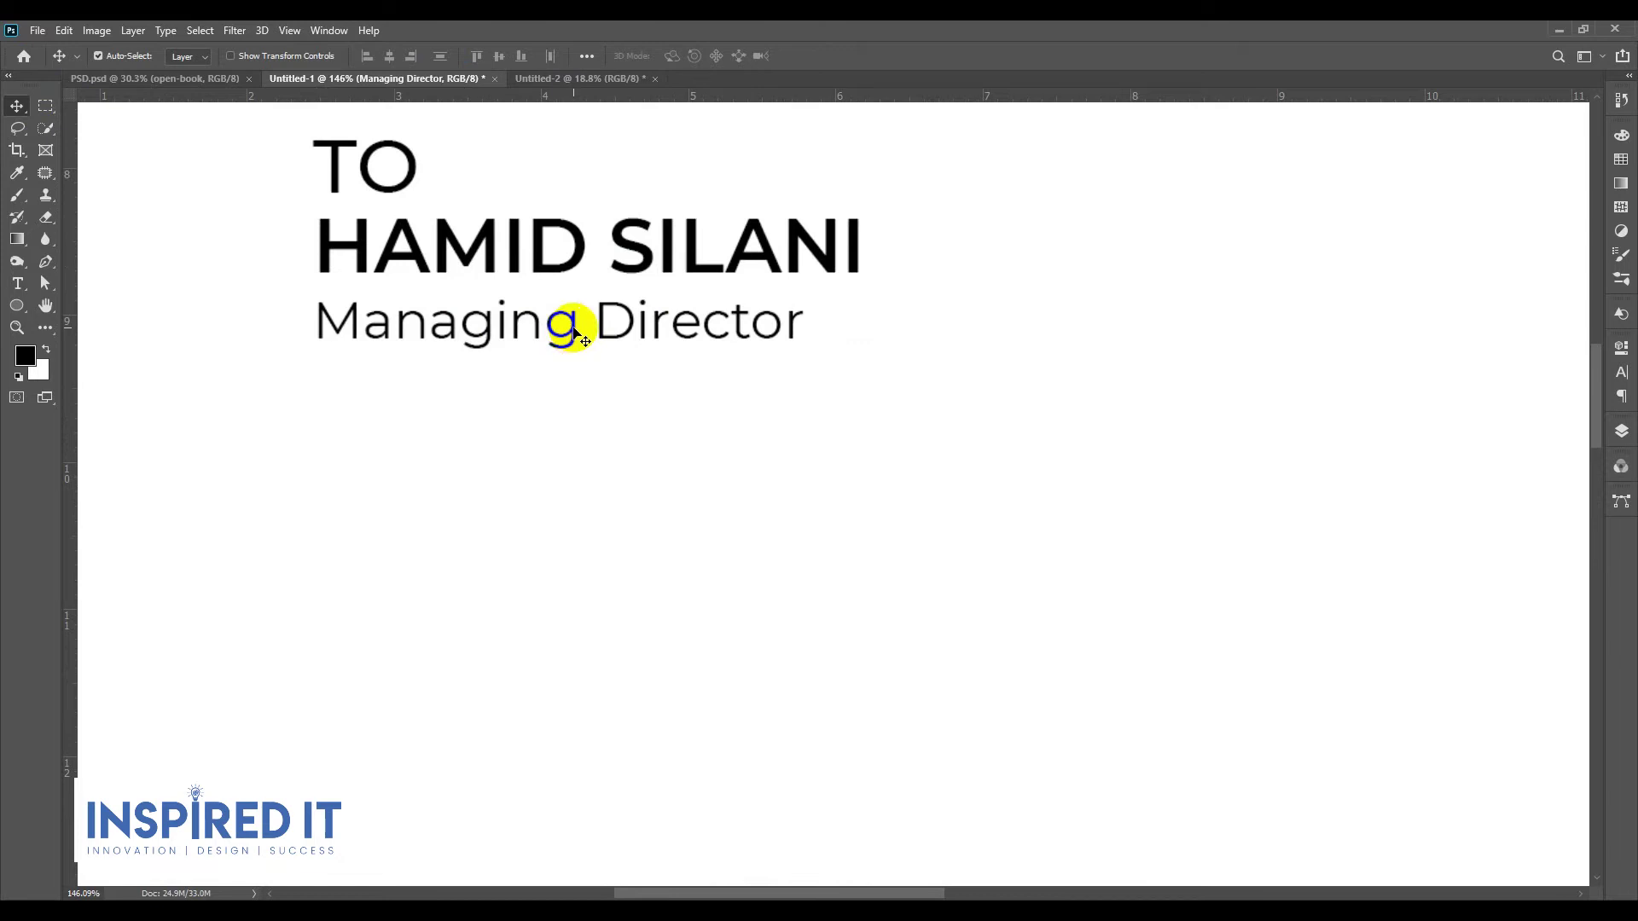
pyautogui.doubleClick(573, 331)
pyautogui.click(442, 425)
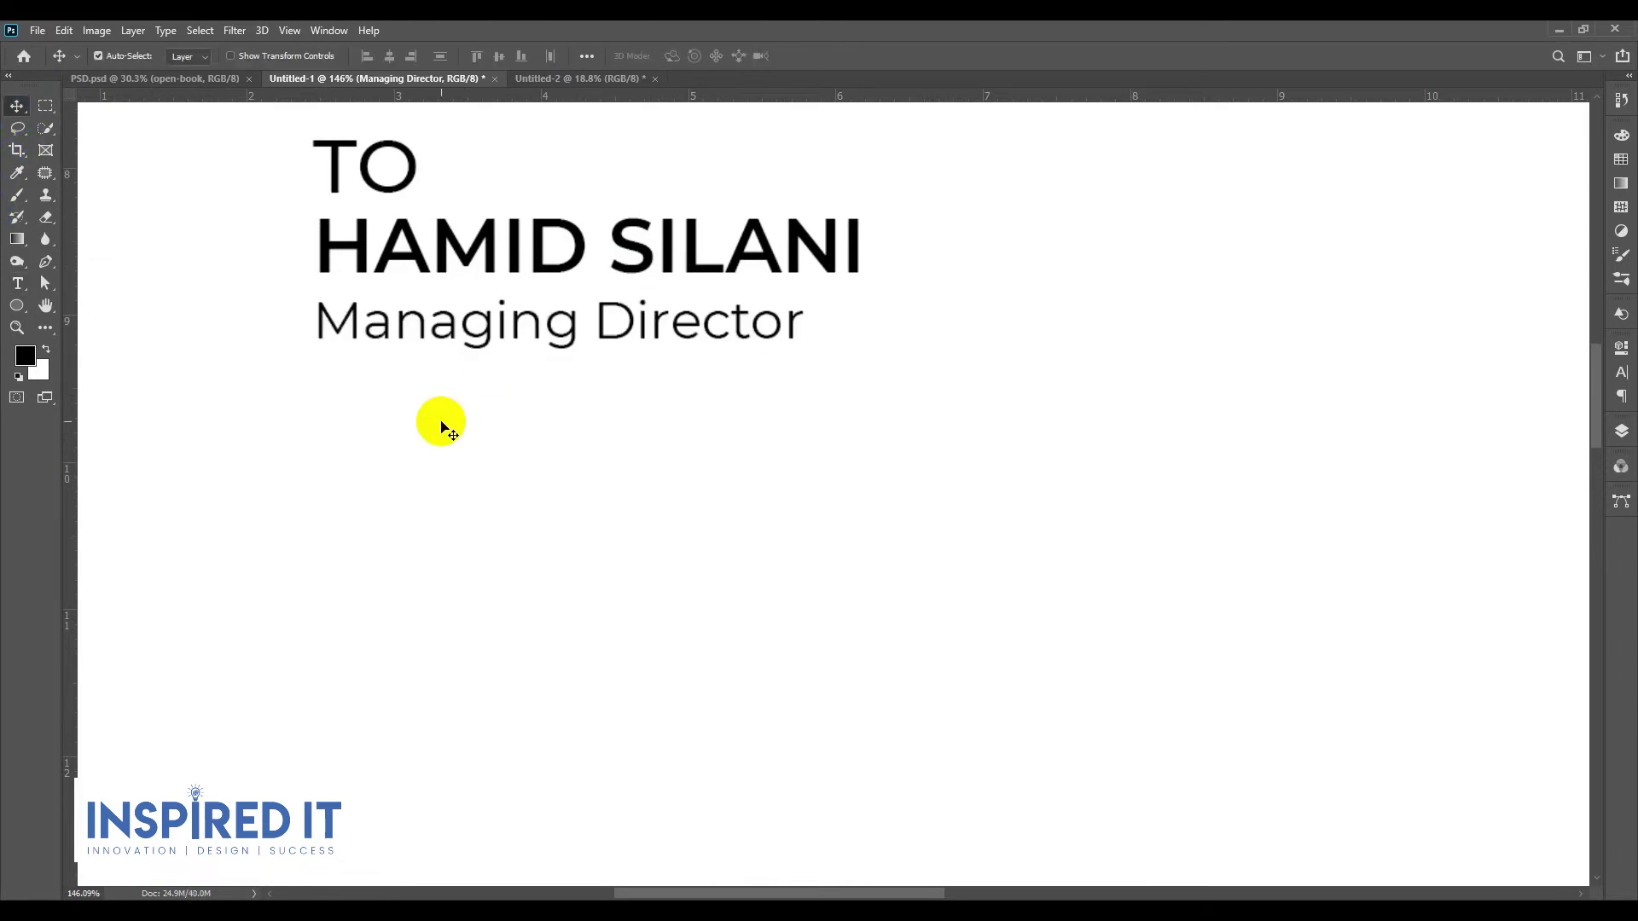
pyautogui.press('Up')
pyautogui.press('Up')
pyautogui.press('Up')
pyautogui.press('Up')
pyautogui.press('Up')
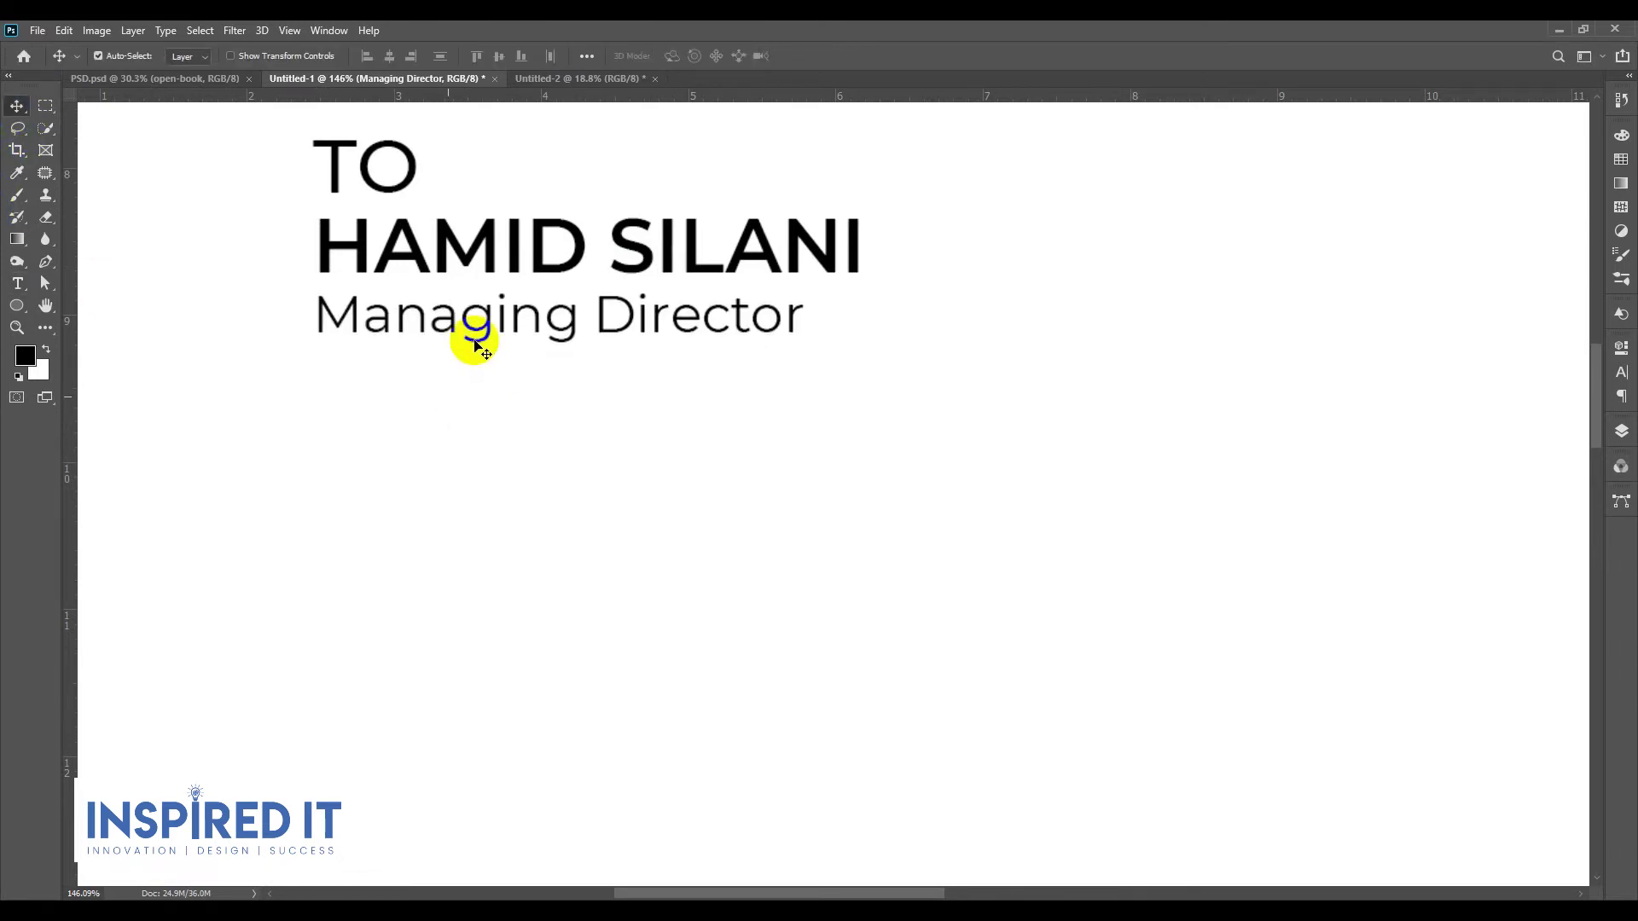
pyautogui.click(491, 248)
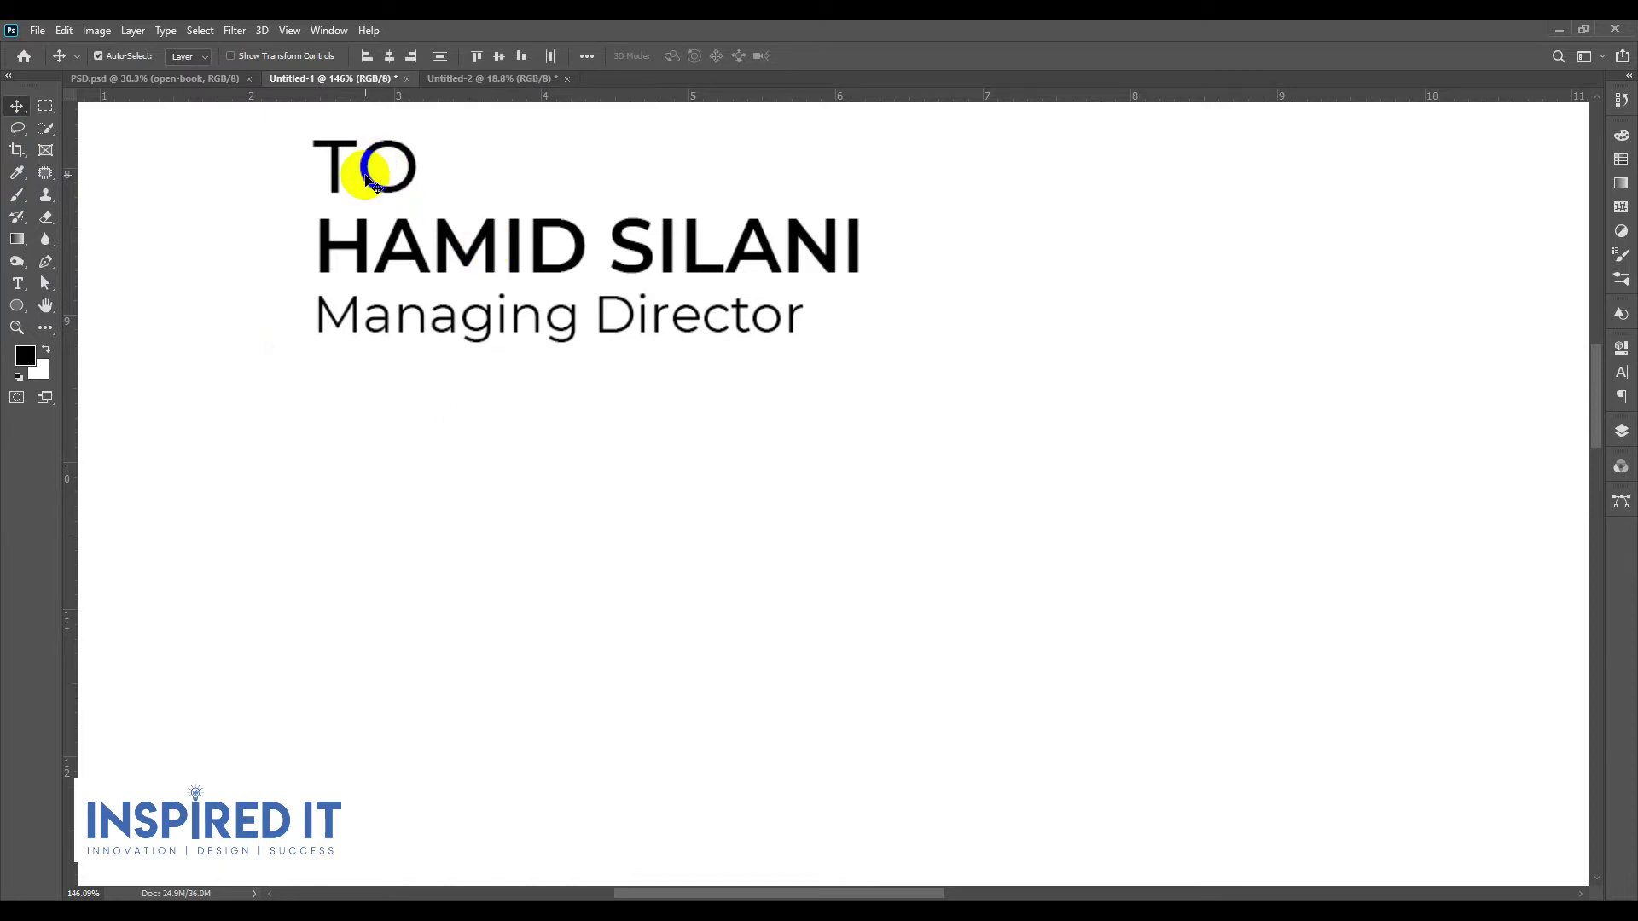
# Step: Delete the large green copy of the recipient text from the page
pyautogui.scroll(-3, 546, 314)
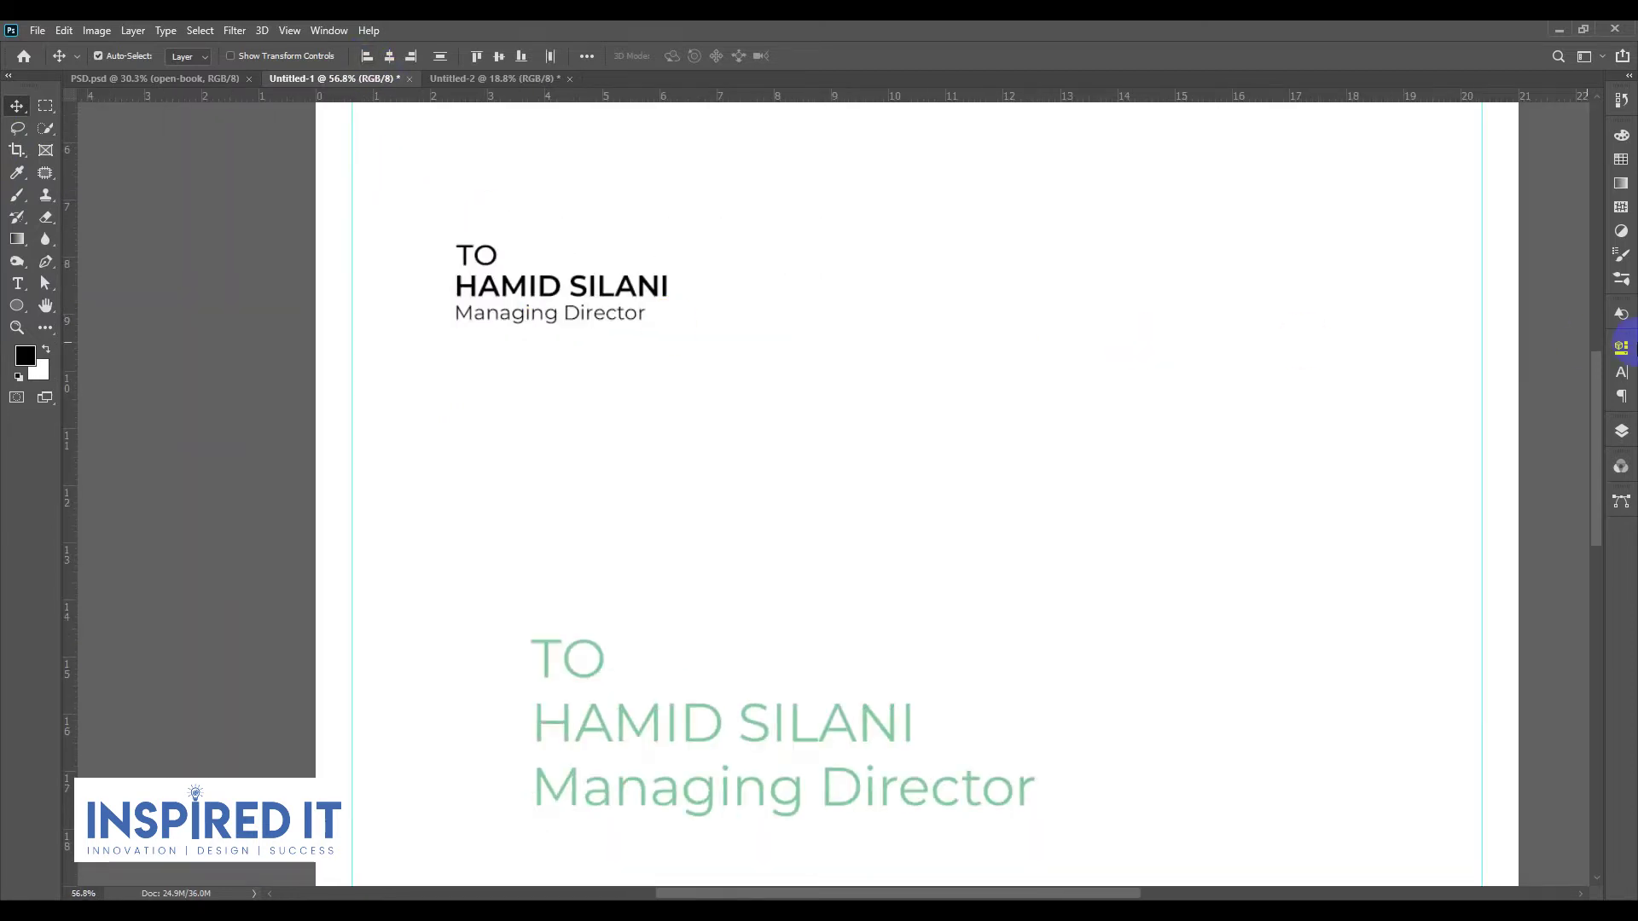
pyautogui.click(1621, 432)
pyautogui.click(585, 57)
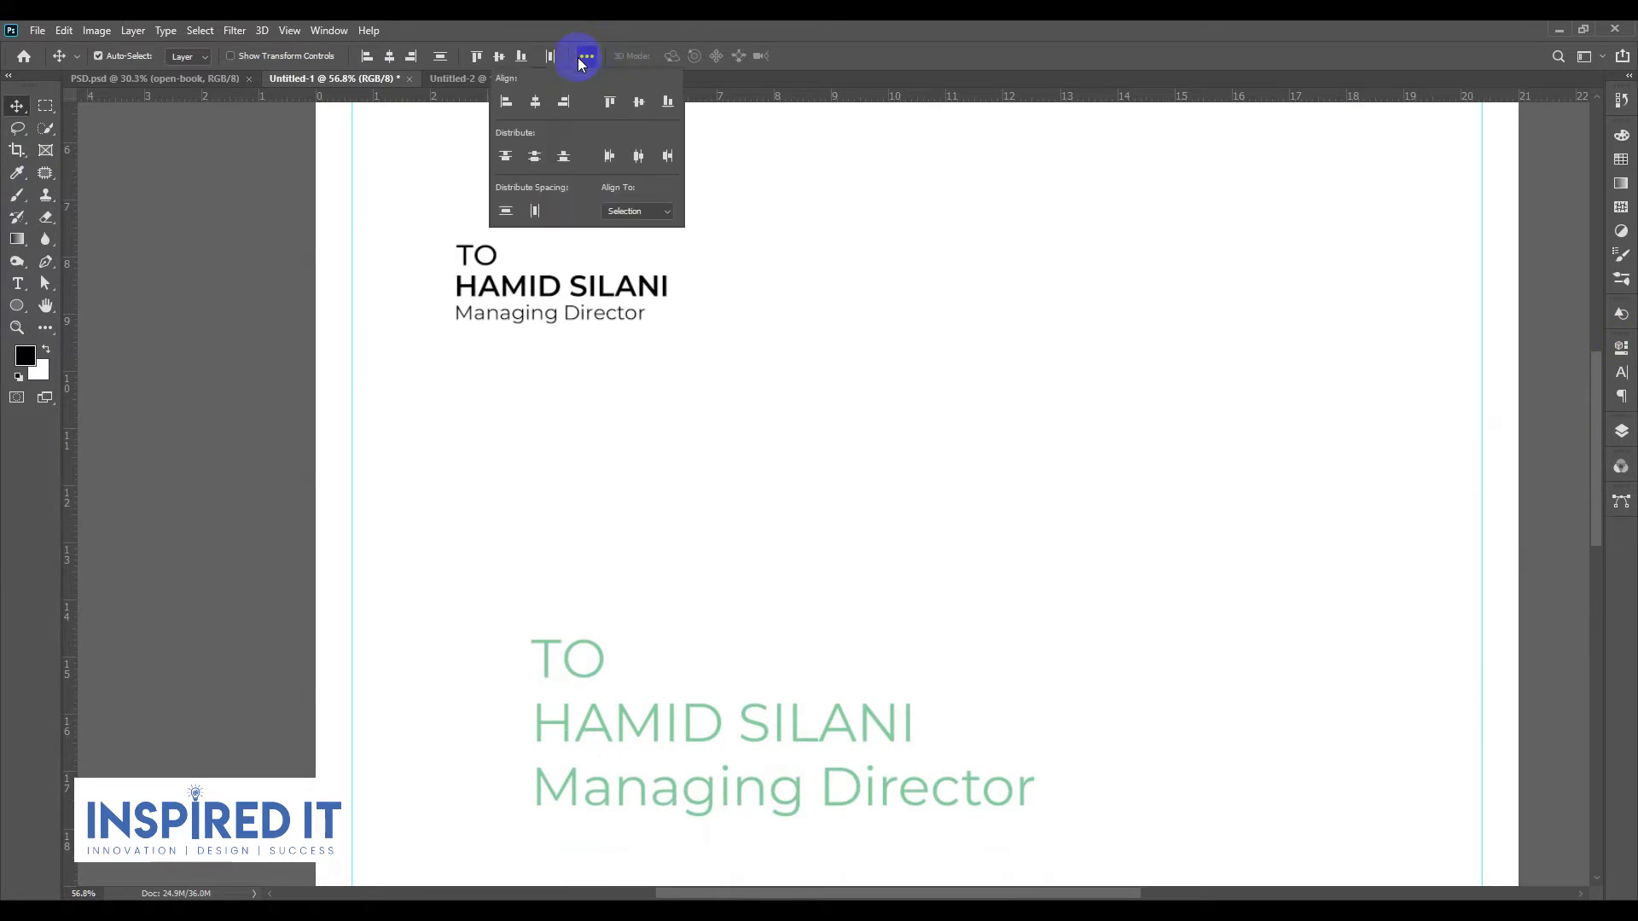
pyautogui.click(755, 282)
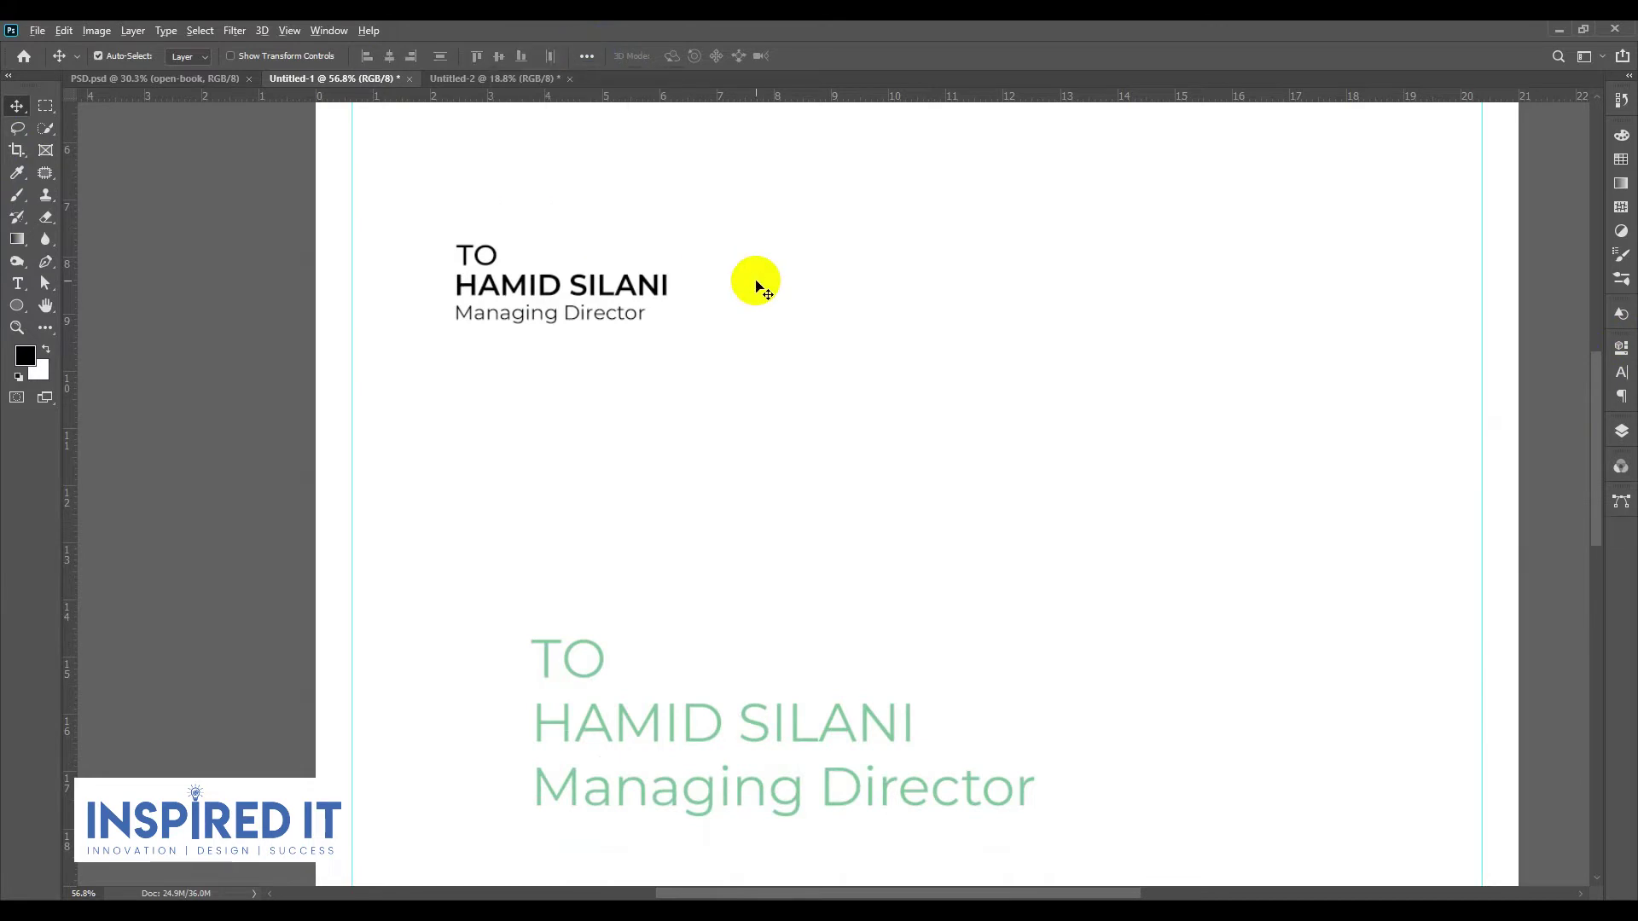
pyautogui.scroll(-3, 709, 342)
pyautogui.moveTo(710, 343); pyautogui.dragTo(644, 364)
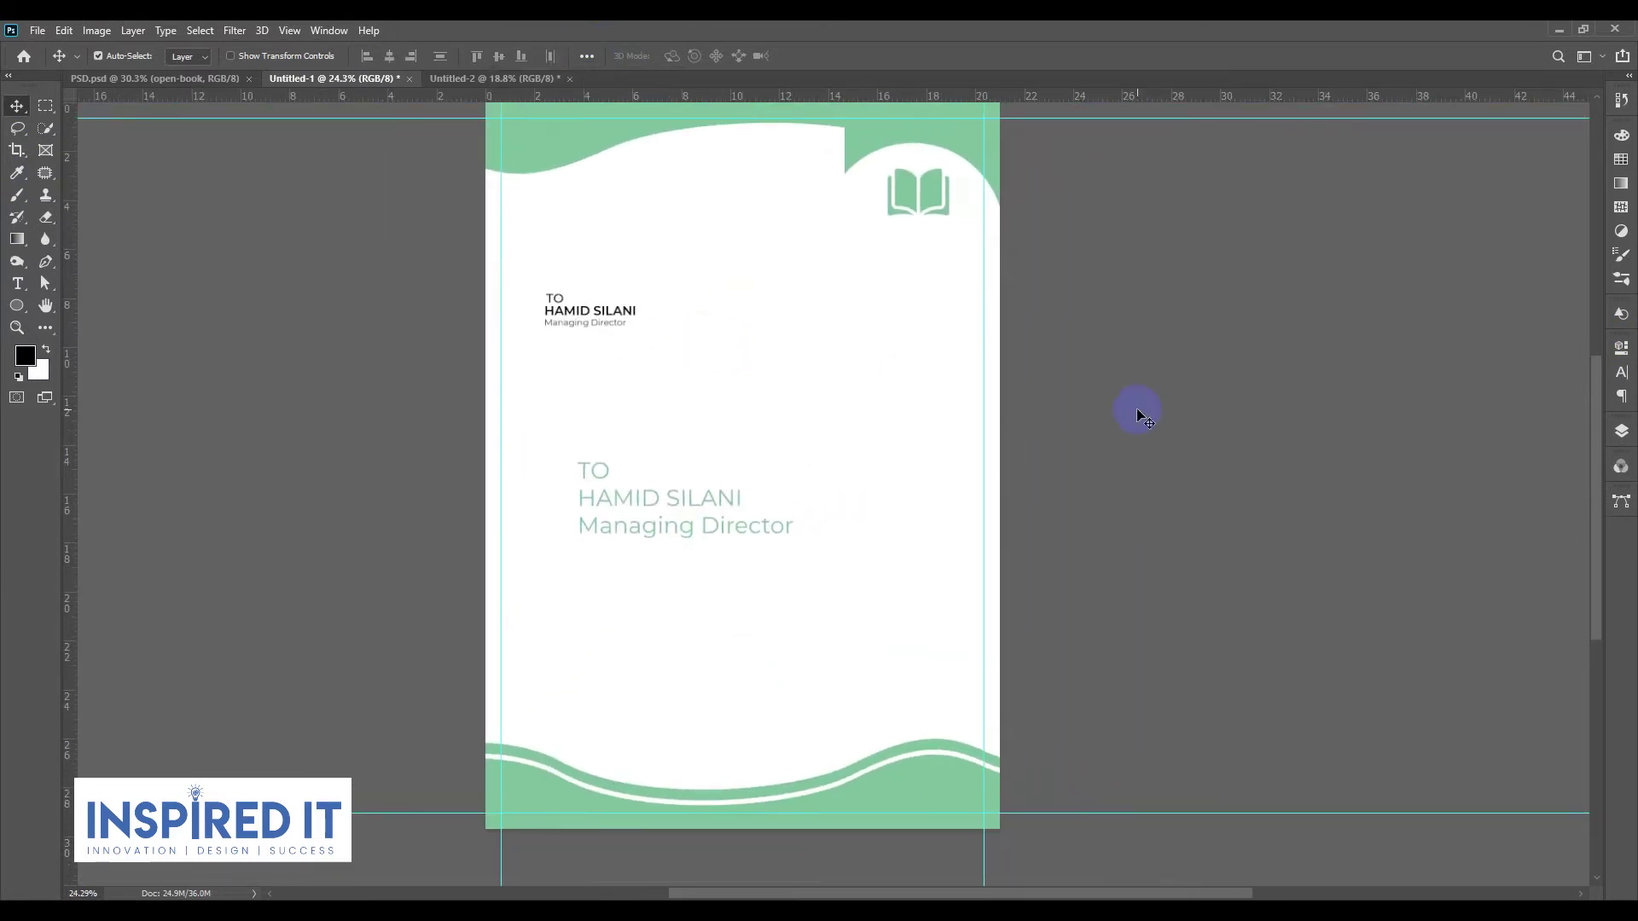
pyautogui.scroll(1, 629, 541)
pyautogui.scroll(2, 648, 512)
pyautogui.click(637, 509)
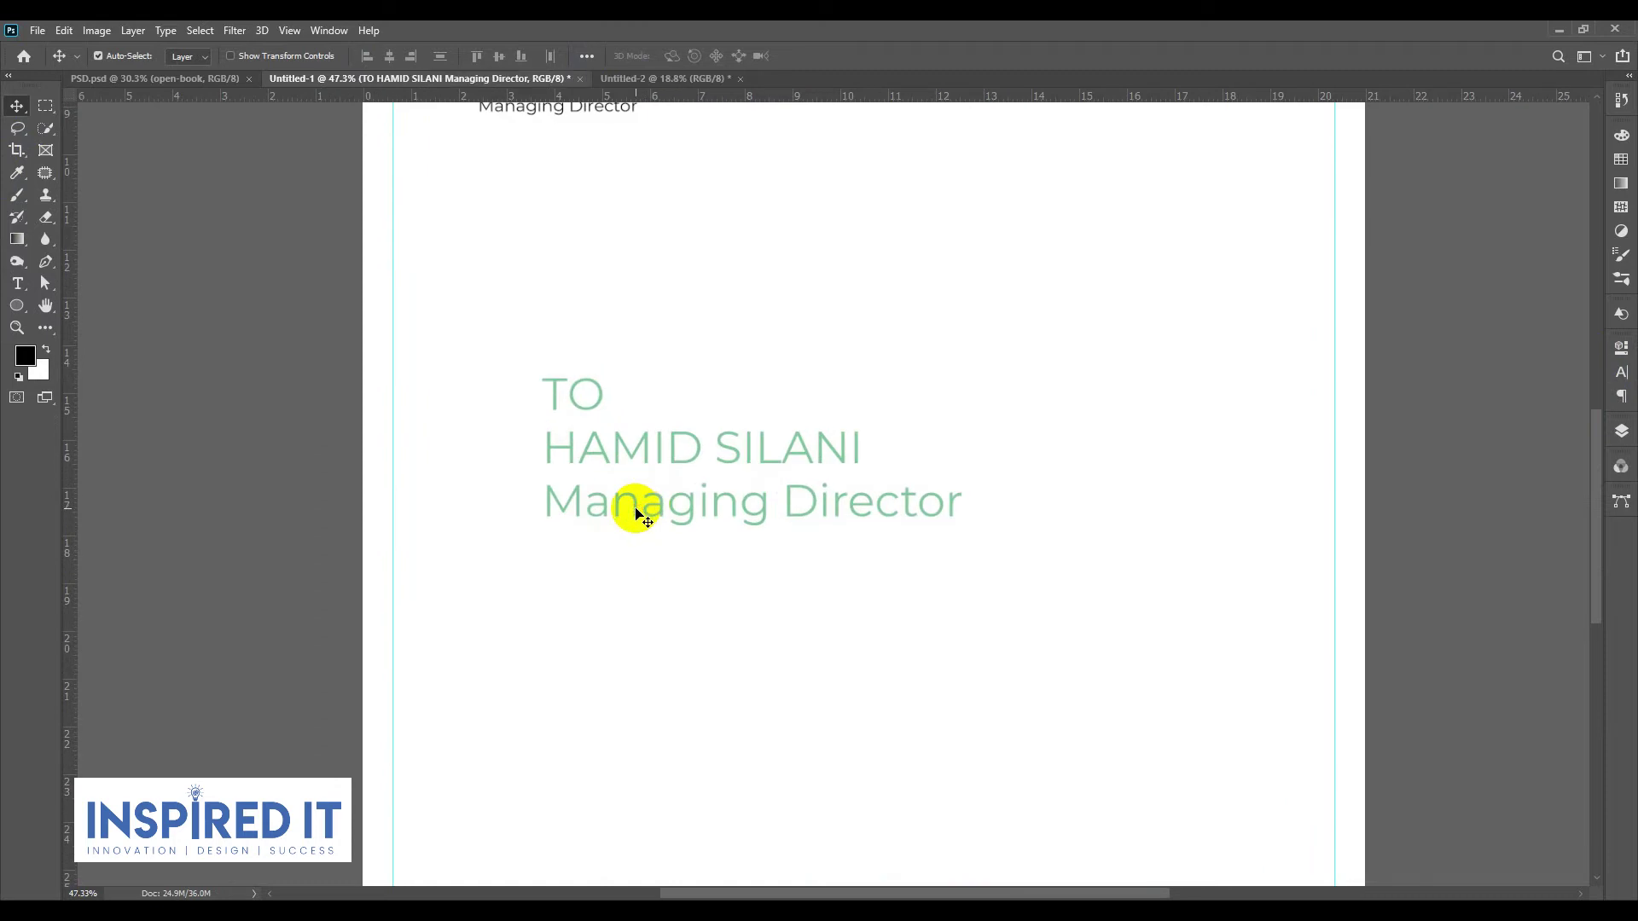
pyautogui.press('Delete')
# Step: Copy the phone, website and e-mail lines from the Notepad notes
pyautogui.scroll(-3, 636, 512)
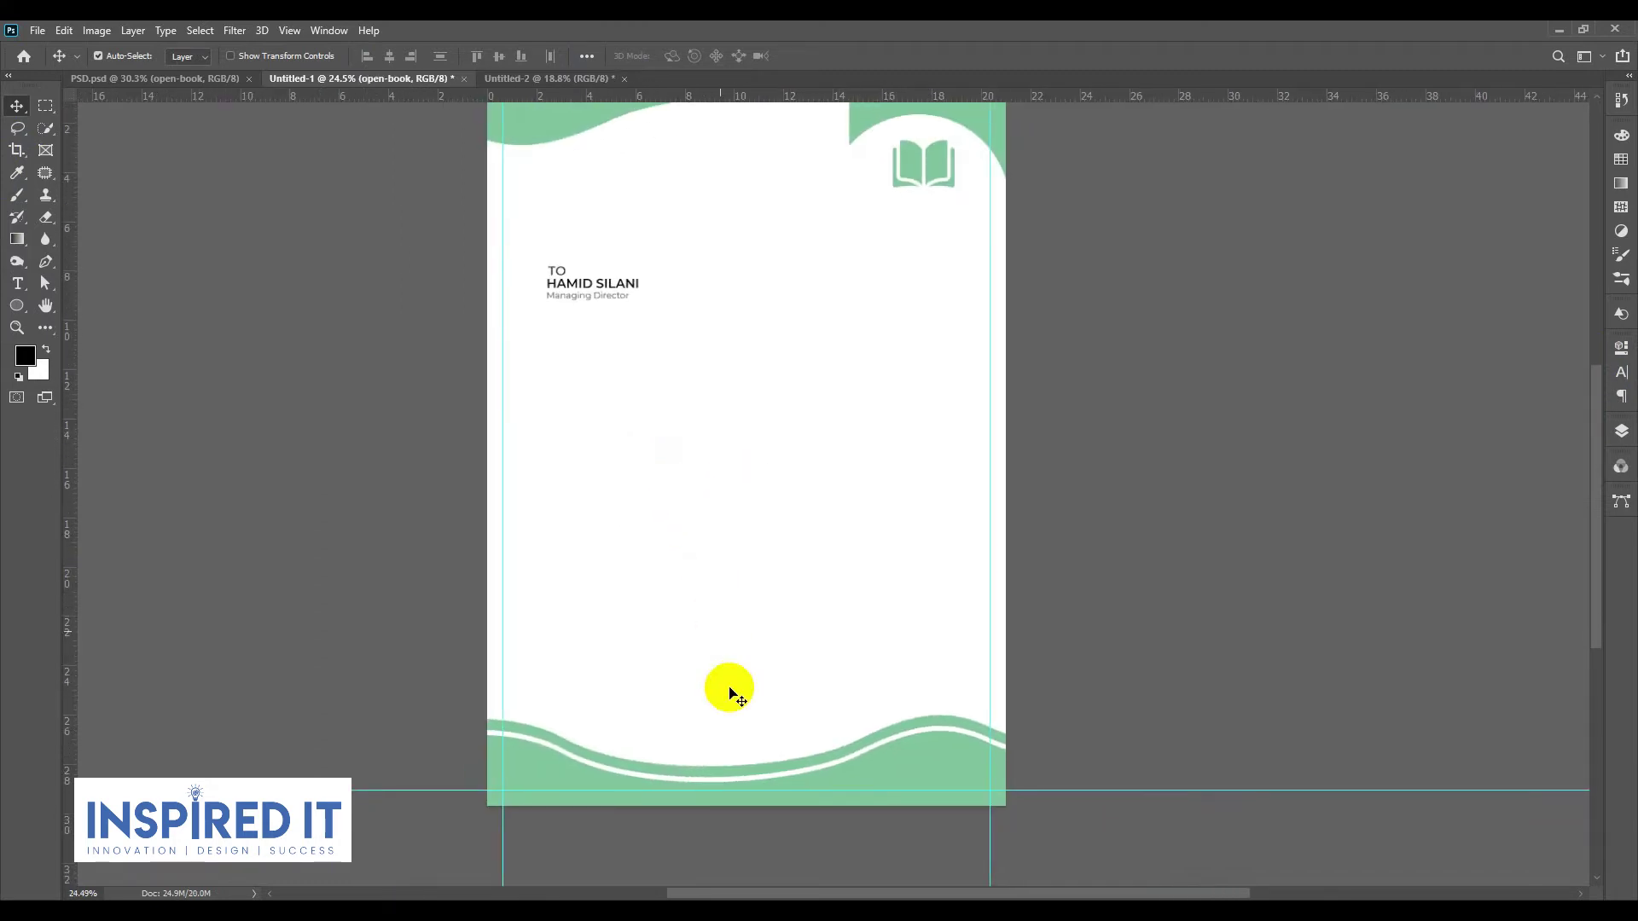
pyautogui.click(1009, 913)
pyautogui.moveTo(240, 307); pyautogui.dragTo(12, 254)
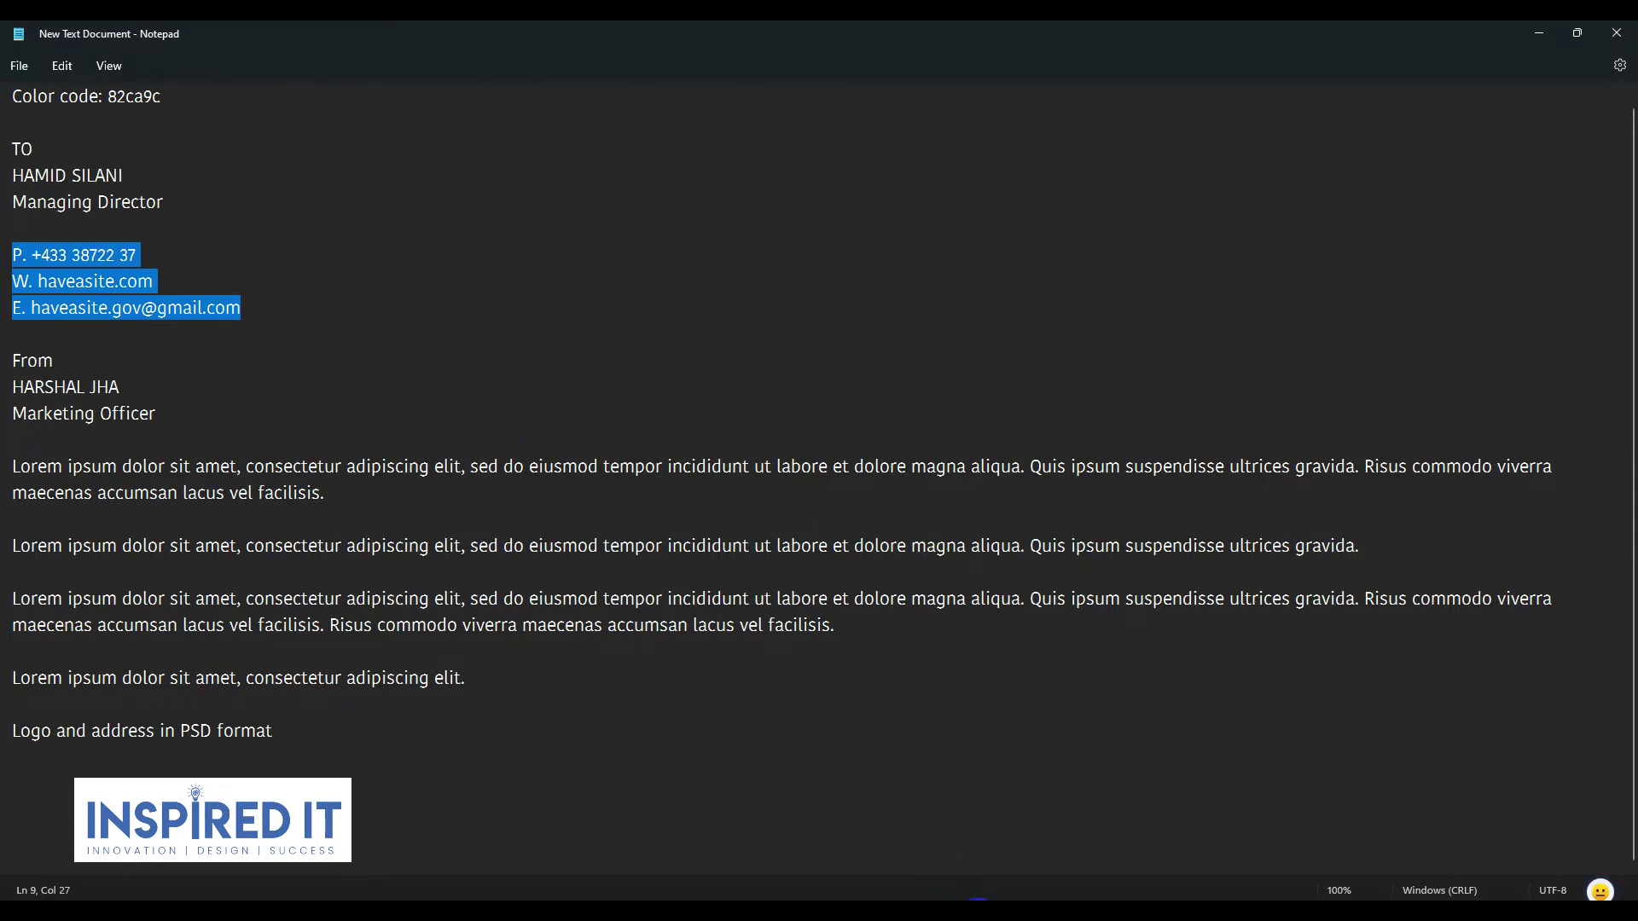
pyautogui.click(968, 910)
pyautogui.click(926, 909)
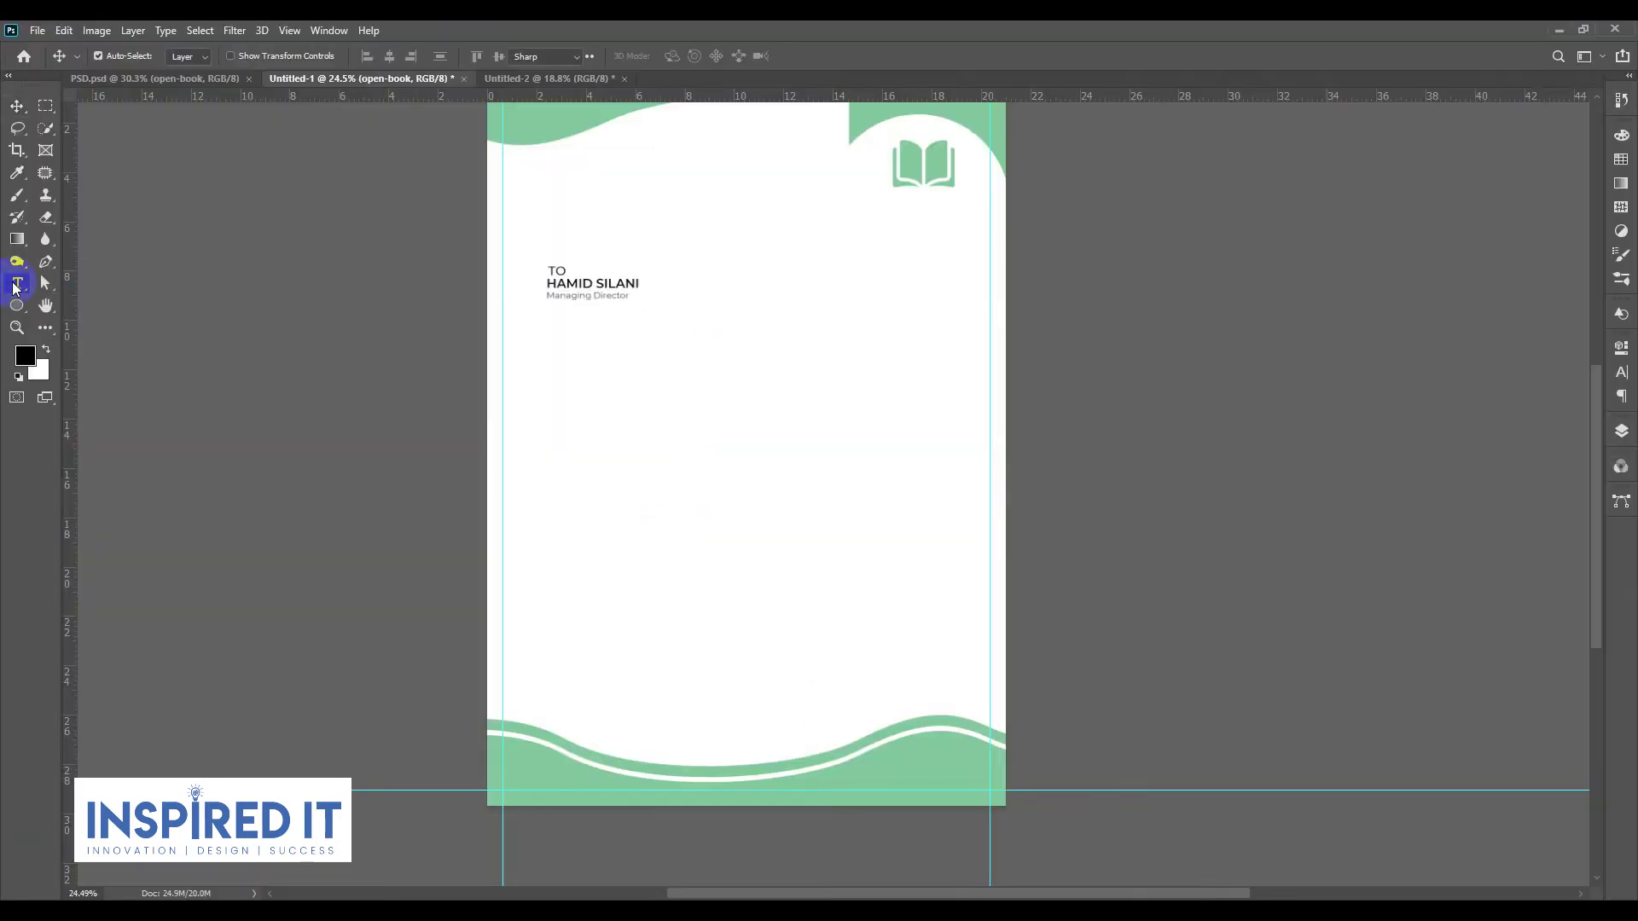
# Step: Paste the phone, website and e-mail contact lines onto the letterhead as text
pyautogui.hotkey('ctrl', 'v')
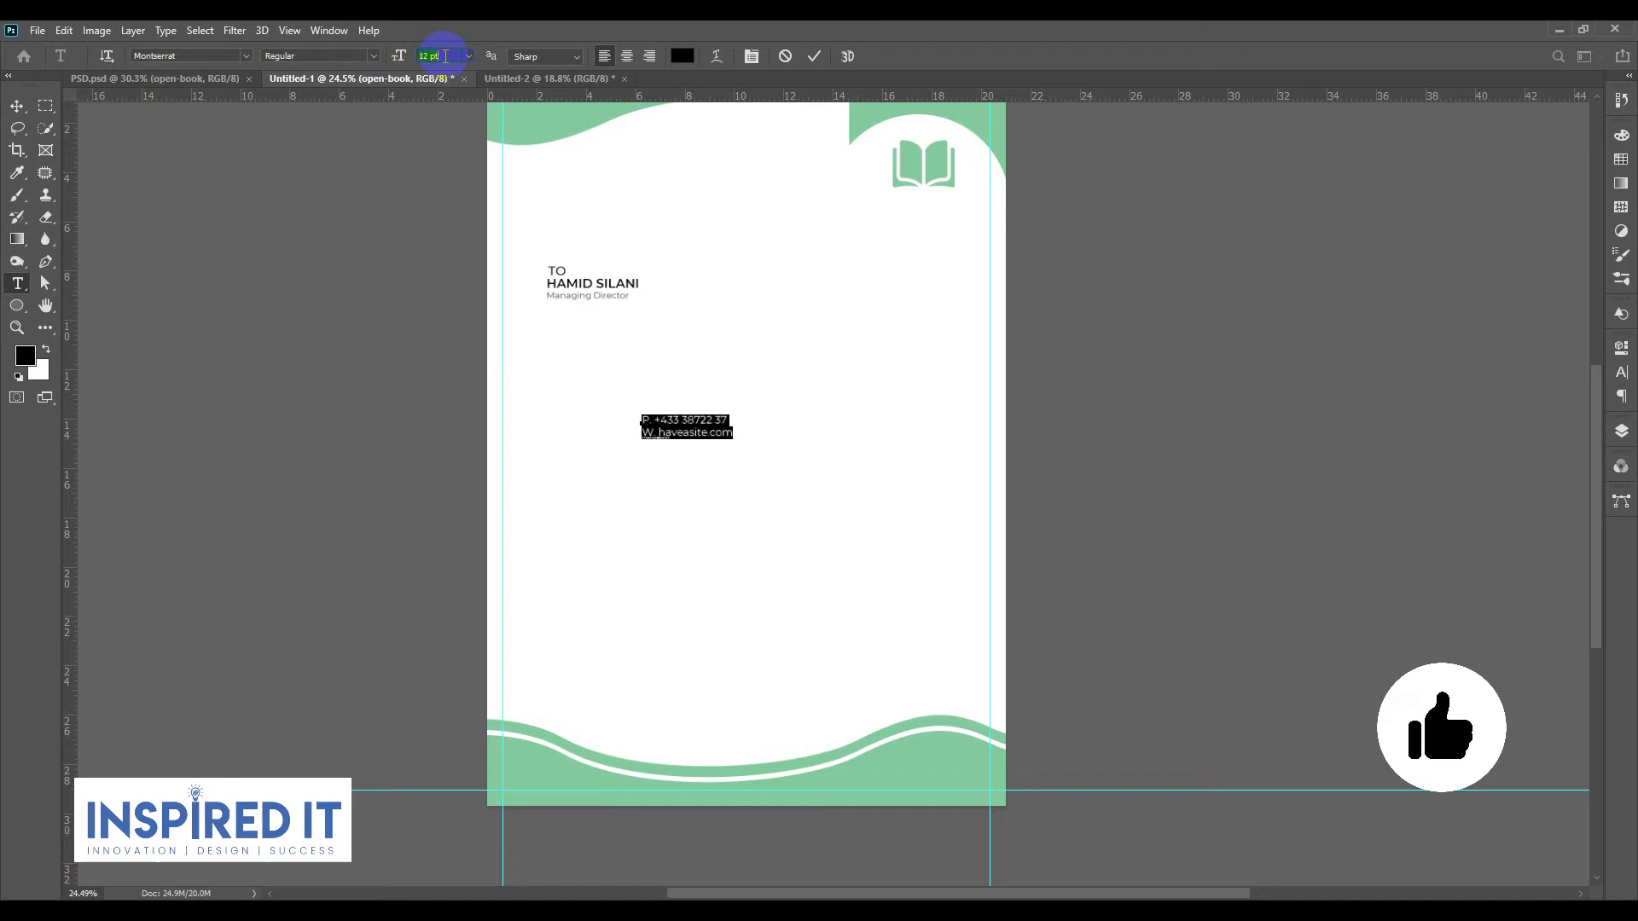
pyautogui.hotkey('ctrl', 'Return')
pyautogui.press('v')
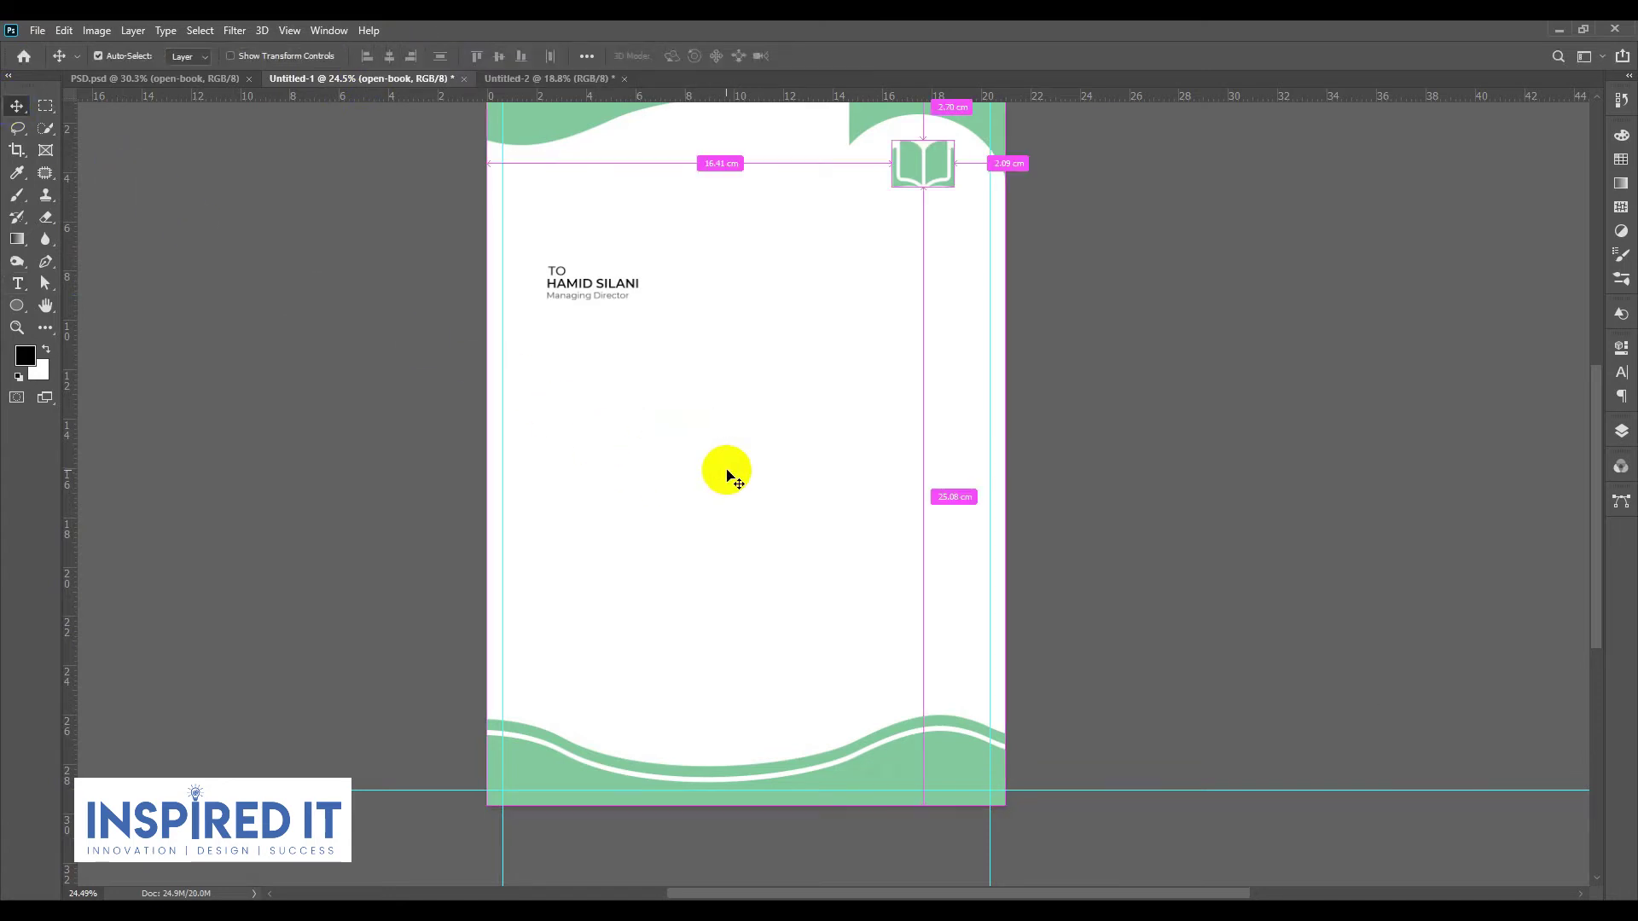
pyautogui.scroll(3, 720, 452)
pyautogui.scroll(2, 649, 440)
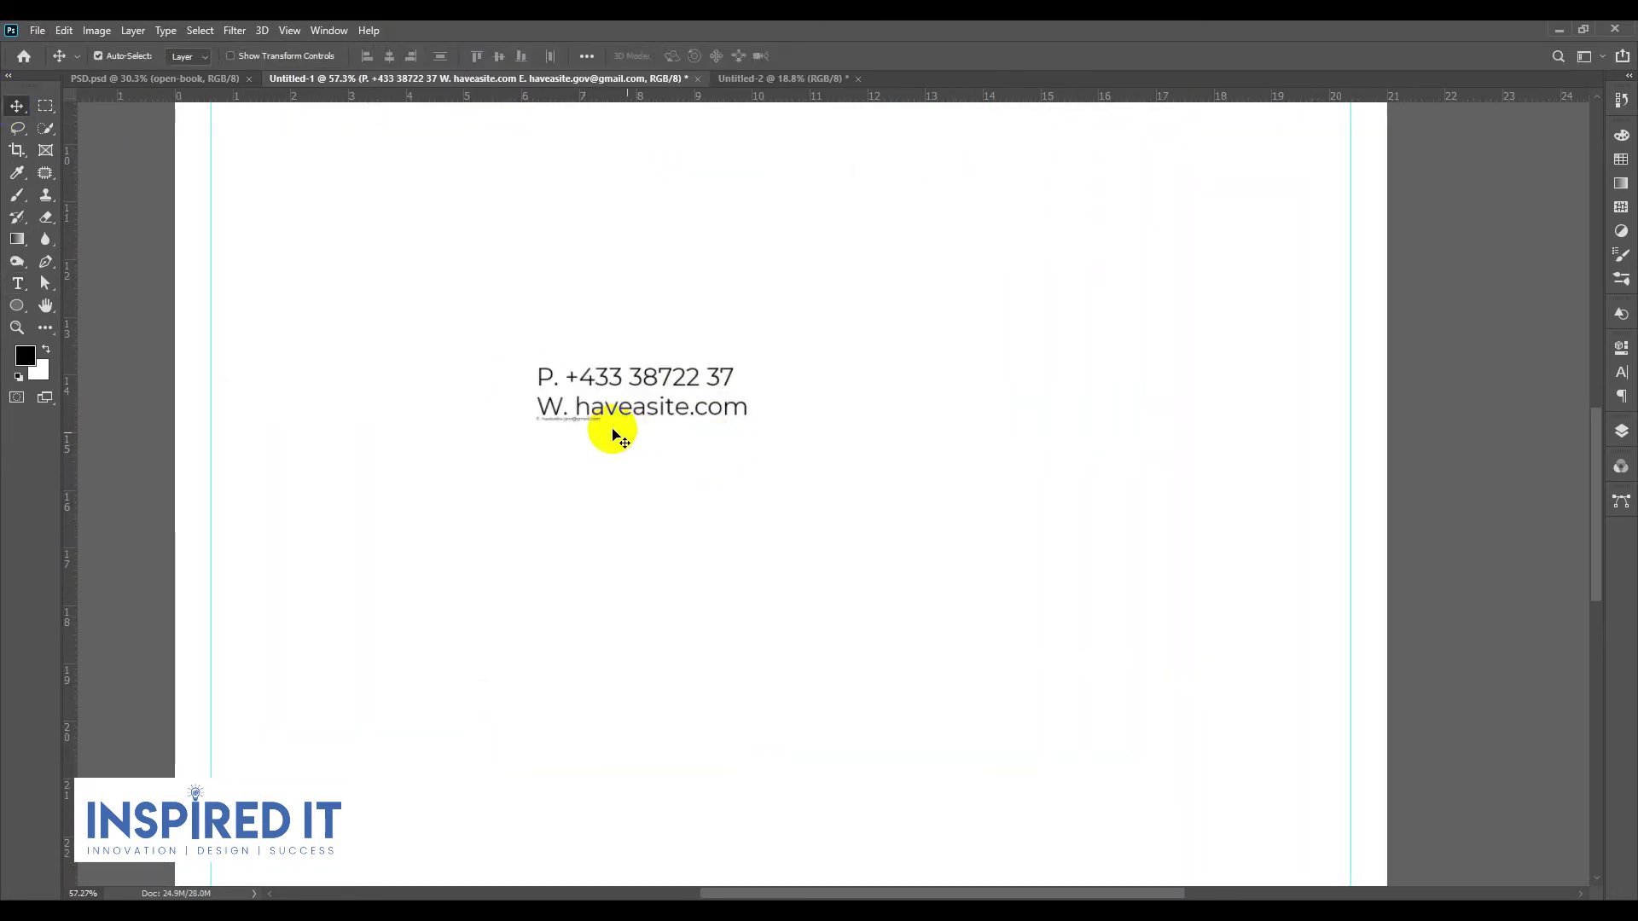
pyautogui.scroll(2, 589, 422)
pyautogui.scroll(2, 581, 423)
pyautogui.scroll(2, 576, 418)
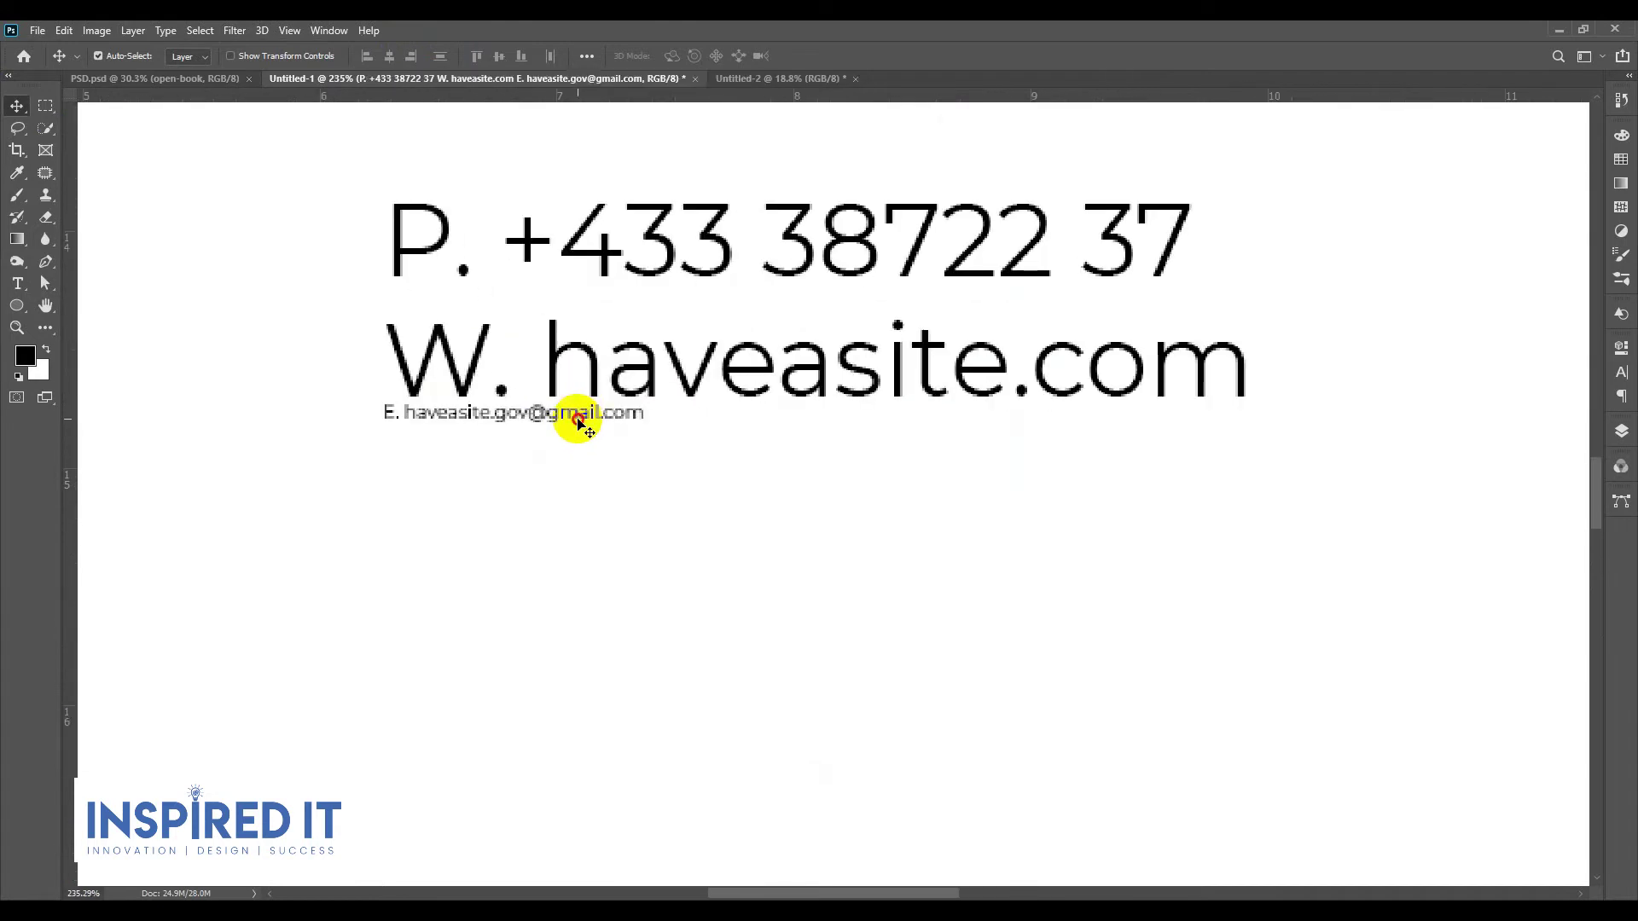
# Step: Set the e-mail contact line to 12 pt
pyautogui.doubleClick(575, 418)
pyautogui.moveTo(639, 412); pyautogui.dragTo(250, 400)
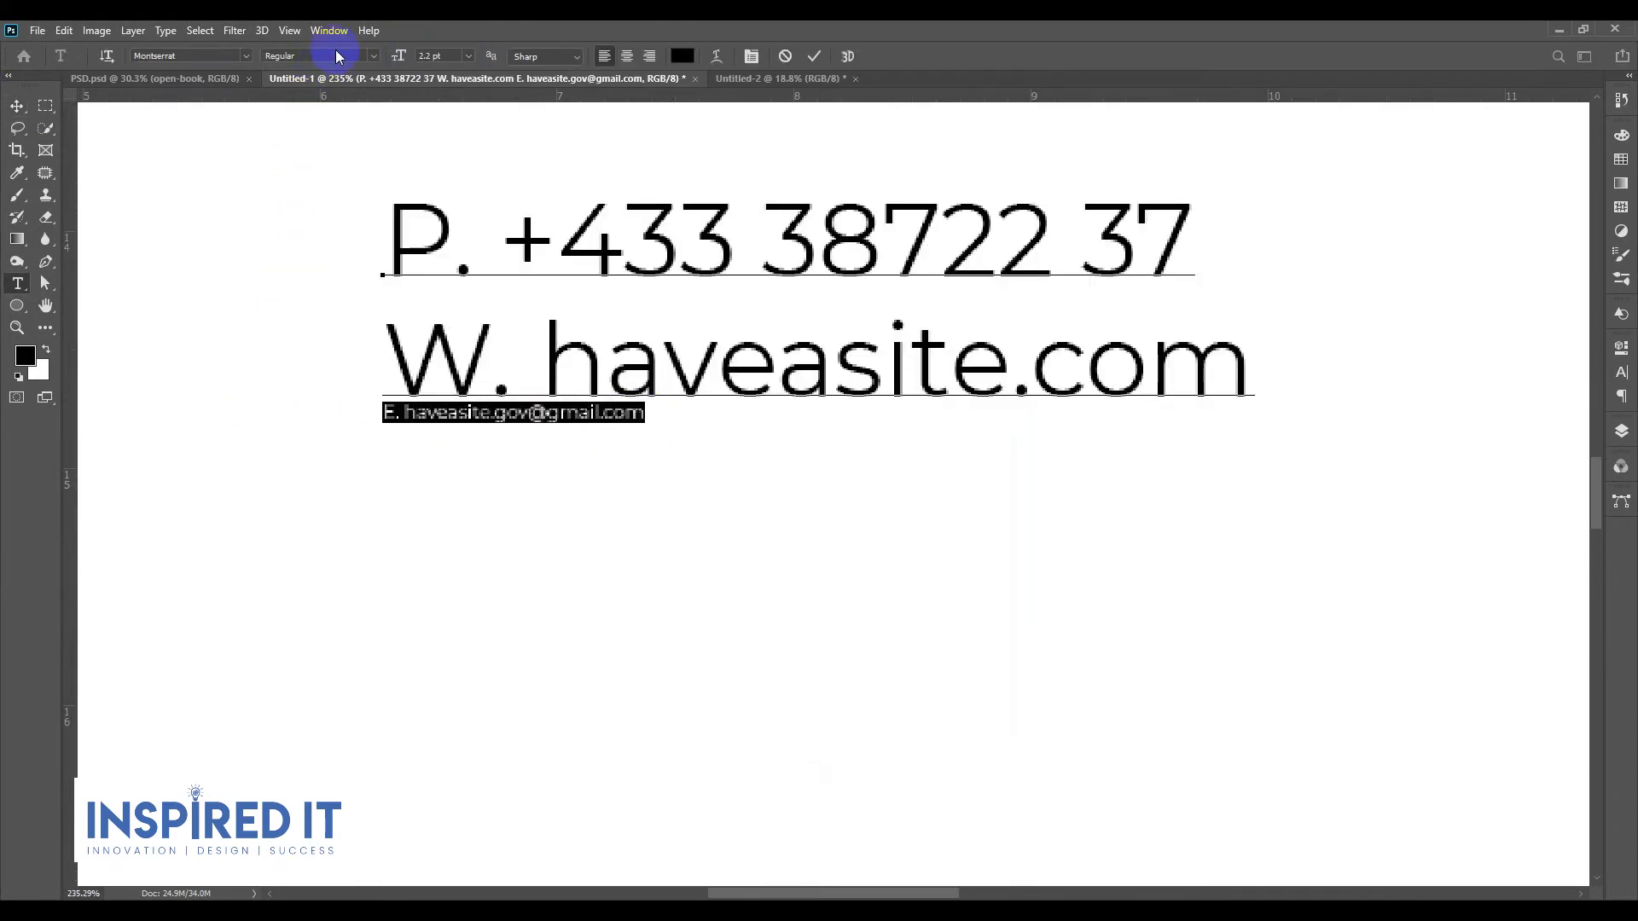
pyautogui.scroll(3, 448, 52)
pyautogui.scroll(3, 449, 53)
pyautogui.scroll(3, 450, 53)
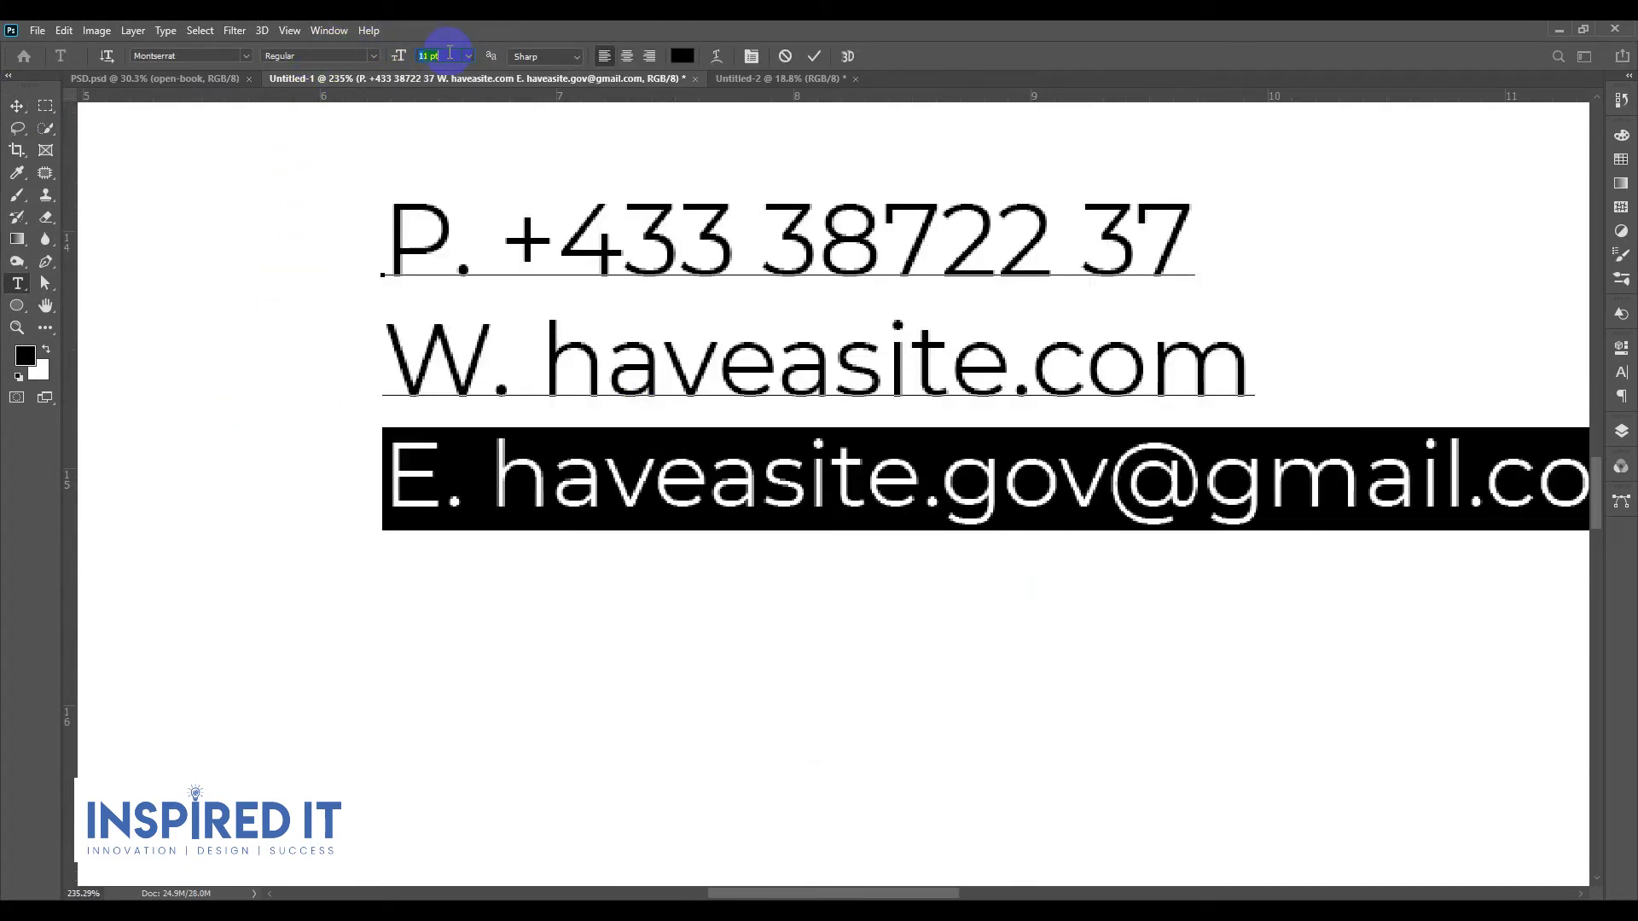
pyautogui.scroll(1, 450, 53)
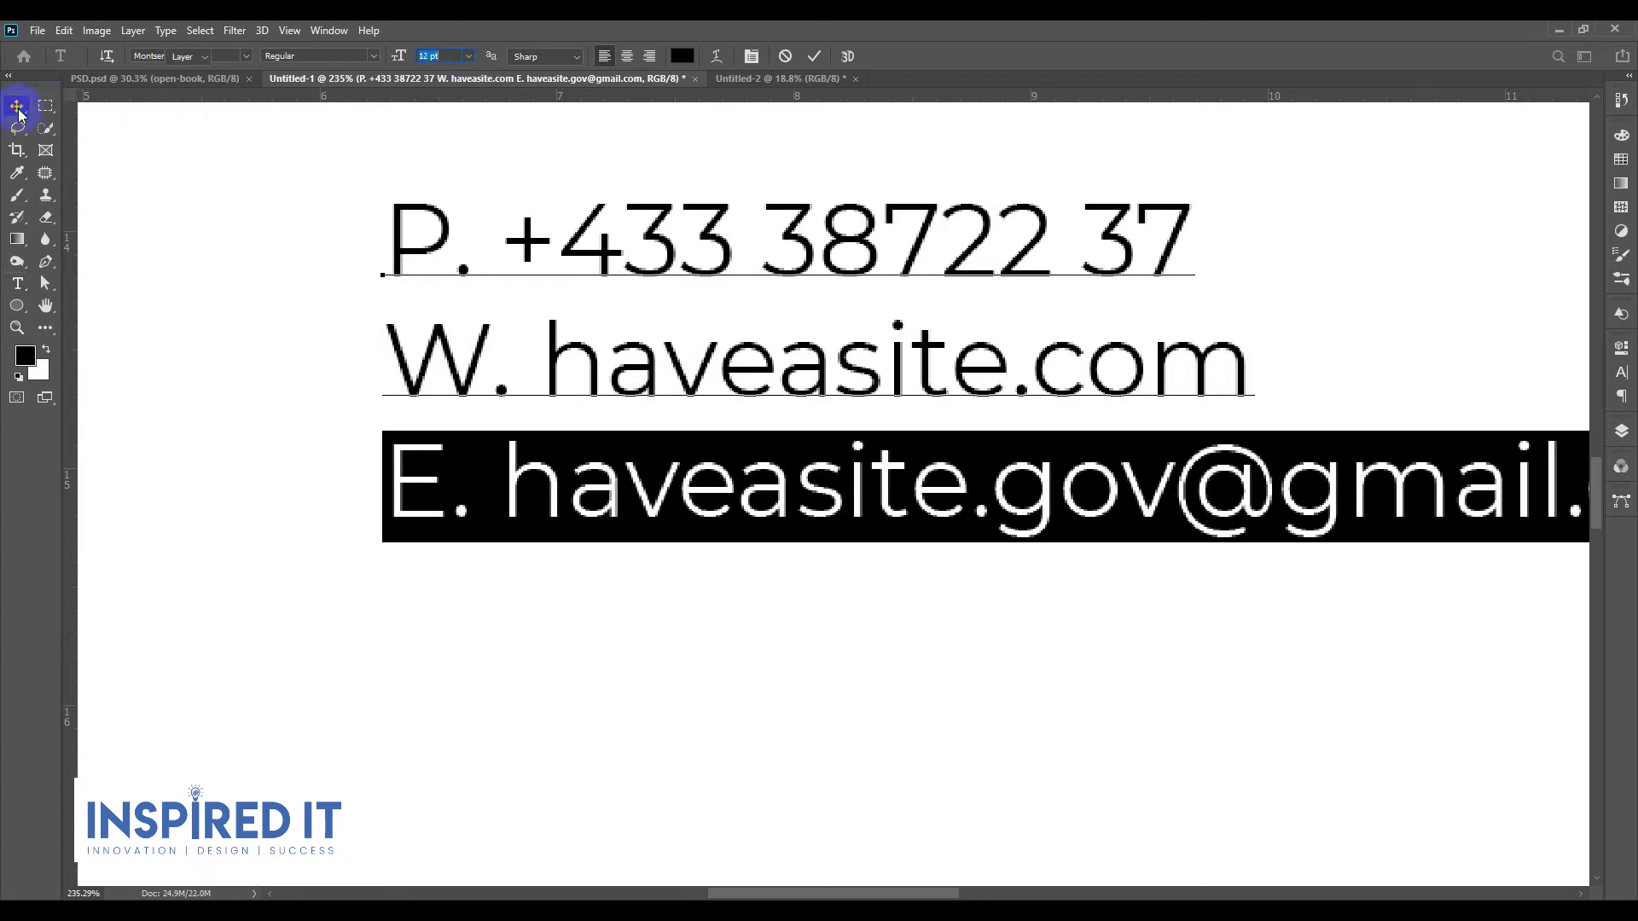
pyautogui.click(19, 110)
pyautogui.scroll(-3, 500, 382)
pyautogui.scroll(-2, 621, 464)
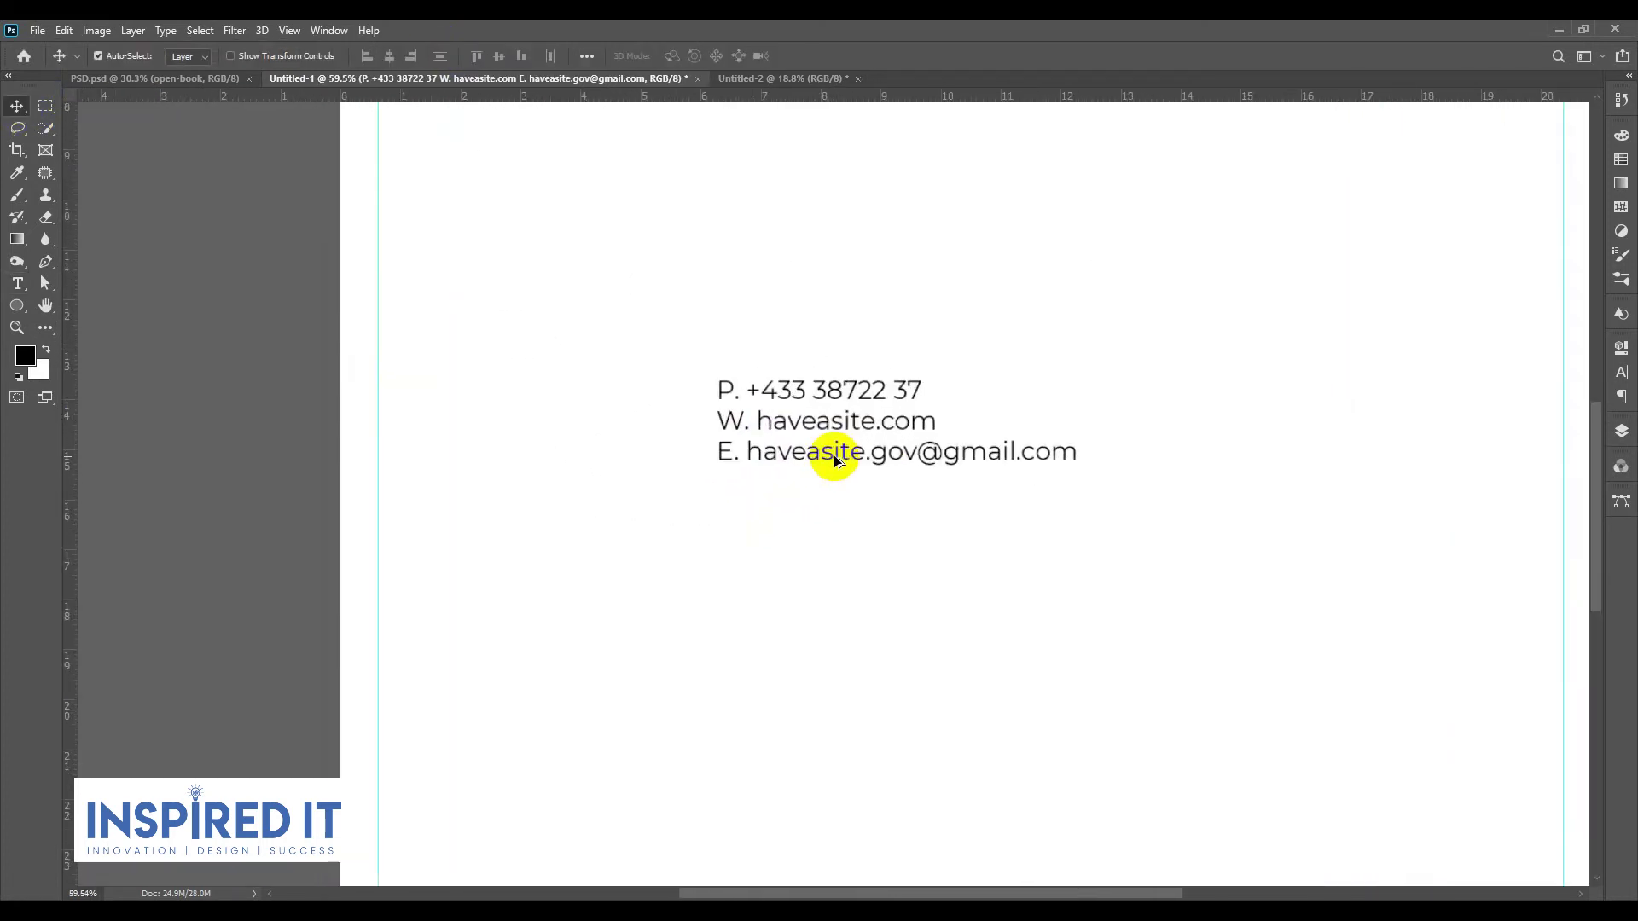
pyautogui.scroll(3, 834, 459)
# Step: Set the contact lines' leading to 14 pt in the Character panel
pyautogui.doubleClick(944, 397)
pyautogui.click(1621, 373)
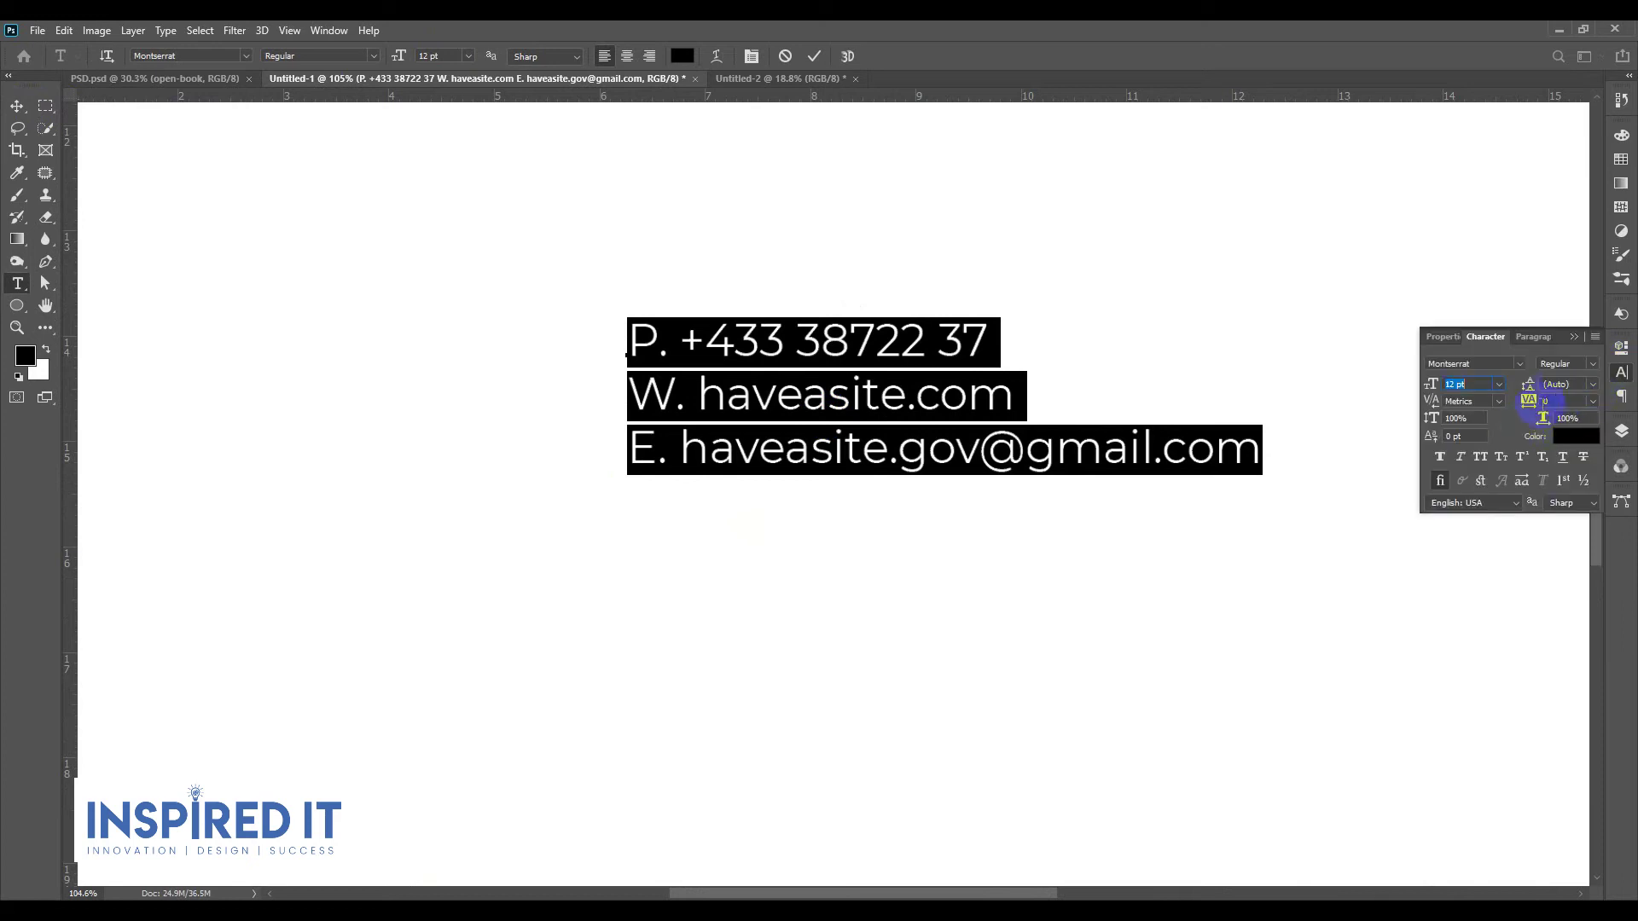
pyautogui.click(1595, 392)
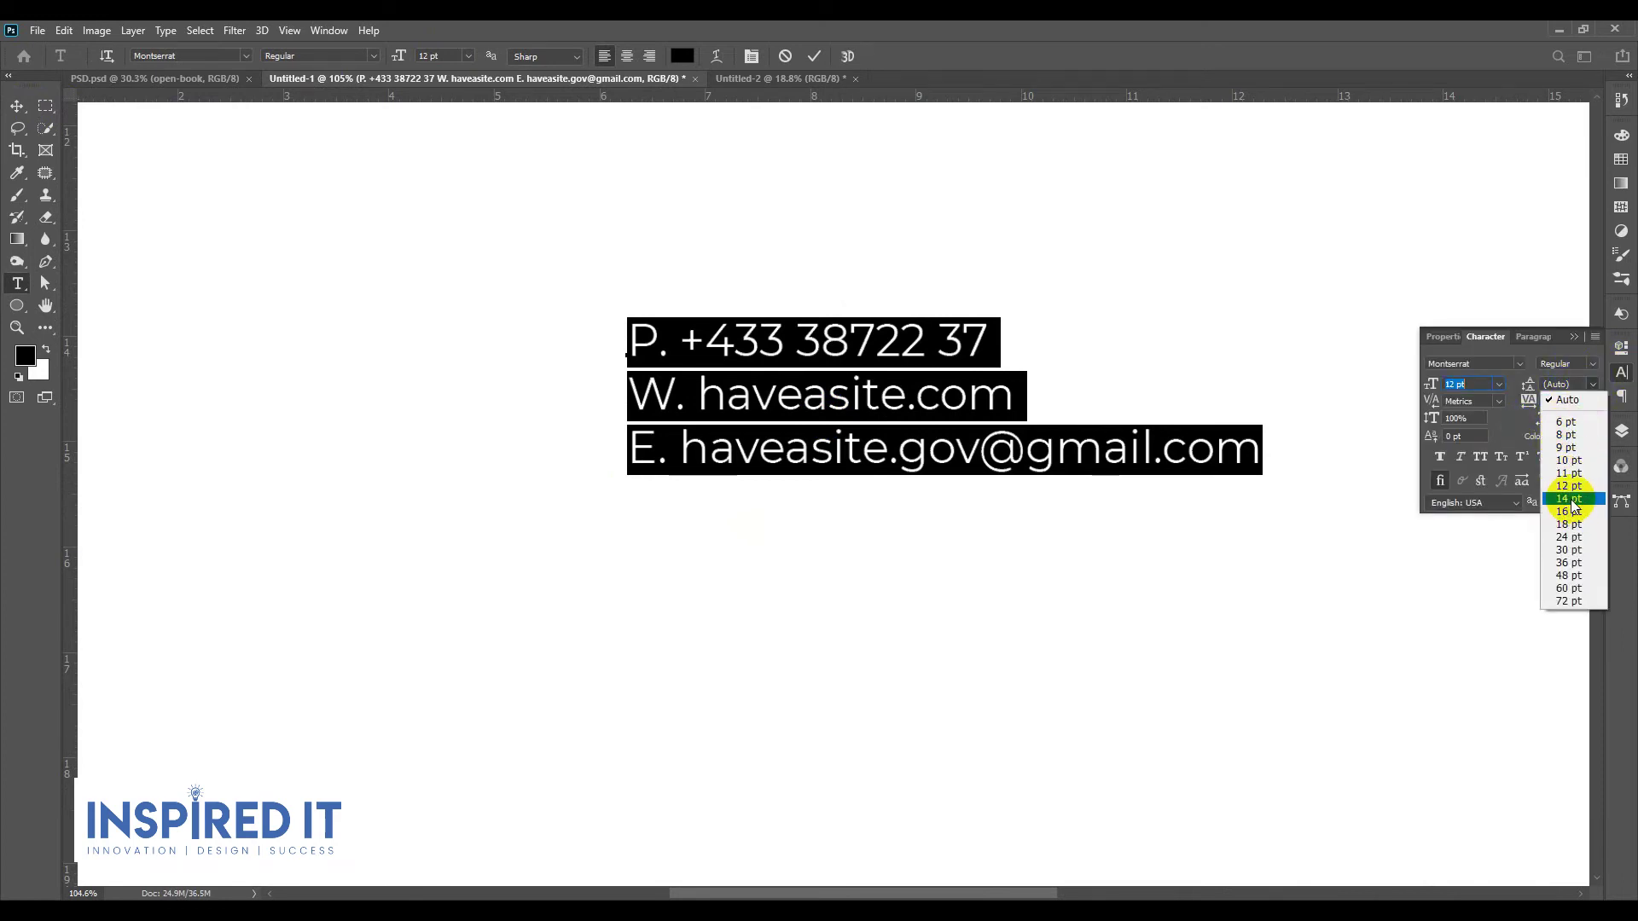
pyautogui.click(1573, 495)
pyautogui.scroll(1, 1574, 384)
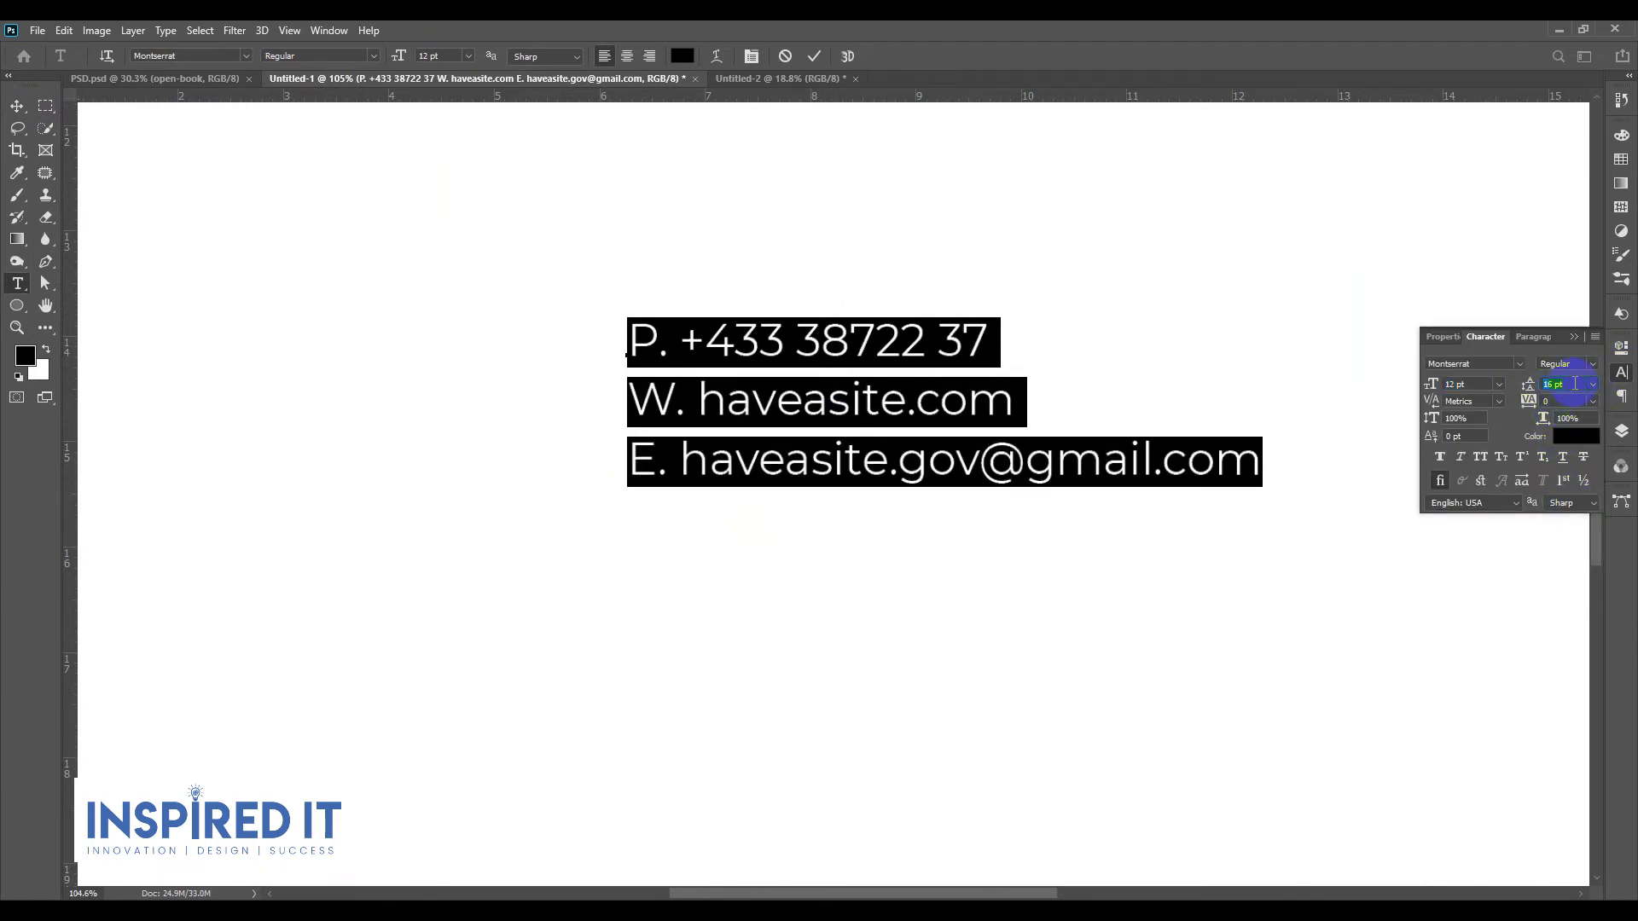
pyautogui.click(18, 105)
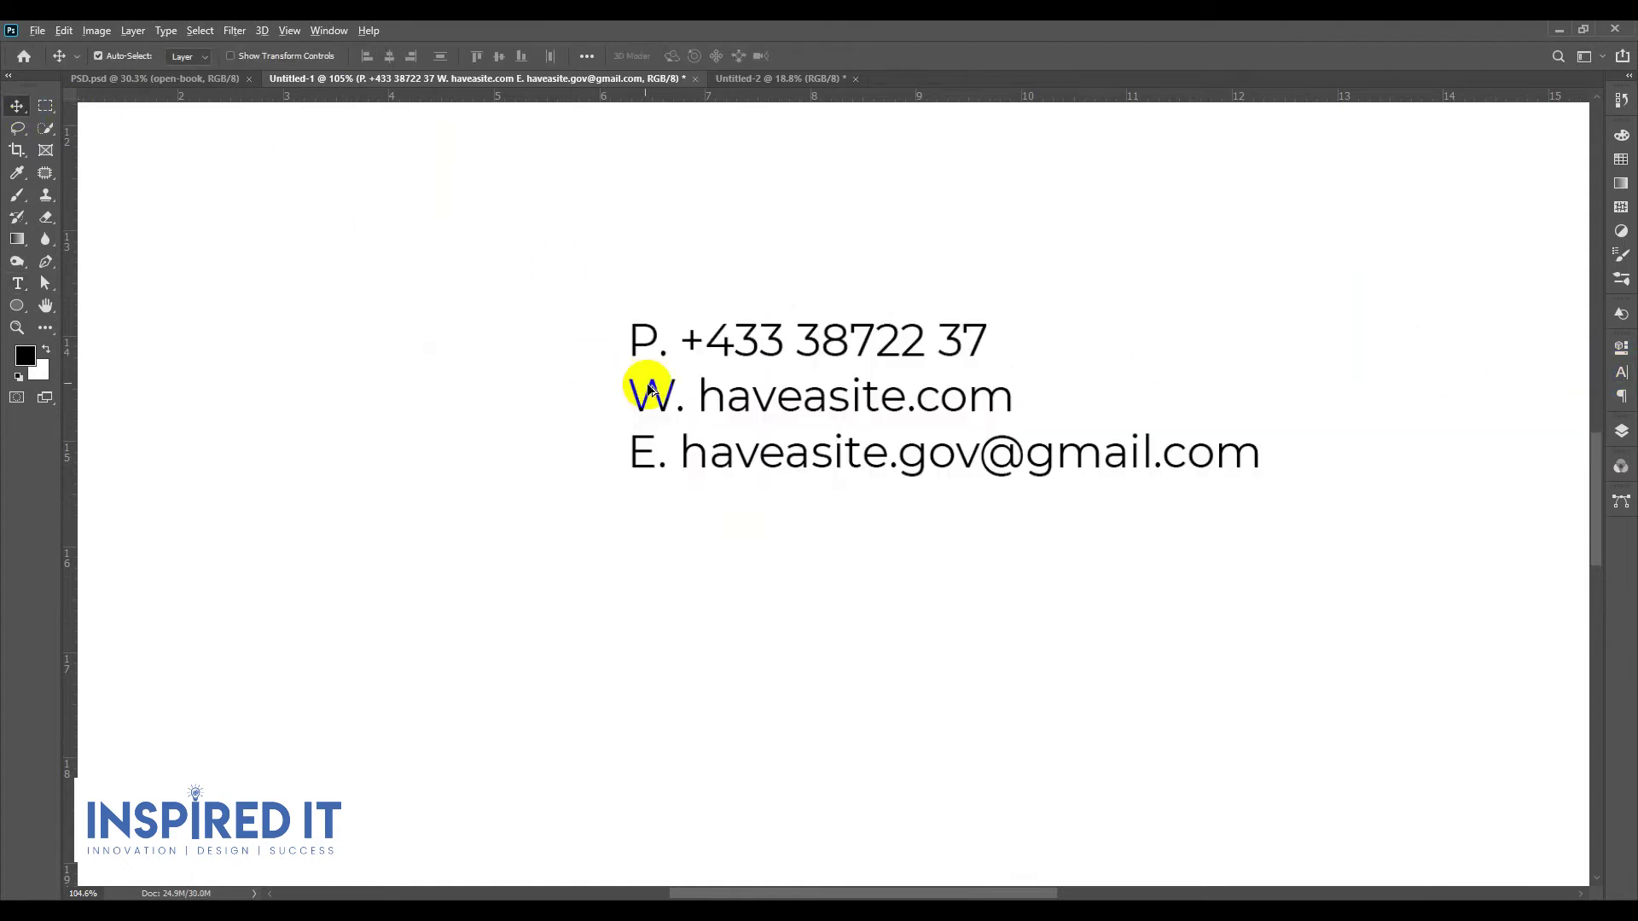
pyautogui.scroll(-5, 651, 387)
# Step: Move the contact block under Managing Director, aligned with the recipient text
pyautogui.moveTo(651, 394); pyautogui.dragTo(486, 258)
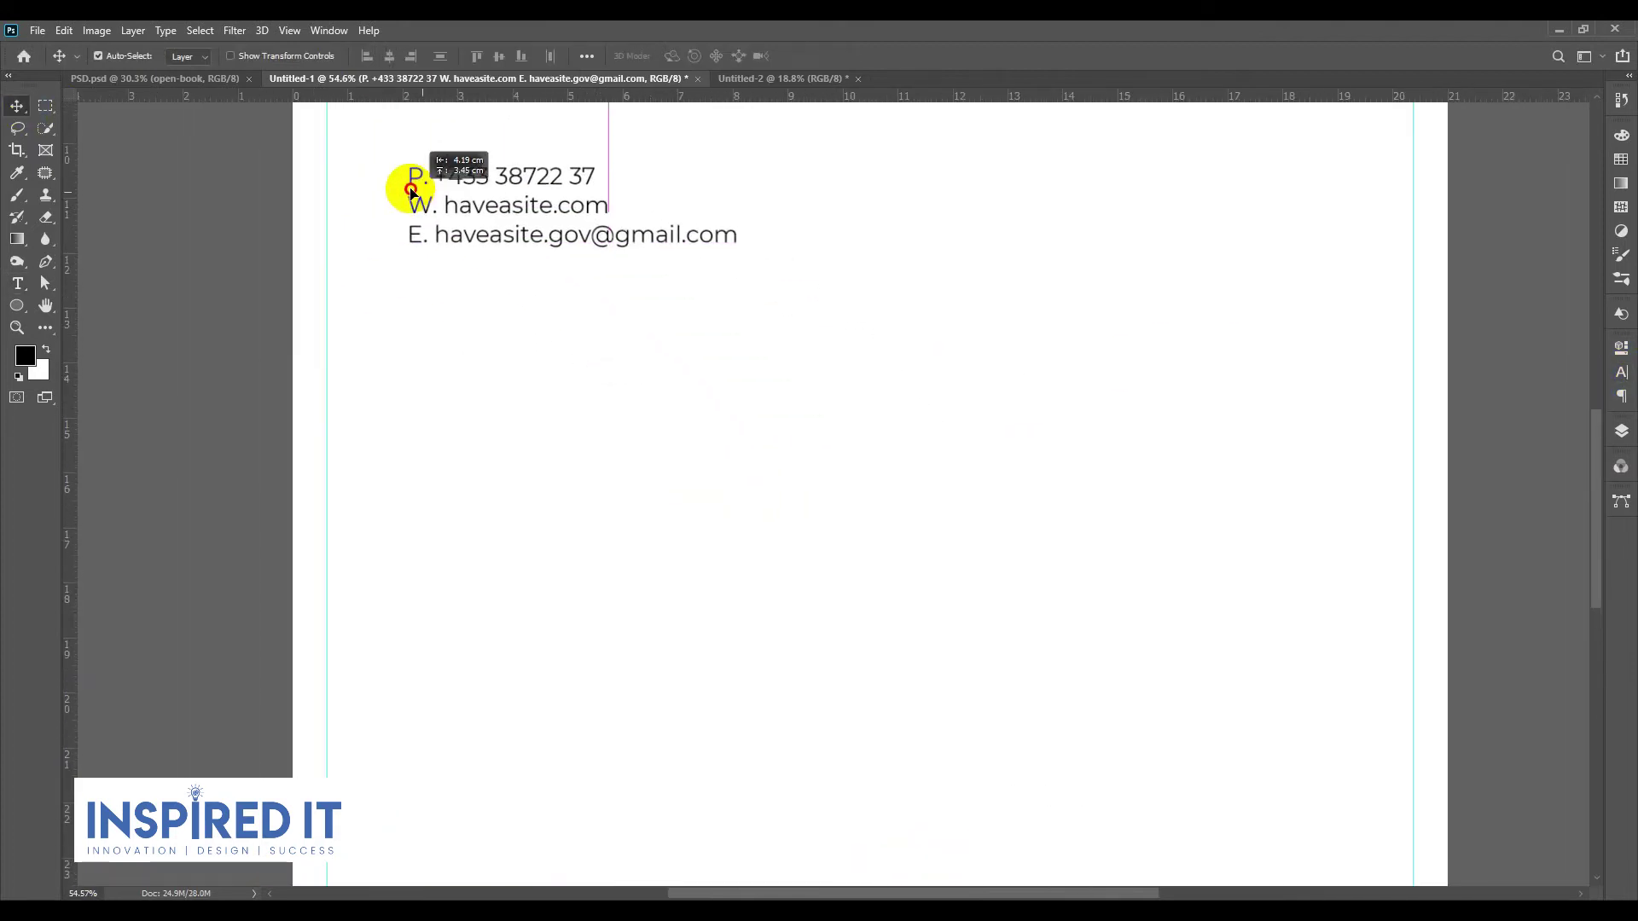
pyautogui.scroll(2, 684, 570)
pyautogui.scroll(2, 604, 485)
pyautogui.moveTo(541, 509); pyautogui.dragTo(590, 510)
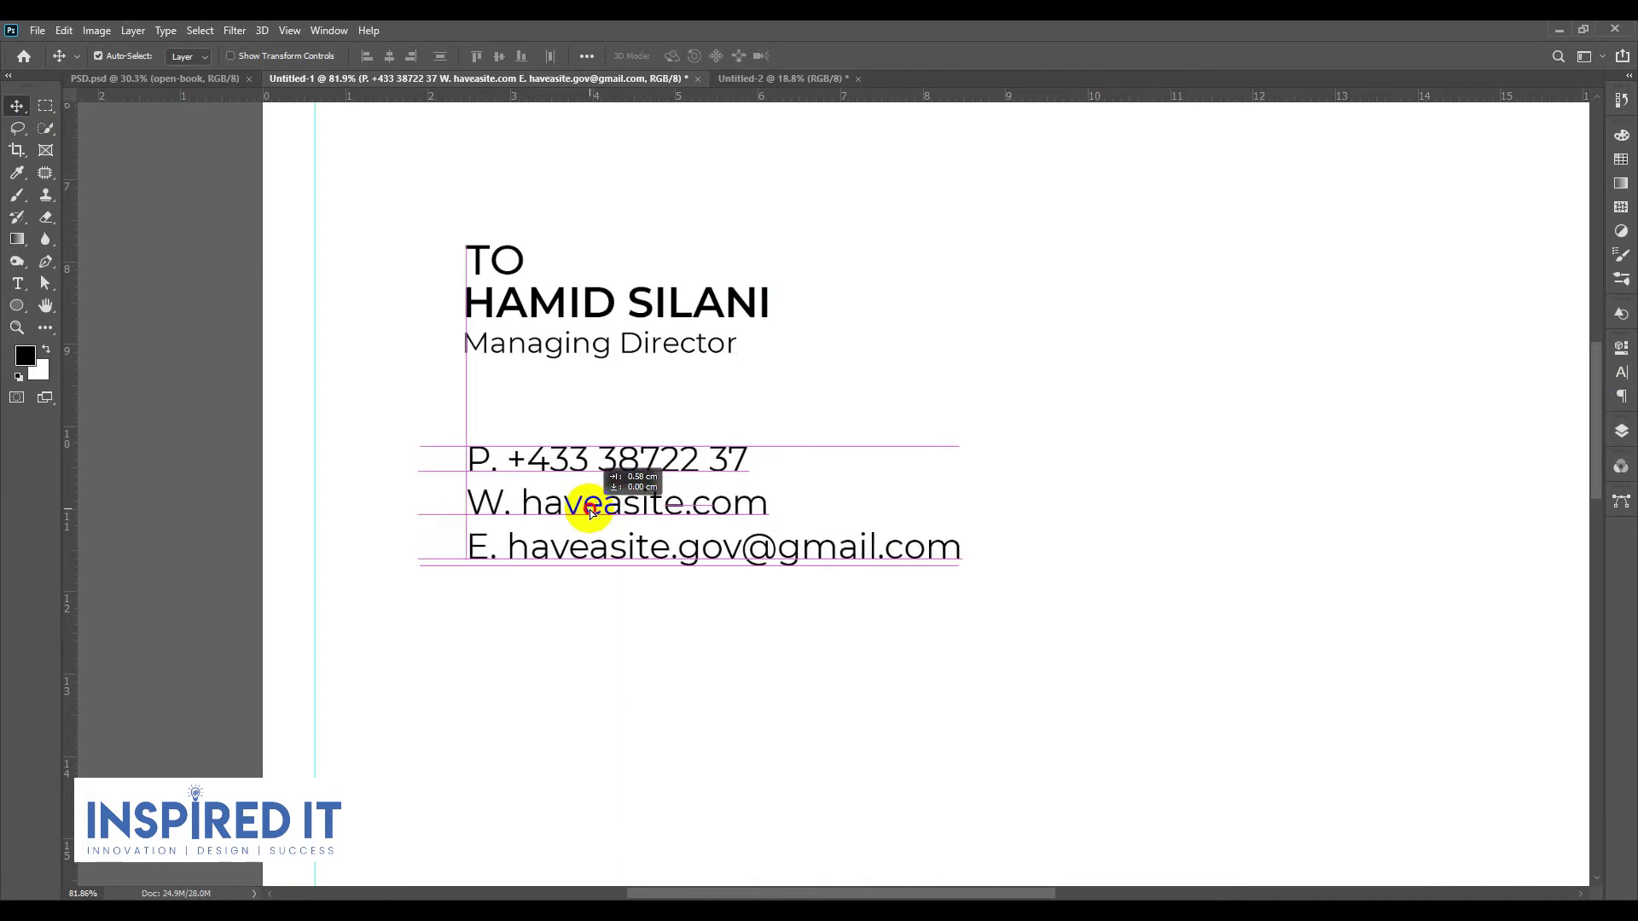
pyautogui.scroll(-6, 590, 512)
pyautogui.moveTo(589, 571); pyautogui.dragTo(582, 426)
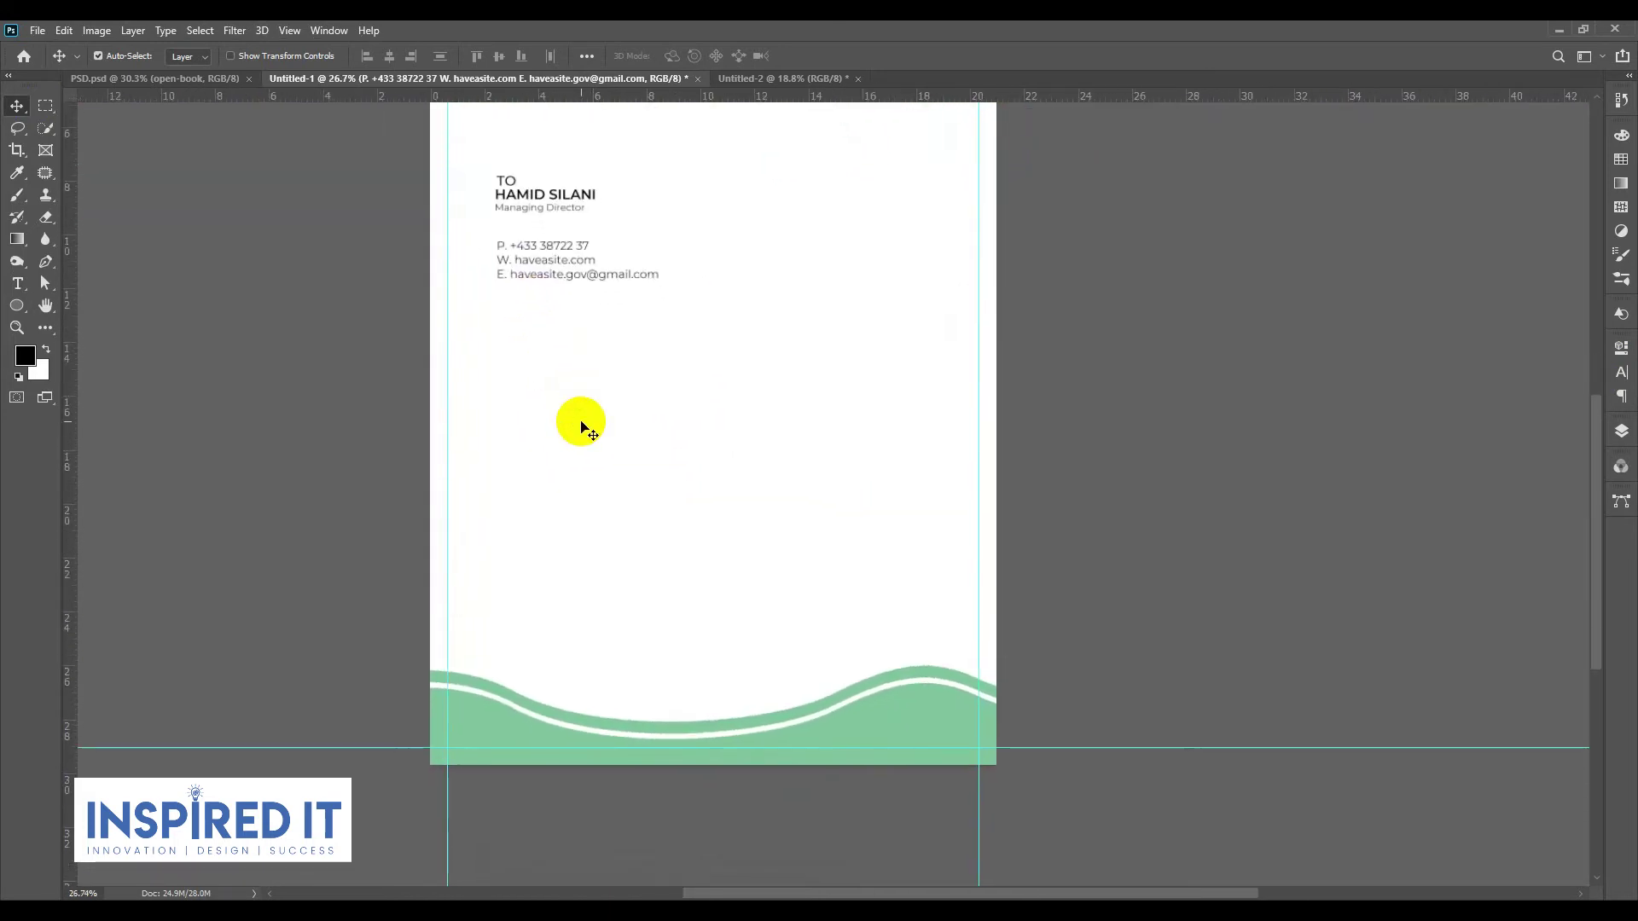
# Step: Select the entire first Lorem ipsum paragraph in the Notepad brief
pyautogui.click(1079, 479)
pyautogui.hotkey('alt', 'Tab')
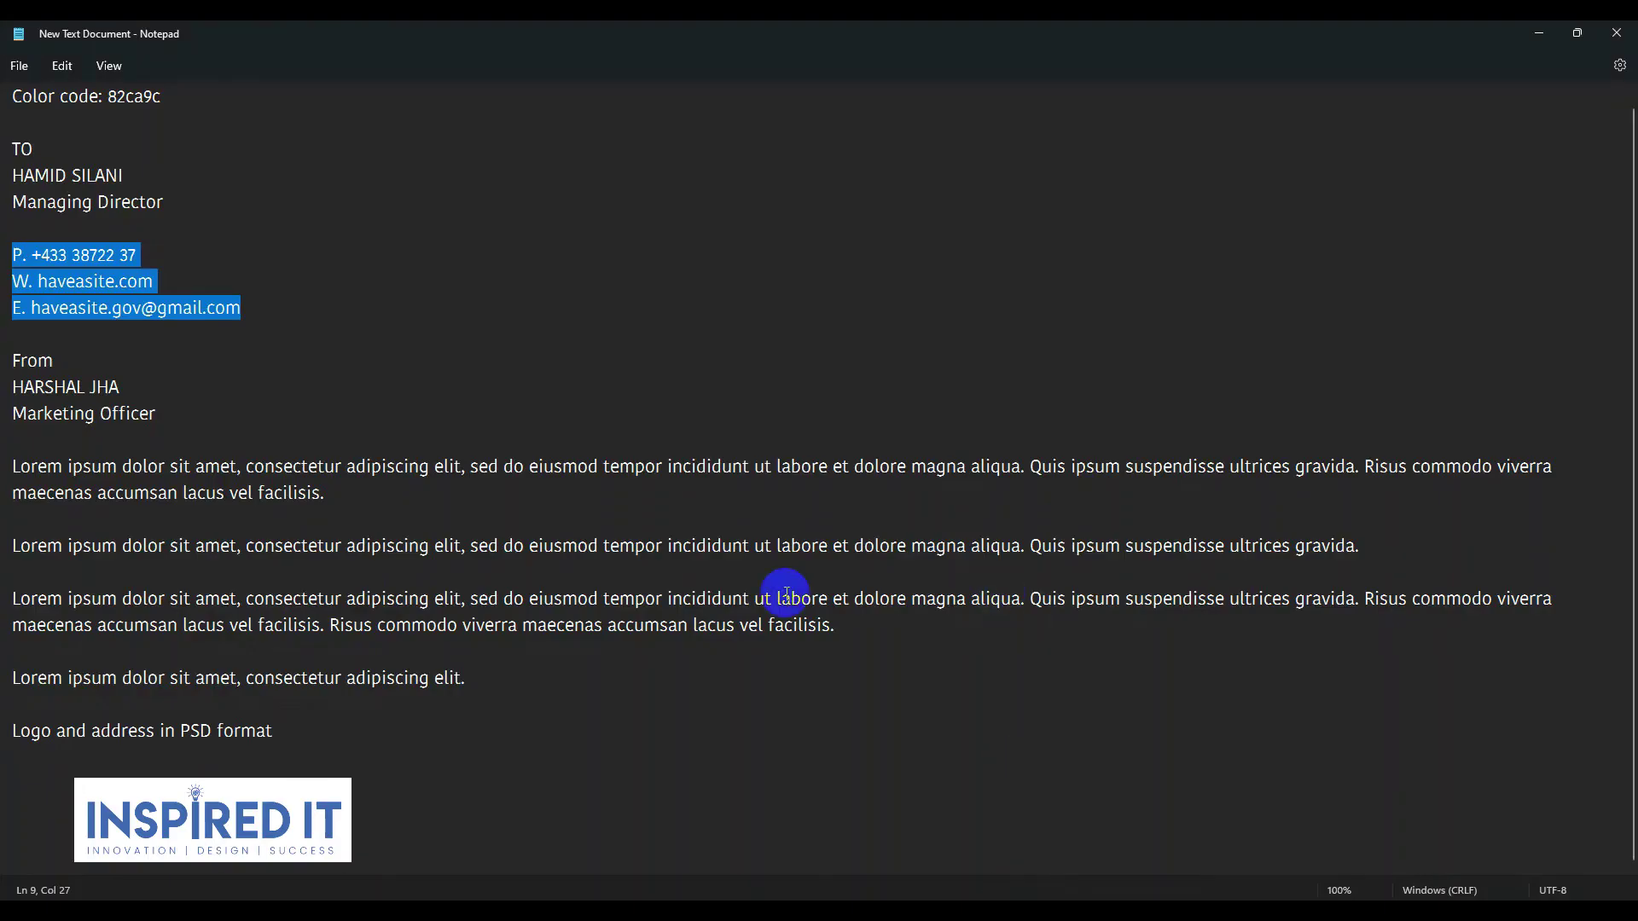
pyautogui.moveTo(14, 465); pyautogui.dragTo(321, 503)
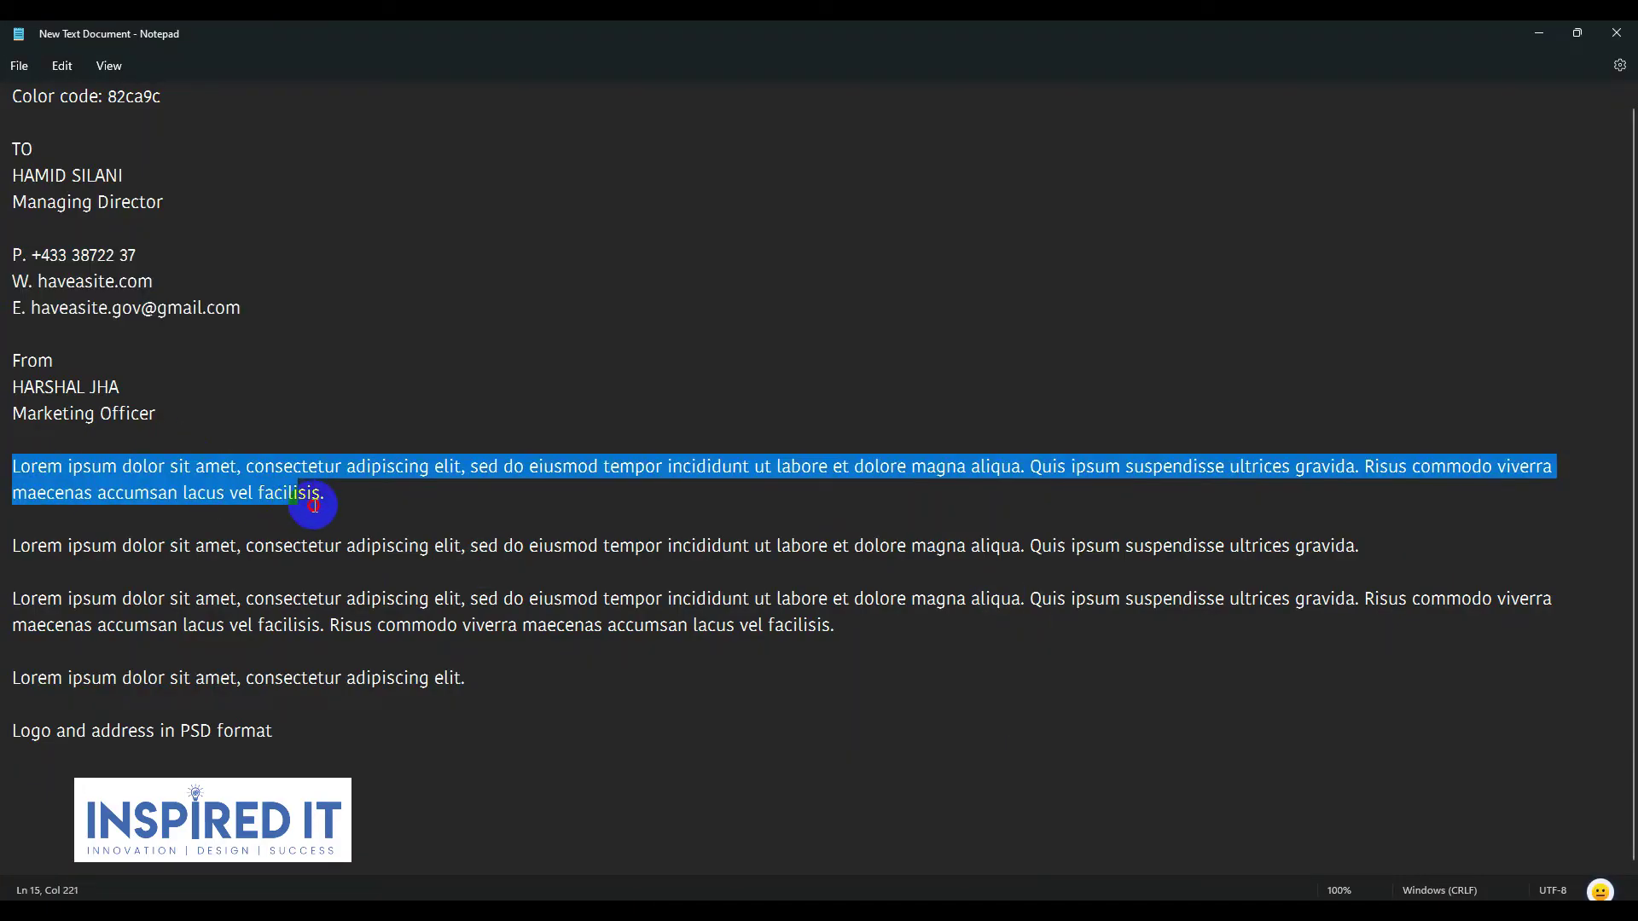
pyautogui.click(330, 498)
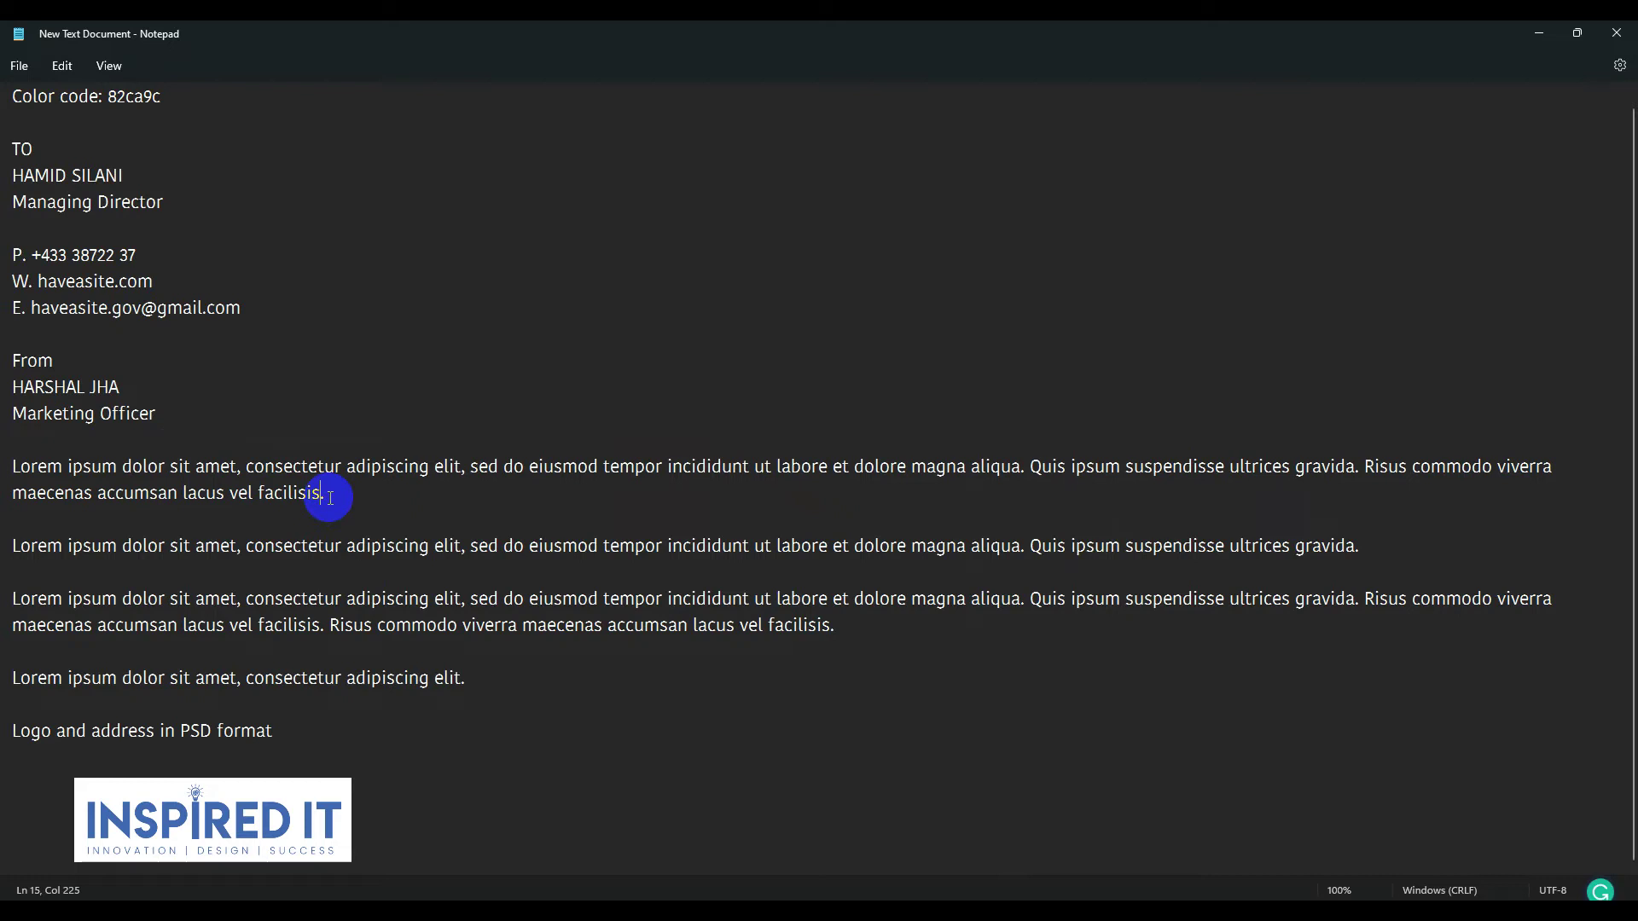
pyautogui.moveTo(287, 493); pyautogui.dragTo(3, 427)
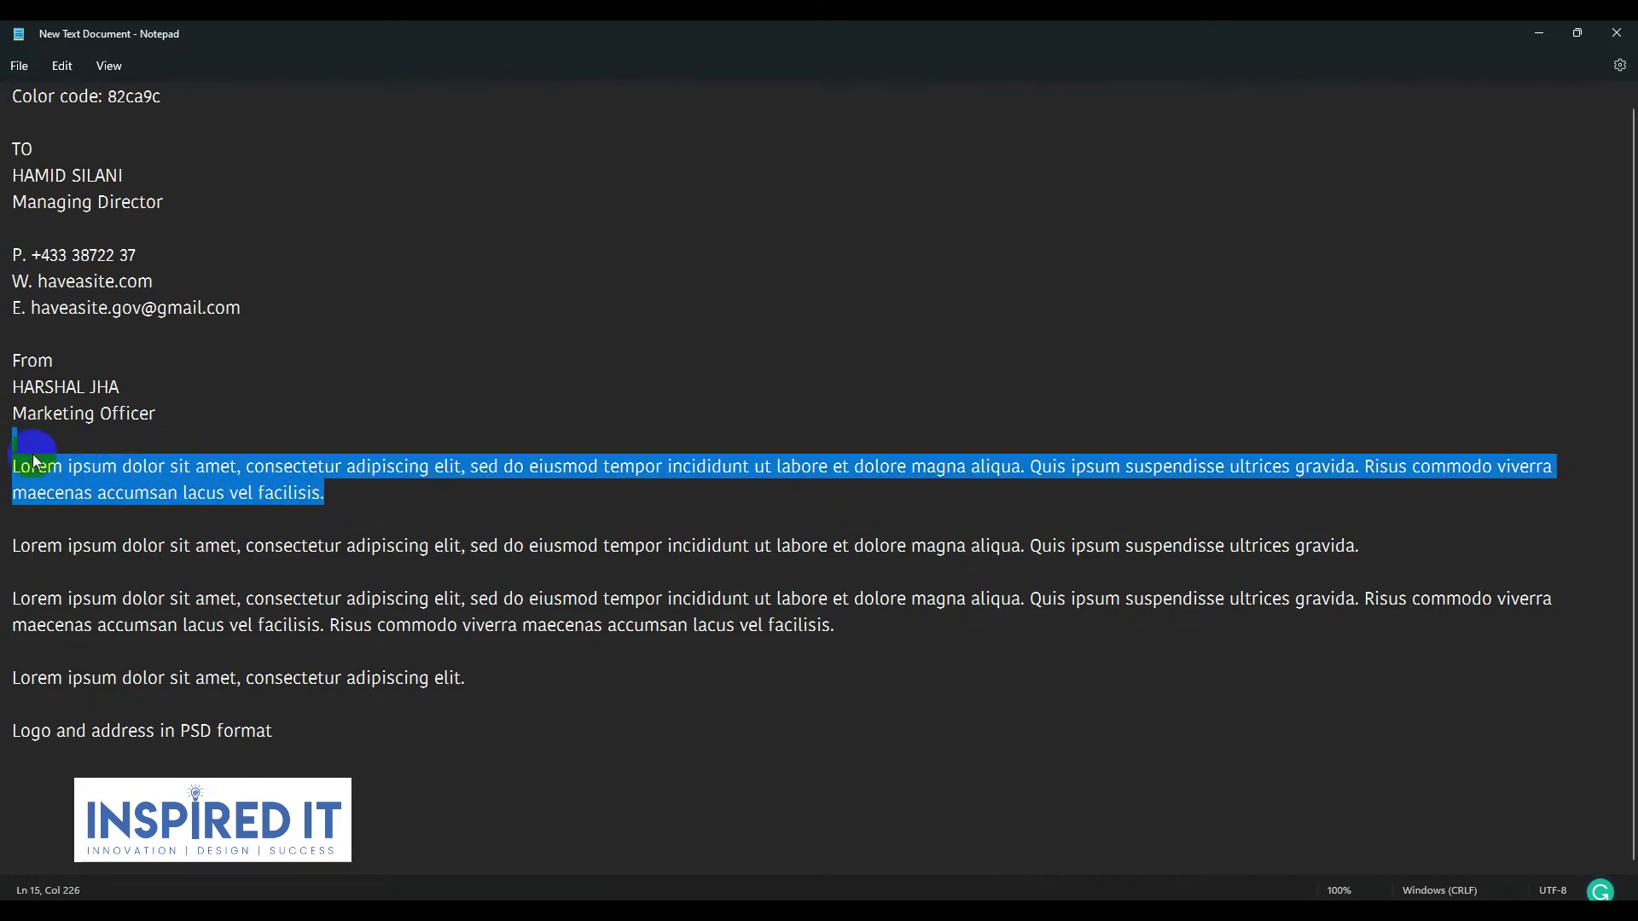
pyautogui.click(197, 495)
pyautogui.moveTo(327, 495); pyautogui.dragTo(9, 462)
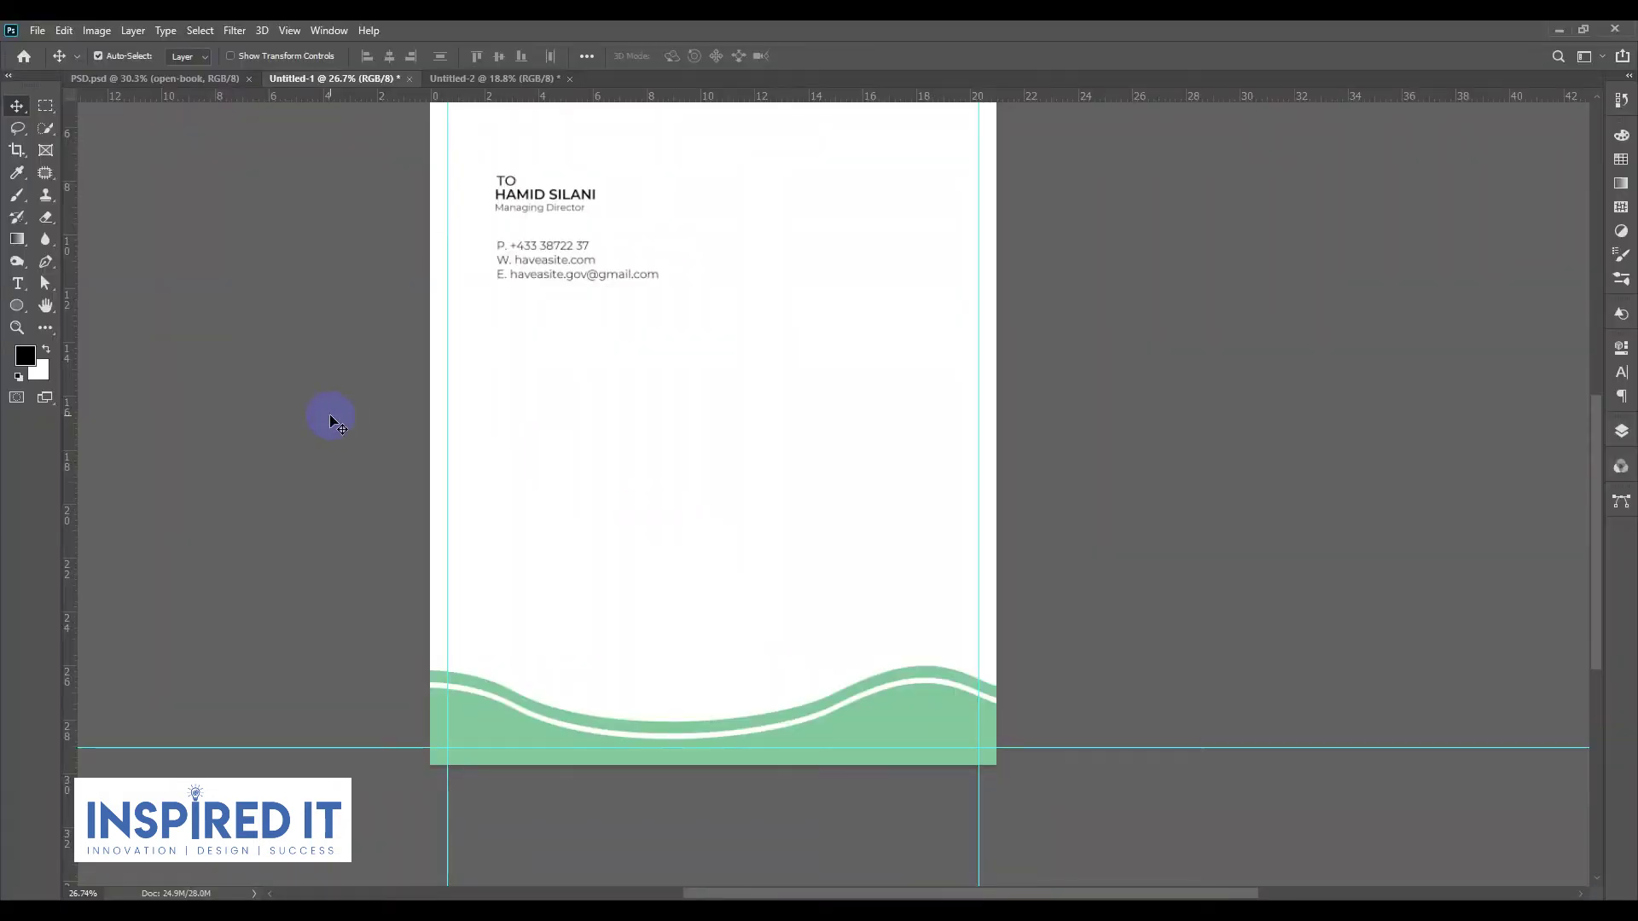
# Step: Draw a paragraph text box below the contacts holding the first Lorem ipsum paragraph
pyautogui.click(19, 286)
pyautogui.moveTo(498, 319)
pyautogui.mouseDown()
pyautogui.moveTo(911, 510)
pyautogui.moveTo(941, 498)
pyautogui.mouseUp()
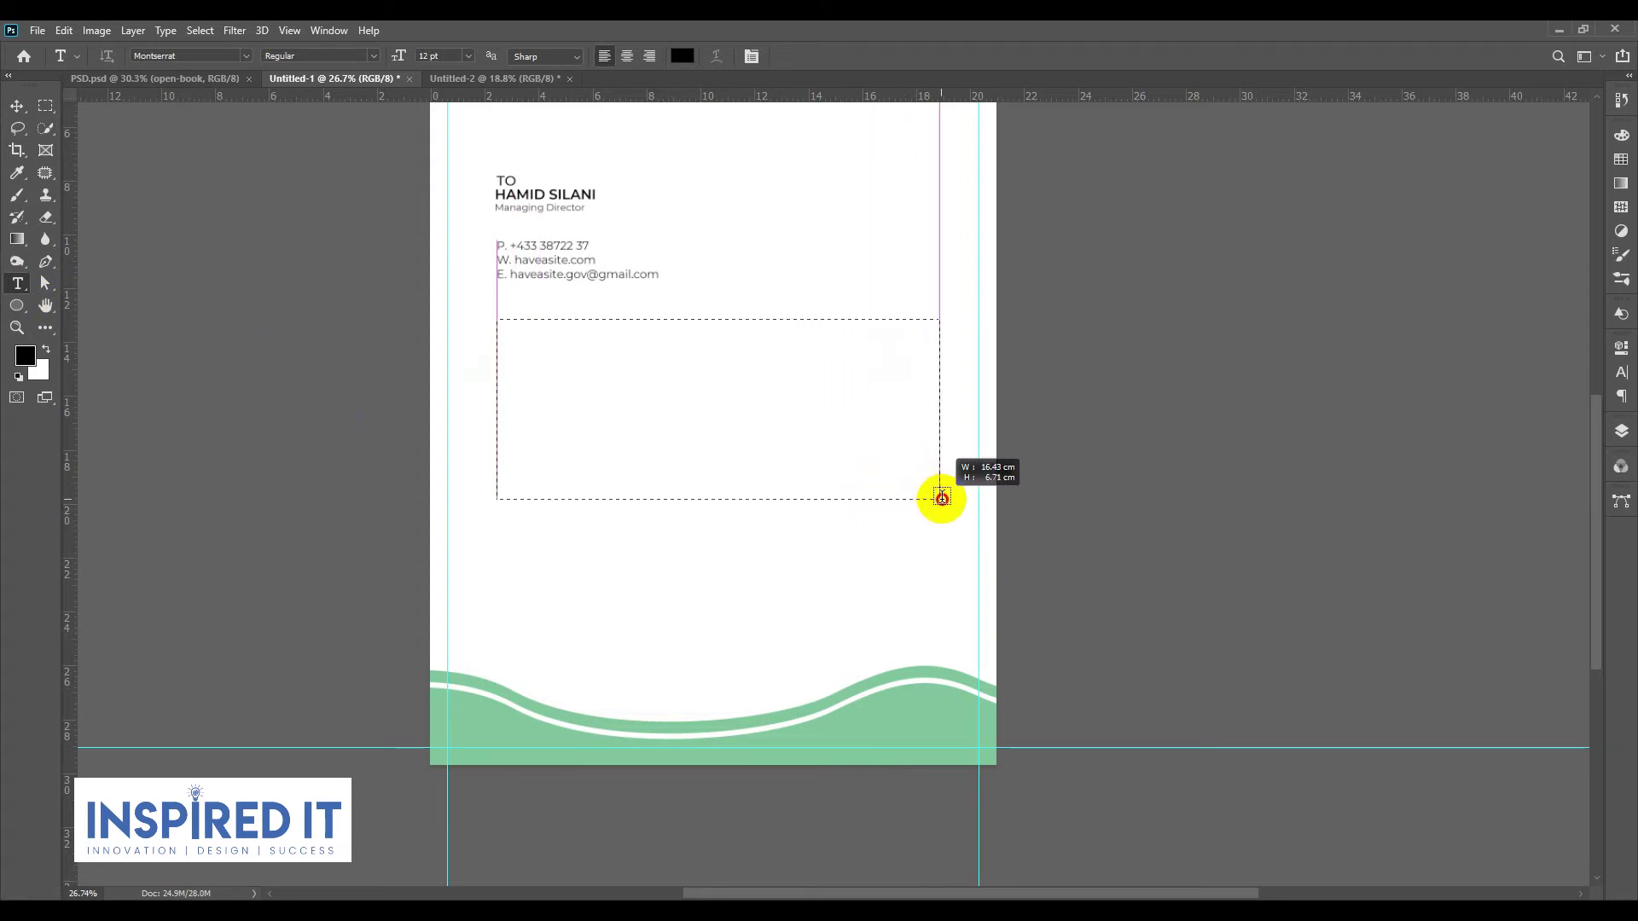
pyautogui.scroll(-3, 942, 498)
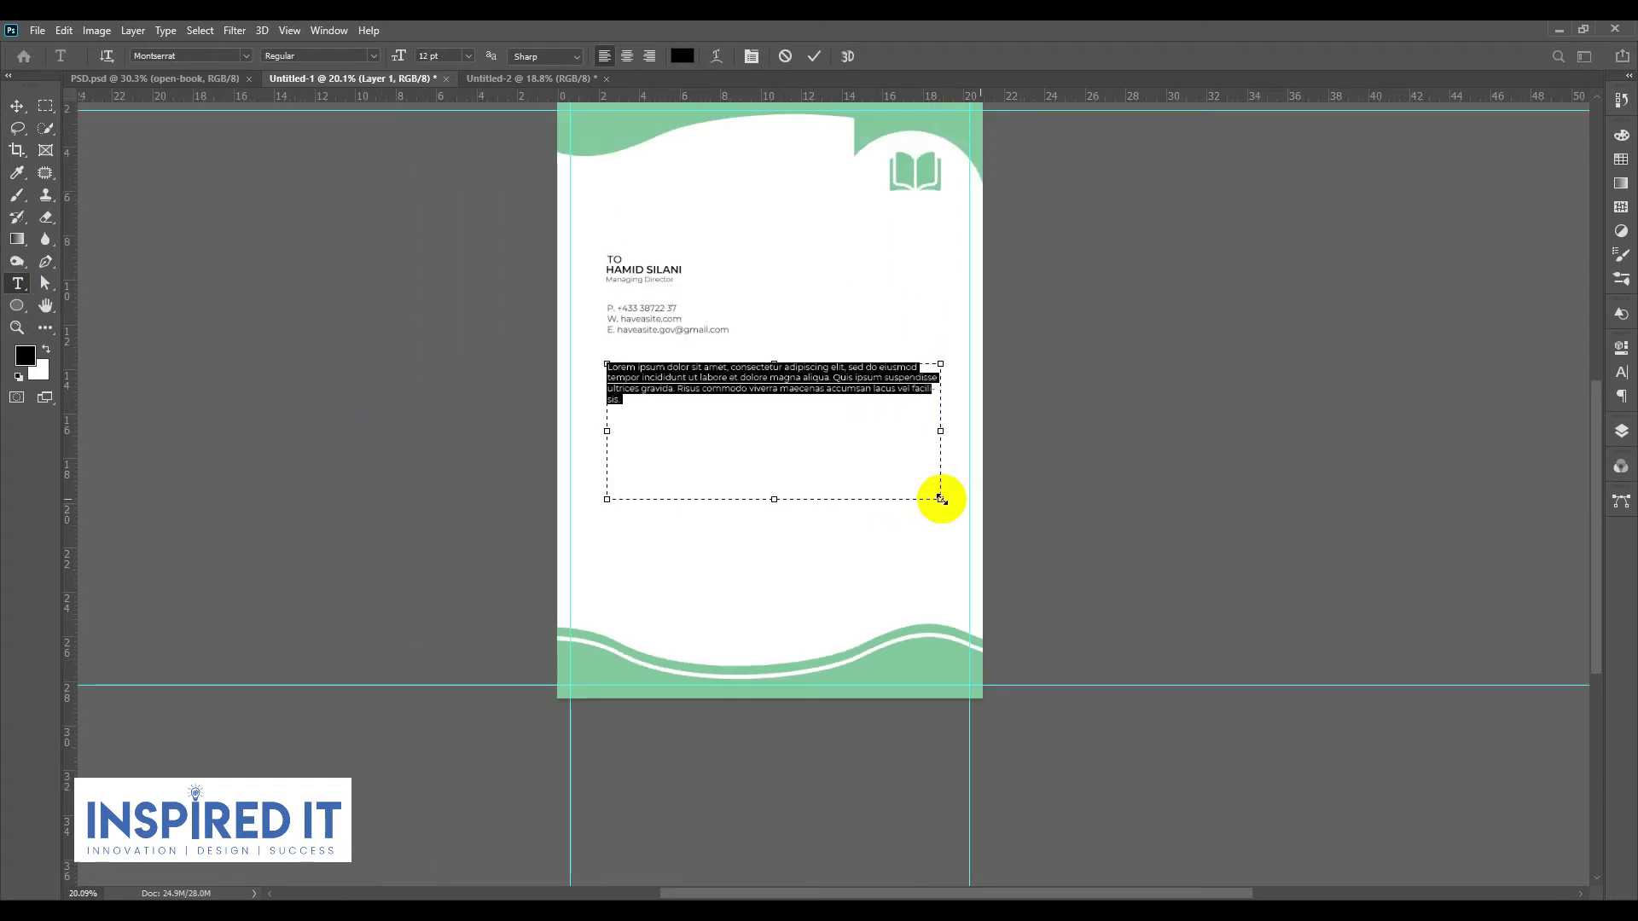
pyautogui.scroll(1, 1031, 523)
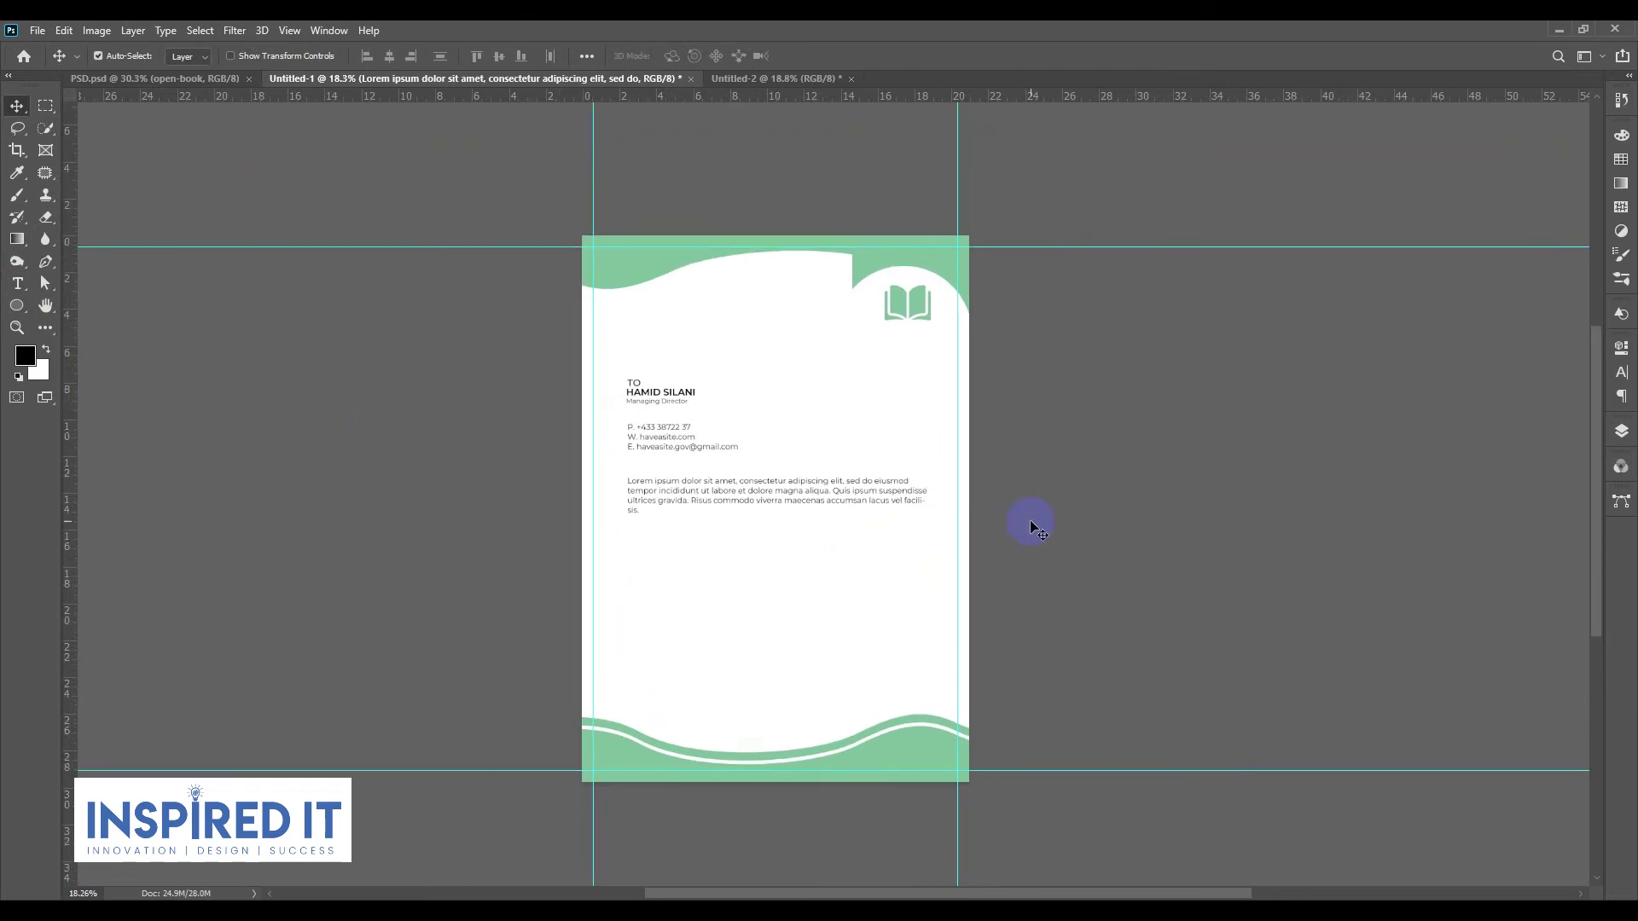
pyautogui.scroll(3, 1031, 523)
pyautogui.doubleClick(825, 487)
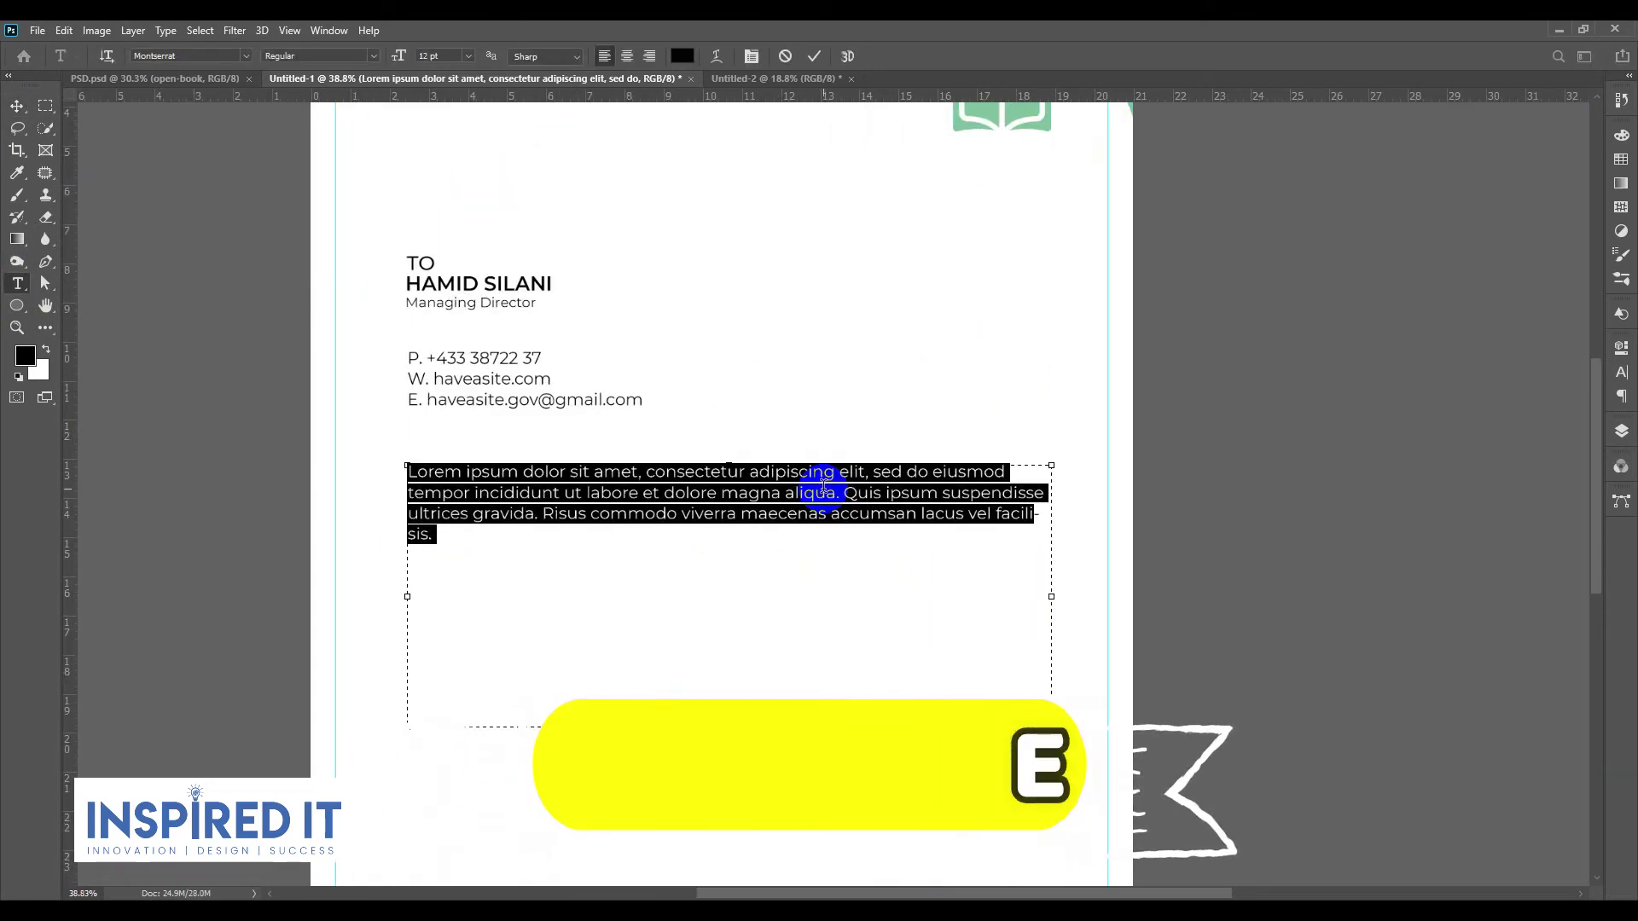
# Step: Justify the paragraph with last line left and fit its box to 15.89 cm wide
pyautogui.click(1622, 397)
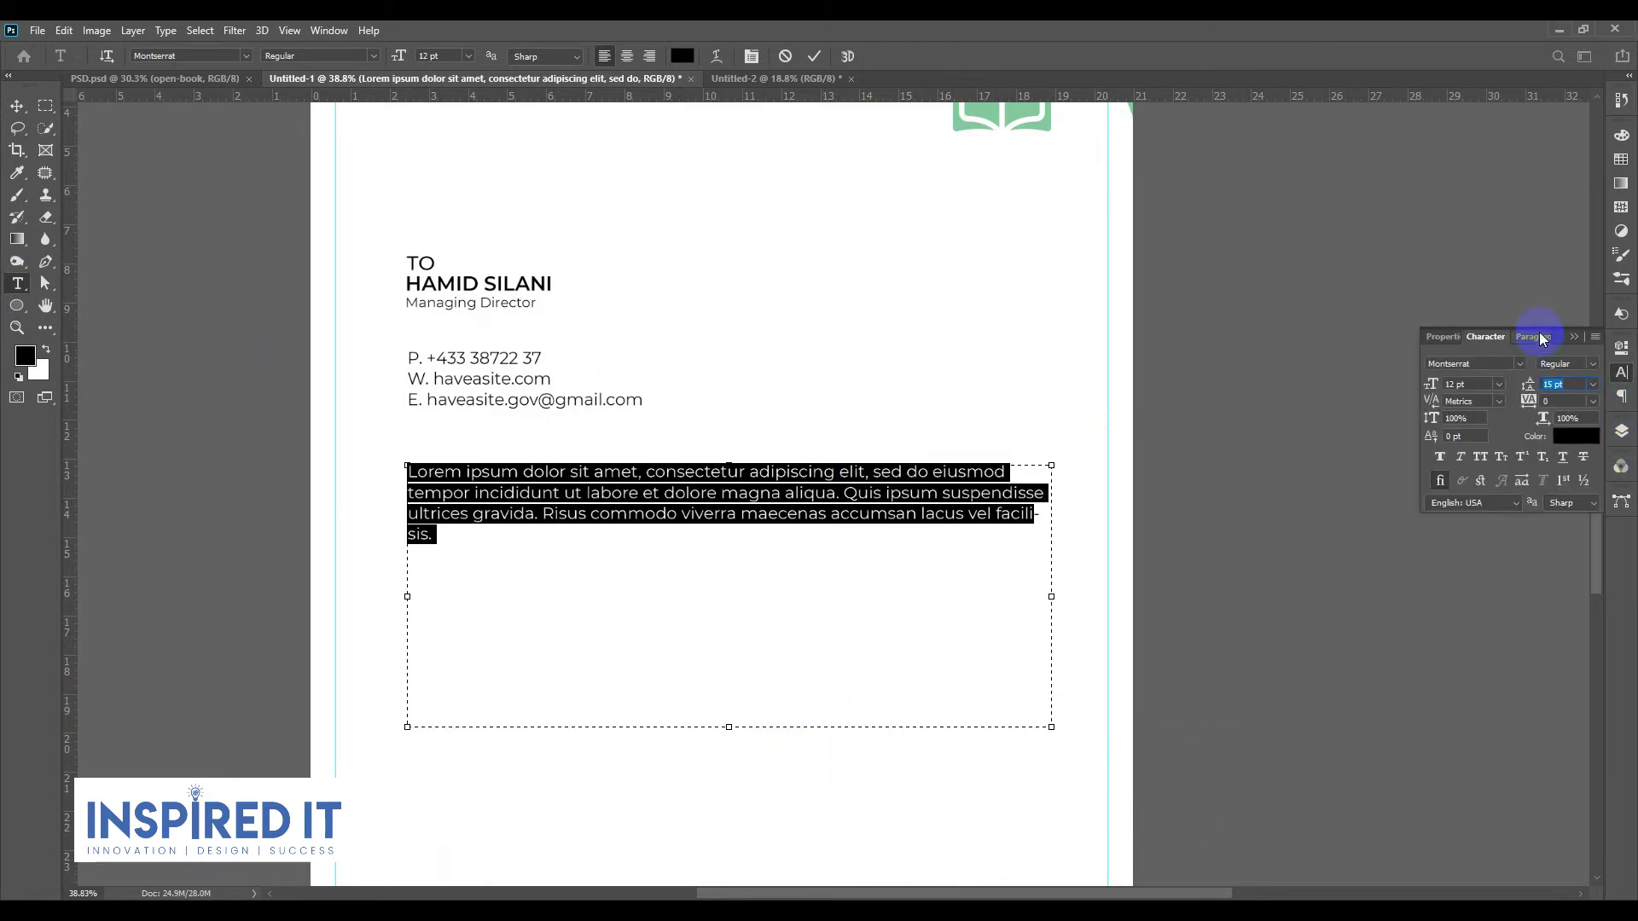
pyautogui.click(1535, 337)
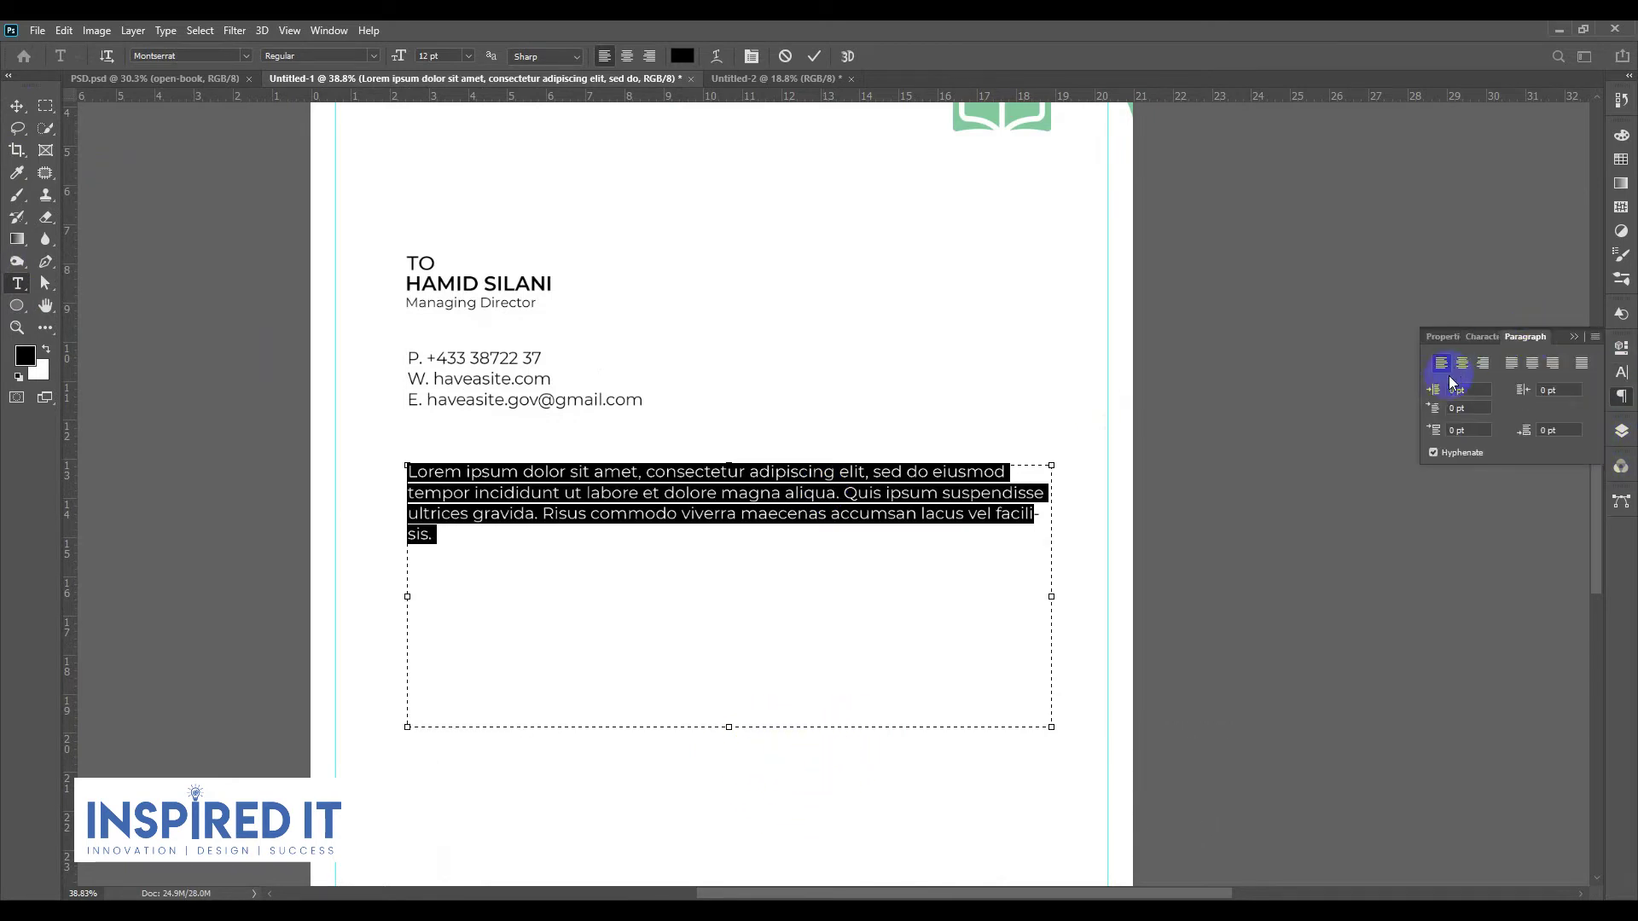
pyautogui.click(1511, 365)
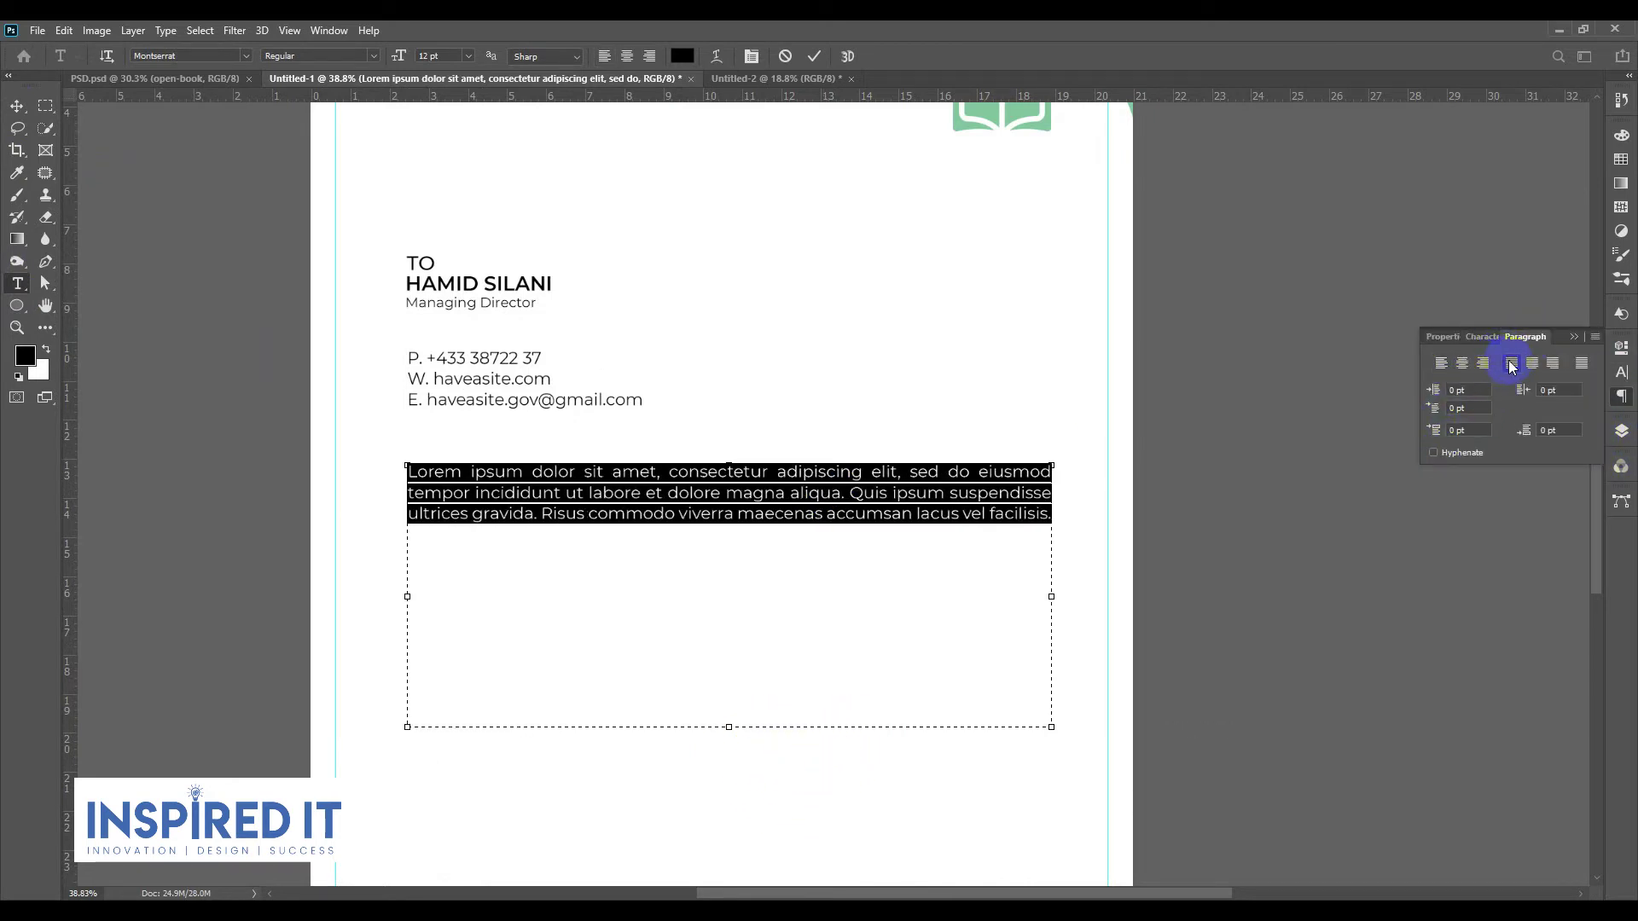
pyautogui.click(1623, 397)
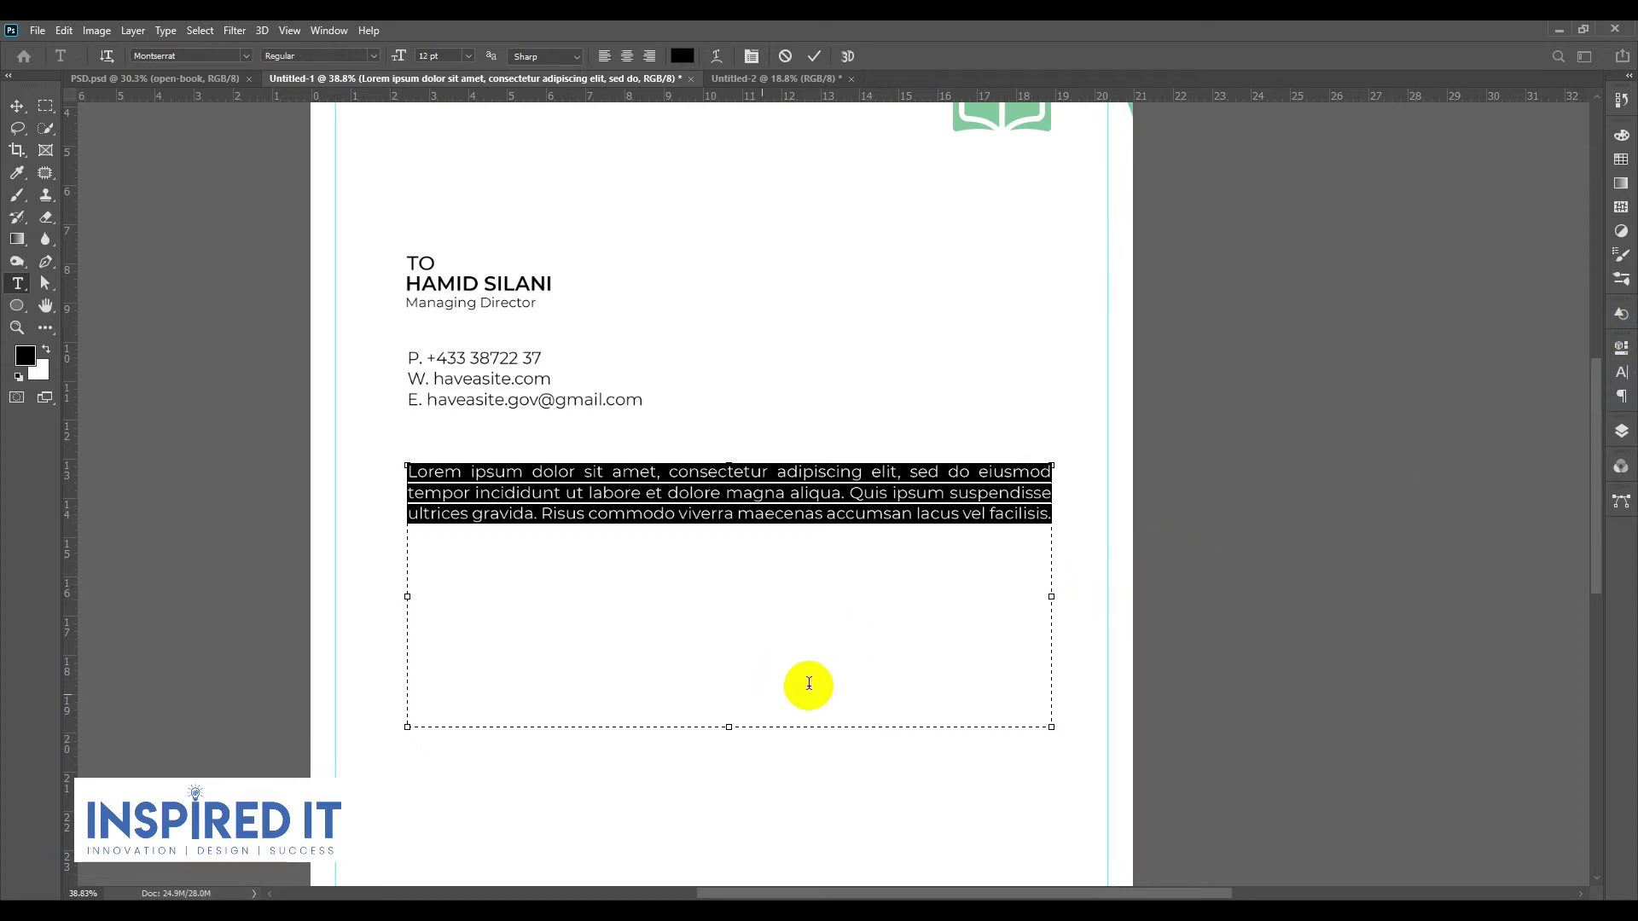
pyautogui.moveTo(1052, 599); pyautogui.dragTo(1035, 607)
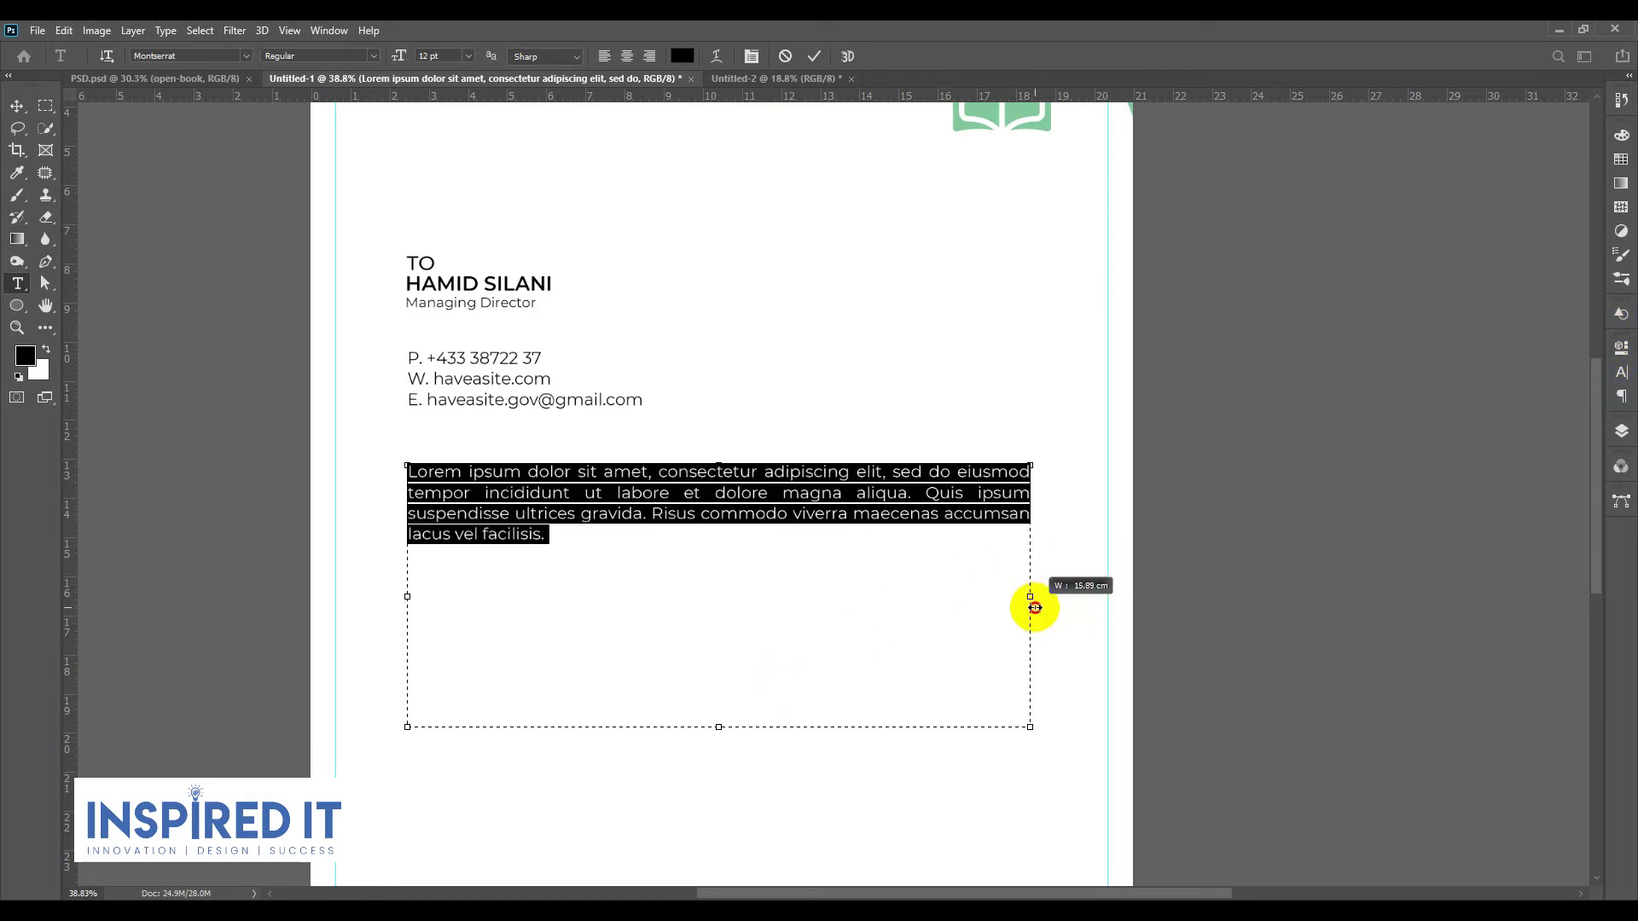
pyautogui.moveTo(719, 727); pyautogui.dragTo(705, 542)
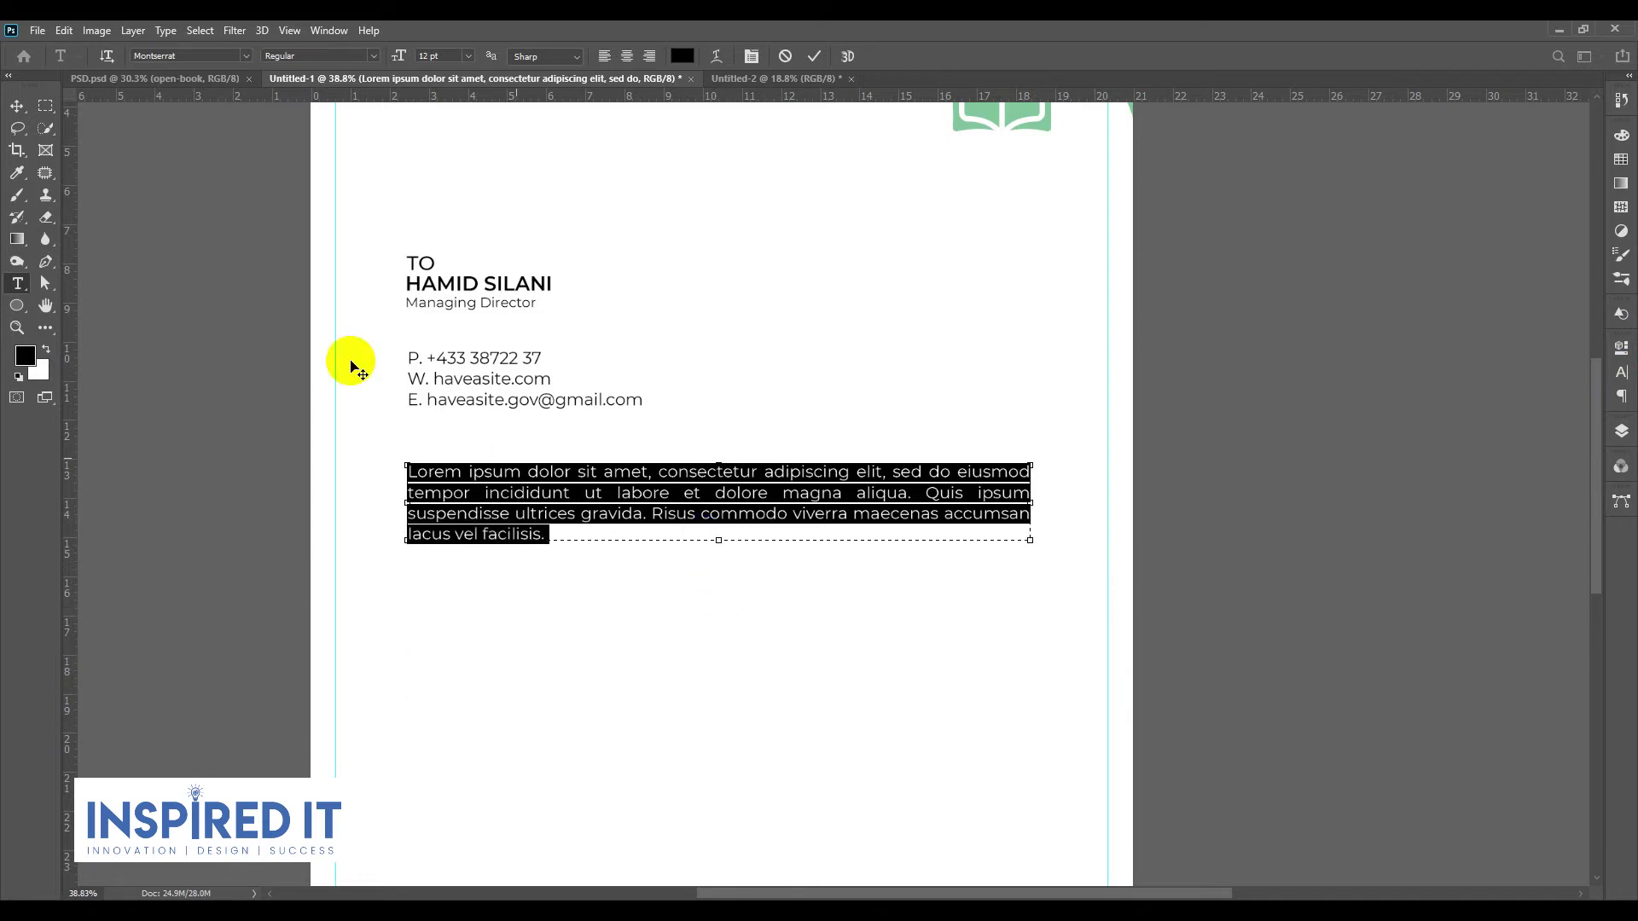
pyautogui.click(18, 107)
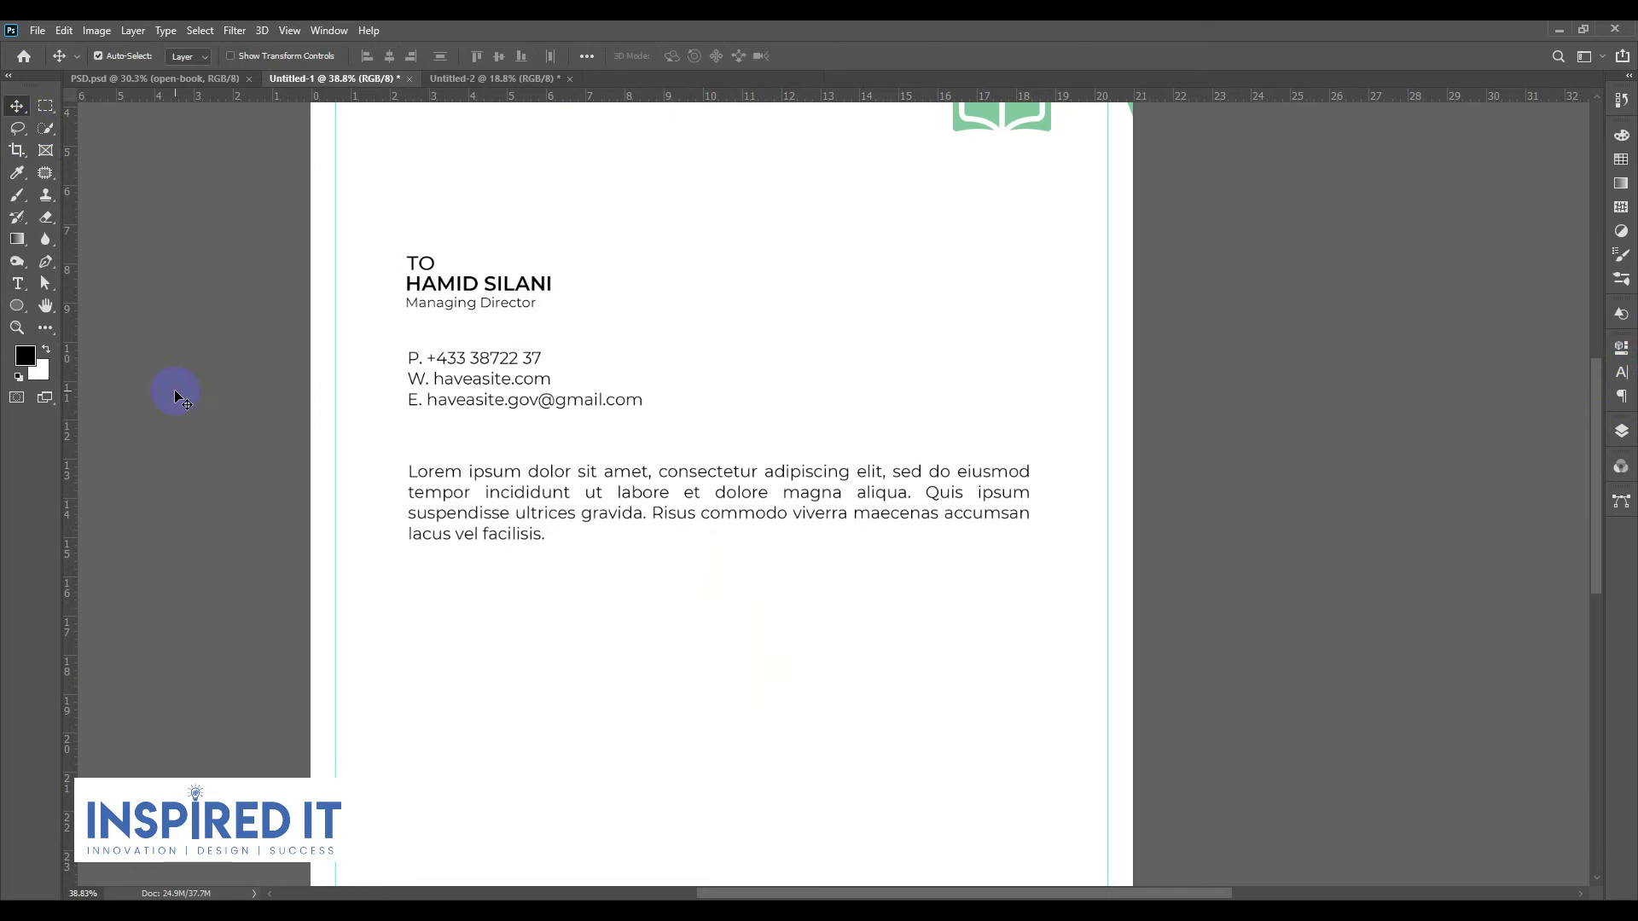
# Step: Duplicate the paragraph below and copy the second Lorem ipsum paragraph from Notepad
pyautogui.scroll(-2, 695, 421)
pyautogui.scroll(-1, 1018, 487)
pyautogui.scroll(1, 1024, 516)
pyautogui.keyDown('alt'); pyautogui.moveTo(779, 502); pyautogui.dragTo(790, 582); pyautogui.keyUp('alt')
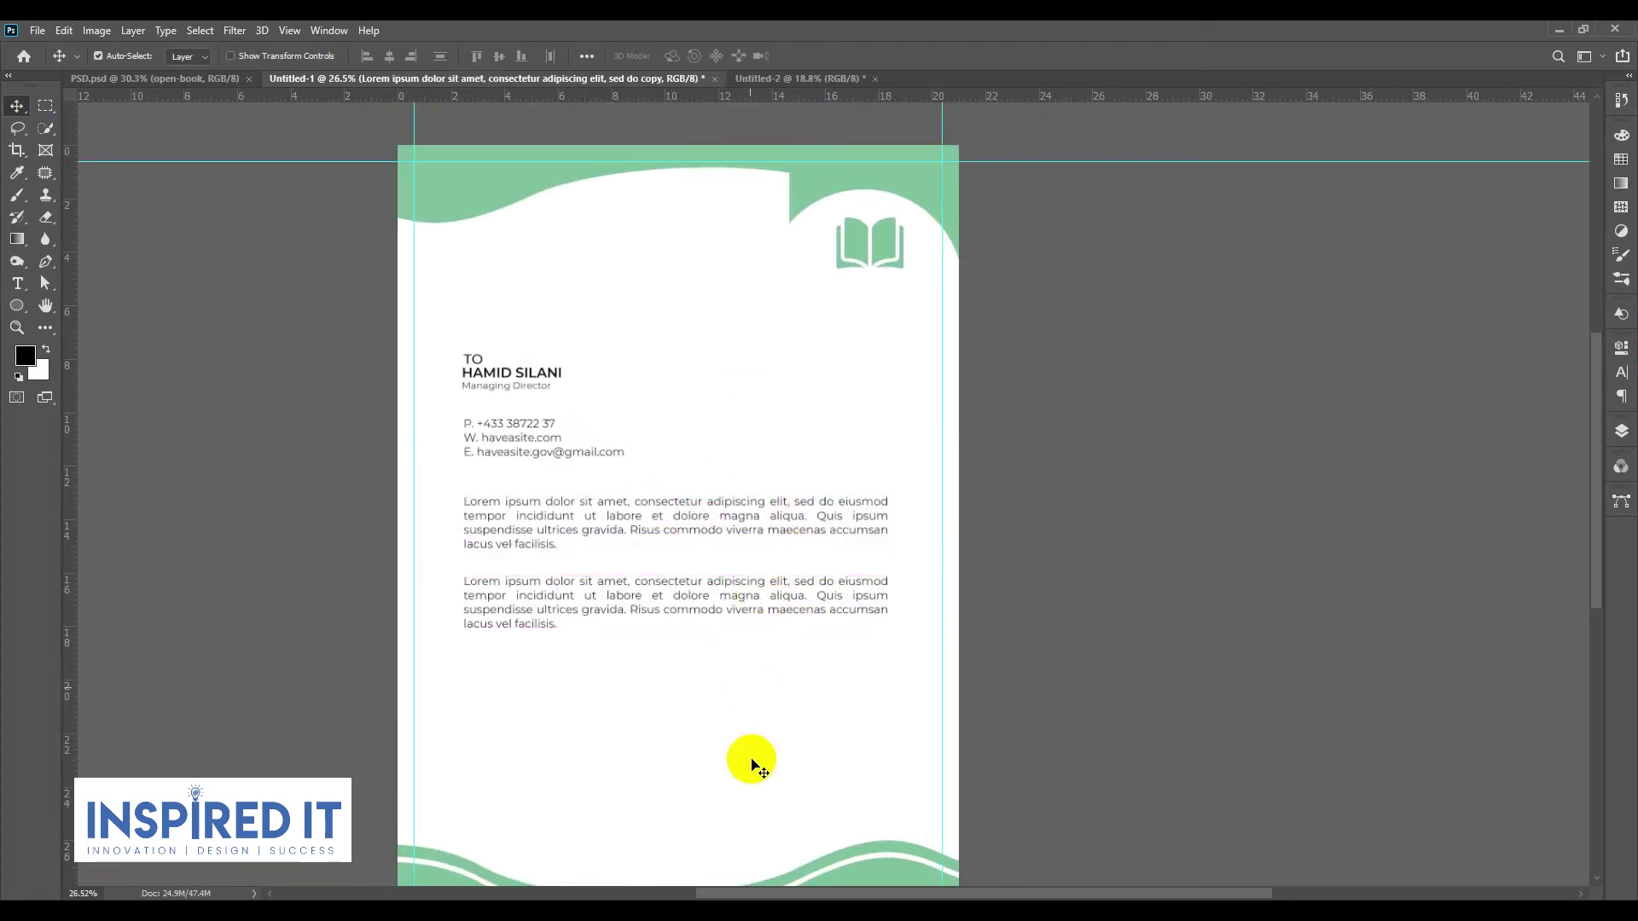
pyautogui.hotkey('alt', 'Tab')
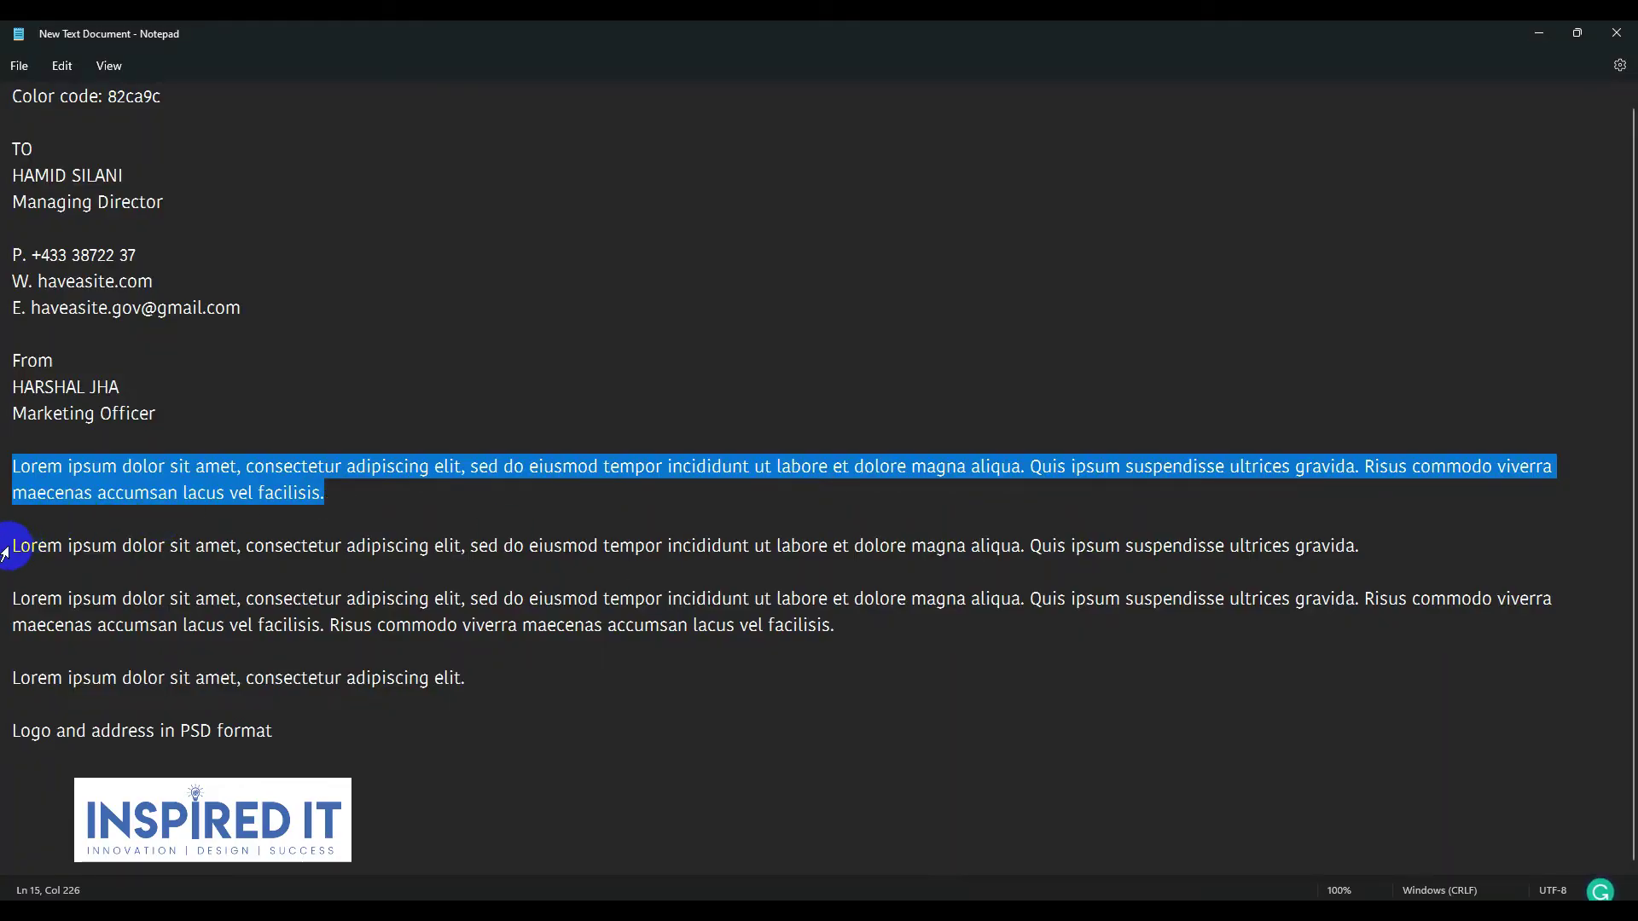
pyautogui.moveTo(17, 544); pyautogui.dragTo(1364, 542)
pyautogui.hotkey('ctrl', 'c')
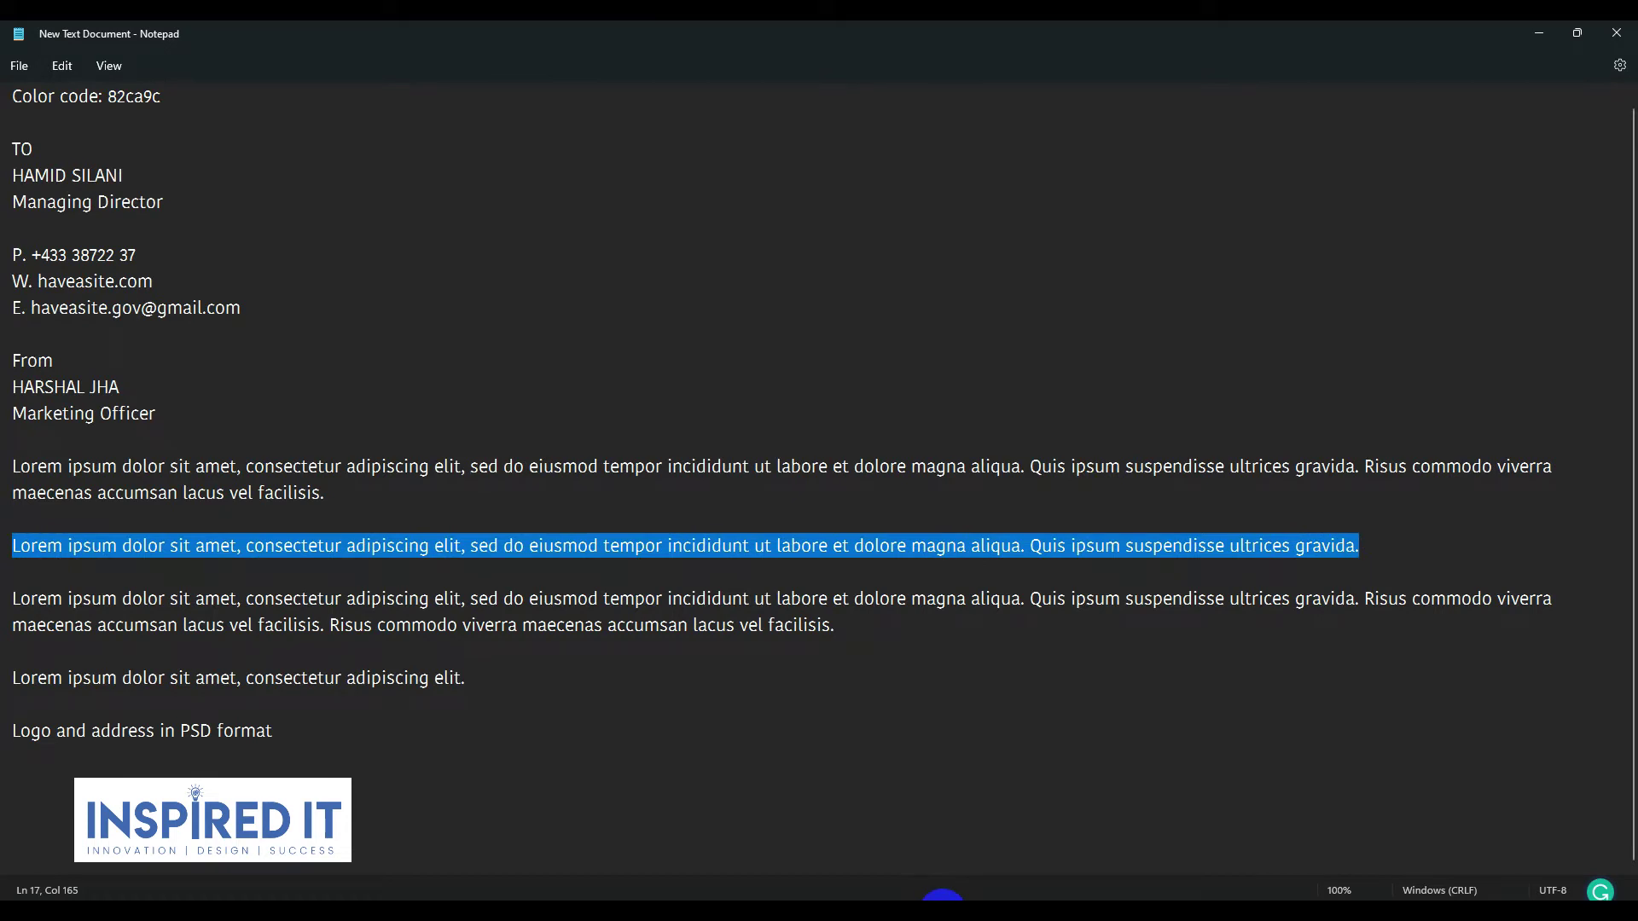
pyautogui.click(944, 896)
# Step: Replace the duplicate's text with the second paragraph and shrink its box to fit
pyautogui.click(689, 603)
pyautogui.hotkey('ctrl', 'a')
pyautogui.hotkey('ctrl', 'v')
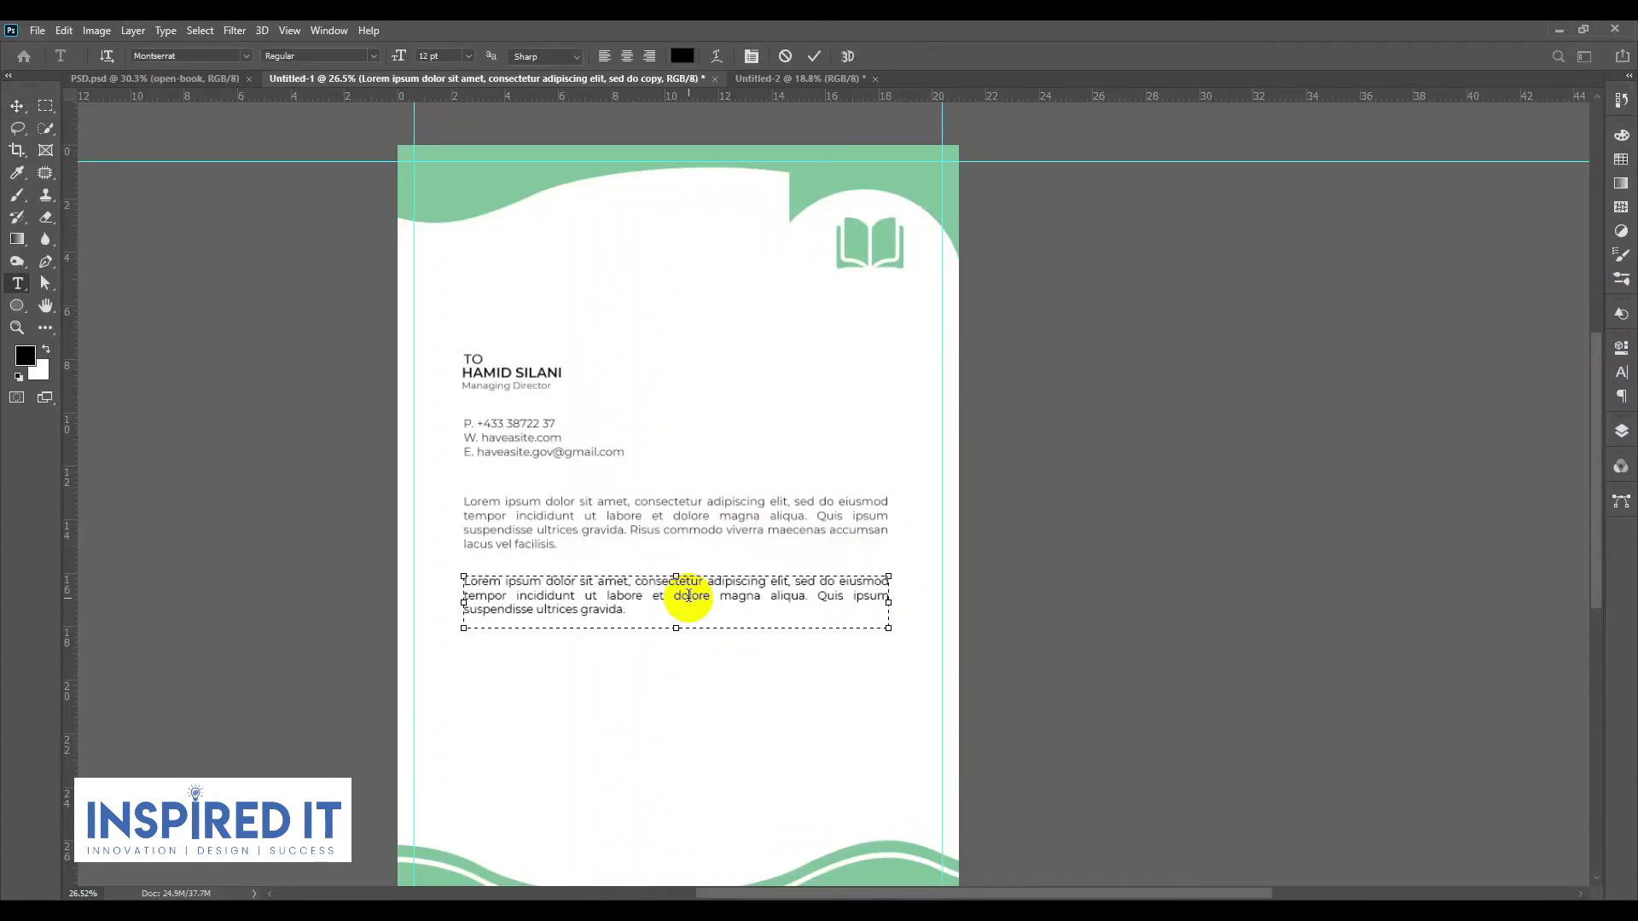
pyautogui.moveTo(674, 632); pyautogui.dragTo(674, 614)
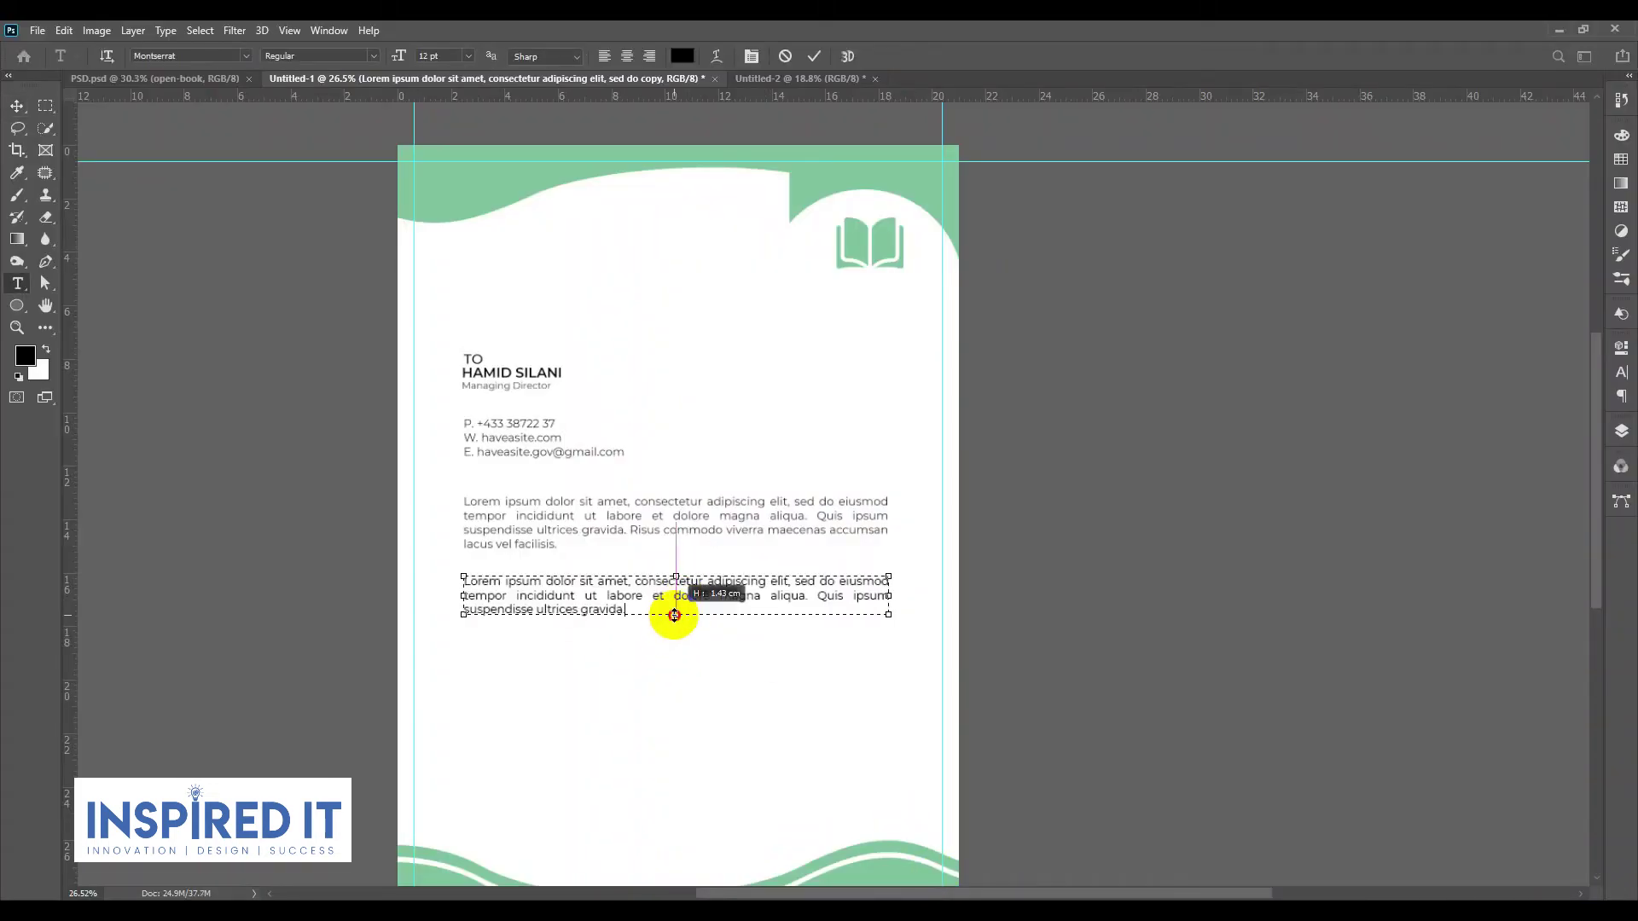
pyautogui.click(17, 106)
# Step: Duplicate the second paragraph below, copy the third paragraph, and select the copy's text
pyautogui.moveTo(751, 606); pyautogui.dragTo(754, 659)
pyautogui.hotkey('alt', 'Tab')
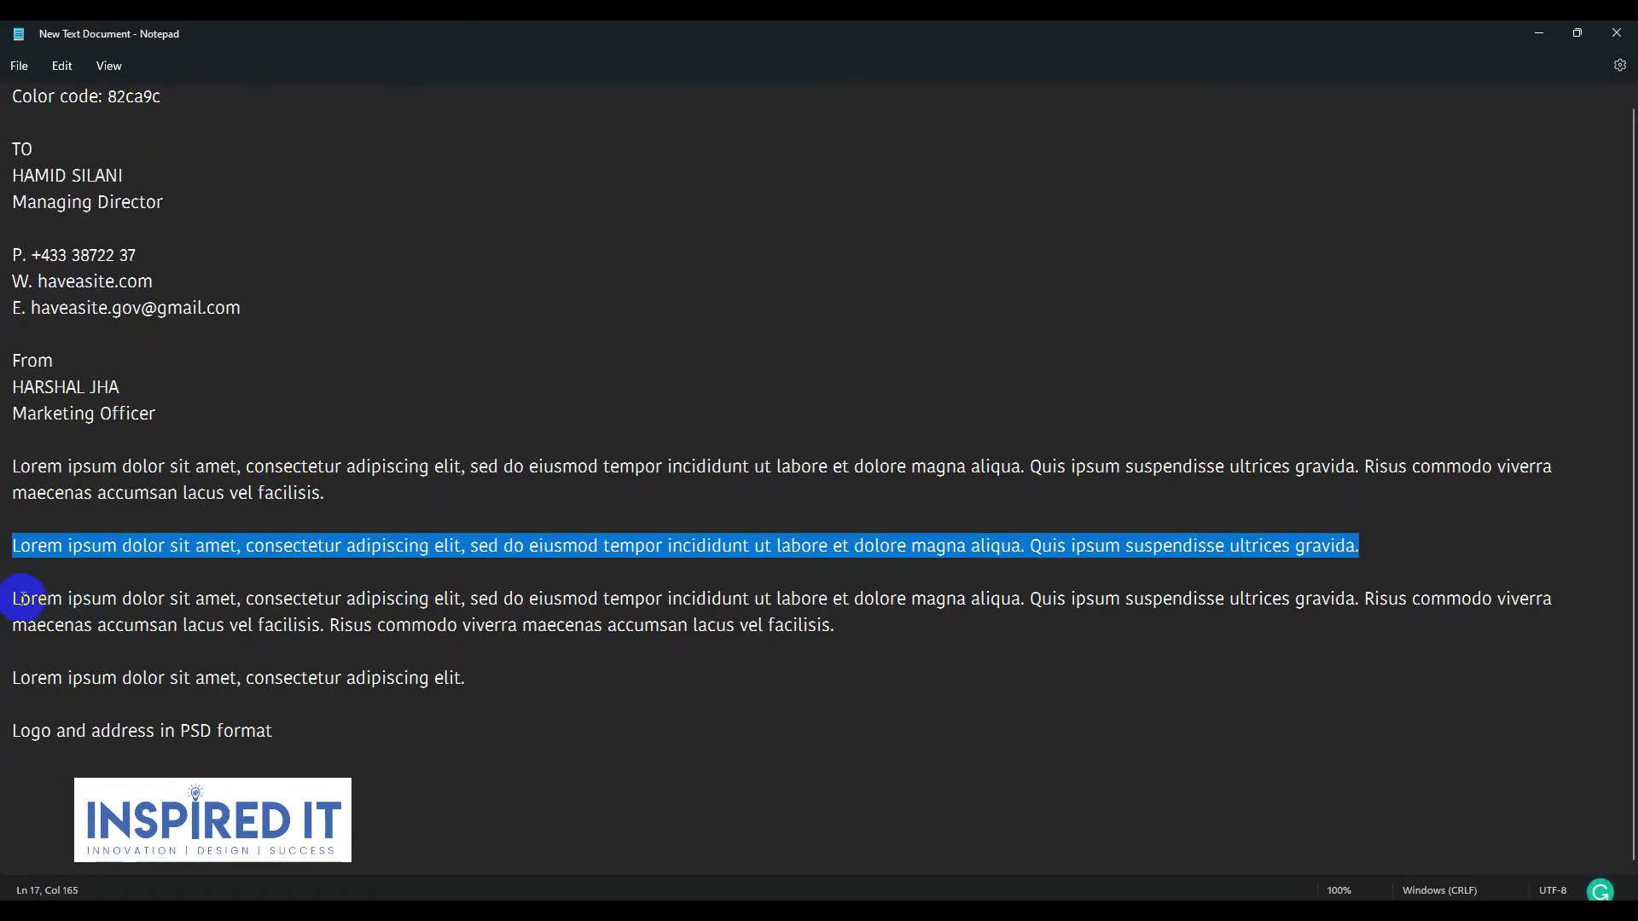
pyautogui.moveTo(17, 598); pyautogui.dragTo(832, 624)
pyautogui.hotkey('ctrl', 'c')
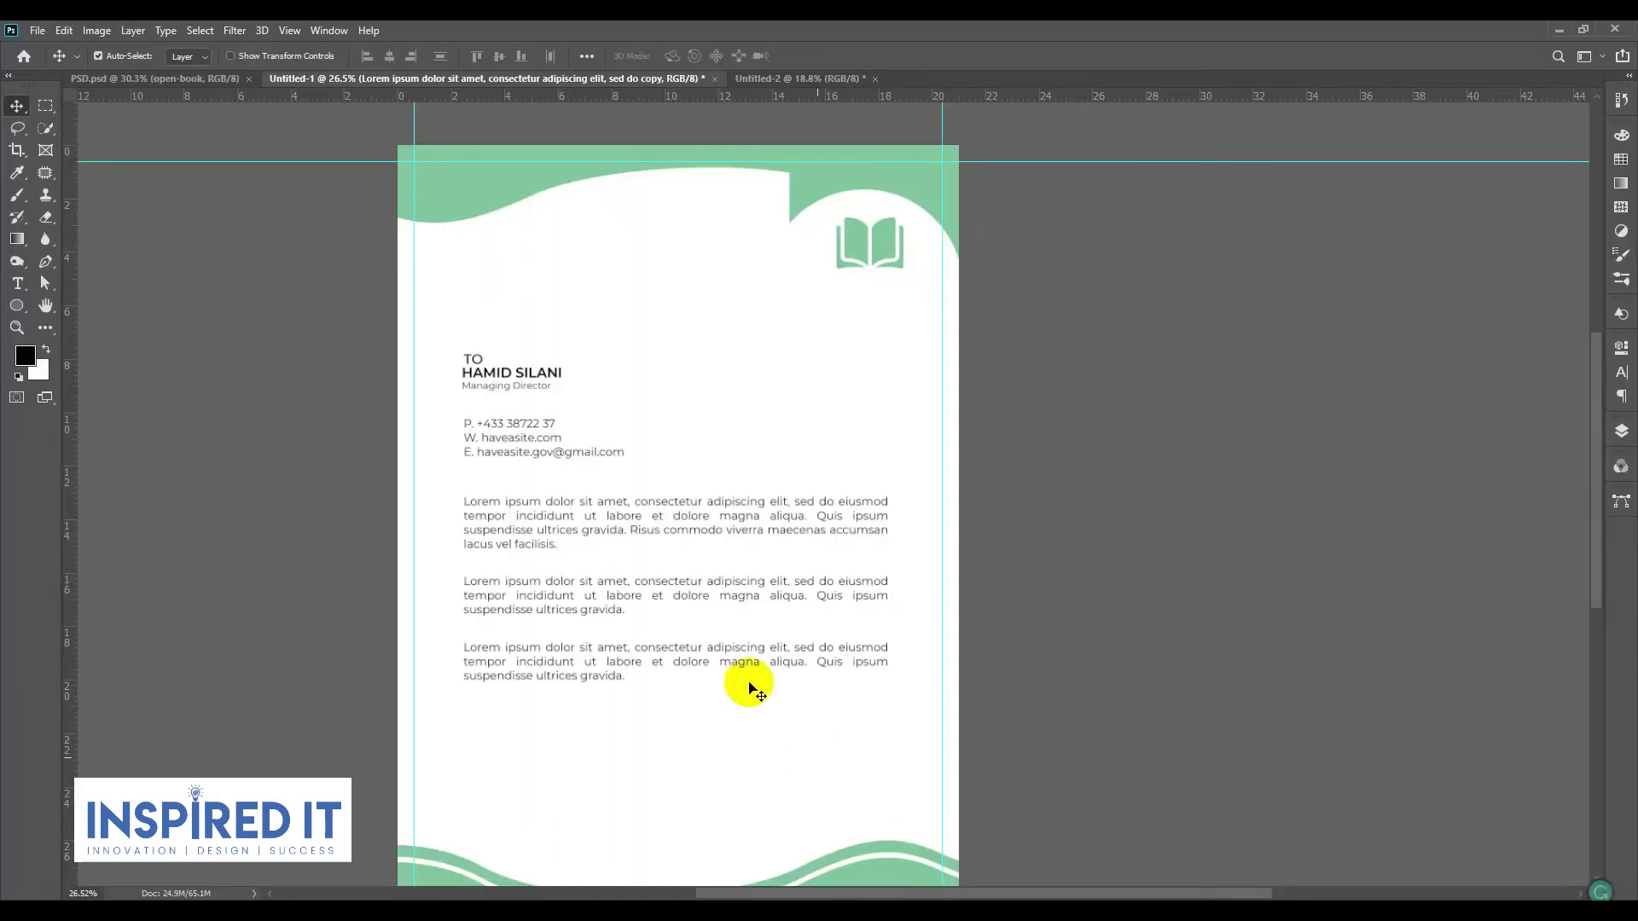
pyautogui.hotkey('alt', 'Tab')
pyautogui.tripleClick(640, 663)
# Step: Paste the third Lorem ipsum paragraph and fit the text box to it
pyautogui.hotkey('ctrl', 'v')
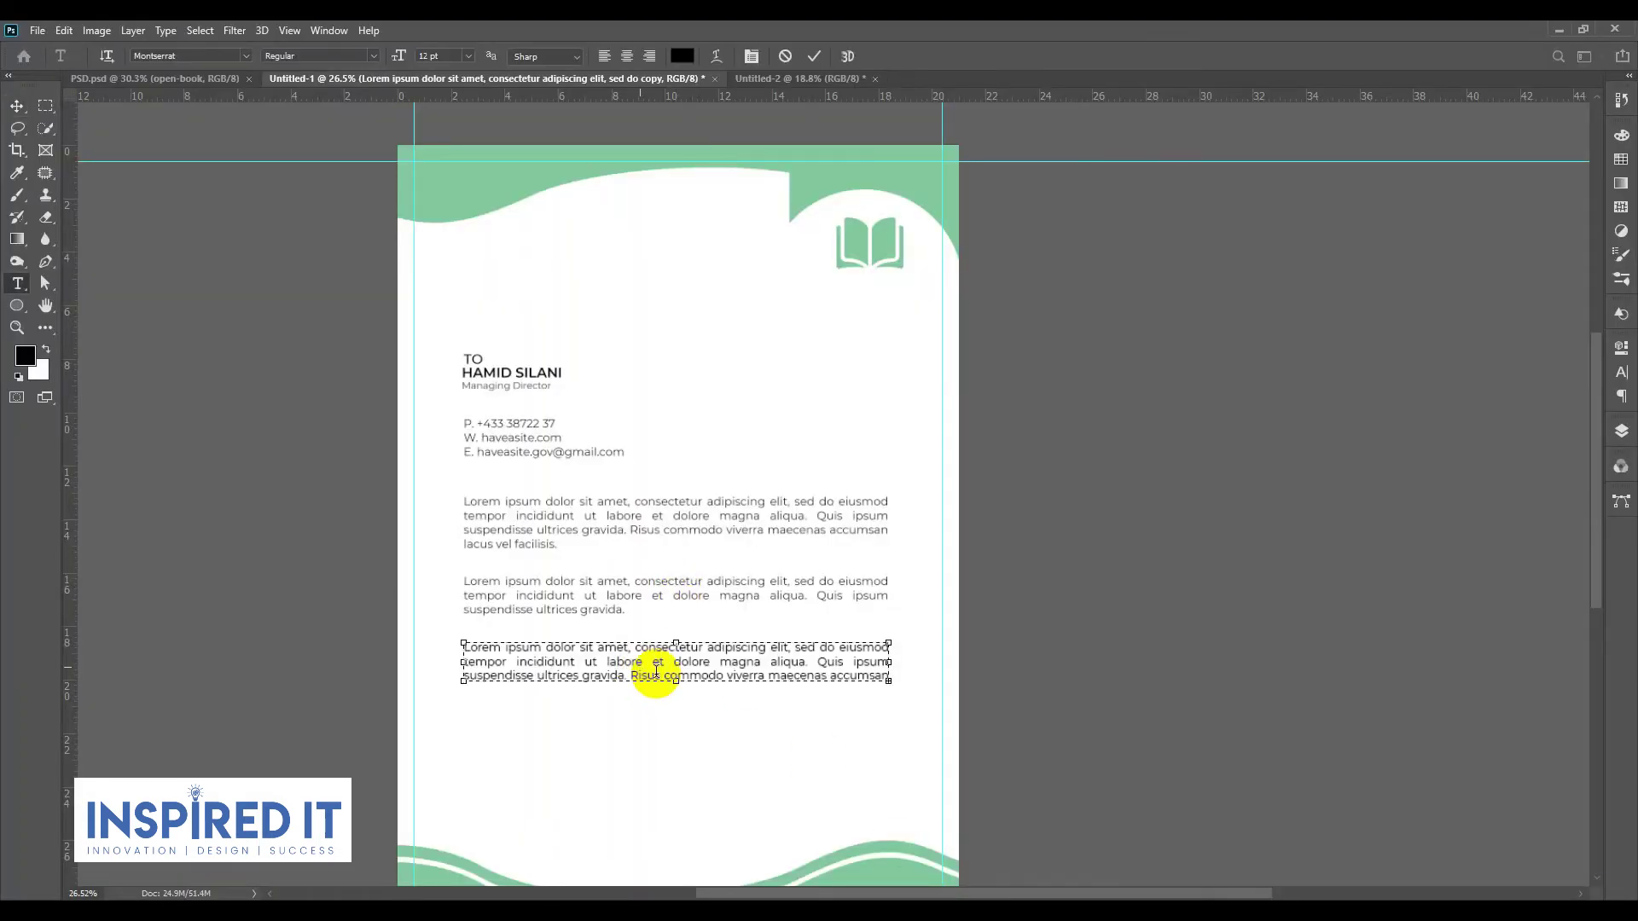
pyautogui.moveTo(676, 681); pyautogui.dragTo(679, 726)
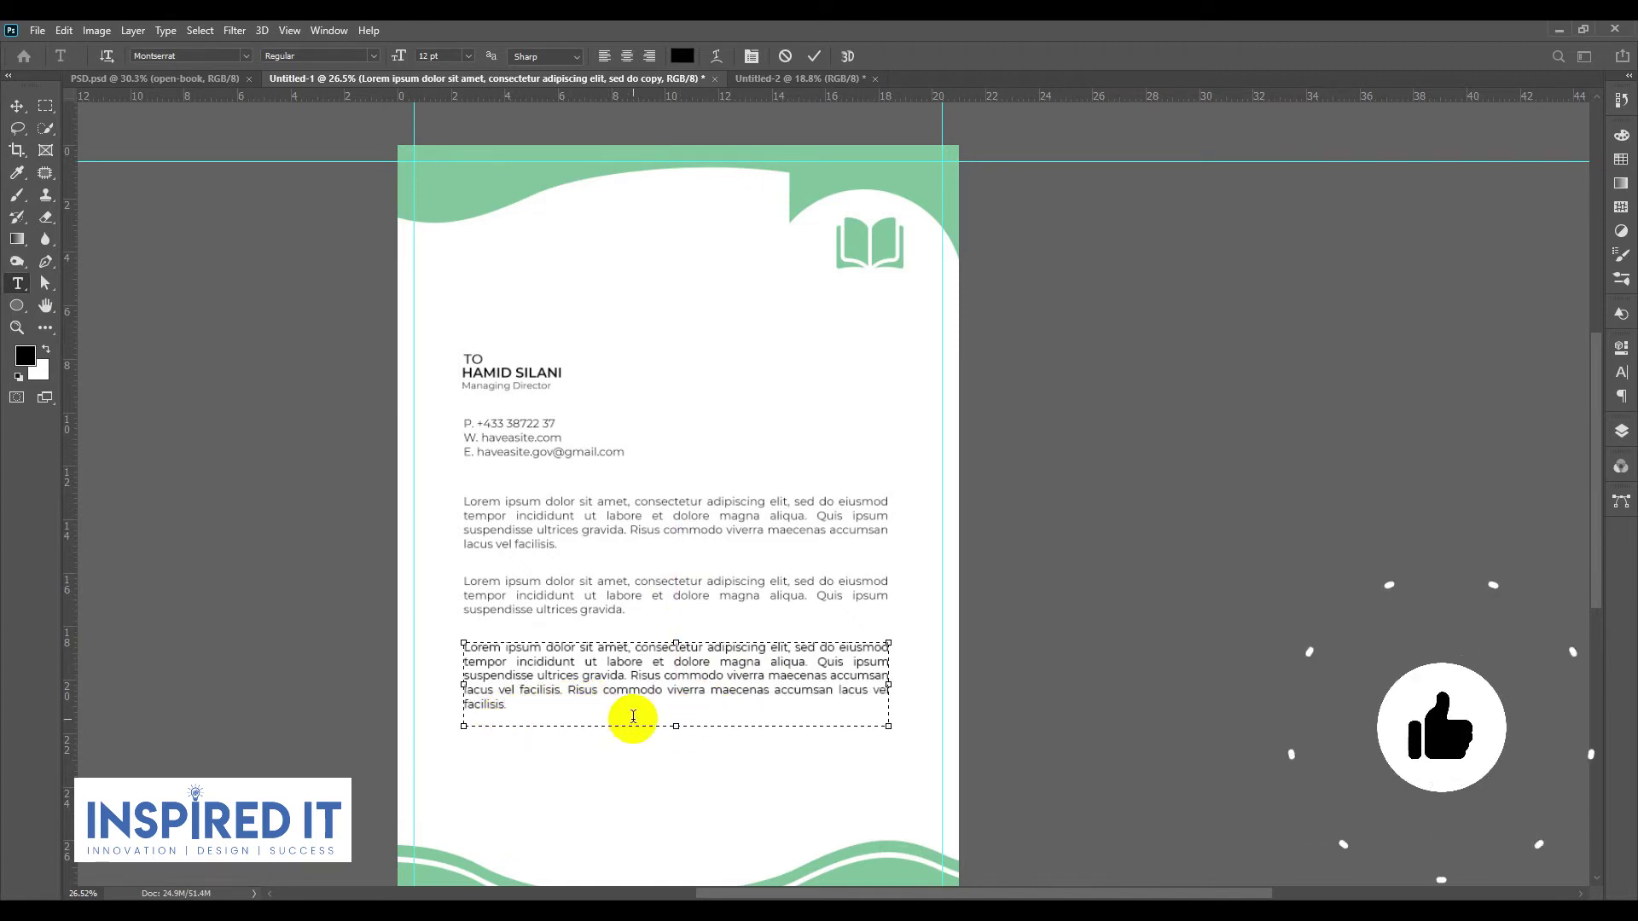
pyautogui.moveTo(674, 725); pyautogui.dragTo(670, 707)
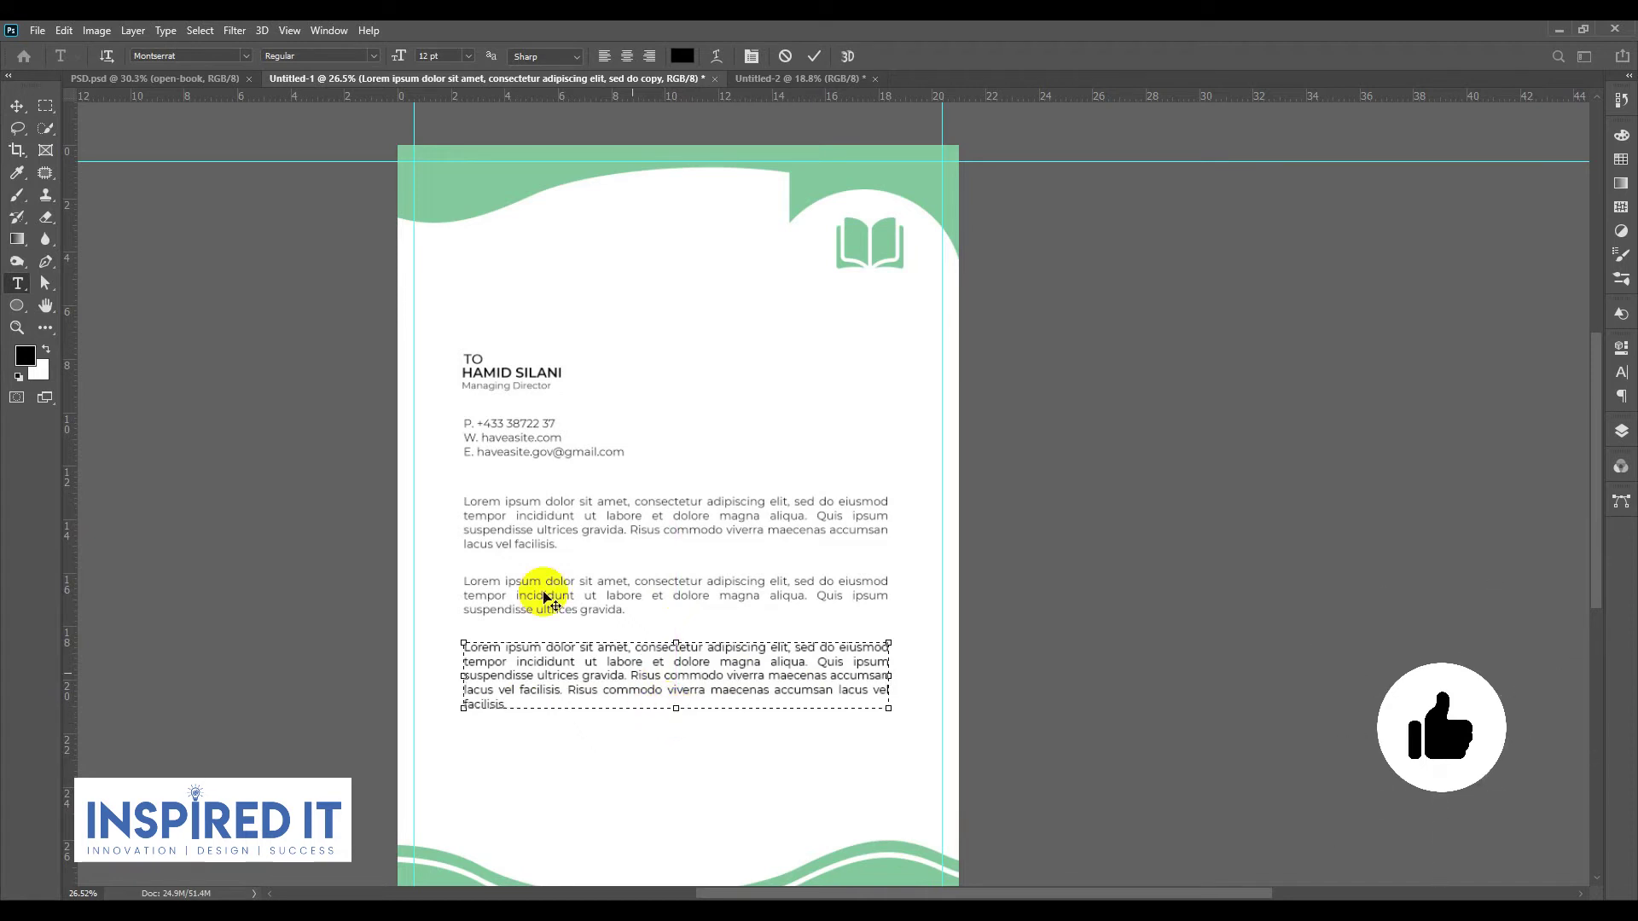
pyautogui.click(17, 106)
pyautogui.scroll(-3, 191, 358)
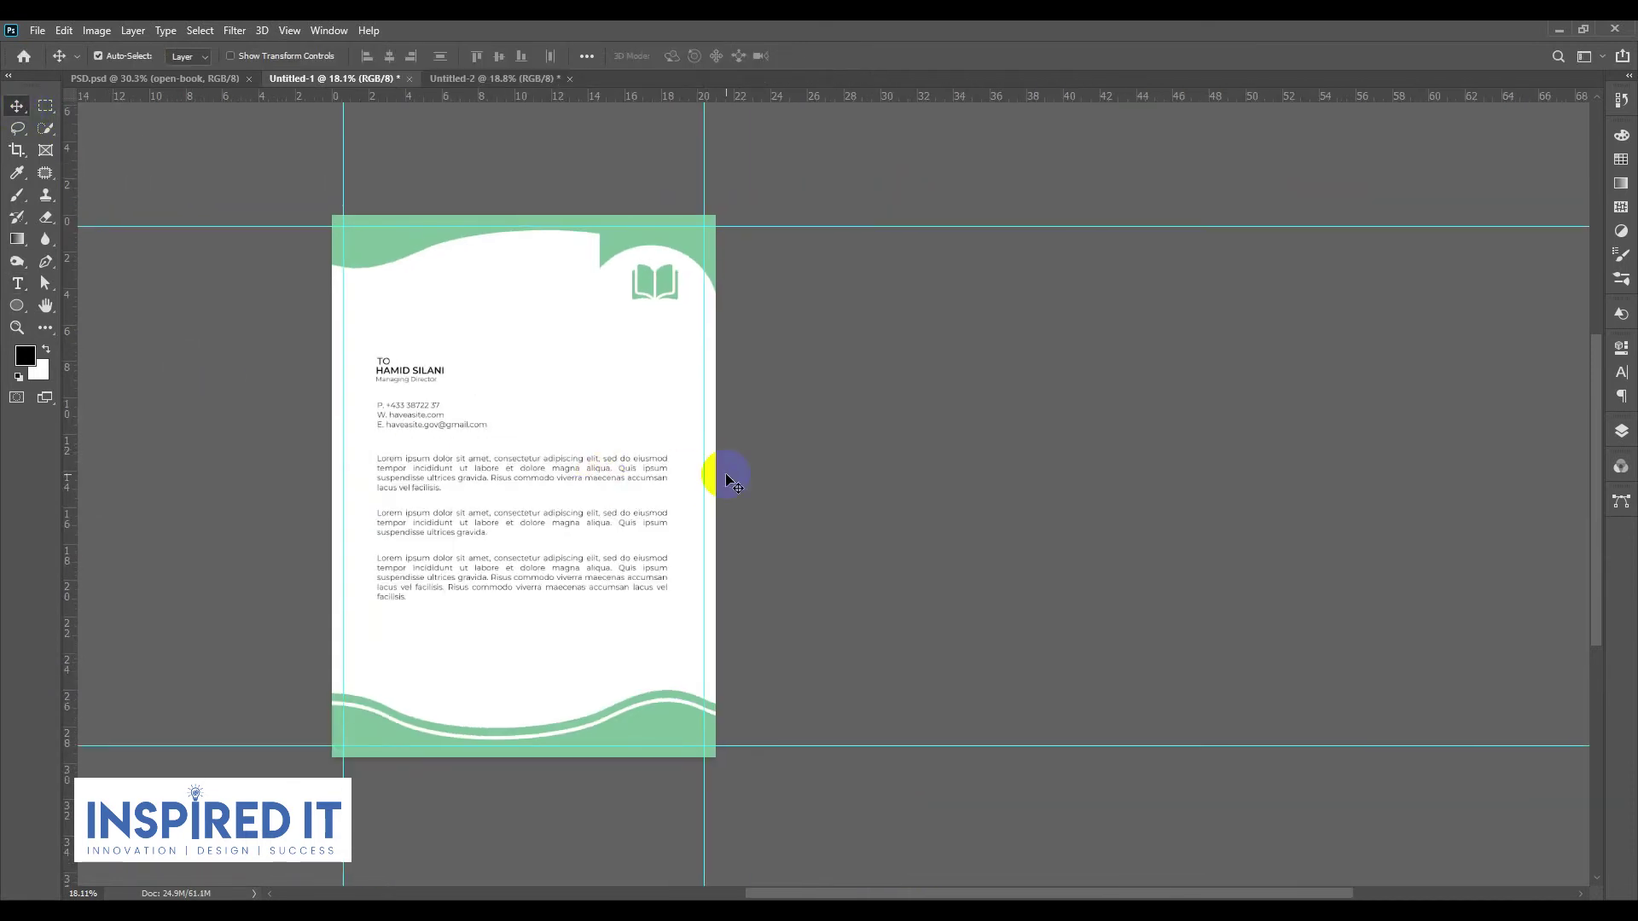
pyautogui.scroll(3, 428, 621)
# Step: Duplicate the third paragraph below and fetch the short closing line from Notepad
pyautogui.moveTo(519, 575)
pyautogui.mouseDown()
pyautogui.moveTo(504, 651)
pyautogui.moveTo(12, 679)
pyautogui.mouseUp()
pyautogui.doubleClick(499, 649)
pyautogui.hotkey('alt', 'Tab')
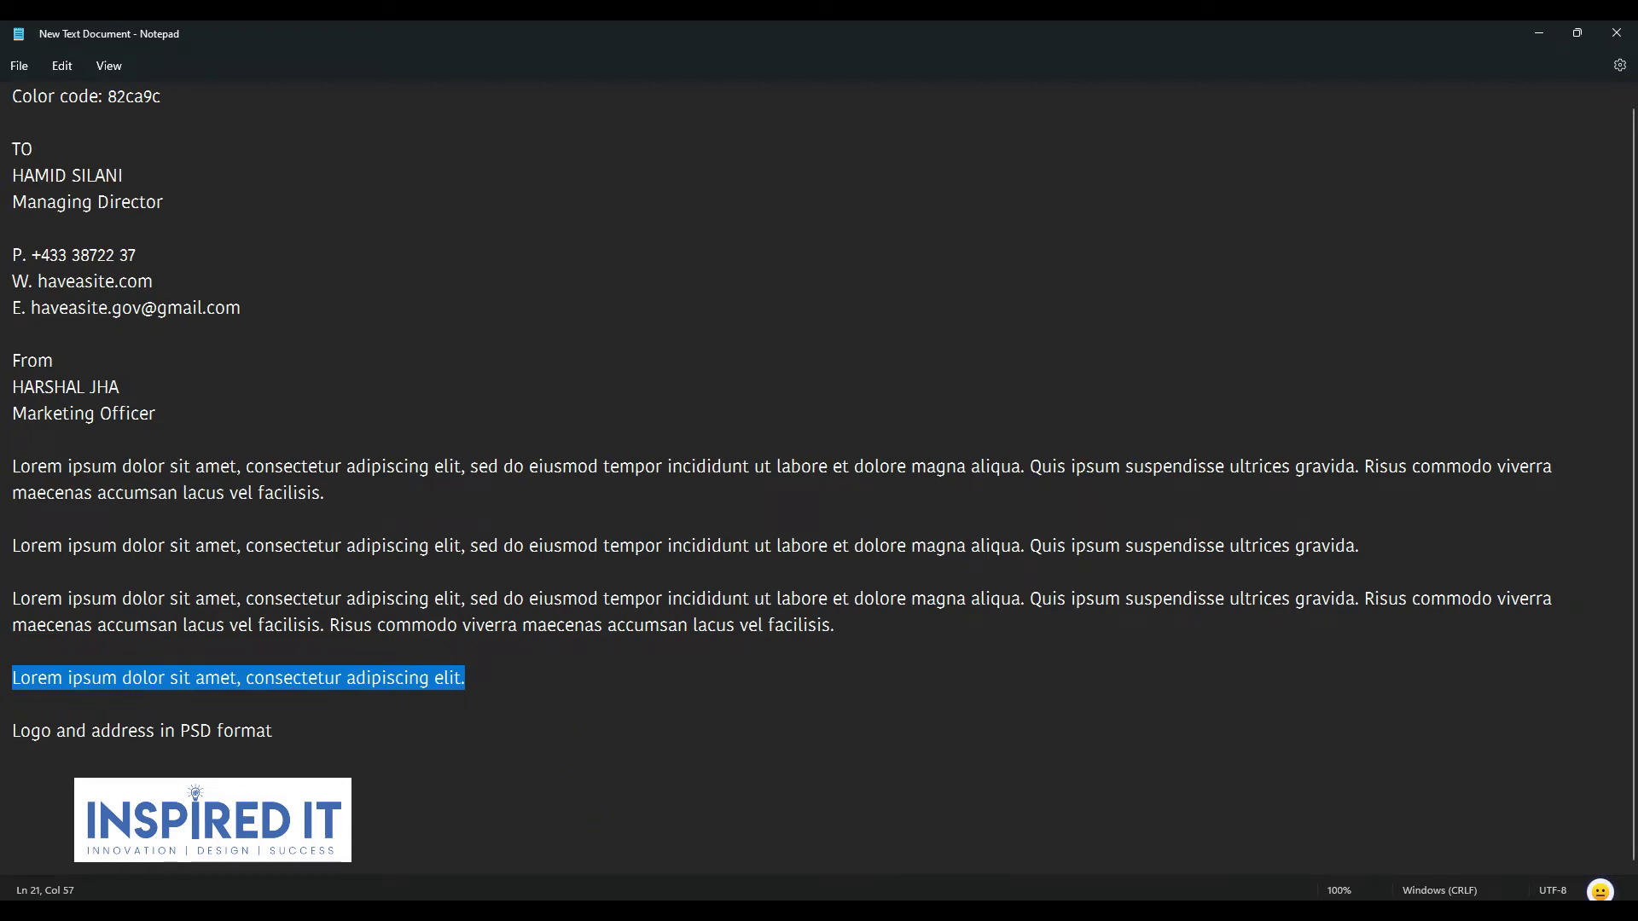
pyautogui.hotkey('alt', 'Tab')
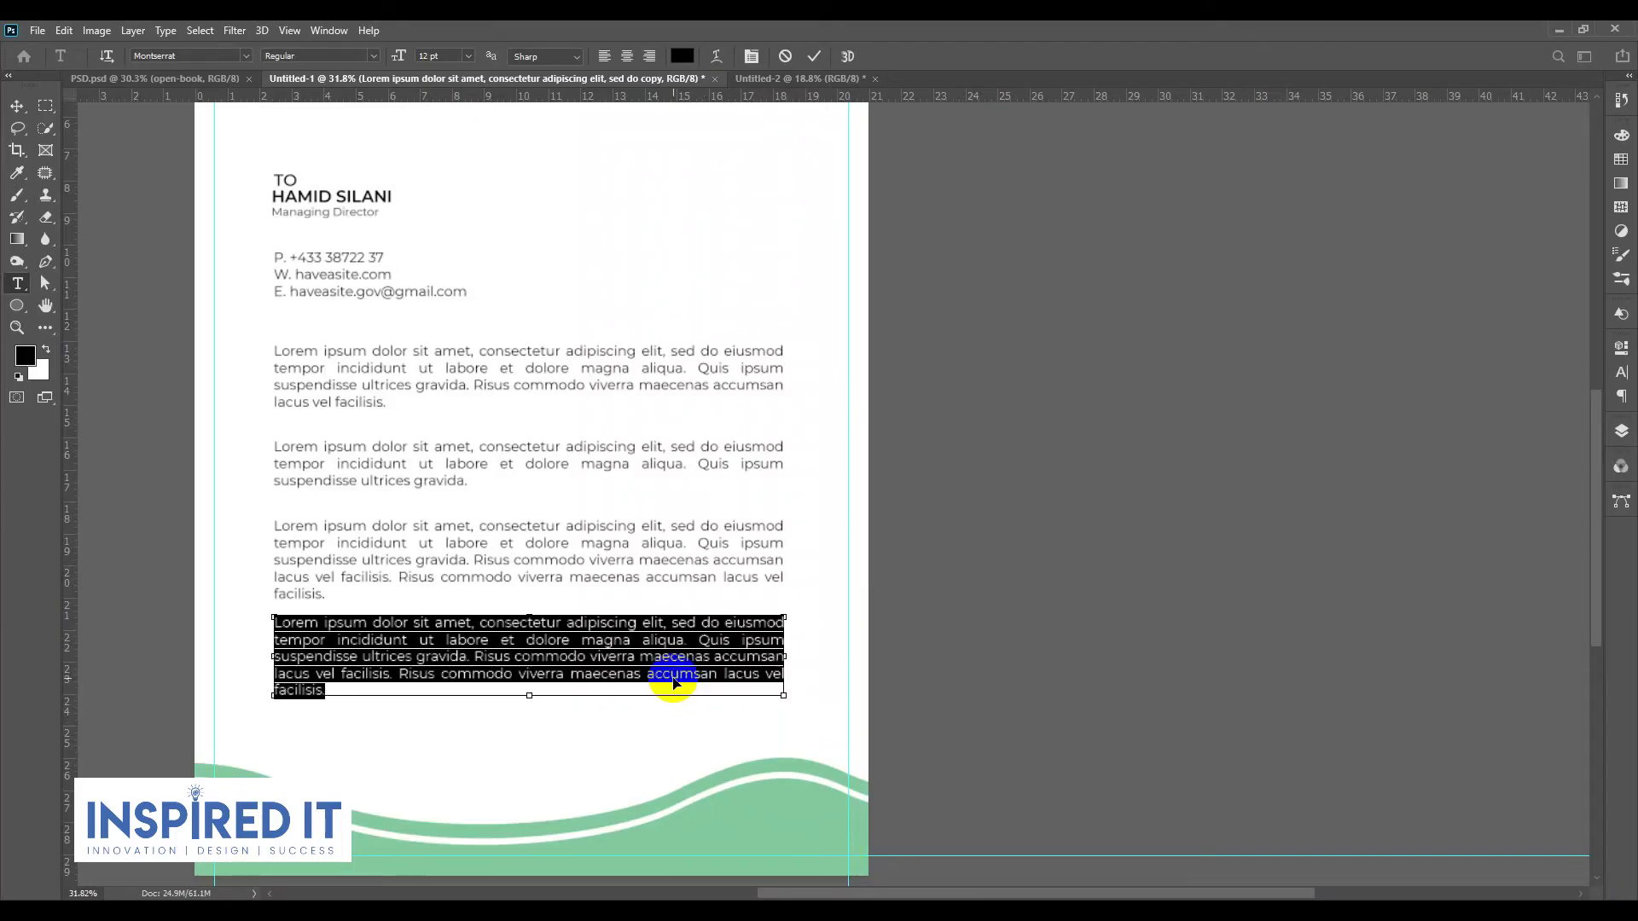
# Step: Paste the closing Lorem ipsum line and narrow its box to about 12.15 cm
pyautogui.write('Lorem ipsum dolor sit amet, consectetur adipiscing elit.')
pyautogui.moveTo(519, 682); pyautogui.dragTo(512, 628)
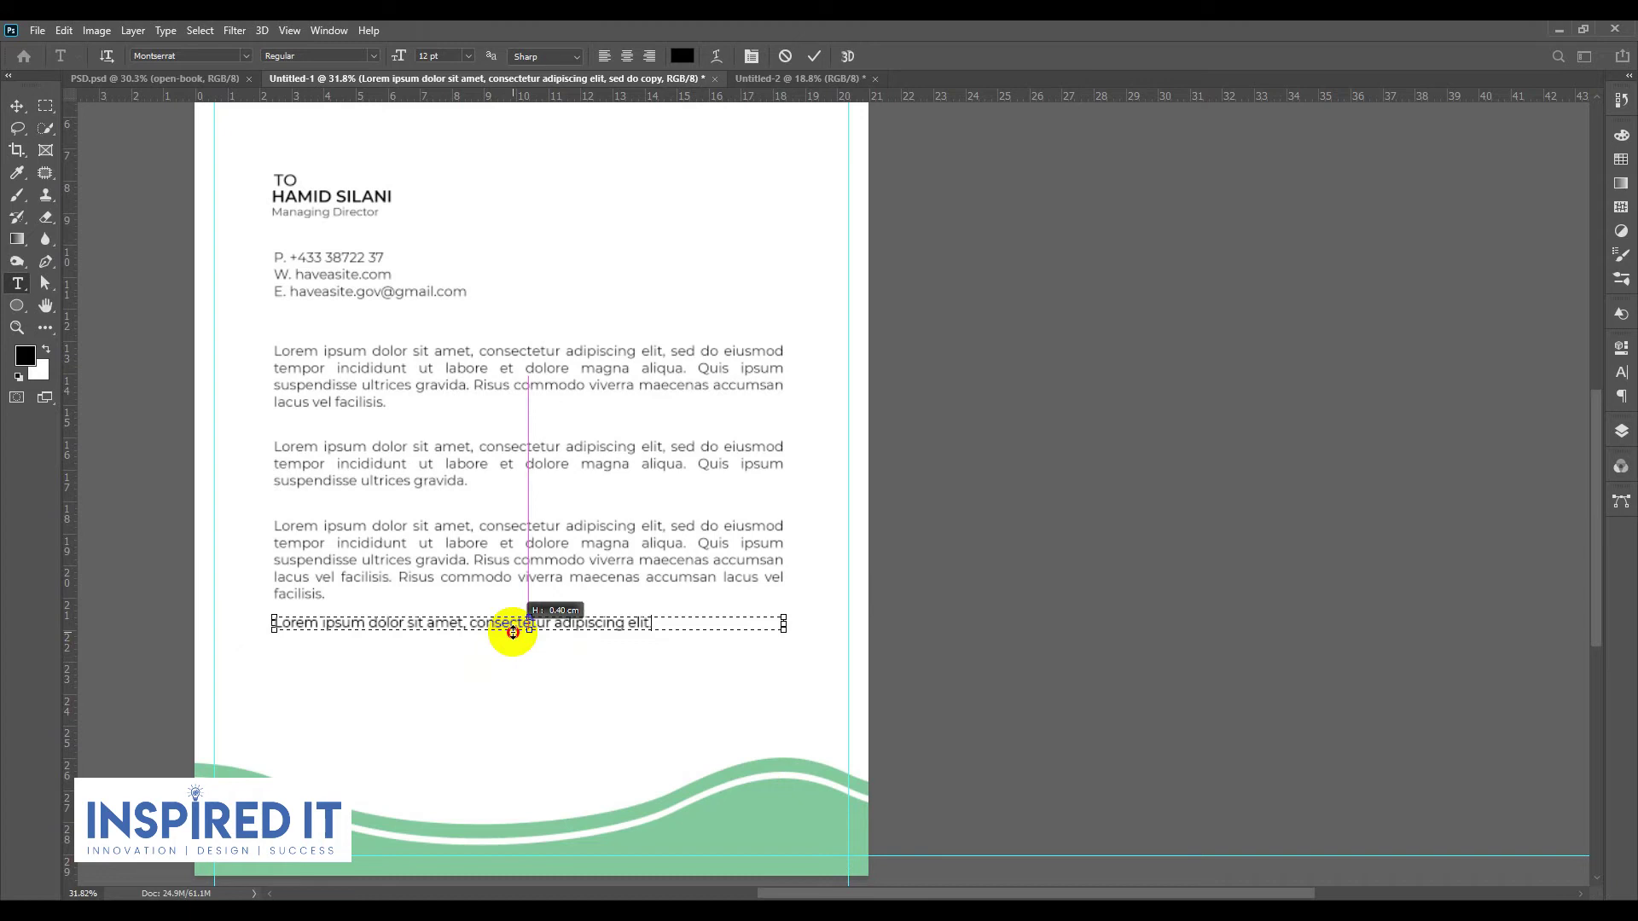
pyautogui.moveTo(784, 625); pyautogui.dragTo(660, 625)
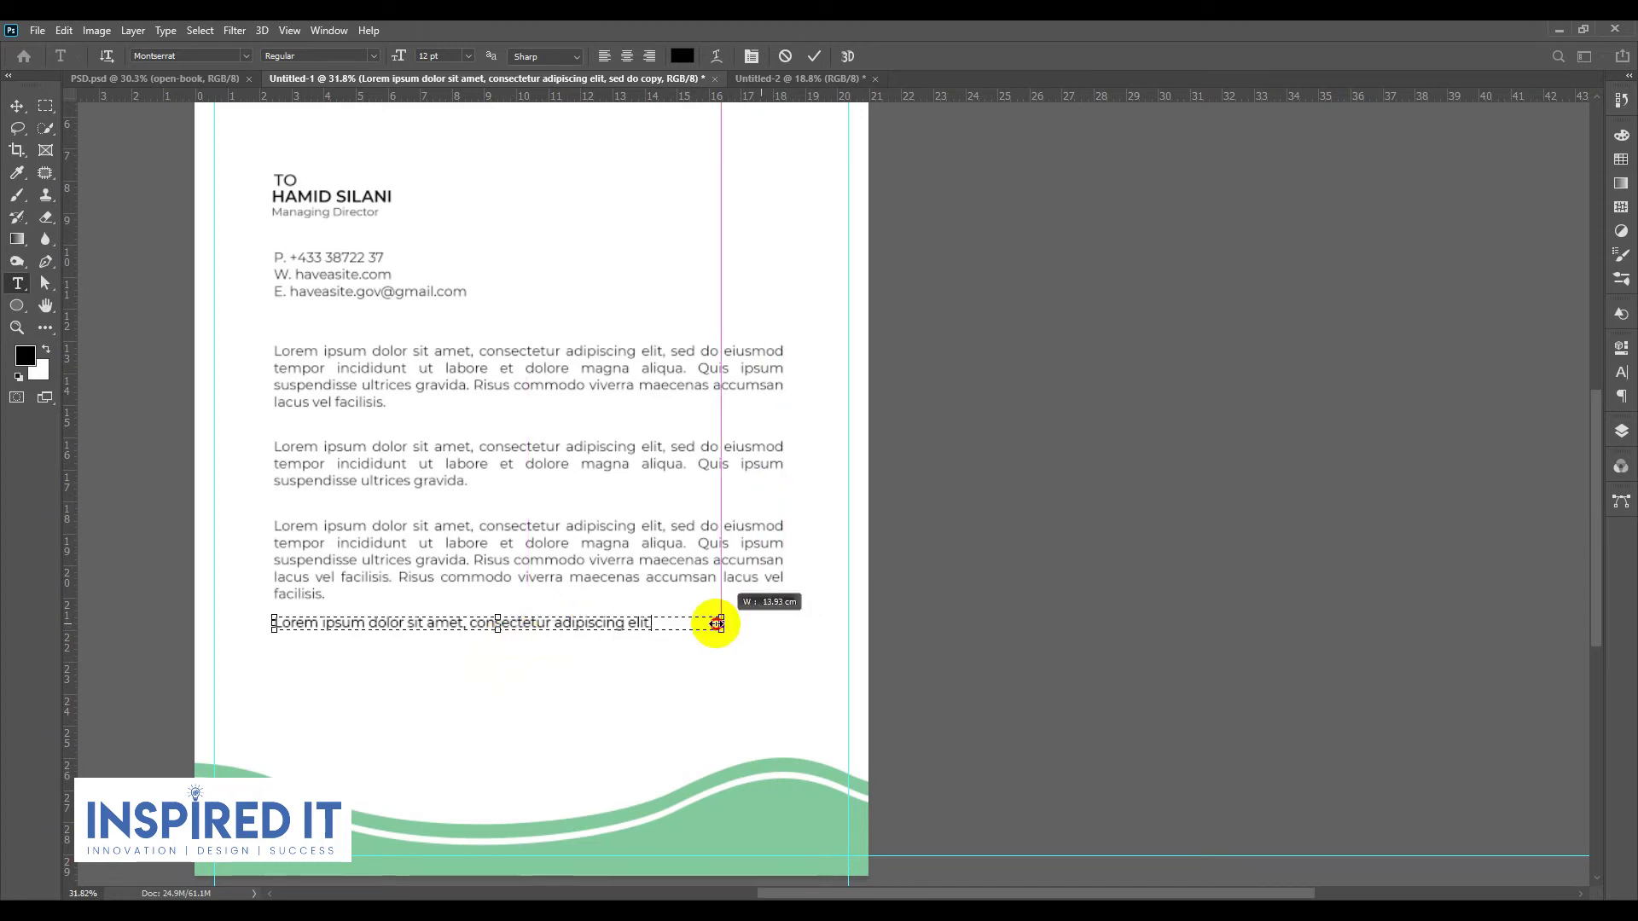
pyautogui.hotkey('ctrl', 'Return')
pyautogui.press('v')
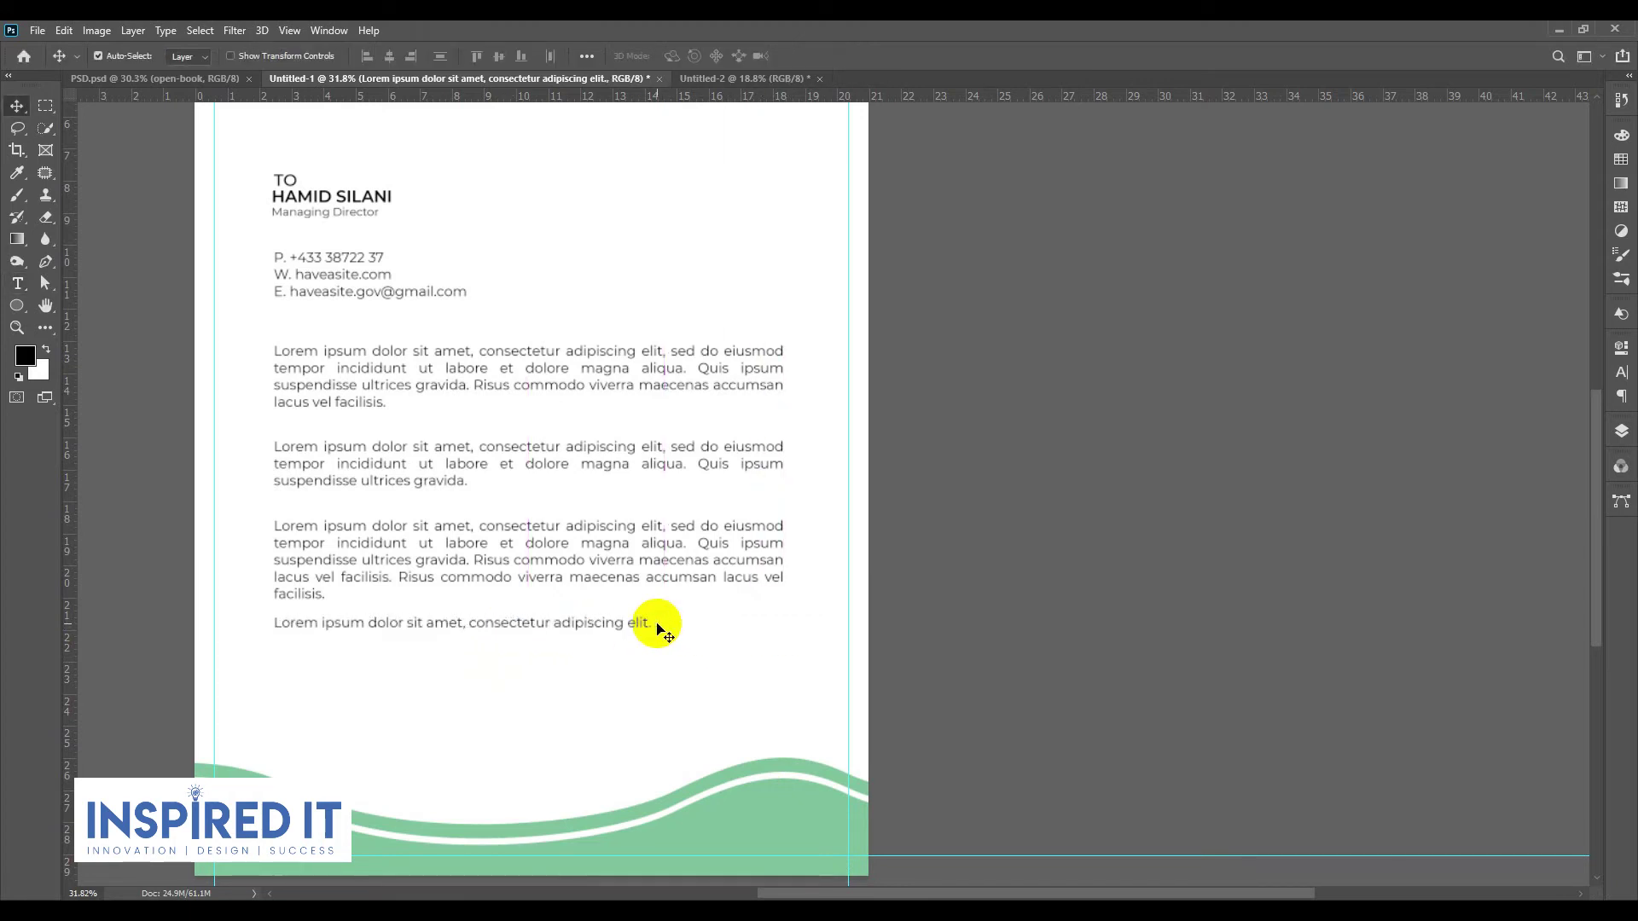
# Step: Recheck and commit the closing line, then select all of the contact details text
pyautogui.scroll(3, 512, 627)
pyautogui.doubleClick(622, 629)
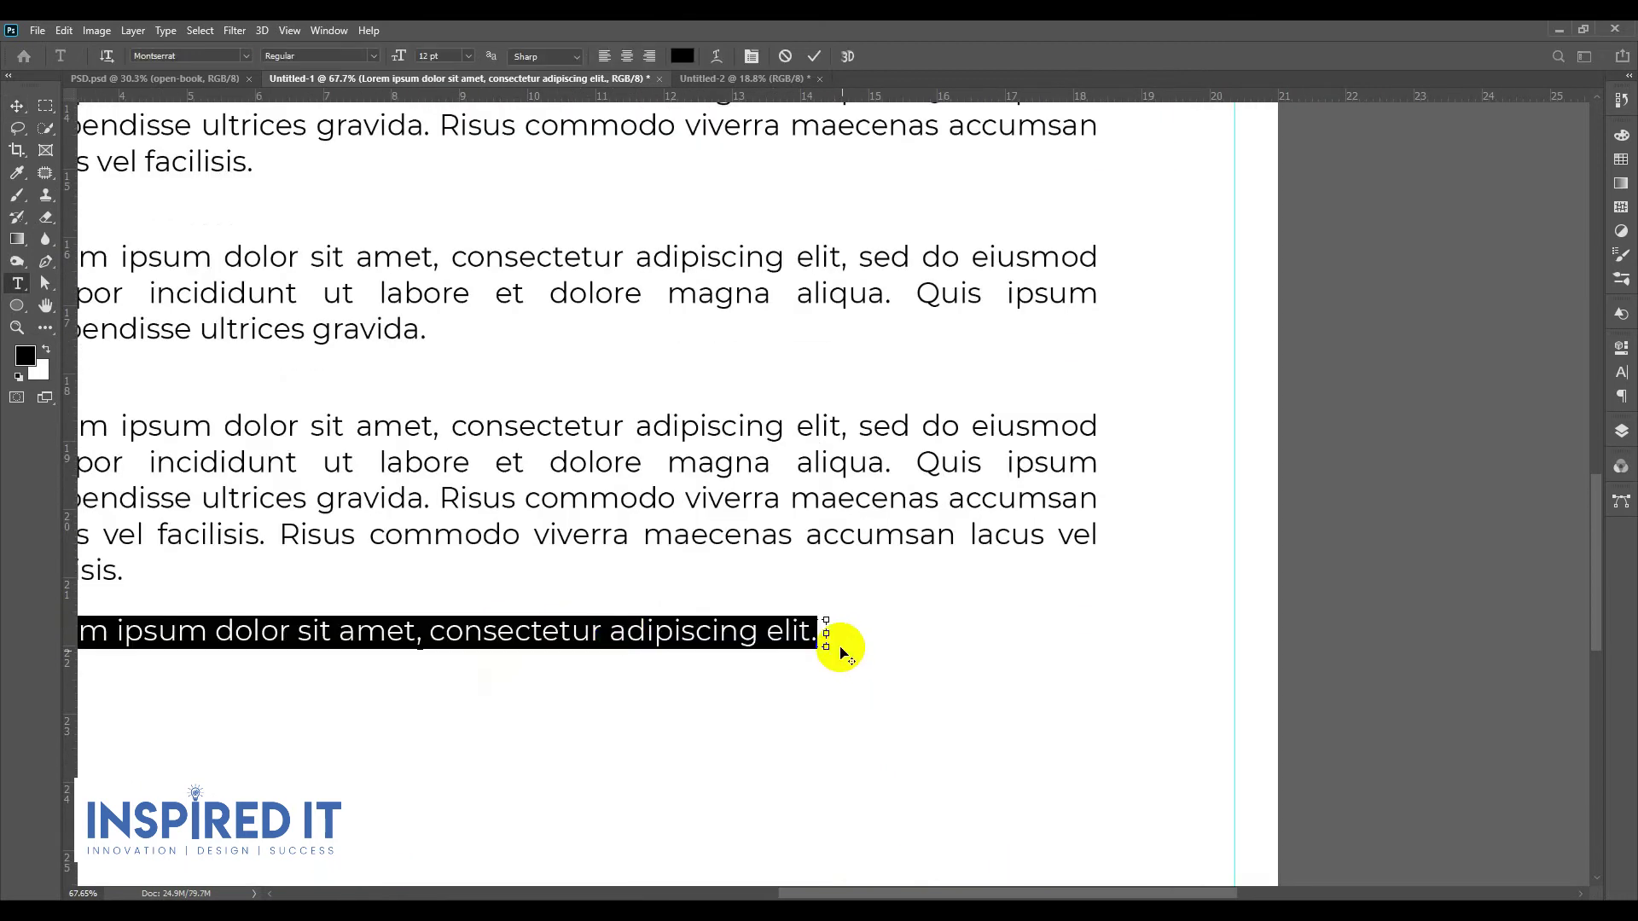
pyautogui.scroll(5, 841, 651)
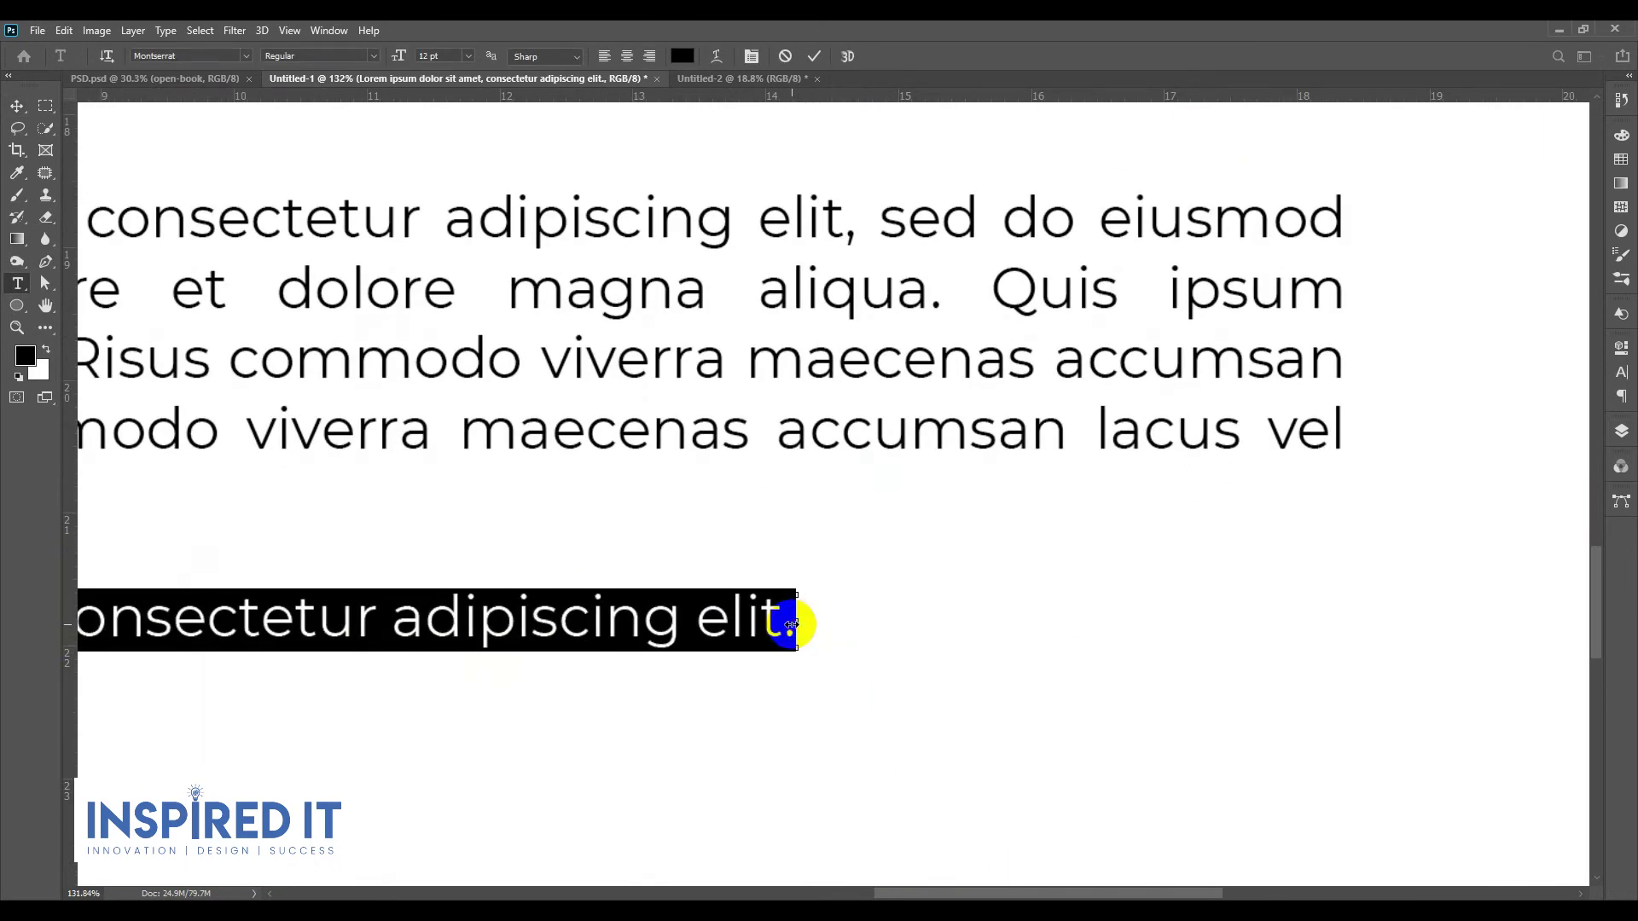
pyautogui.hotkey('ctrl', 'Return')
pyautogui.press('v')
pyautogui.scroll(-3, 779, 677)
pyautogui.scroll(-3, 780, 678)
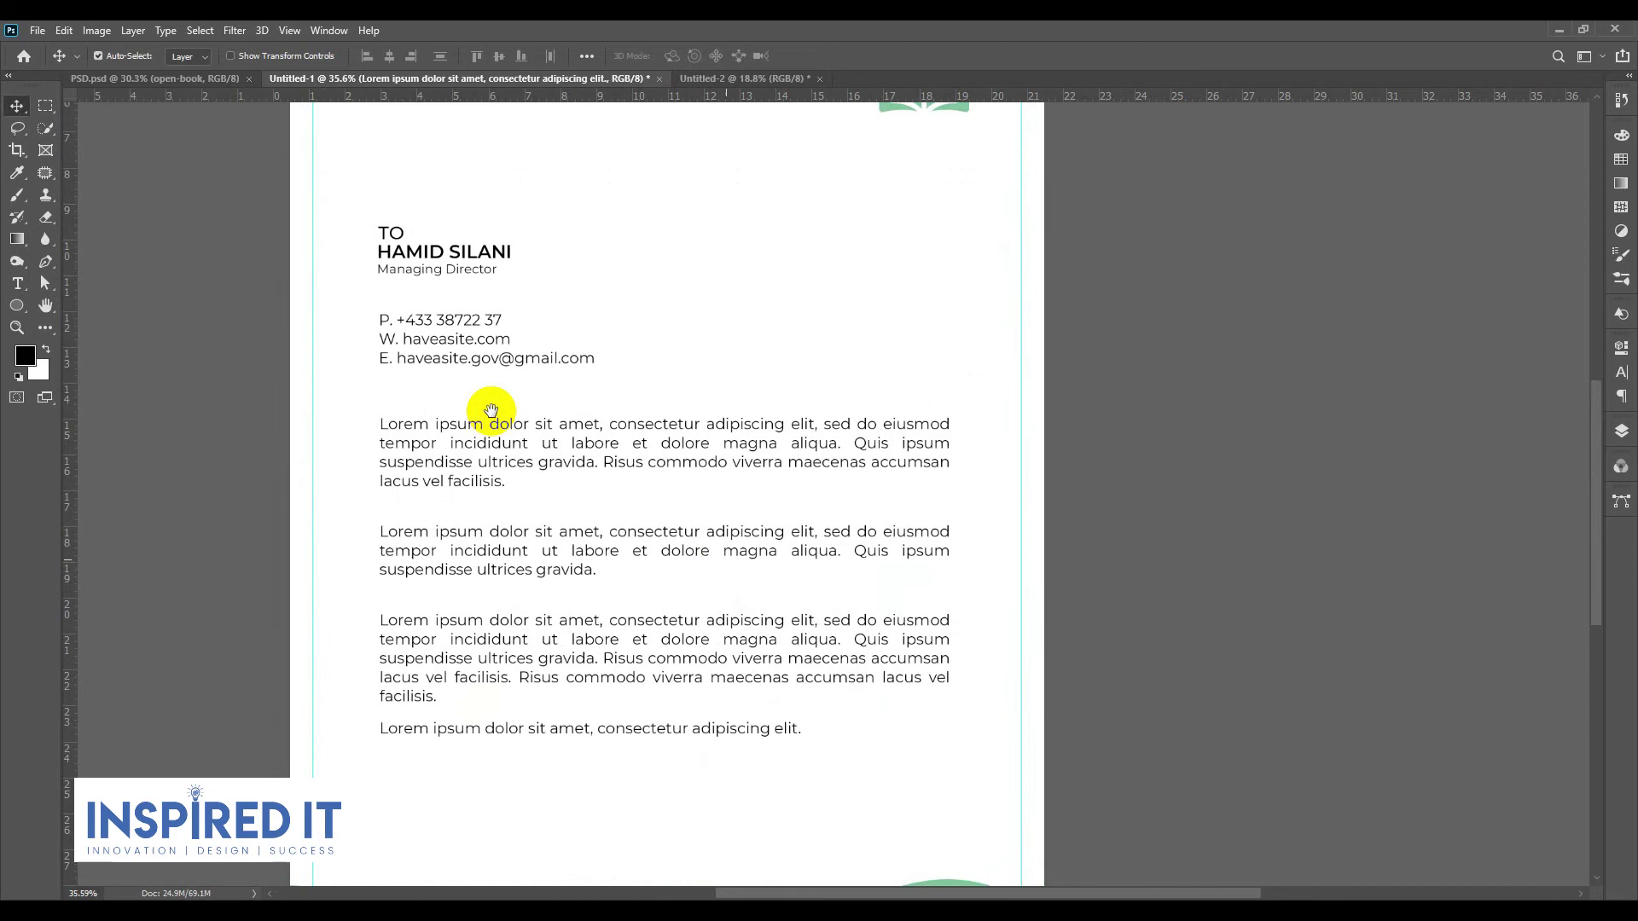
pyautogui.scroll(3, 475, 340)
pyautogui.doubleClick(470, 340)
# Step: Switch the contact lines to Medium font style, then select the top Lorem text layer
pyautogui.click(377, 55)
pyautogui.click(330, 170)
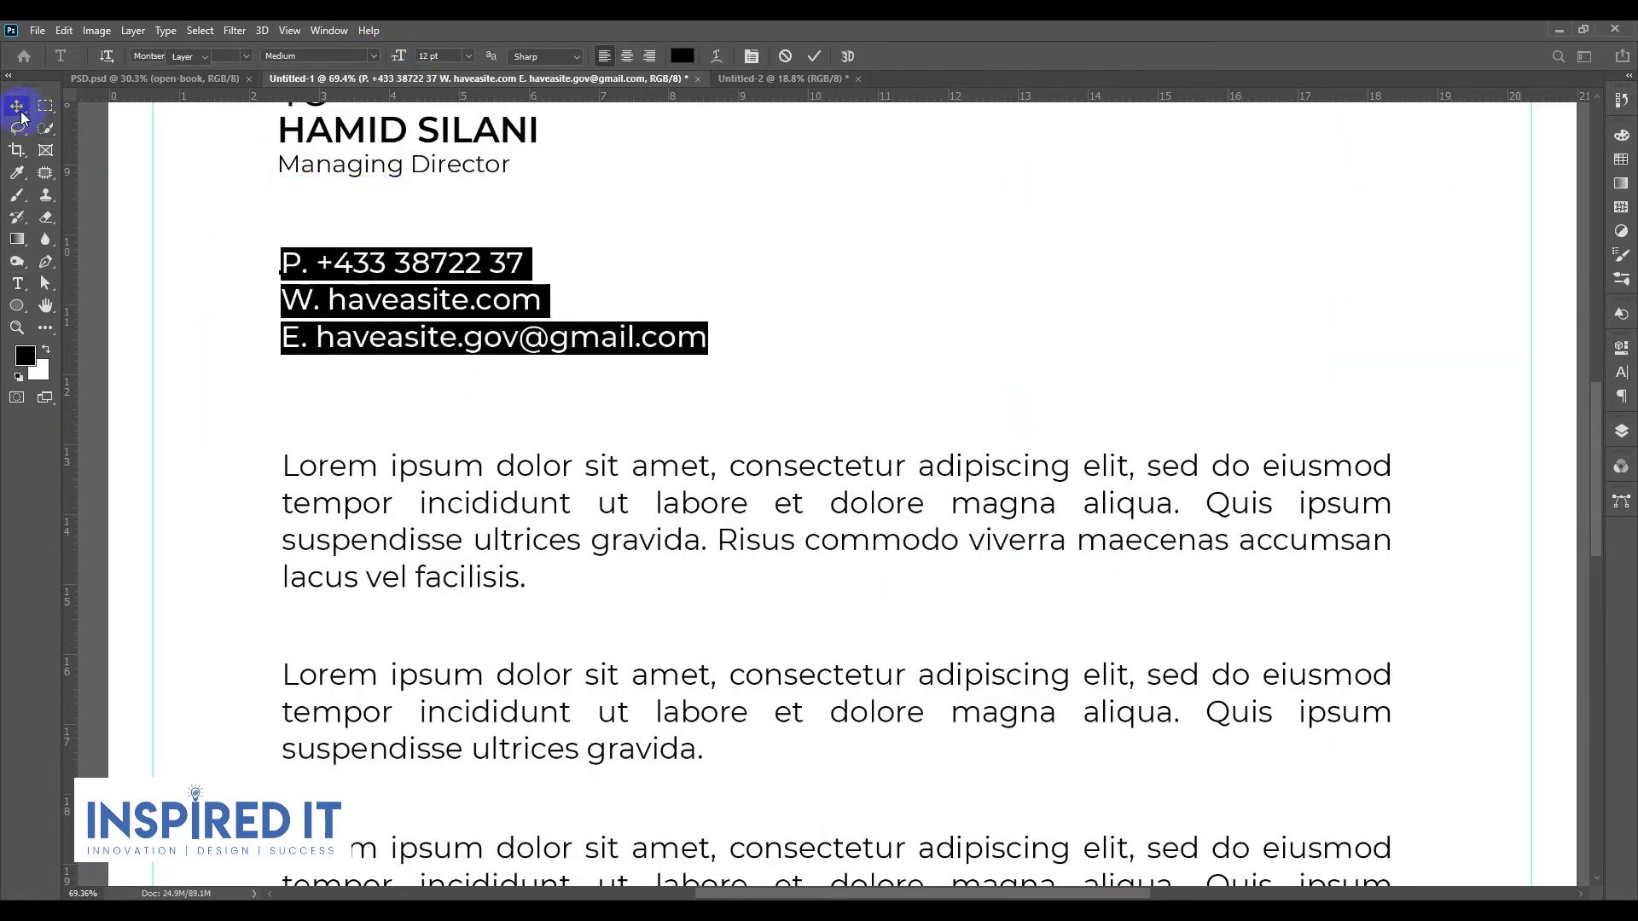
pyautogui.click(18, 106)
pyautogui.scroll(-5, 535, 355)
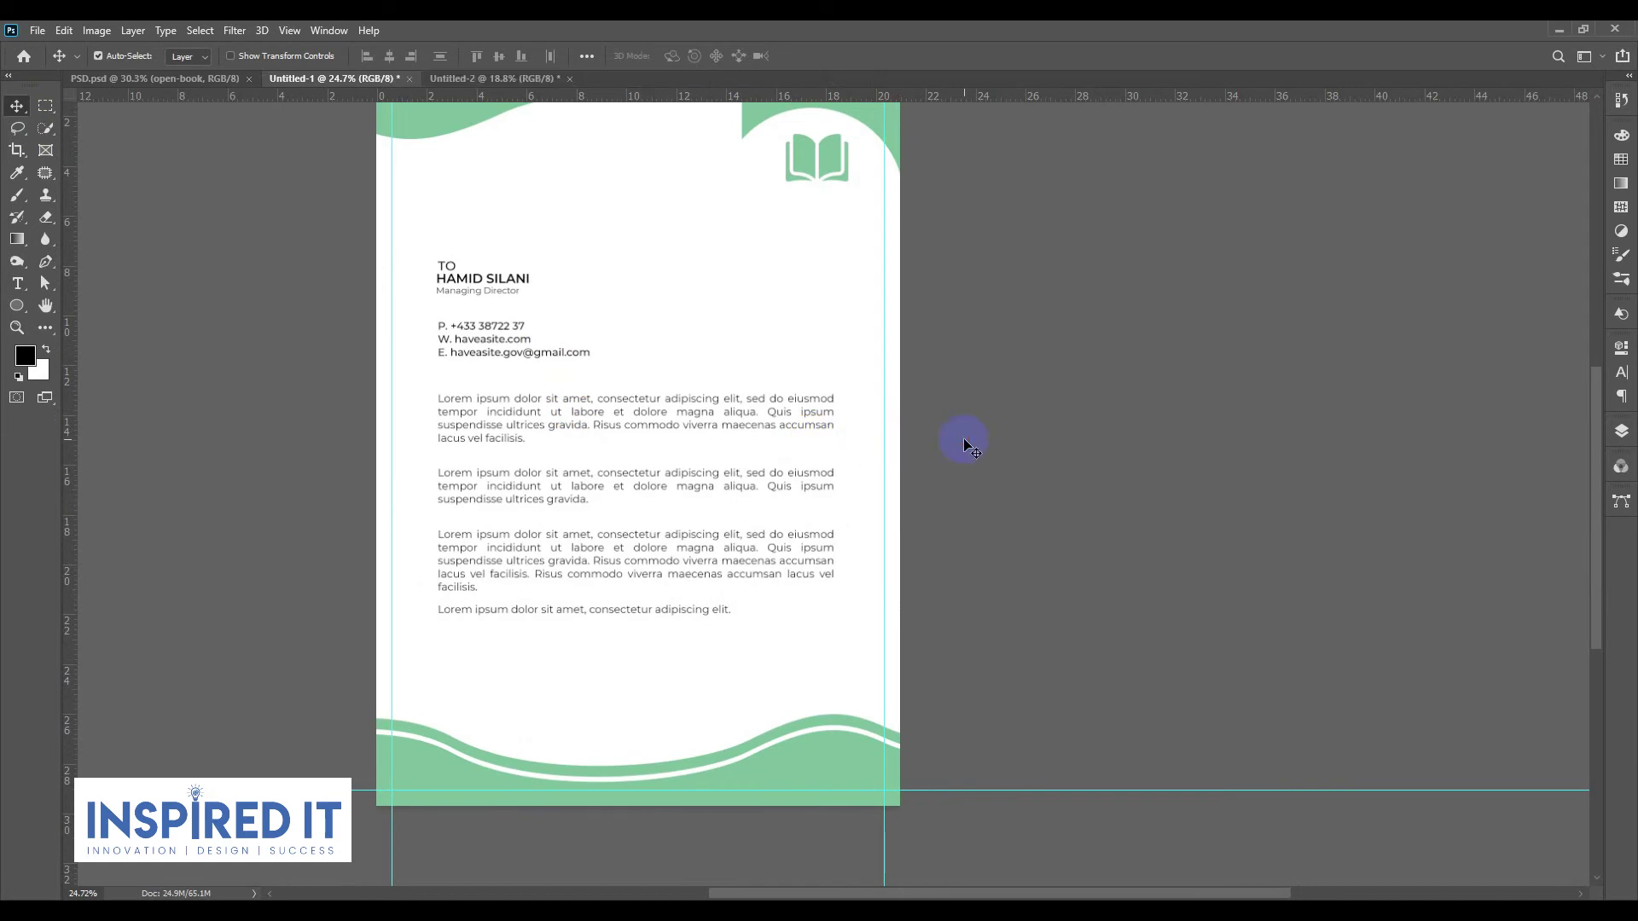
pyautogui.click(1621, 434)
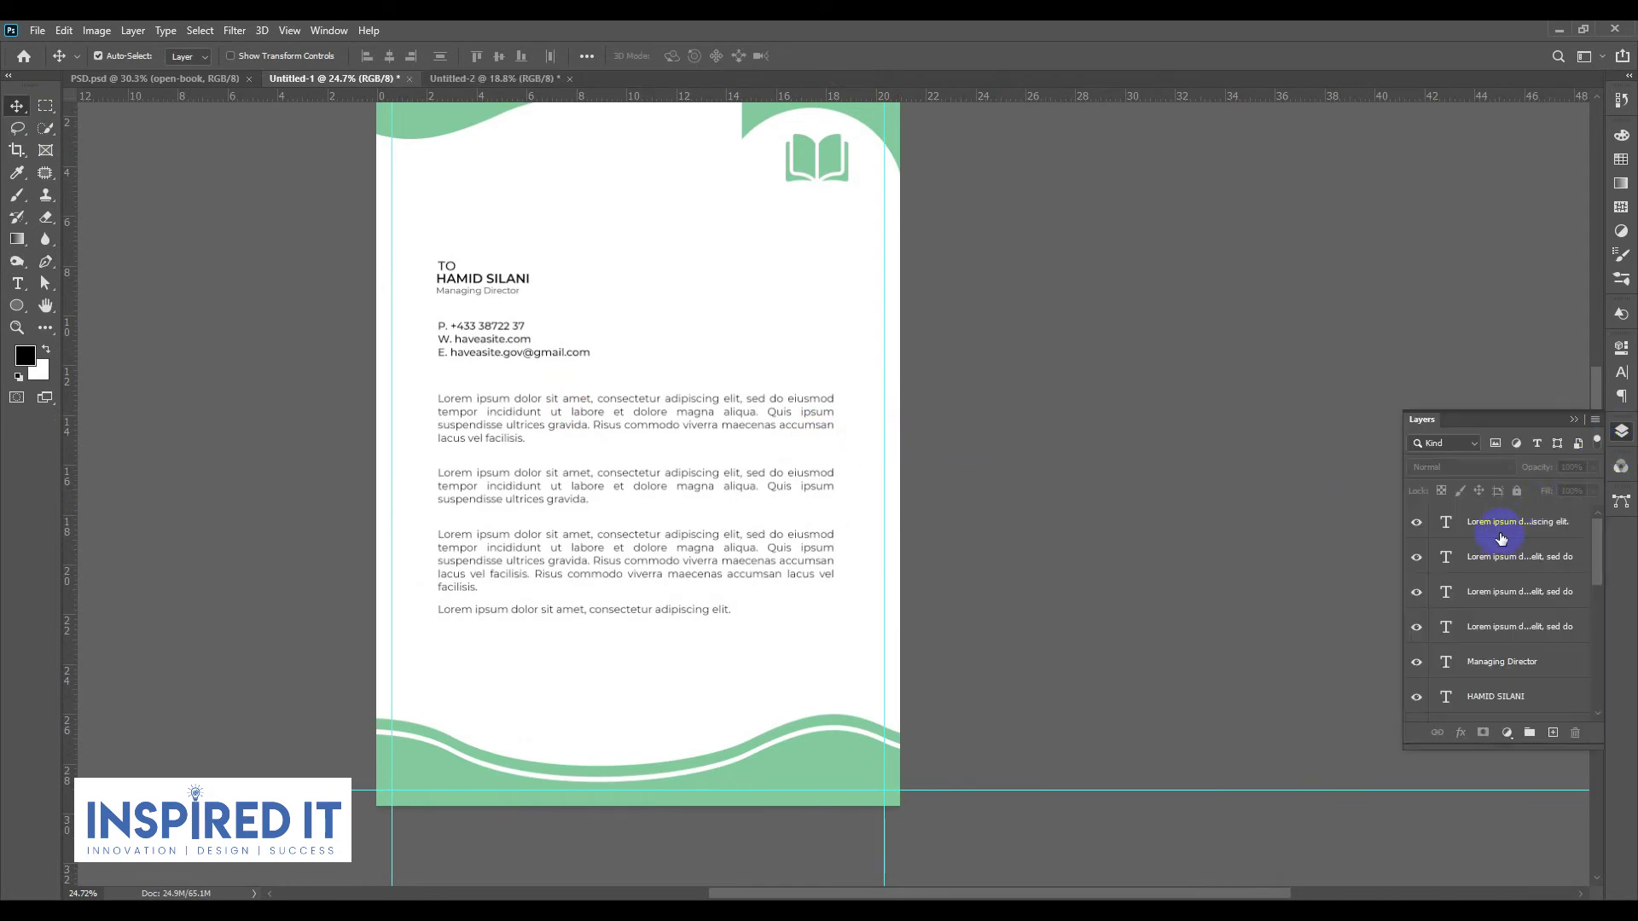
pyautogui.click(1501, 536)
pyautogui.scroll(-3, 1510, 614)
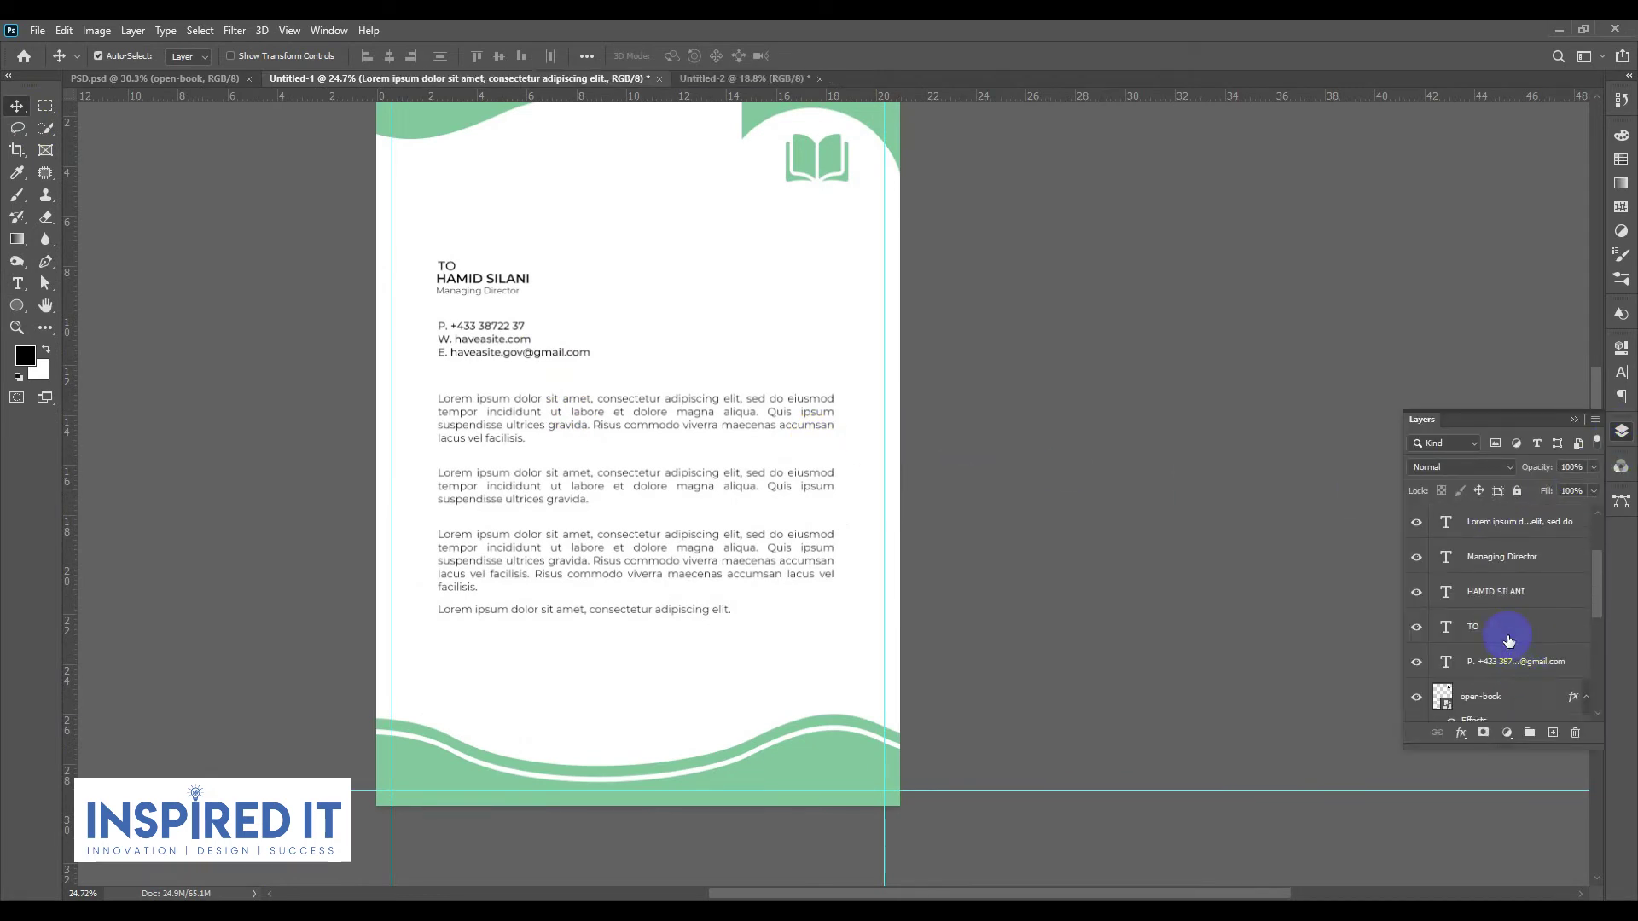
# Step: Select the body text layers down to TO and check the align and distribute options
pyautogui.keyDown('shift'); pyautogui.click(1508, 638); pyautogui.keyUp('shift')
pyautogui.keyDown('shift'); pyautogui.click(1506, 664); pyautogui.keyUp('shift')
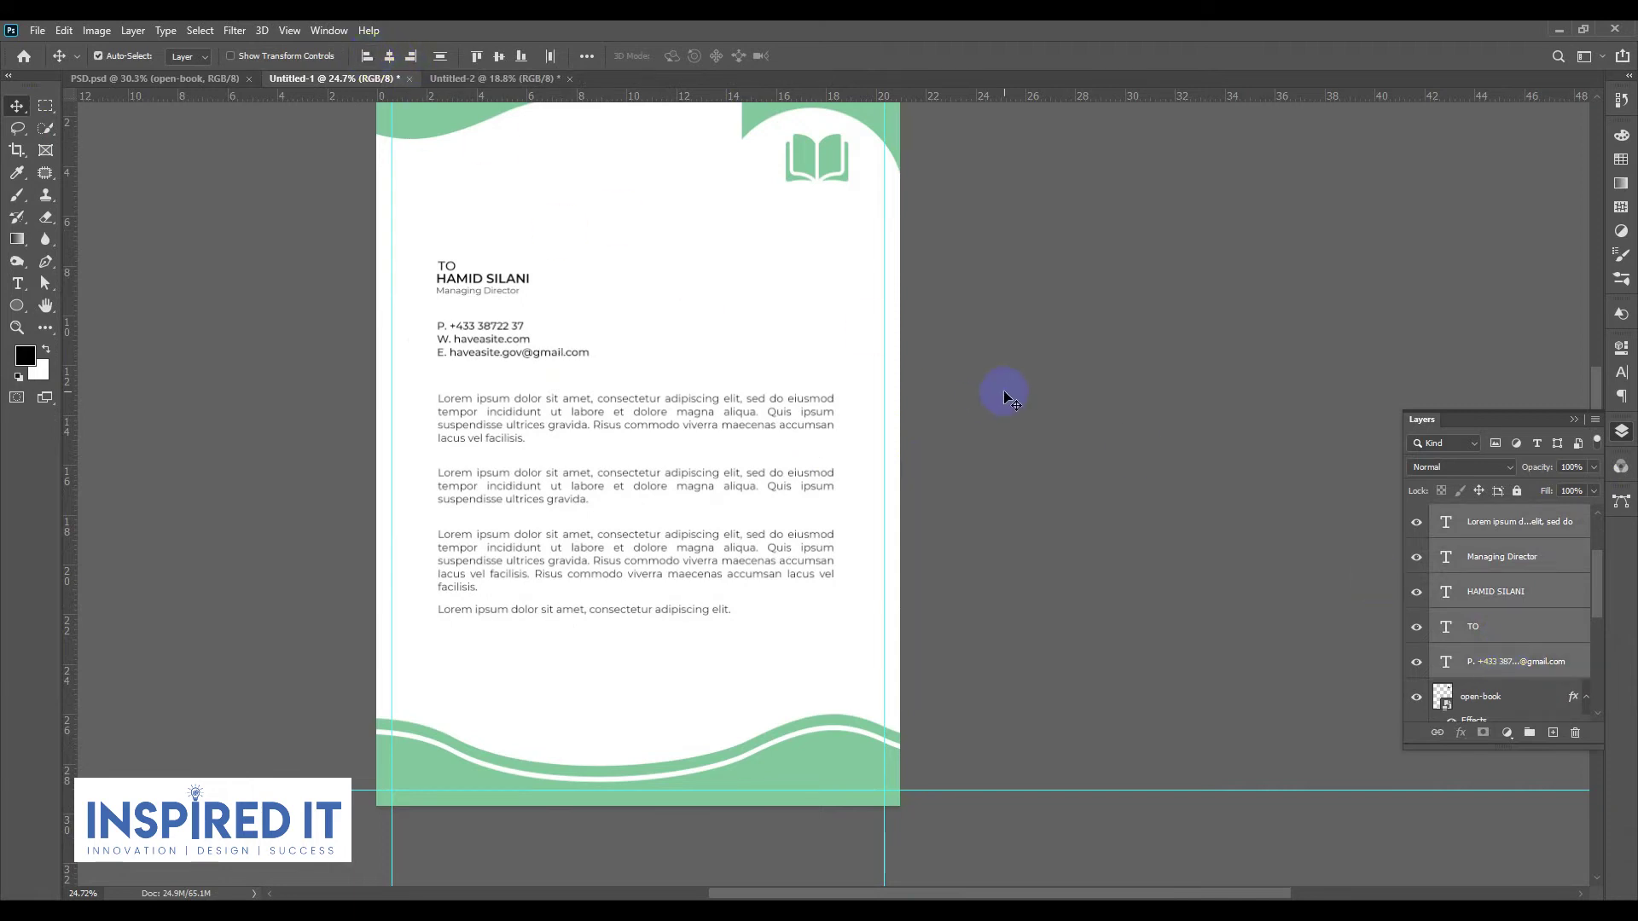
pyautogui.click(1007, 397)
pyautogui.click(1622, 435)
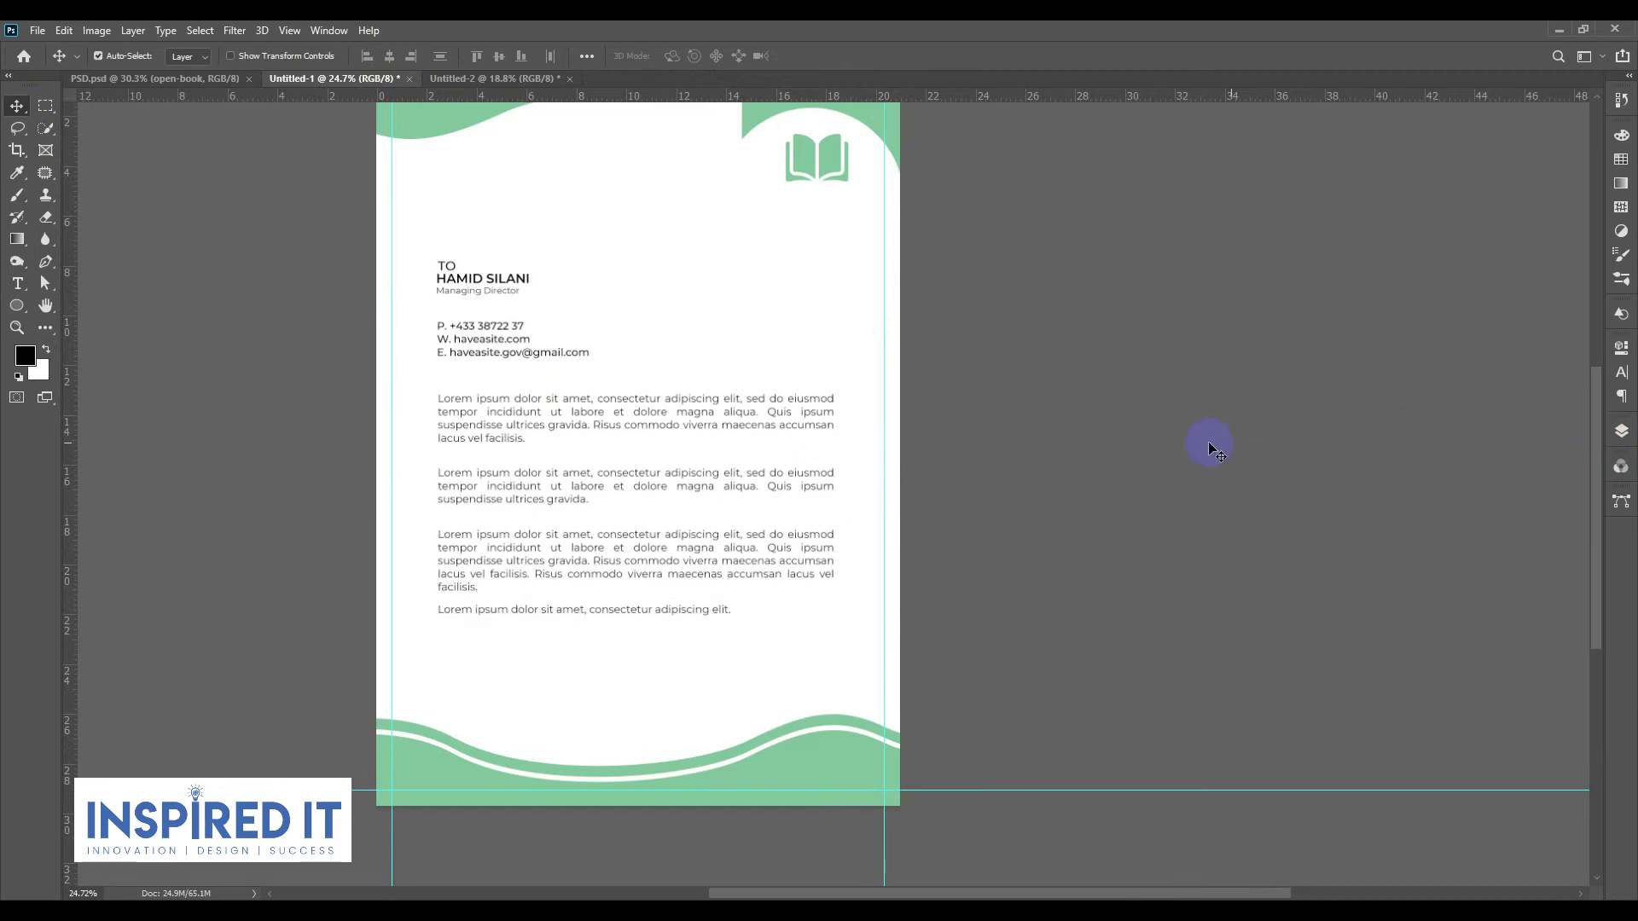
pyautogui.scroll(2, 395, 322)
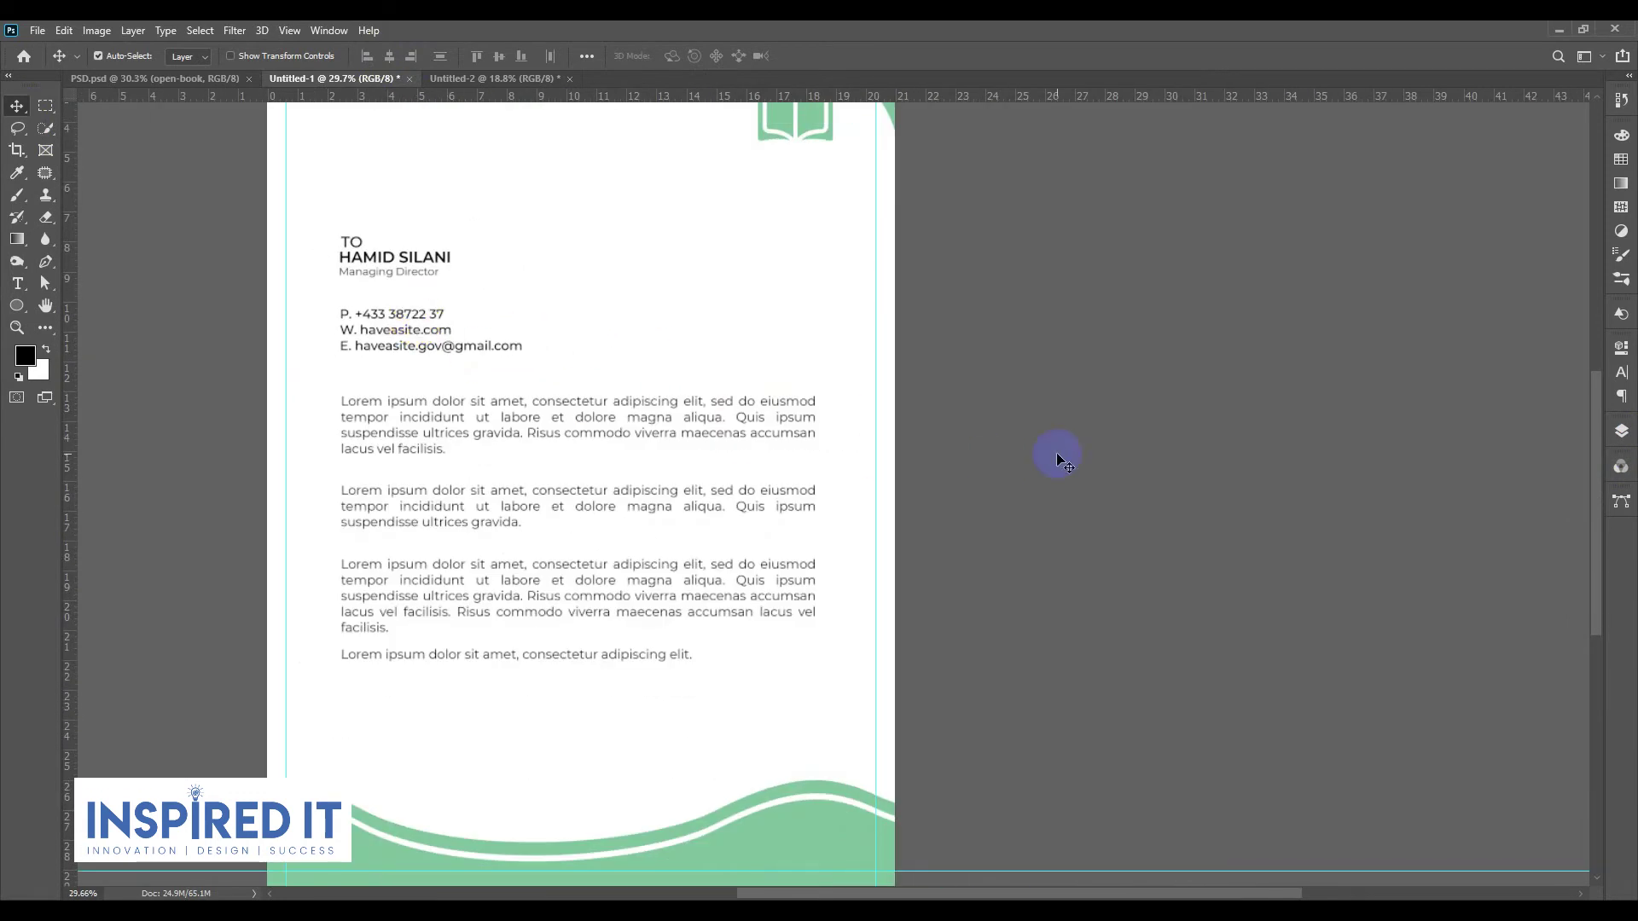
pyautogui.scroll(3, 528, 654)
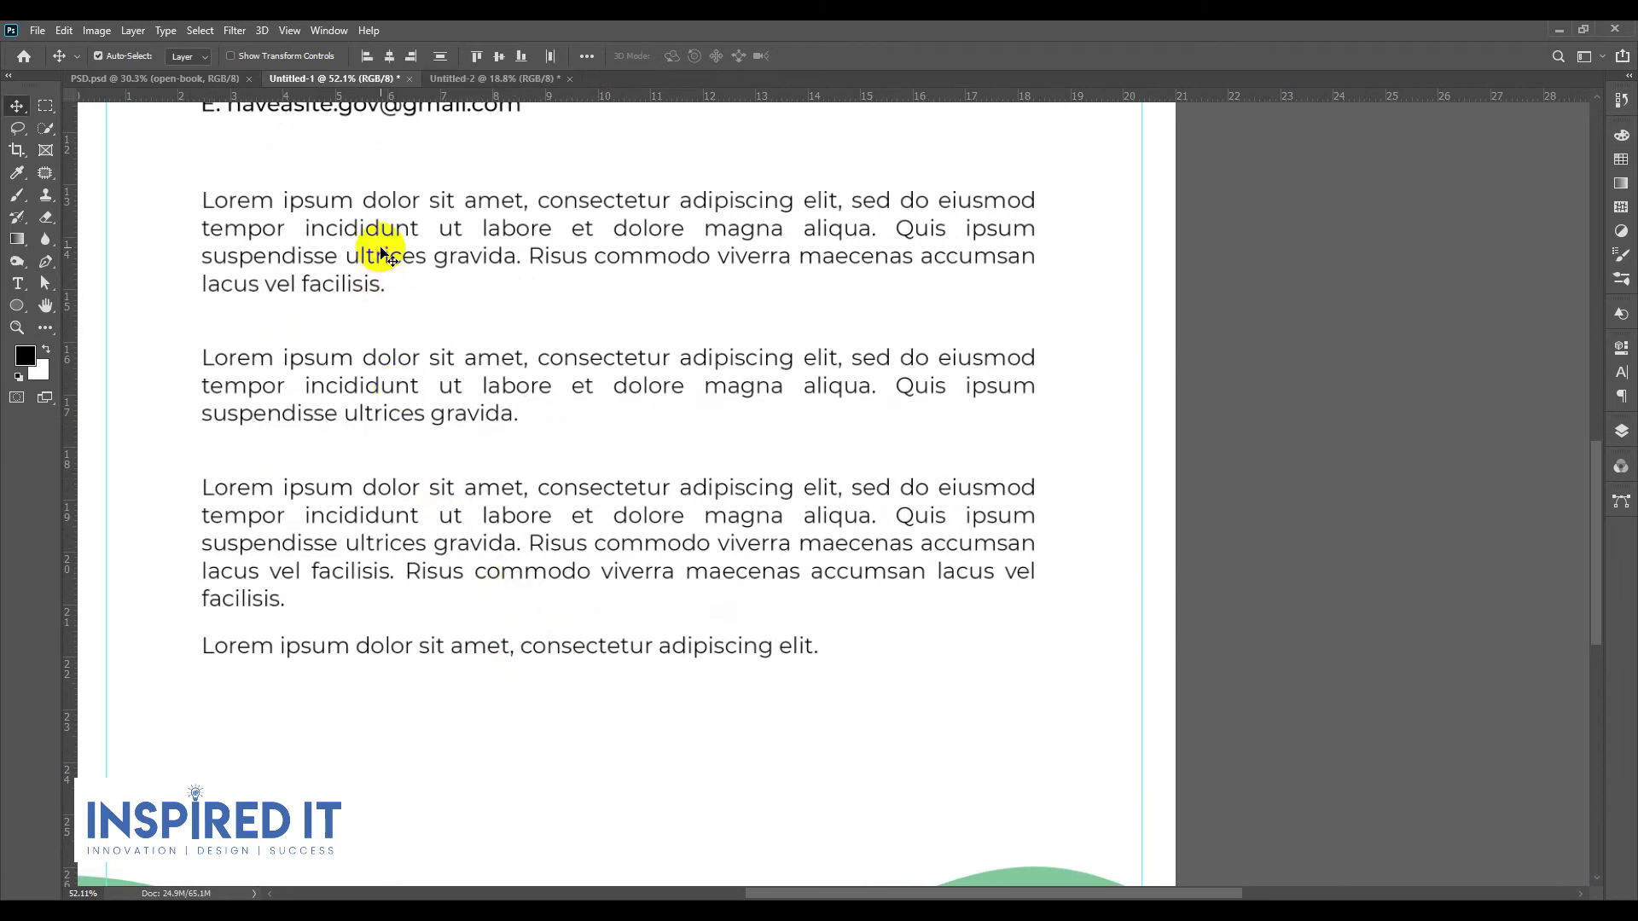
pyautogui.click(587, 56)
pyautogui.scroll(-4, 508, 226)
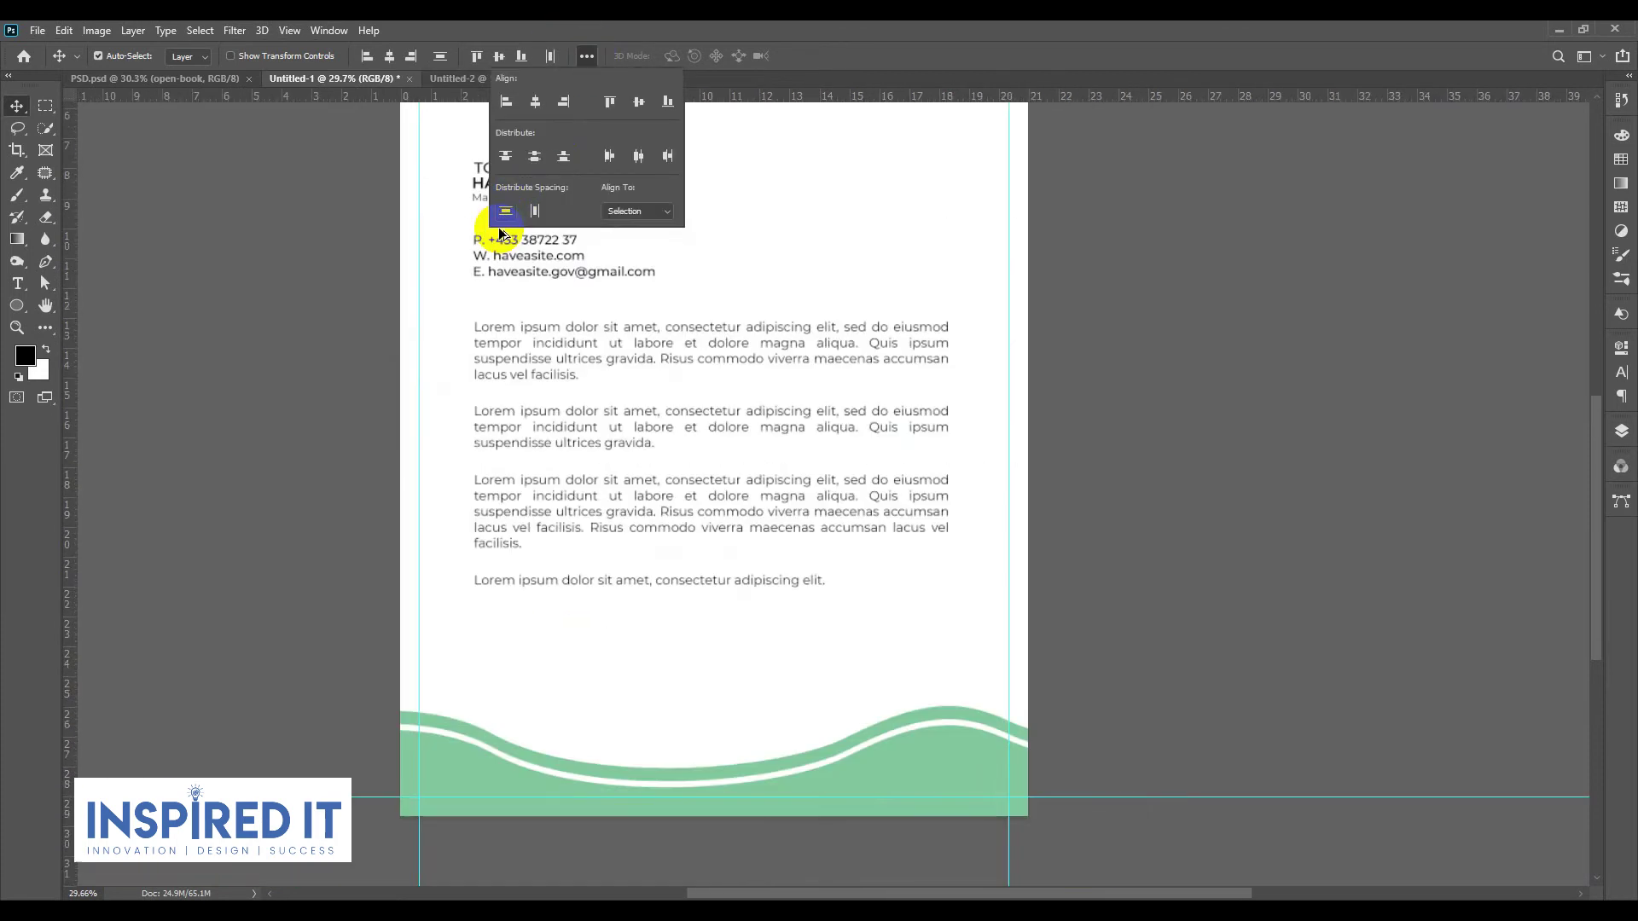
pyautogui.click(1062, 372)
pyautogui.scroll(-2, 698, 431)
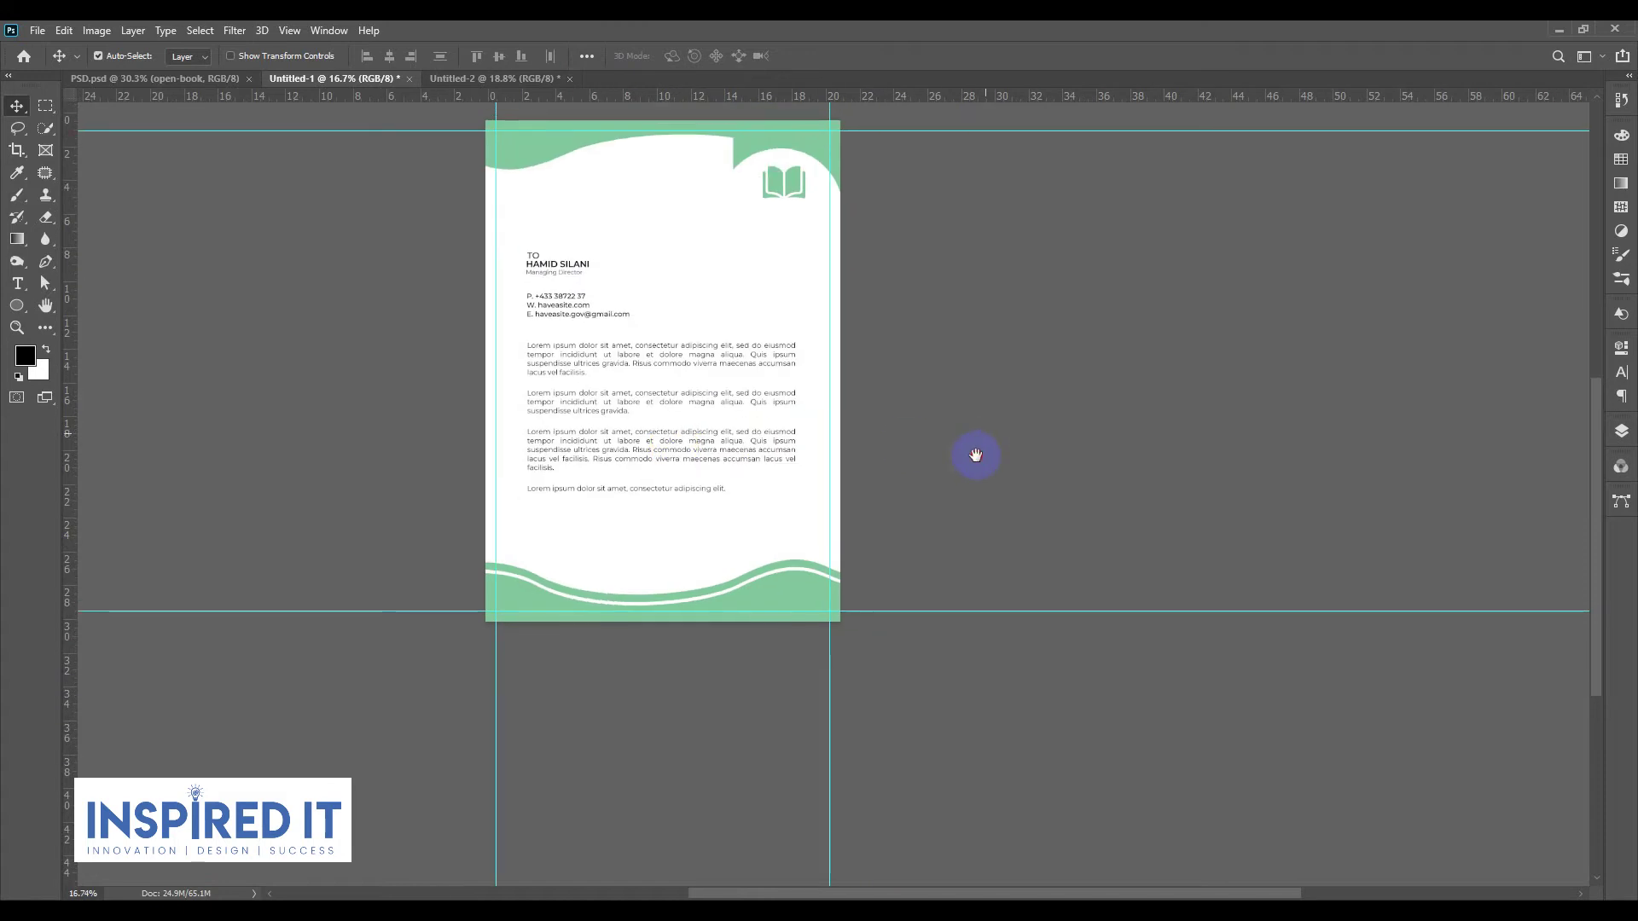
pyautogui.scroll(3, 660, 514)
pyautogui.scroll(2, 629, 508)
# Step: Nudge the closing Lorem ipsum line upward with Shift+Up
pyautogui.click(627, 511)
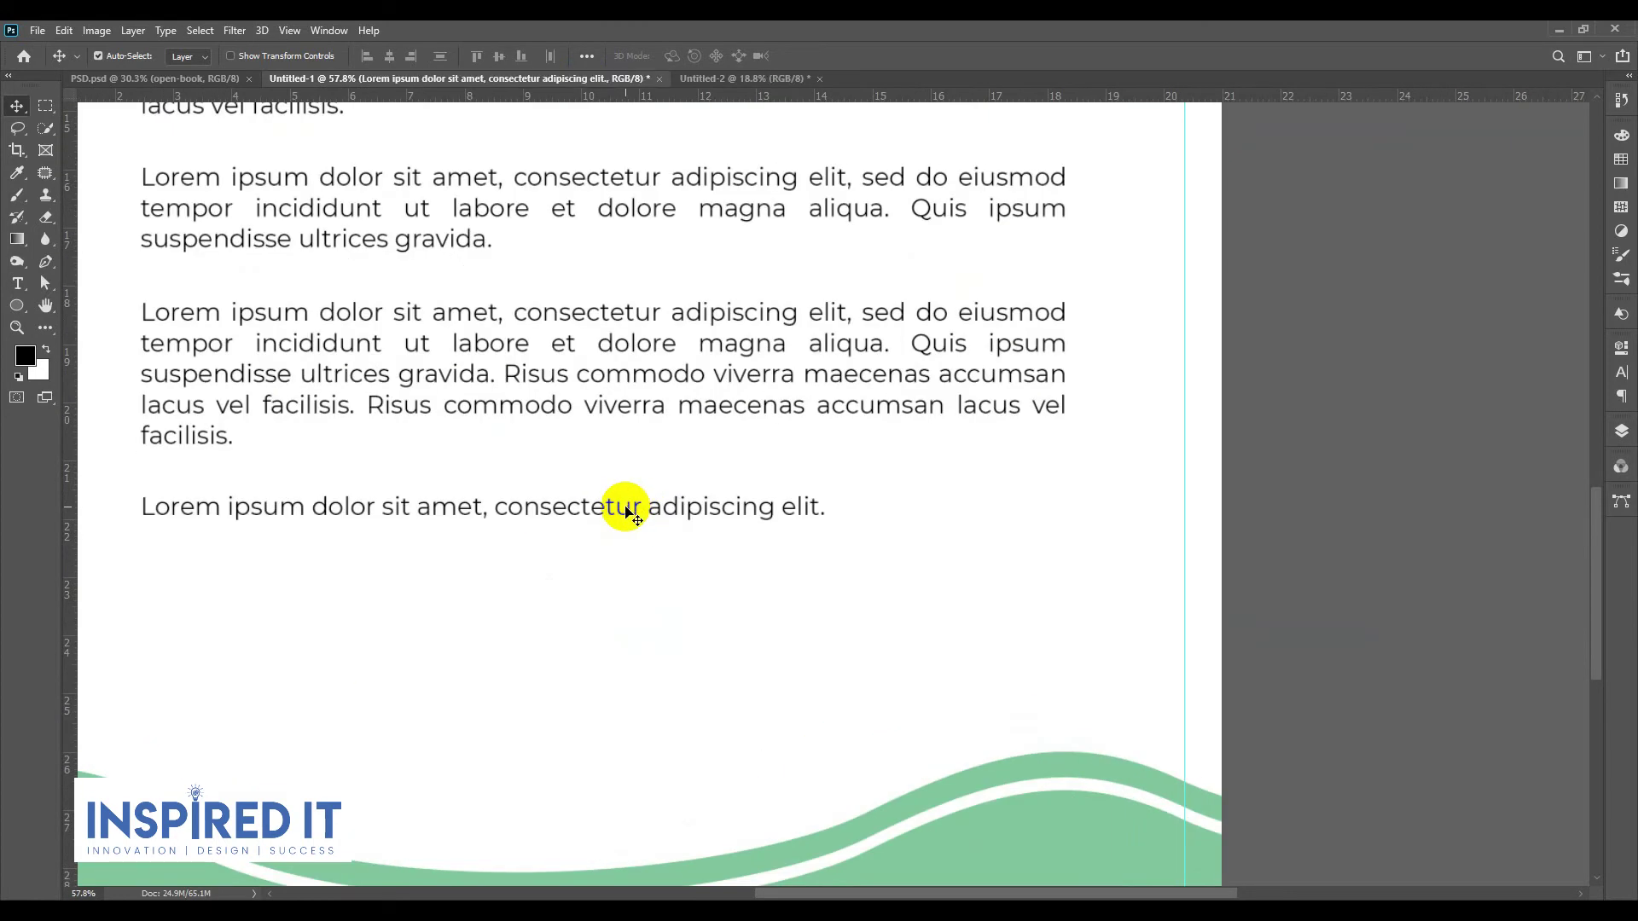
pyautogui.hotkey('shift', 'Up')
pyautogui.hotkey('shift', 'Up')
pyautogui.hotkey('shift', 'Up')
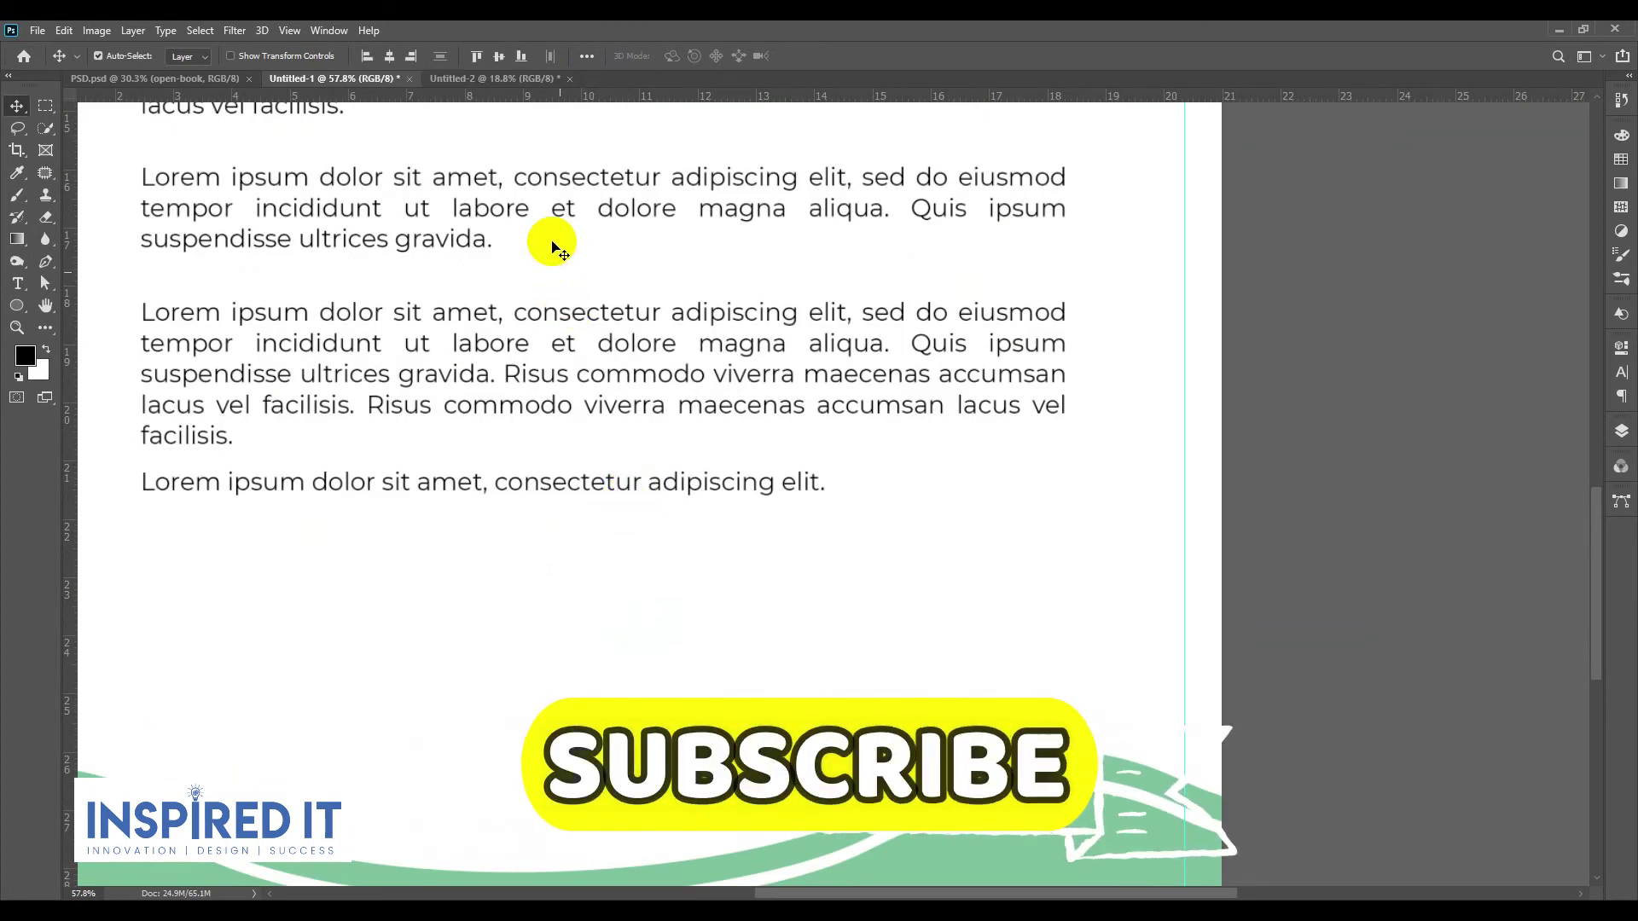
pyautogui.scroll(4, 658, 431)
pyautogui.scroll(1, 611, 328)
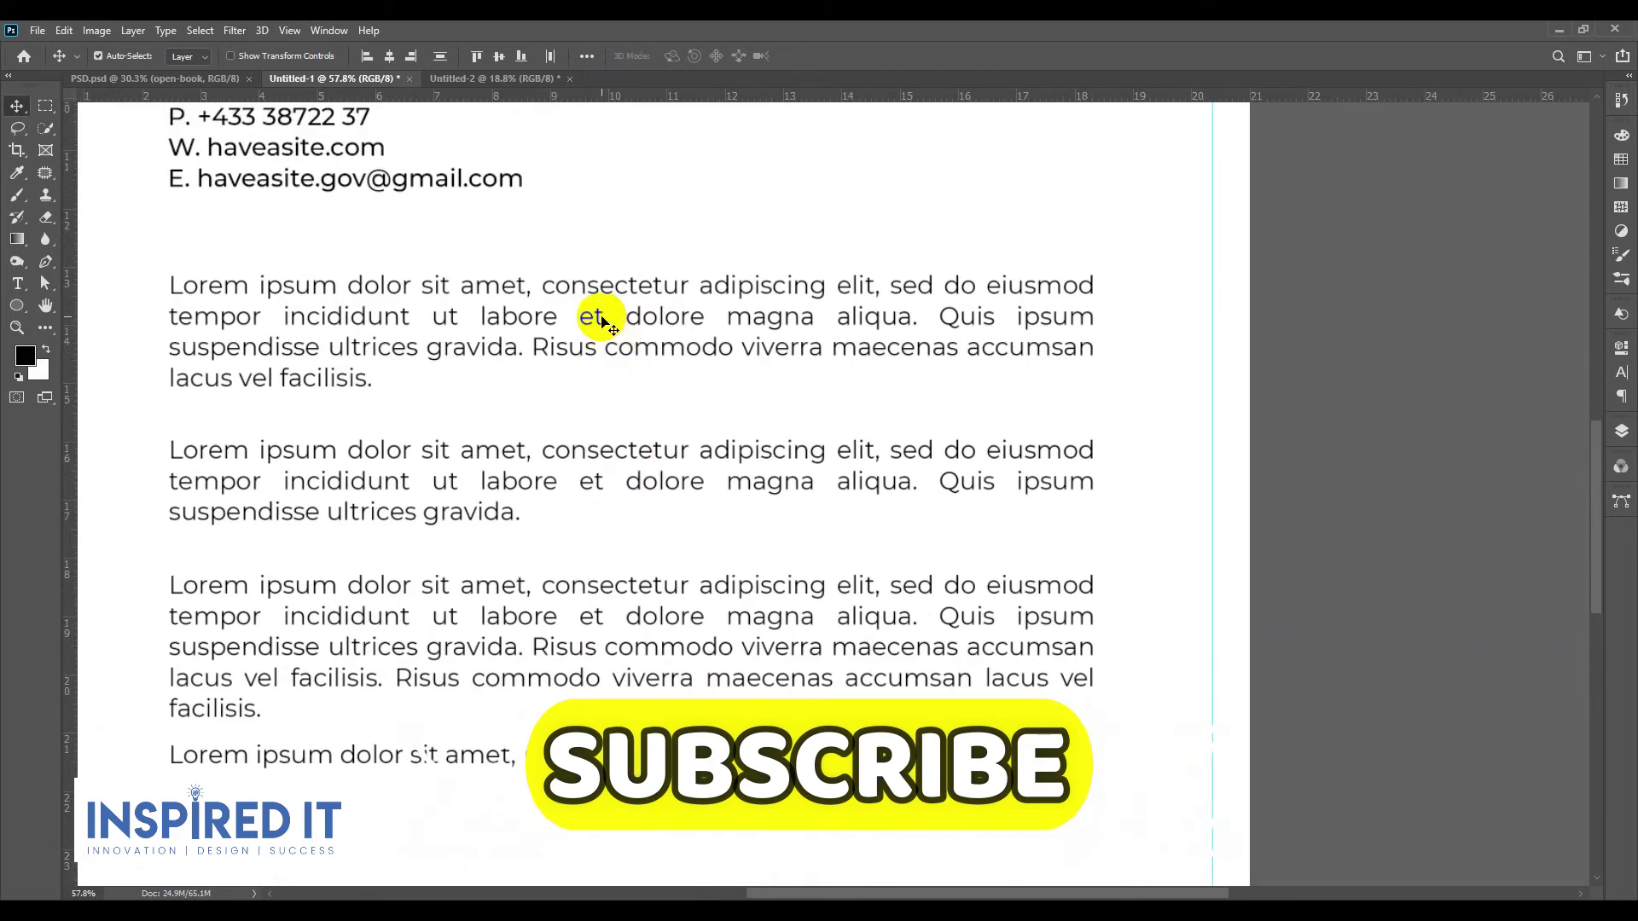
# Step: Distribute the four body paragraphs with even vertical spacing
pyautogui.click(586, 57)
pyautogui.click(507, 212)
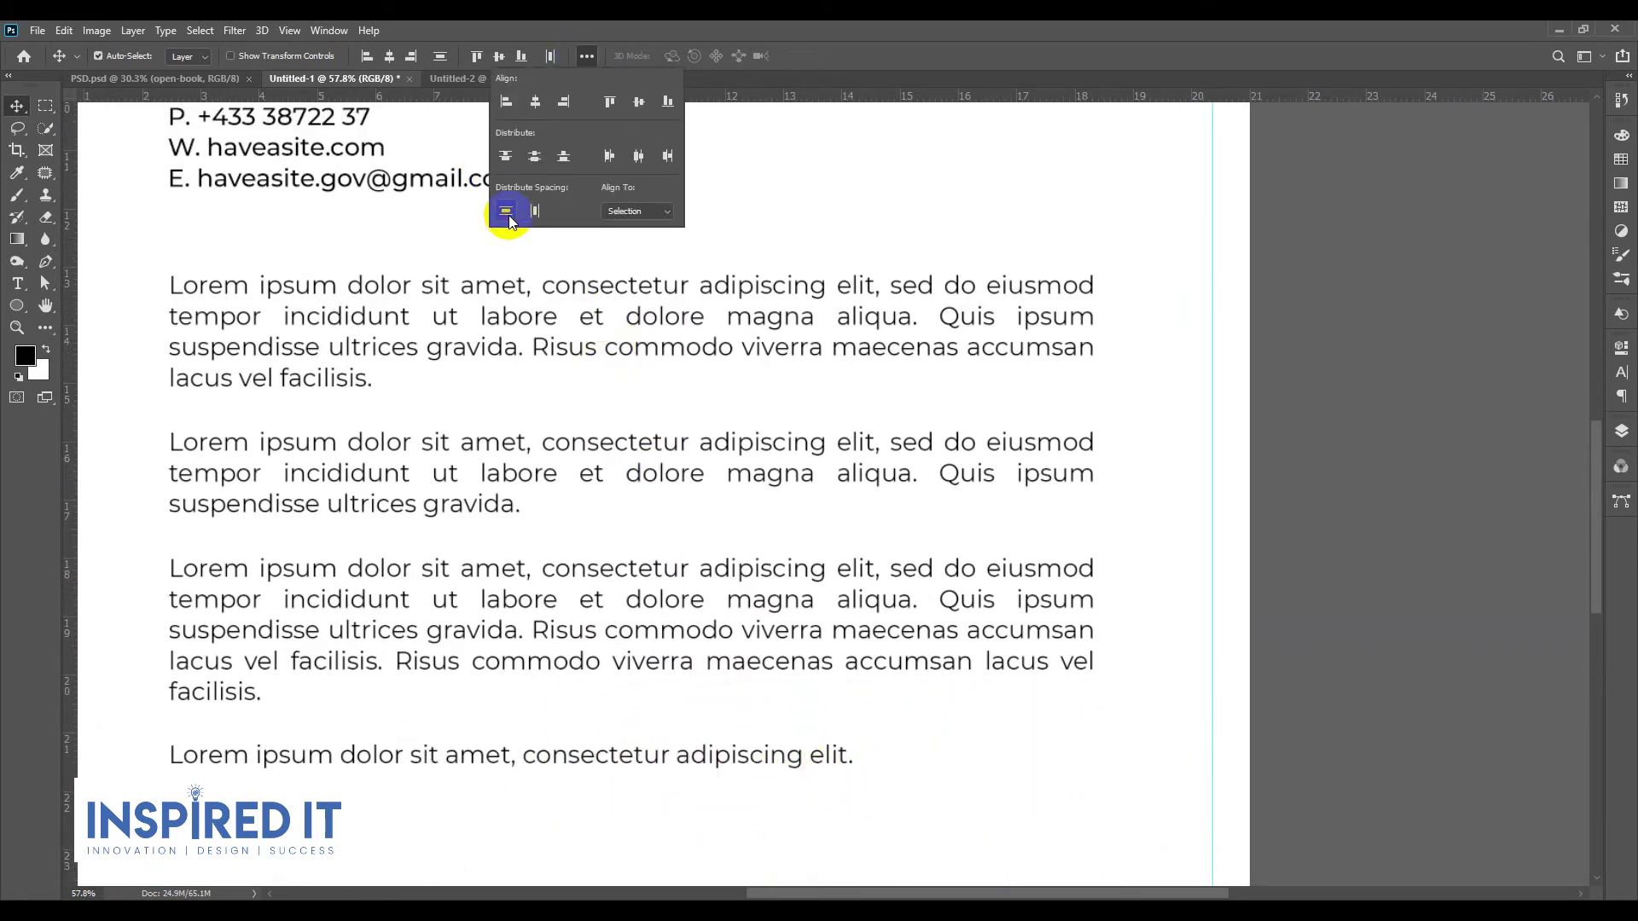
pyautogui.scroll(-5, 657, 347)
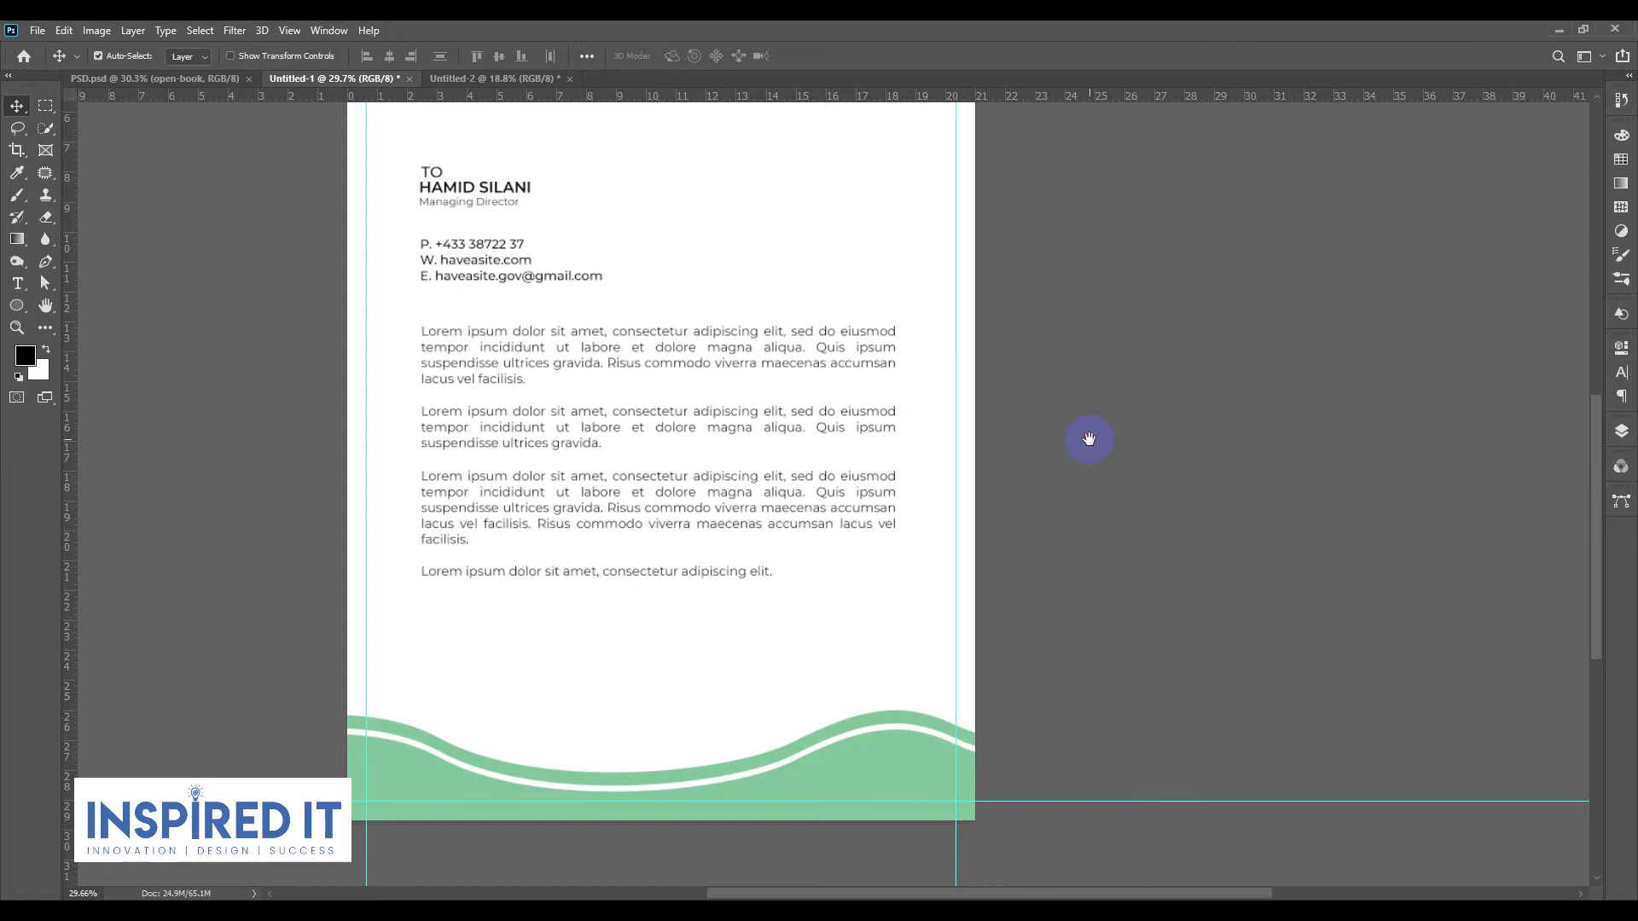
pyautogui.moveTo(1089, 439); pyautogui.dragTo(1083, 472)
pyautogui.scroll(-2, 1141, 524)
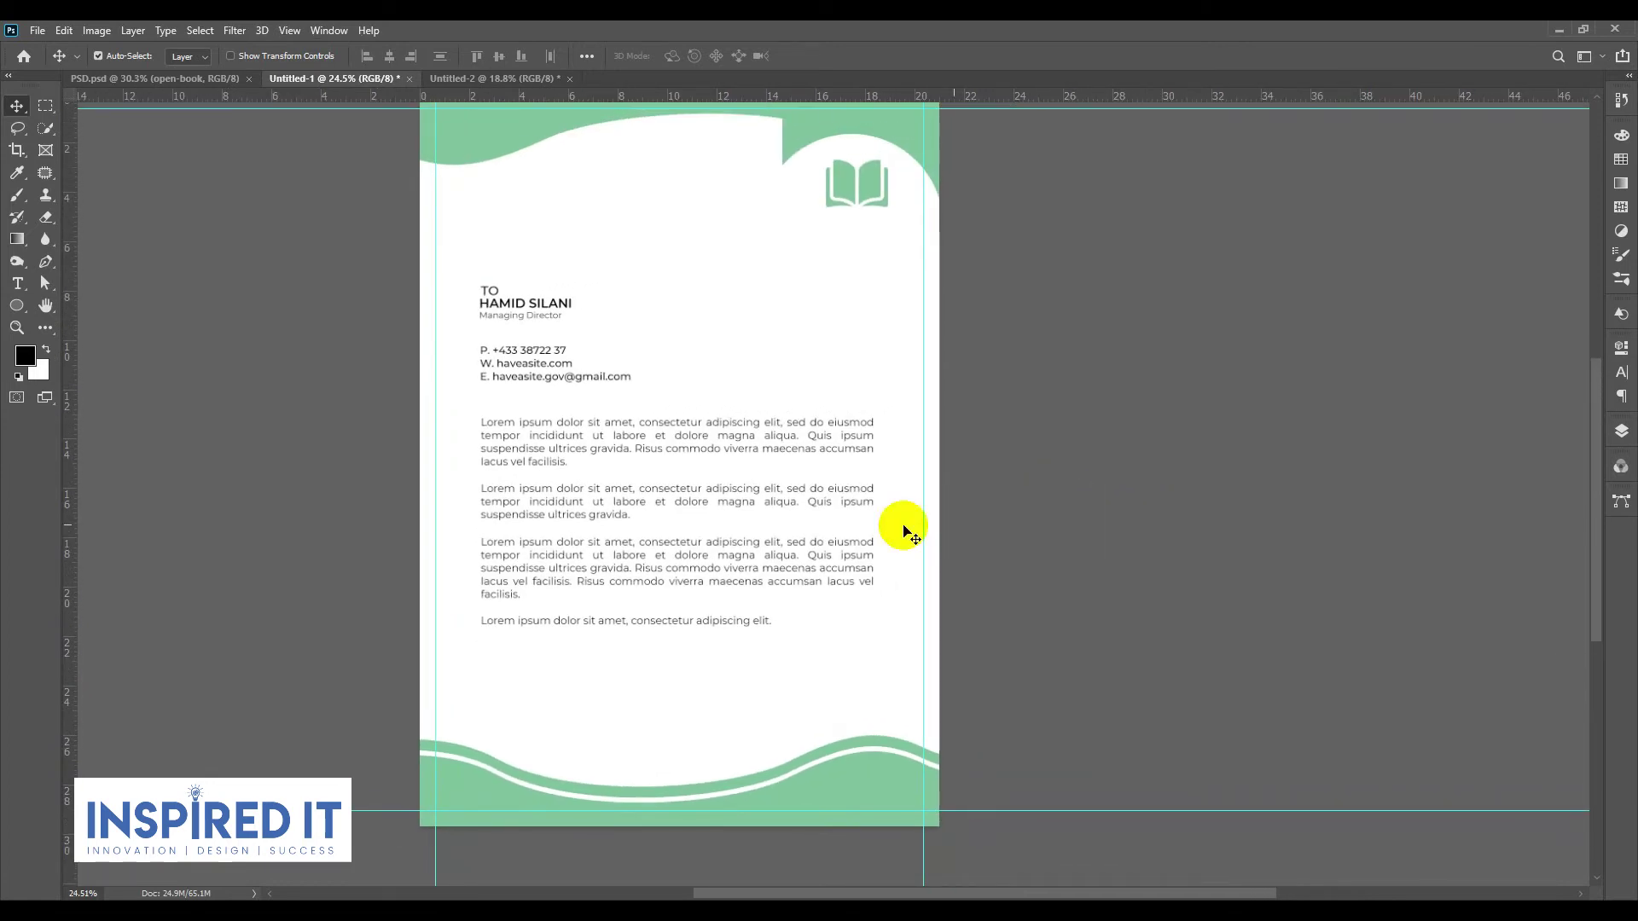
pyautogui.scroll(-1, 1109, 583)
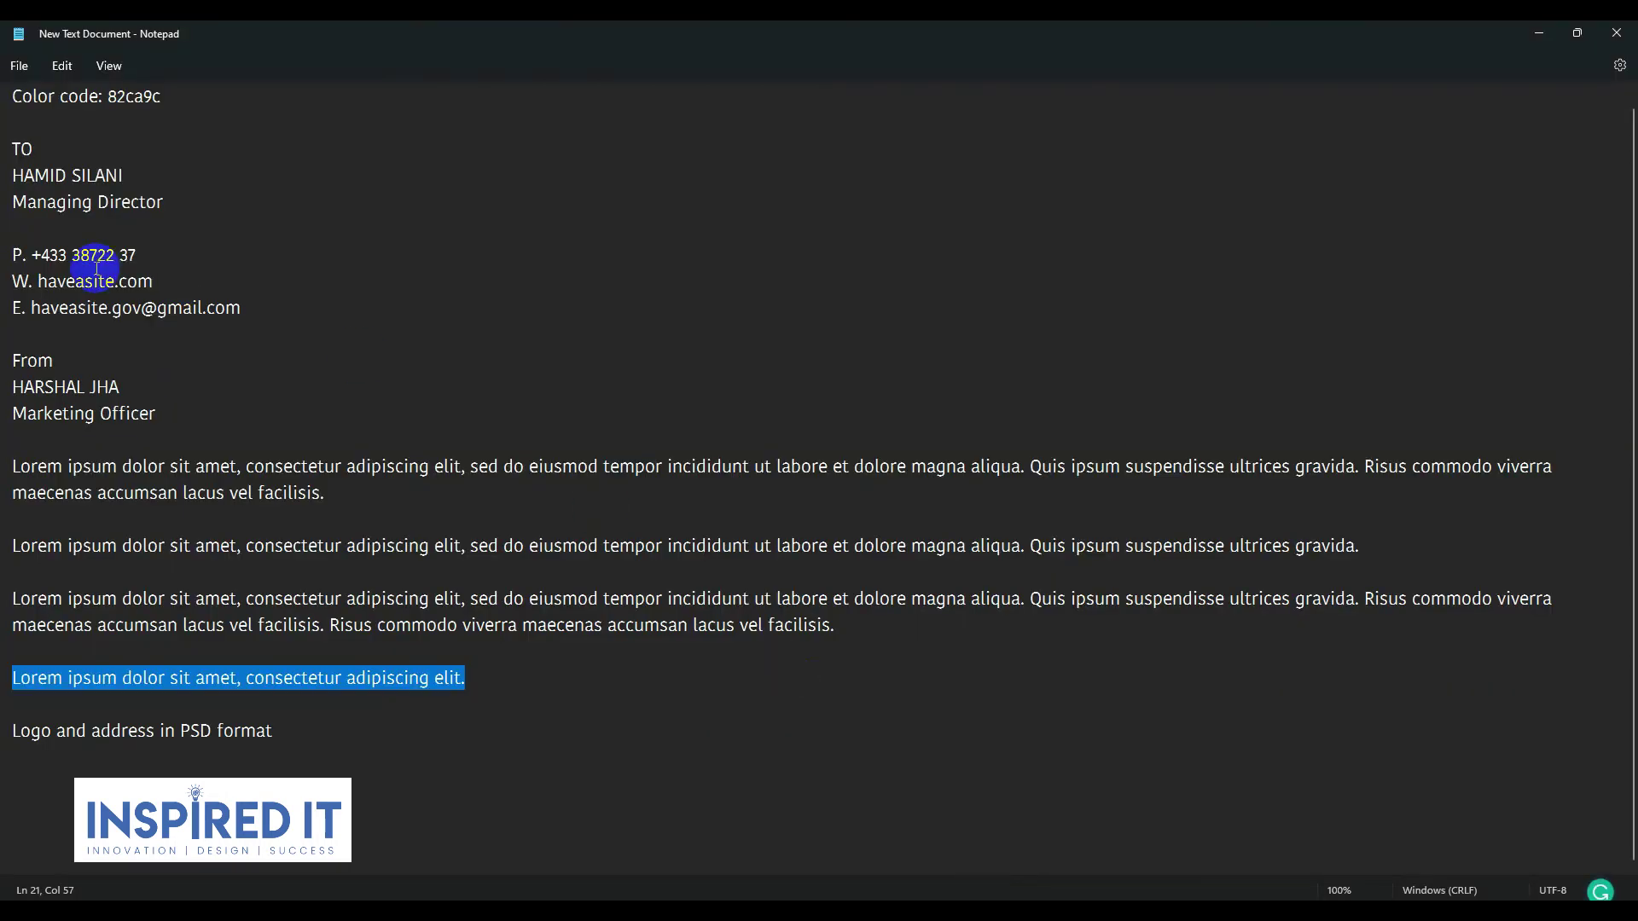
pyautogui.click(284, 273)
# Step: Select the sender's name and job title in the Notepad notes, then return to Photoshop
pyautogui.moveTo(155, 414); pyautogui.dragTo(3, 389)
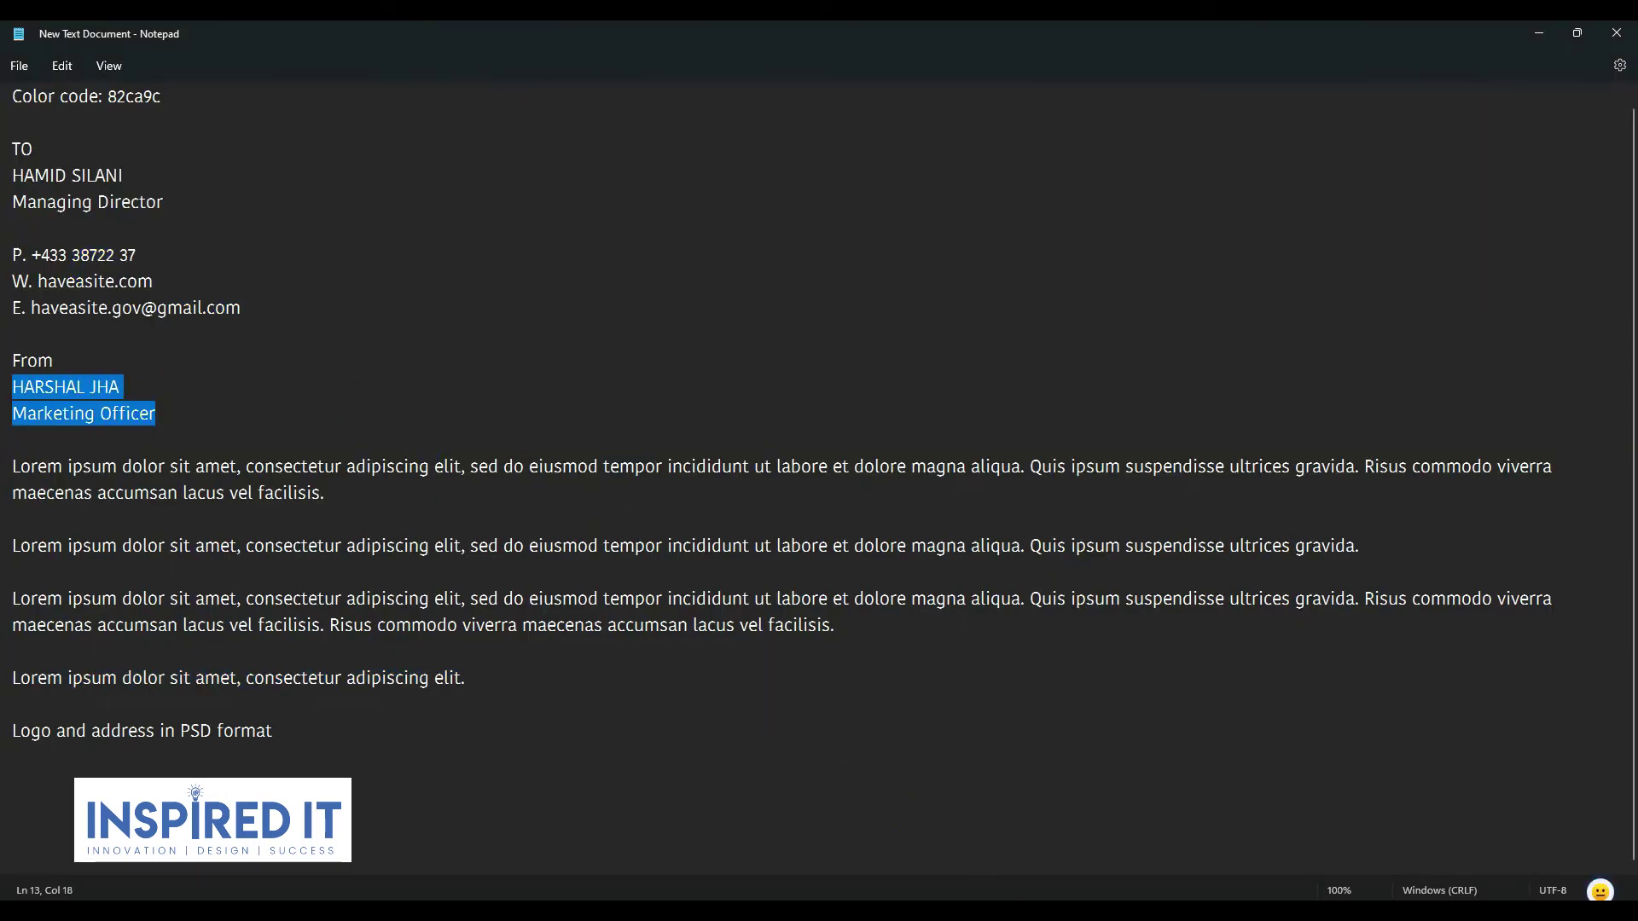
pyautogui.hotkey('alt', 'Tab')
pyautogui.scroll(5, 558, 300)
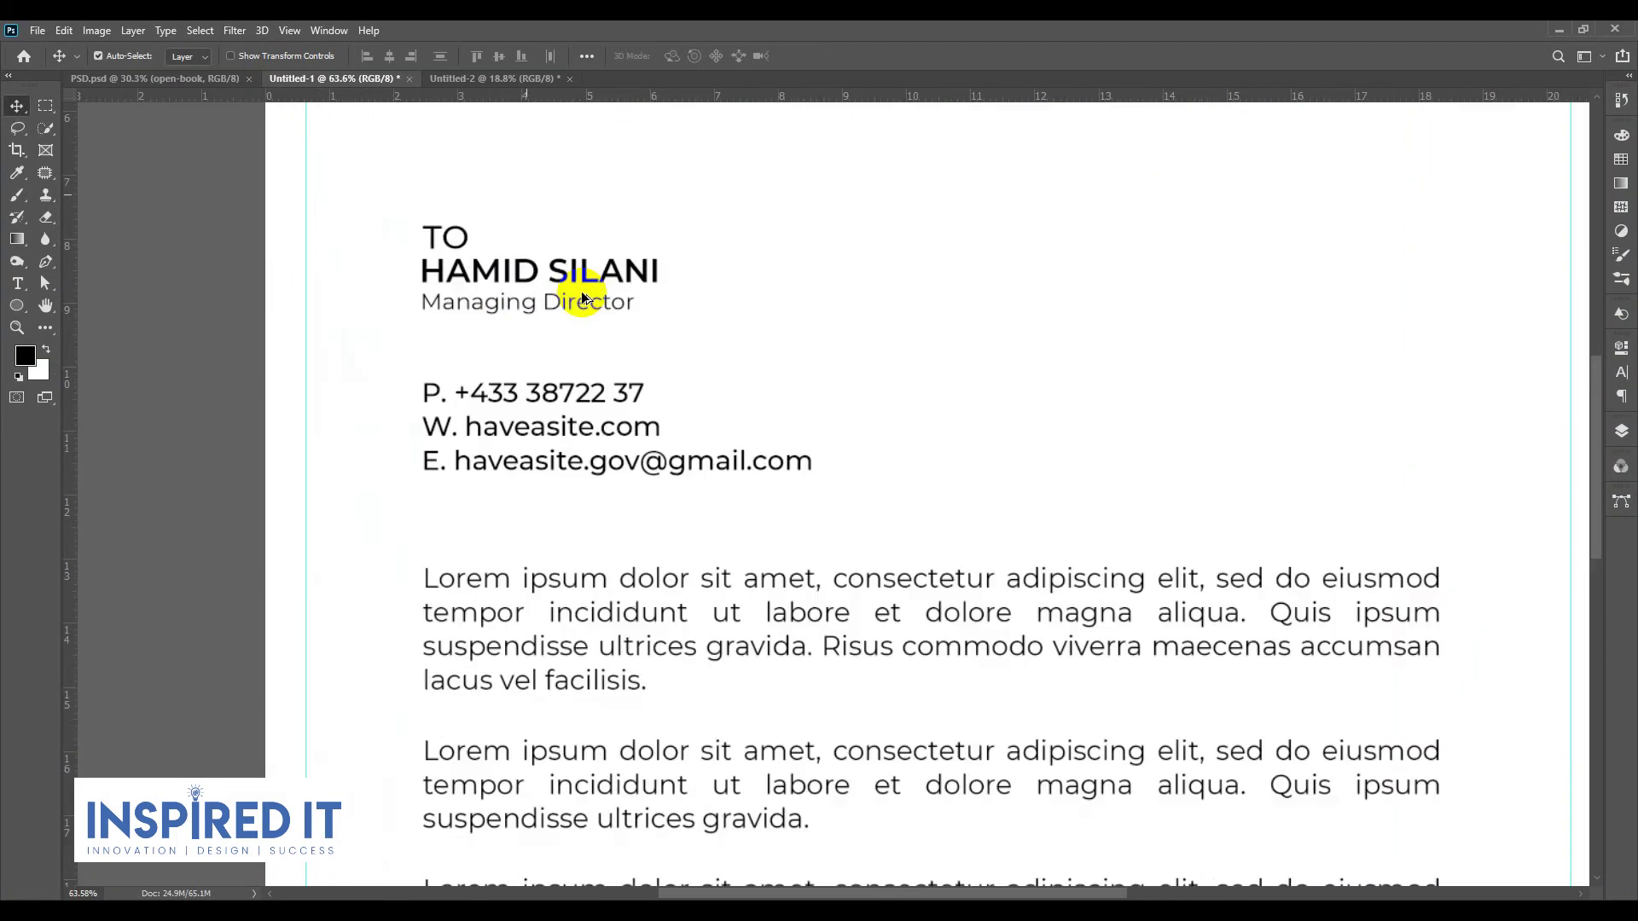
pyautogui.scroll(7, 490, 326)
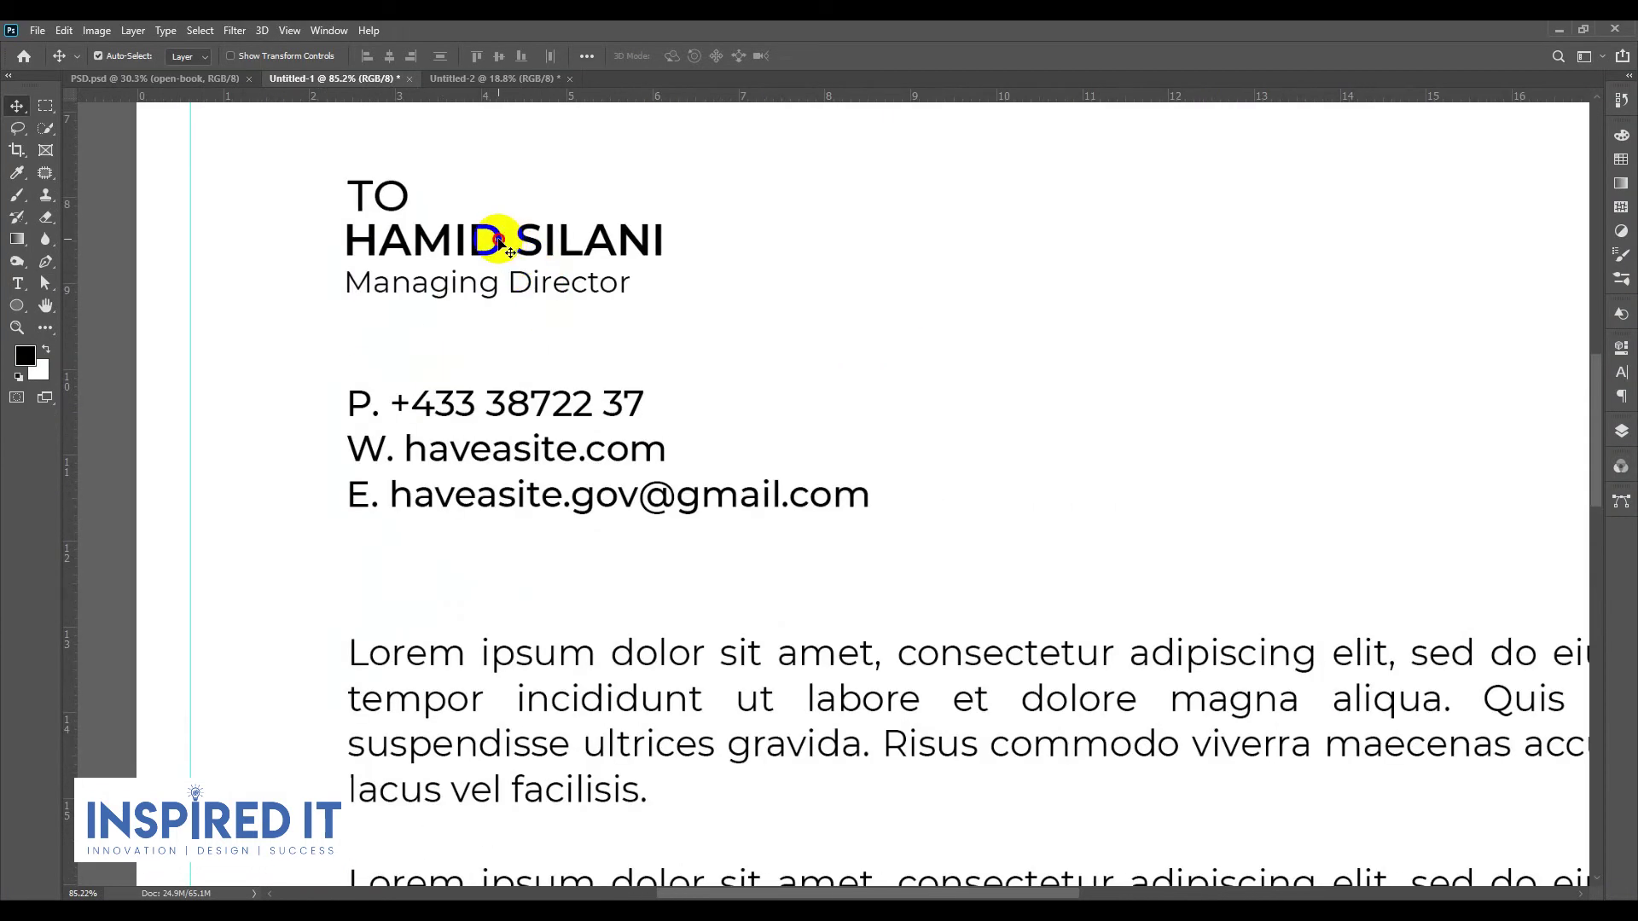
# Step: Try dragging a copy of the name and title layers downward, then undo it
pyautogui.click(503, 242)
pyautogui.keyDown('shift'); pyautogui.click(497, 290); pyautogui.keyUp('shift')
pyautogui.scroll(-3, 495, 286)
pyautogui.moveTo(497, 294)
pyautogui.mouseDown()
pyautogui.moveTo(521, 605)
pyautogui.moveTo(620, 410)
pyautogui.mouseUp()
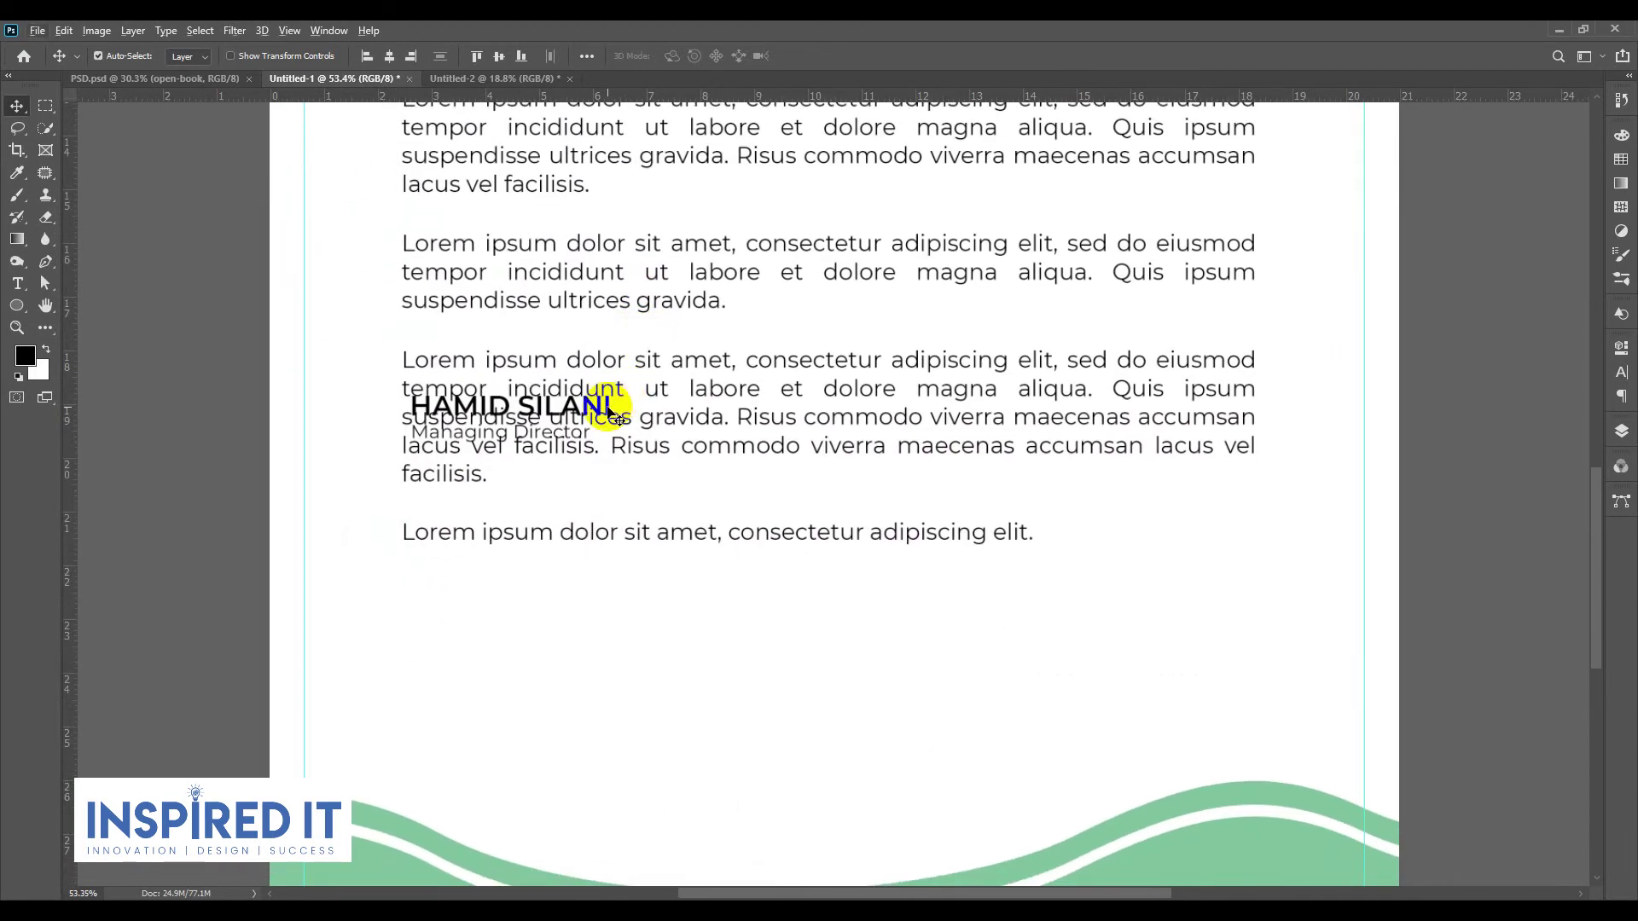
pyautogui.moveTo(621, 410); pyautogui.dragTo(669, 493)
pyautogui.hotkey('ctrl', 'z')
pyautogui.hotkey('ctrl', 'z')
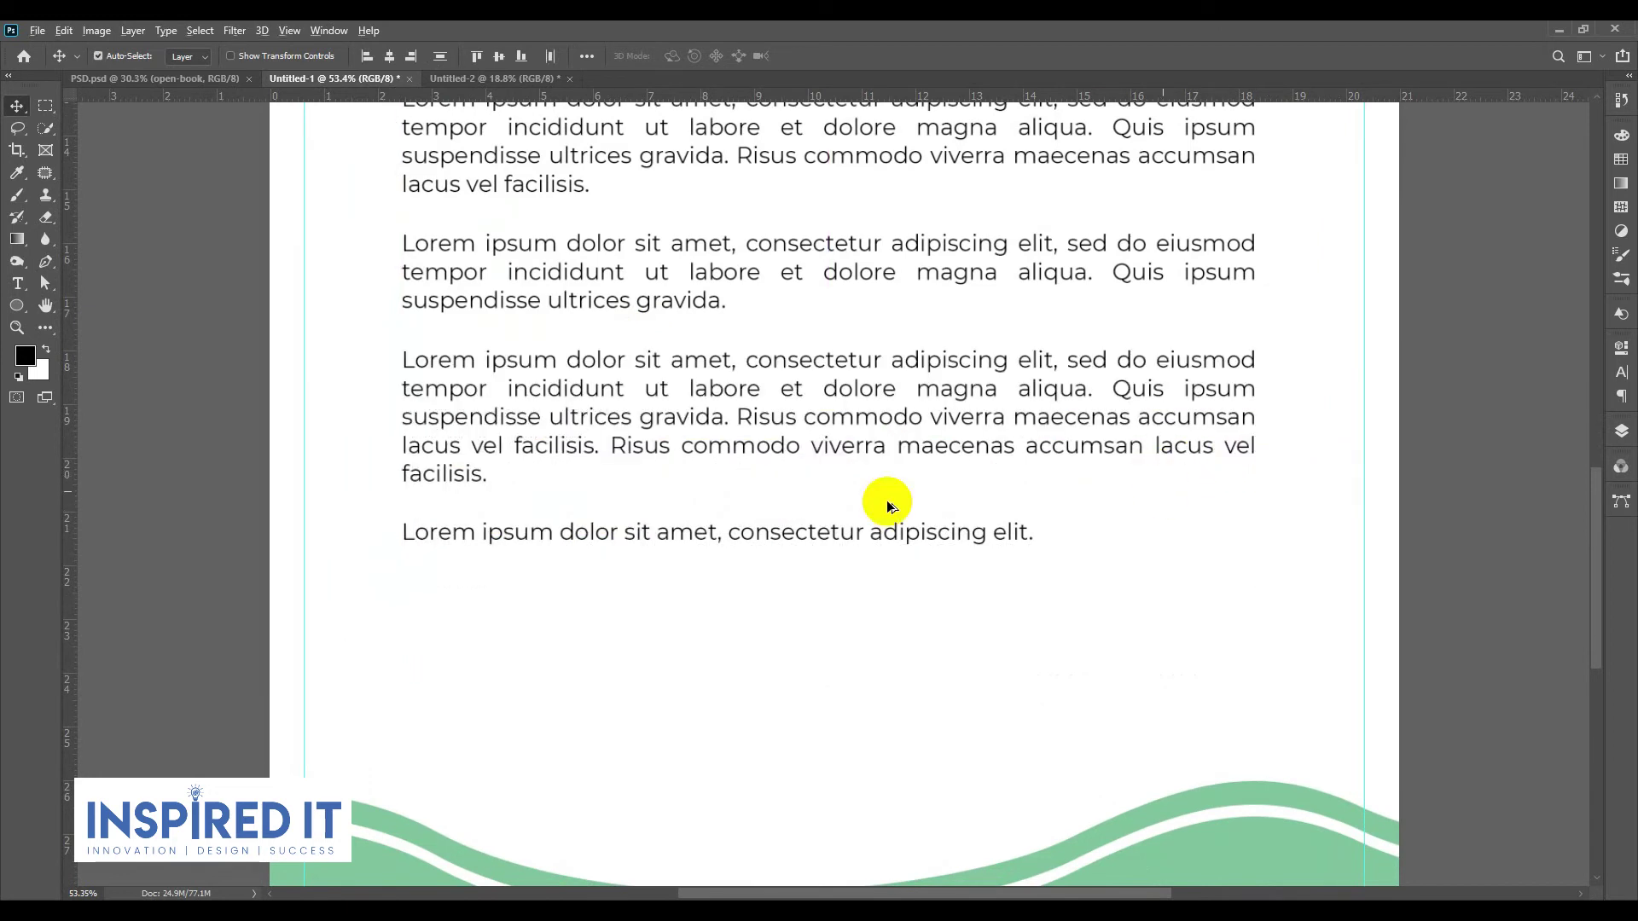
# Step: Alt-drag a copy of the name and Managing Director layers below the body text
pyautogui.scroll(-3, 1139, 495)
pyautogui.scroll(2, 1139, 512)
pyautogui.scroll(2, 512, 222)
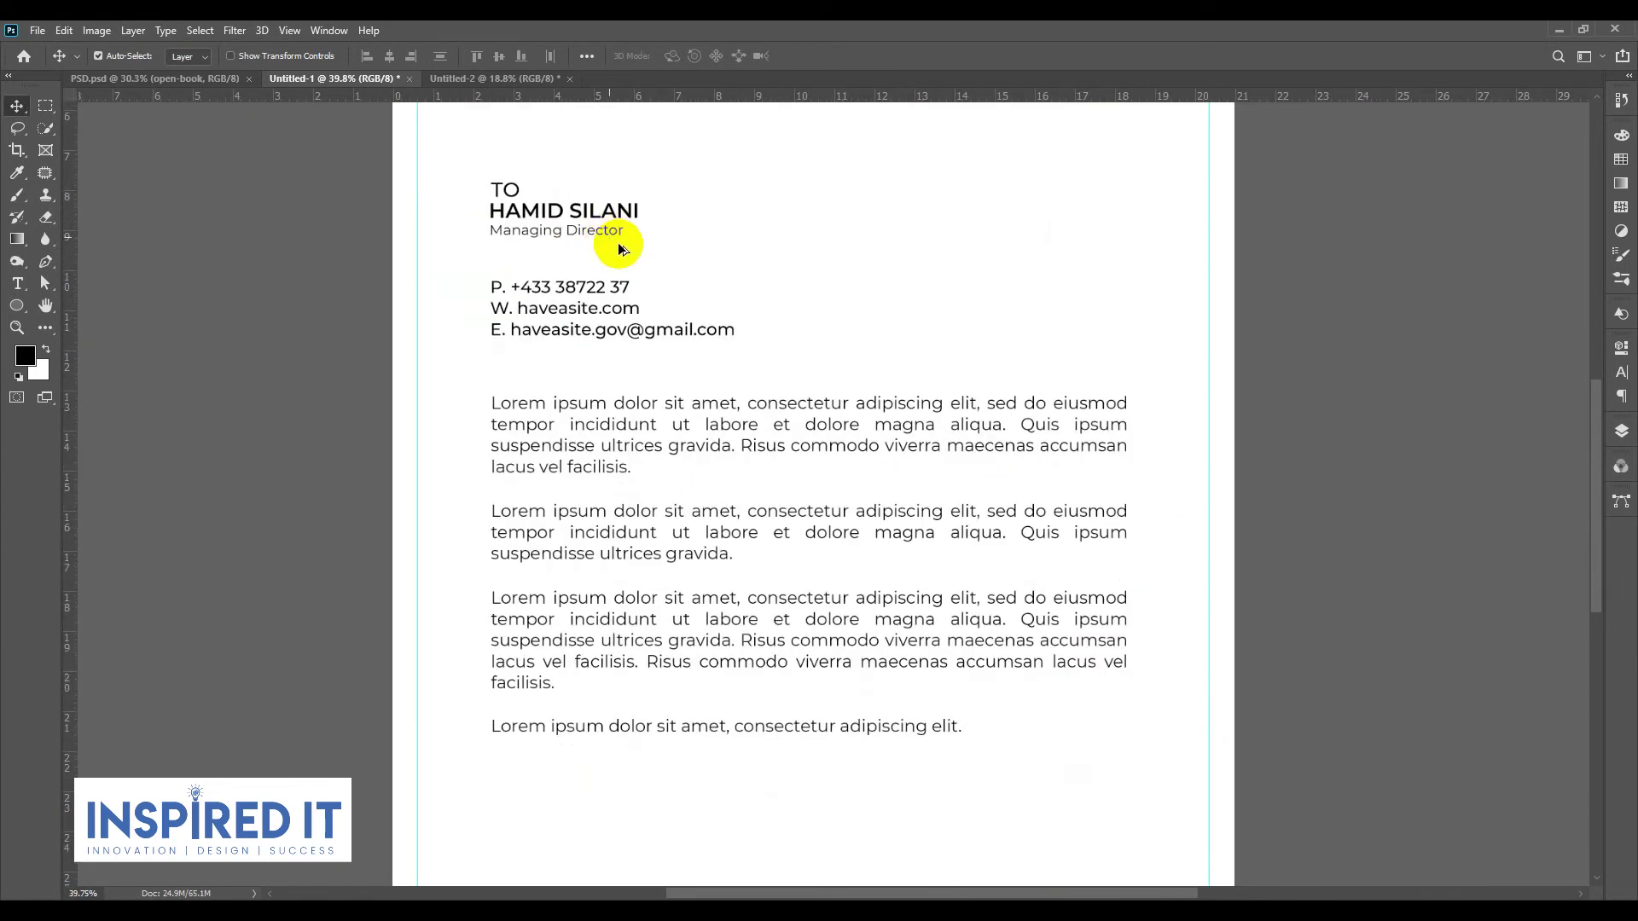
pyautogui.click(632, 222)
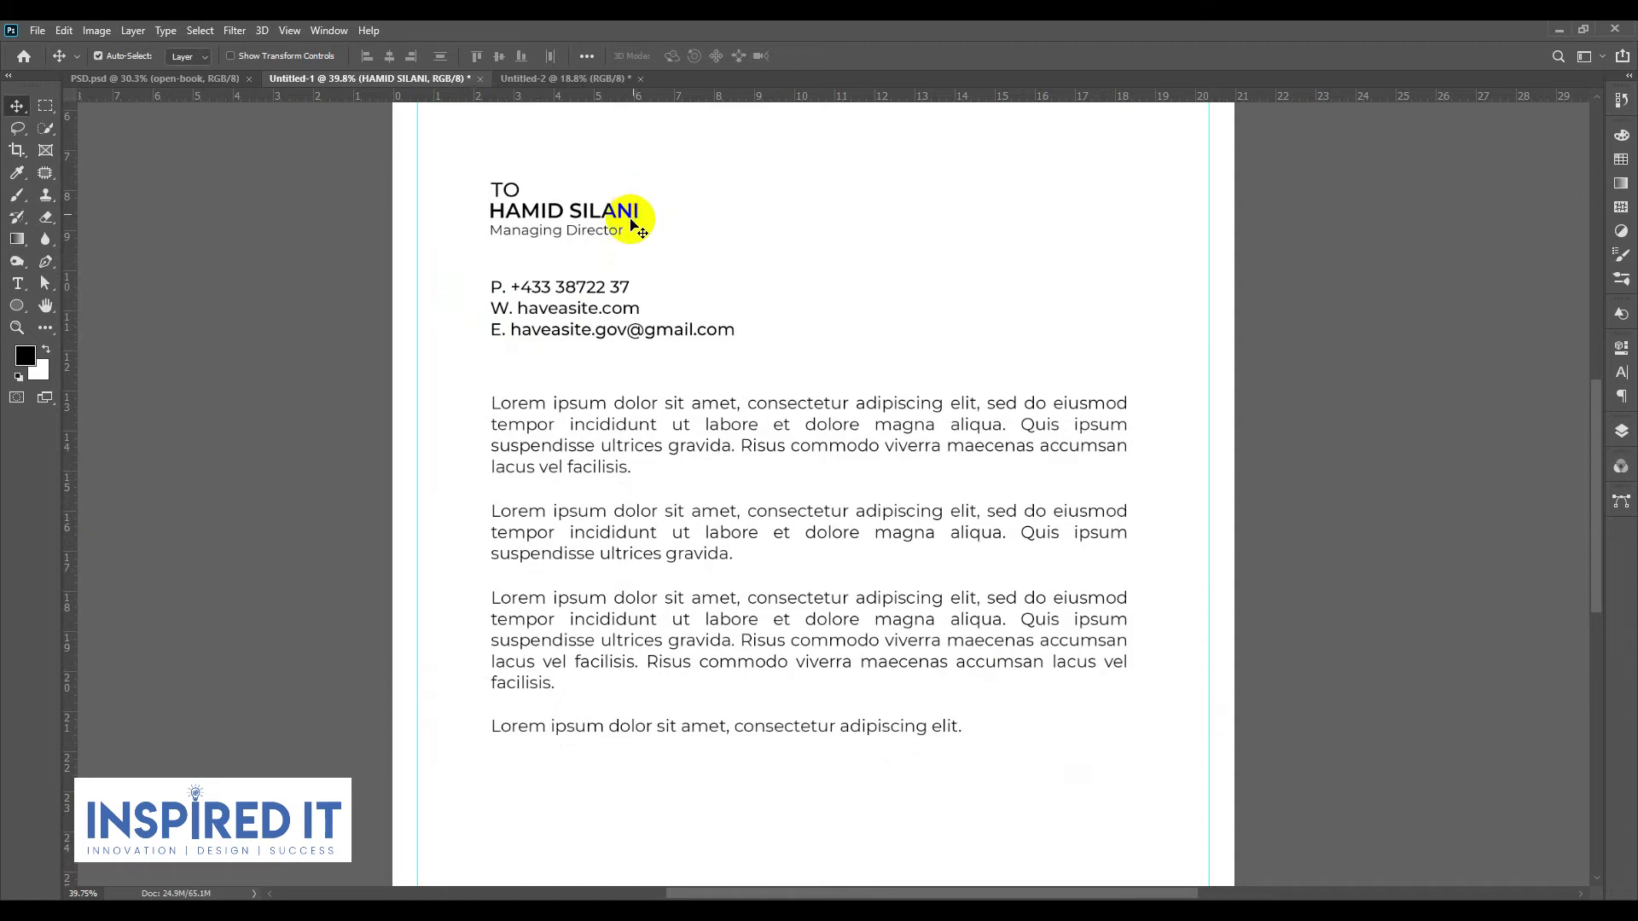
pyautogui.keyDown('shift'); pyautogui.click(621, 235); pyautogui.keyUp('shift')
pyautogui.moveTo(621, 235); pyautogui.dragTo(654, 823)
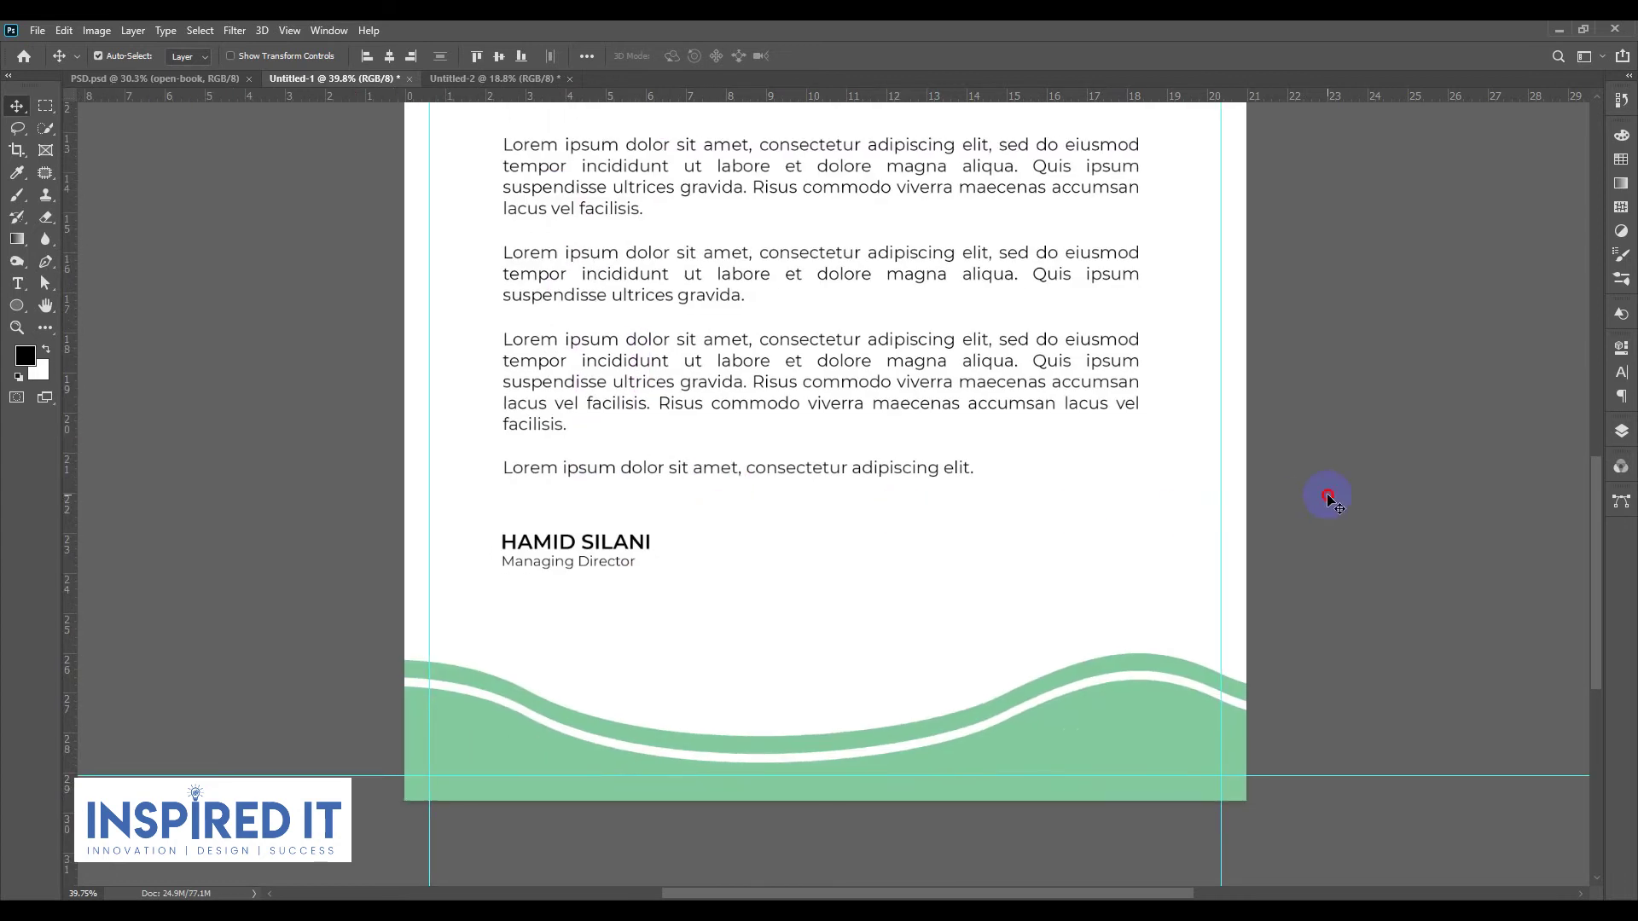
pyautogui.scroll(2, 636, 529)
# Step: Replace the copied name with the sender's name pasted from the notes
pyautogui.scroll(1, 637, 529)
pyautogui.doubleClick(638, 519)
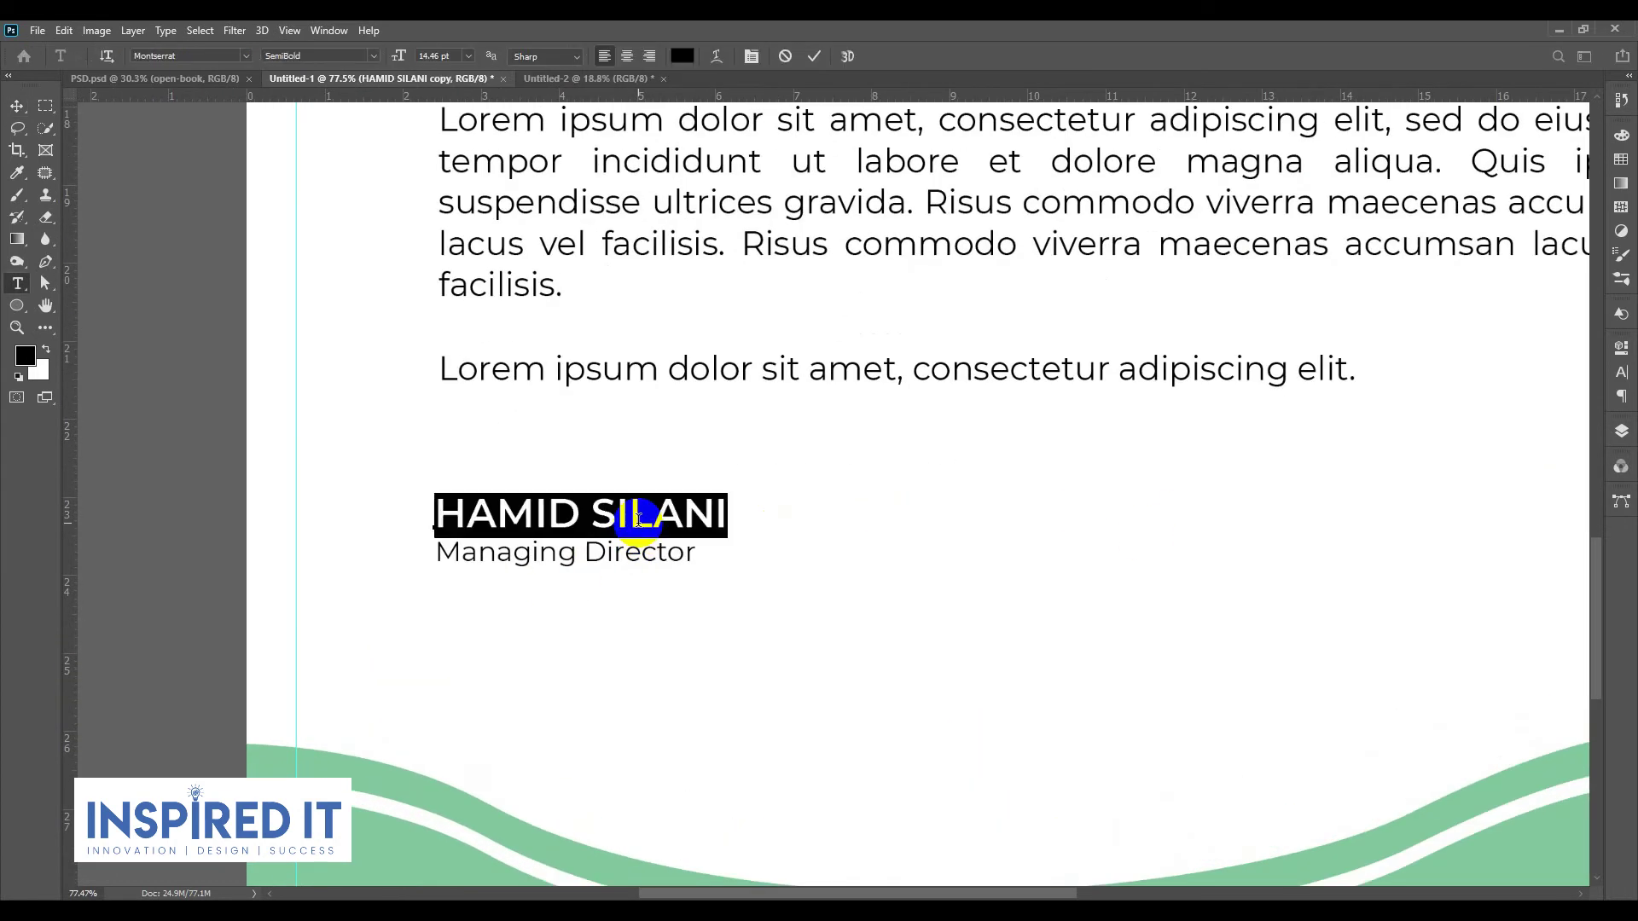
pyautogui.hotkey('alt', 'Tab')
pyautogui.moveTo(121, 391)
pyautogui.mouseDown()
pyautogui.moveTo(3, 407)
pyautogui.moveTo(55, 389)
pyautogui.mouseUp()
pyautogui.hotkey('ctrl', 'c')
pyautogui.click(121, 391)
pyautogui.click(895, 887)
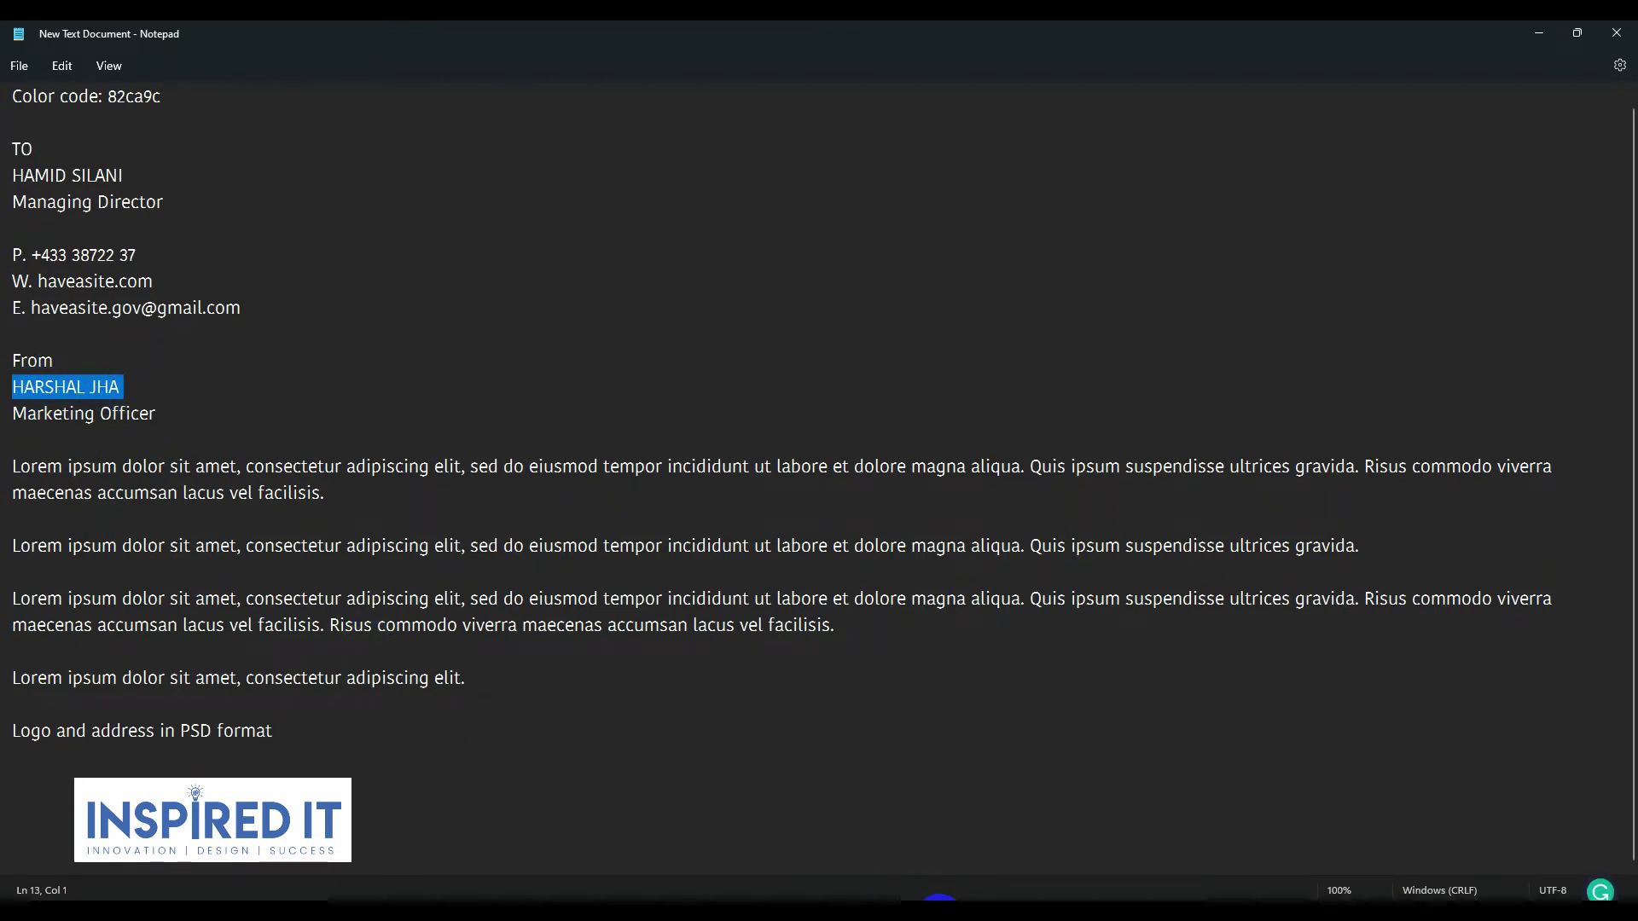
pyautogui.hotkey('ctrl', 'v')
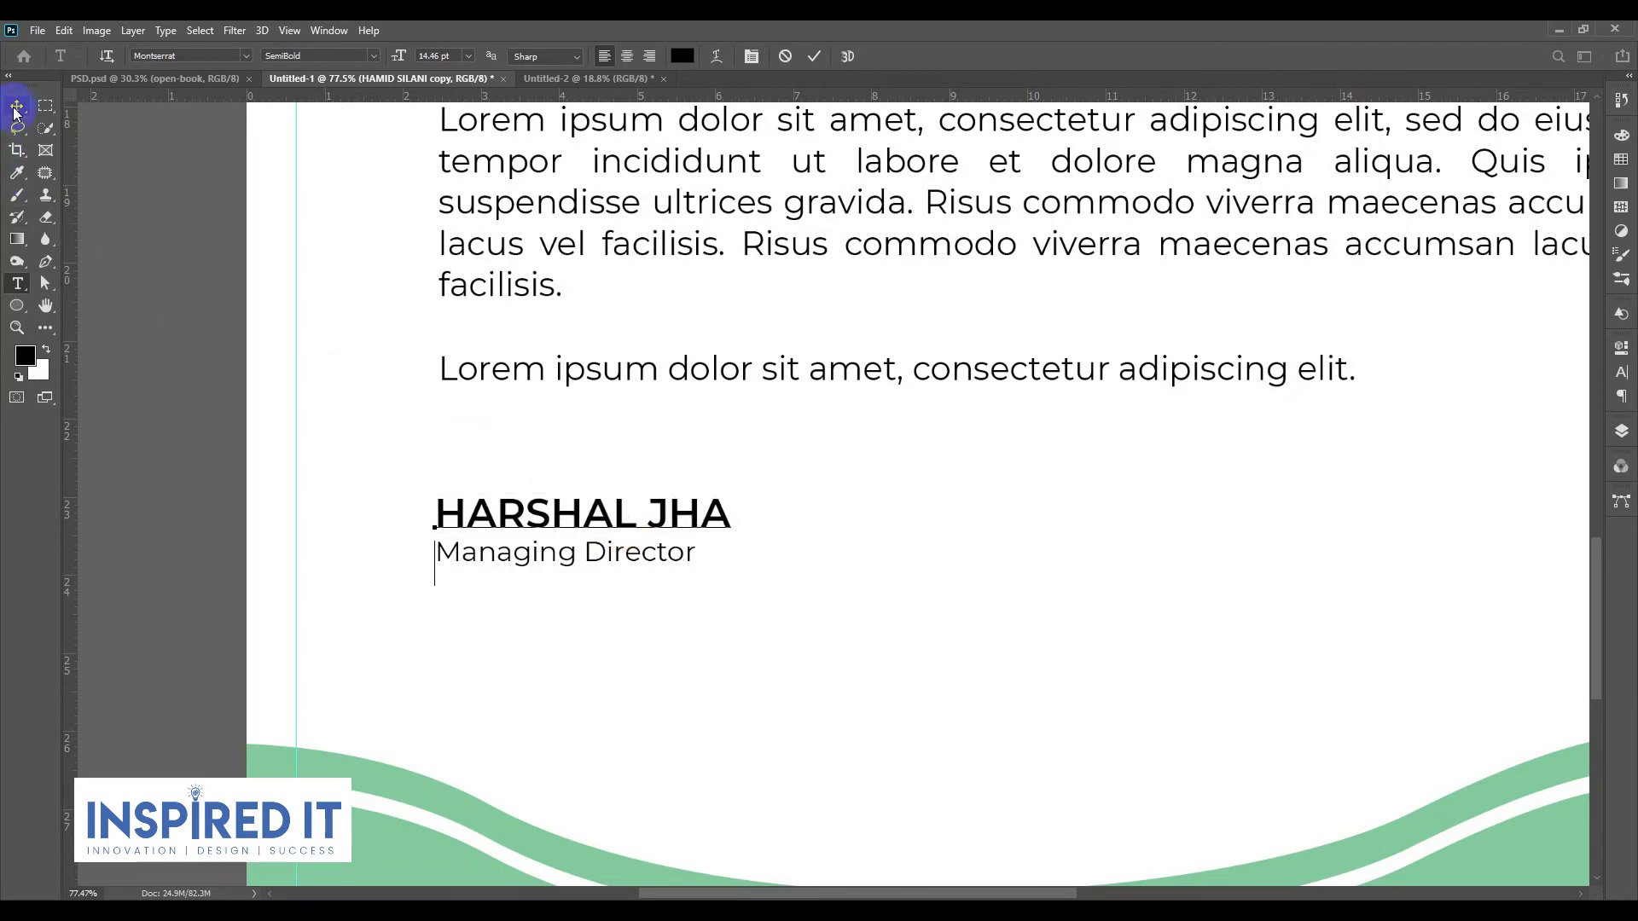
pyautogui.click(18, 106)
# Step: Change the copied title from Managing Director to Marketing officer
pyautogui.doubleClick(638, 558)
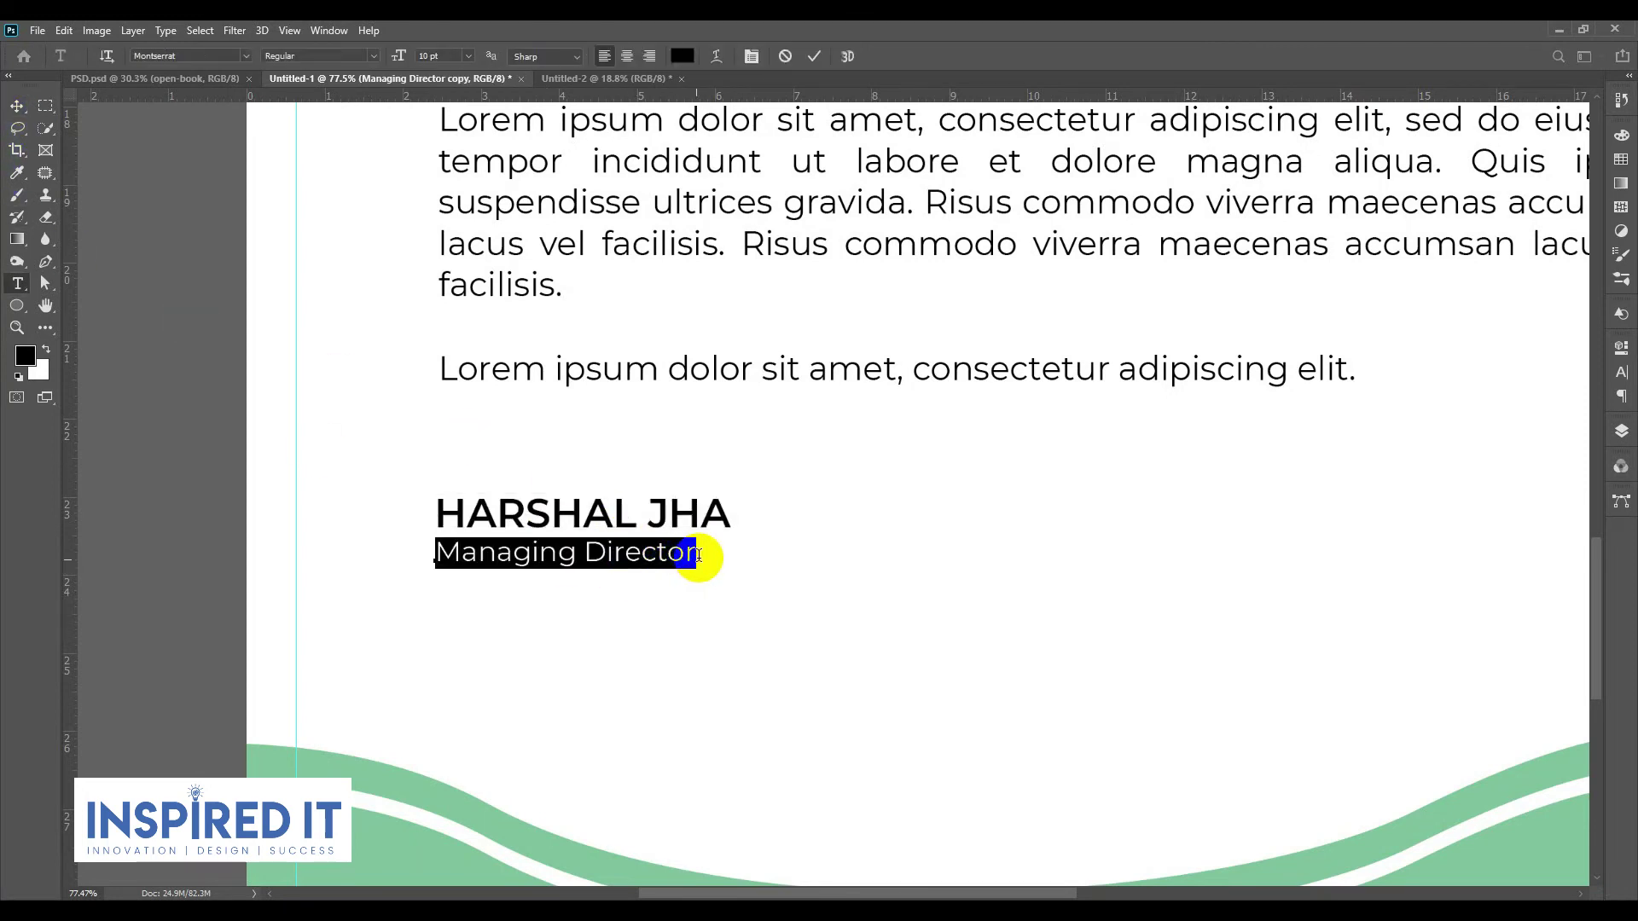
pyautogui.moveTo(702, 553); pyautogui.dragTo(587, 554)
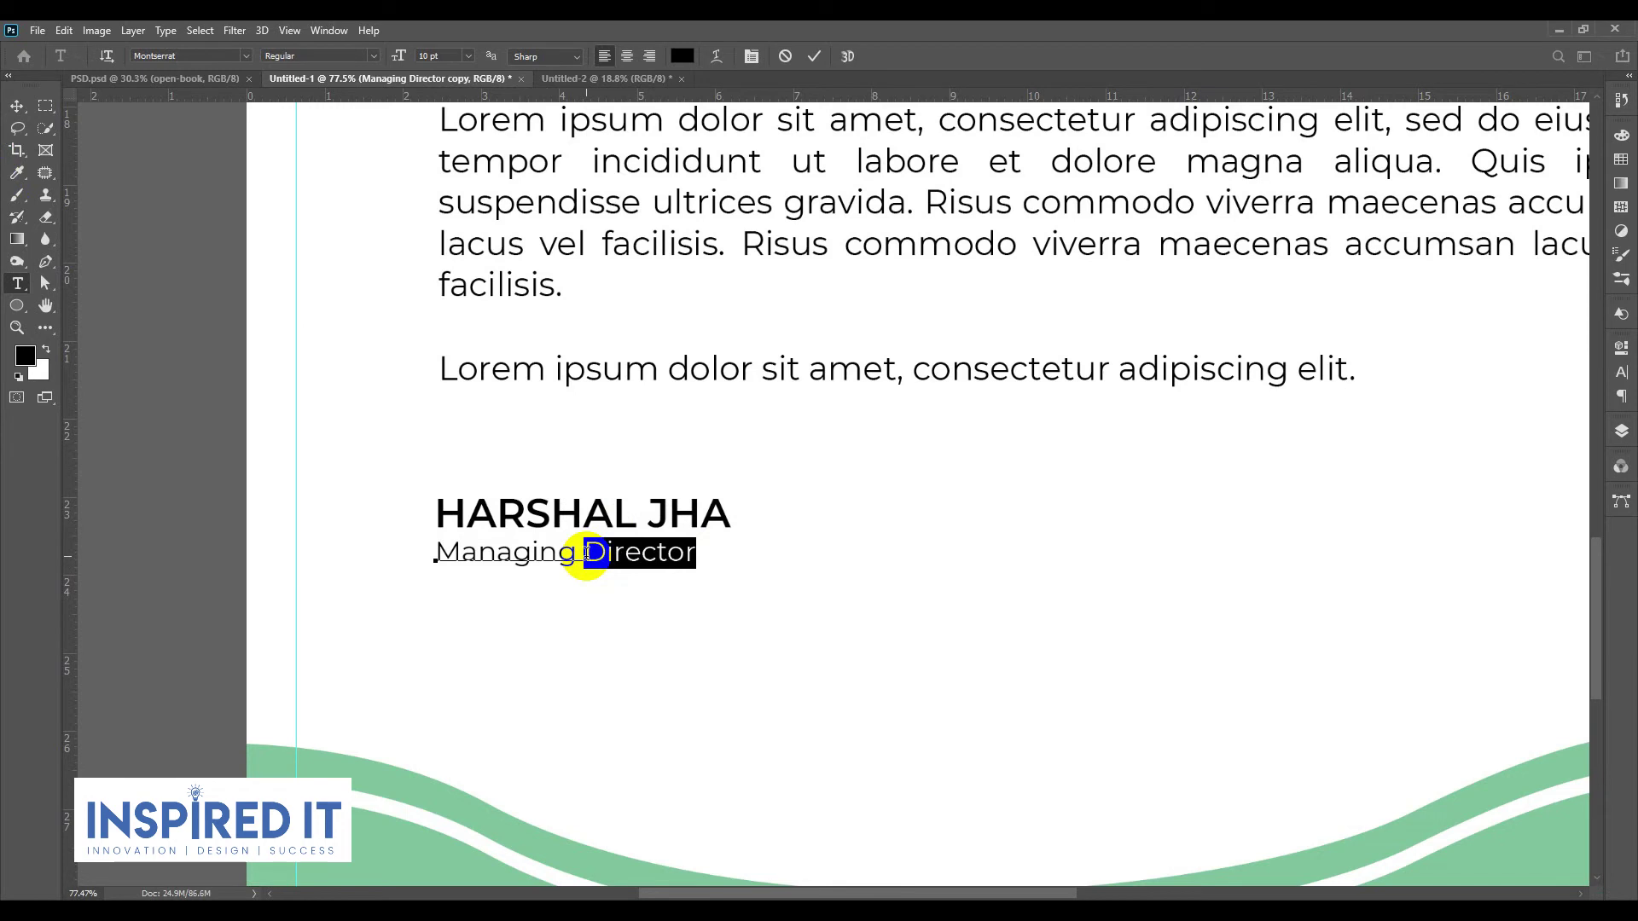
pyautogui.press('BackSpace')
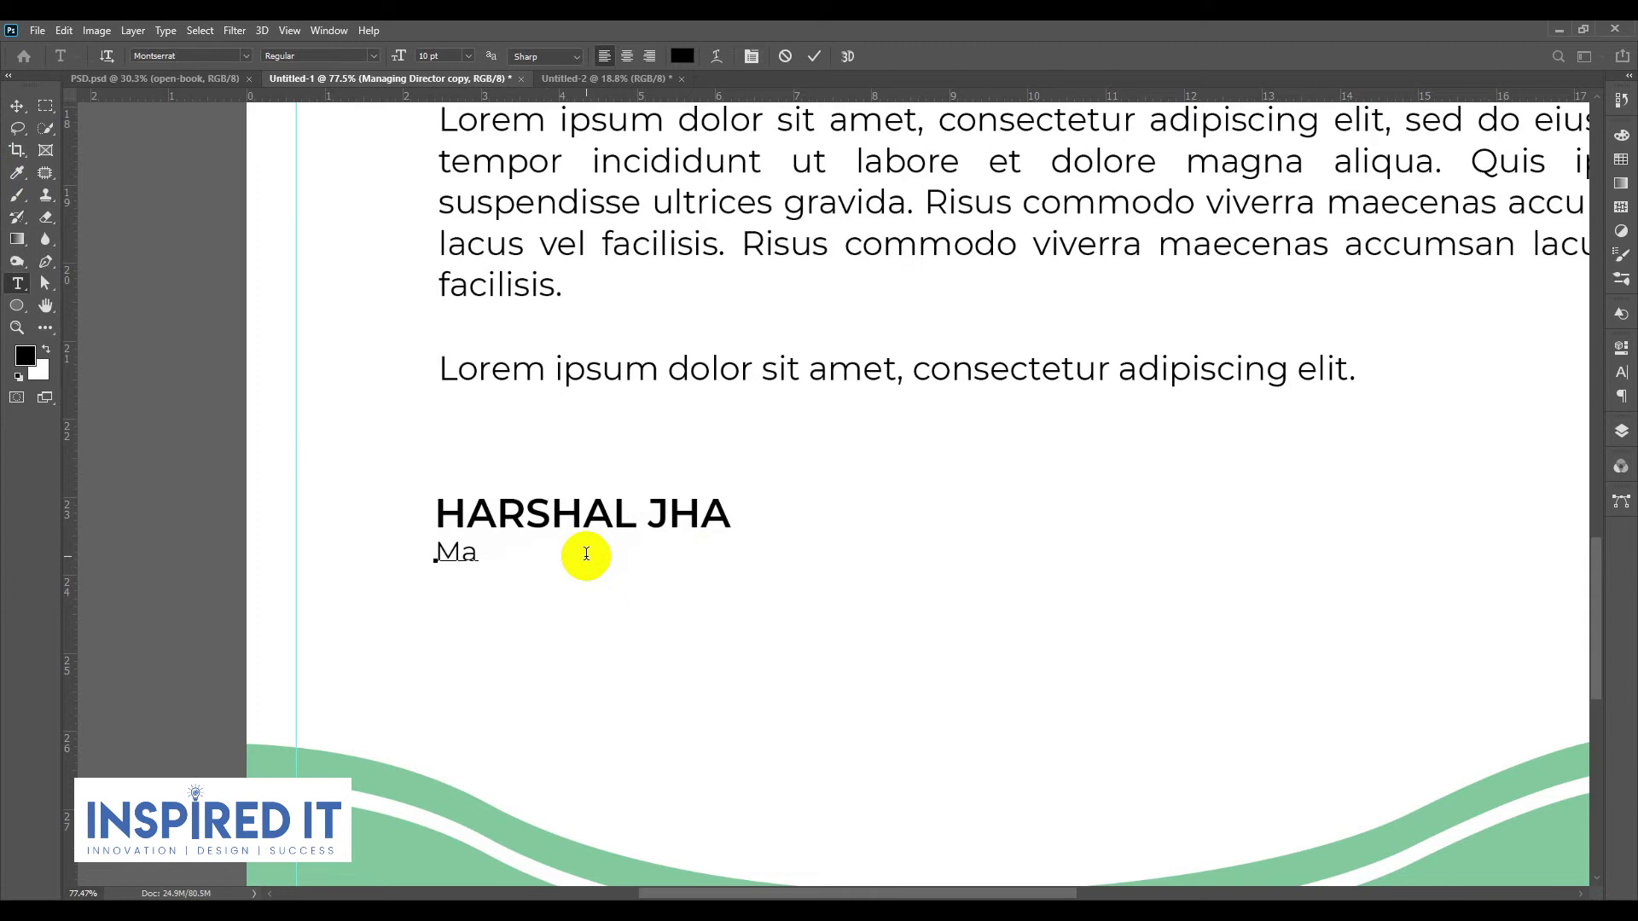
pyautogui.write('ting officer')
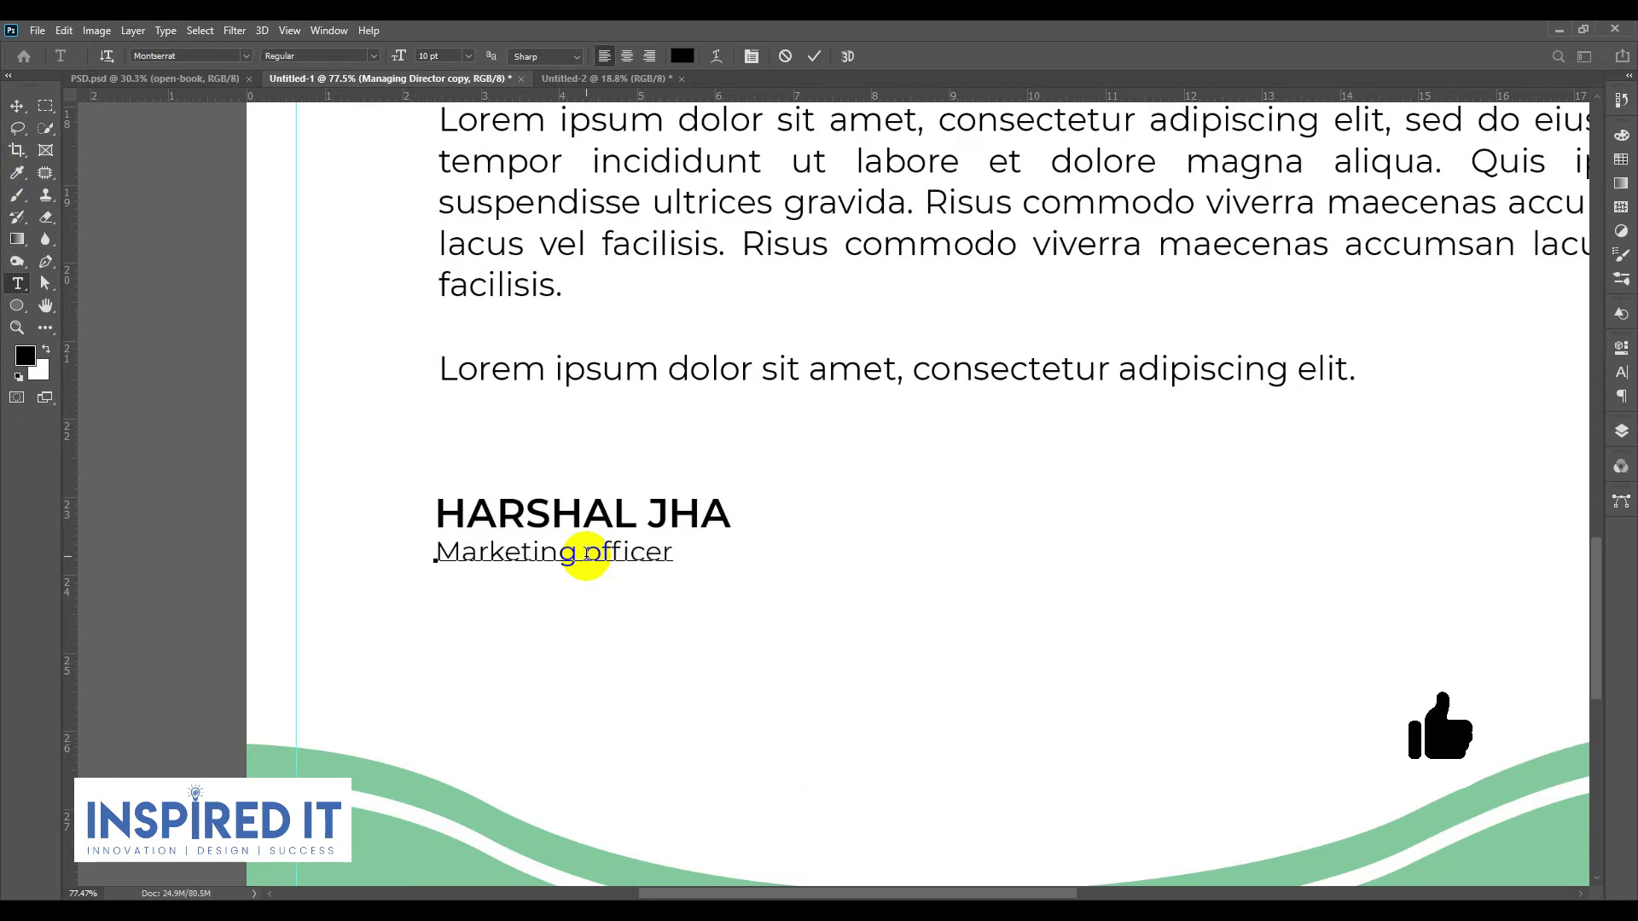
pyautogui.click(17, 106)
pyautogui.scroll(-3, 400, 465)
# Step: Duplicate the sender's name just above it and set the copy's font to Cervantis
pyautogui.scroll(-2, 399, 458)
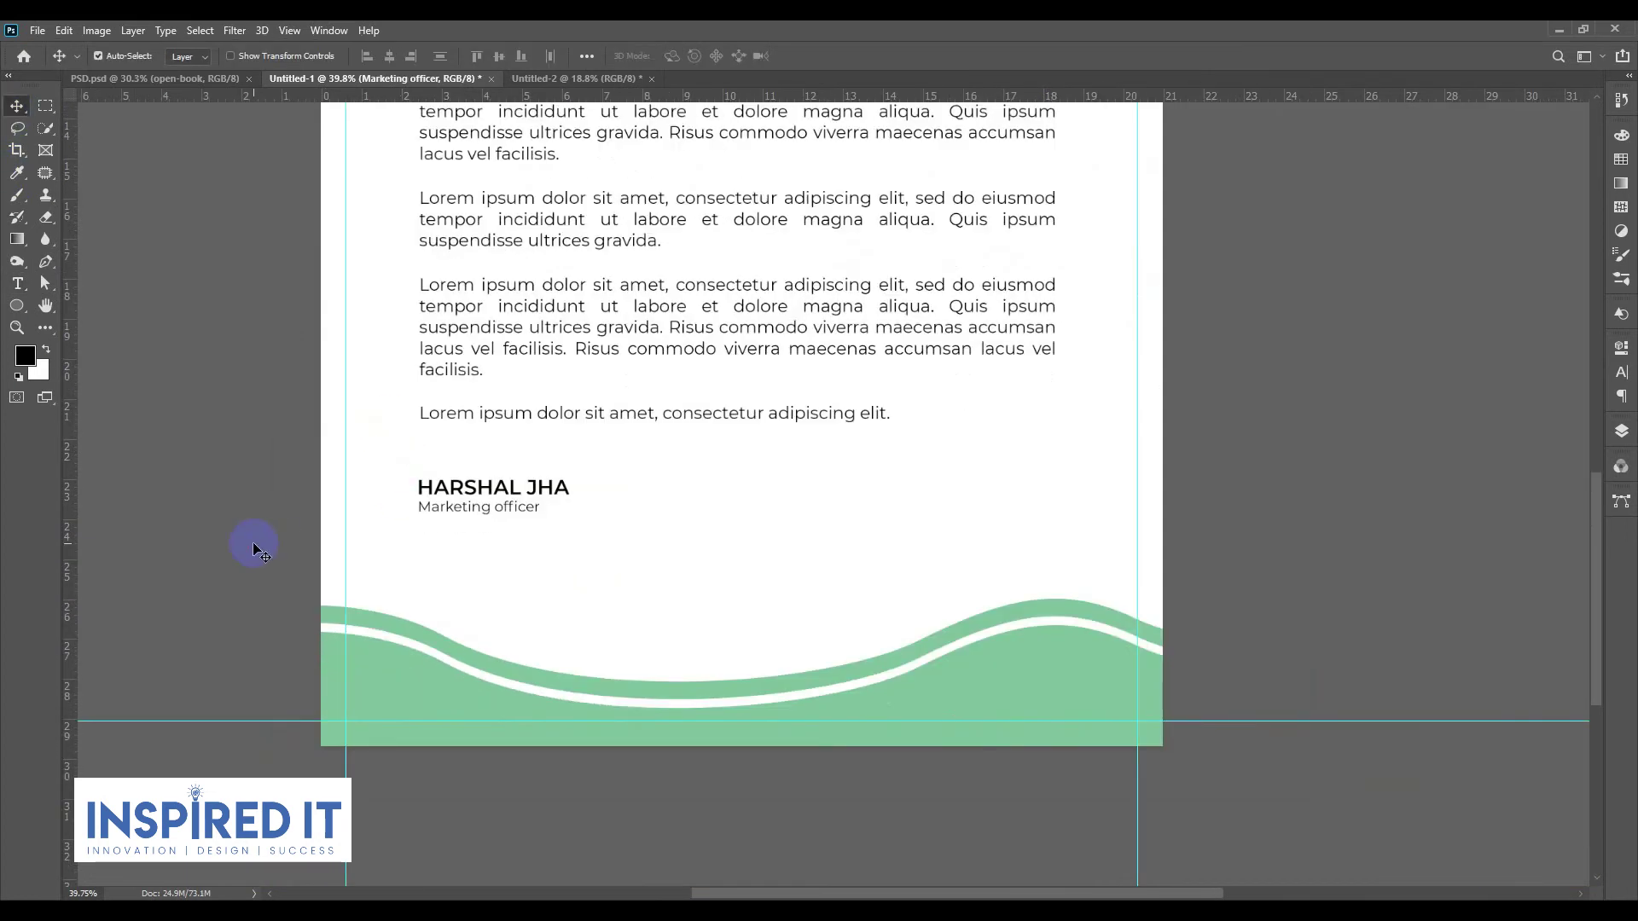
pyautogui.scroll(-3, 901, 525)
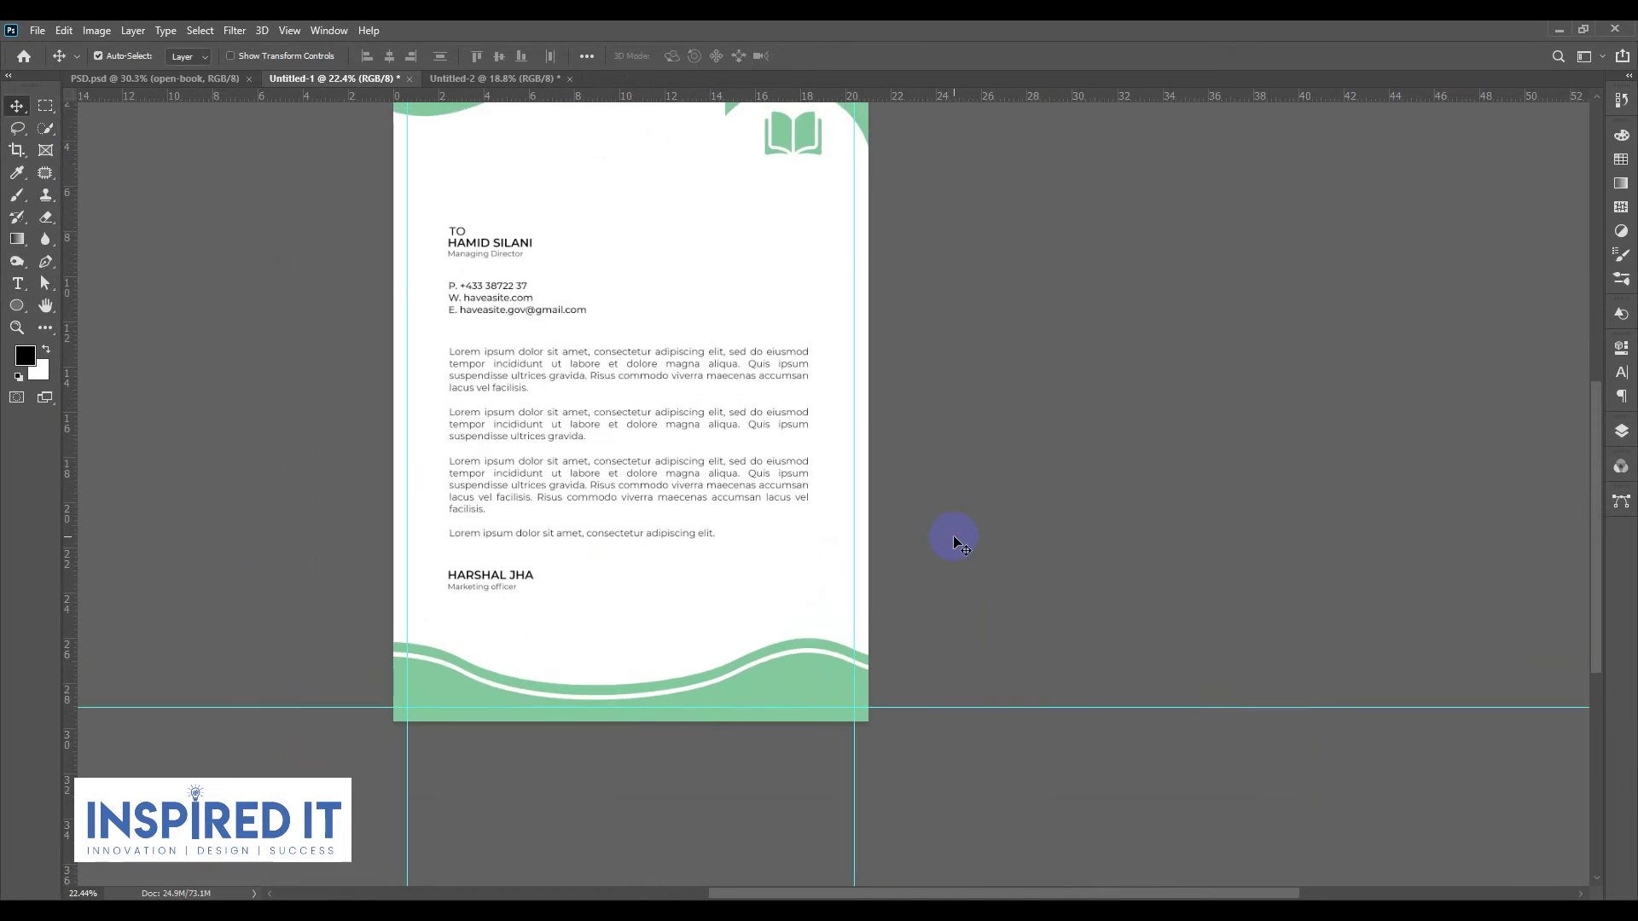
pyautogui.scroll(3, 457, 585)
pyautogui.moveTo(549, 566); pyautogui.dragTo(542, 534)
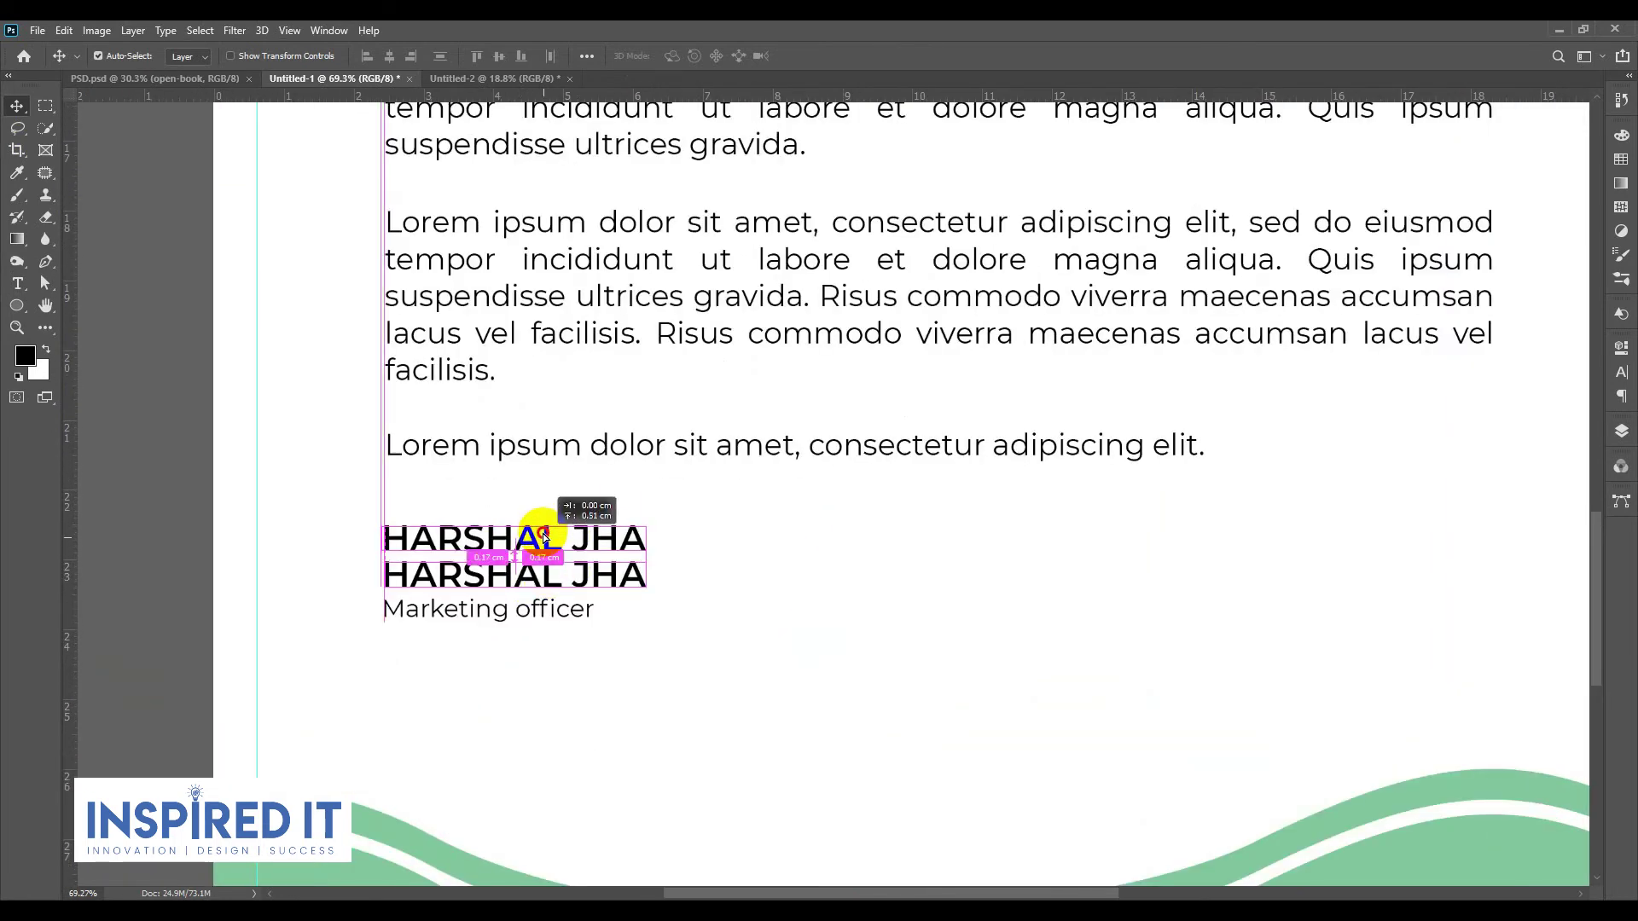
pyautogui.doubleClick(448, 537)
pyautogui.click(247, 57)
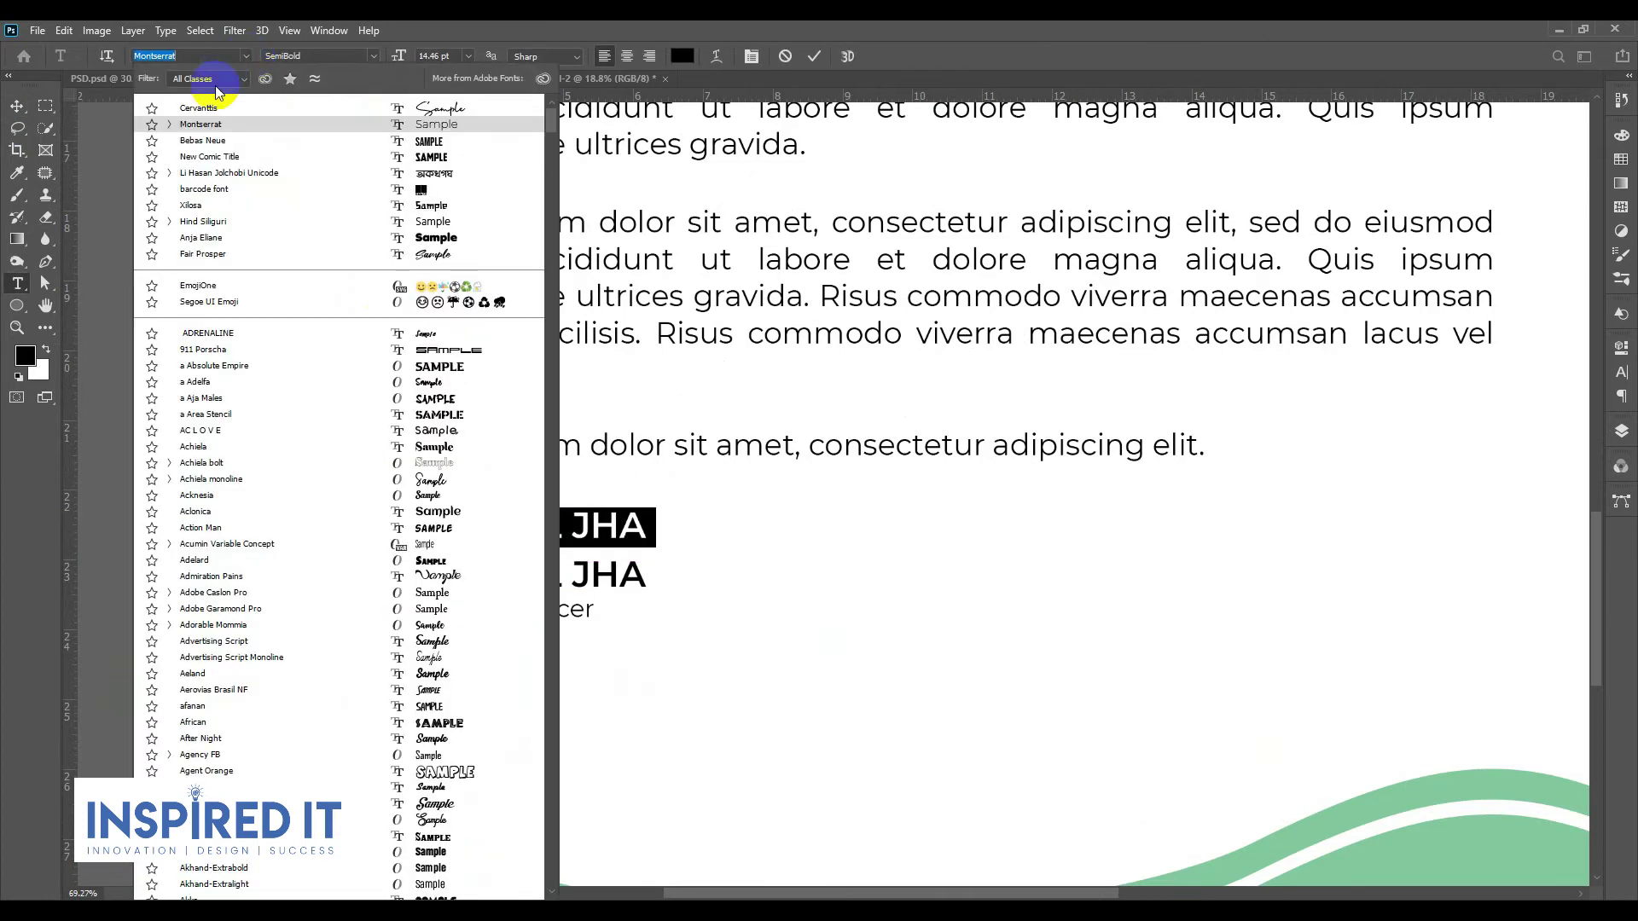
pyautogui.click(200, 108)
# Step: Retype the Cervantis signature in mixed case and commit it
pyautogui.moveTo(705, 529)
pyautogui.mouseDown()
pyautogui.moveTo(775, 530)
pyautogui.moveTo(427, 537)
pyautogui.mouseUp()
pyautogui.click(431, 536)
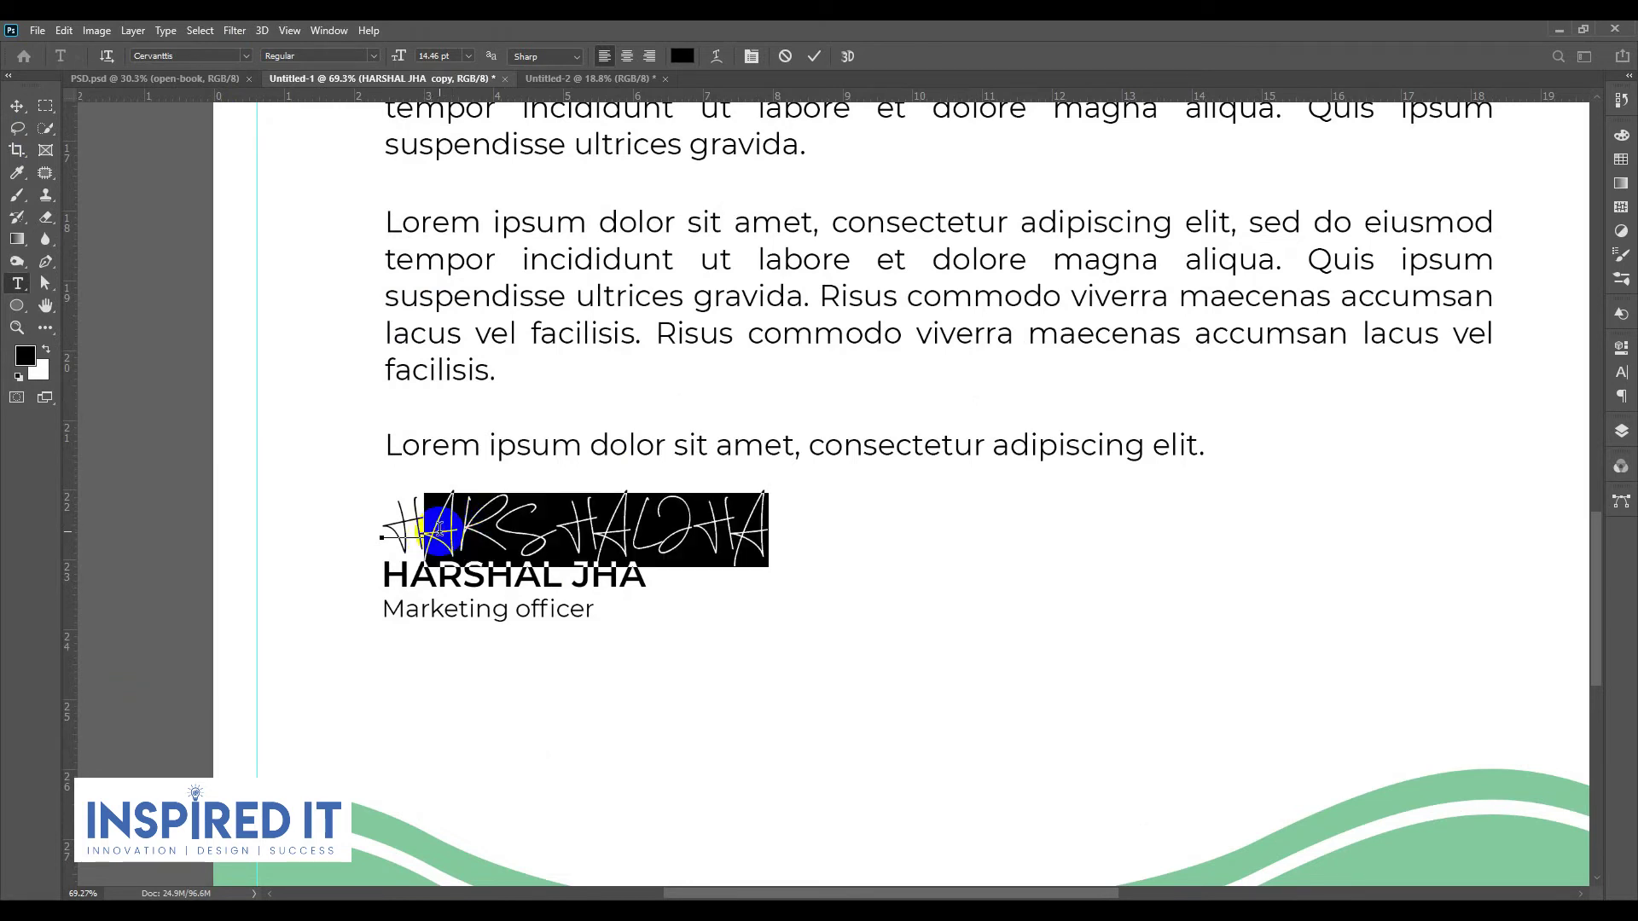
pyautogui.write('arshal Jha')
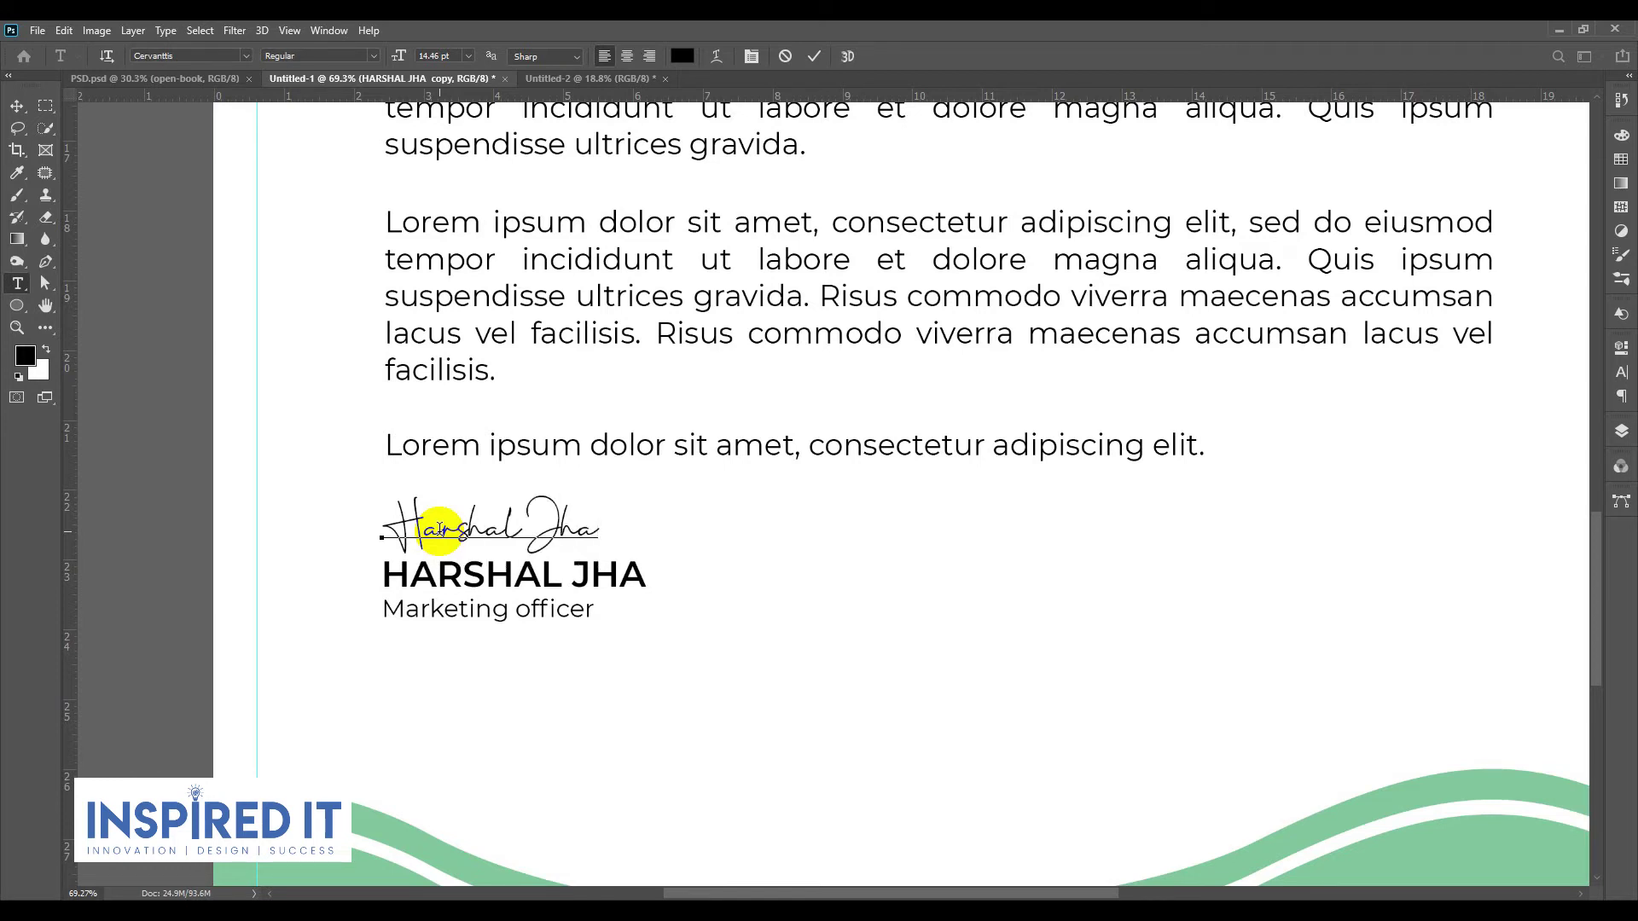
pyautogui.click(19, 105)
pyautogui.click(264, 502)
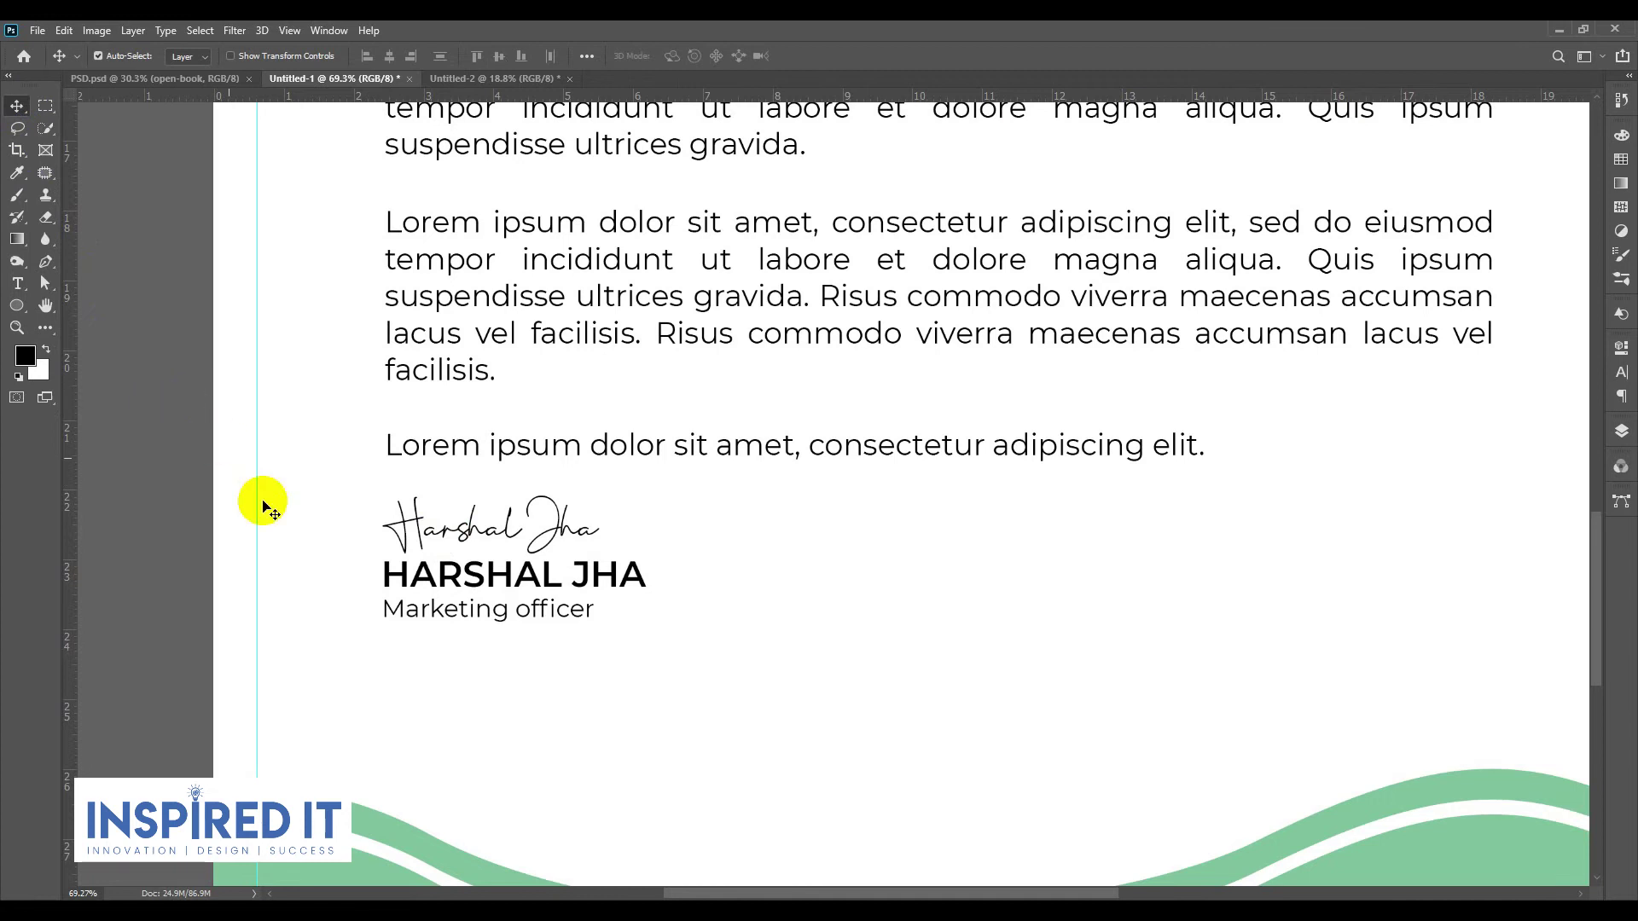
pyautogui.scroll(5, 376, 597)
# Step: Select the signature layer and check its placement above the sender block
pyautogui.click(447, 453)
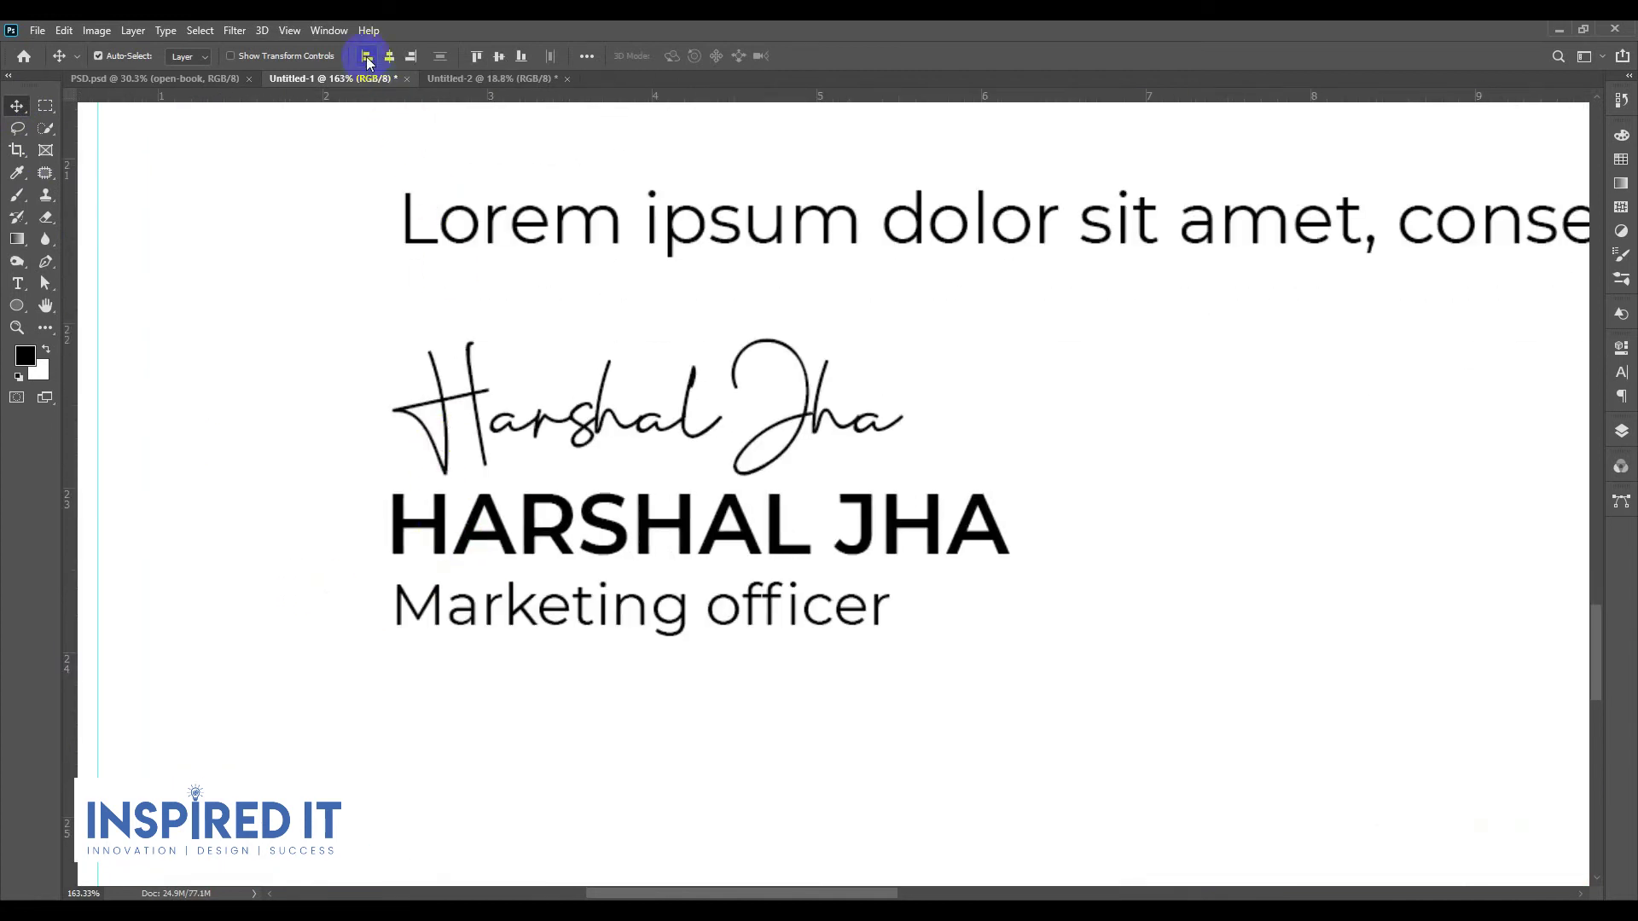
pyautogui.scroll(-5, 551, 524)
pyautogui.scroll(-1, 551, 524)
pyautogui.scroll(5, 529, 563)
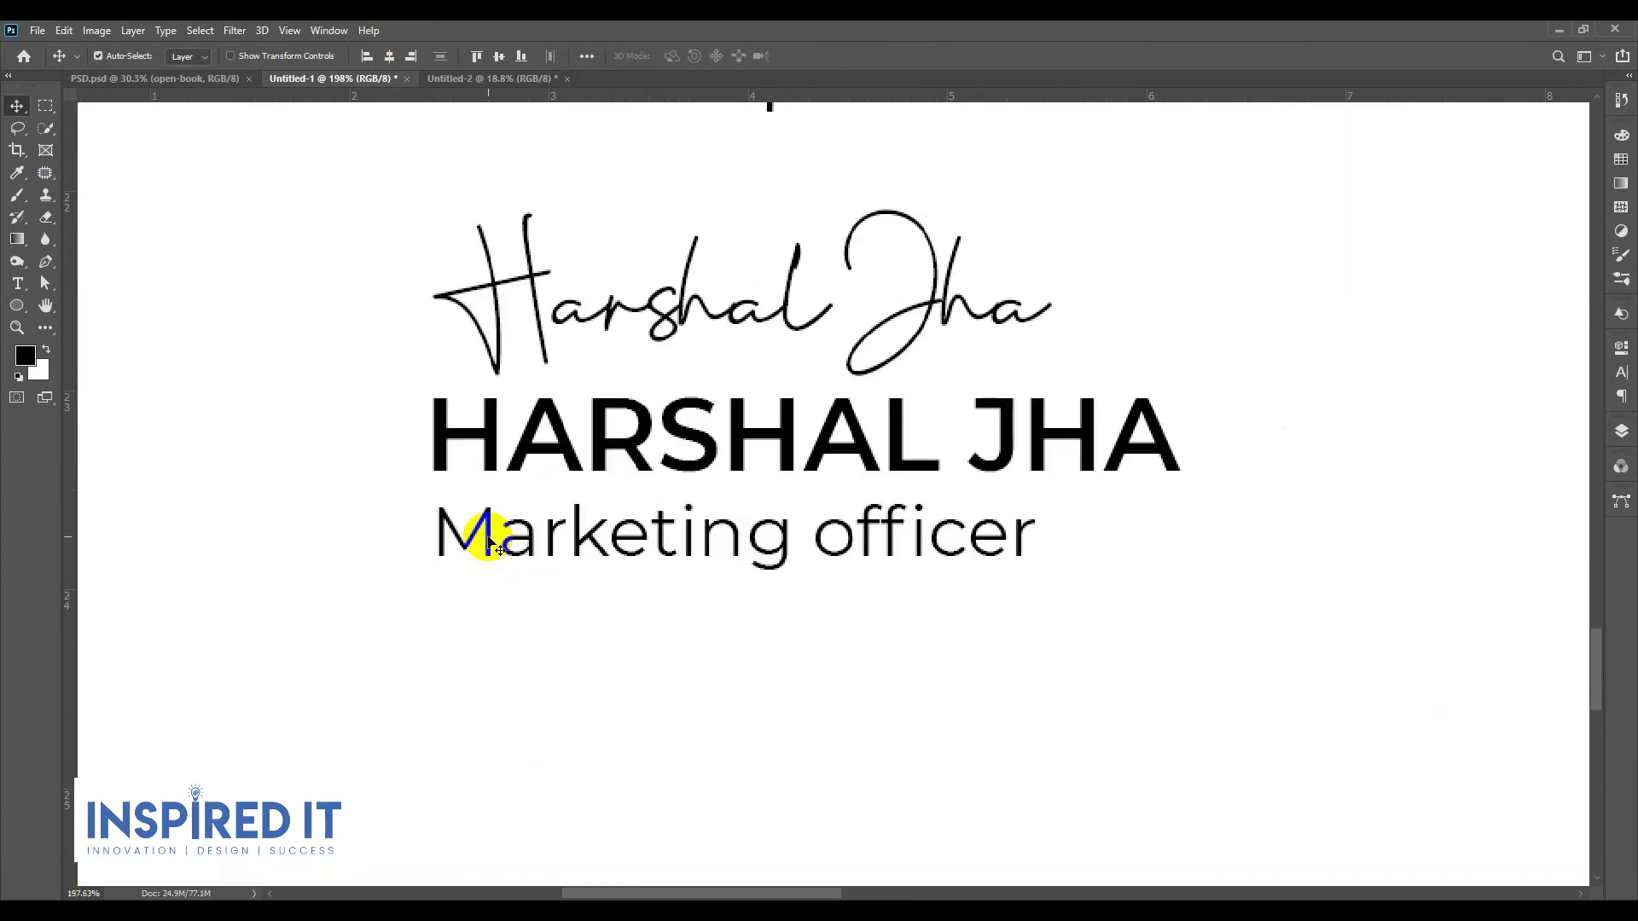
pyautogui.scroll(-2, 668, 604)
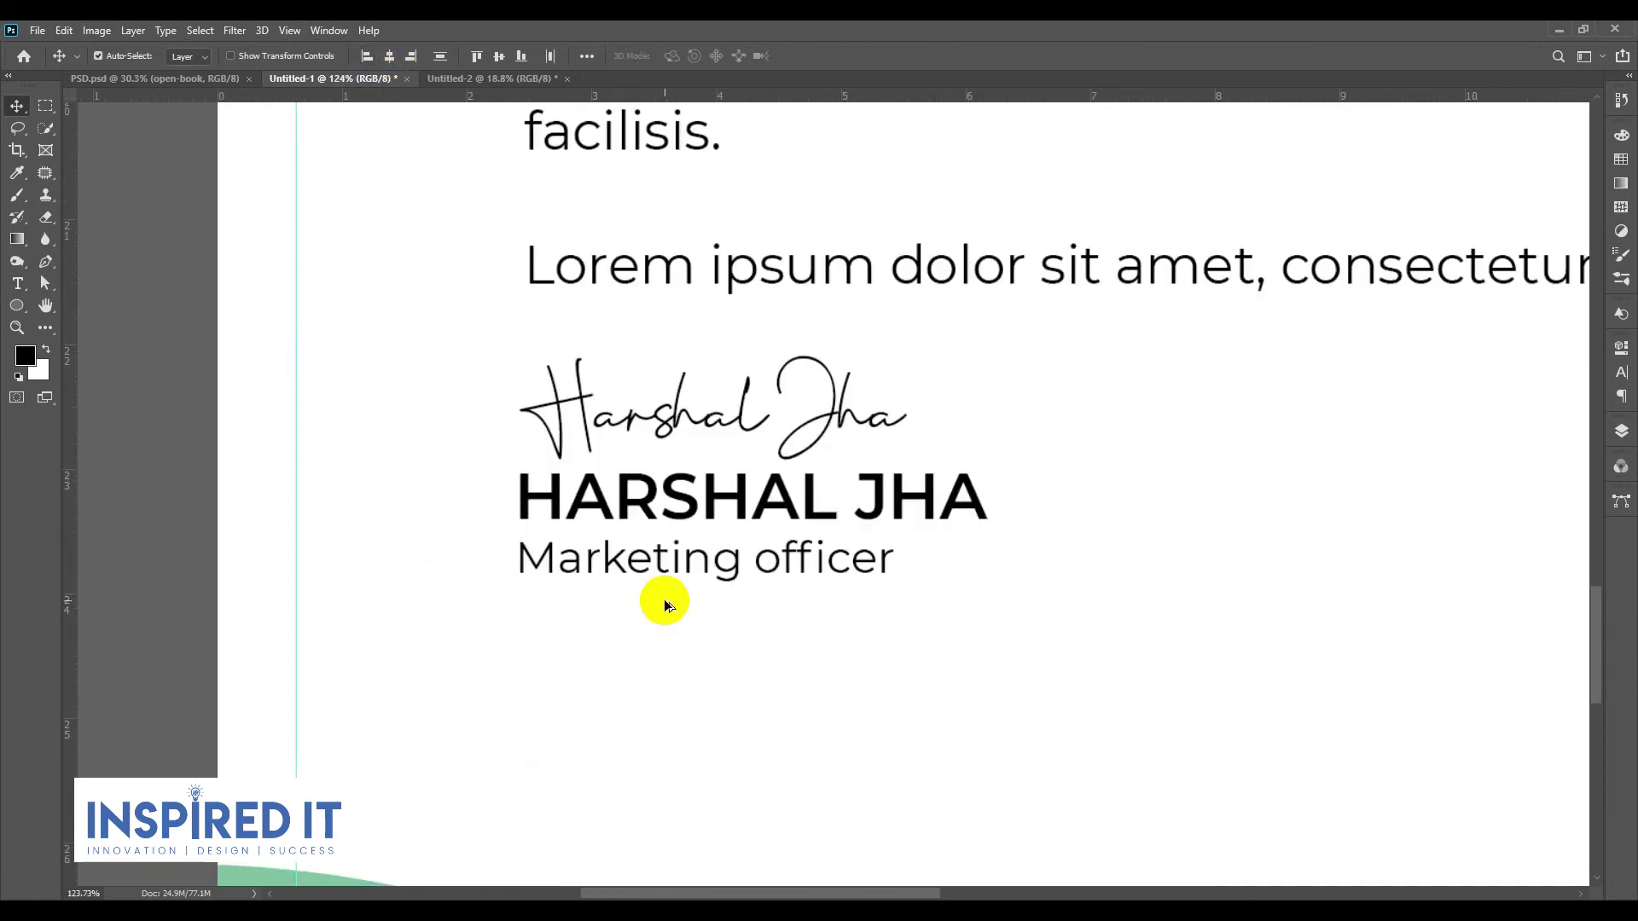
pyautogui.scroll(-3, 664, 599)
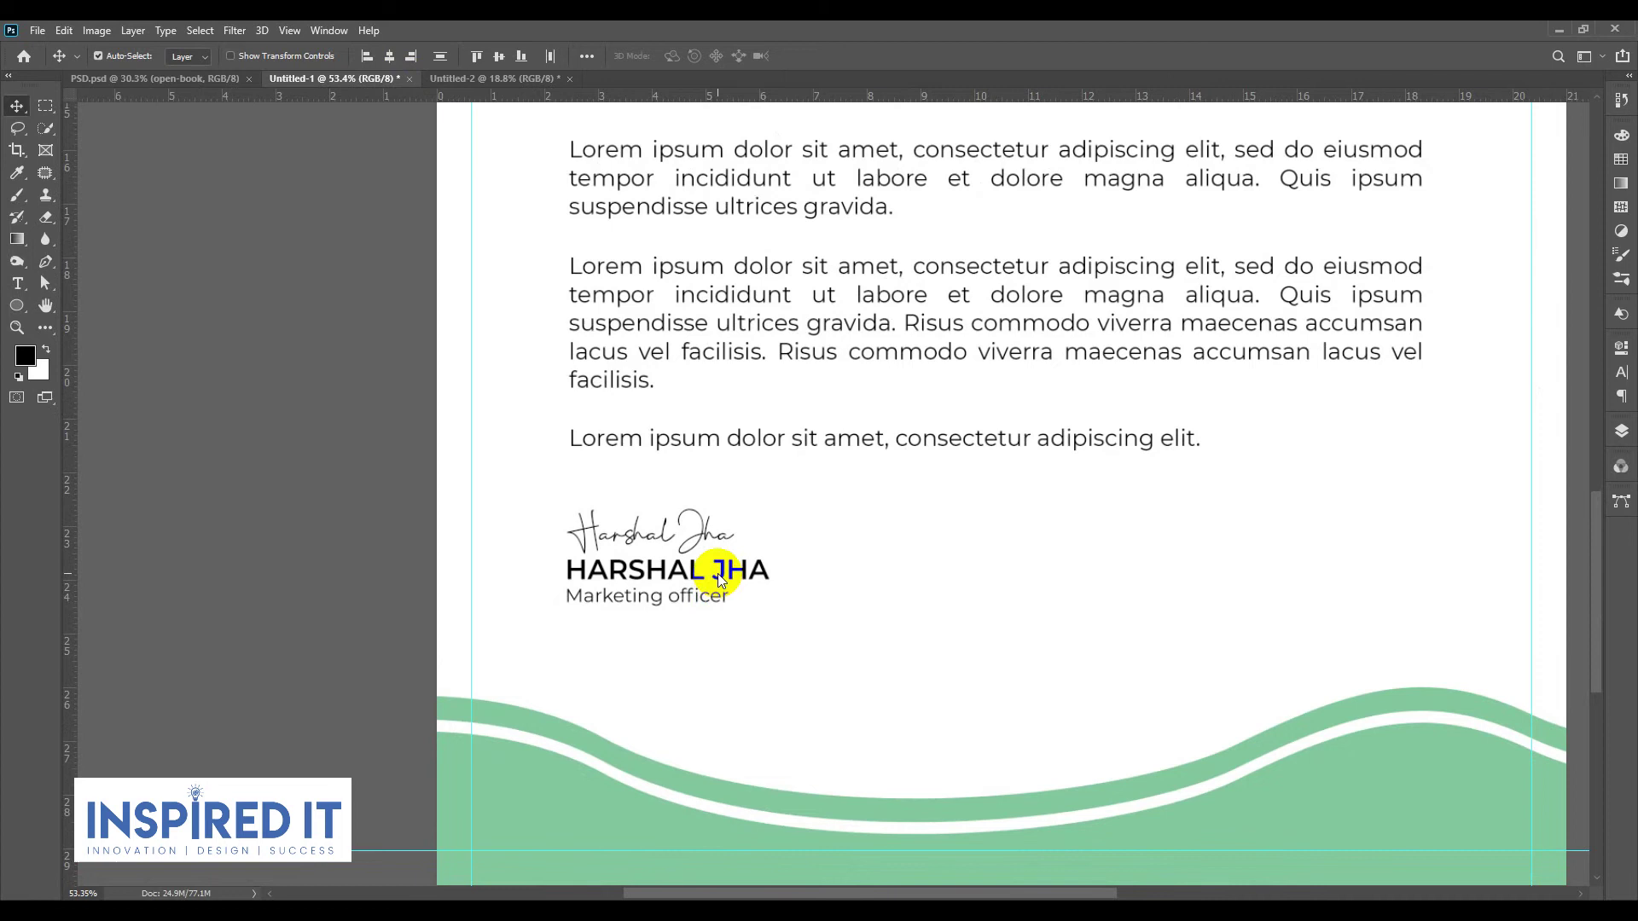
pyautogui.scroll(-2, 720, 580)
pyautogui.scroll(1, 743, 592)
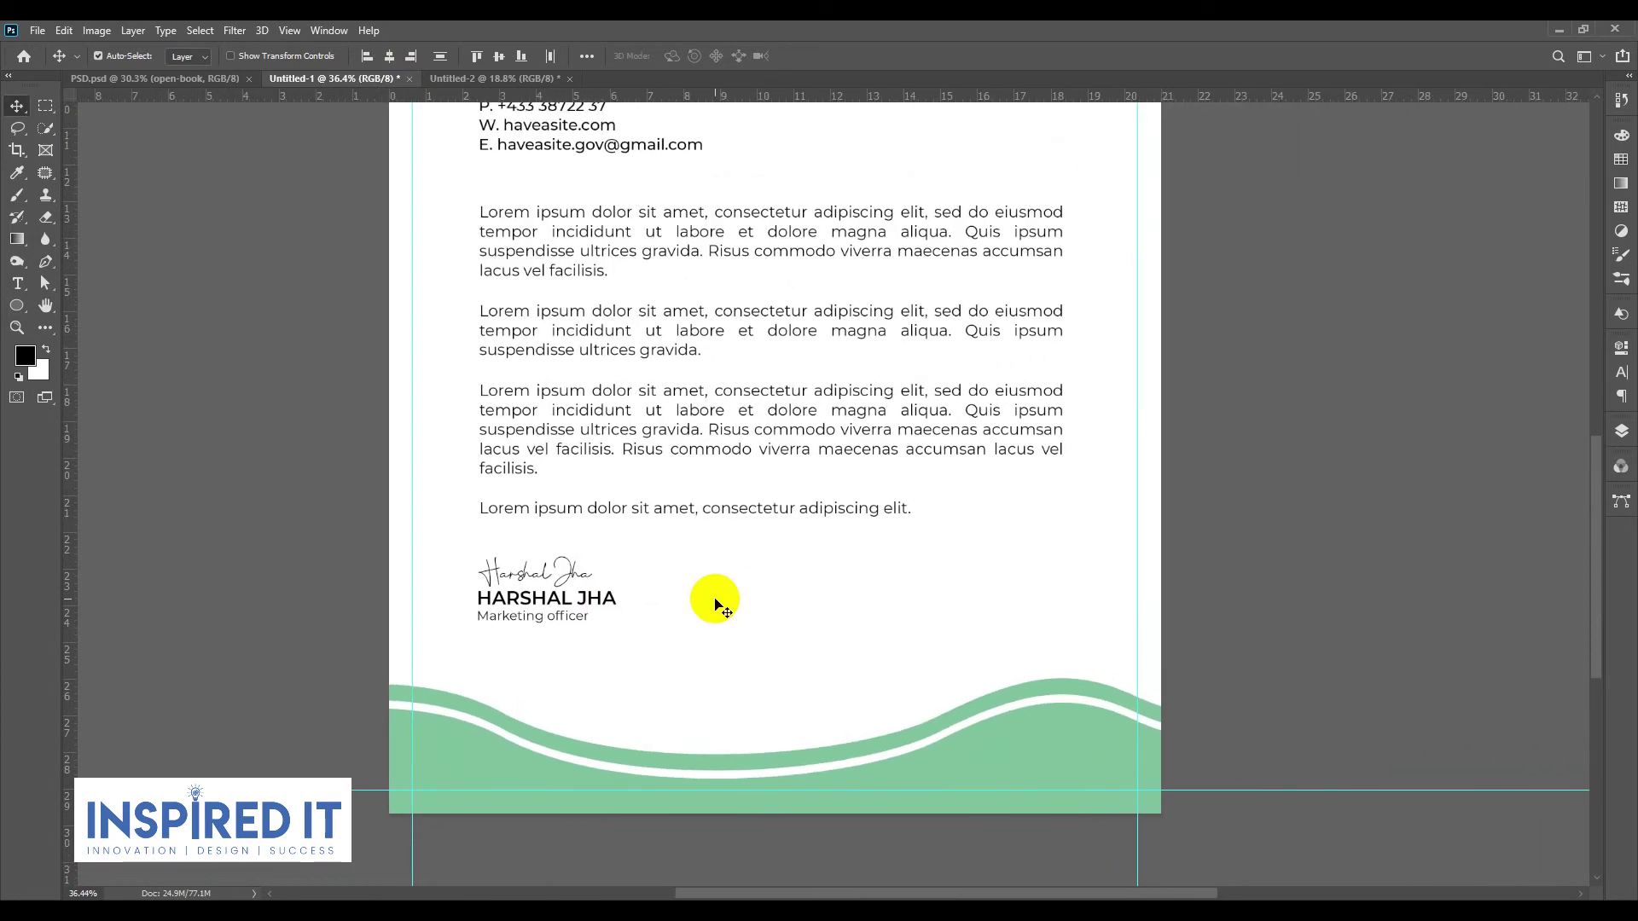
pyautogui.scroll(1, 717, 603)
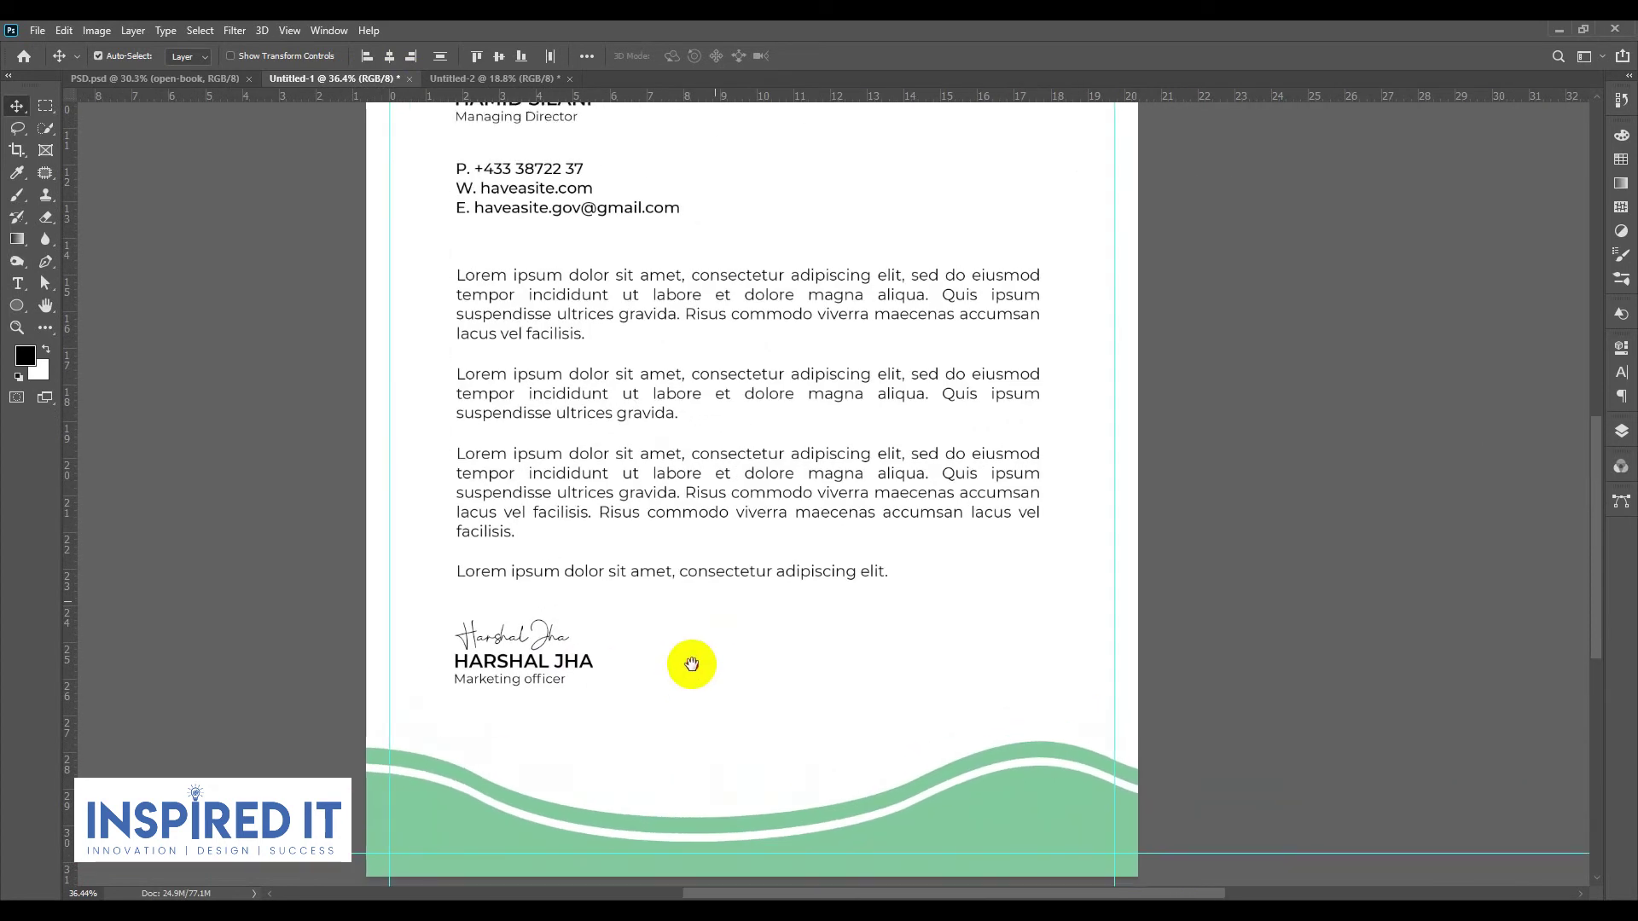
# Step: Group the three sender text layers into a group named From
pyautogui.click(1621, 435)
pyautogui.hotkey('ctrl', 'g')
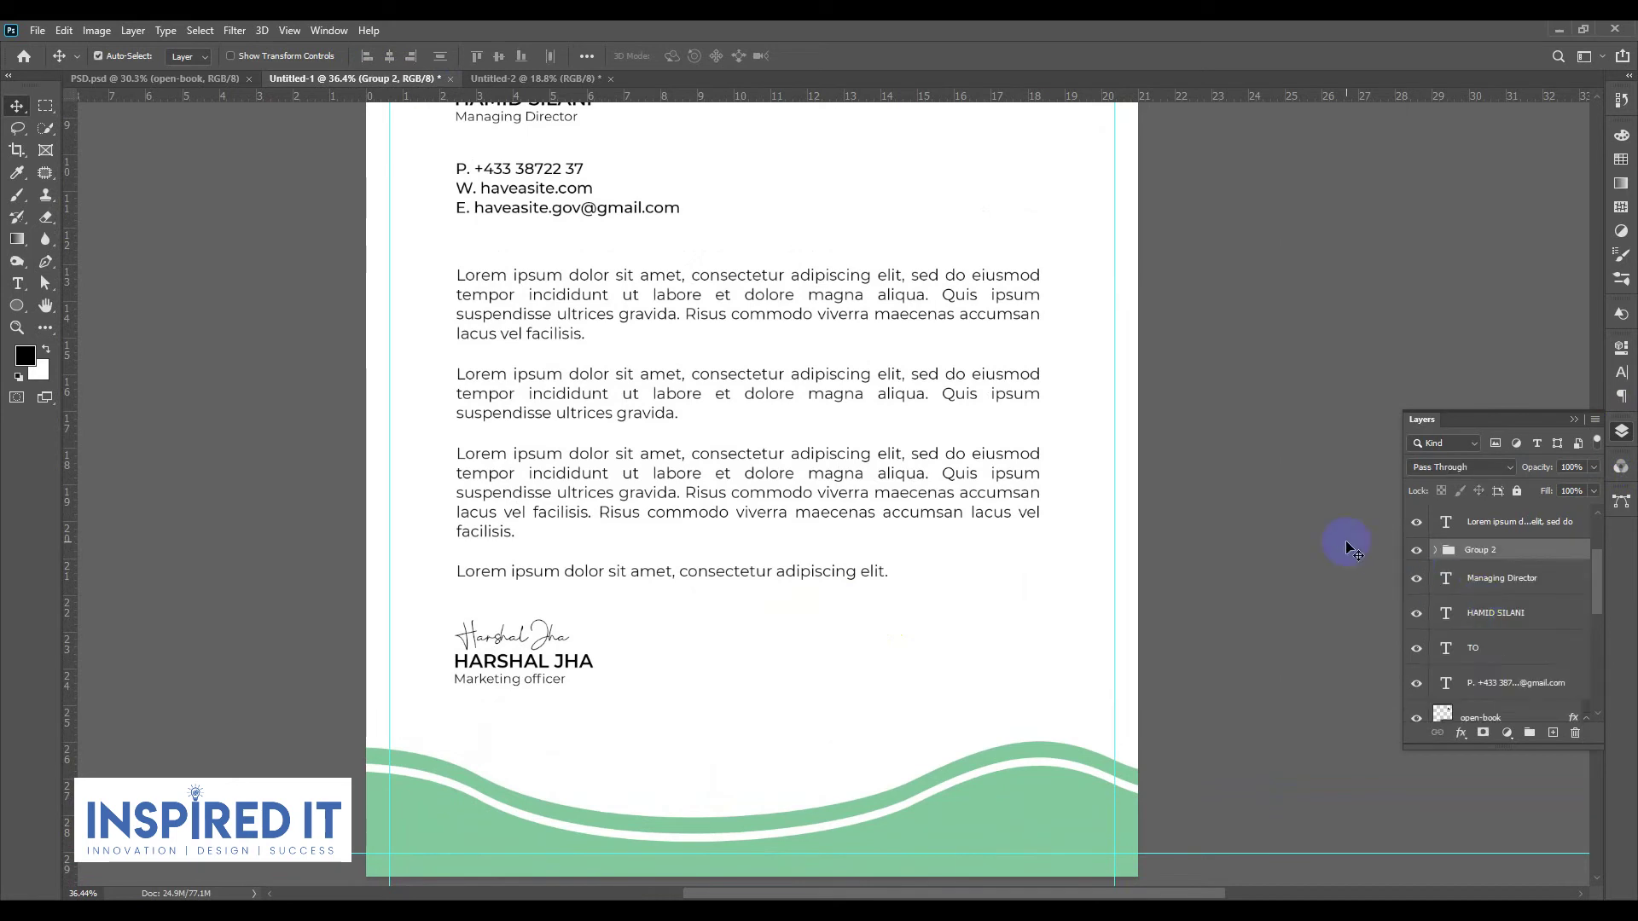
pyautogui.doubleClick(1488, 555)
pyautogui.write('From')
pyautogui.press('Return')
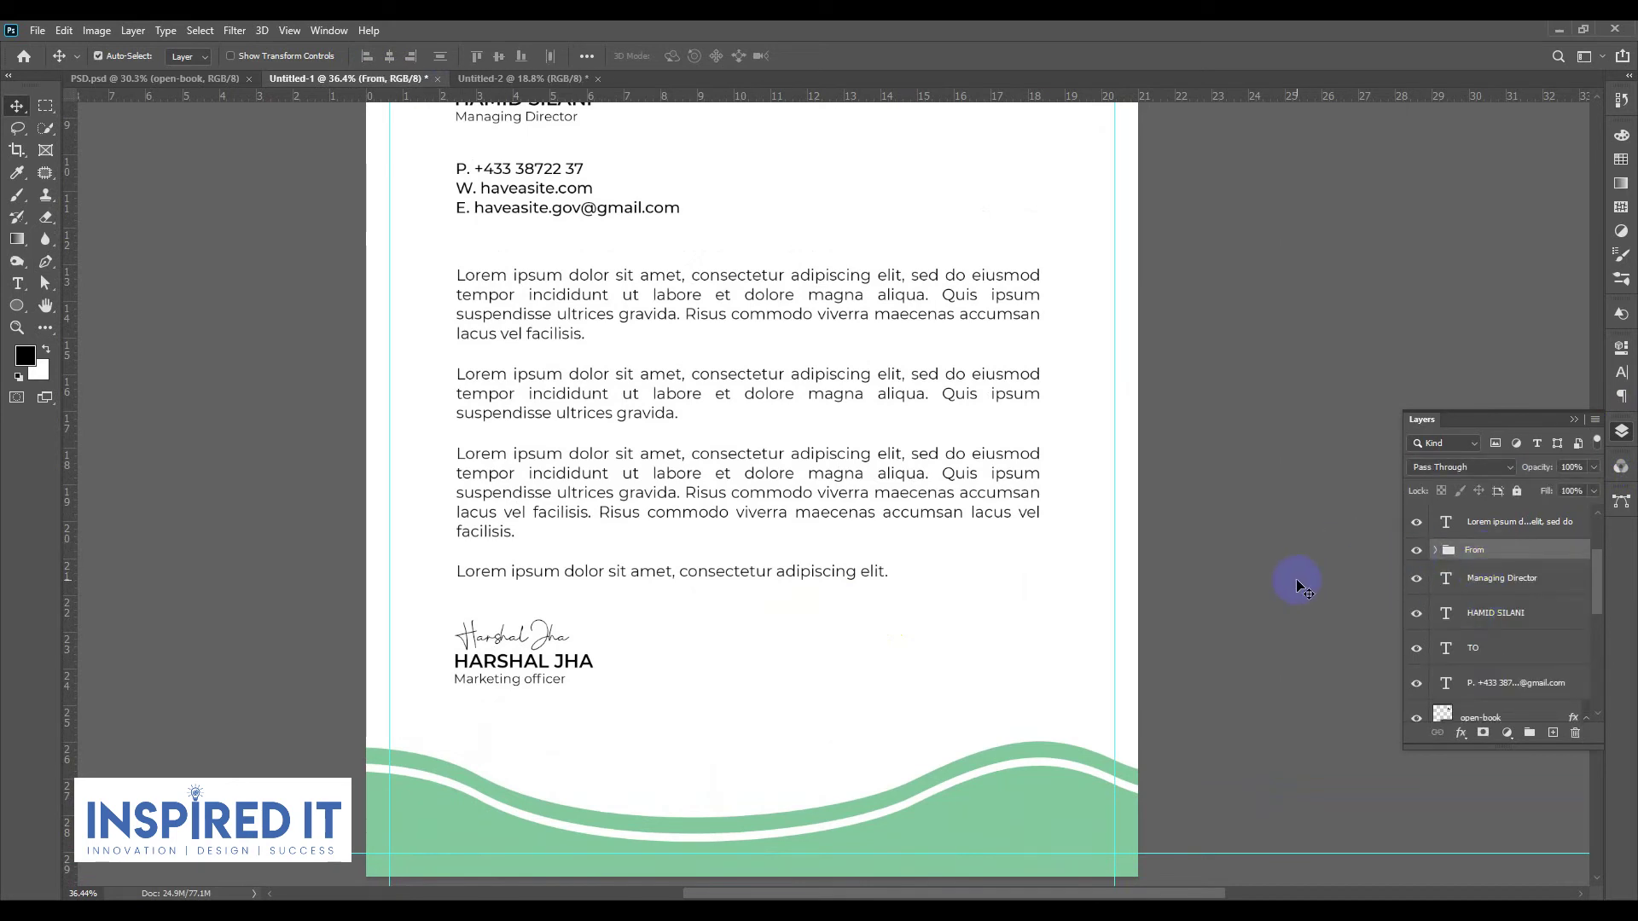
pyautogui.click(1296, 578)
# Step: Group the Managing Director, recipient name, TO and contact details layers into Group 2
pyautogui.scroll(2, 1463, 549)
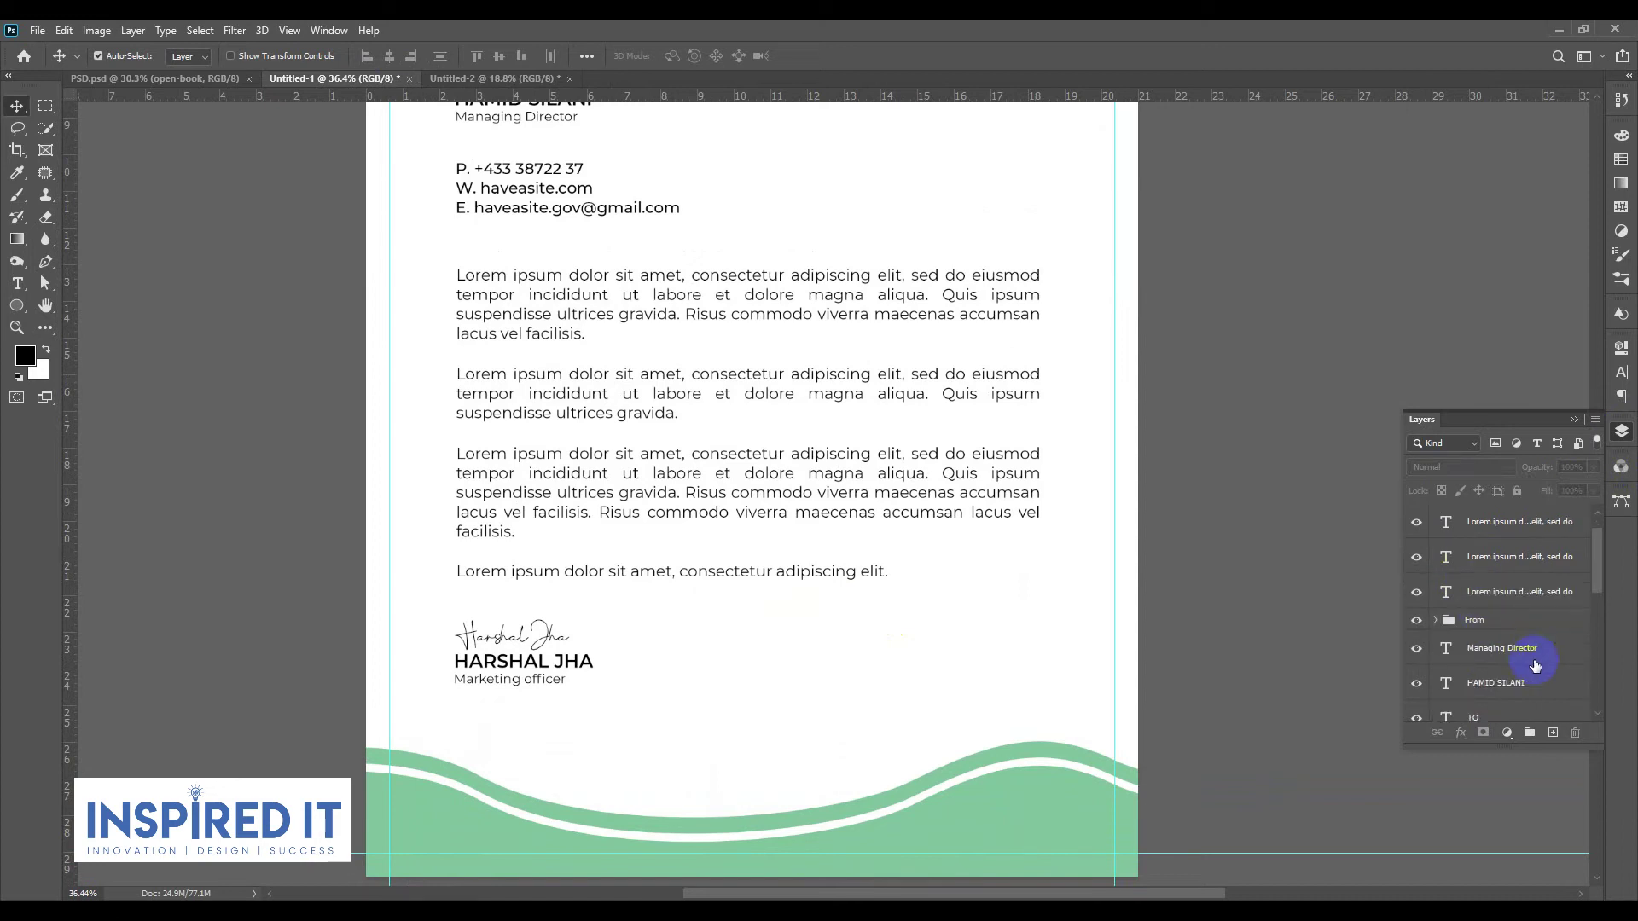
pyautogui.click(1533, 662)
pyautogui.keyDown('shift'); pyautogui.click(1508, 682); pyautogui.keyUp('shift')
pyautogui.scroll(-1, 1508, 683)
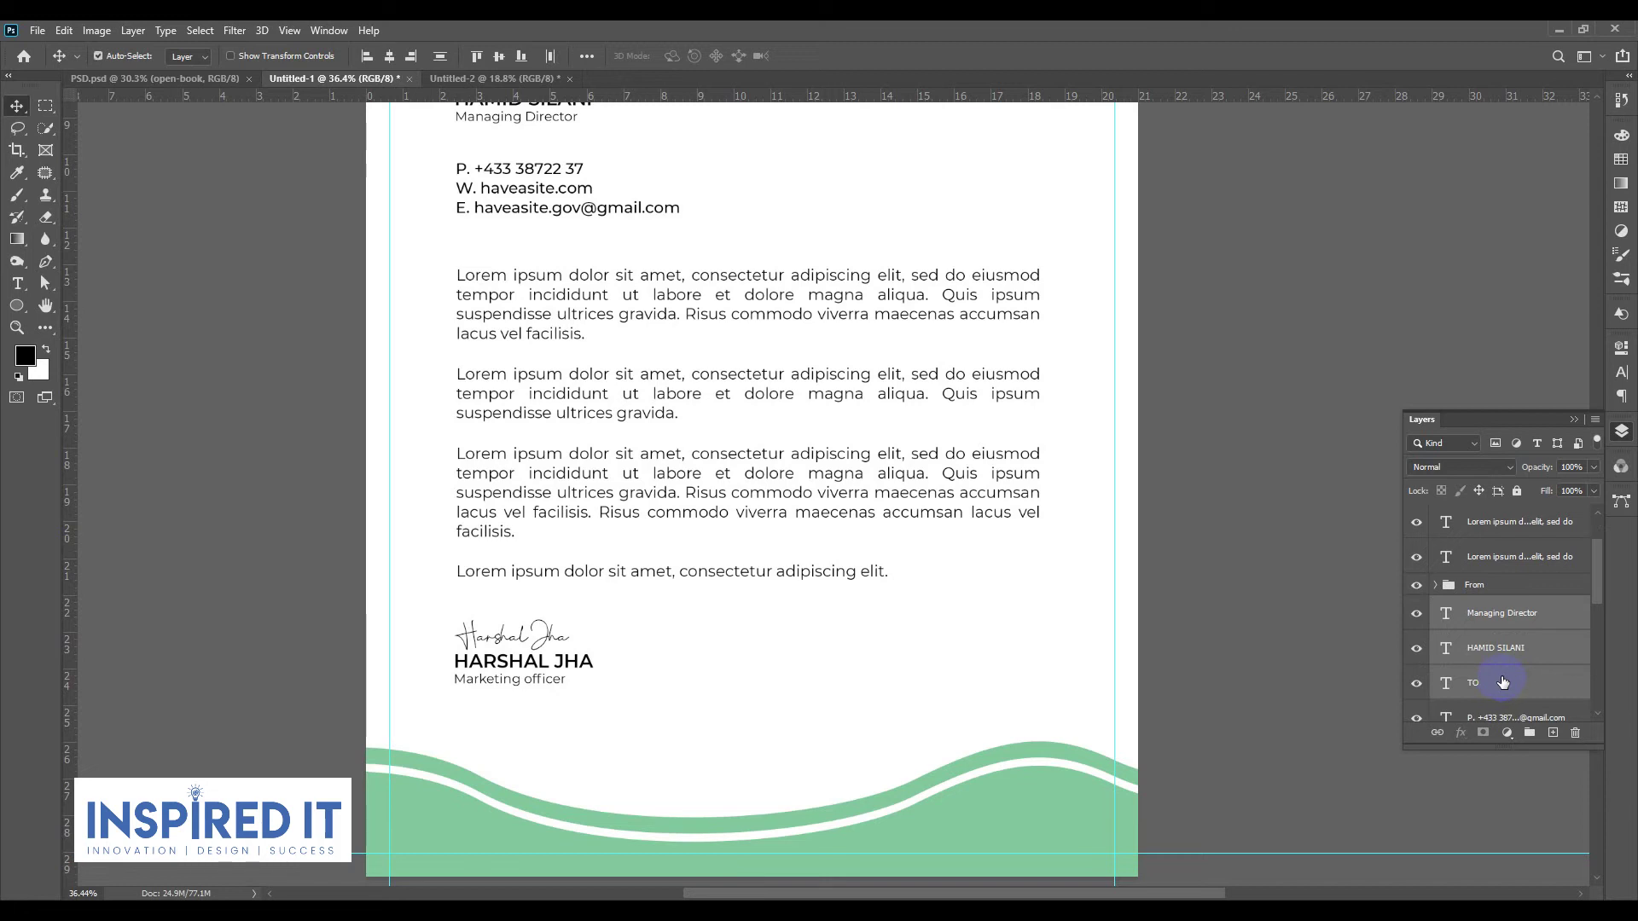
pyautogui.scroll(-3, 1506, 657)
pyautogui.keyDown('shift'); pyautogui.click(1511, 623); pyautogui.keyUp('shift')
pyautogui.hotkey('ctrl', 'g')
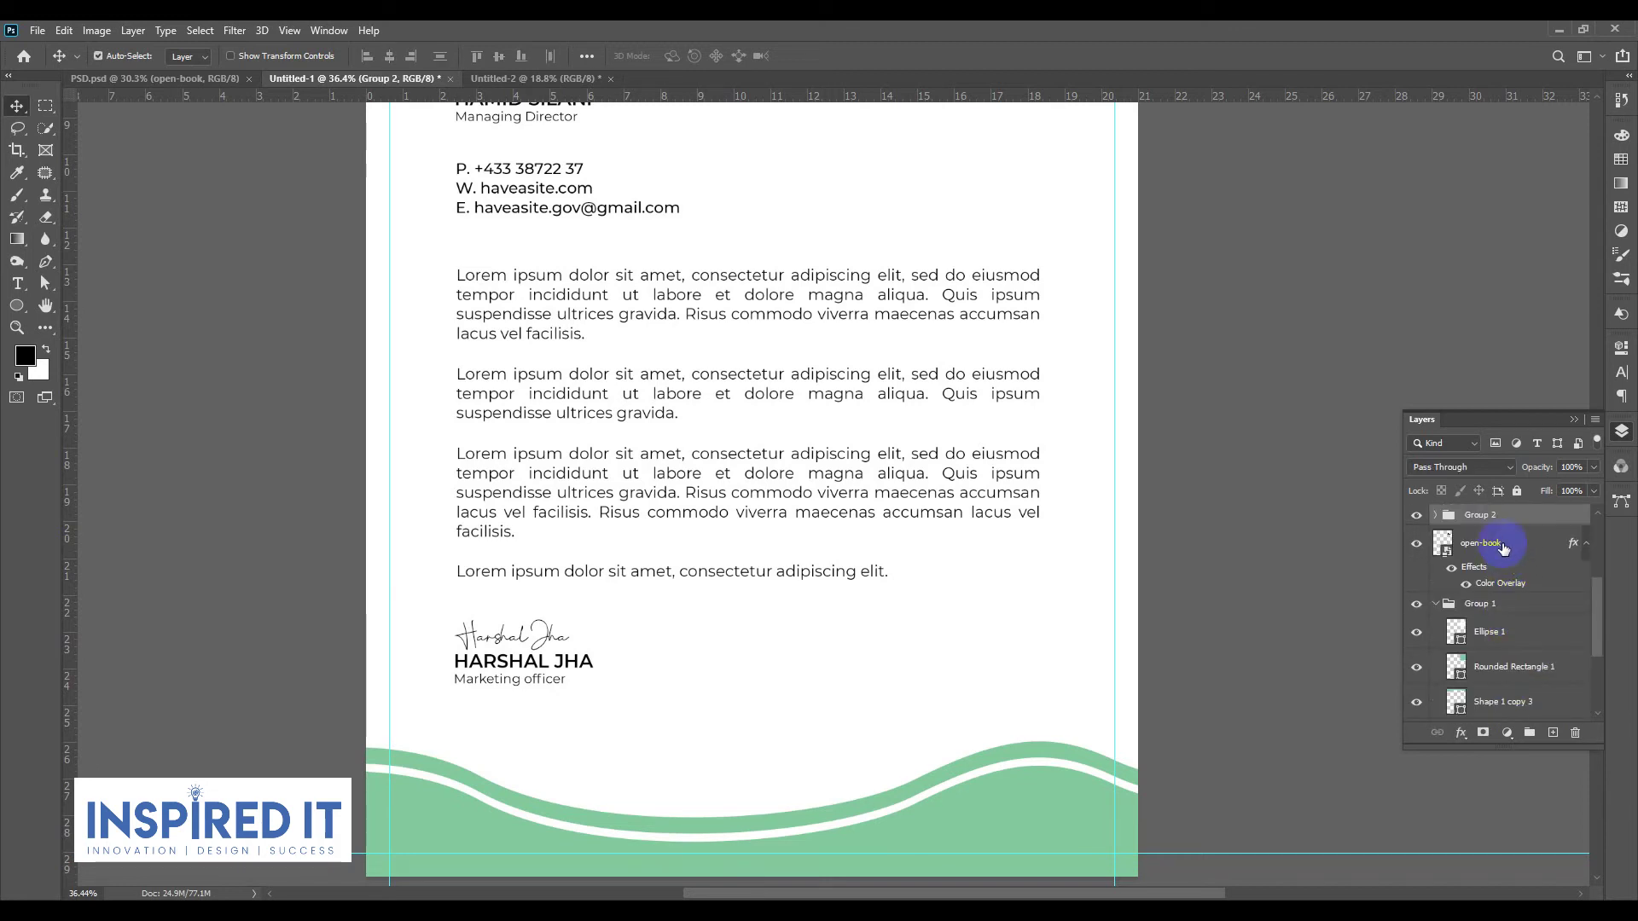
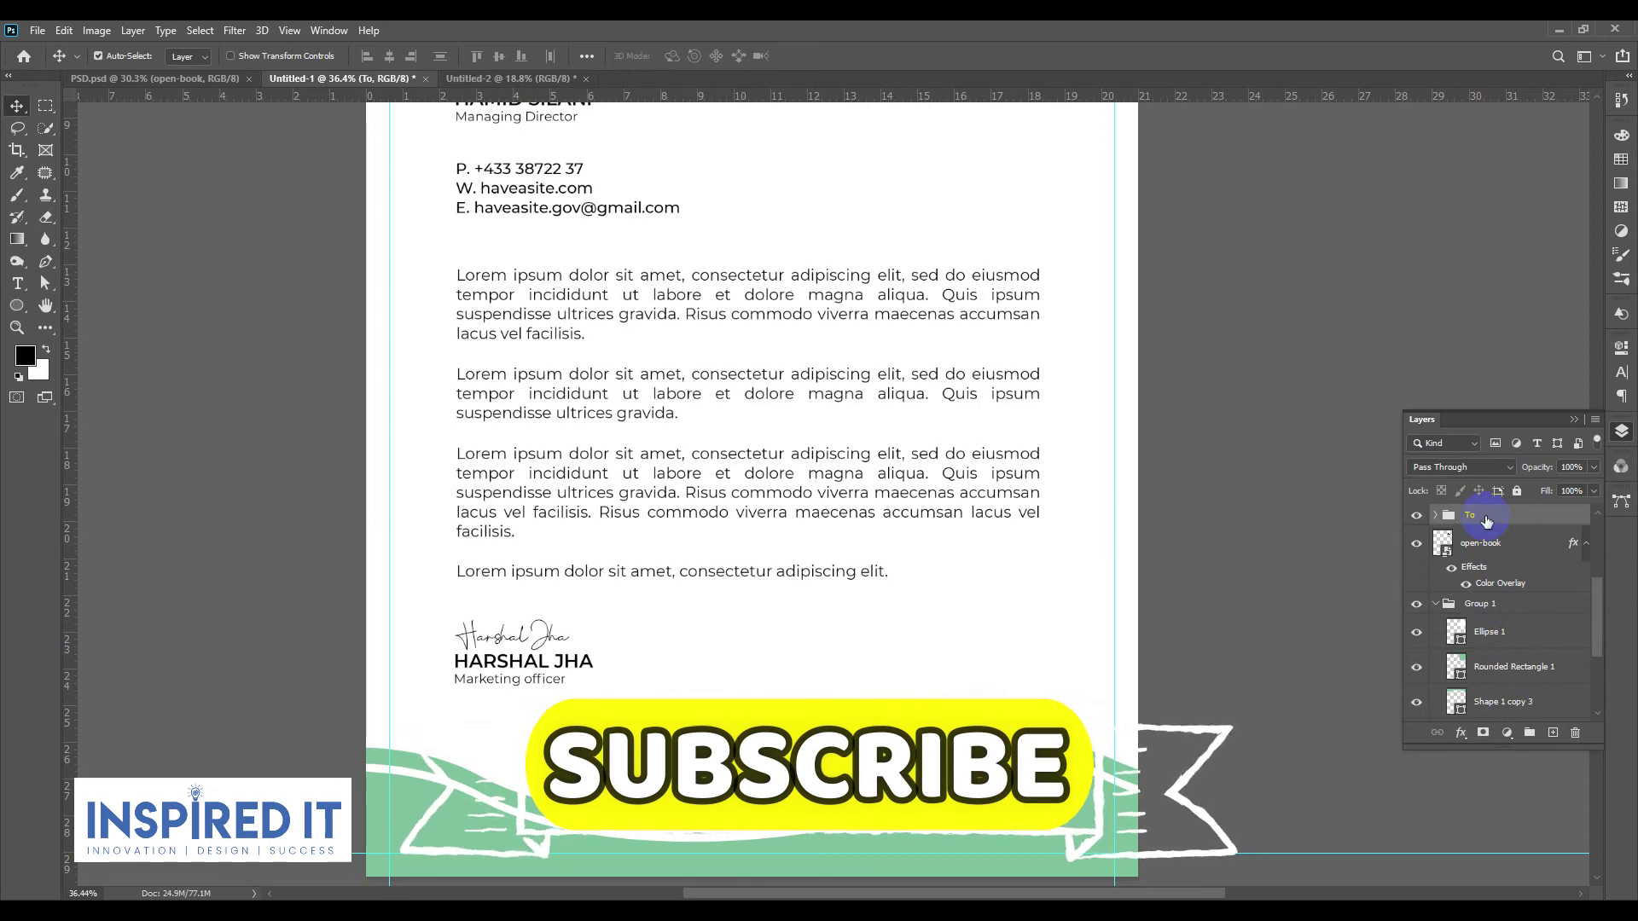
# Step: Name the recipient group To, then group the four body paragraphs as Lorem
pyautogui.press('Return')
pyautogui.scroll(3, 1510, 598)
pyautogui.scroll(2, 1502, 546)
pyautogui.click(1502, 524)
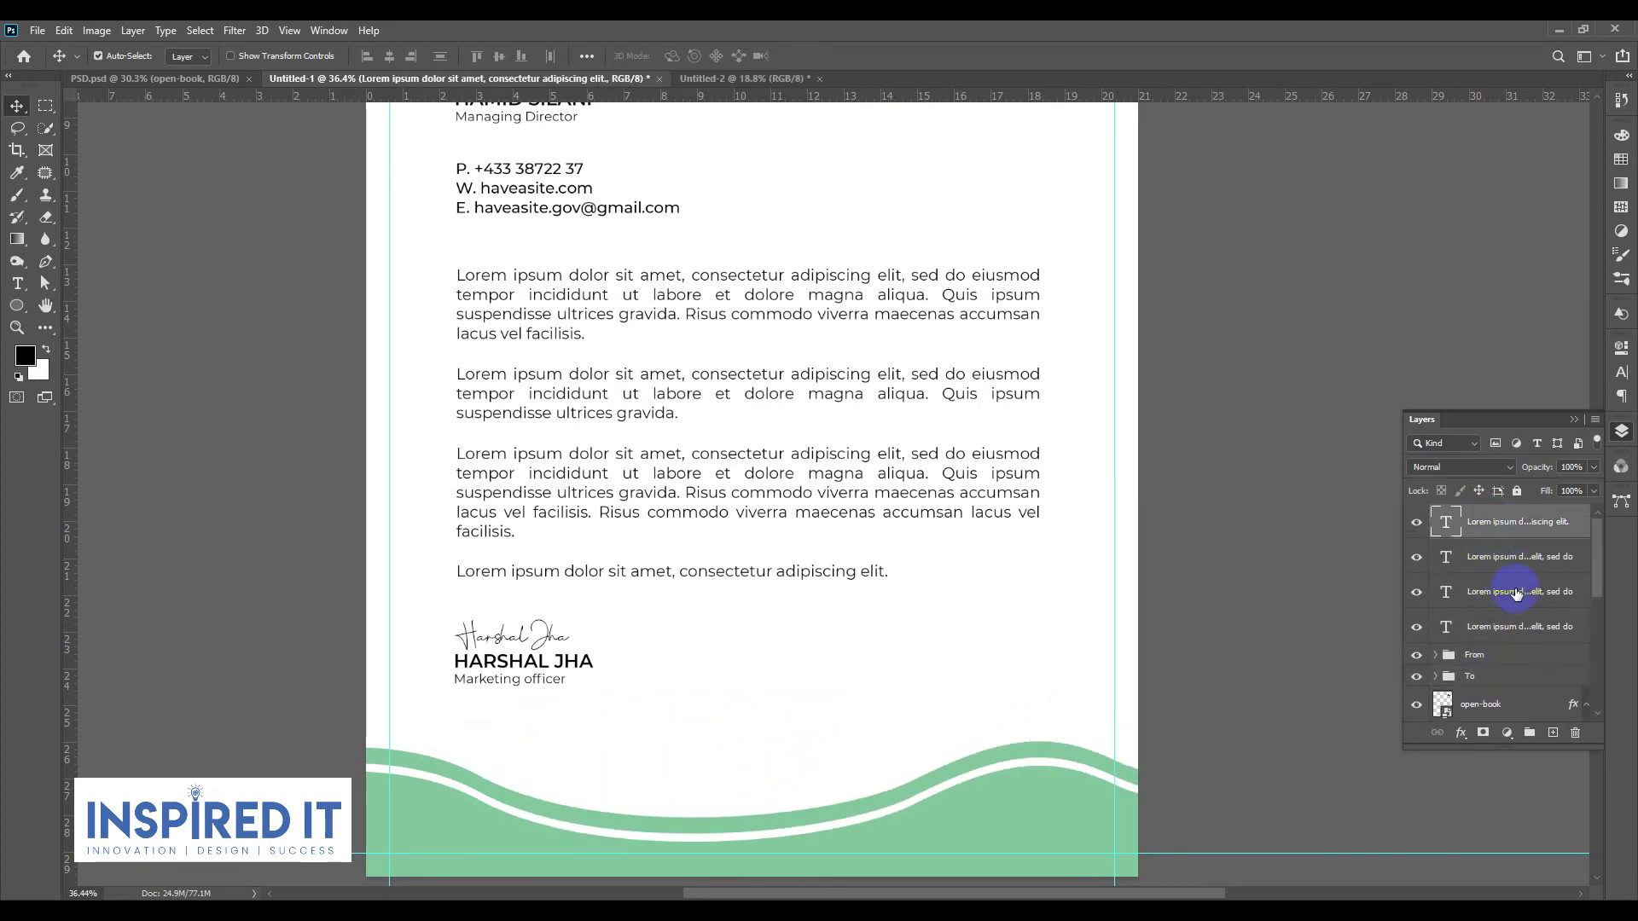
pyautogui.keyDown('shift'); pyautogui.click(1512, 629); pyautogui.keyUp('shift')
pyautogui.hotkey('ctrl', 'g')
pyautogui.write('Lorem')
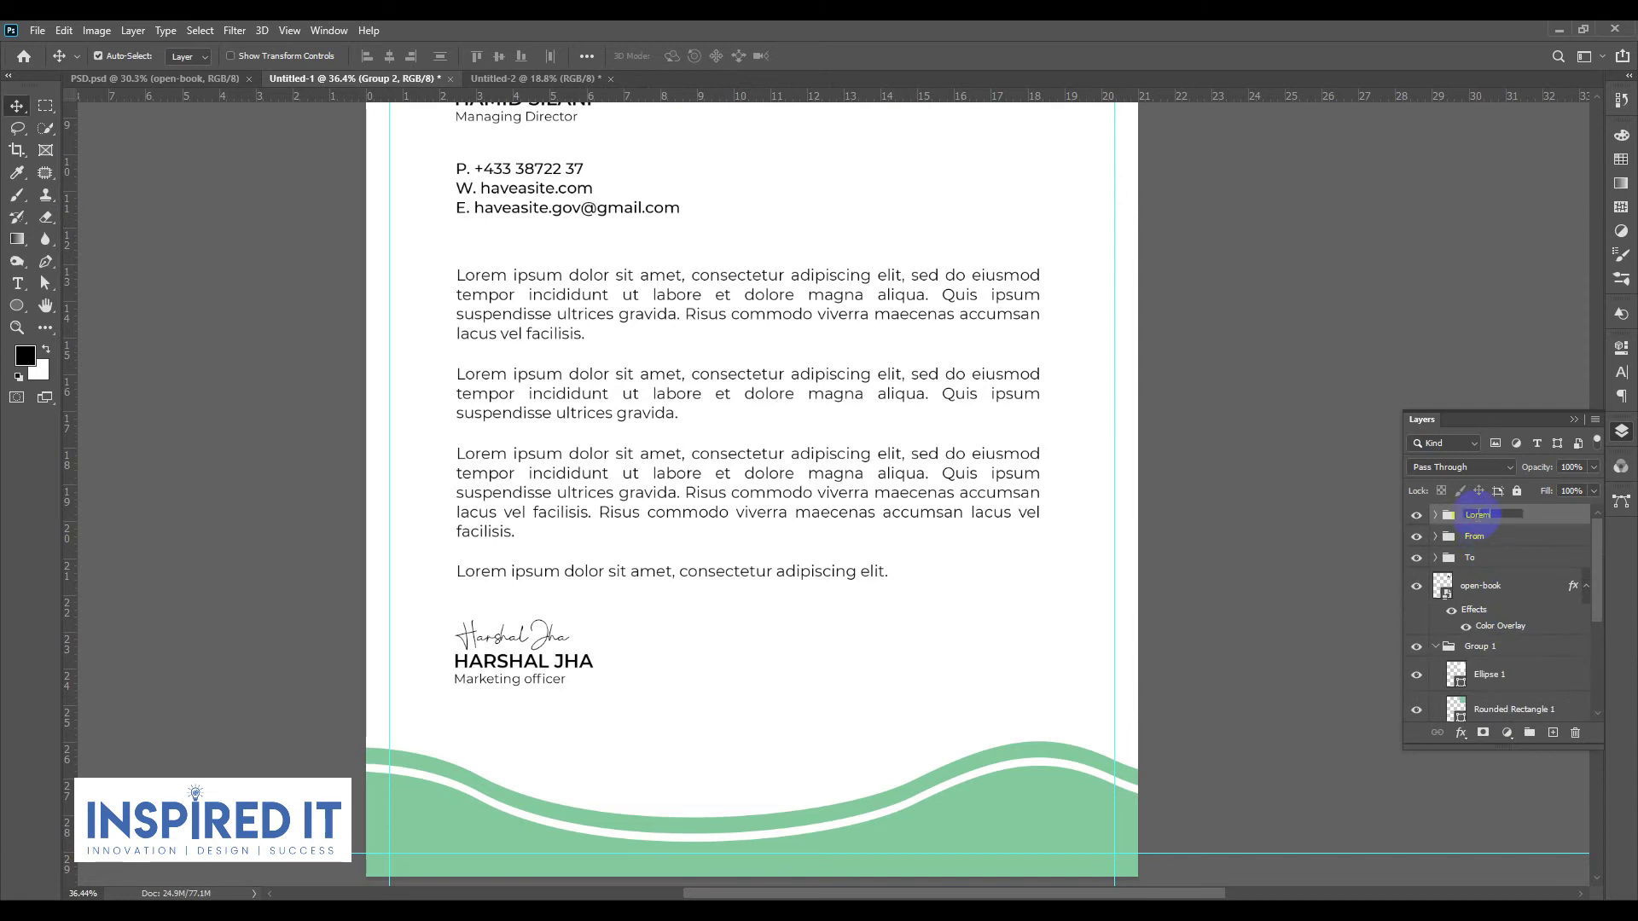
pyautogui.press('Return')
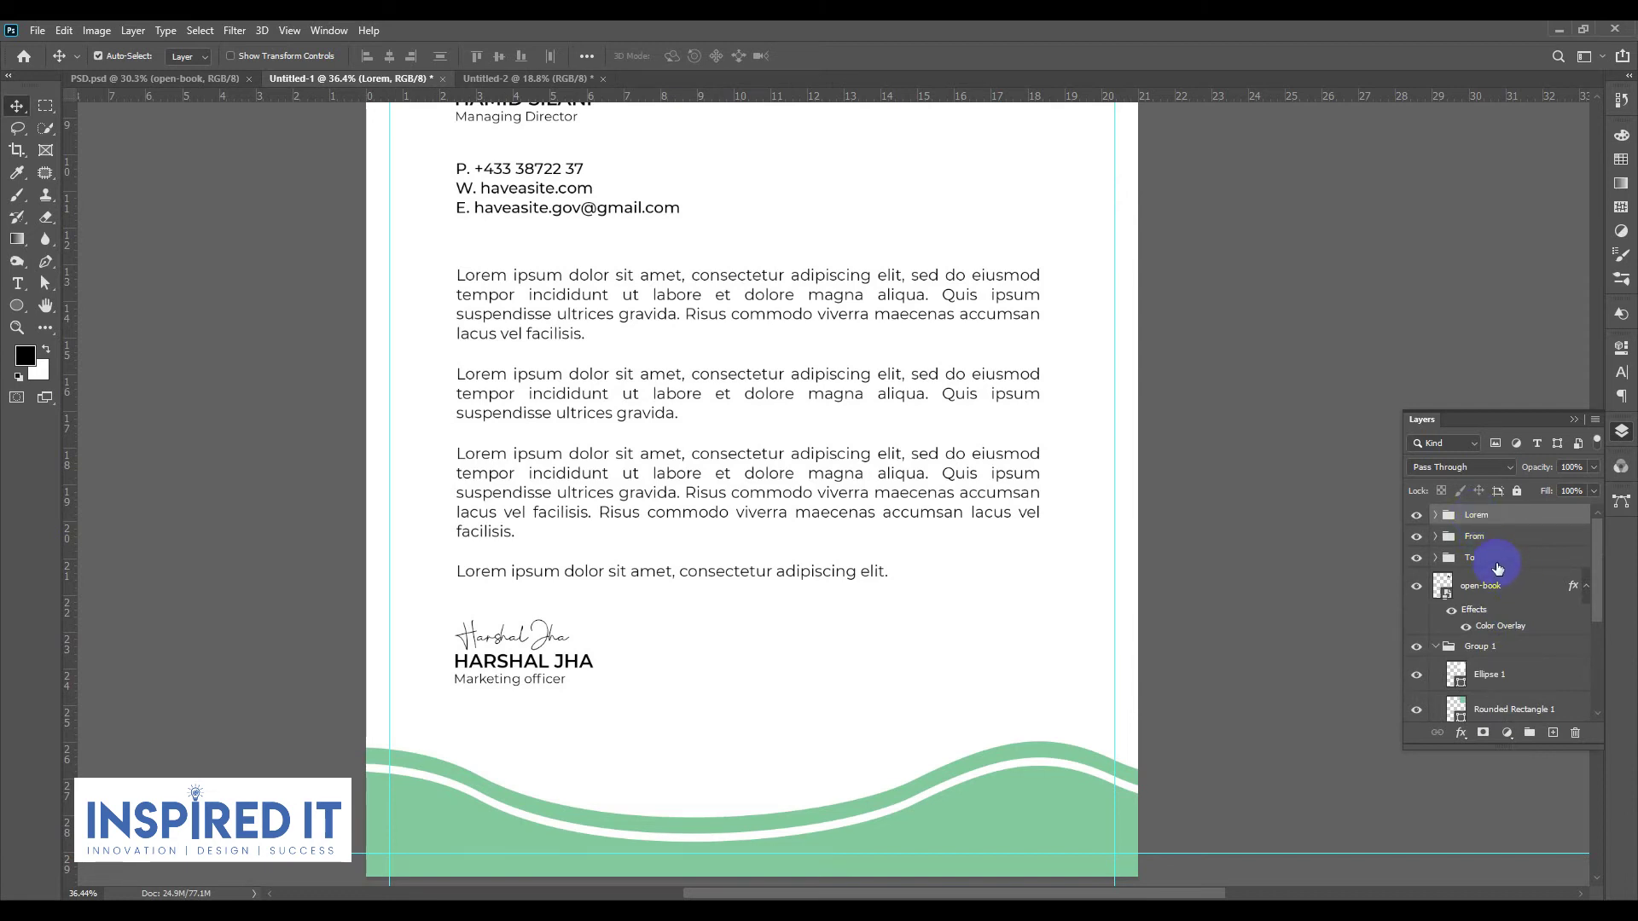
# Step: Distribute the Lorem, From and To blocks with even vertical spacing
pyautogui.keyDown('shift'); pyautogui.click(1498, 559); pyautogui.keyUp('shift')
pyautogui.click(586, 56)
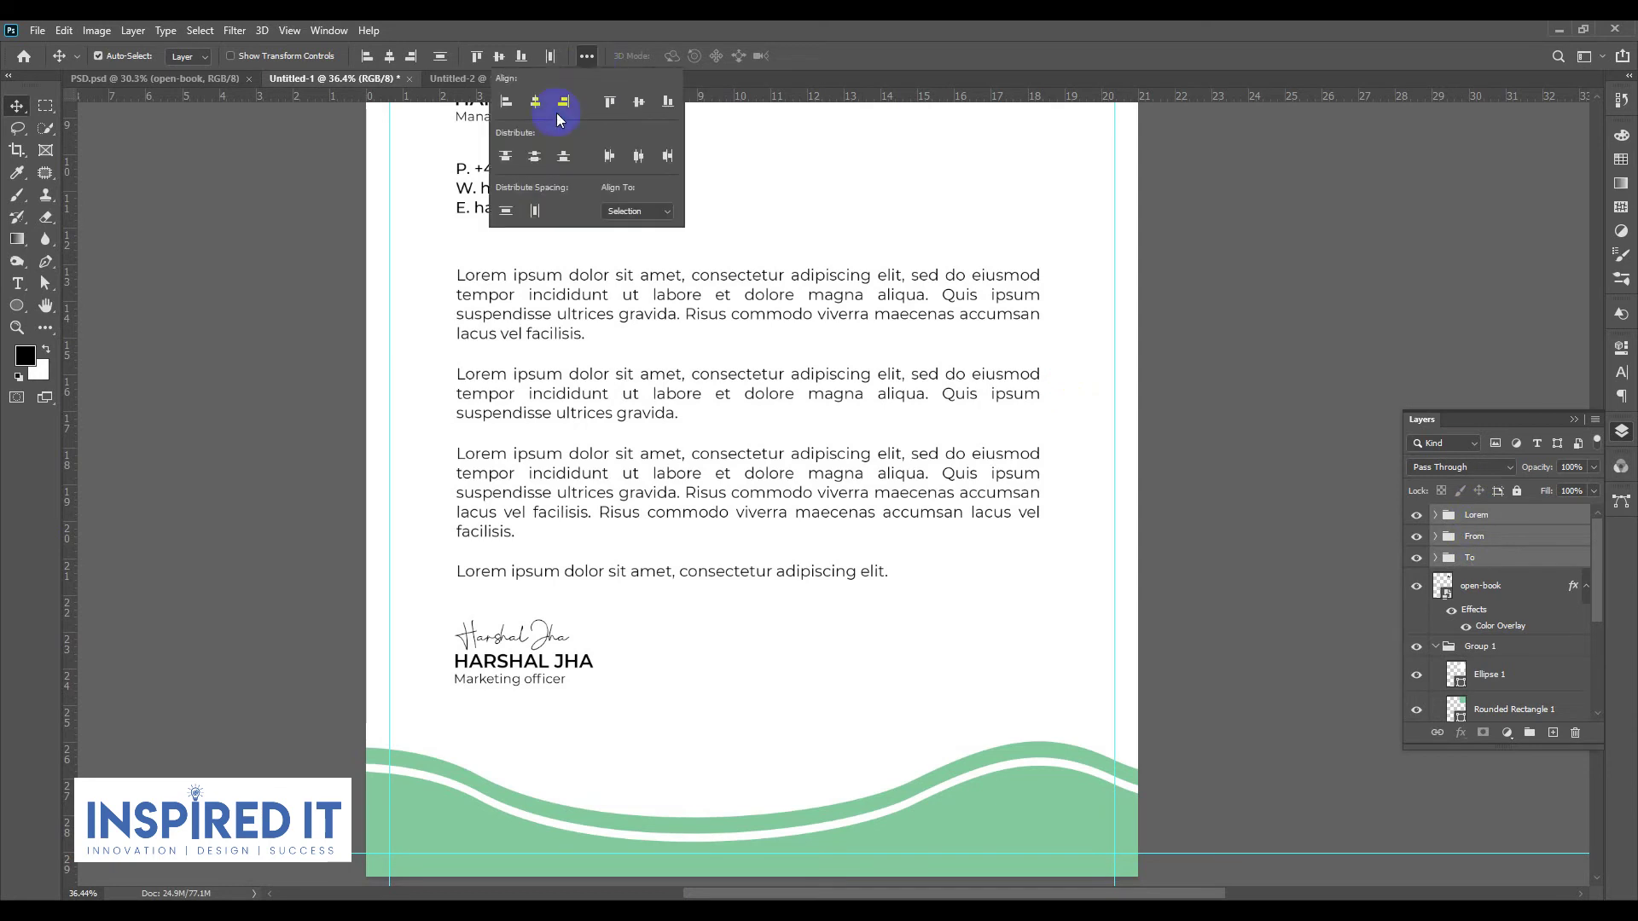
pyautogui.click(507, 211)
pyautogui.click(1224, 304)
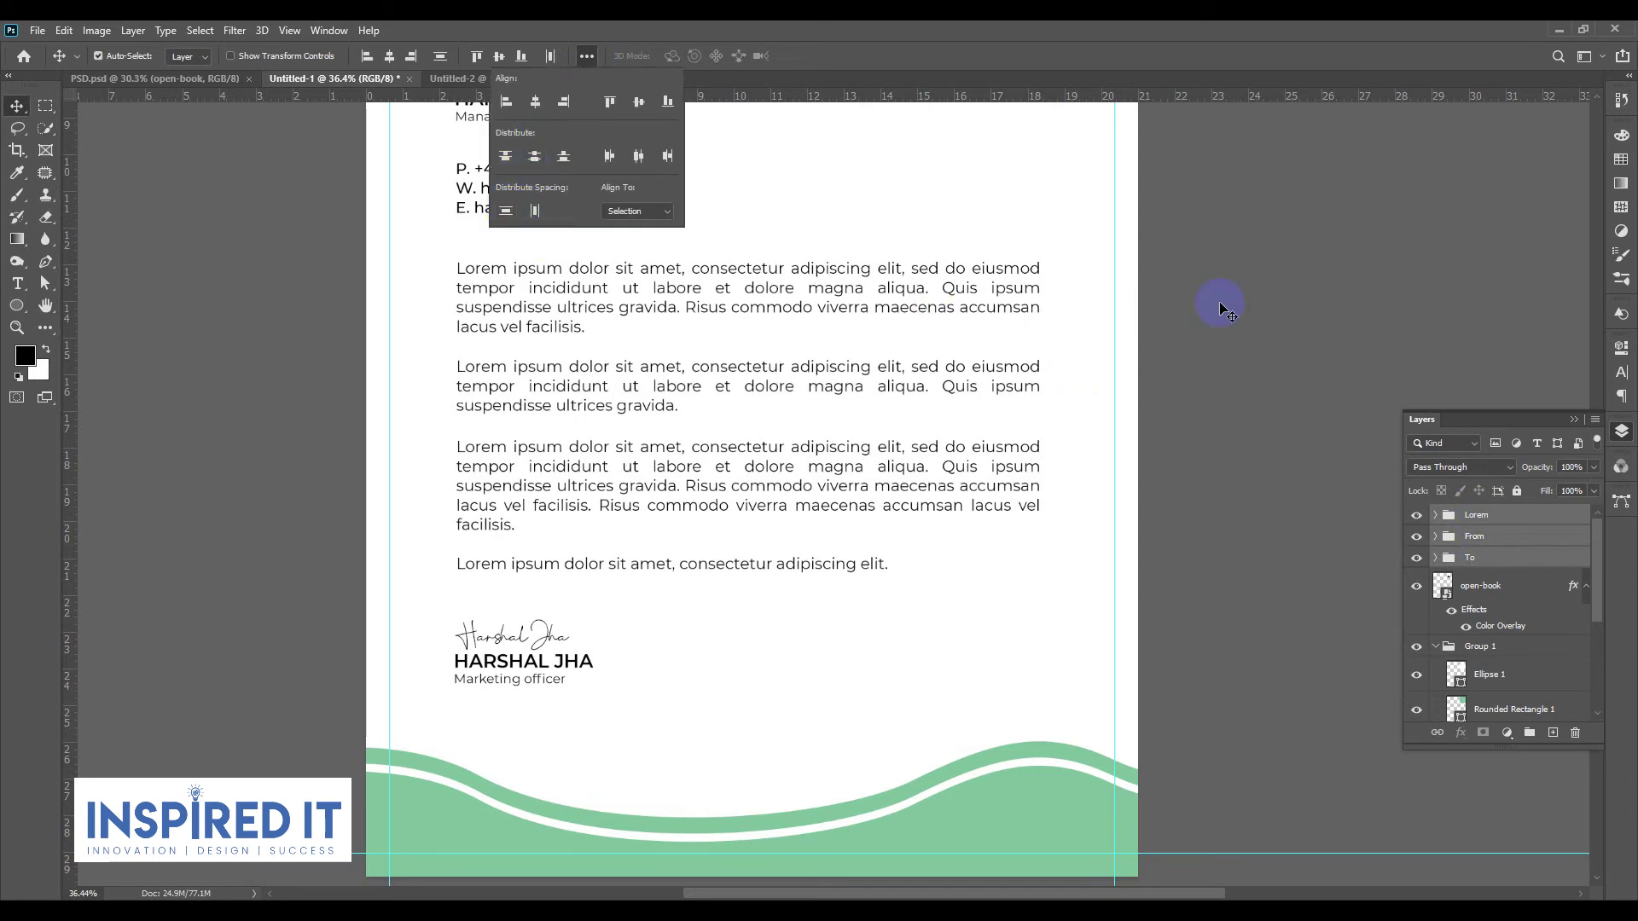
# Step: Left-align the Lorem, From and To text groups
pyautogui.click(1493, 517)
pyautogui.keyDown('shift'); pyautogui.click(1483, 559); pyautogui.keyUp('shift')
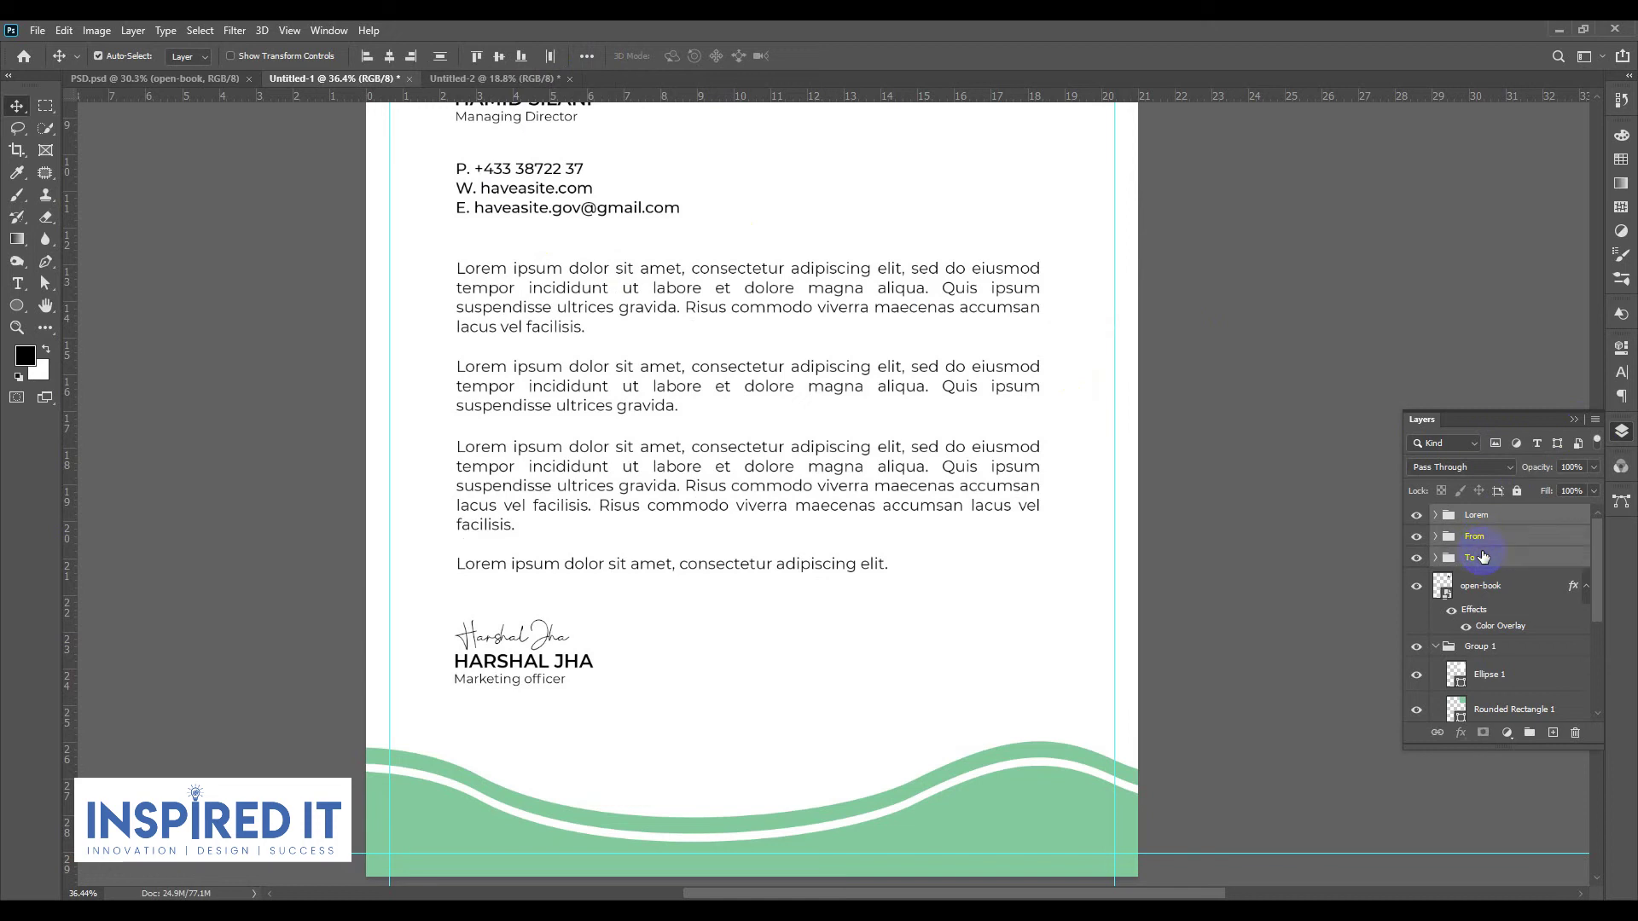
pyautogui.click(586, 55)
pyautogui.click(506, 101)
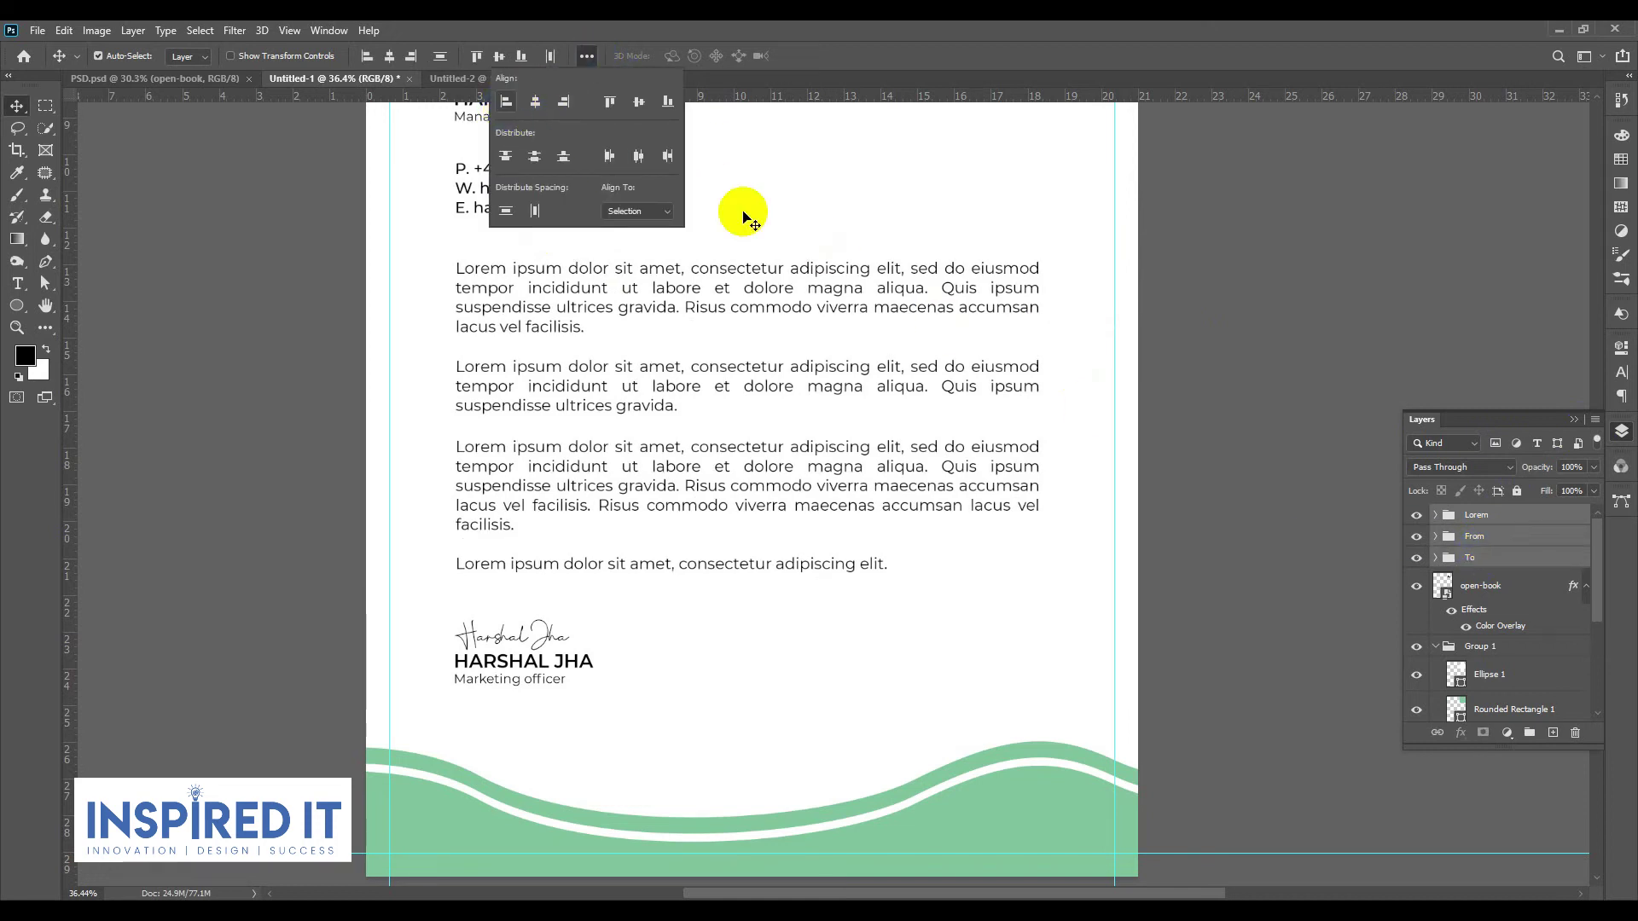
pyautogui.click(1382, 291)
pyautogui.click(1621, 431)
# Step: Group the Lorem, From and To groups into one text group
pyautogui.keyDown('alt'); pyautogui.scroll(-2, 1060, 486); pyautogui.keyUp('alt')
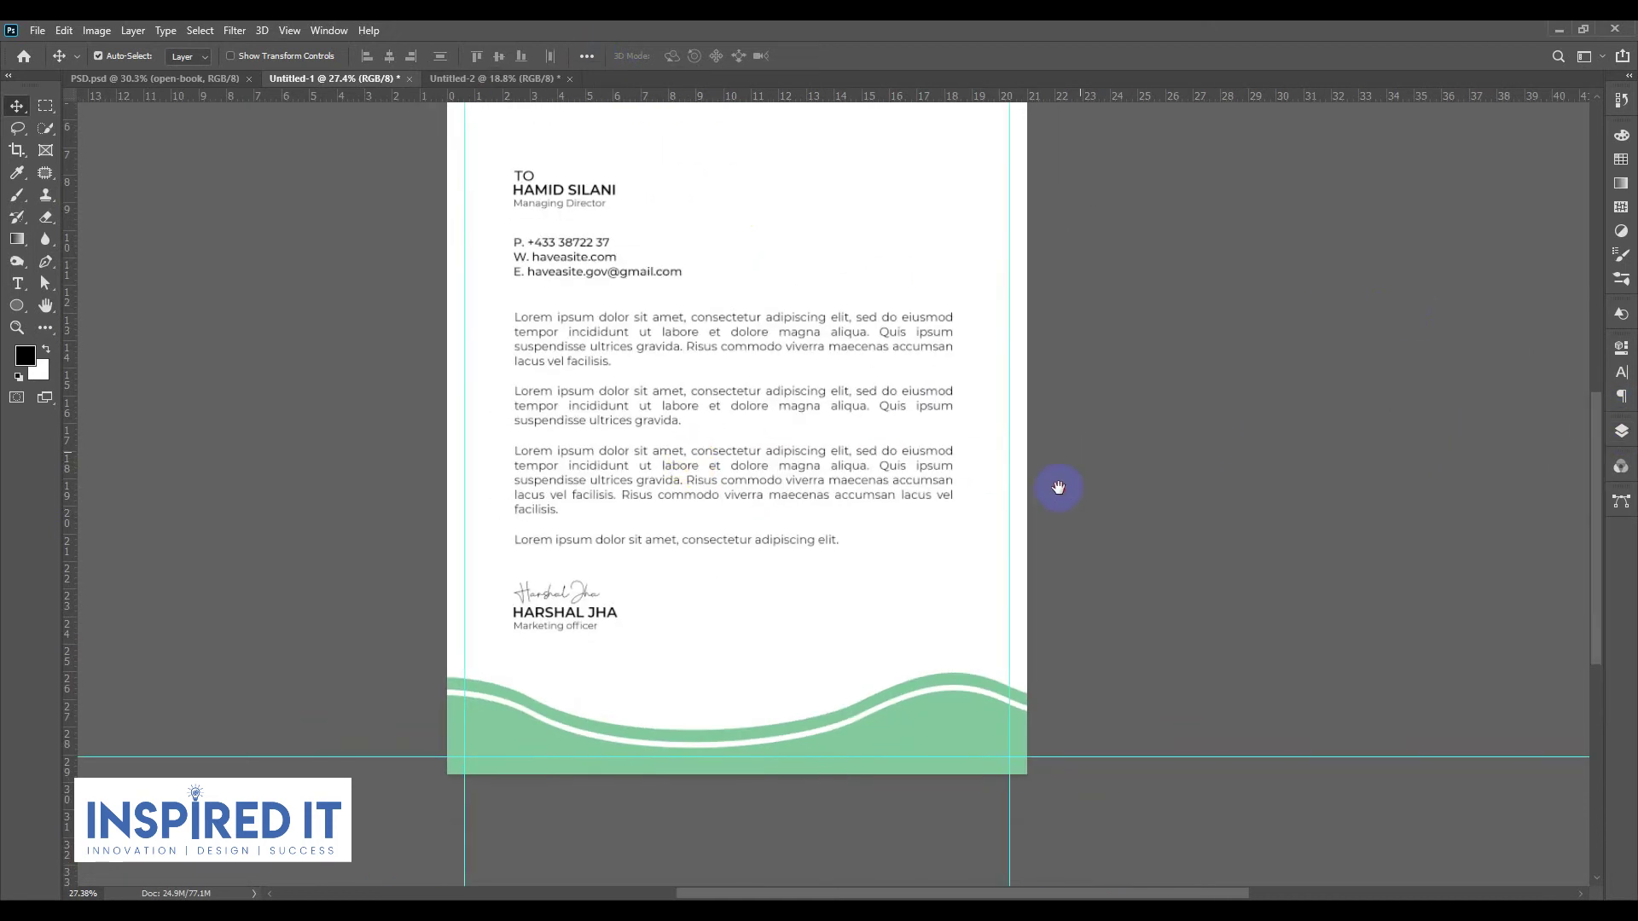
pyautogui.scroll(2, 1066, 503)
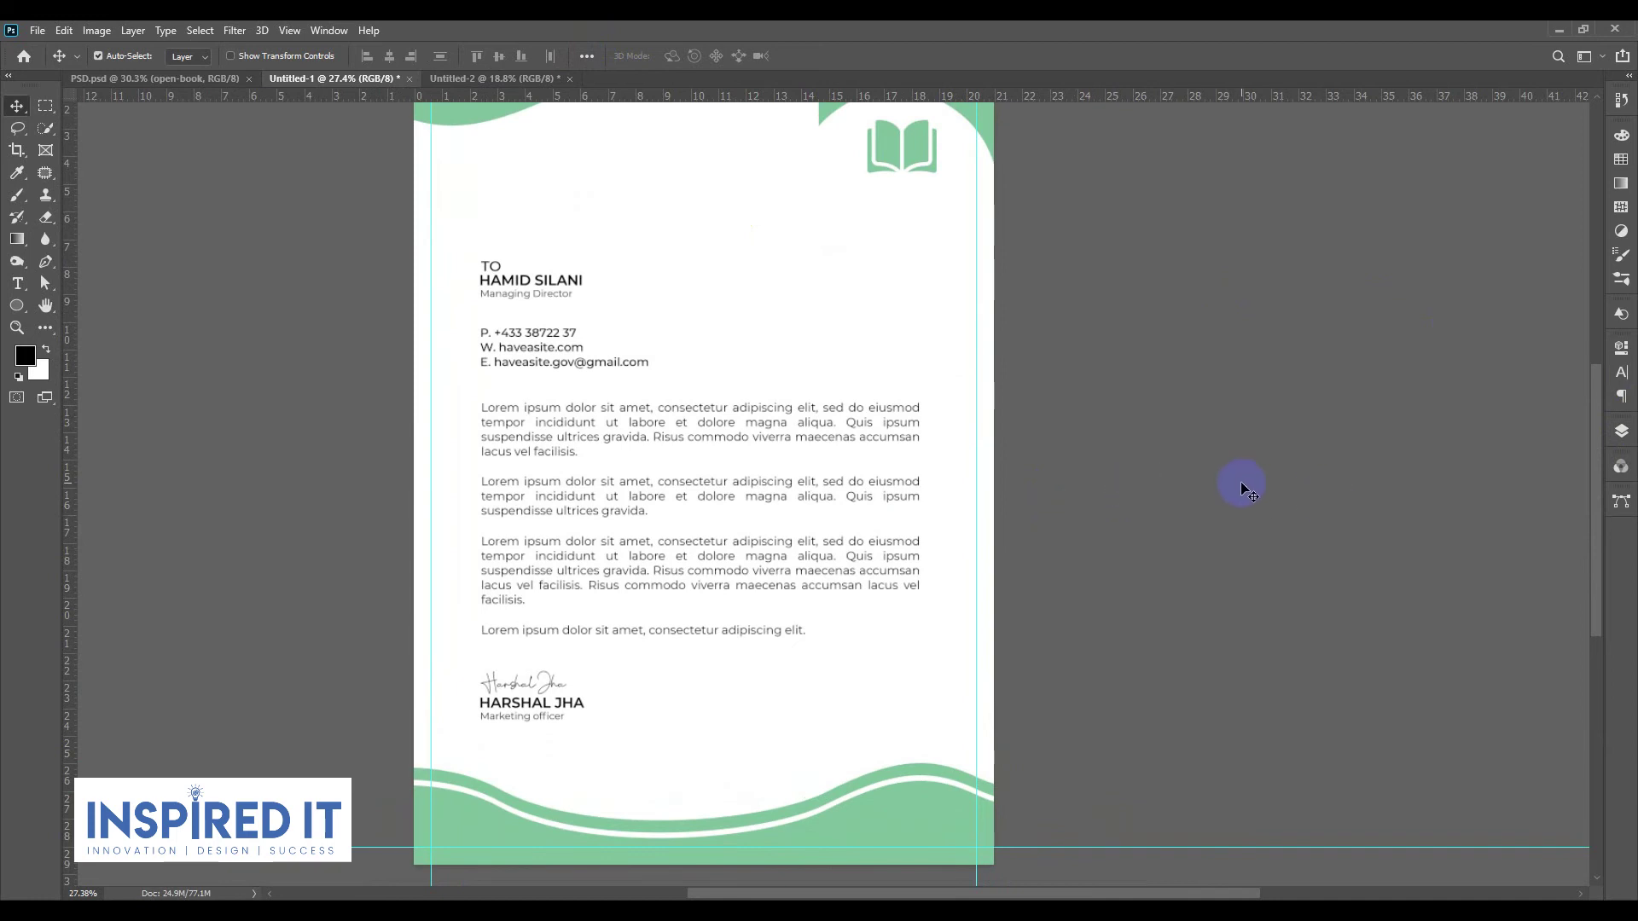
pyautogui.keyDown('alt'); pyautogui.scroll(-2, 516, 427); pyautogui.keyUp('alt')
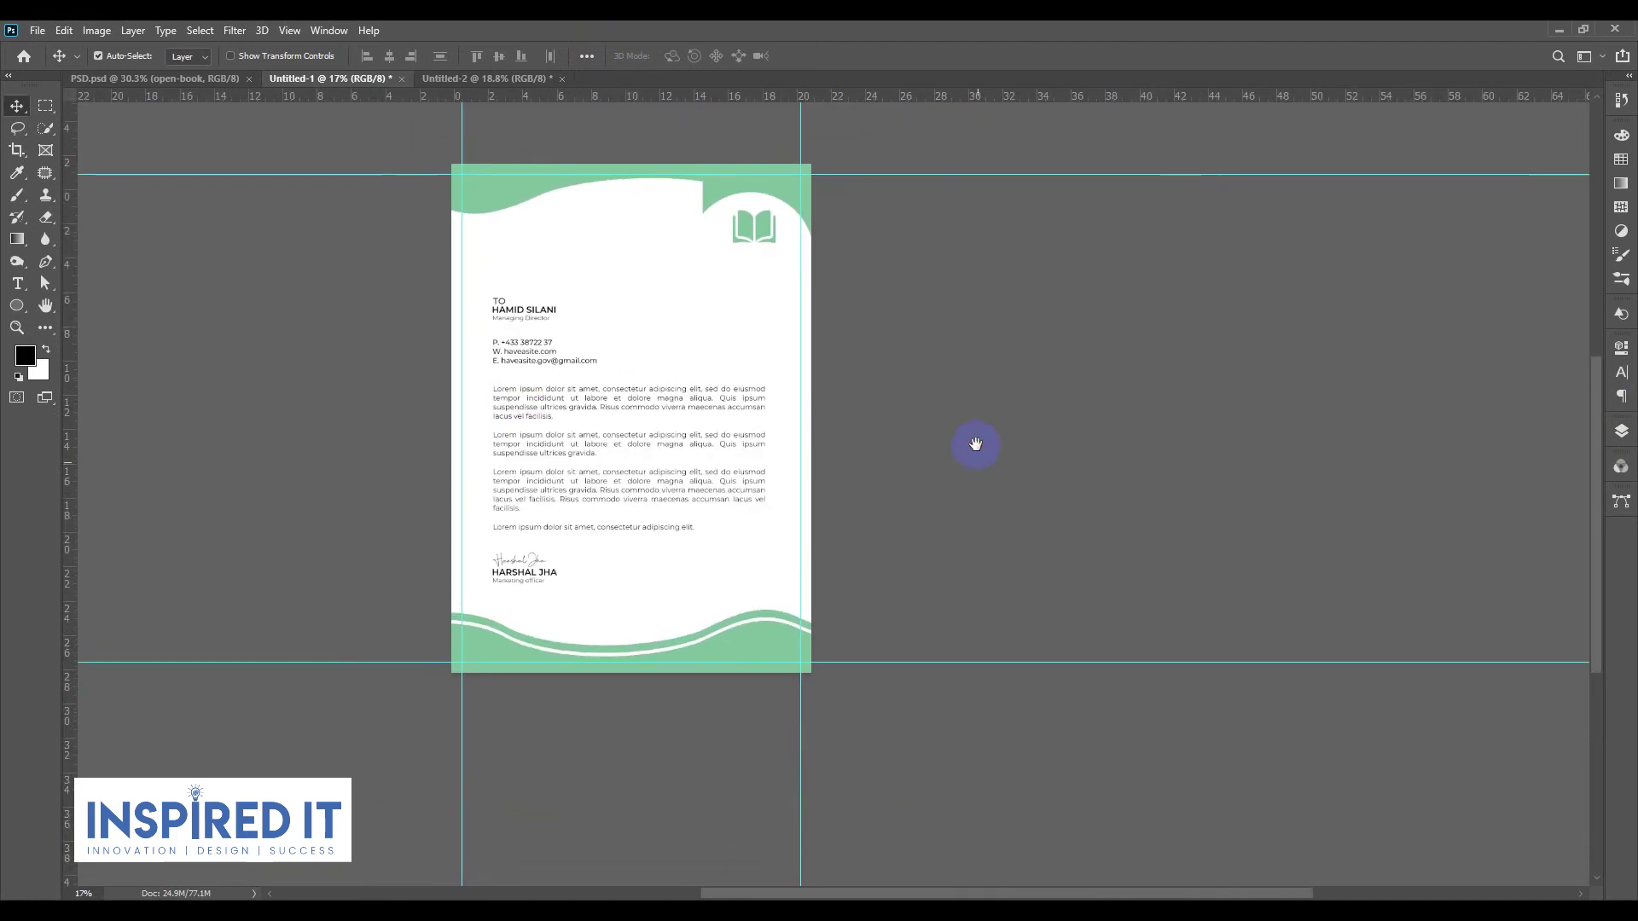
pyautogui.keyDown('alt'); pyautogui.scroll(2, 574, 461); pyautogui.keyUp('alt')
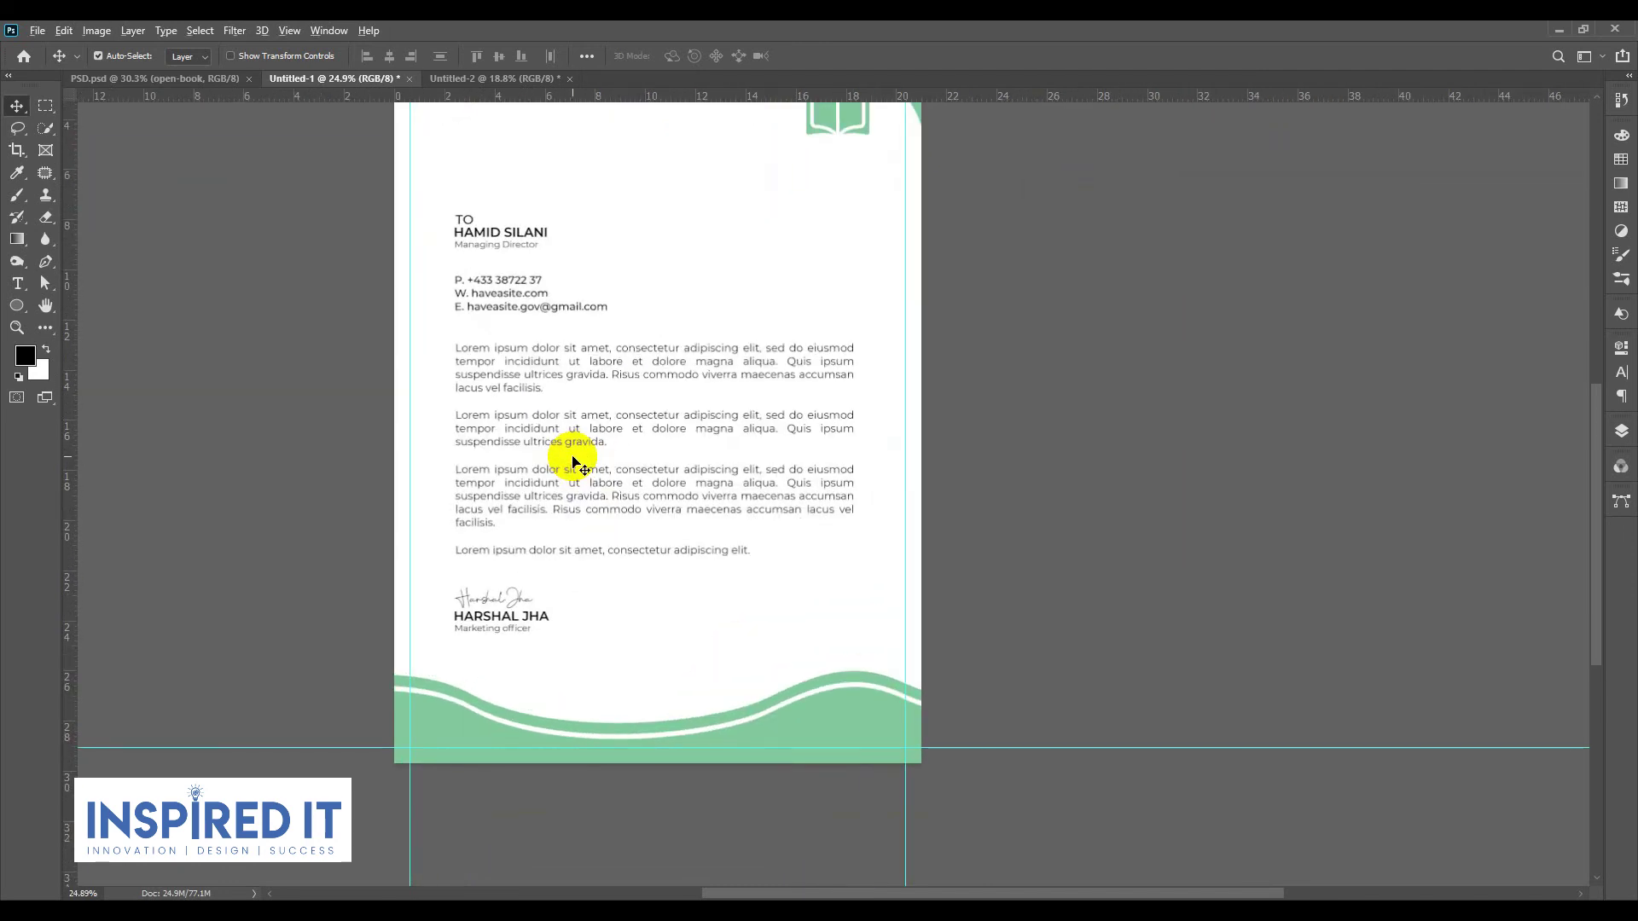
pyautogui.keyDown('alt'); pyautogui.scroll(-1, 1012, 564); pyautogui.keyUp('alt')
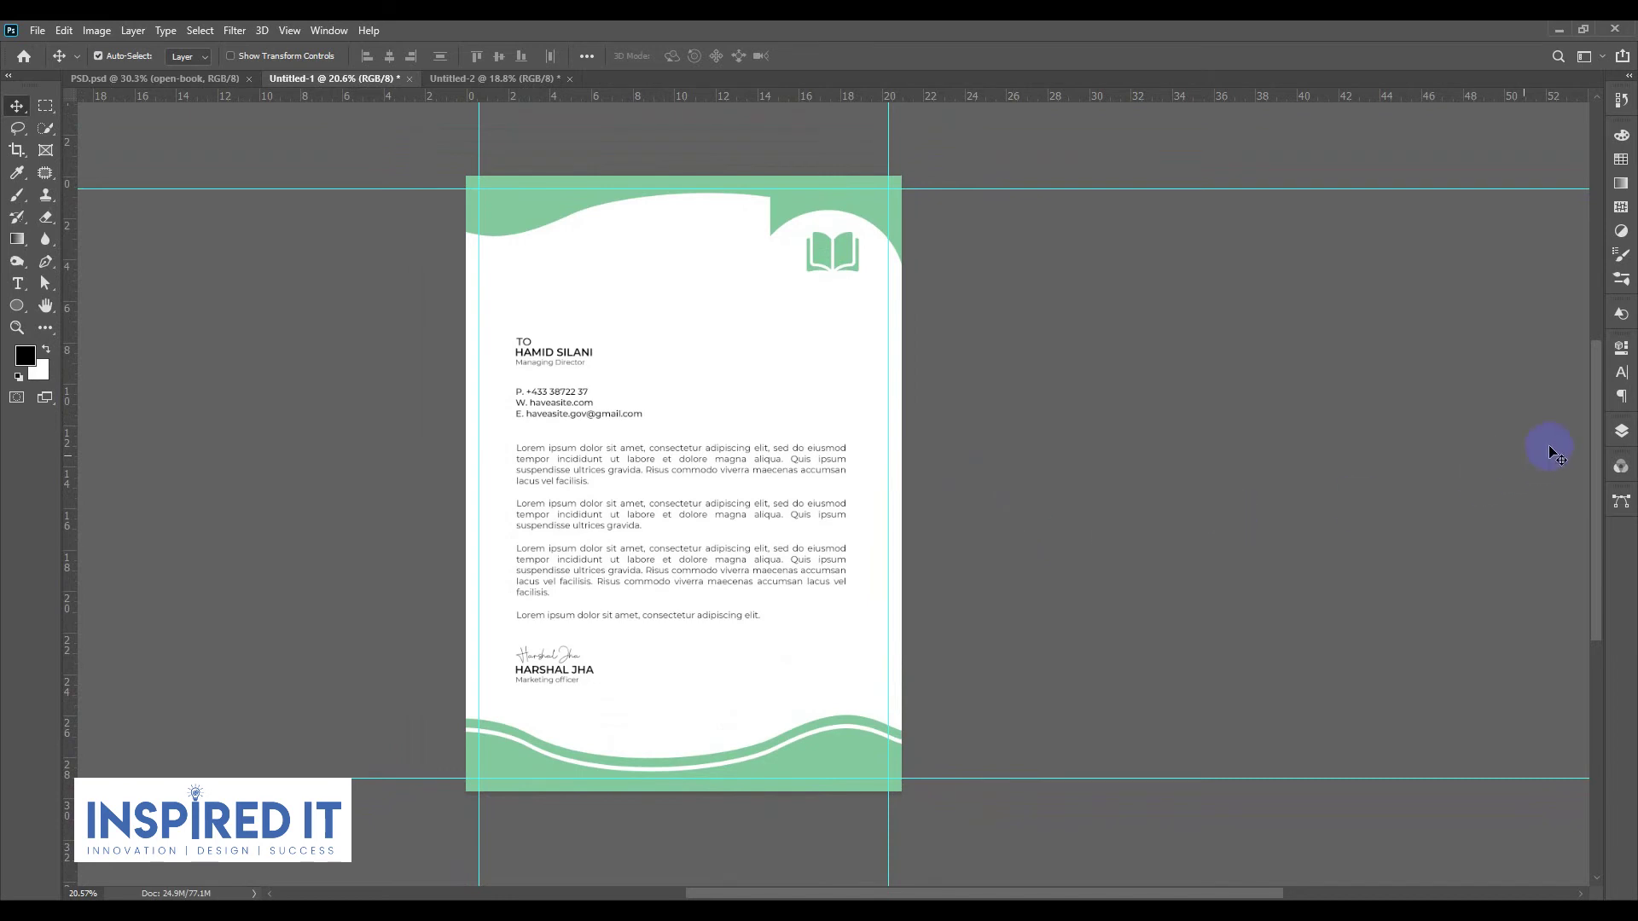
pyautogui.click(1627, 436)
pyautogui.click(1482, 515)
pyautogui.keyDown('shift'); pyautogui.click(1491, 569); pyautogui.keyUp('shift')
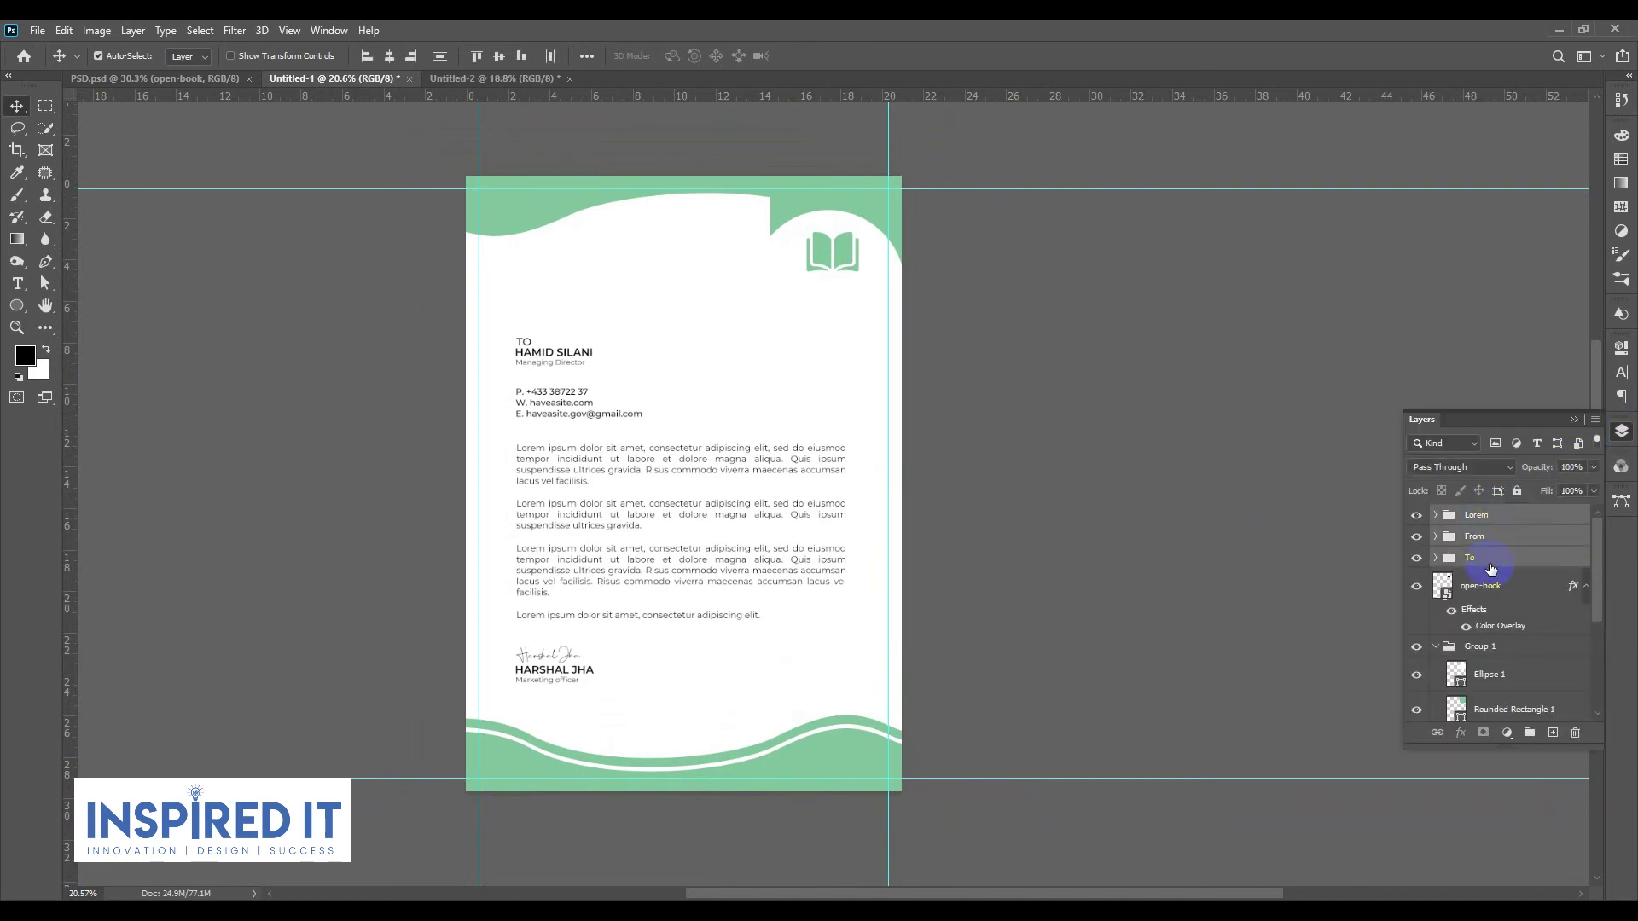
pyautogui.hotkey('ctrl', 'g')
# Step: Centre the combined text group horizontally and vertically against the Background
pyautogui.scroll(-4, 1501, 666)
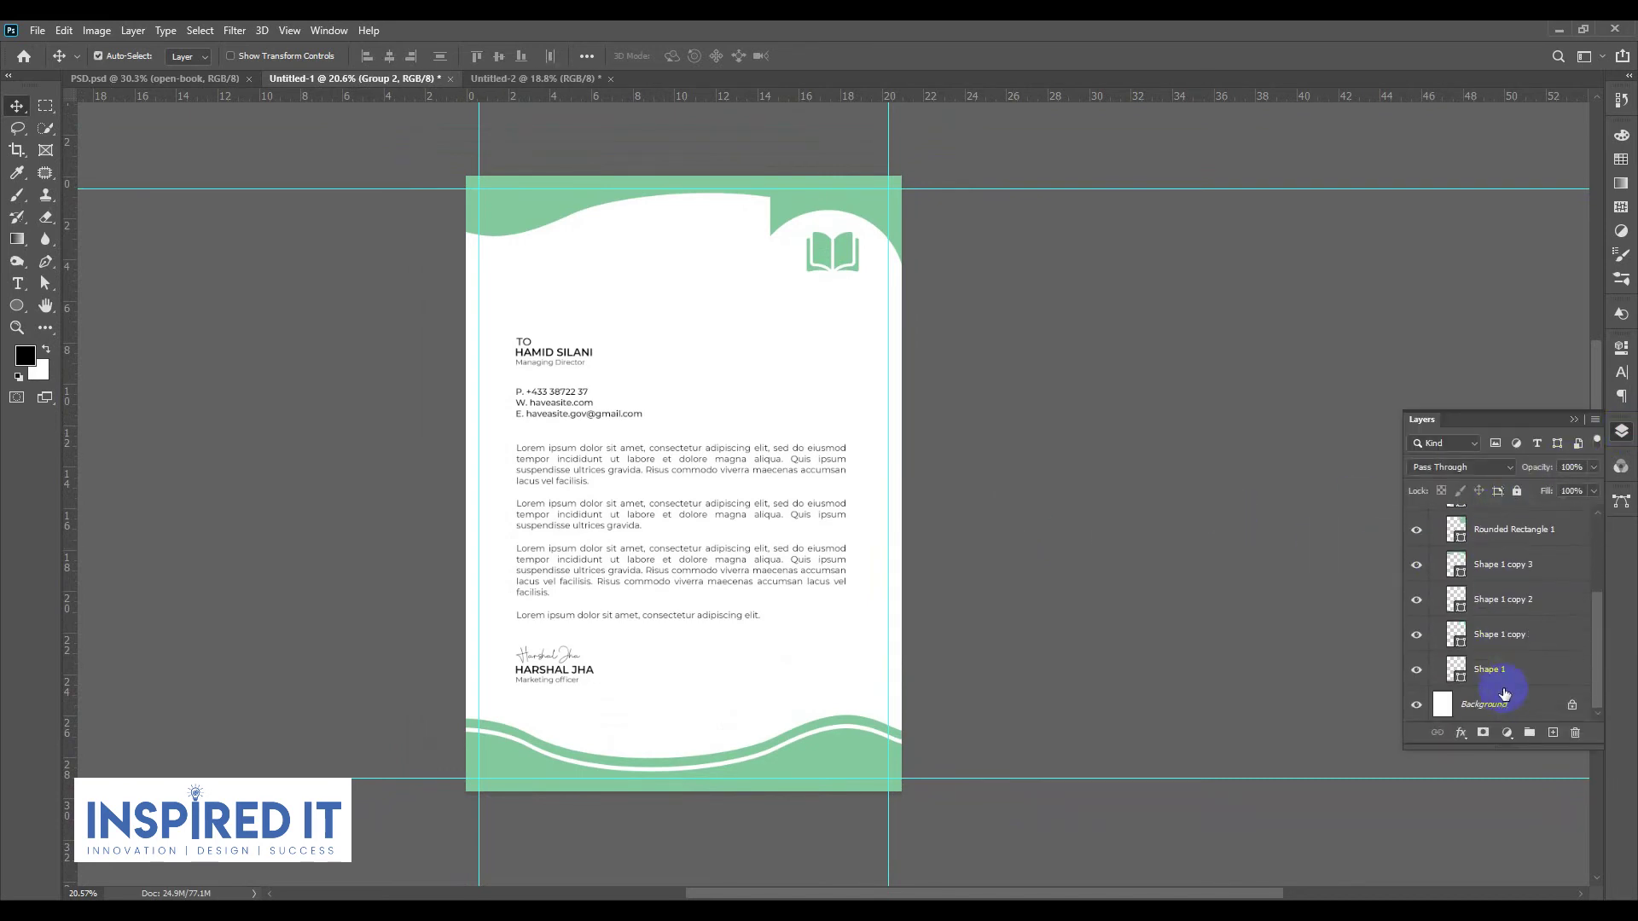
pyautogui.keyDown('ctrl'); pyautogui.click(1504, 704); pyautogui.keyUp('ctrl')
pyautogui.click(396, 56)
pyautogui.click(499, 56)
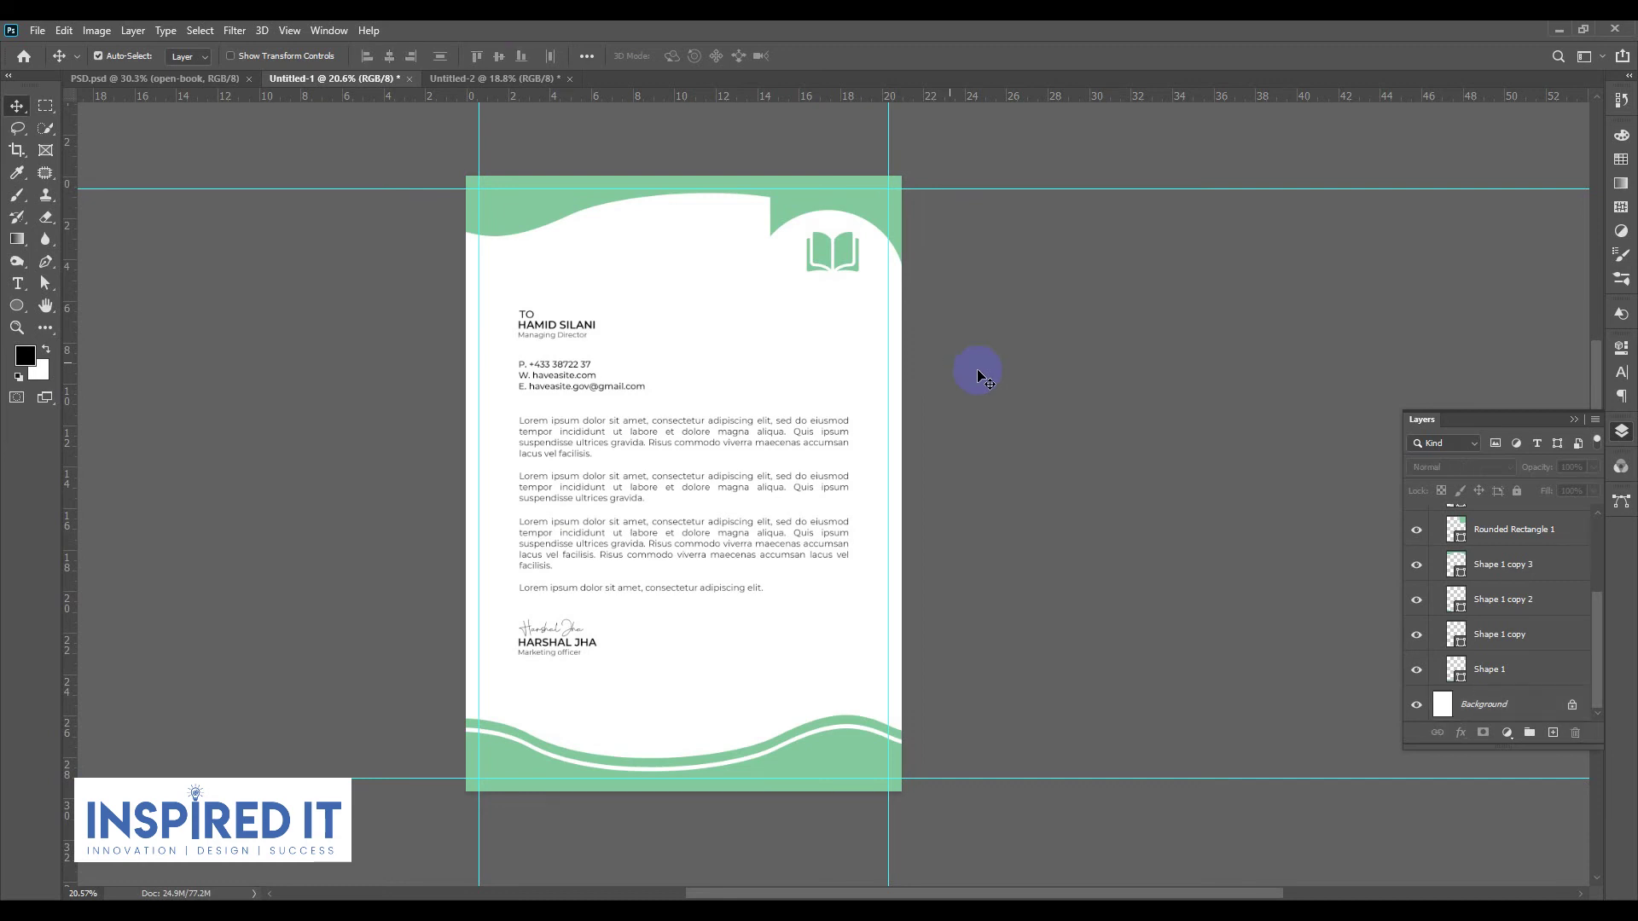
pyautogui.click(1621, 431)
pyautogui.scroll(-2, 563, 413)
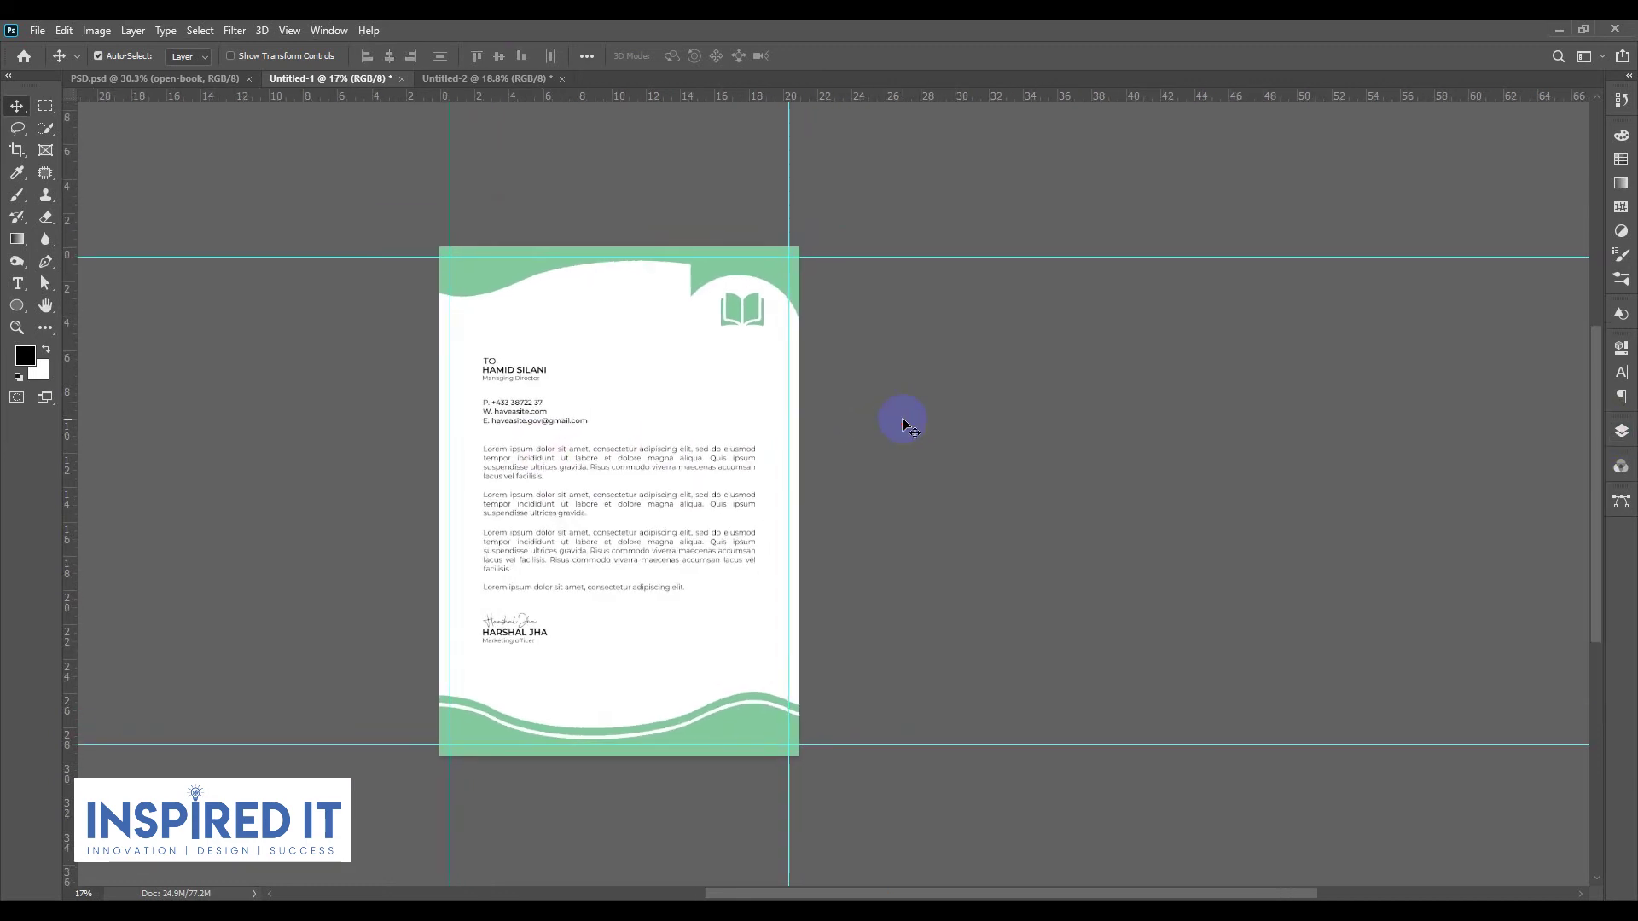
pyautogui.scroll(3, 888, 423)
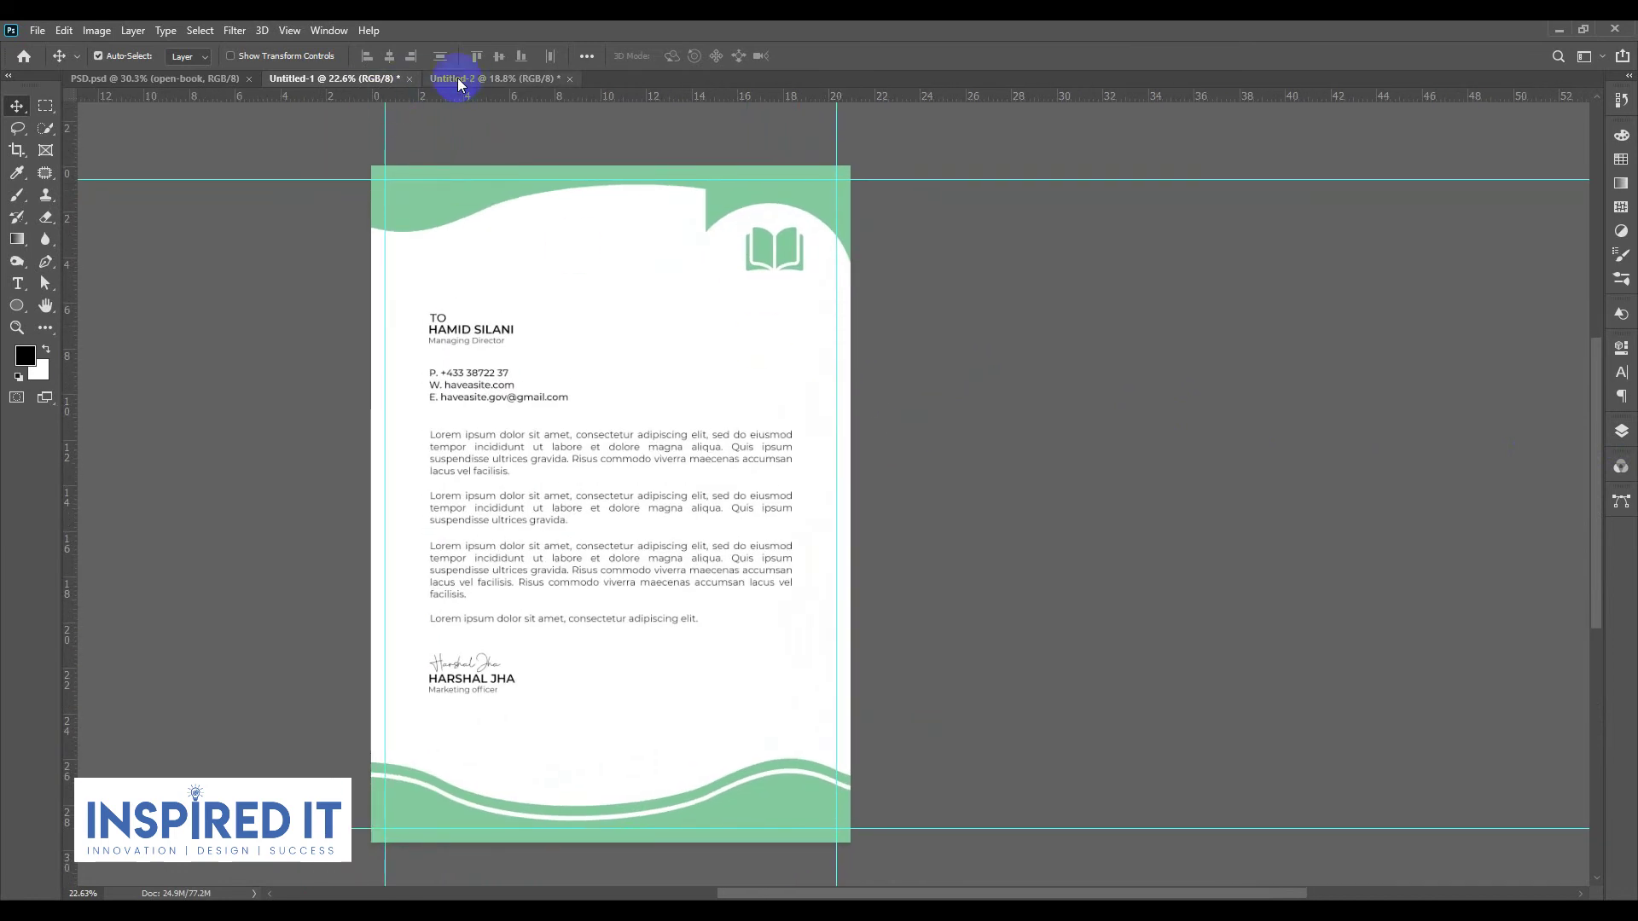
# Step: Drag the ADD contact group from PSD.psd onto the letterhead above the wave footer
pyautogui.click(128, 79)
pyautogui.scroll(-2, 810, 507)
pyautogui.click(1175, 544)
pyautogui.click(1615, 437)
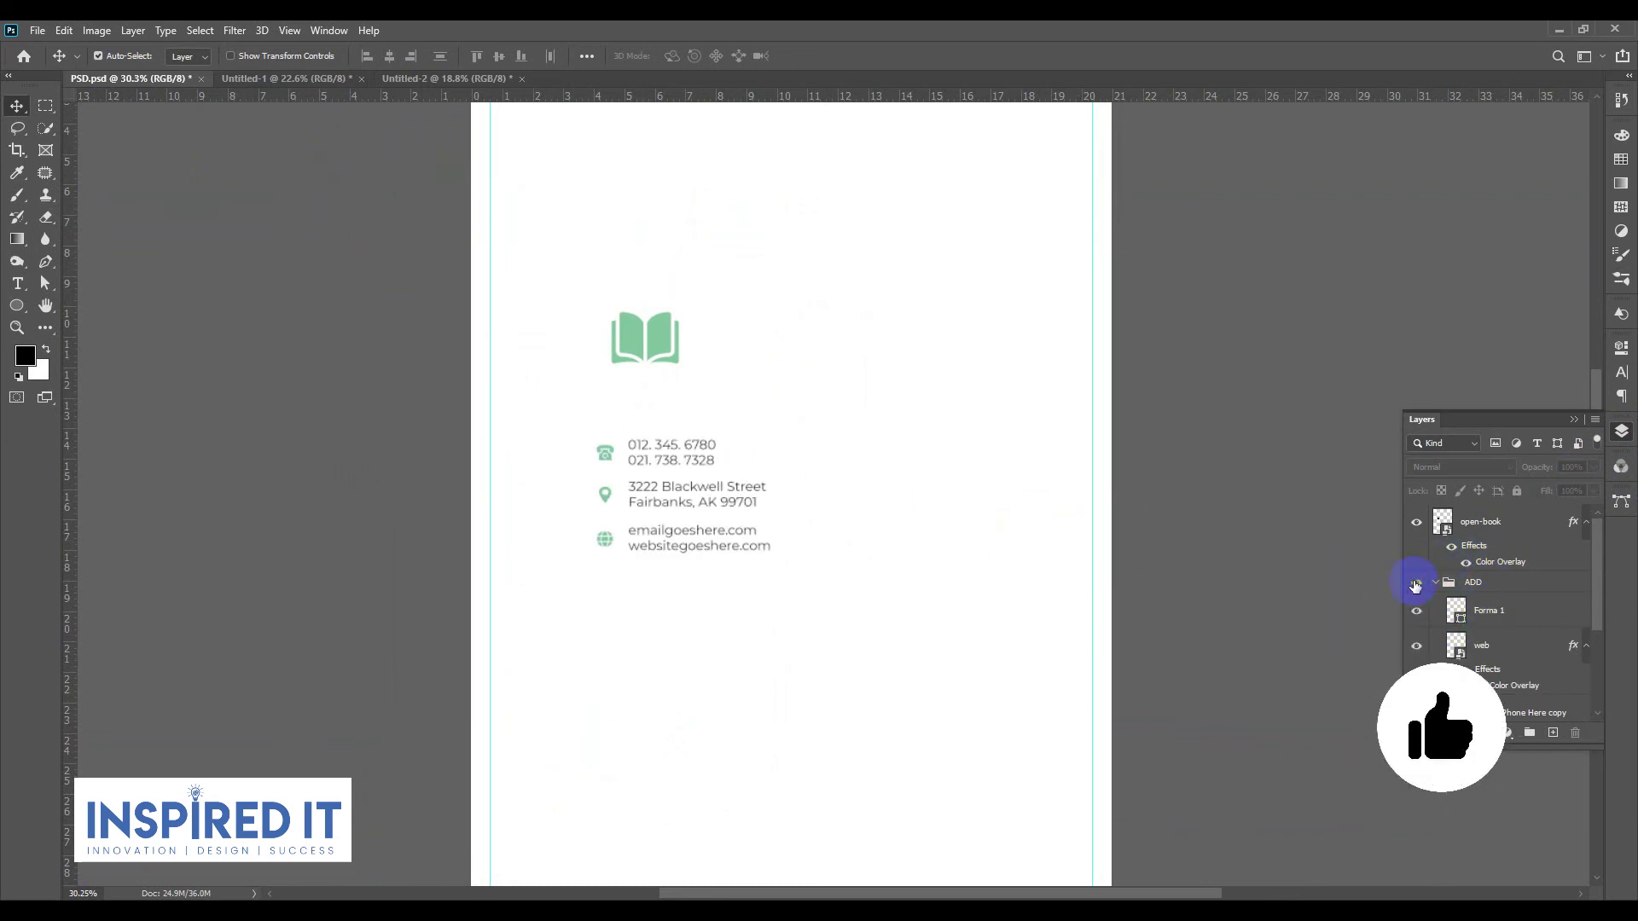
pyautogui.moveTo(1493, 586)
pyautogui.mouseDown()
pyautogui.moveTo(257, 115)
pyautogui.moveTo(625, 762)
pyautogui.mouseUp()
pyautogui.scroll(-3, 972, 550)
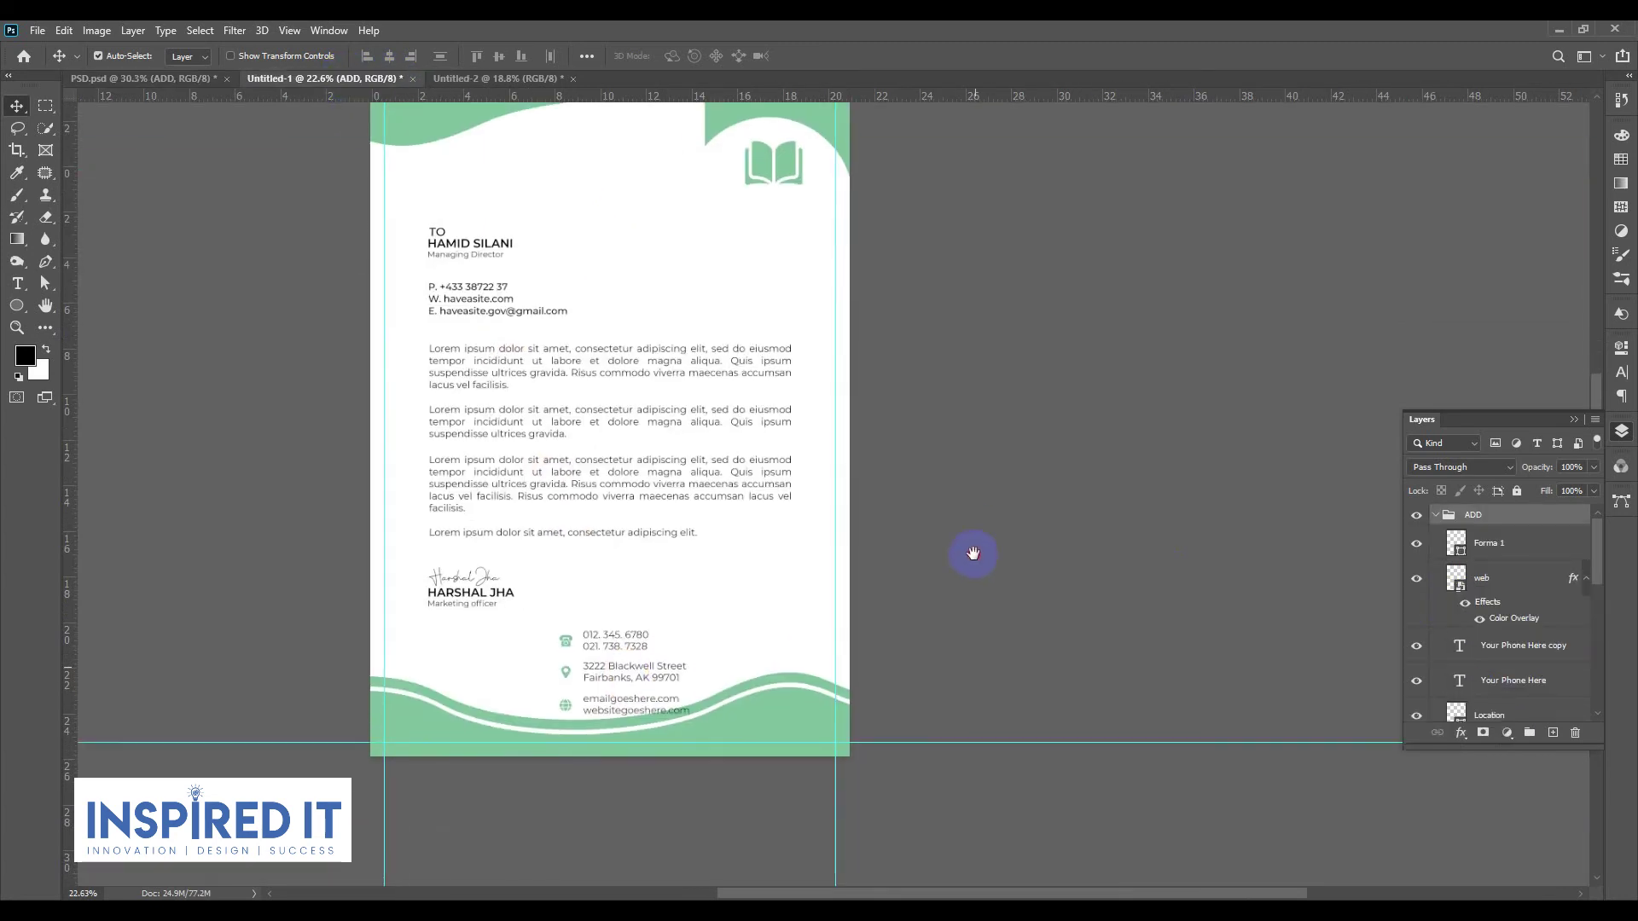
pyautogui.click(1622, 431)
pyautogui.scroll(3, 560, 597)
pyautogui.scroll(1, 651, 551)
pyautogui.scroll(-3, 477, 469)
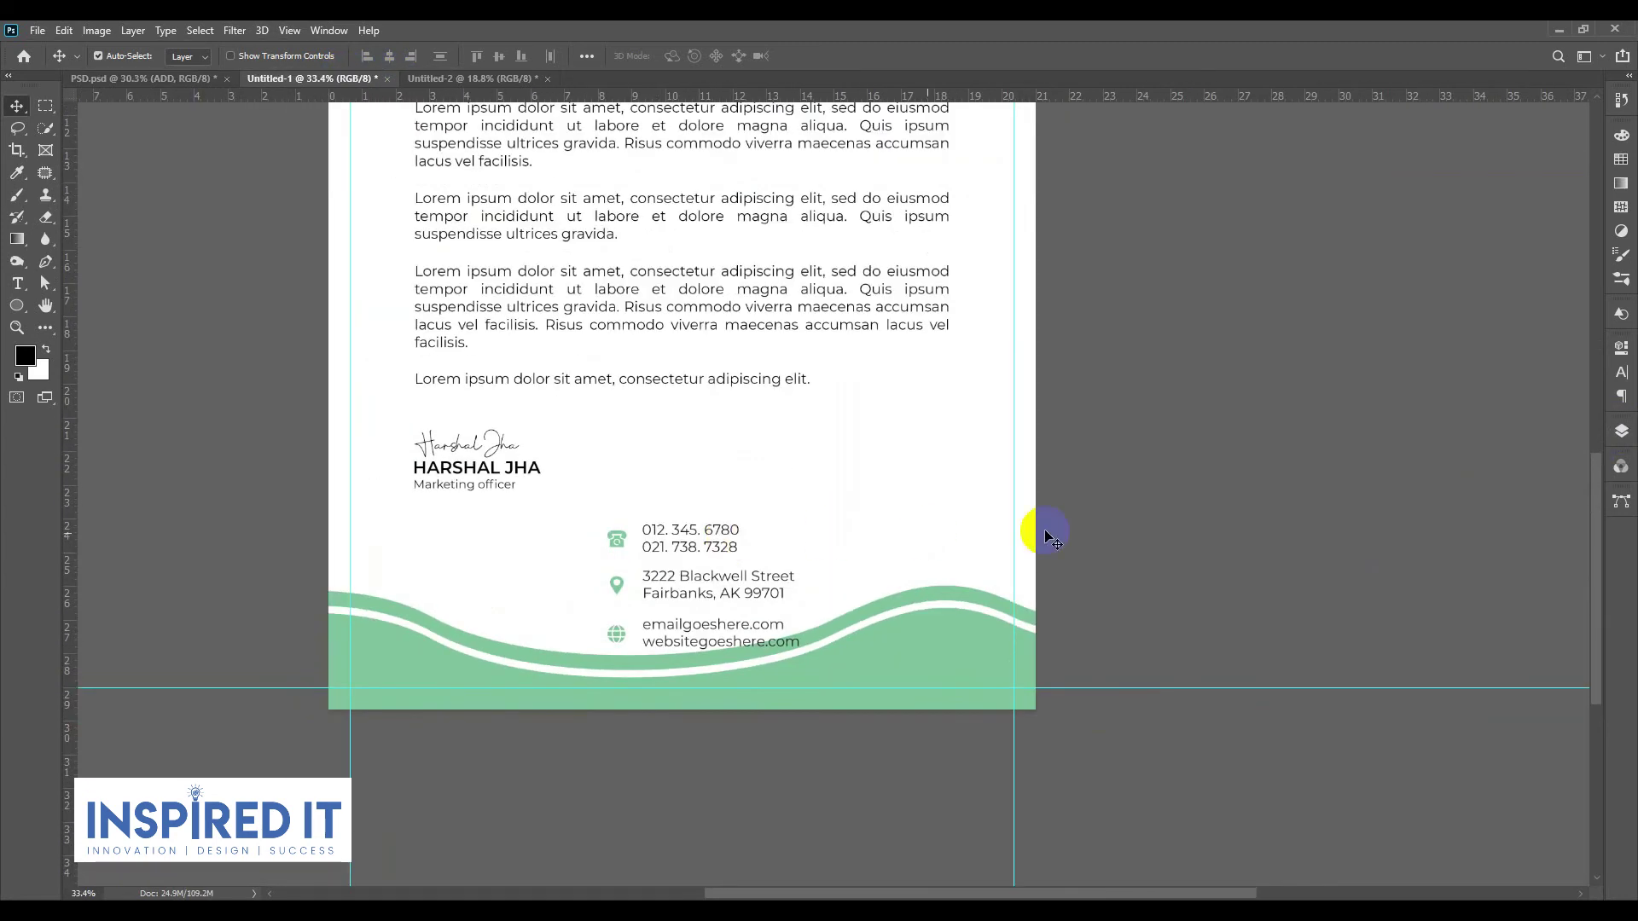
# Step: Inside the ADD group, group the phone icon with its numbers
pyautogui.click(1628, 437)
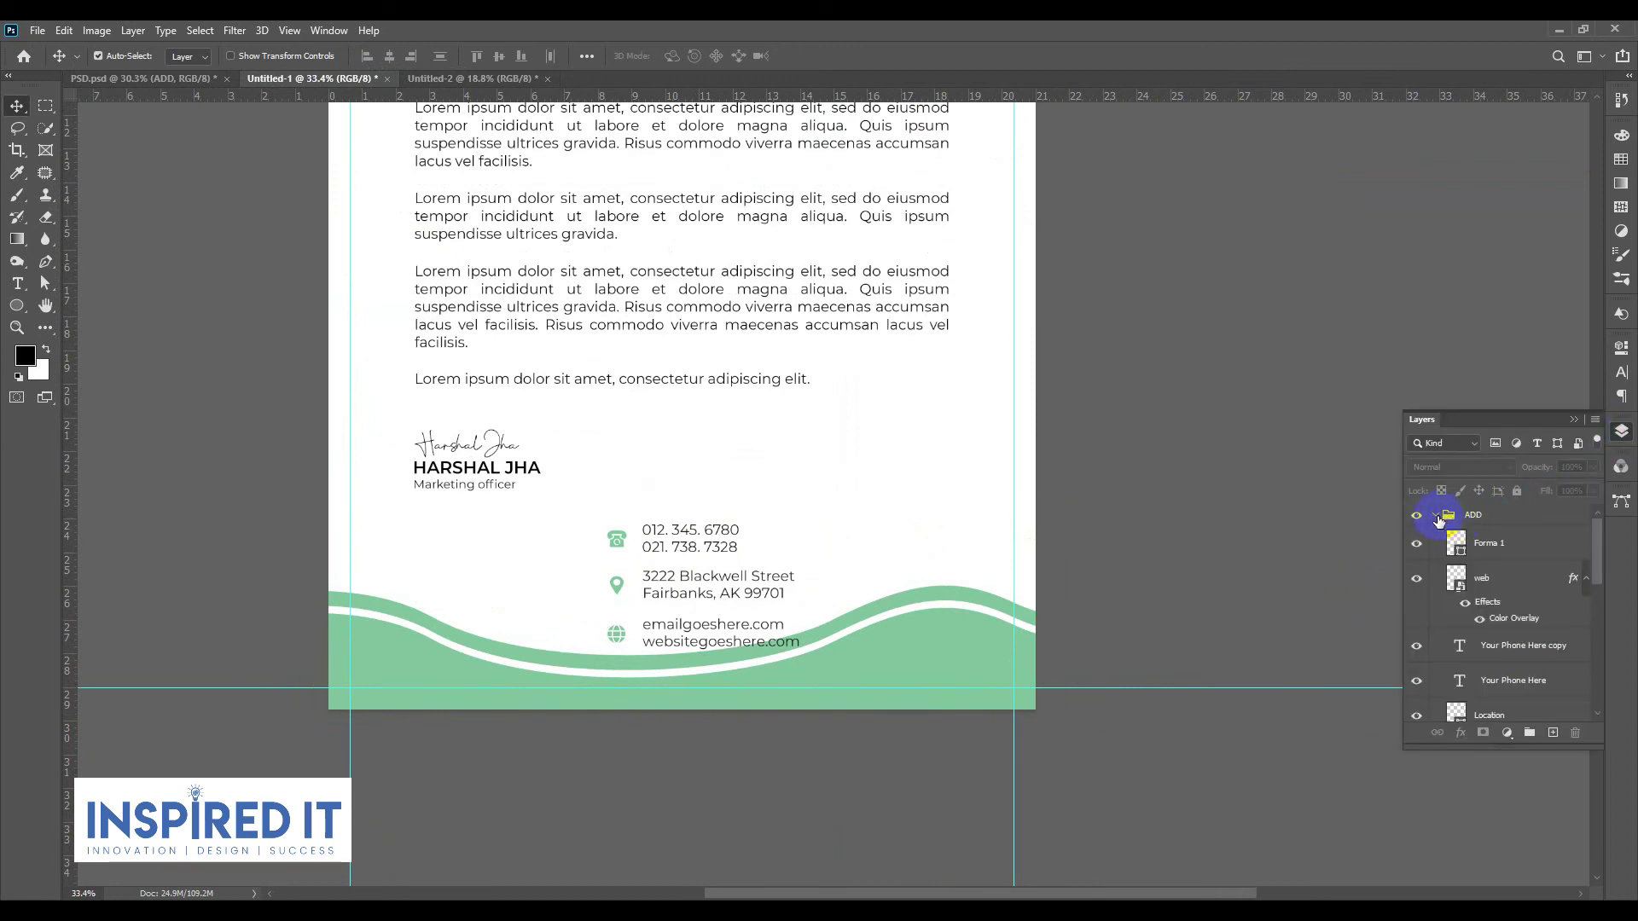
pyautogui.click(1437, 516)
pyautogui.scroll(1, 731, 574)
pyautogui.scroll(-1, 730, 577)
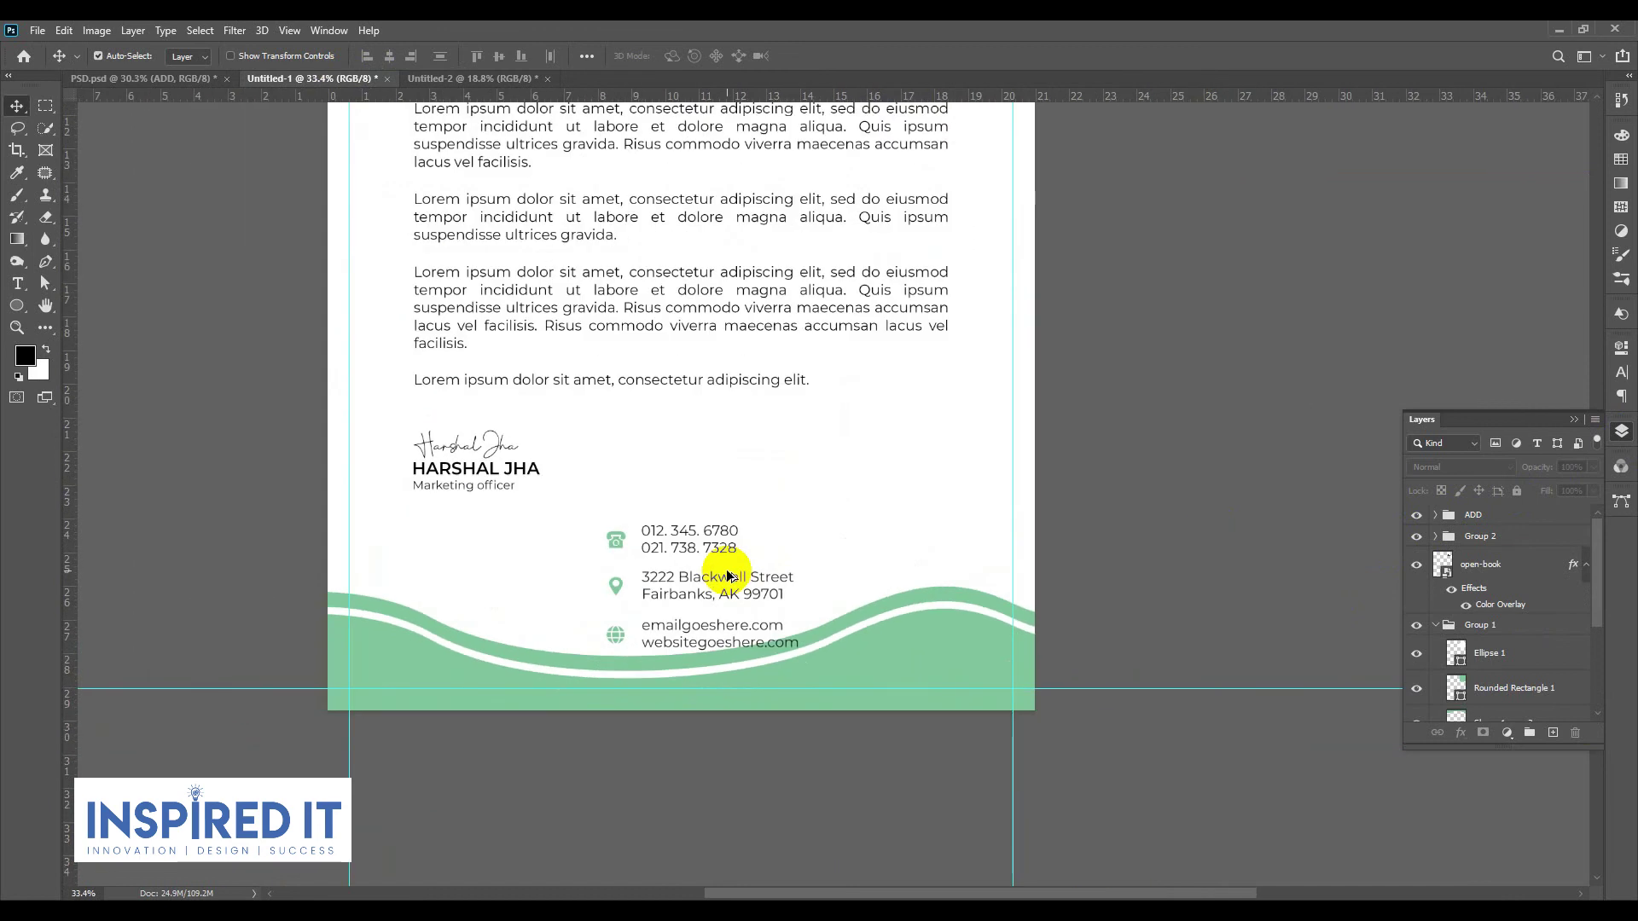
pyautogui.click(1434, 516)
pyautogui.click(1486, 551)
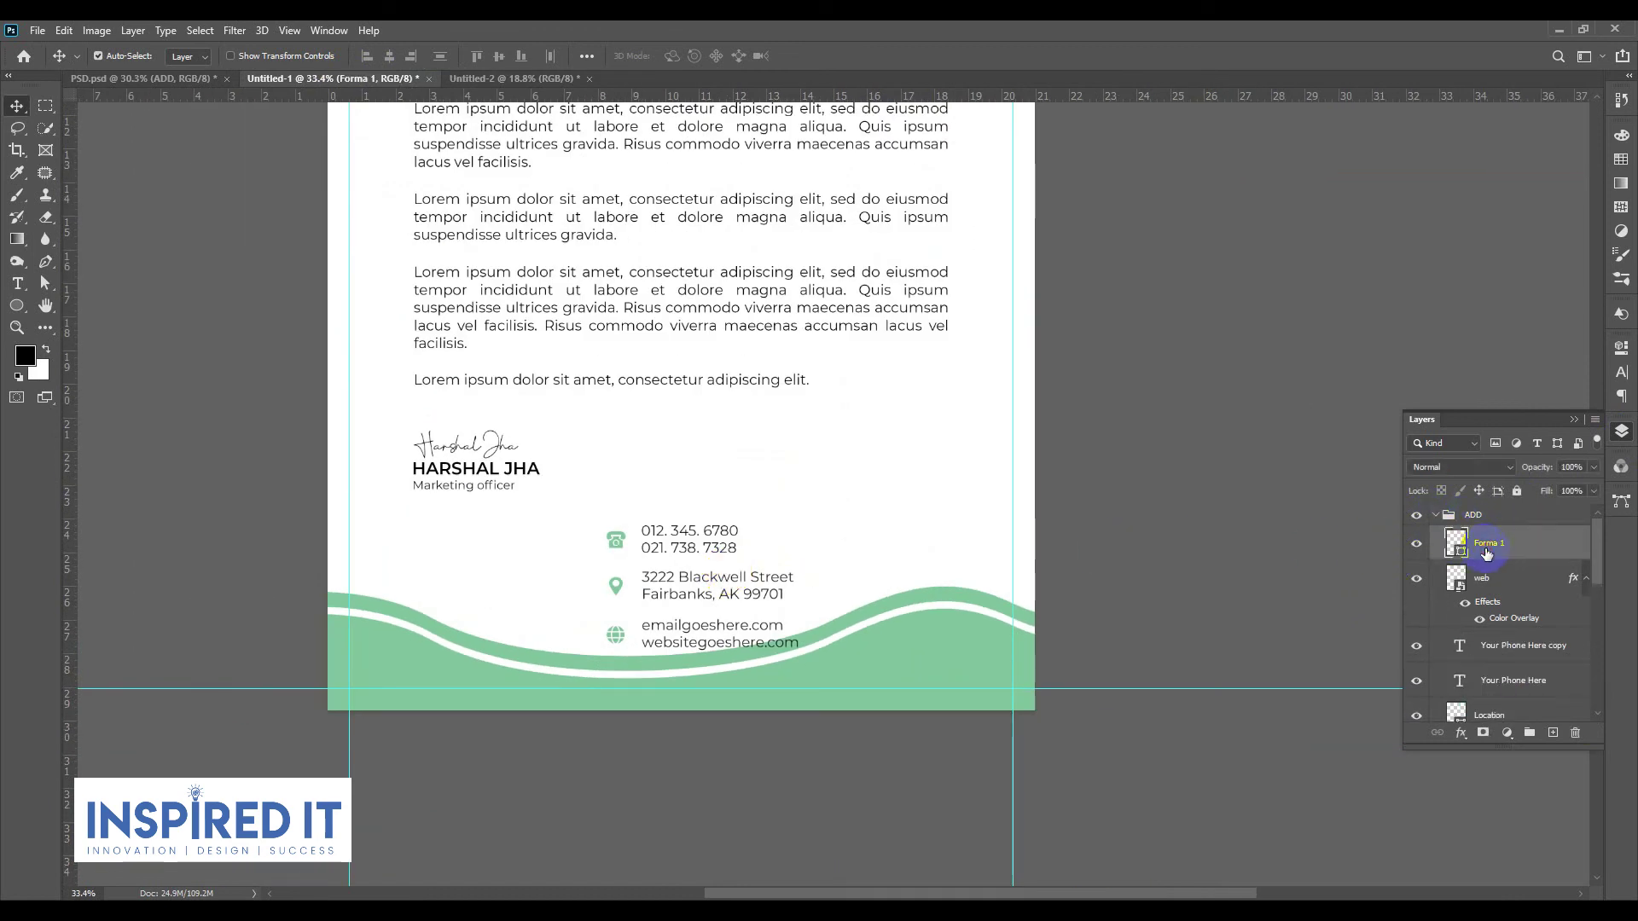
pyautogui.scroll(2, 604, 533)
pyautogui.scroll(-1, 606, 531)
pyautogui.scroll(-1, 648, 514)
pyautogui.scroll(2, 628, 543)
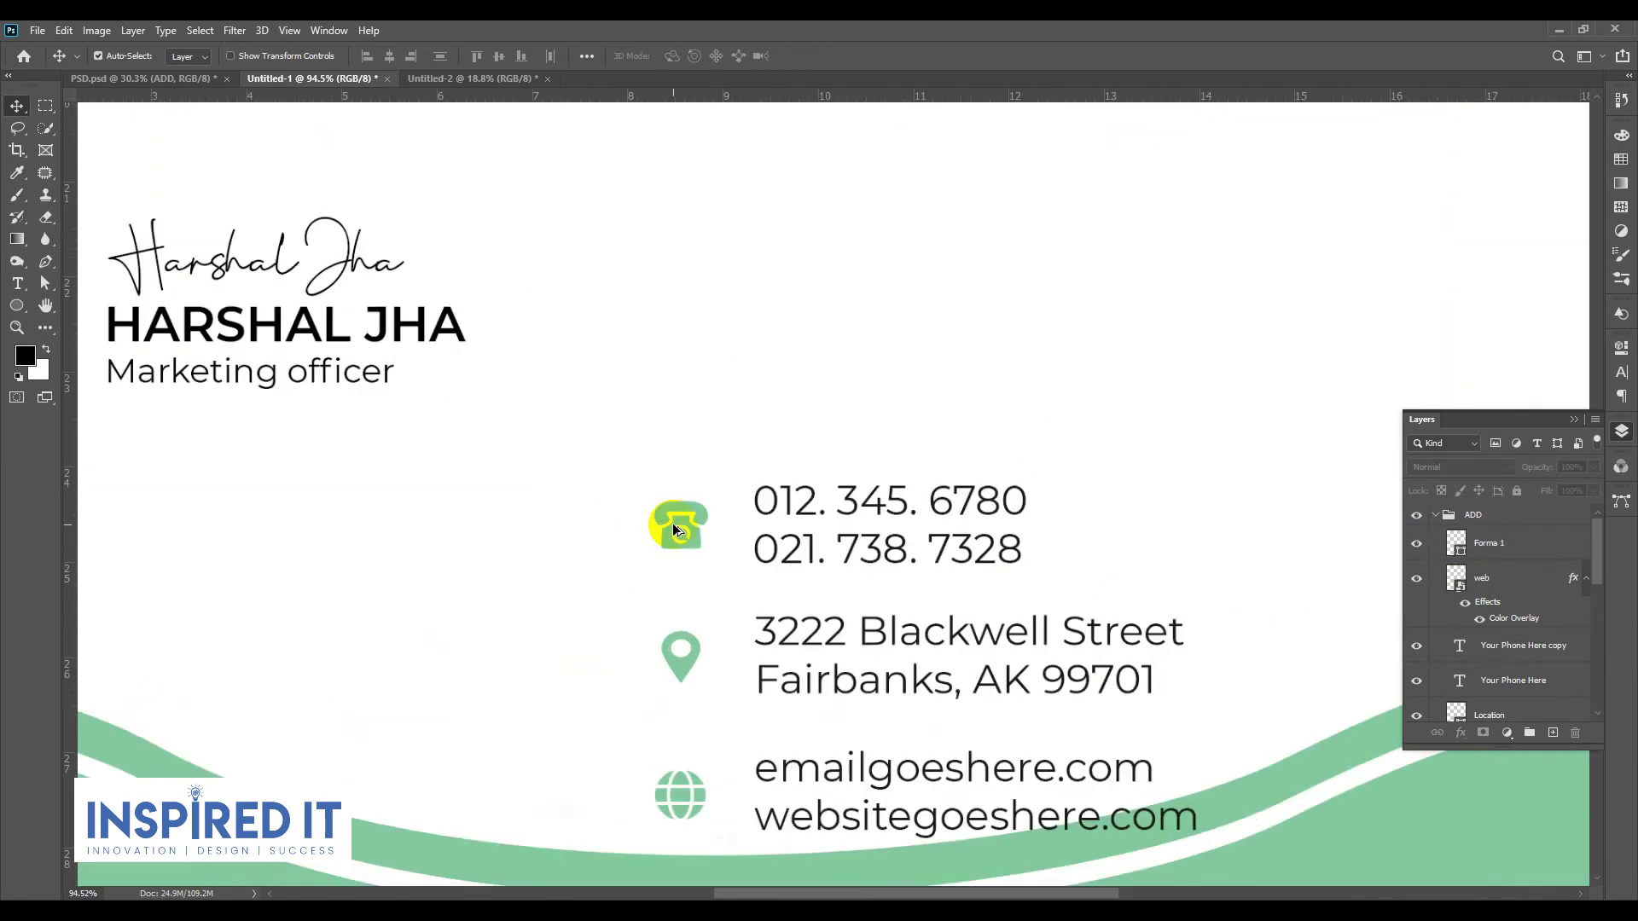
pyautogui.scroll(1, 672, 523)
pyautogui.click(706, 536)
pyautogui.keyDown('shift'); pyautogui.click(811, 498); pyautogui.keyUp('shift')
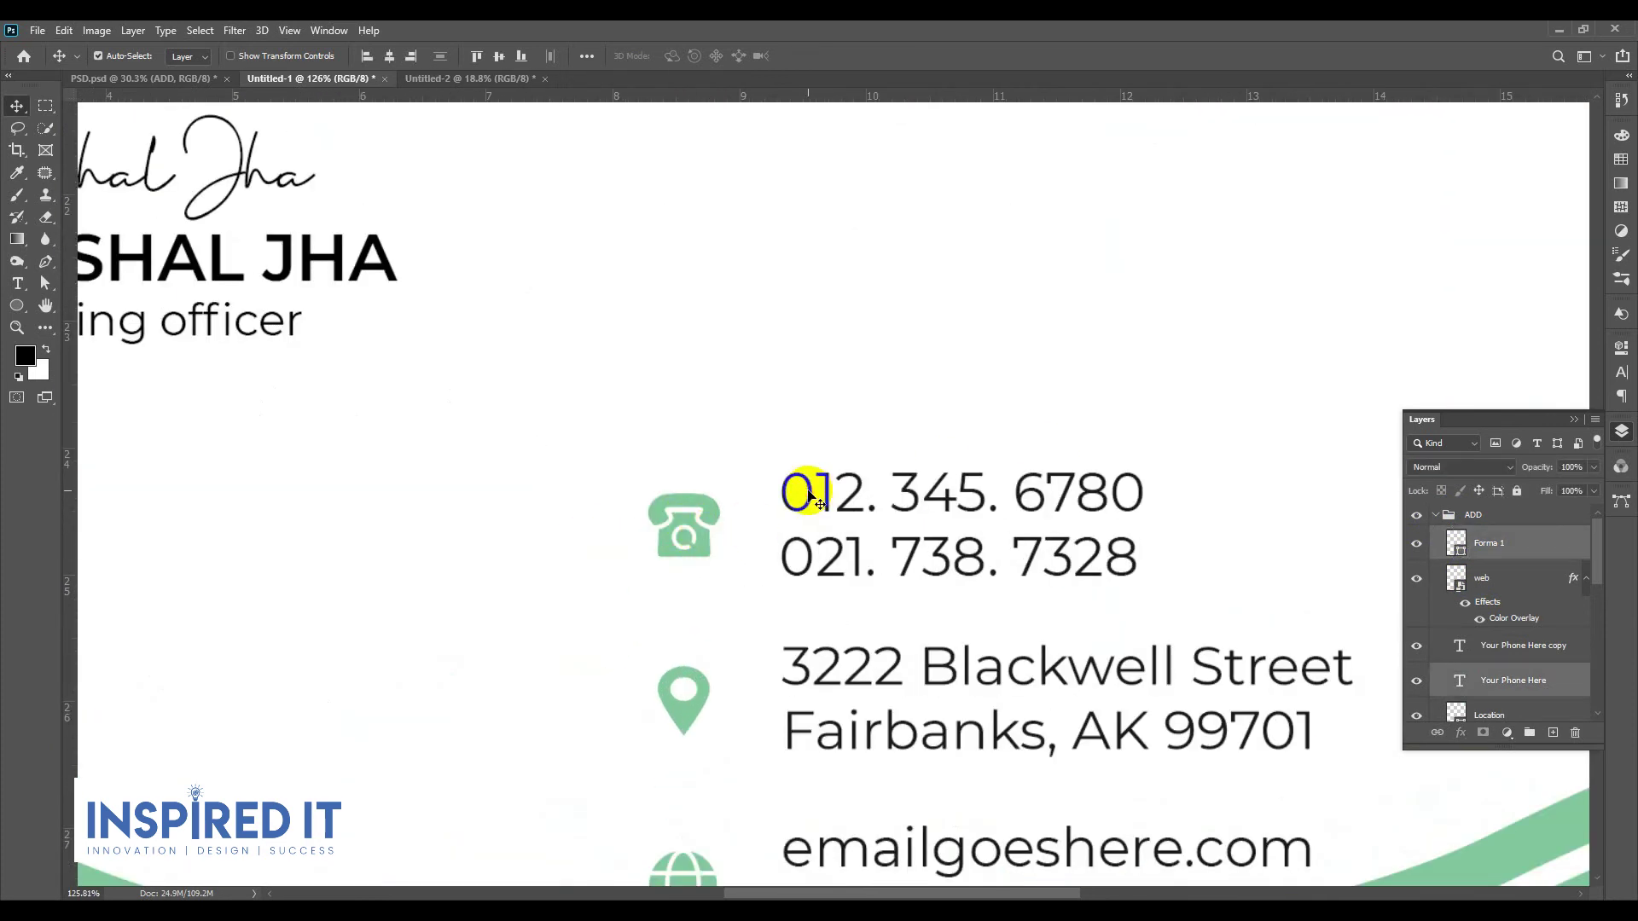
pyautogui.scroll(-2, 810, 497)
pyautogui.hotkey('ctrl', 'g')
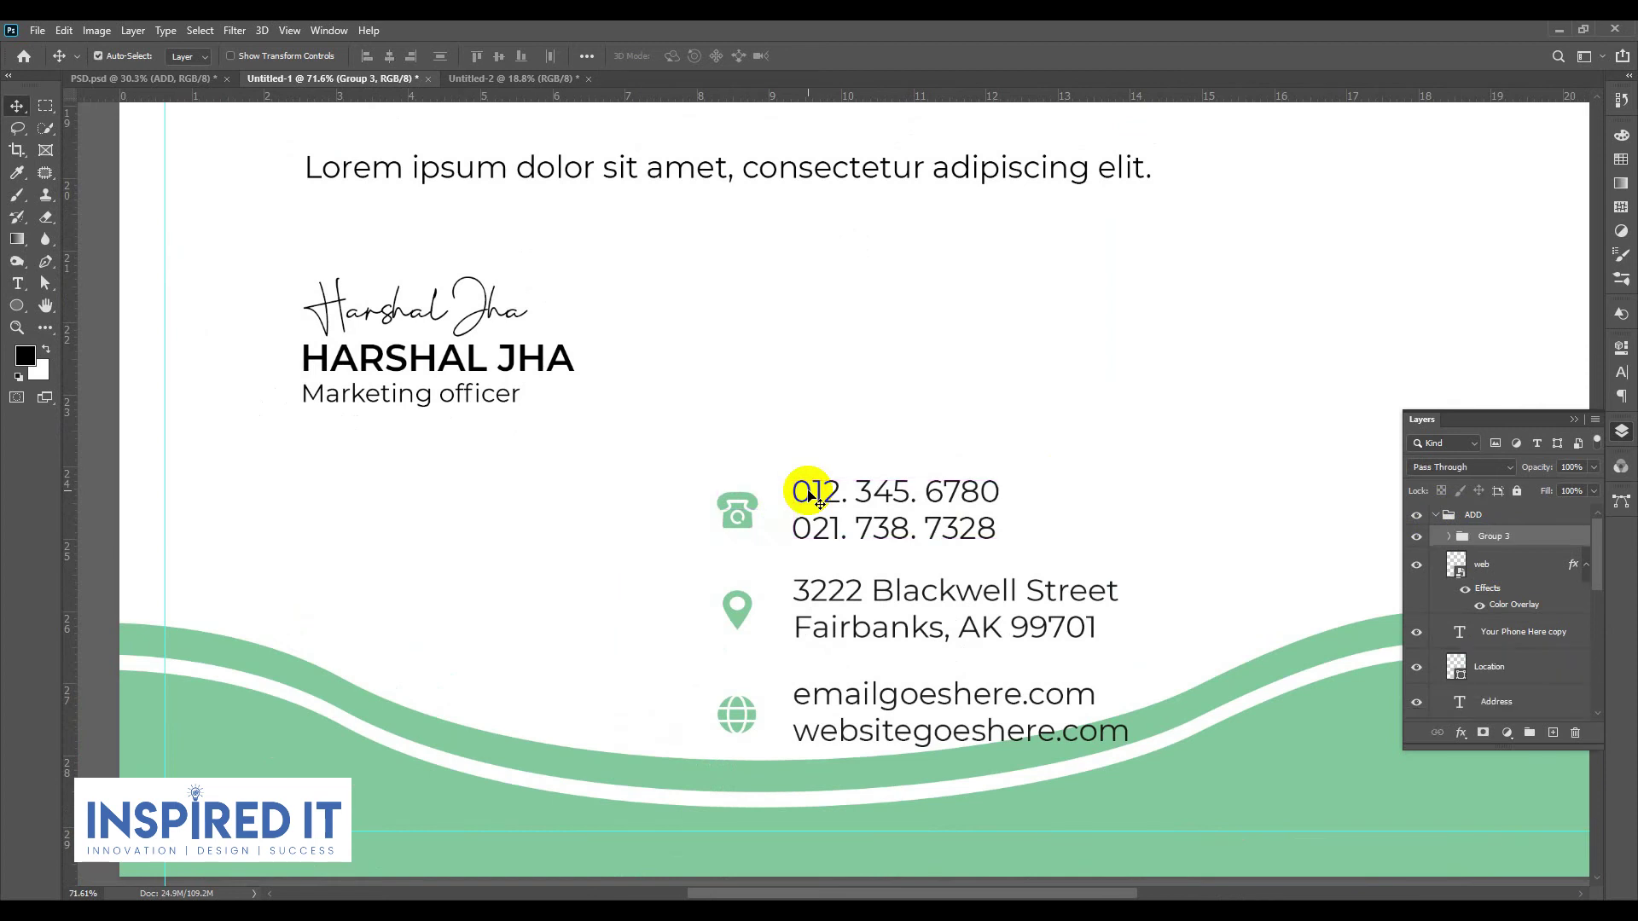
# Step: Group the location icon with the address text
pyautogui.scroll(-2, 947, 523)
pyautogui.scroll(2, 786, 571)
pyautogui.scroll(-1, 742, 587)
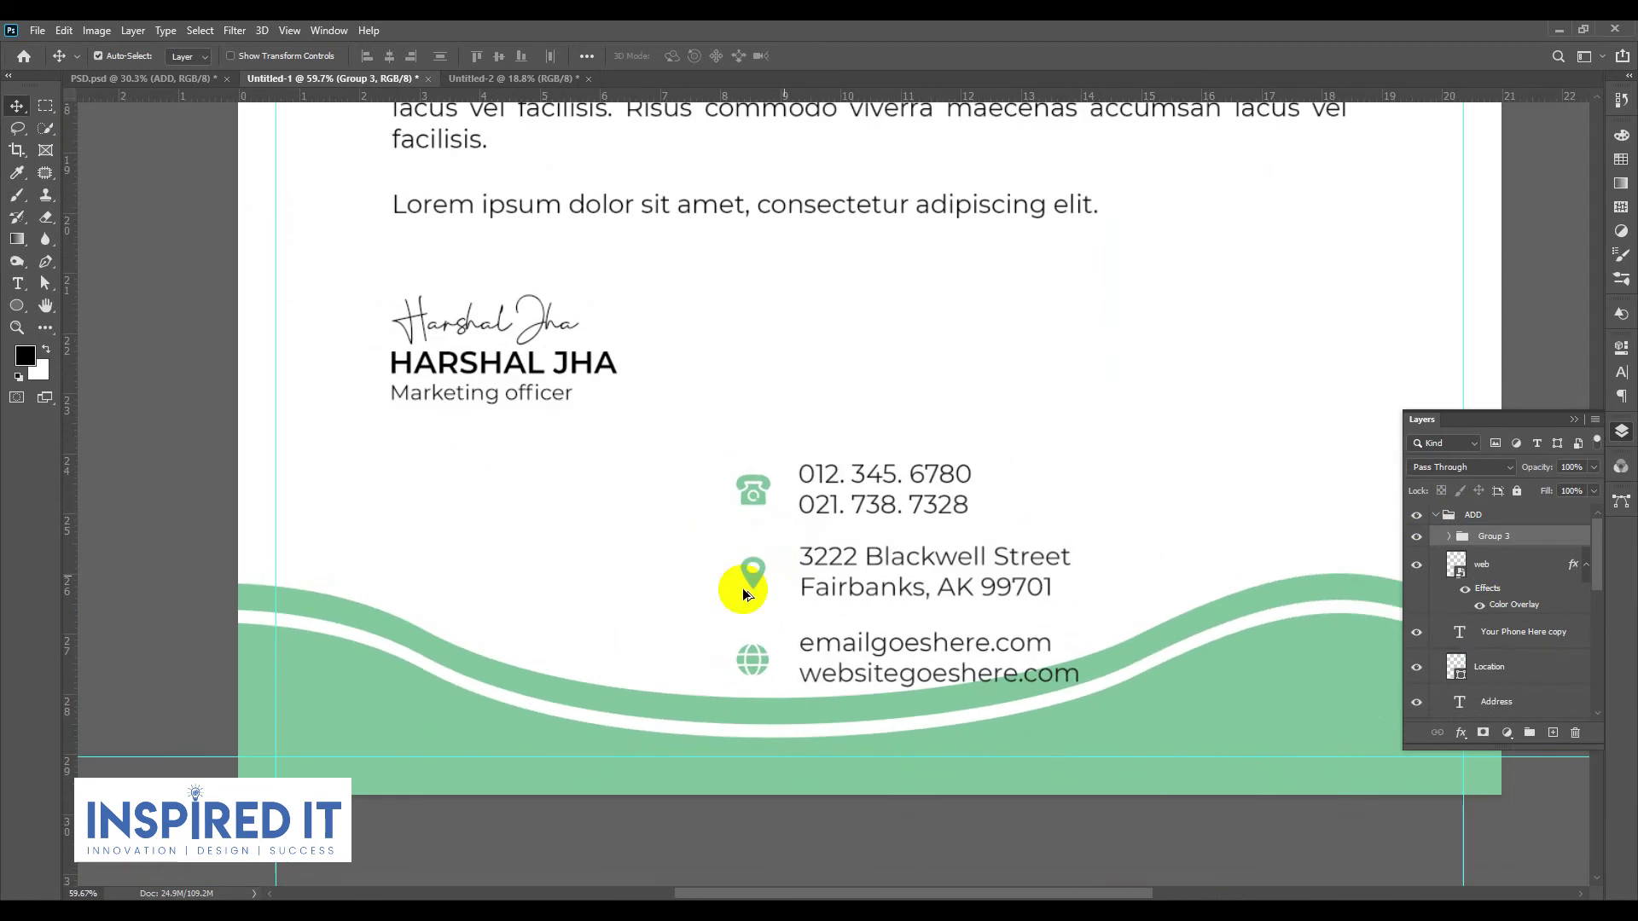
pyautogui.scroll(2, 749, 567)
pyautogui.scroll(1, 756, 566)
pyautogui.click(756, 564)
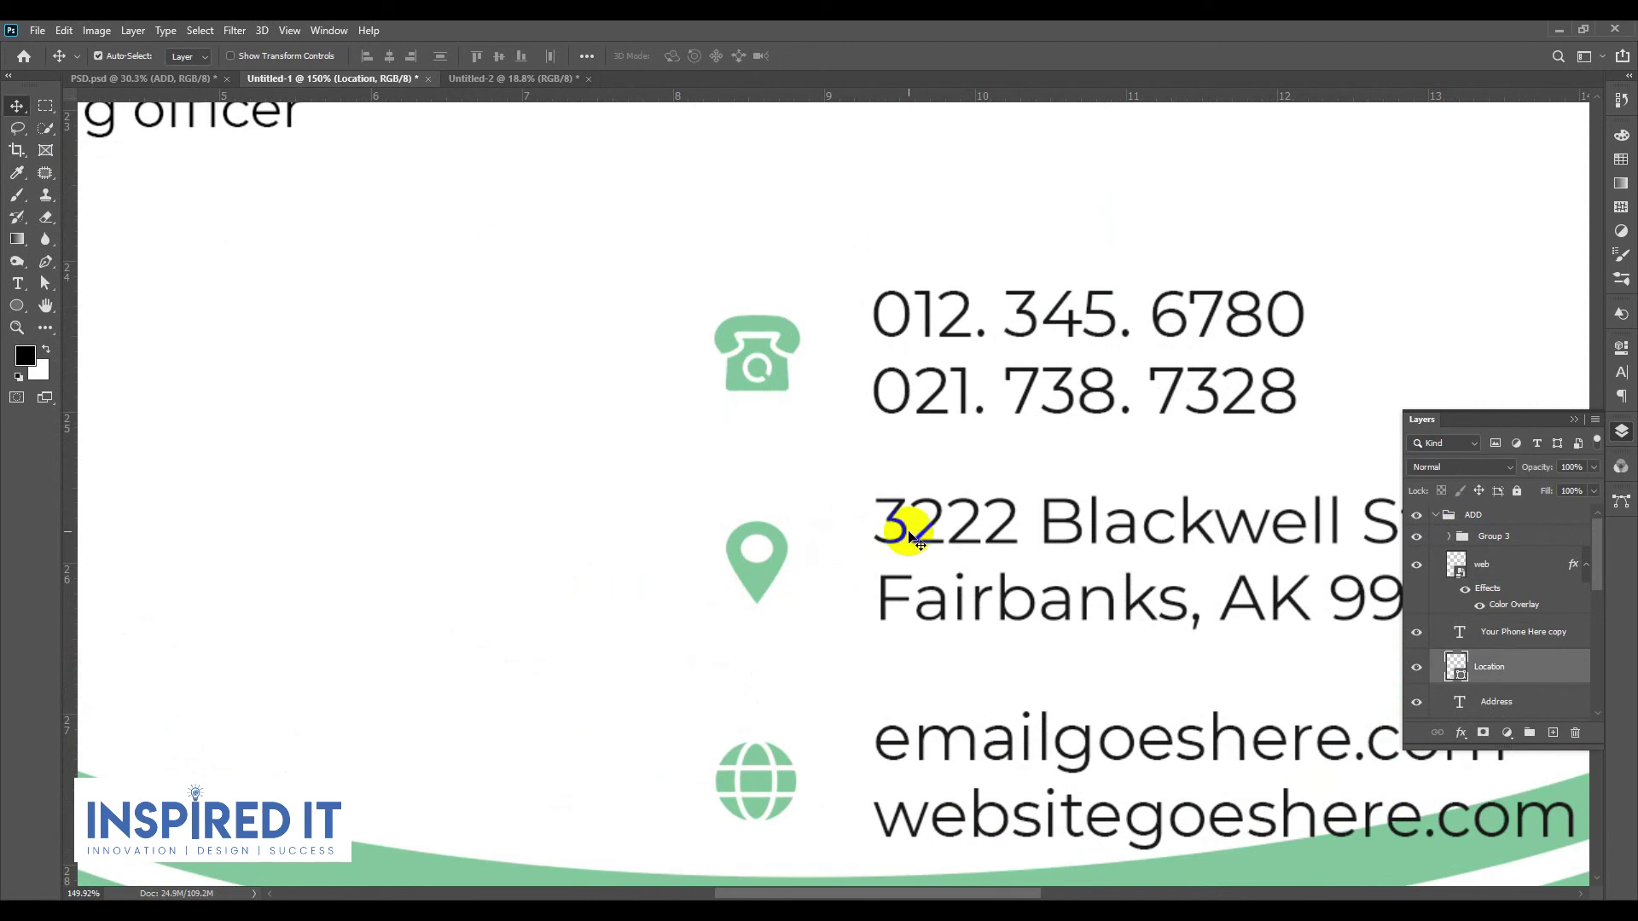
pyautogui.keyDown('shift'); pyautogui.click(906, 537); pyautogui.keyUp('shift')
pyautogui.hotkey('ctrl', 'g')
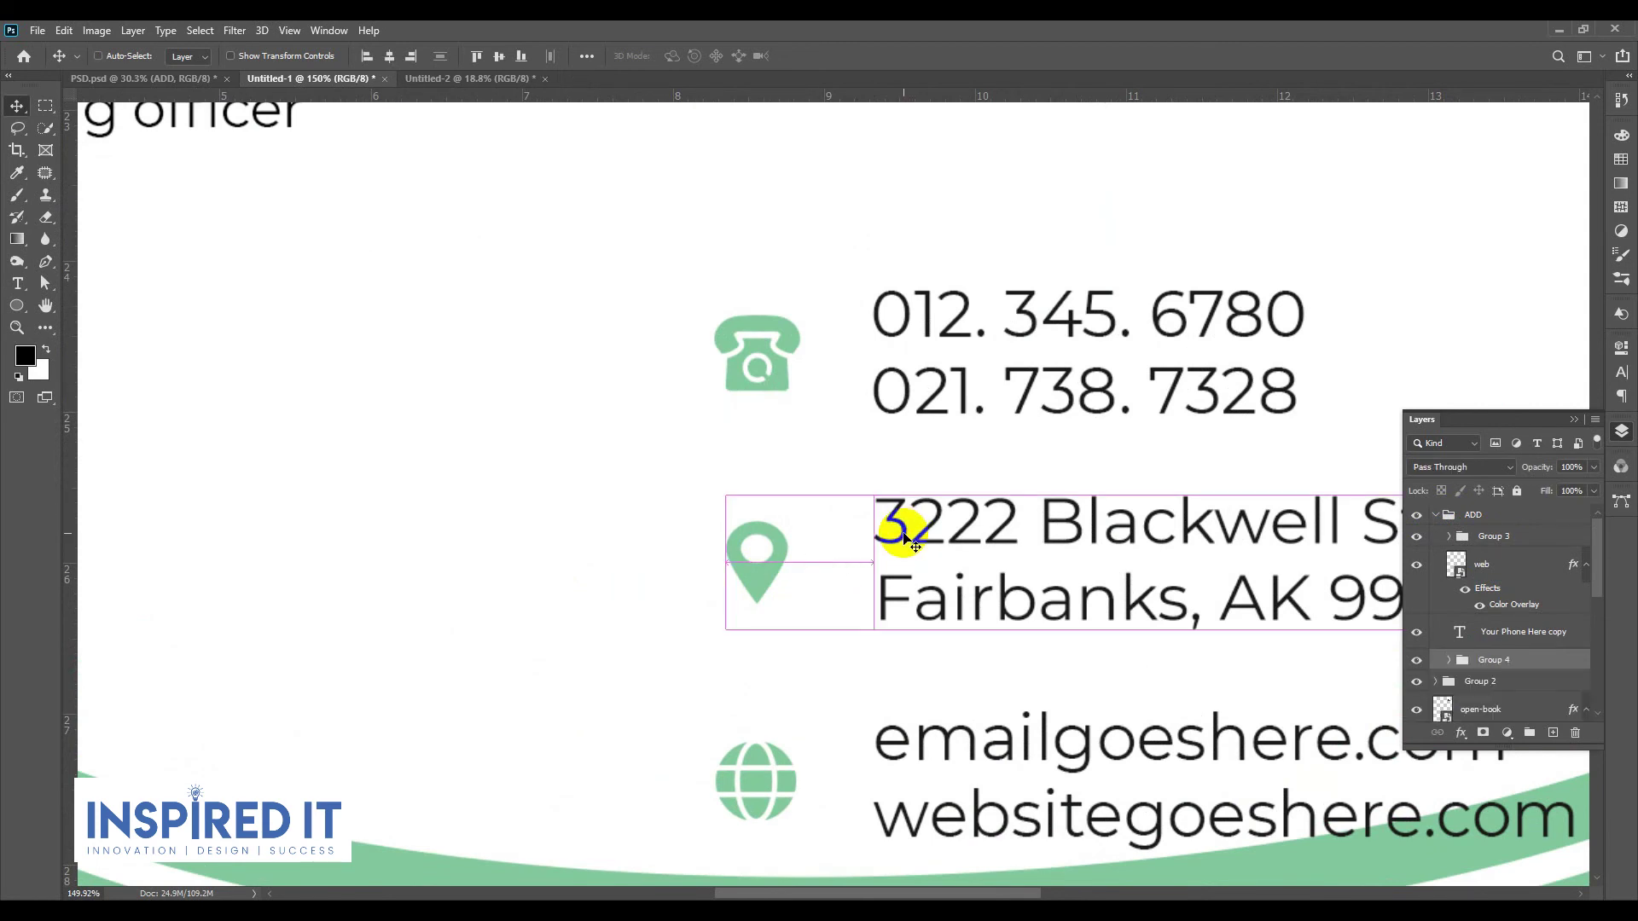
# Step: Group the globe icon with the email and website text, then check the phone group
pyautogui.scroll(-3, 906, 538)
pyautogui.scroll(-2, 836, 677)
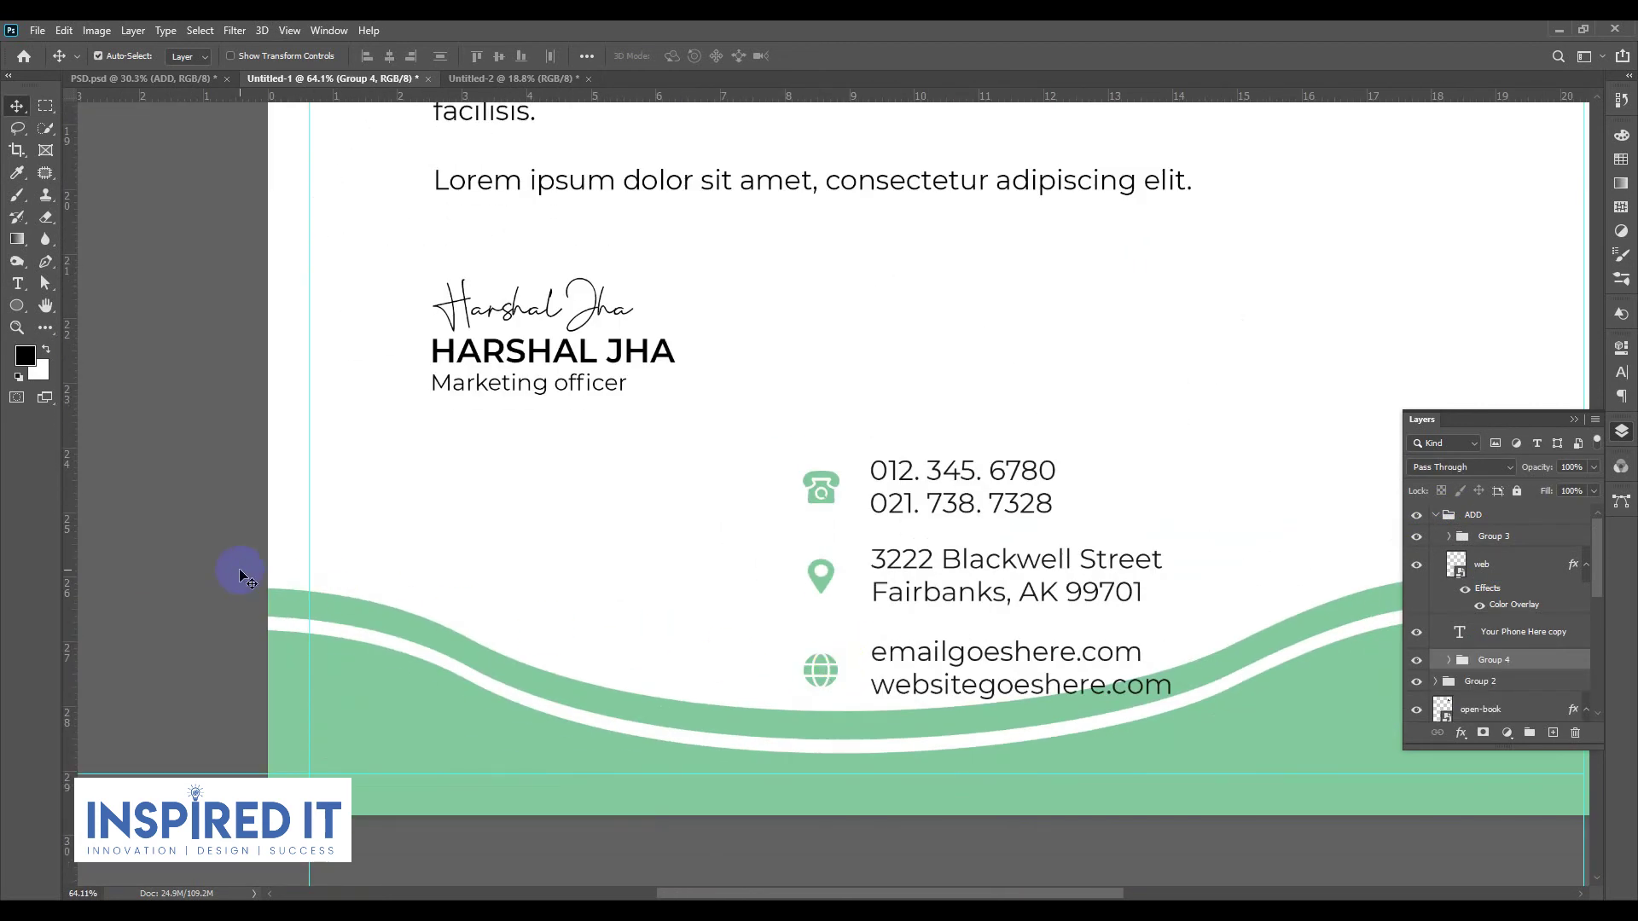
pyautogui.scroll(3, 860, 676)
pyautogui.scroll(4, 795, 670)
pyautogui.click(789, 652)
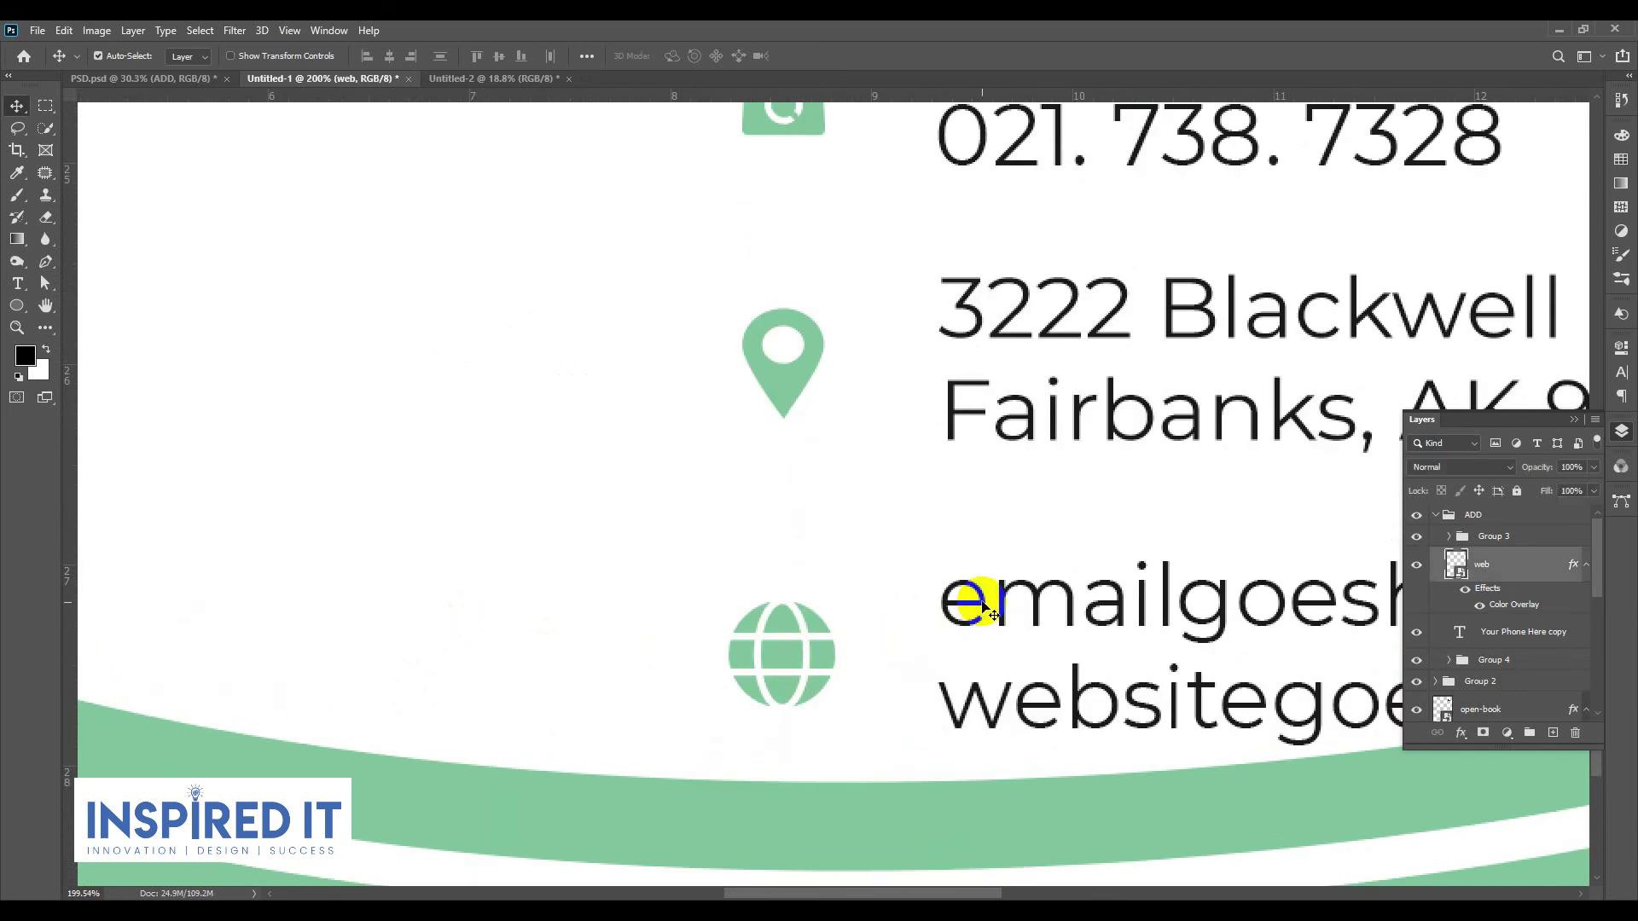
pyautogui.keyDown('shift'); pyautogui.click(981, 599); pyautogui.keyUp('shift')
pyautogui.scroll(-3, 982, 599)
pyautogui.hotkey('ctrl', 'g')
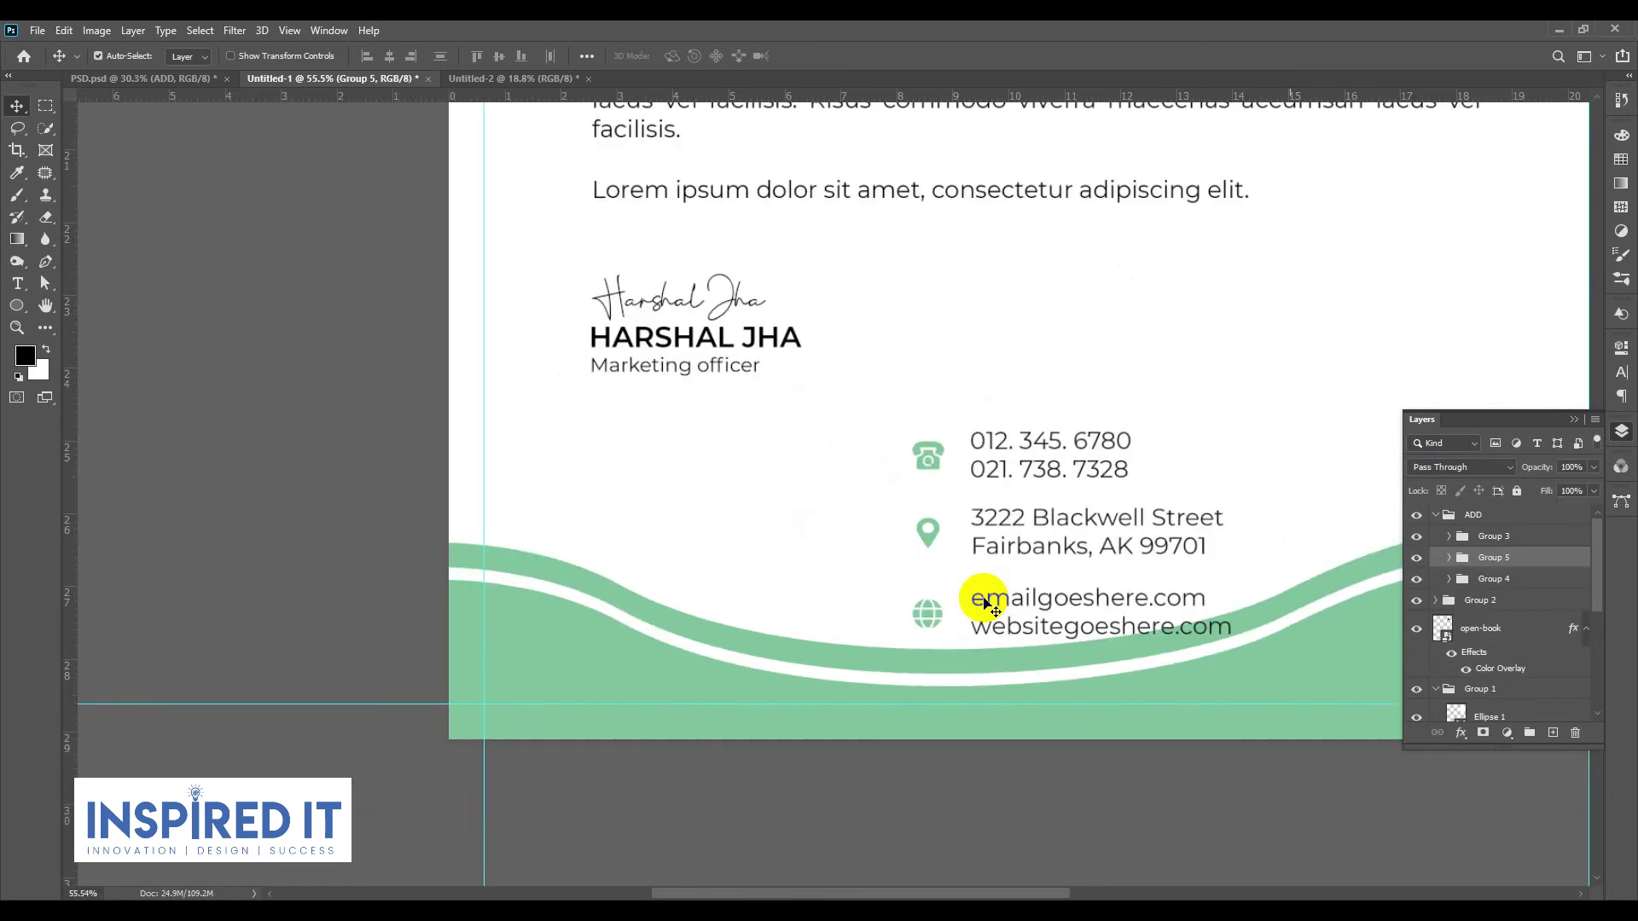
pyautogui.scroll(-3, 981, 604)
pyautogui.scroll(-2, 981, 604)
pyautogui.keyDown('ctrl'); pyautogui.click(1466, 541); pyautogui.keyUp('ctrl')
pyautogui.click(1416, 536)
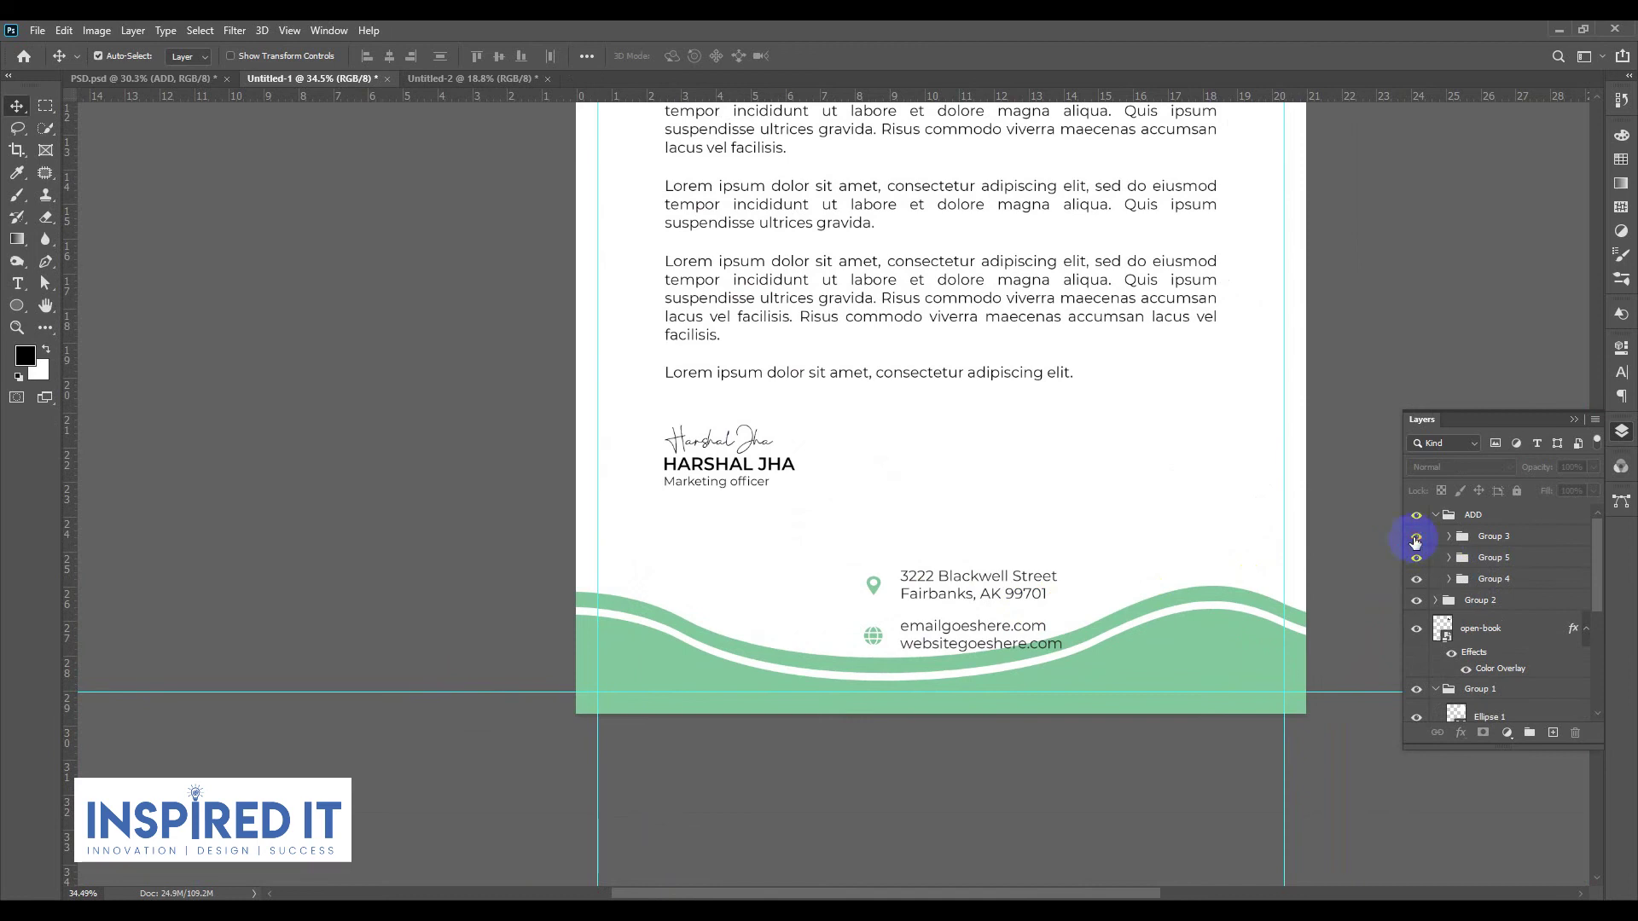
# Step: Move the address group above Group 5 and place the address block beside the phone numbers
pyautogui.click(1416, 580)
pyautogui.moveTo(1485, 580); pyautogui.dragTo(1436, 555)
pyautogui.click(1494, 537)
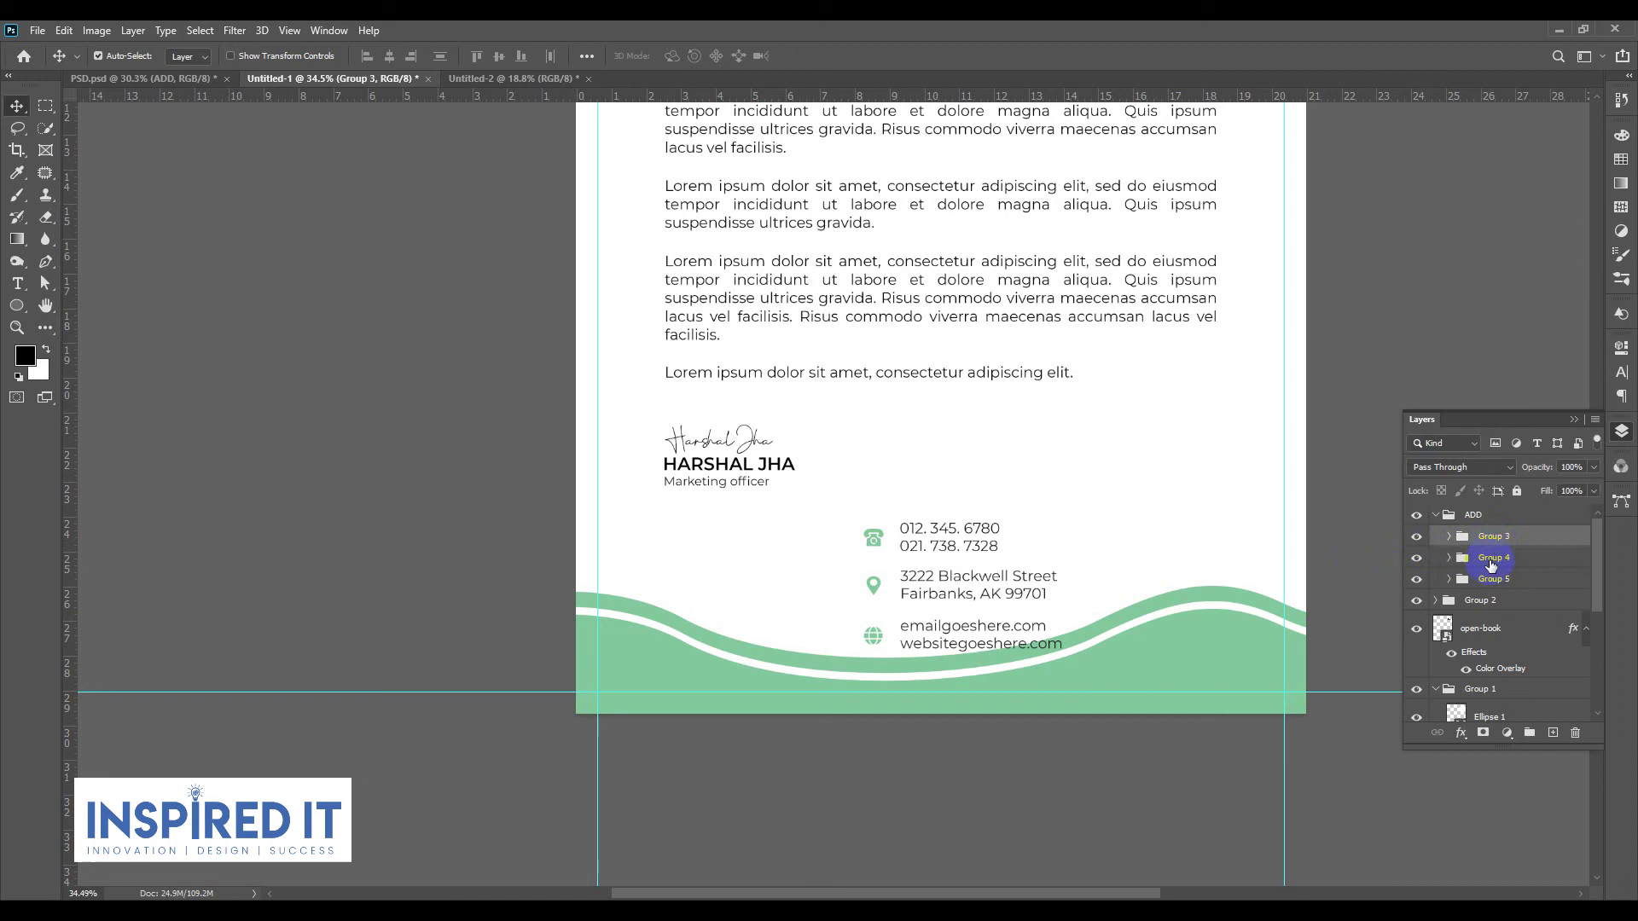
pyautogui.click(1491, 566)
pyautogui.hotkey('ctrl', 't')
pyautogui.moveTo(1083, 573)
pyautogui.mouseDown()
pyautogui.moveTo(1215, 531)
pyautogui.moveTo(1180, 541)
pyautogui.mouseUp()
pyautogui.press('Return')
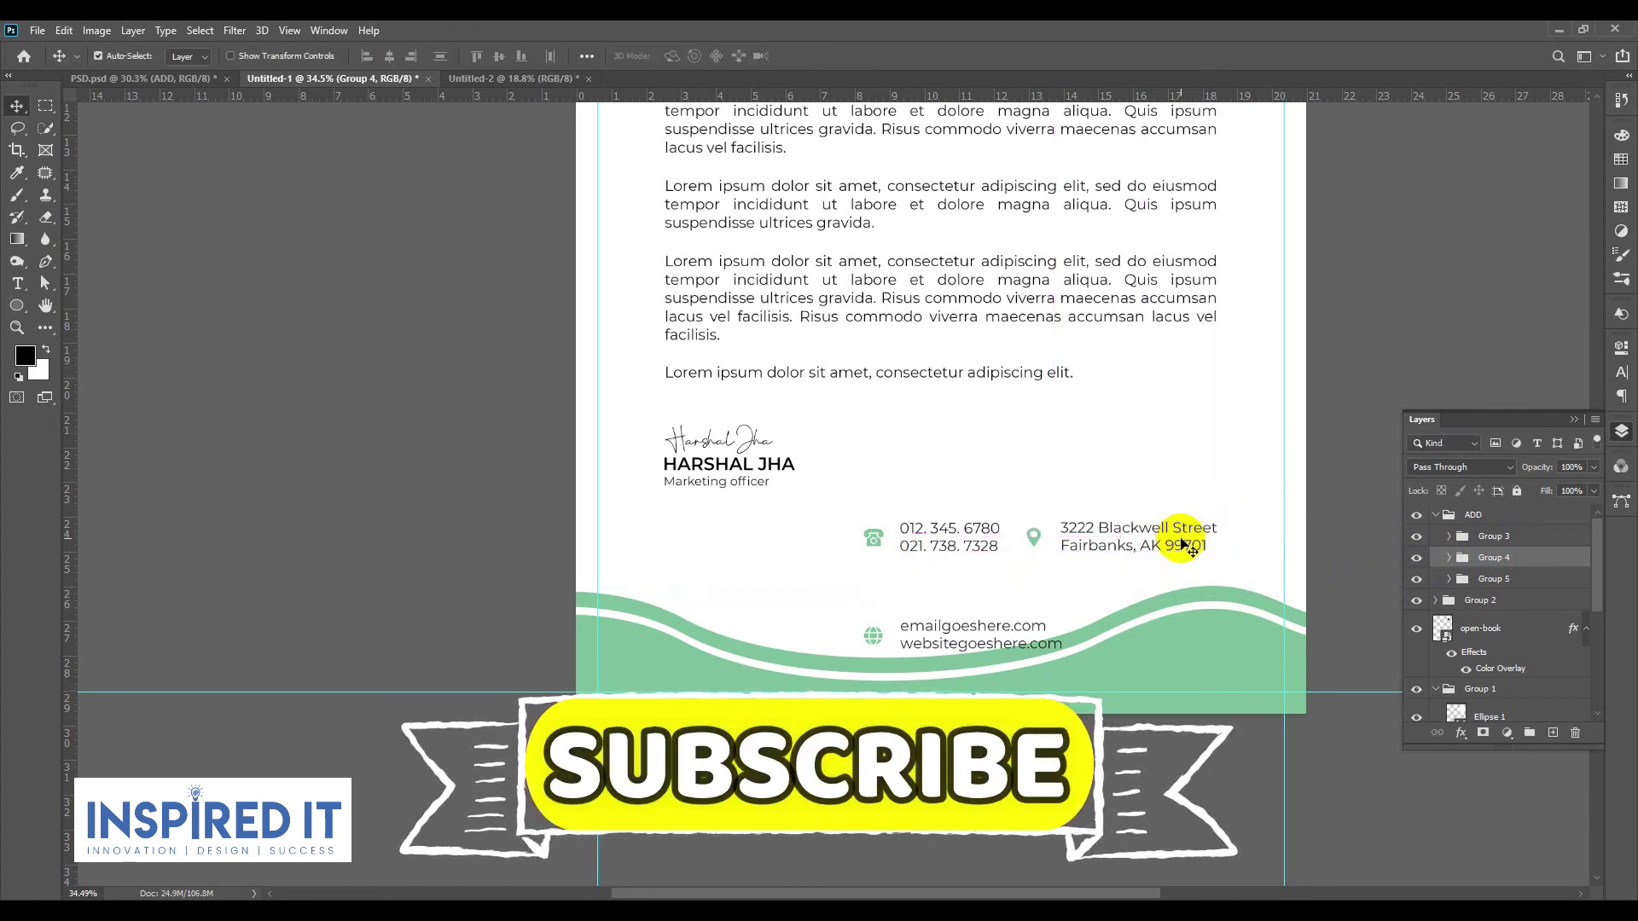
# Step: Move the phone block left, under the signature
pyautogui.click(1494, 539)
pyautogui.hotkey('ctrl', 't')
pyautogui.click(941, 535)
pyautogui.moveTo(945, 542); pyautogui.dragTo(769, 550)
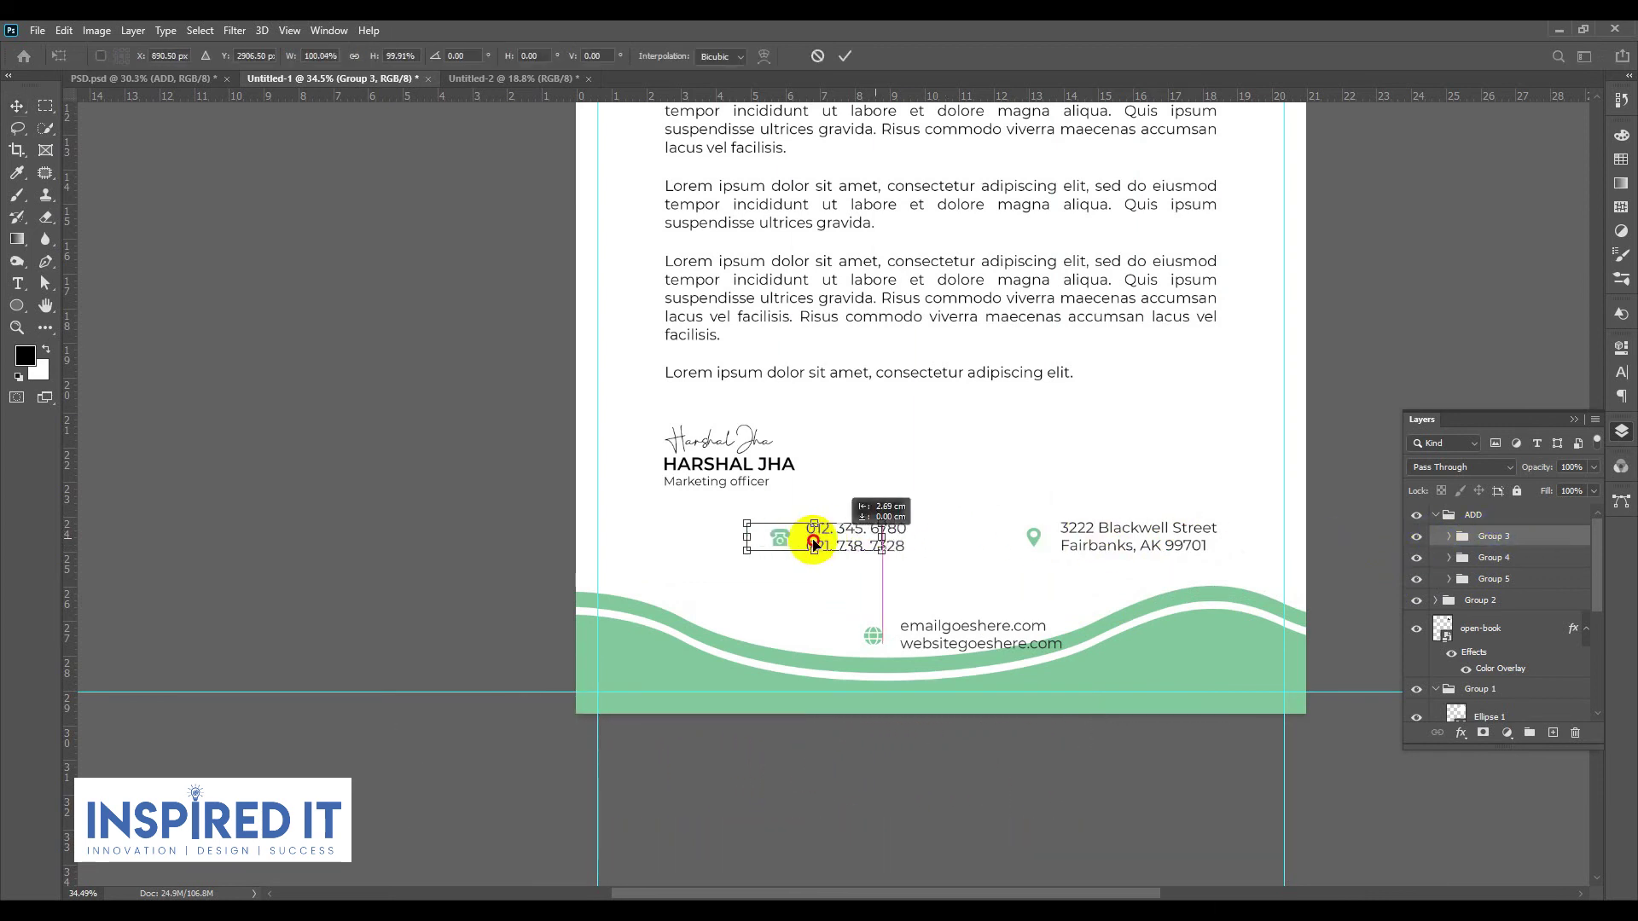
pyautogui.press('Return')
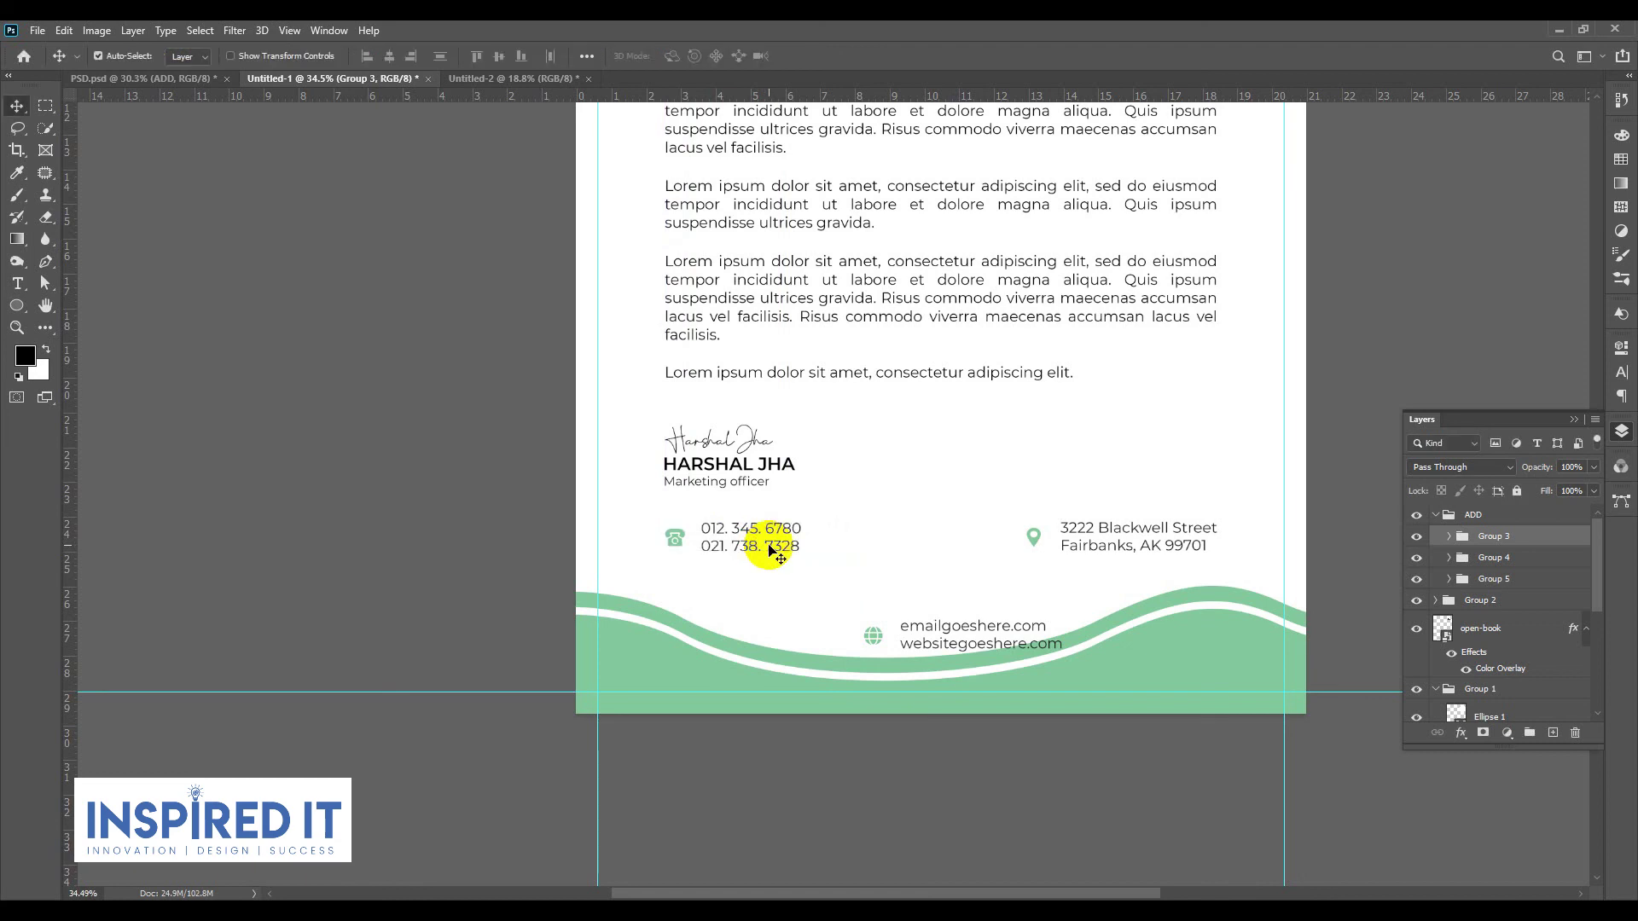
# Step: Move the email/website block between the phone and address blocks
pyautogui.click(1487, 559)
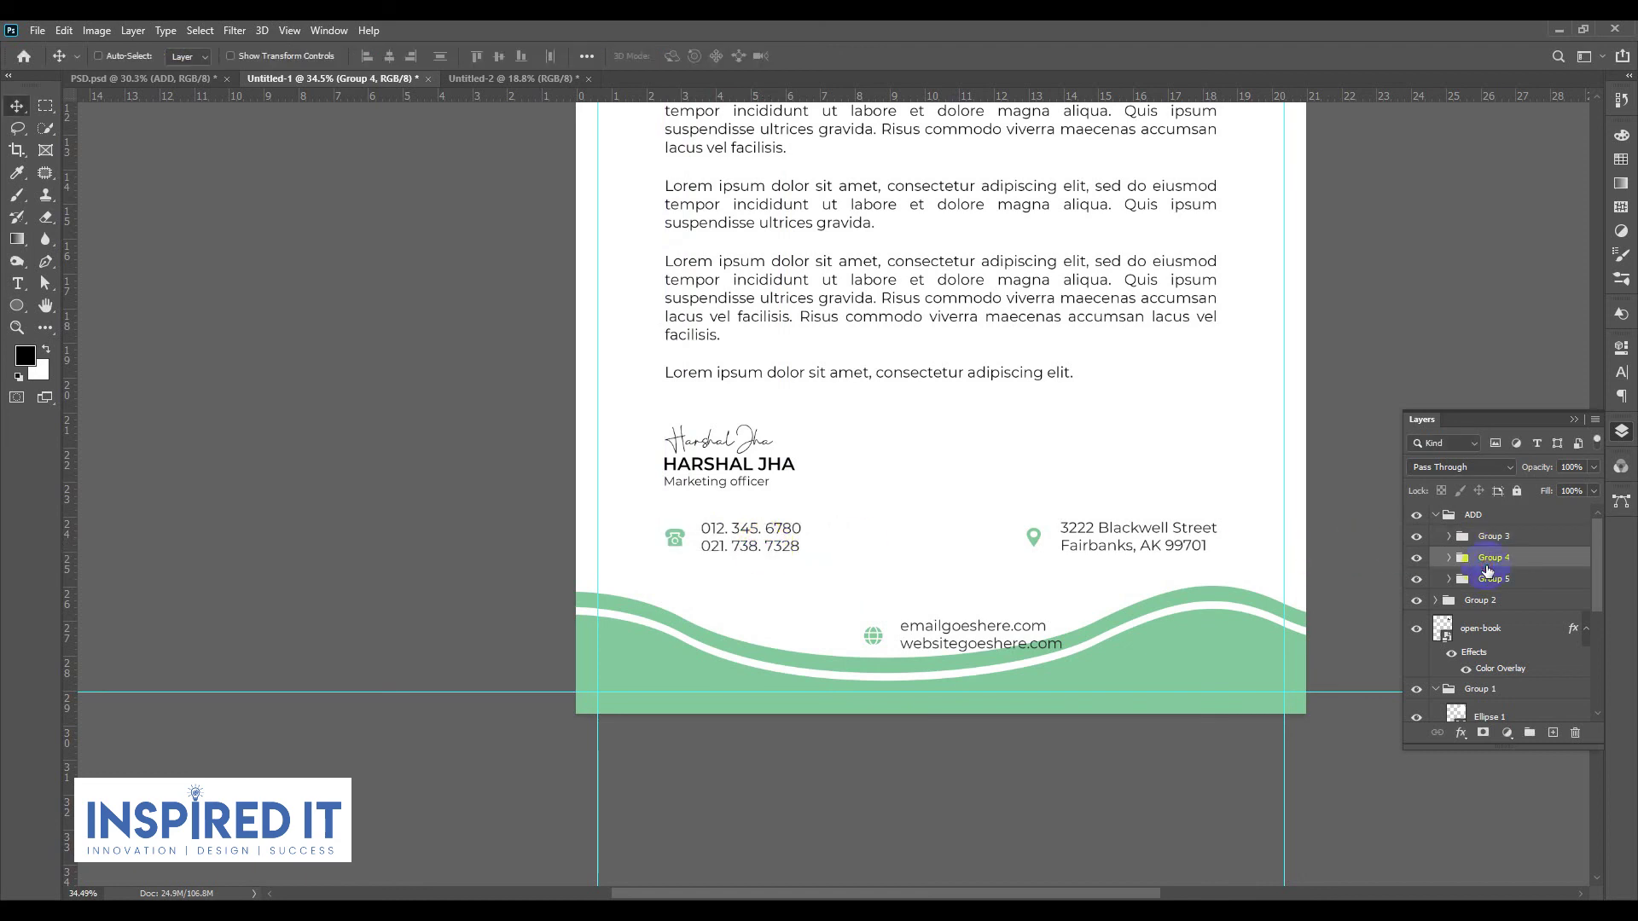
pyautogui.press('ctrl')
pyautogui.click(1506, 581)
pyautogui.moveTo(987, 636); pyautogui.dragTo(946, 548)
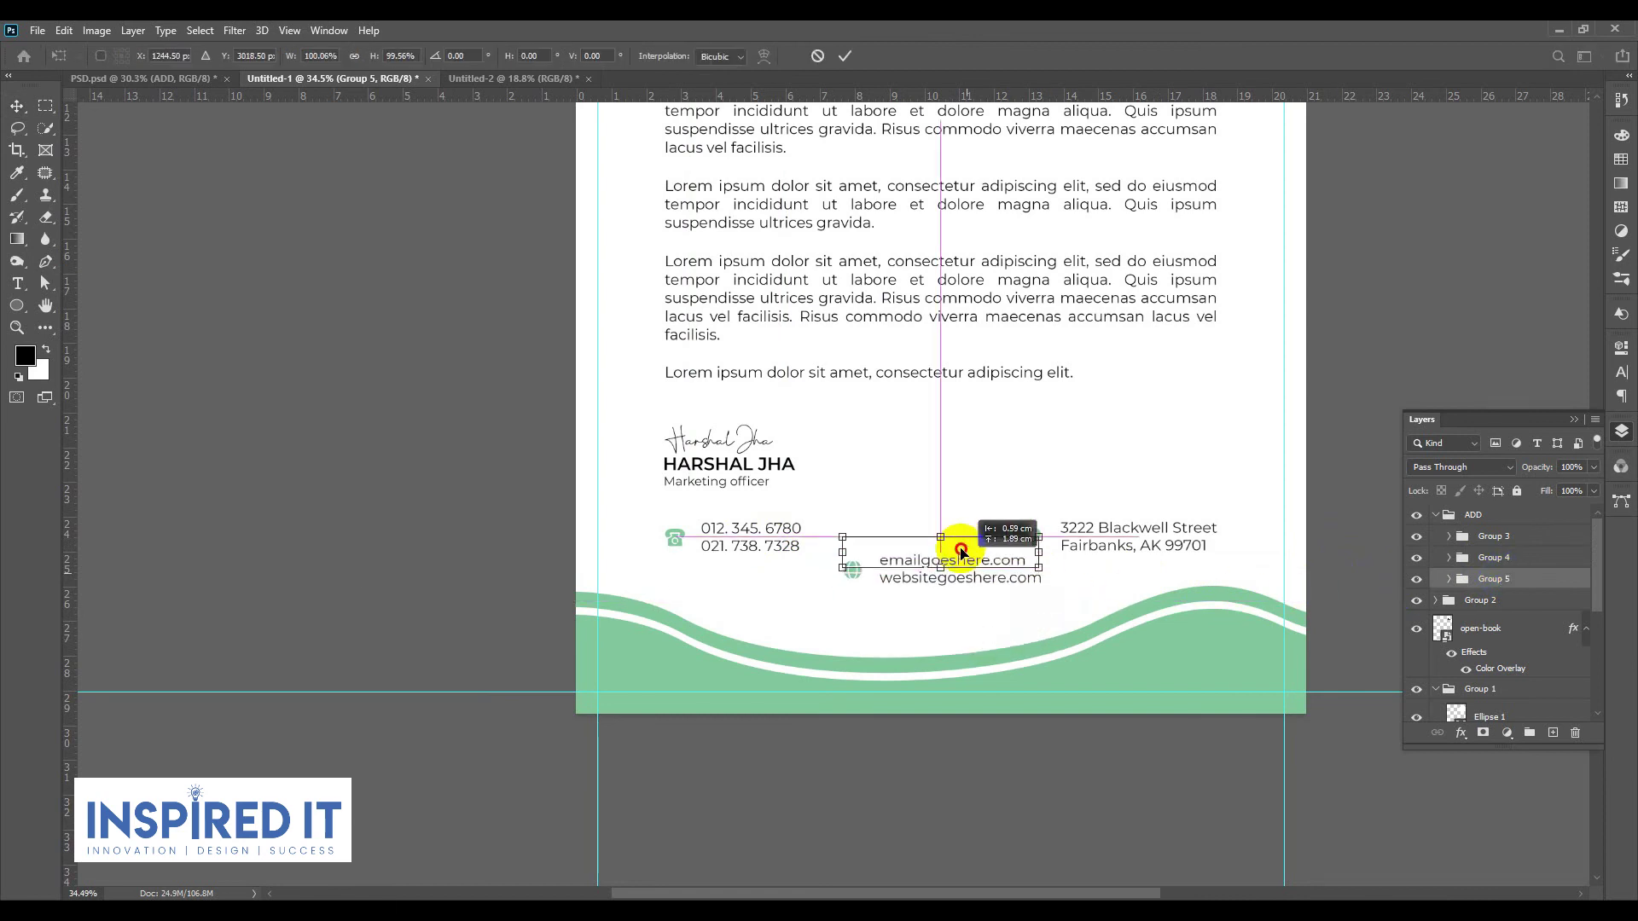
pyautogui.press('Return')
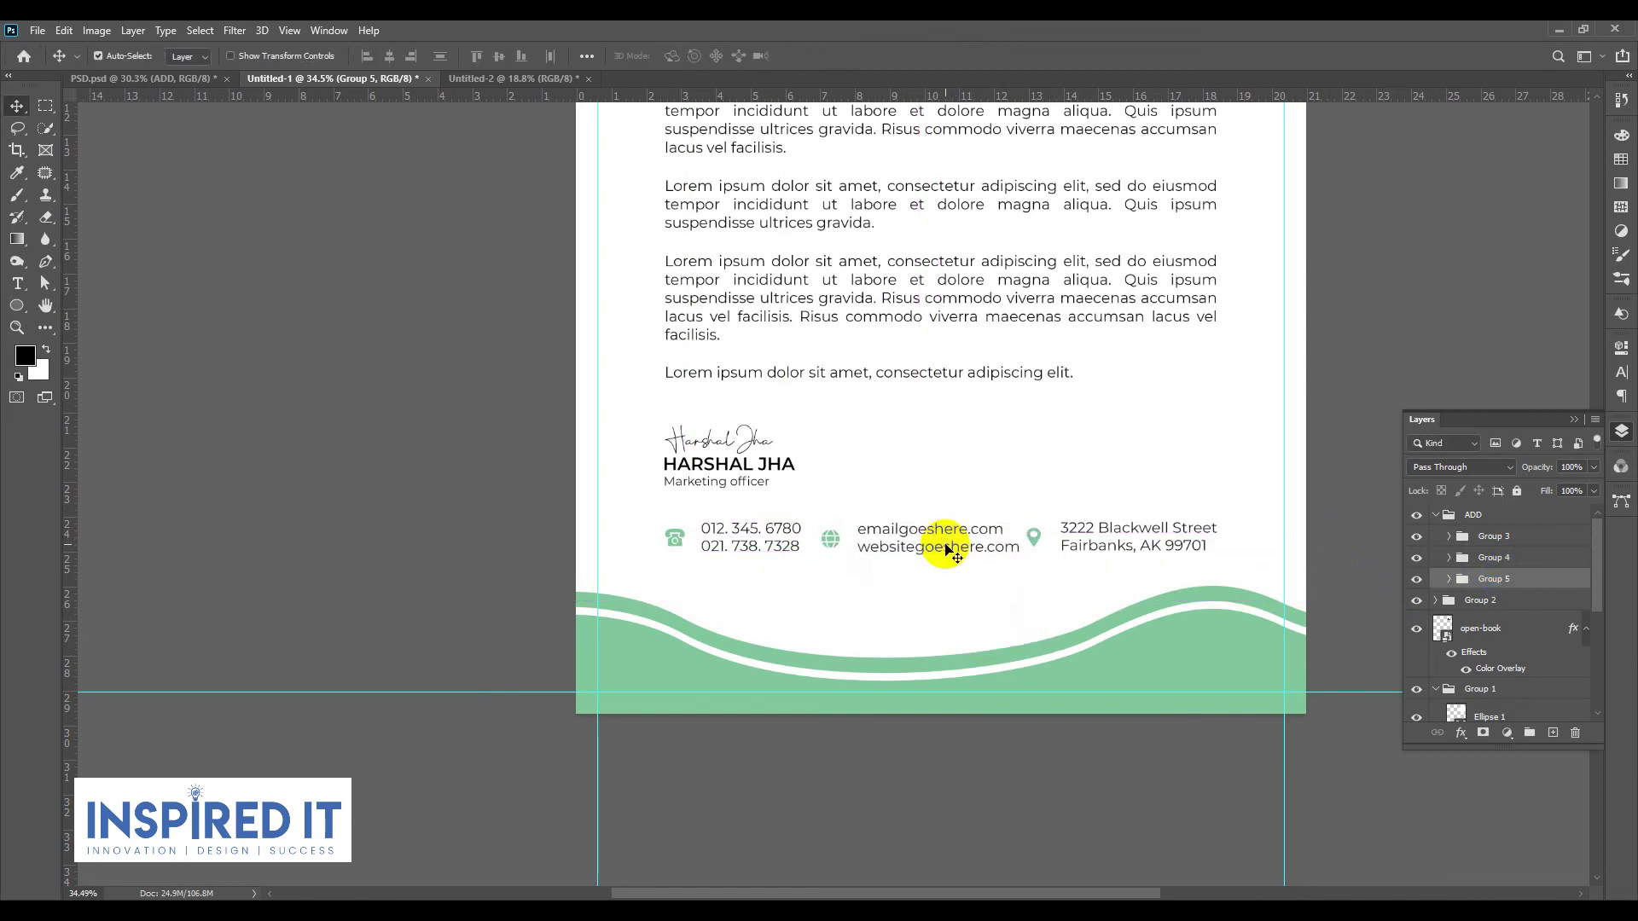
# Step: Scale the three-part contact row down slightly around its centre
pyautogui.keyDown('shift'); pyautogui.click(1499, 537); pyautogui.keyUp('shift')
pyautogui.hotkey('ctrl', 't')
pyautogui.moveTo(1220, 536); pyautogui.dragTo(1188, 533)
pyautogui.press('Return')
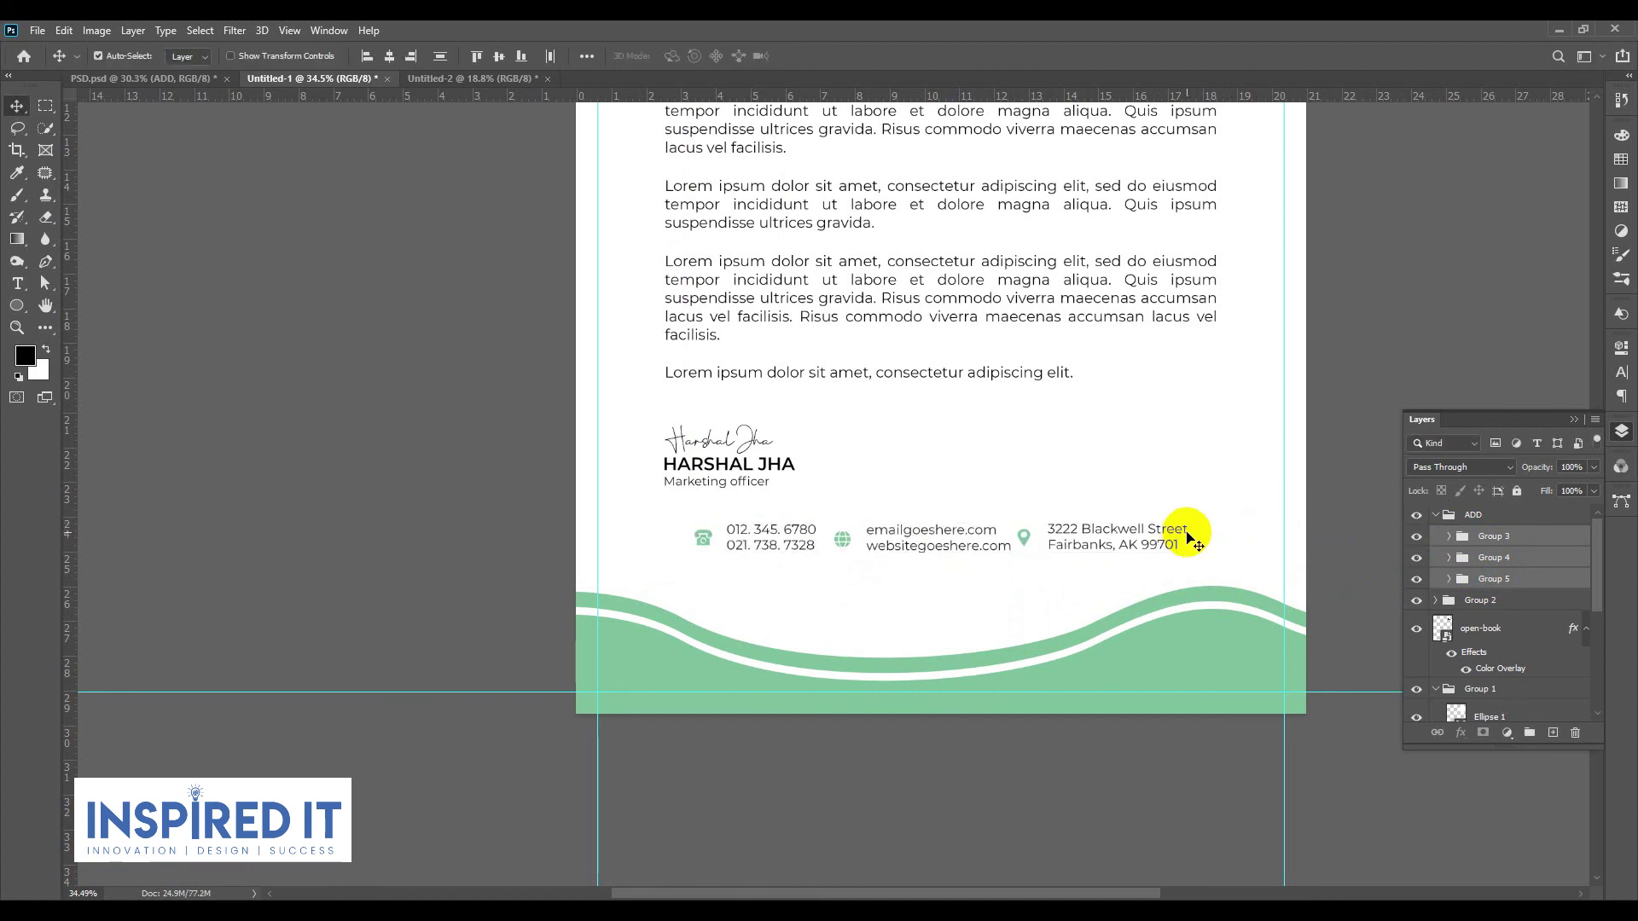
pyautogui.click(1391, 373)
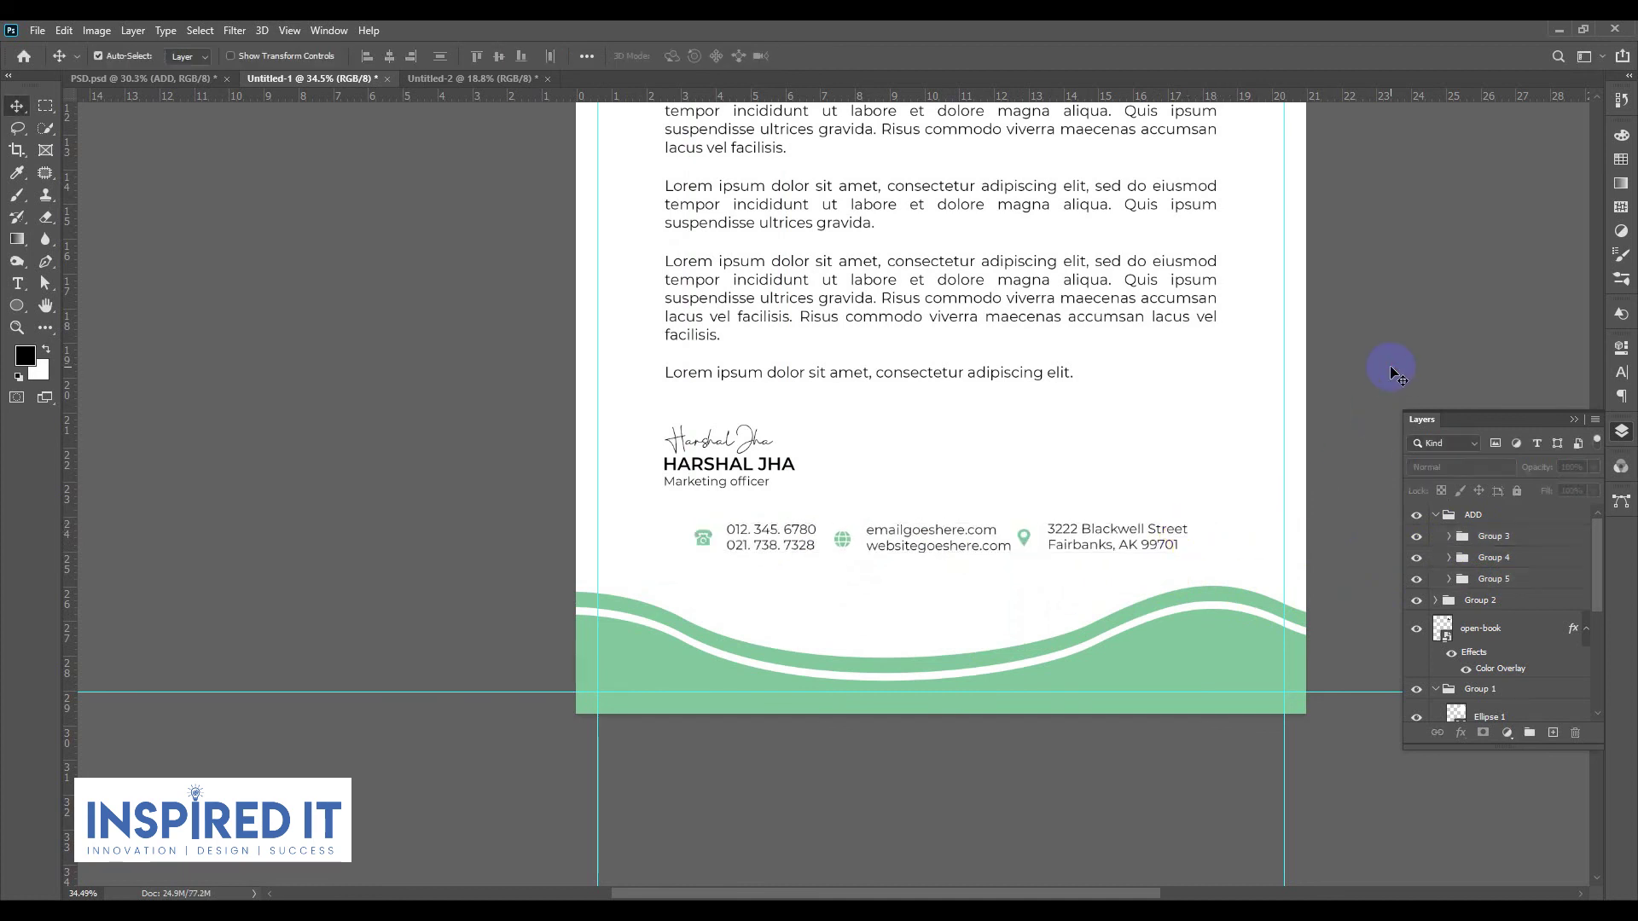
# Step: Nudge the phone block about 0.5 cm left and the address block slightly right
pyautogui.click(1502, 539)
pyautogui.hotkey('ctrl', 't')
pyautogui.moveTo(785, 543); pyautogui.dragTo(758, 548)
pyautogui.press('Return')
pyautogui.click(1493, 559)
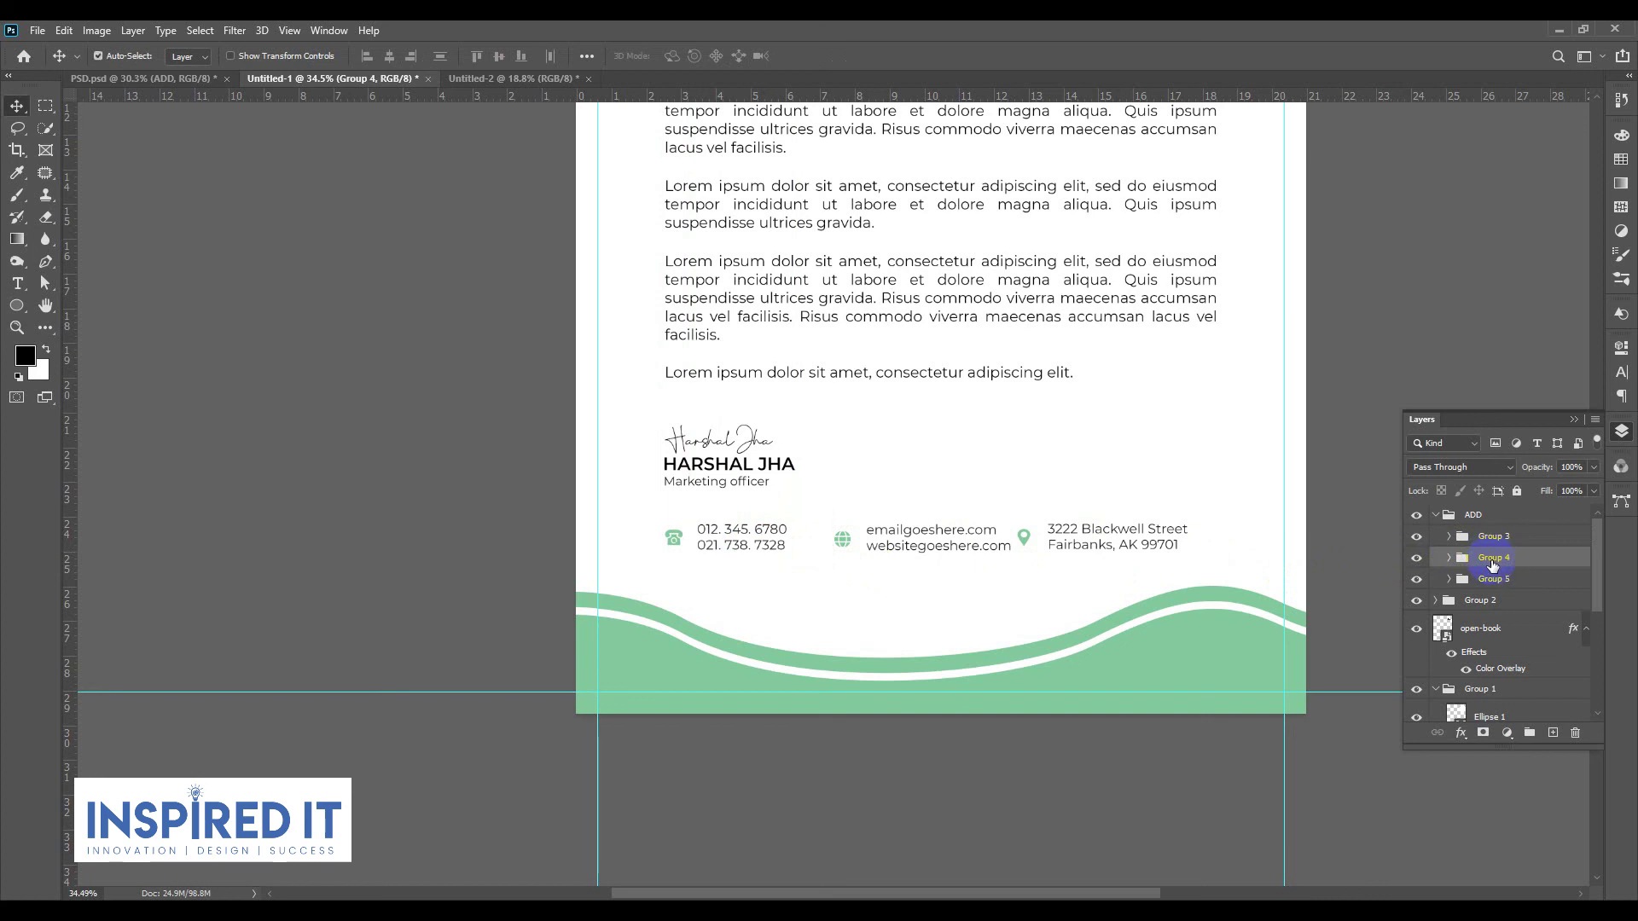
pyautogui.hotkey('ctrl', 't')
pyautogui.moveTo(1161, 539); pyautogui.dragTo(1189, 539)
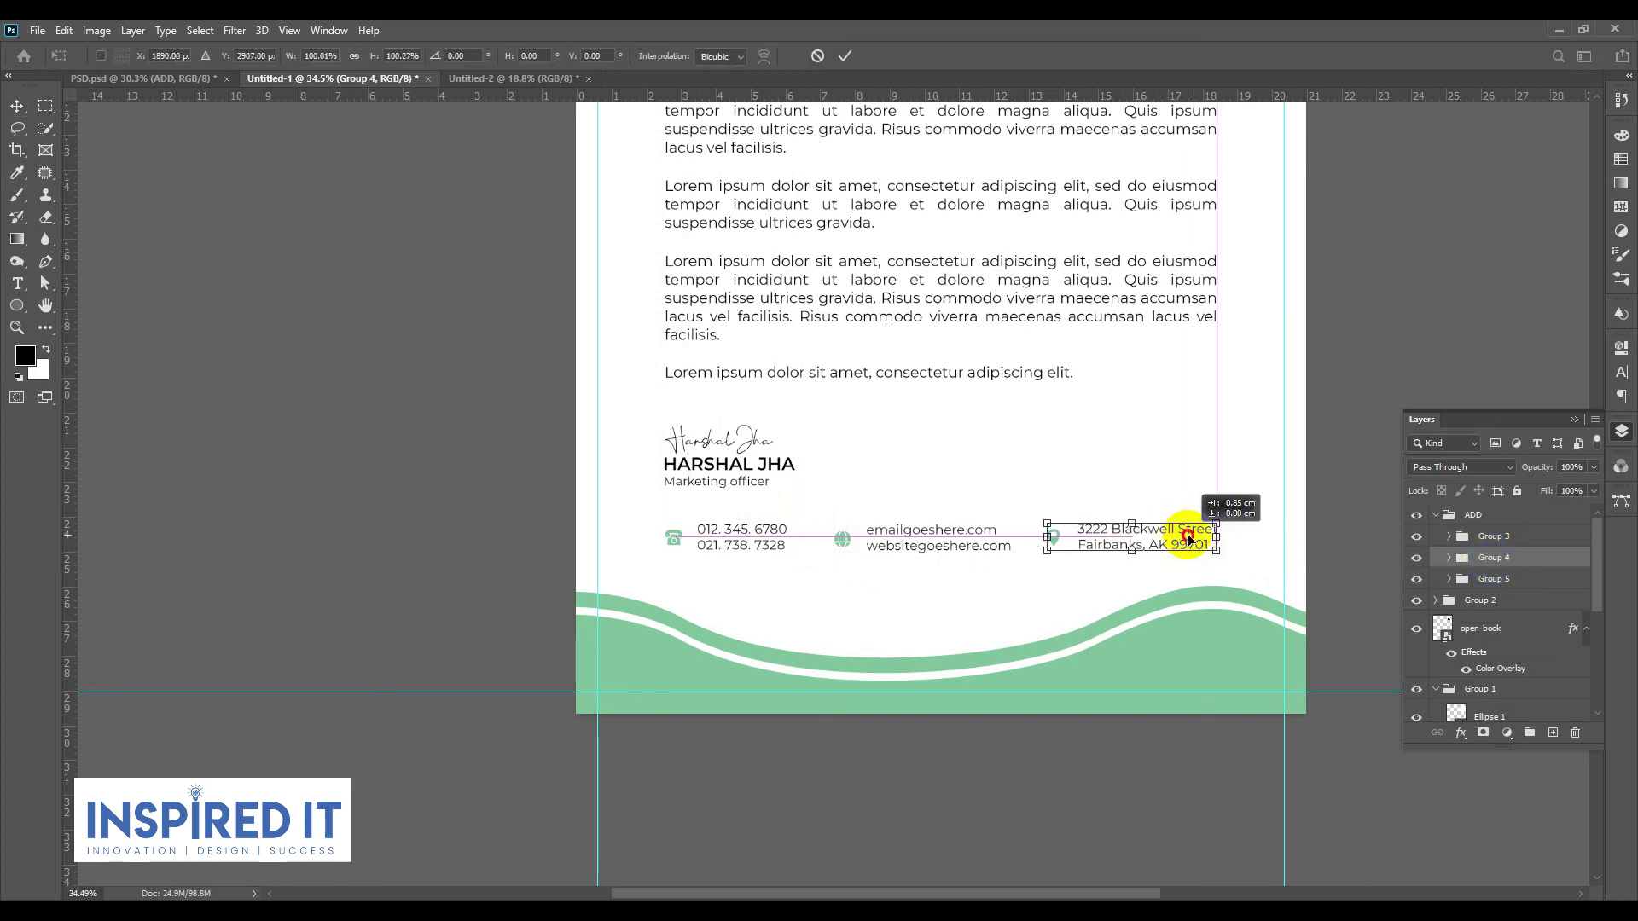
pyautogui.press('Return')
# Step: Distribute the phone, email and address blocks with even horizontal spacing
pyautogui.keyDown('ctrl'); pyautogui.click(1493, 536); pyautogui.keyUp('ctrl')
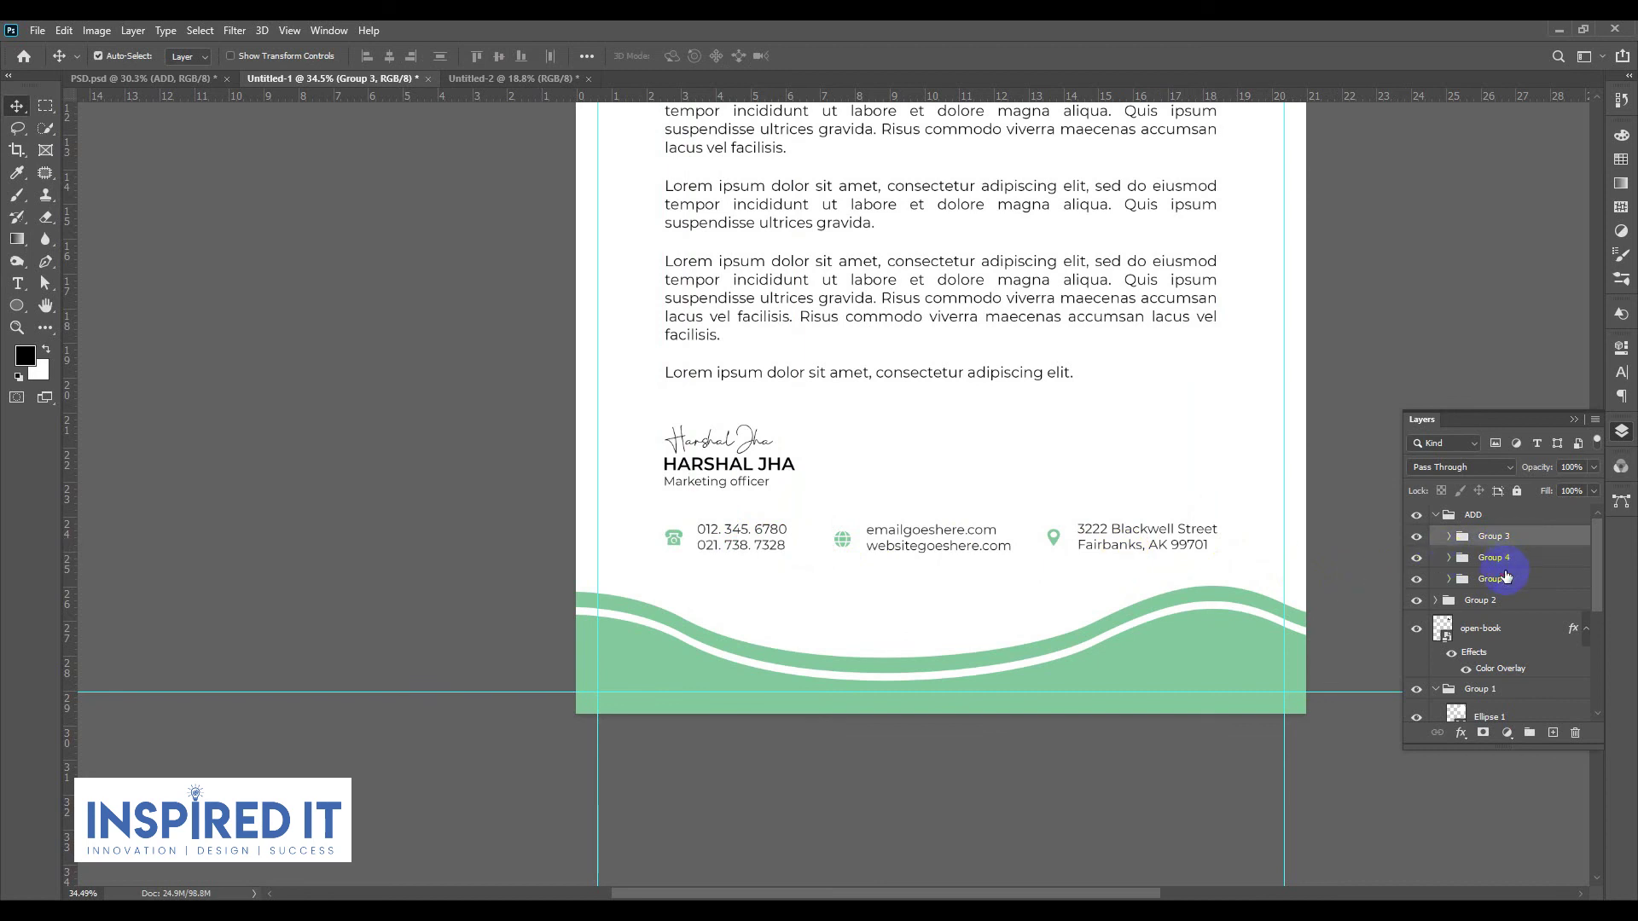
pyautogui.keyDown('ctrl'); pyautogui.click(1506, 580); pyautogui.keyUp('ctrl')
pyautogui.click(586, 56)
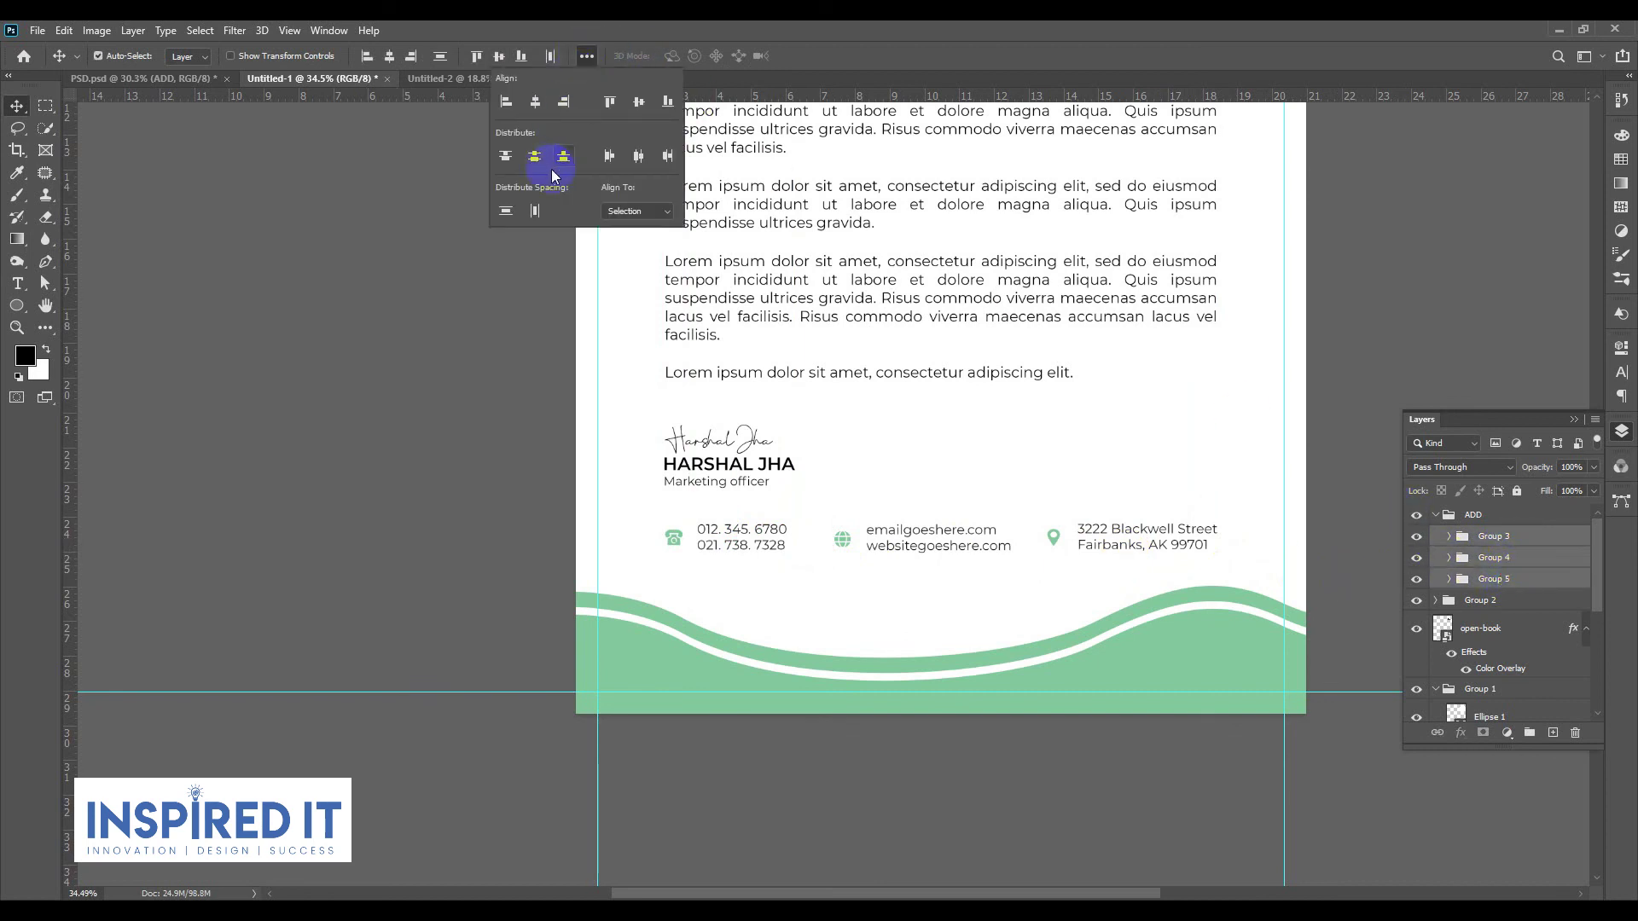
pyautogui.click(642, 157)
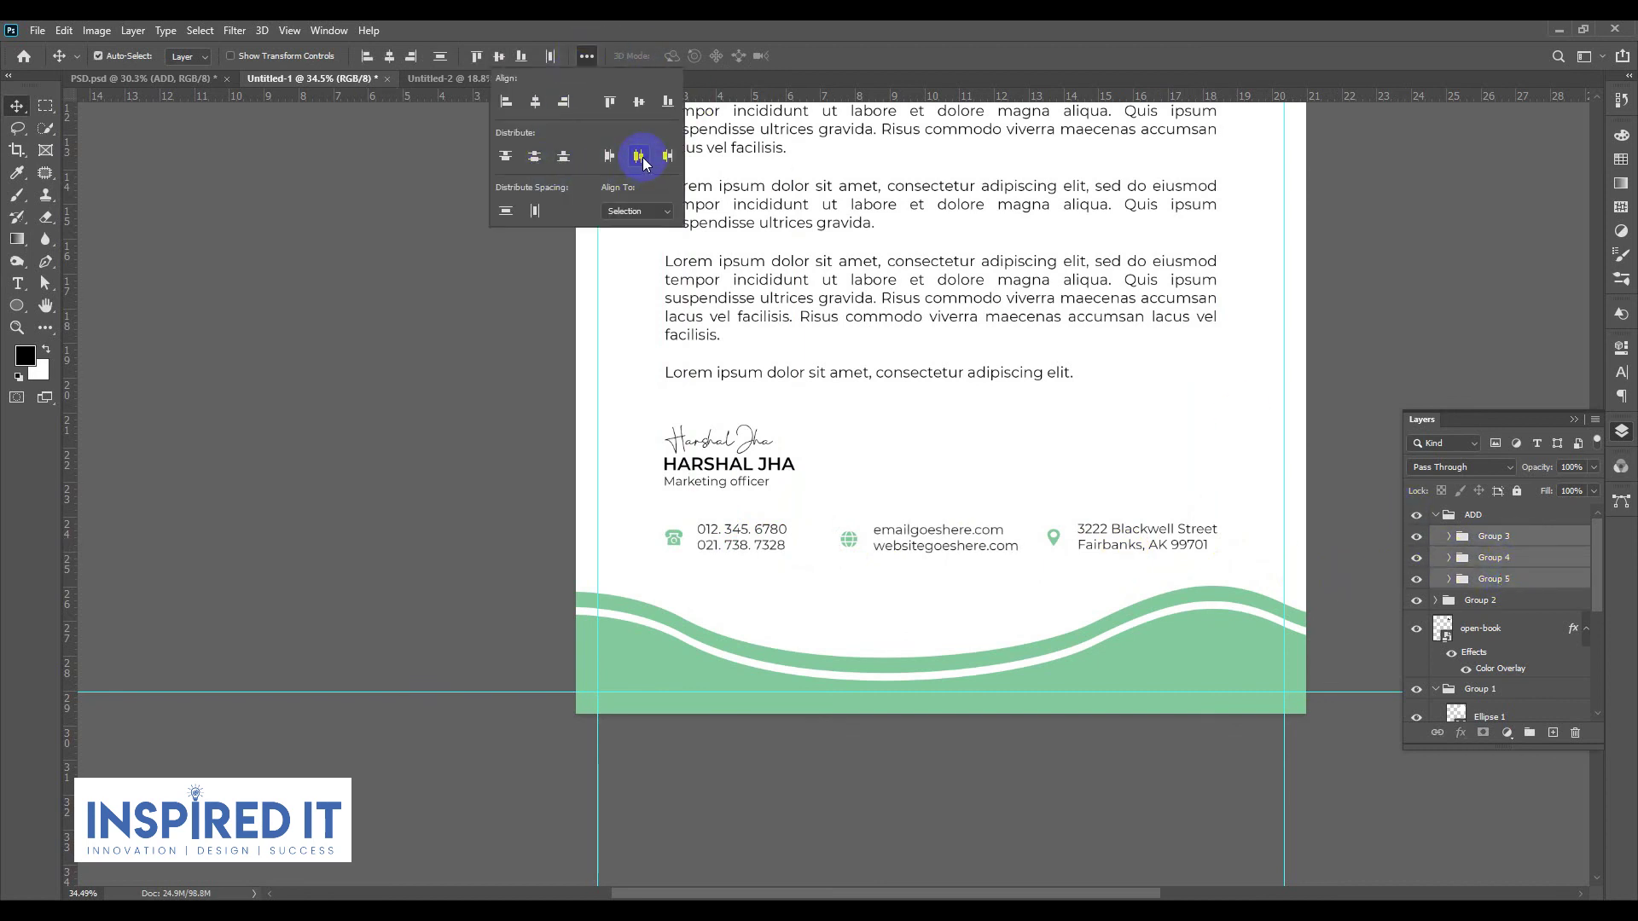
pyautogui.click(533, 211)
pyautogui.click(1412, 334)
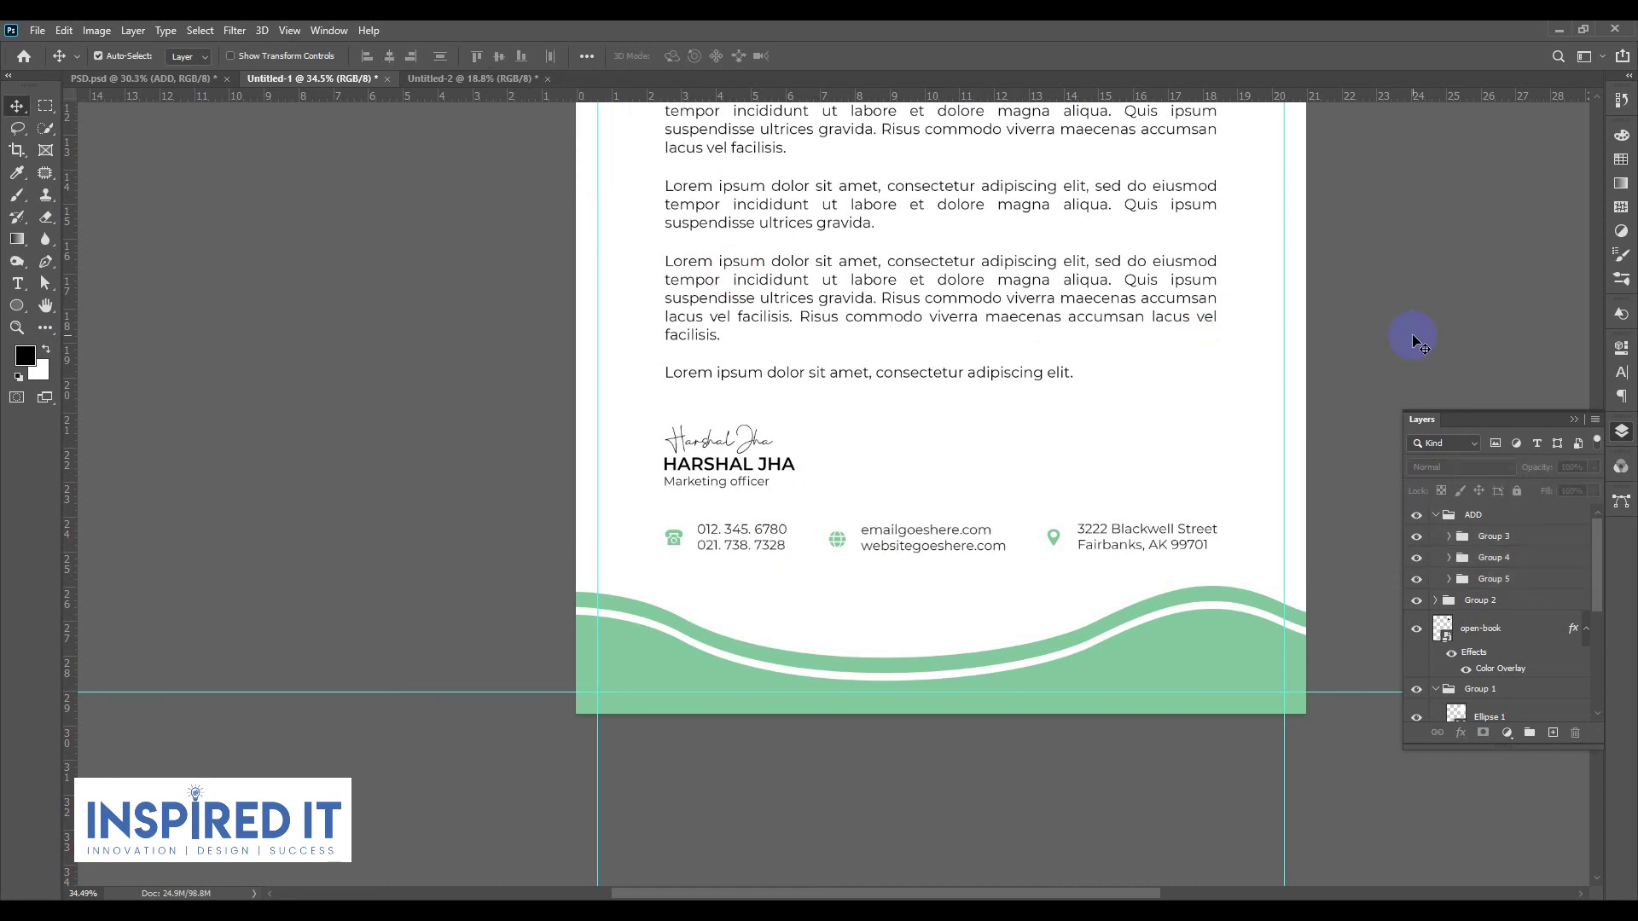
# Step: Nudge the contact row down twice with Shift+Down
pyautogui.scroll(-3, 950, 437)
pyautogui.moveTo(1170, 445); pyautogui.dragTo(1073, 597)
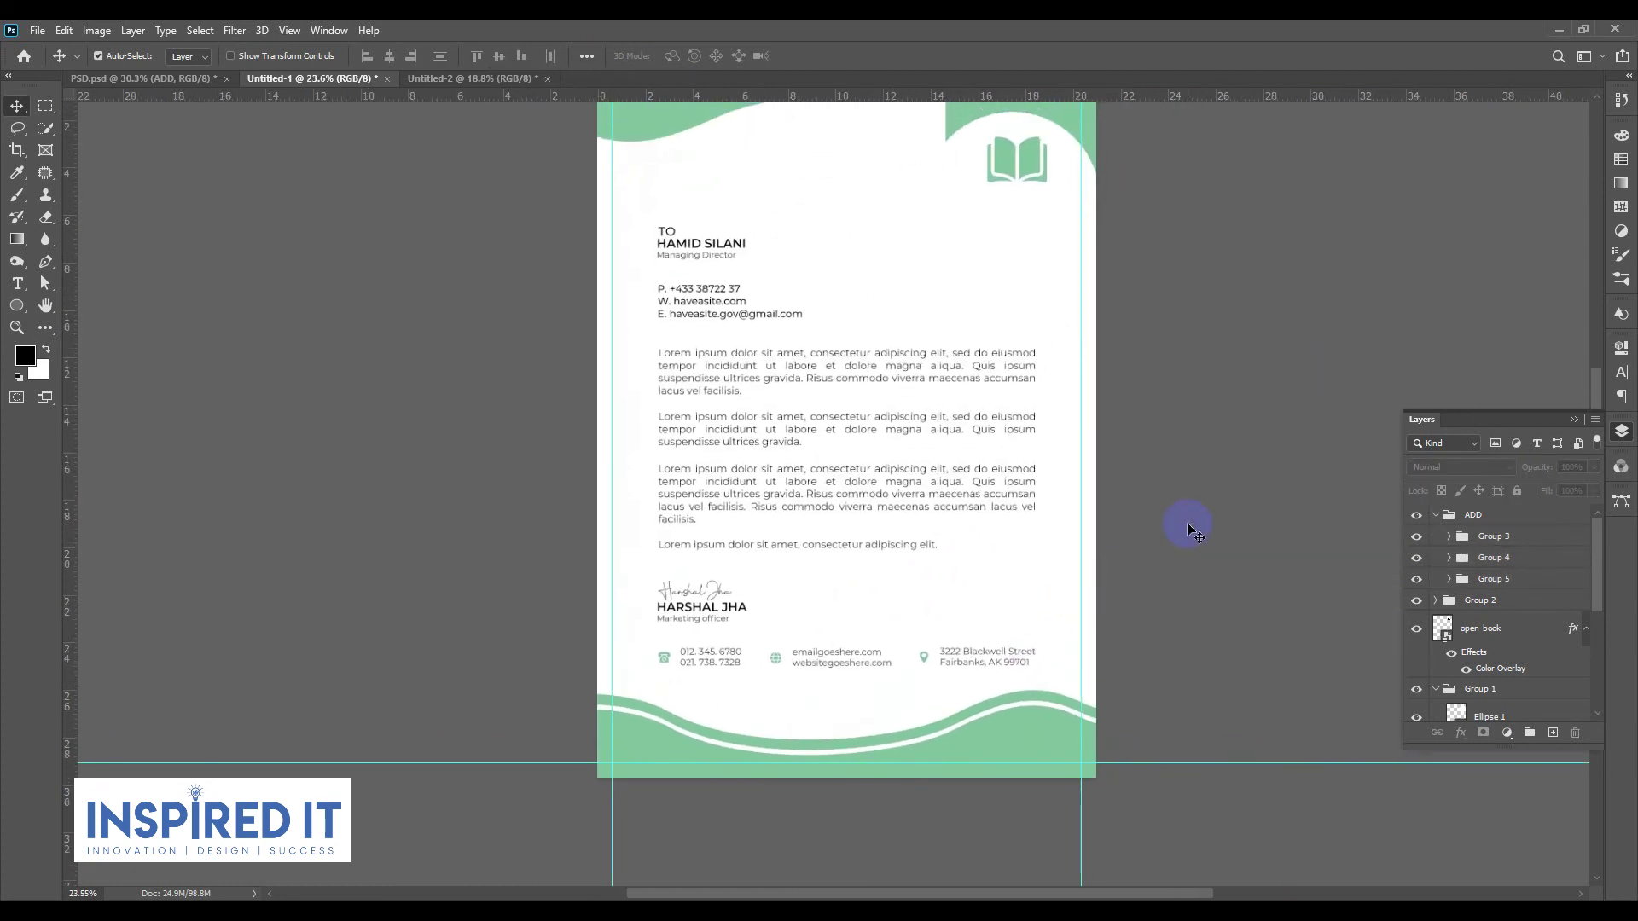
pyautogui.click(1493, 536)
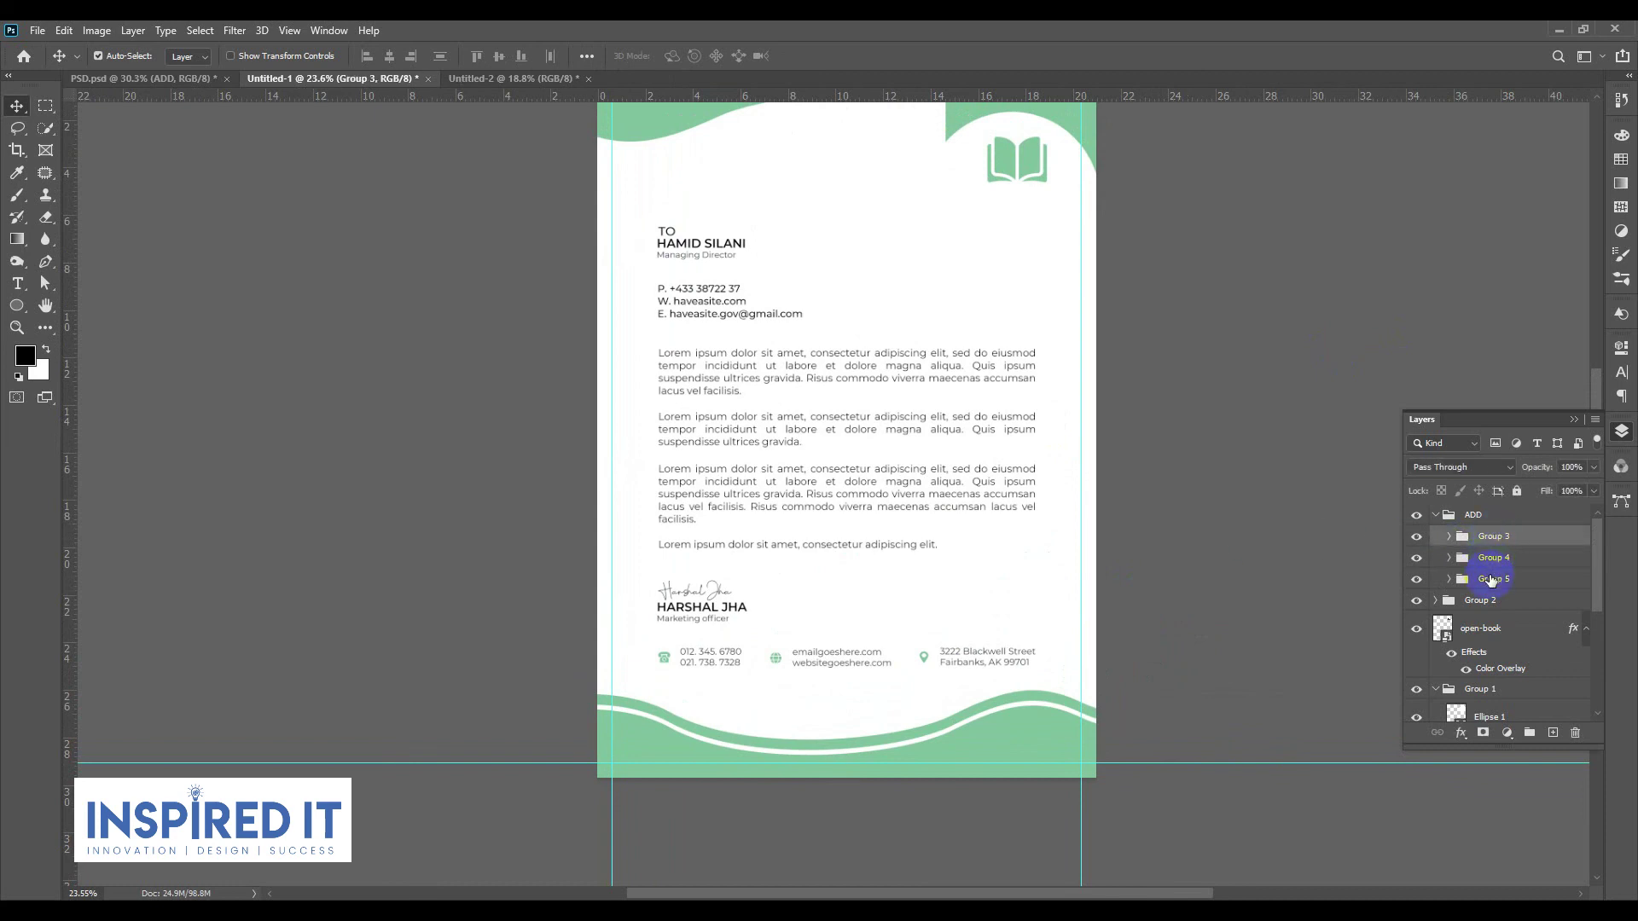
pyautogui.keyDown('shift'); pyautogui.click(1494, 580); pyautogui.keyUp('shift')
pyautogui.hotkey('shift', 'Down')
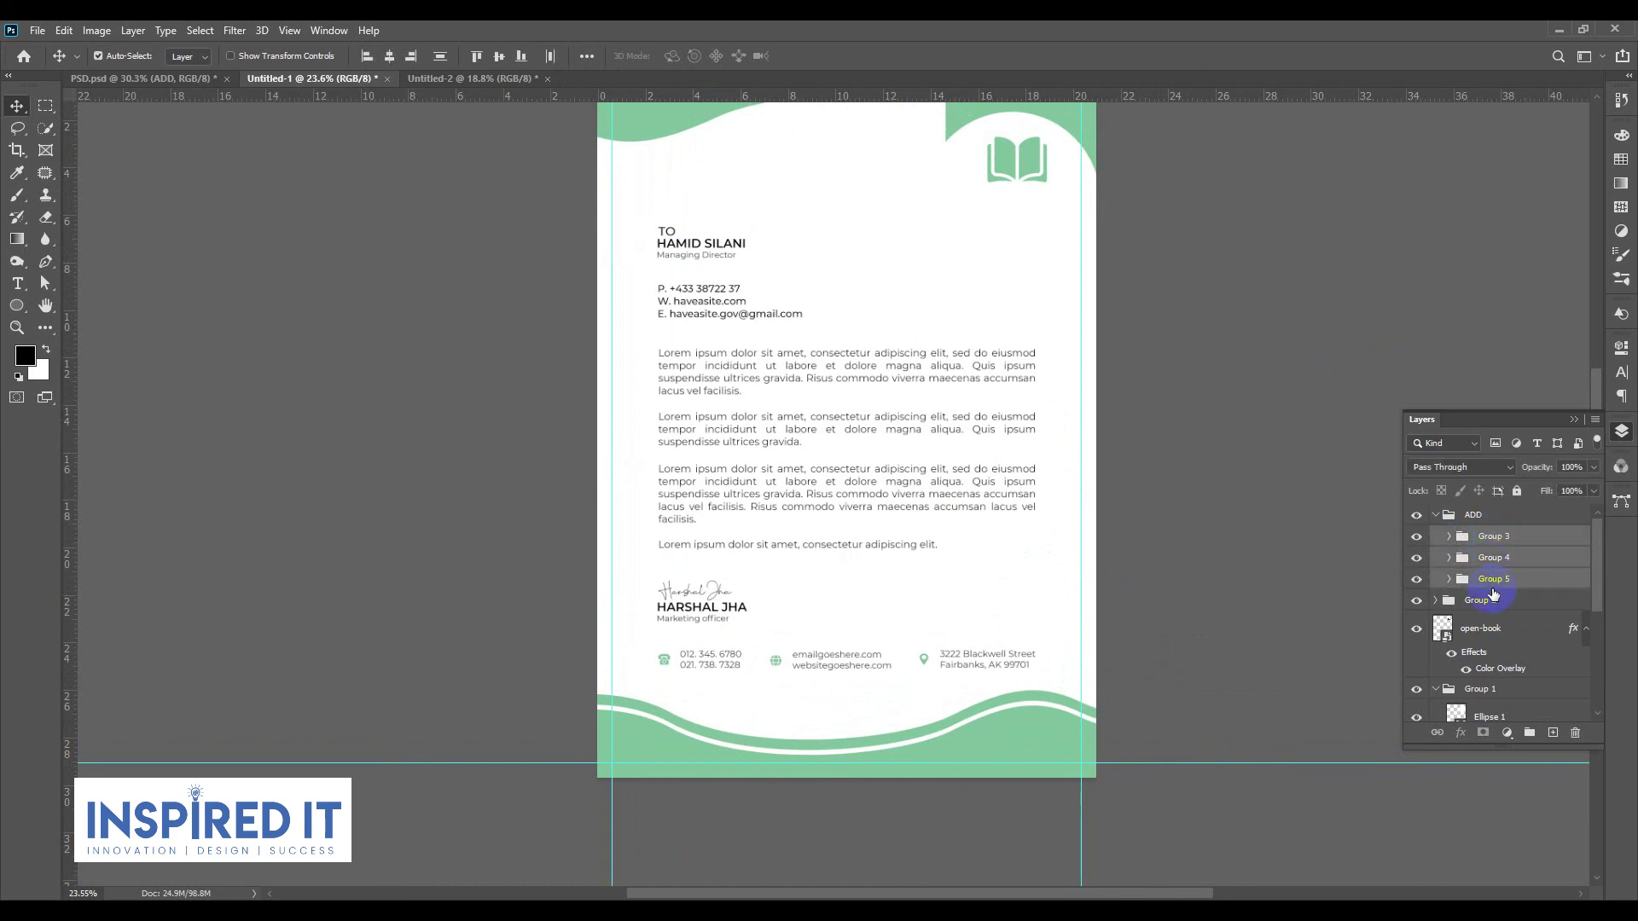
pyautogui.hotkey('shift', 'Down')
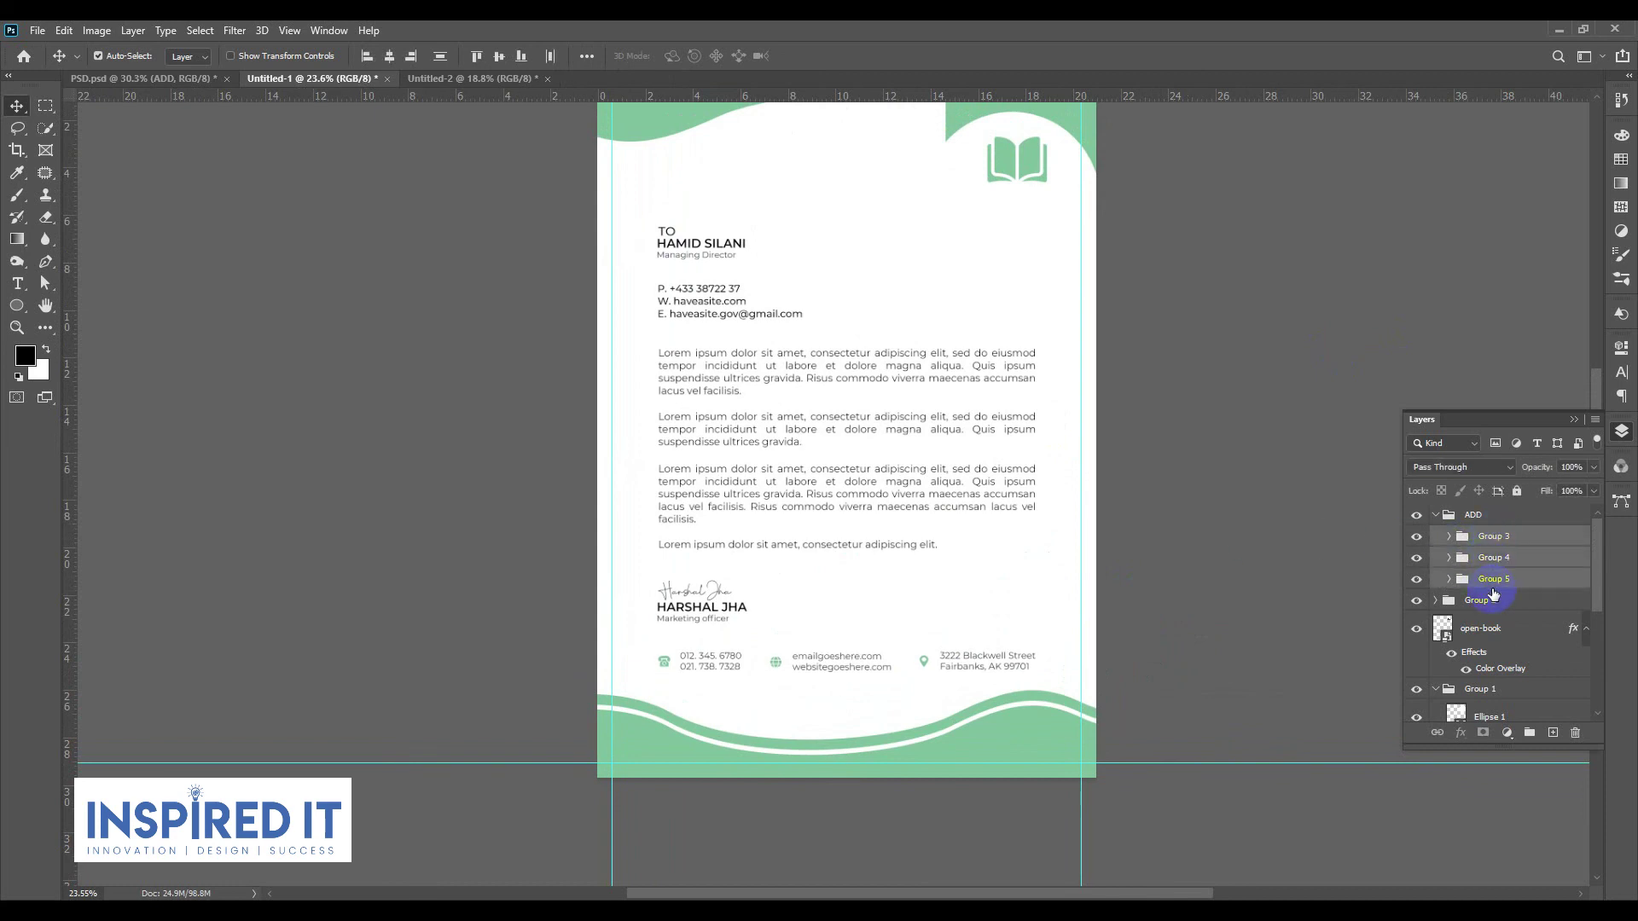
# Step: Try vertically centring the letter content and logo on the Background, then undo it
pyautogui.click(1436, 516)
pyautogui.keyDown('shift'); pyautogui.click(1482, 537); pyautogui.keyUp('shift')
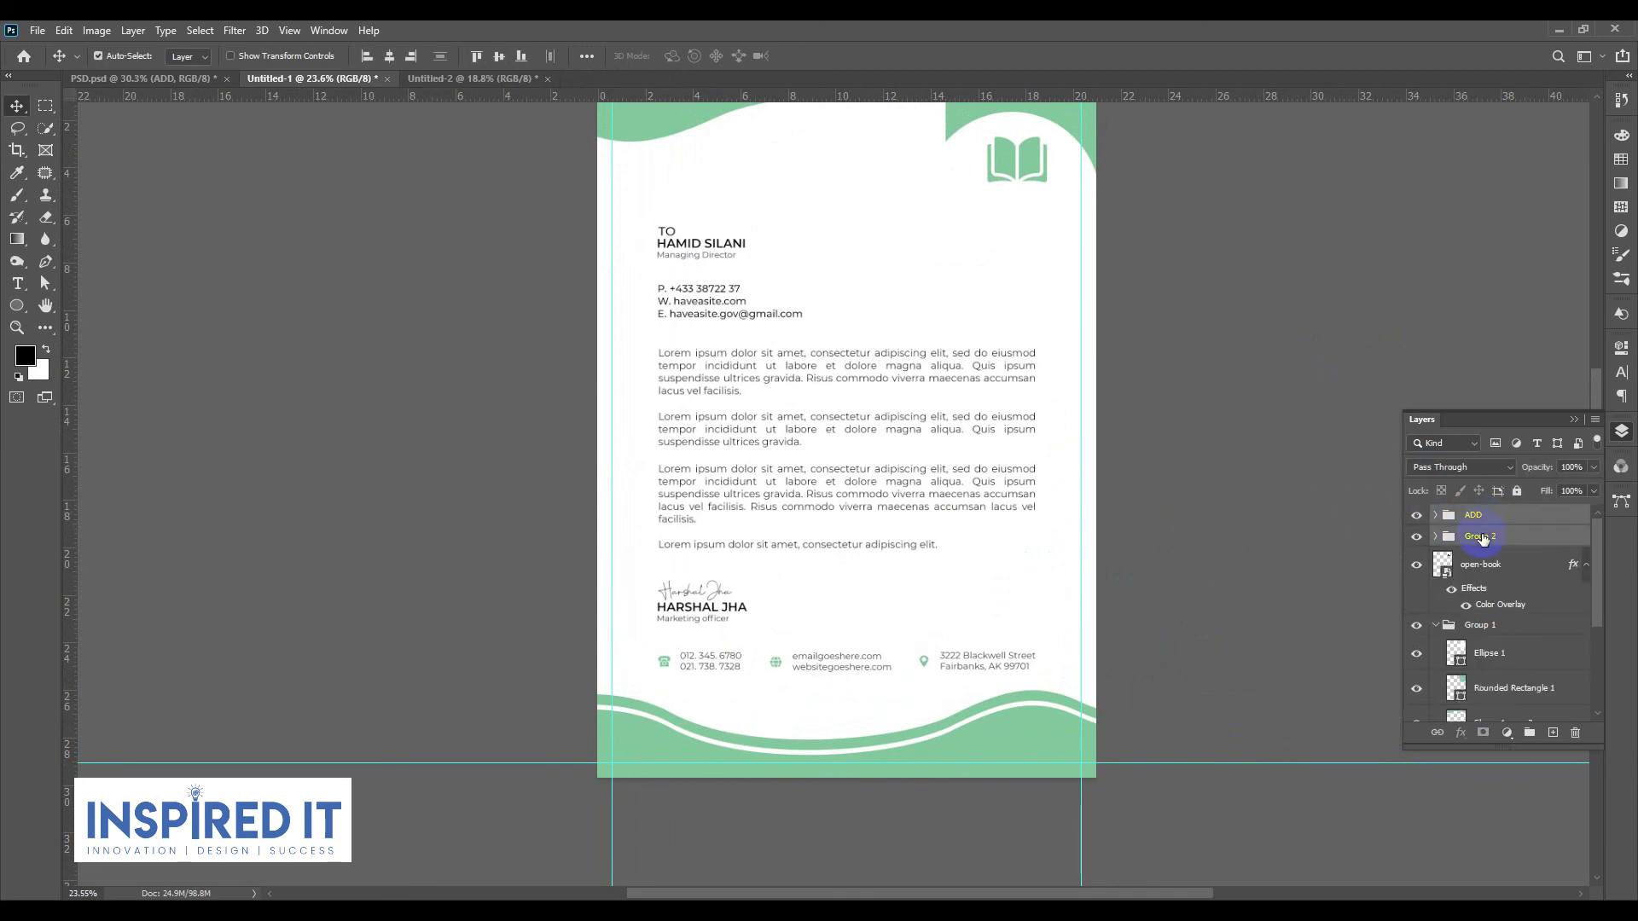
pyautogui.click(1485, 567)
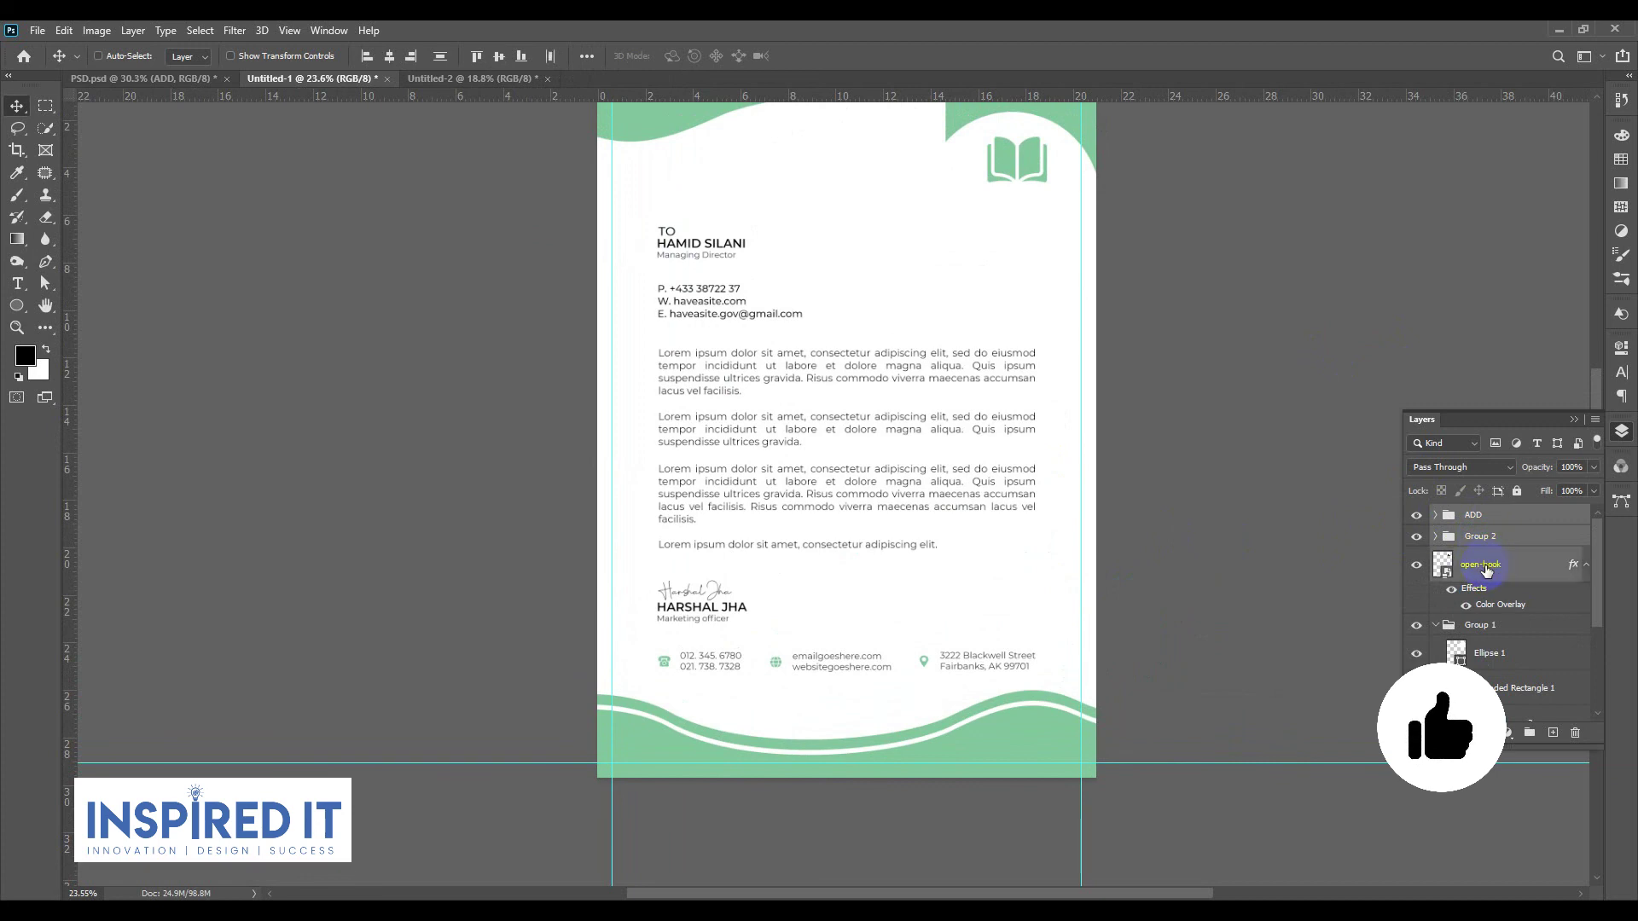
pyautogui.scroll(-3, 1486, 597)
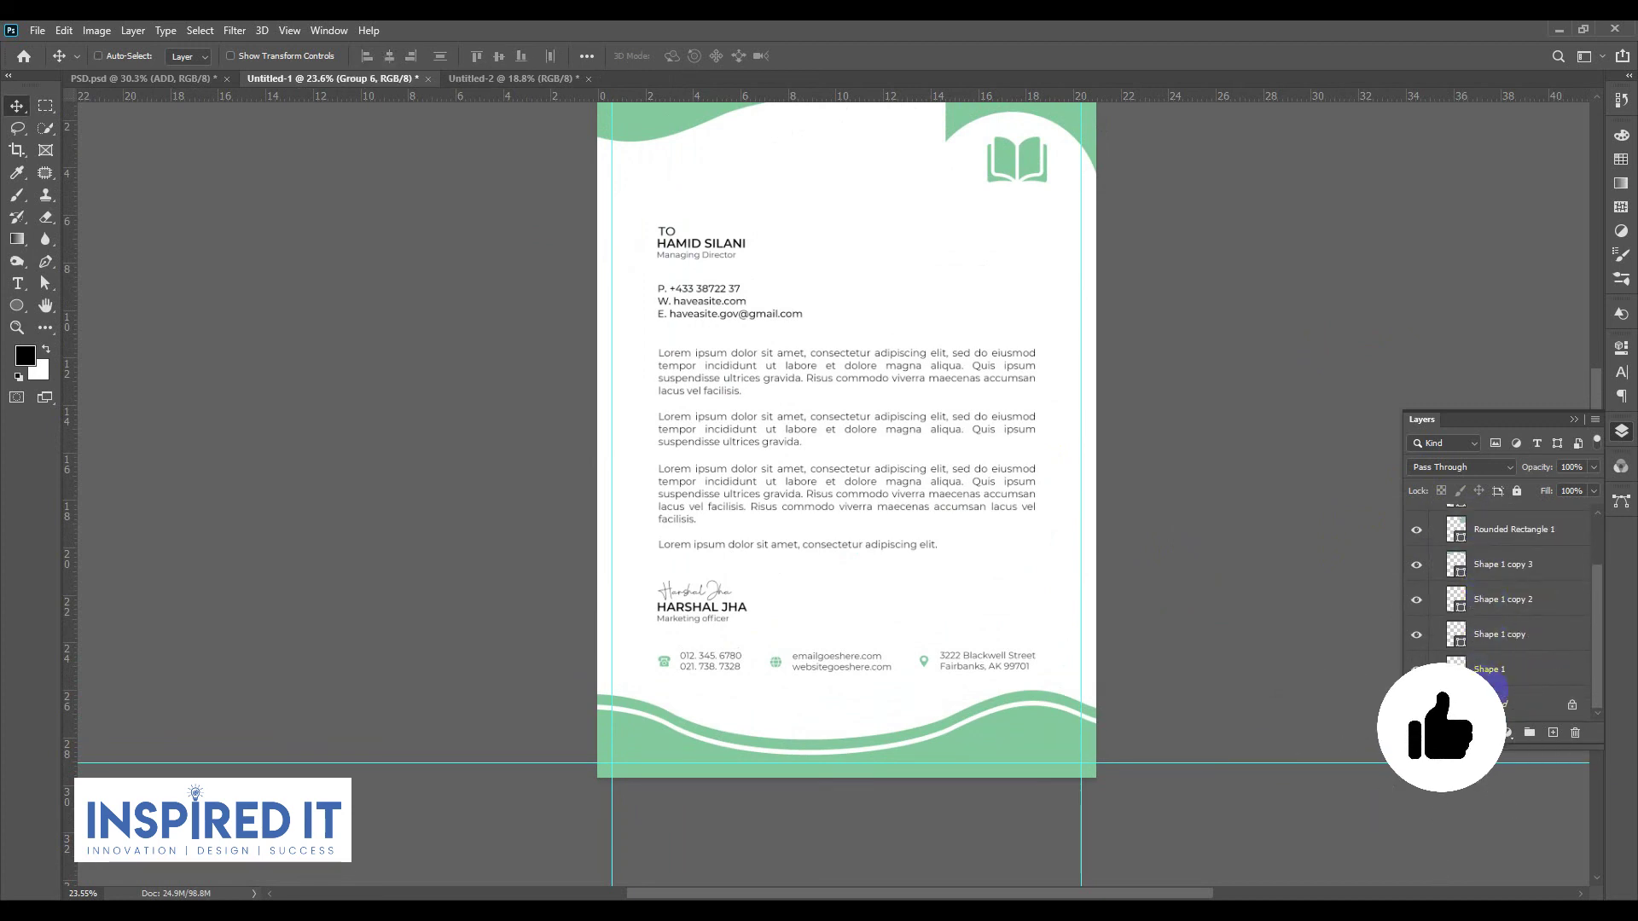
pyautogui.click(1536, 704)
pyautogui.click(500, 56)
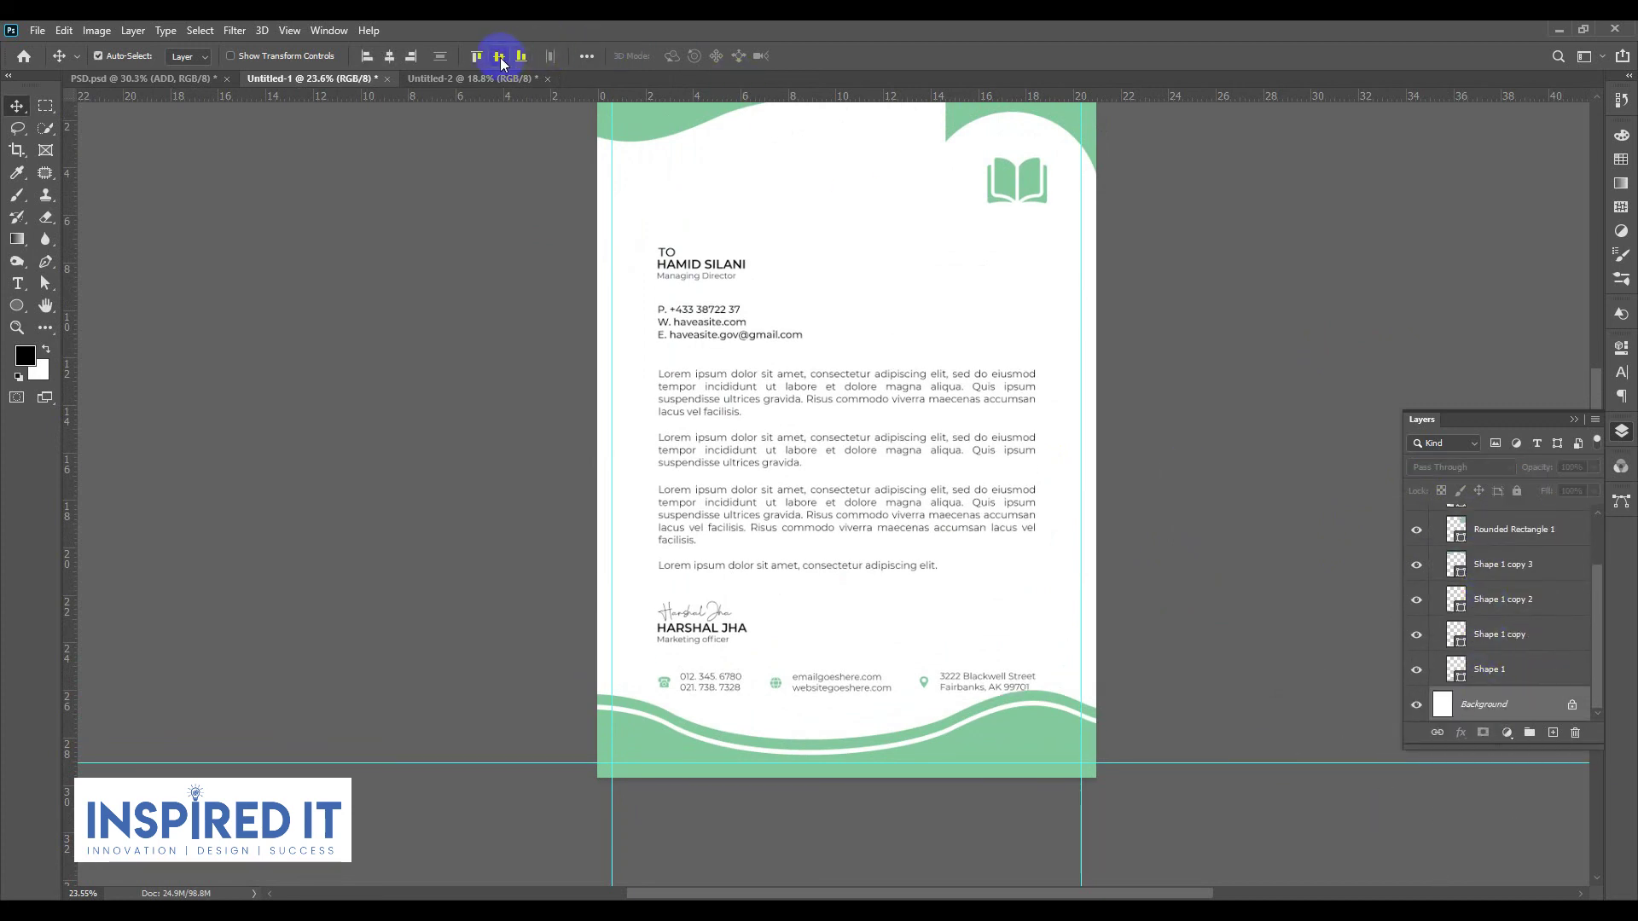
pyautogui.hotkey('ctrl', 'z')
pyautogui.click(1188, 377)
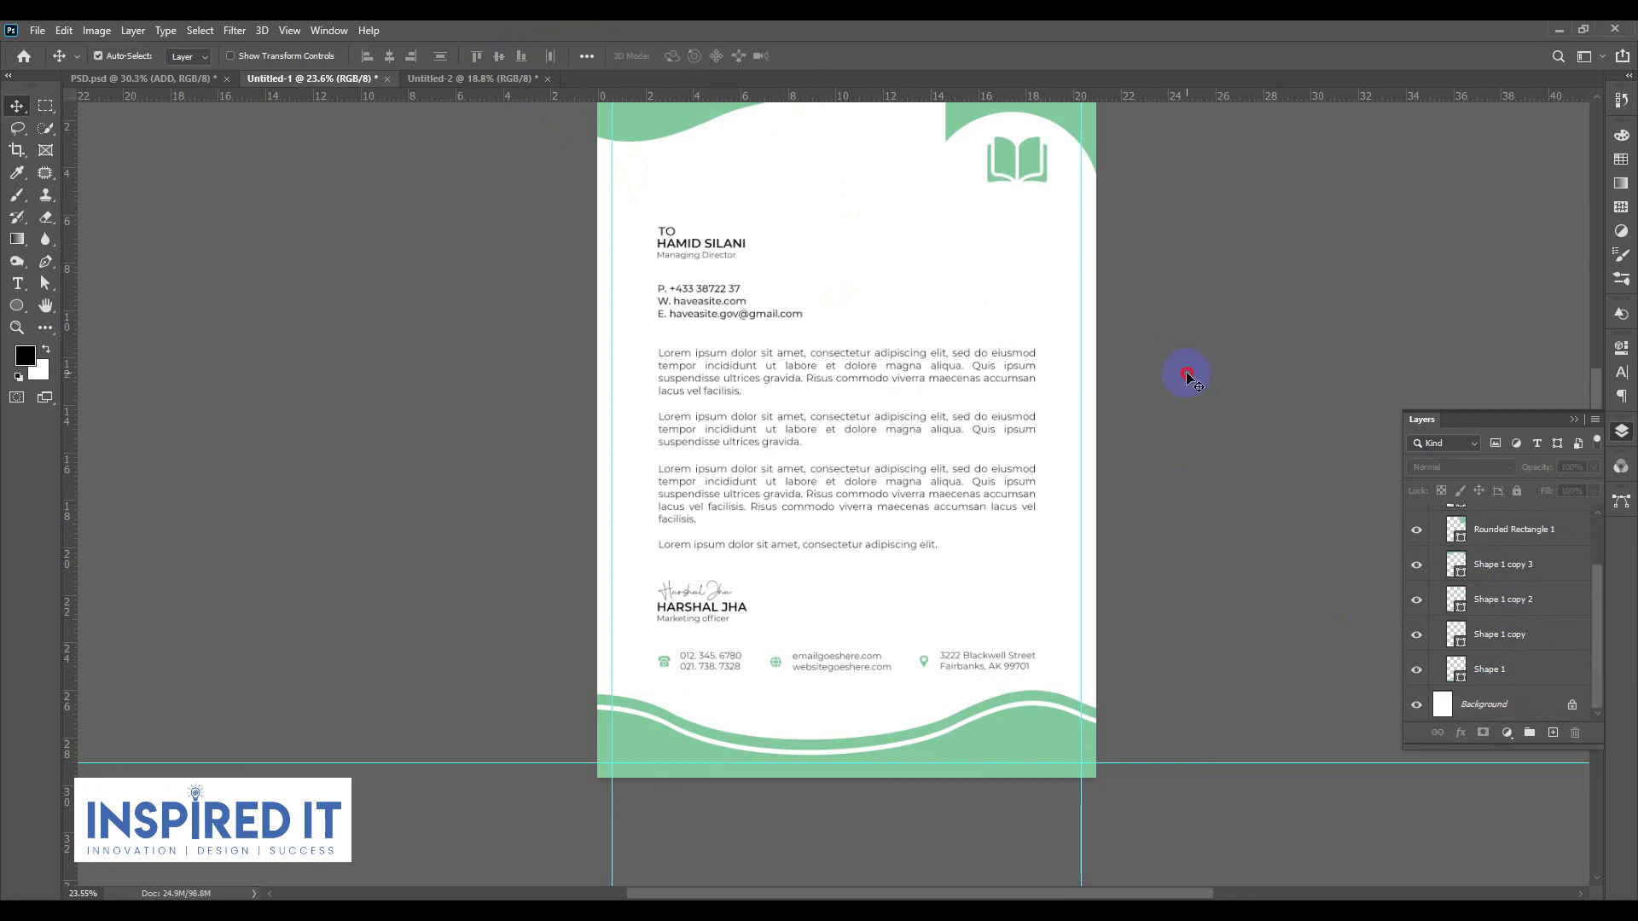
pyautogui.click(1602, 443)
pyautogui.scroll(-3, 1195, 478)
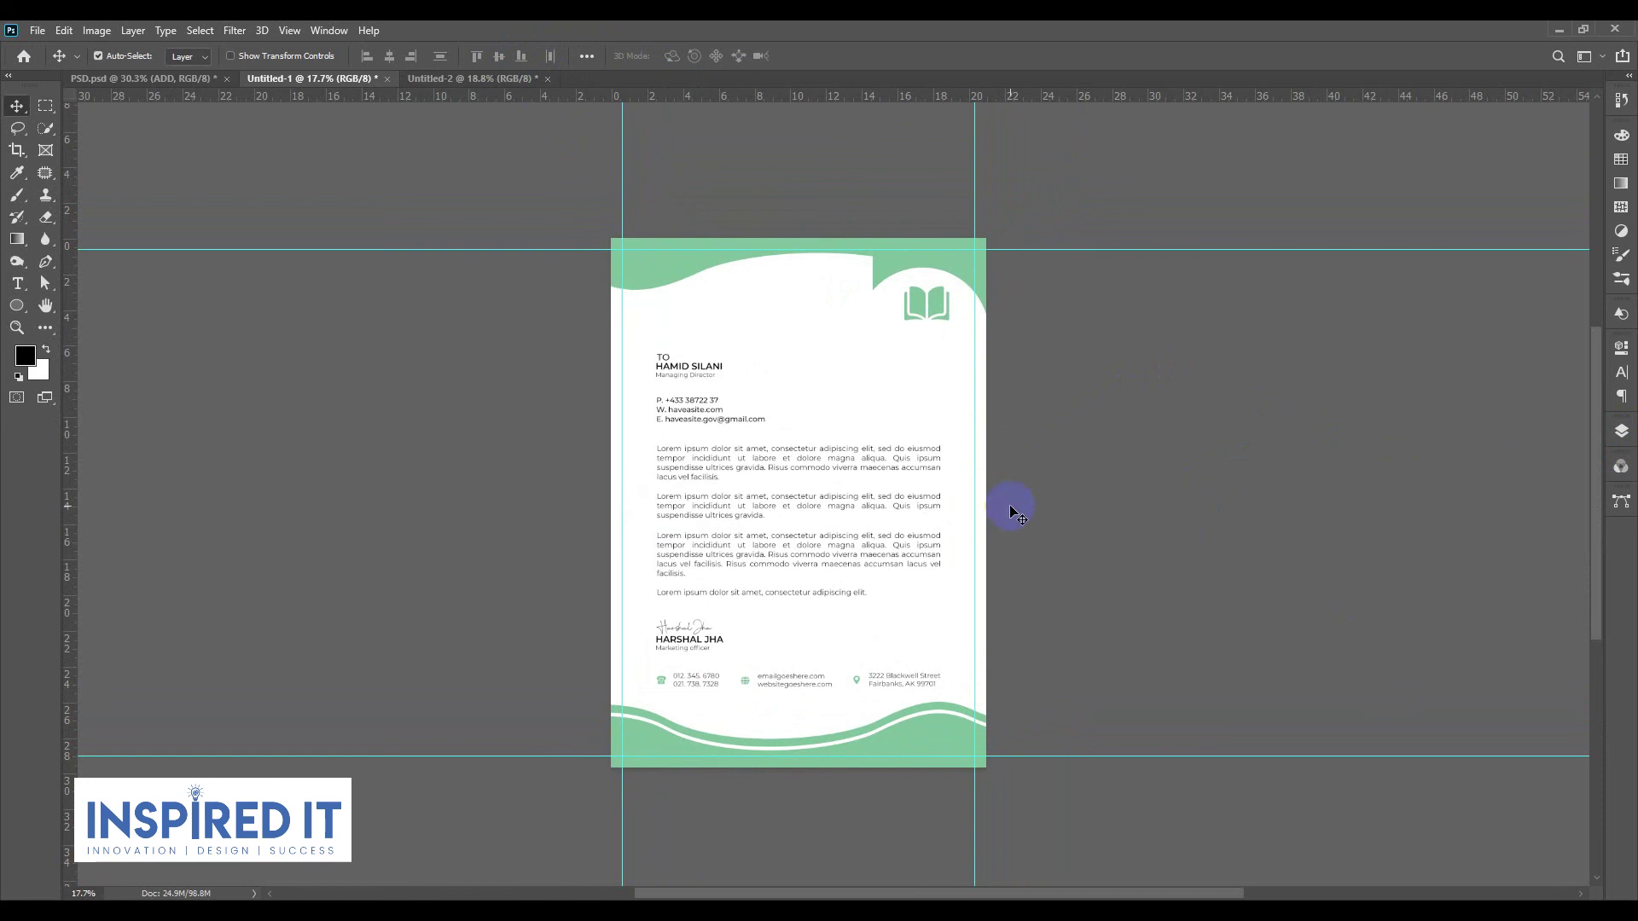
pyautogui.scroll(2, 684, 512)
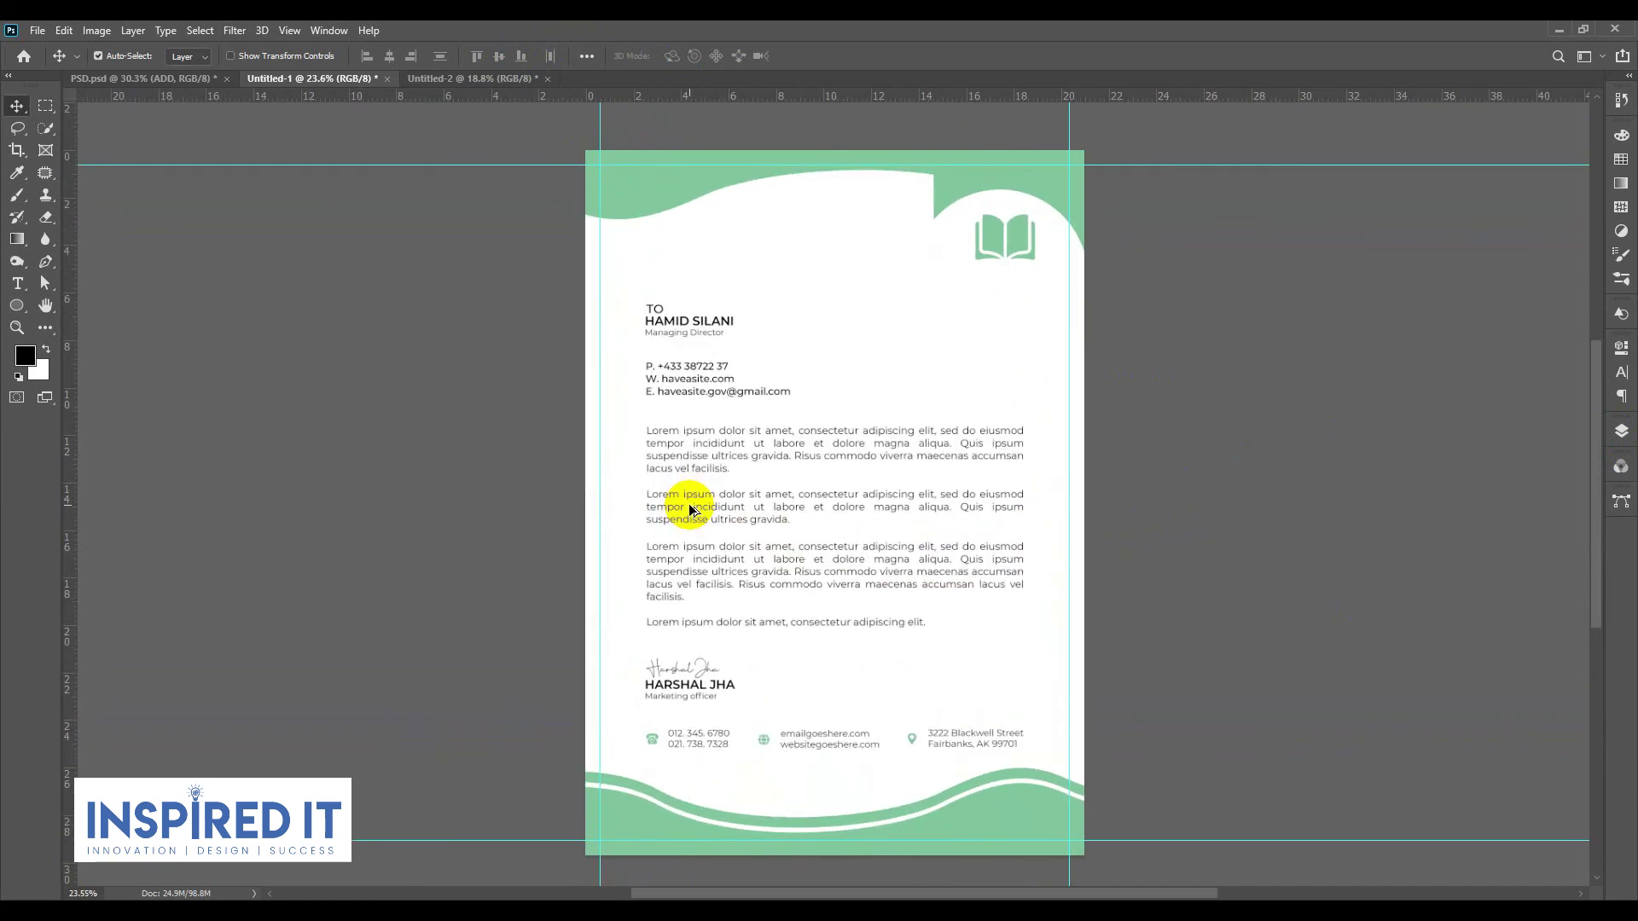
# Step: Ungroup Group 6, then regroup only ADD and Group 2, leaving the book logo out
pyautogui.click(1619, 451)
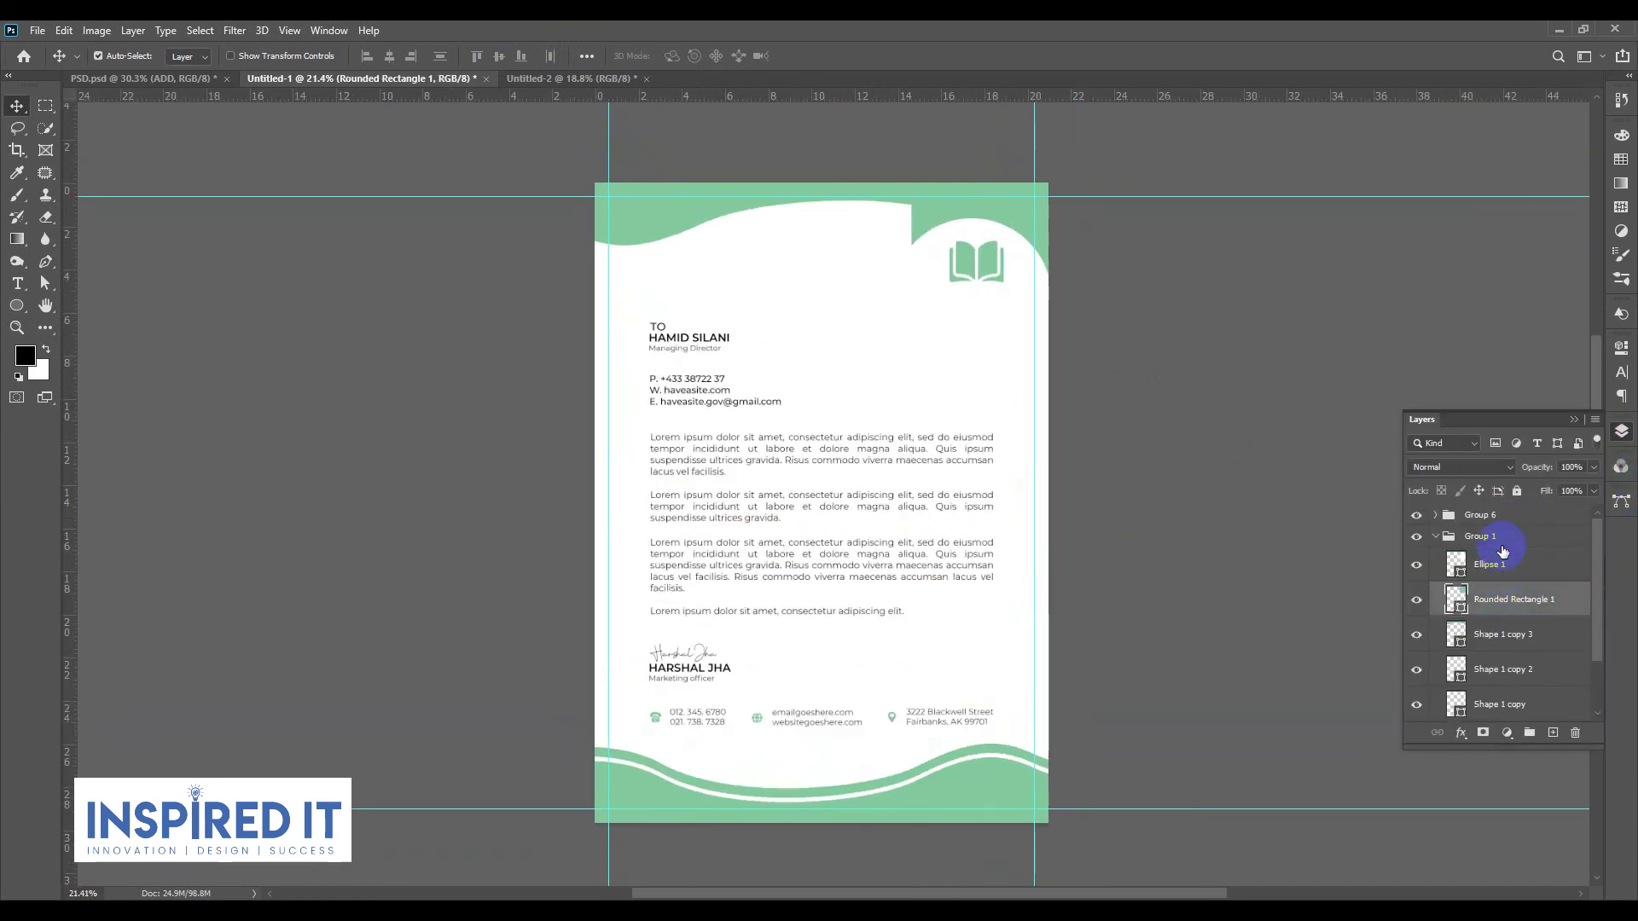
pyautogui.click(1499, 517)
pyautogui.hotkey('ctrl', 'shift', 'g')
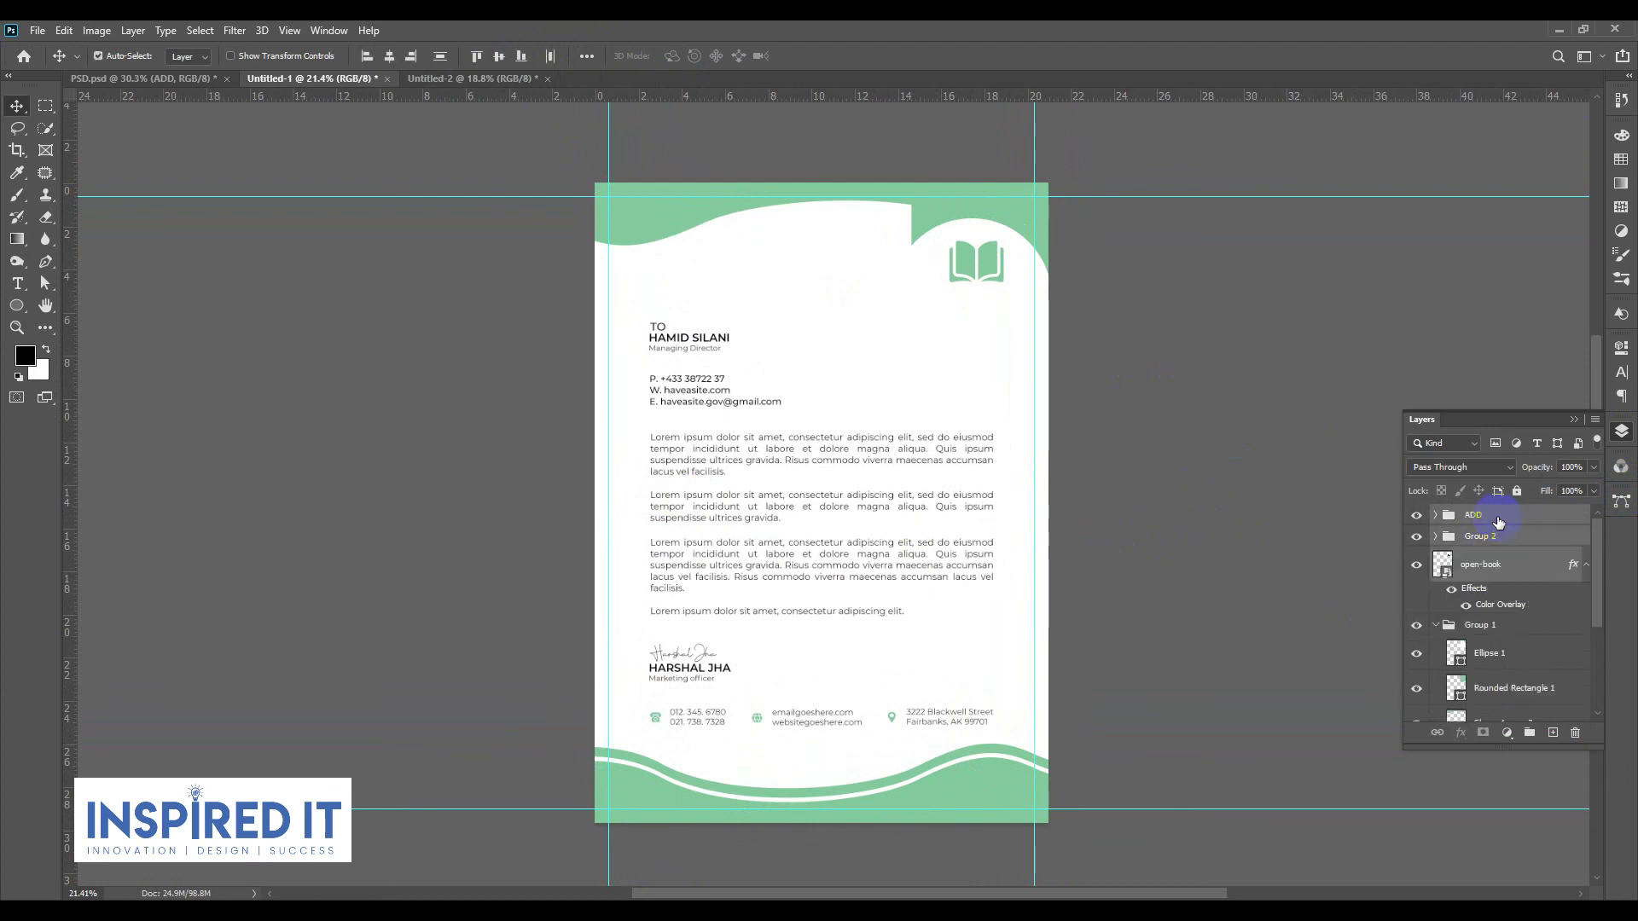
pyautogui.click(1318, 539)
pyautogui.click(1481, 538)
pyautogui.keyDown('ctrl'); pyautogui.click(1480, 524); pyautogui.keyUp('ctrl')
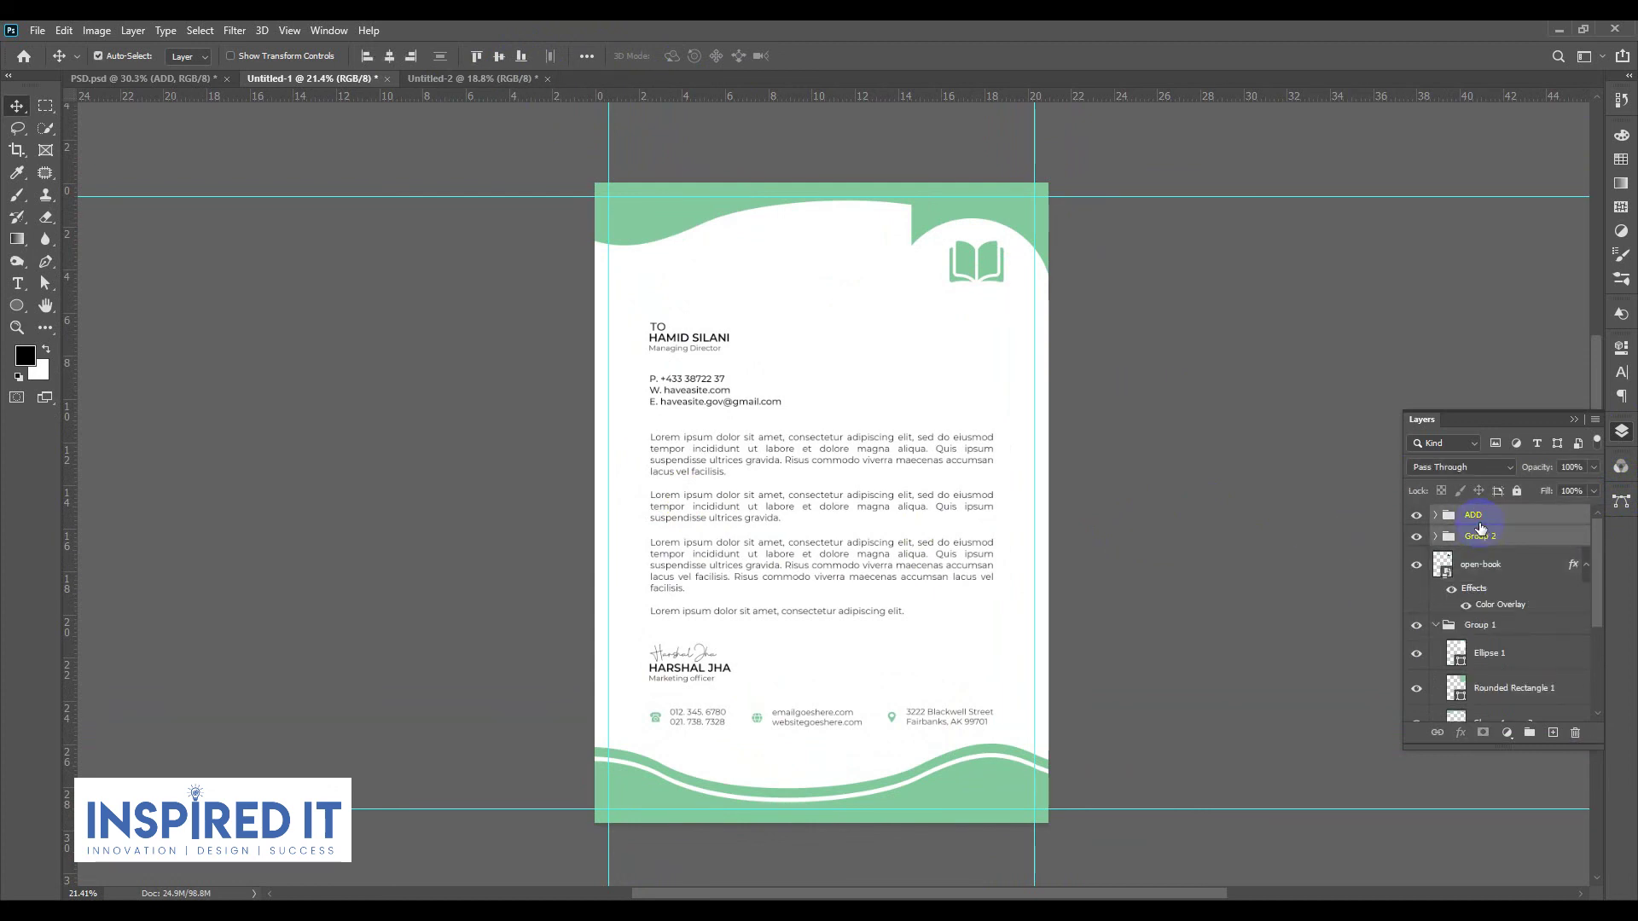
pyautogui.hotkey('ctrl', 'g')
# Step: Vertically centre the ADD/Group 2 text group against the Background layer
pyautogui.scroll(-3, 1523, 699)
pyautogui.scroll(-2, 1514, 687)
pyautogui.keyDown('ctrl'); pyautogui.click(1506, 705); pyautogui.keyUp('ctrl')
pyautogui.click(499, 56)
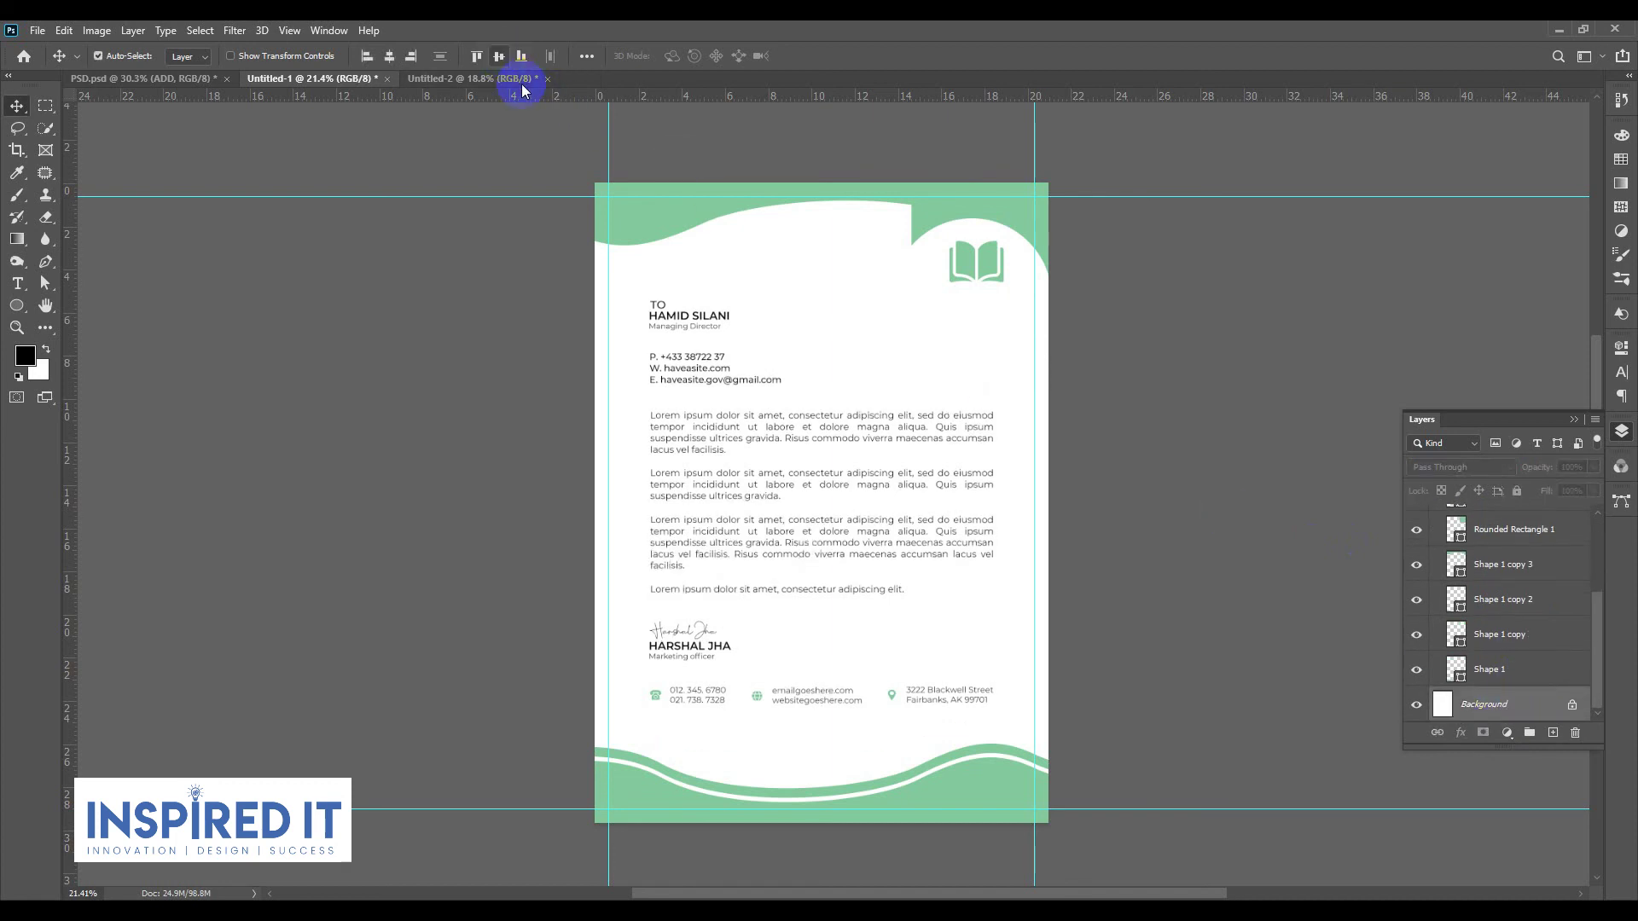
pyautogui.click(1177, 401)
pyautogui.click(1621, 434)
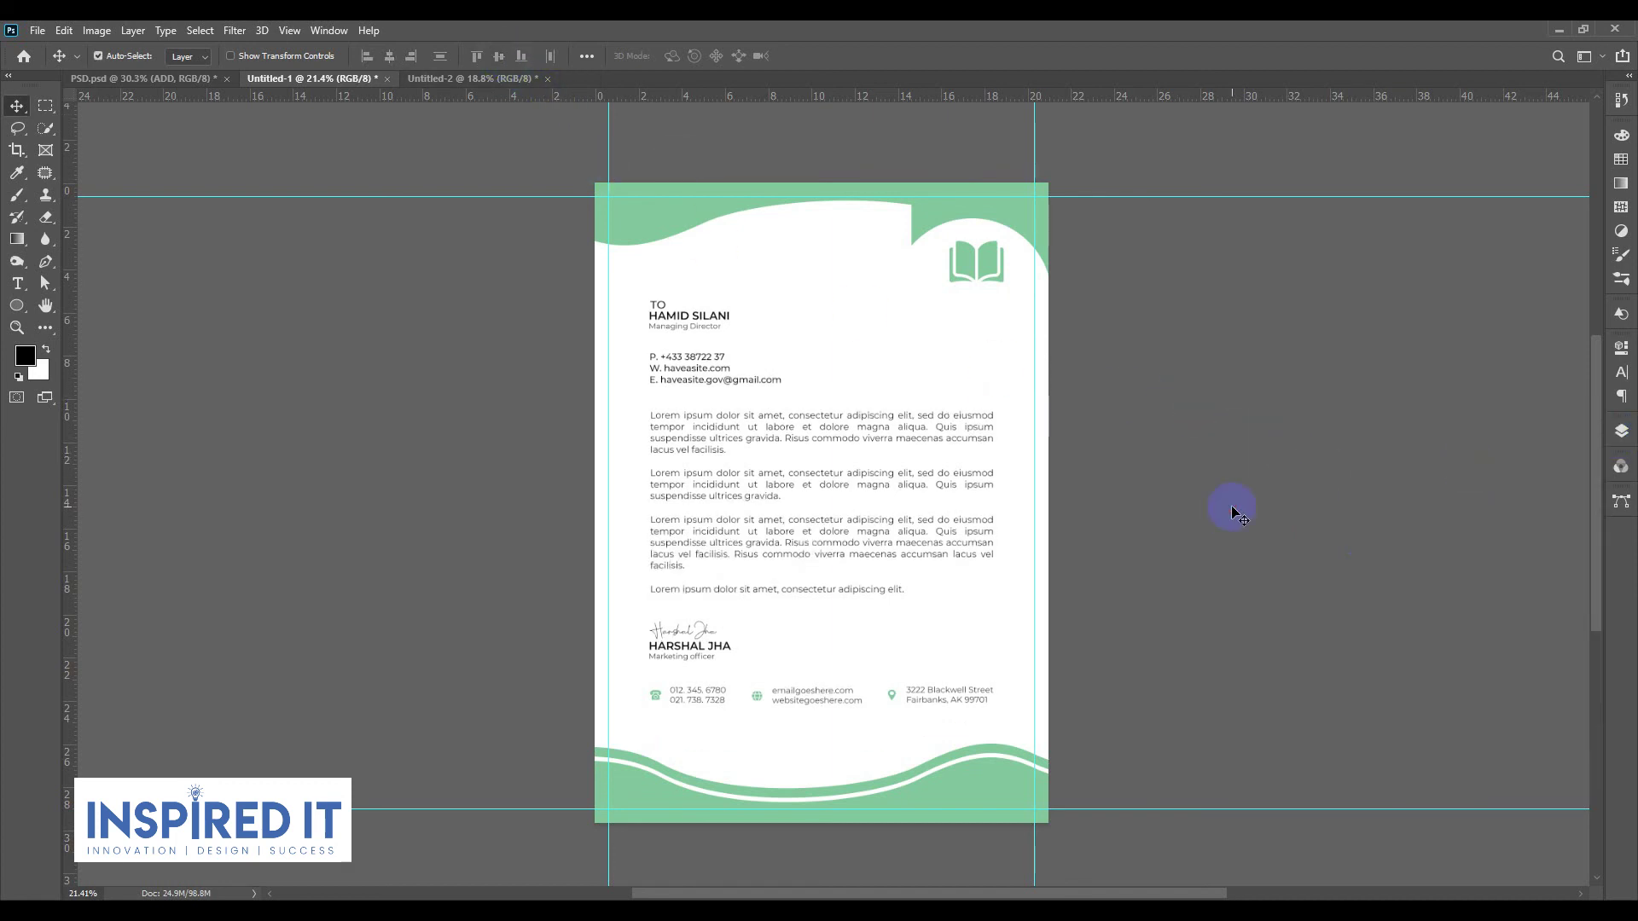
# Step: Check the recentred letter layout, then begin saving a copy with Ctrl+Alt+S
pyautogui.scroll(2, 990, 542)
pyautogui.scroll(-2, 990, 542)
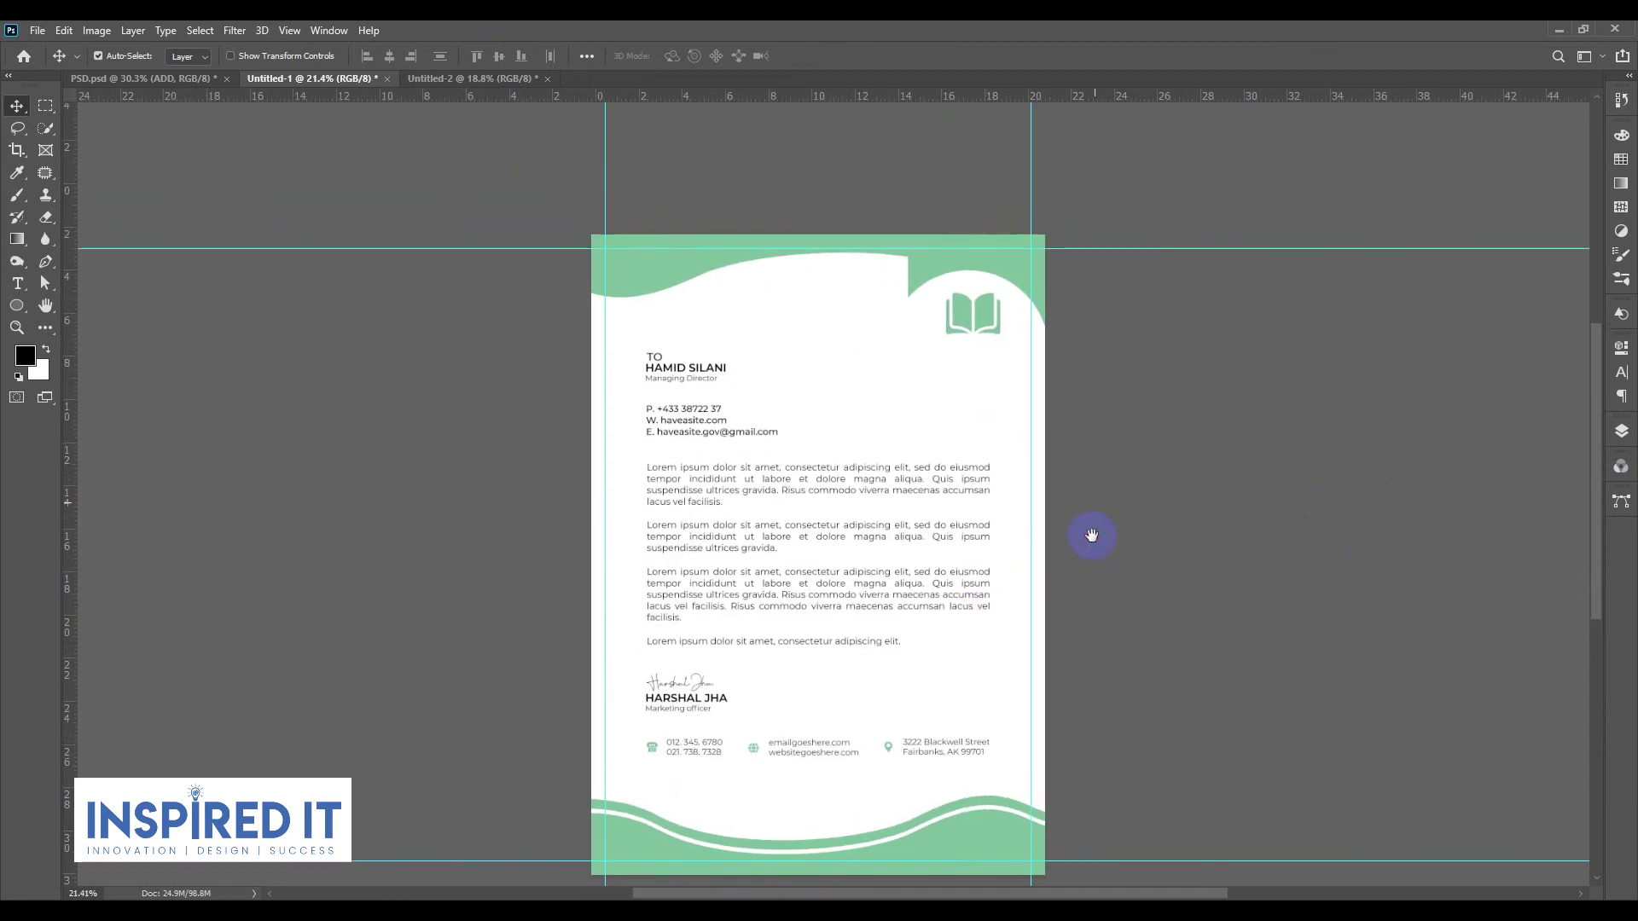
pyautogui.scroll(1, 864, 327)
pyautogui.scroll(1, 864, 327)
pyautogui.scroll(2, 907, 336)
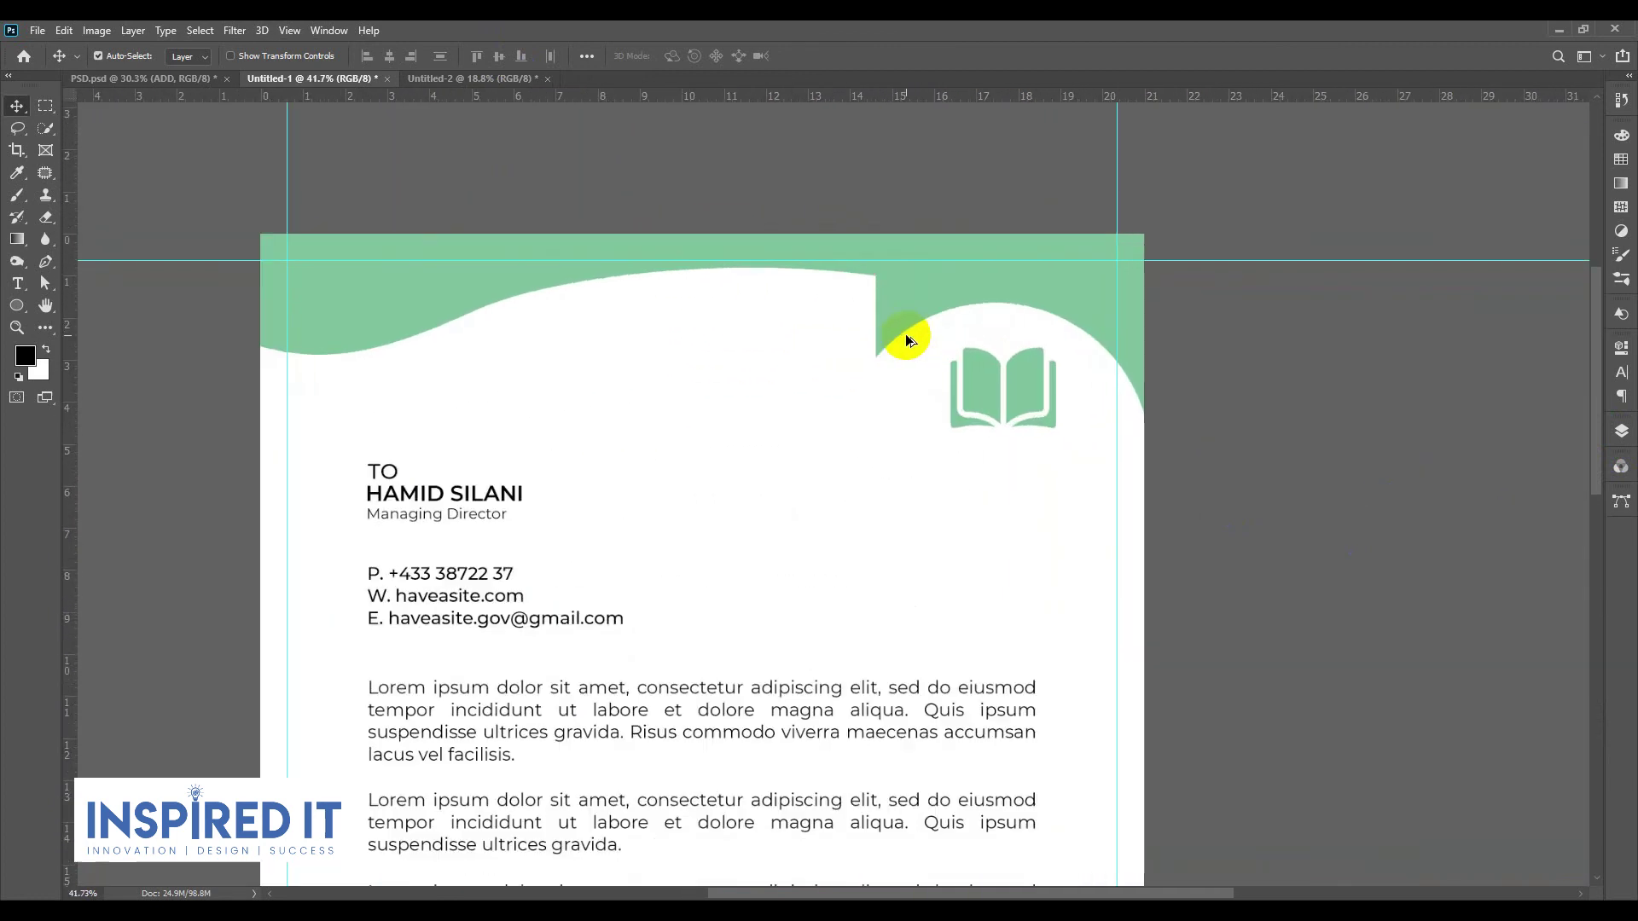
pyautogui.scroll(-2, 757, 457)
pyautogui.scroll(-3, 1035, 475)
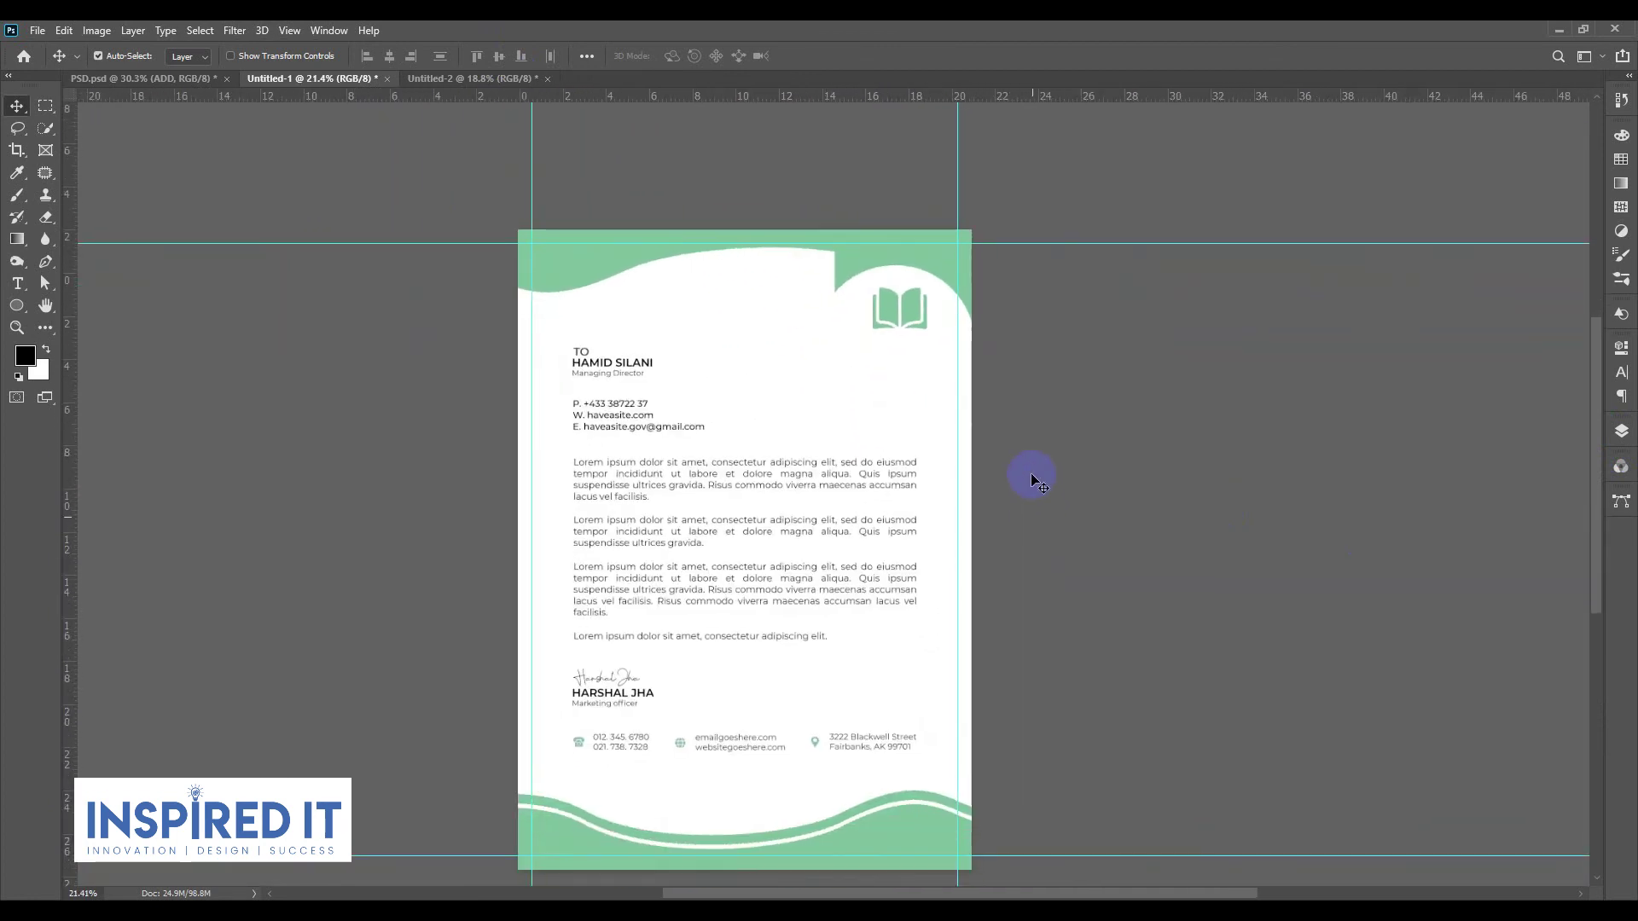
pyautogui.scroll(-1, 1035, 529)
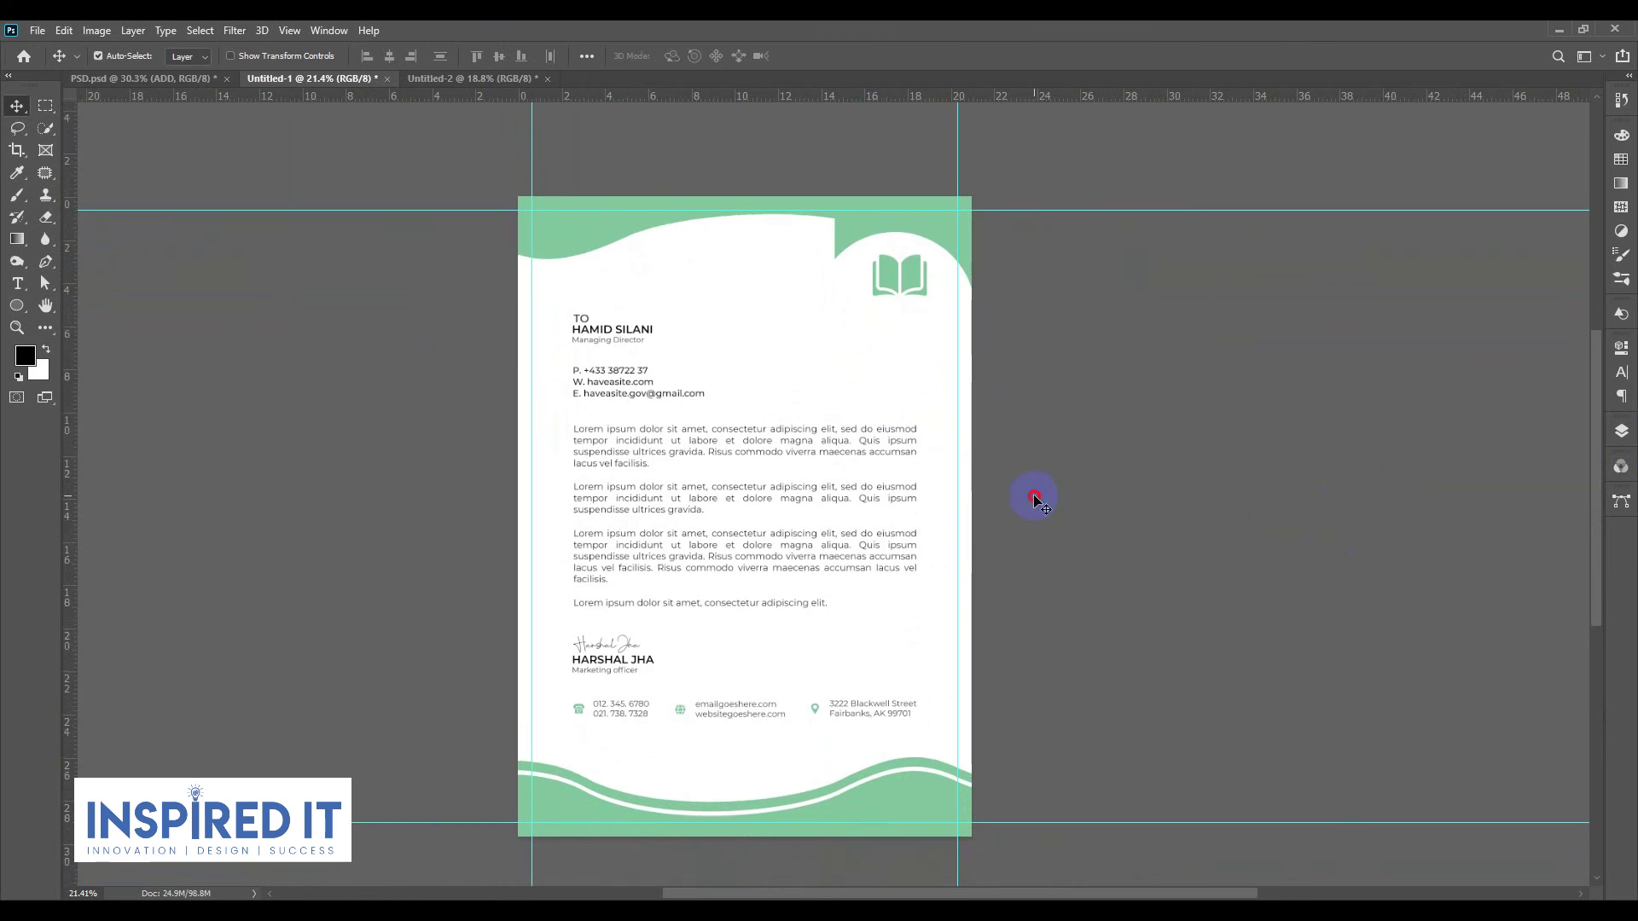
pyautogui.hotkey('ctrl', 'alt', 's')
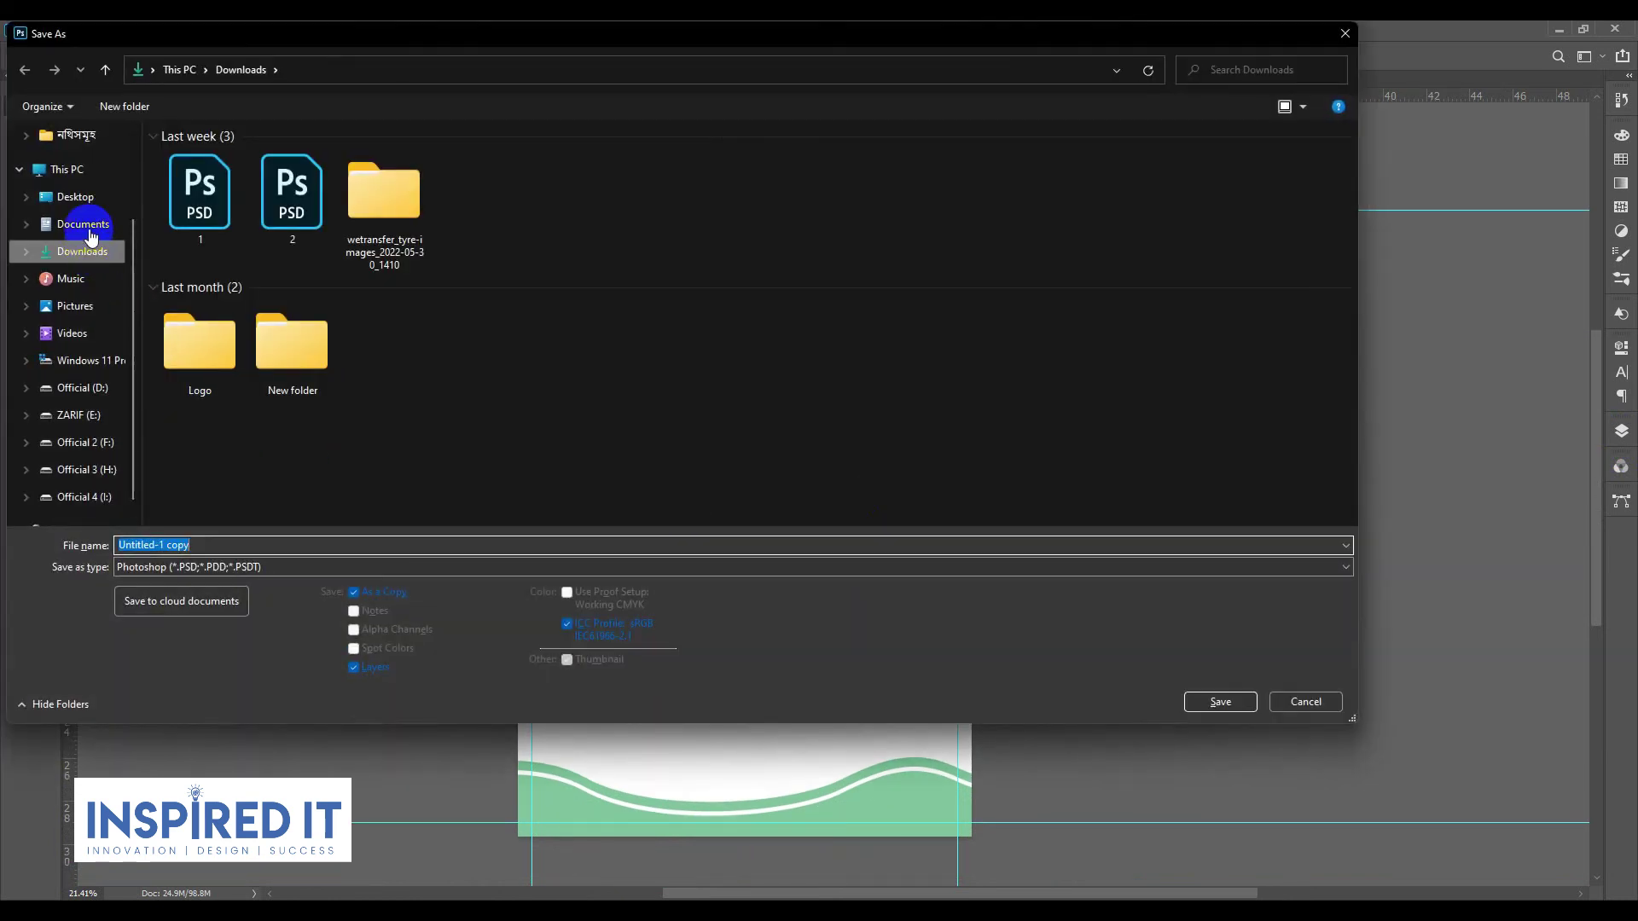
# Step: Set the save format to JPEG and go to the letterhead 2 folder
pyautogui.click(77, 197)
pyautogui.click(219, 568)
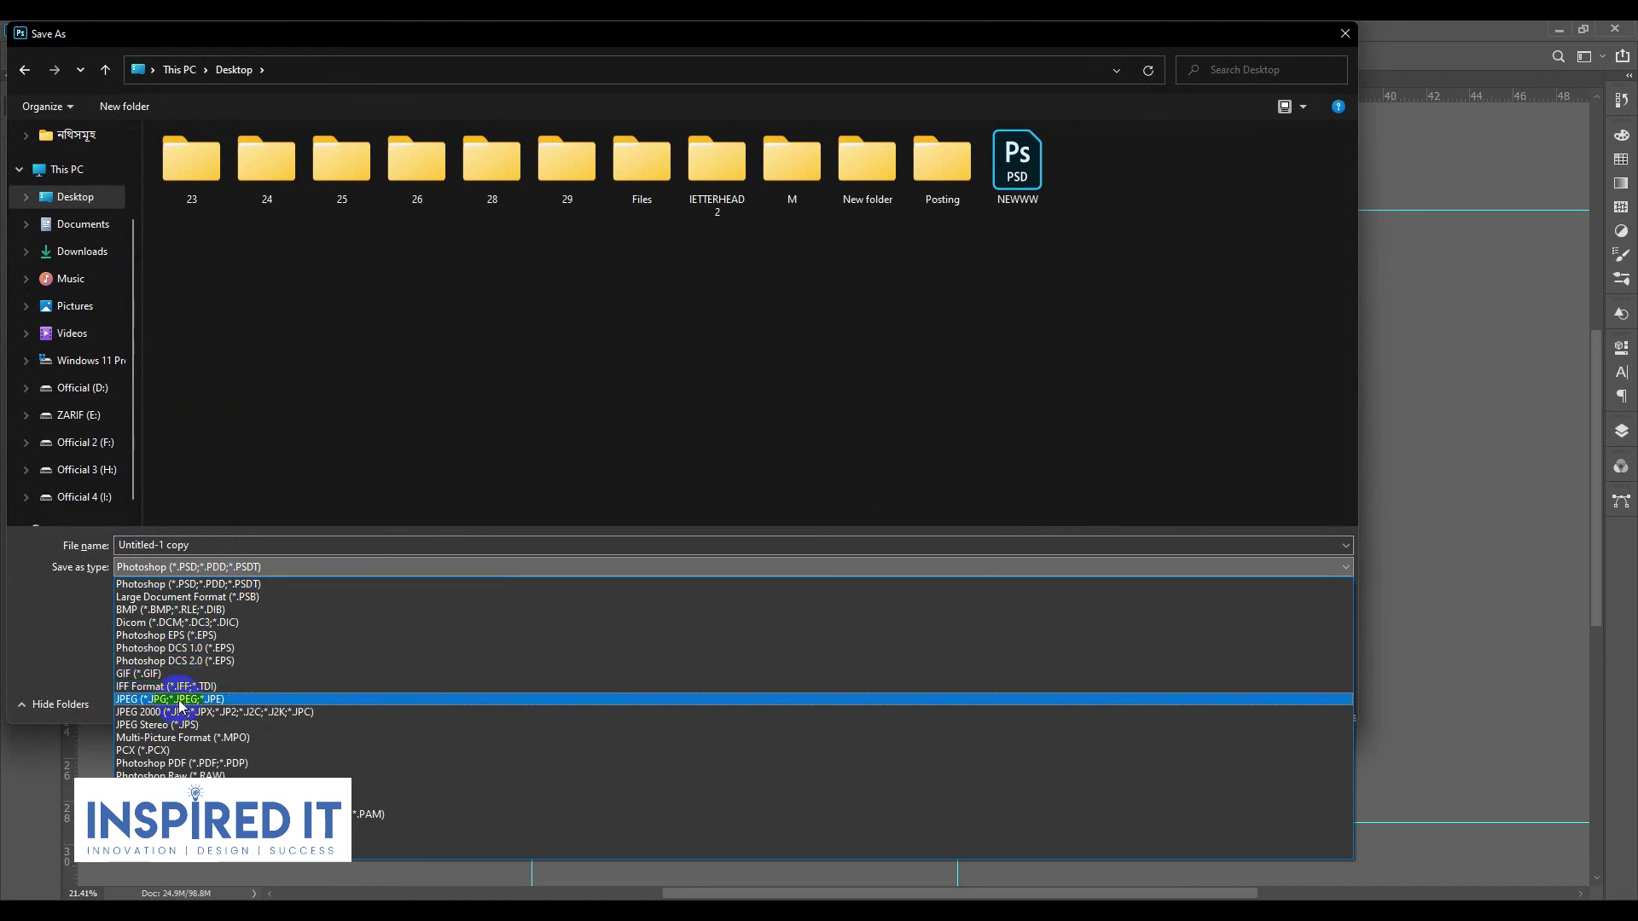
pyautogui.click(185, 699)
pyautogui.doubleClick(205, 545)
pyautogui.write('Letterh')
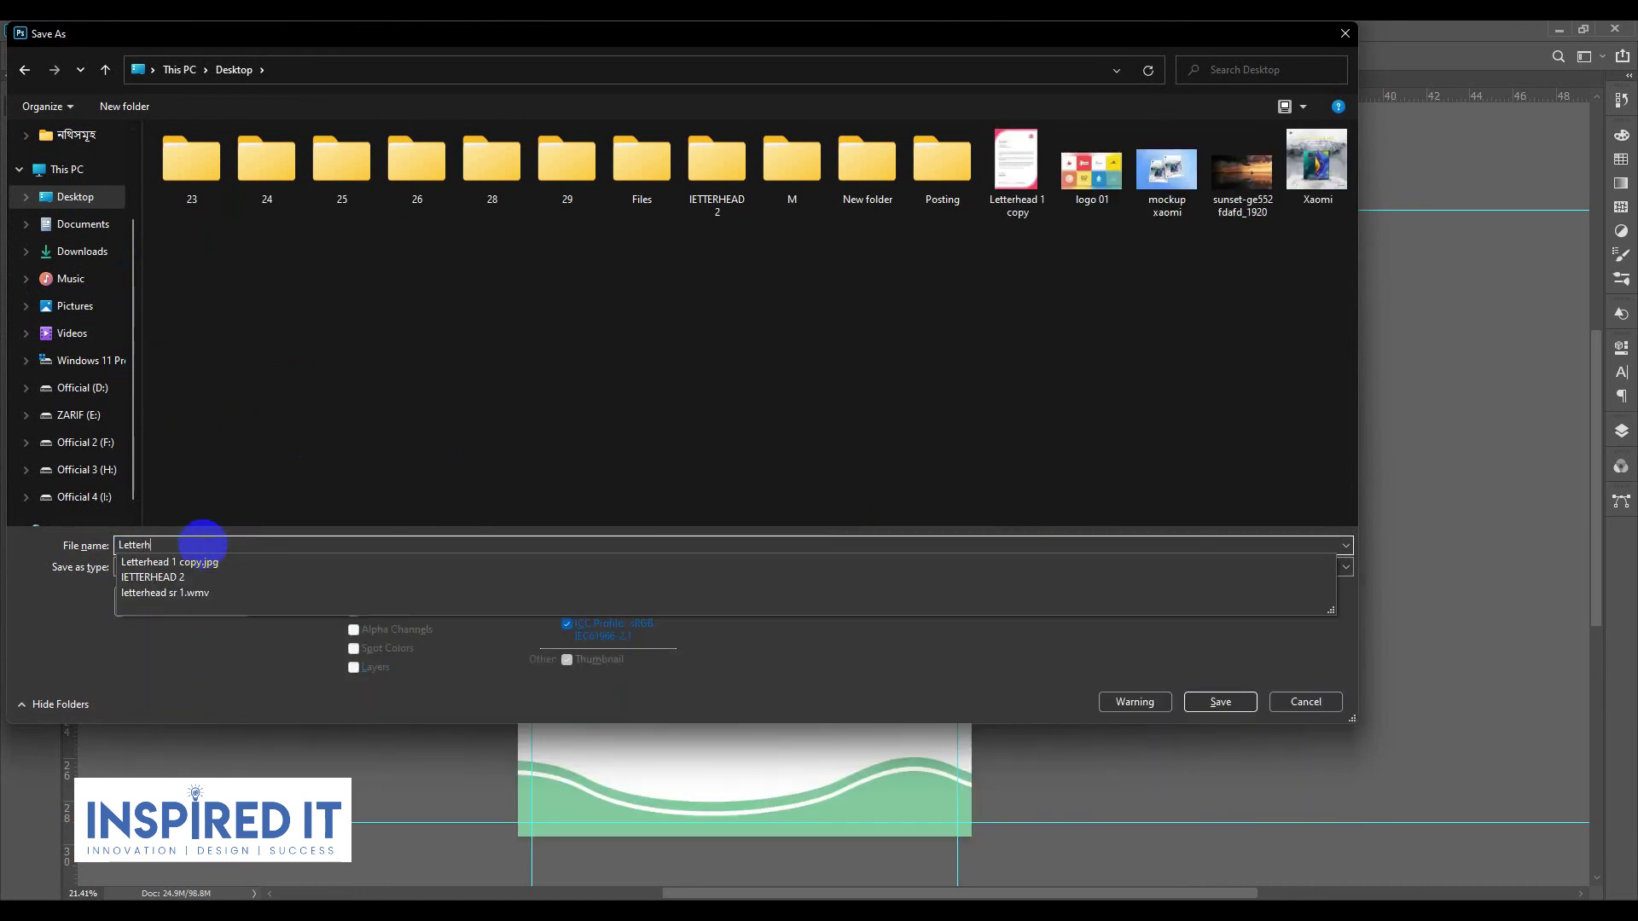
pyautogui.press('Down')
pyautogui.press('Down')
pyautogui.press('Return')
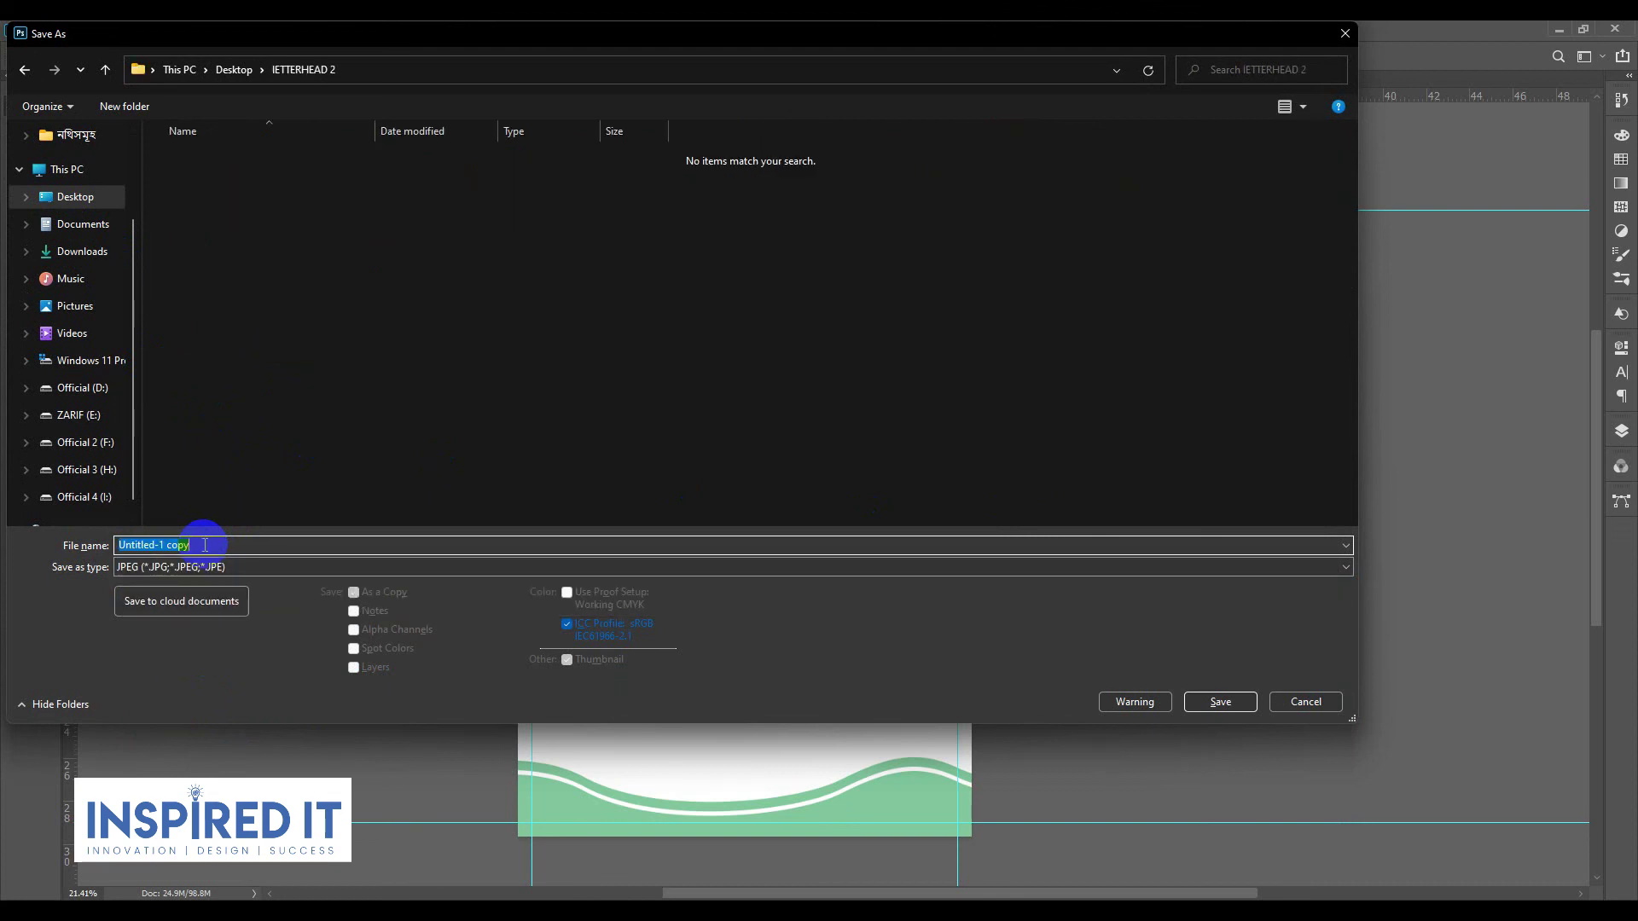
# Step: Name the file 'Lt 2' and save it as JPEG with the default quality options
pyautogui.click(199, 546)
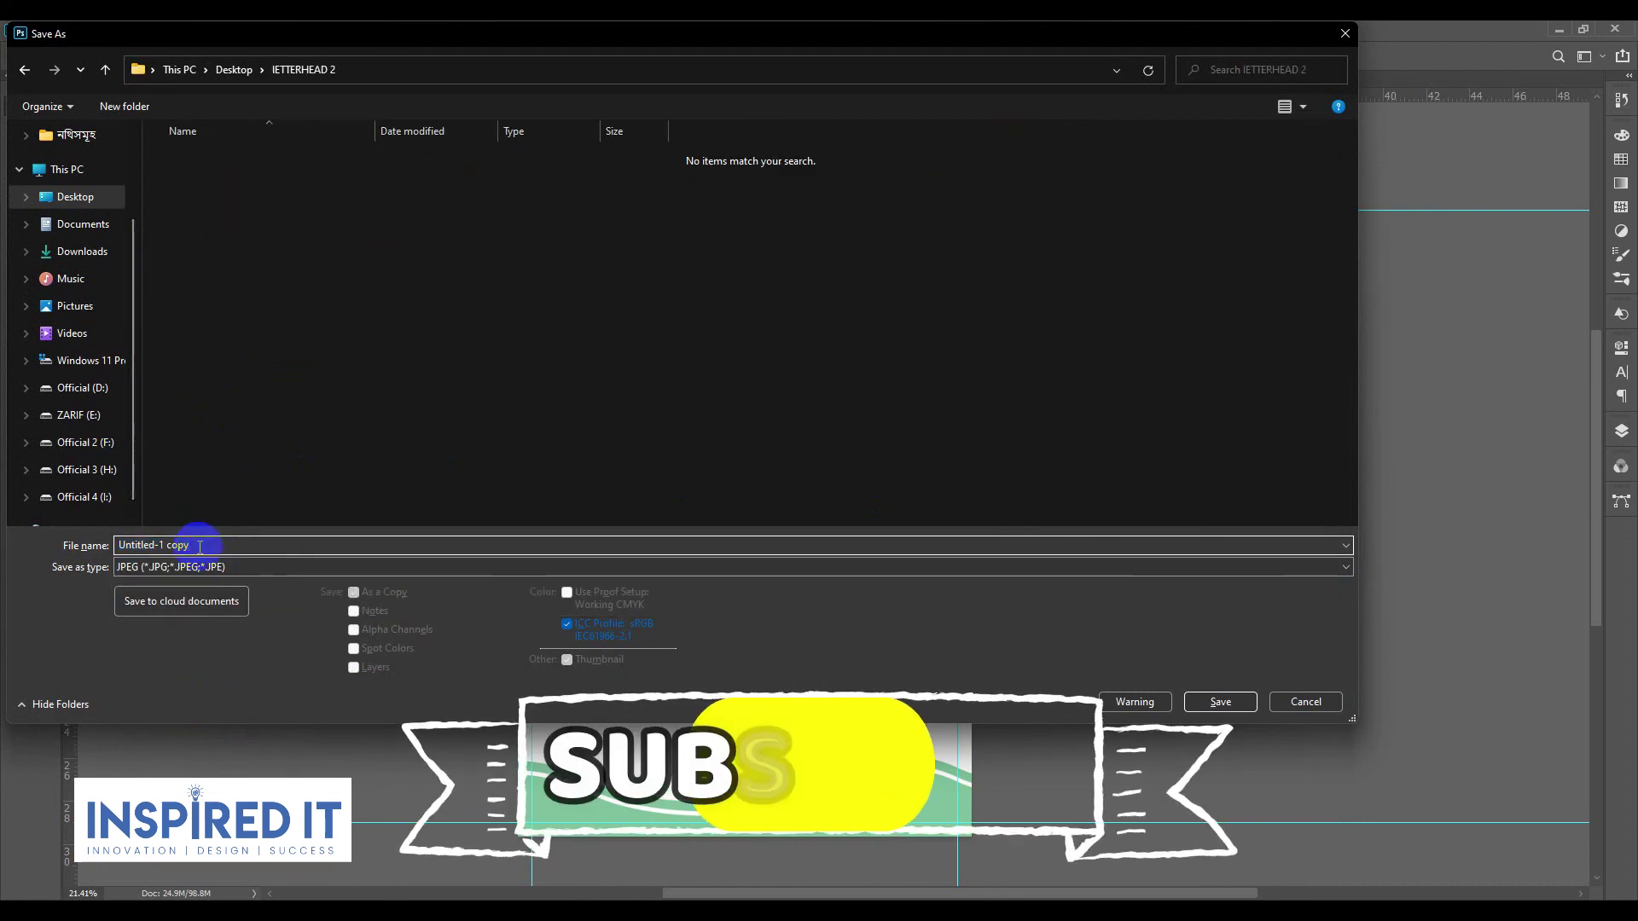
pyautogui.press('BackSpace')
pyautogui.press('BackSpace')
pyautogui.press('BackSpace')
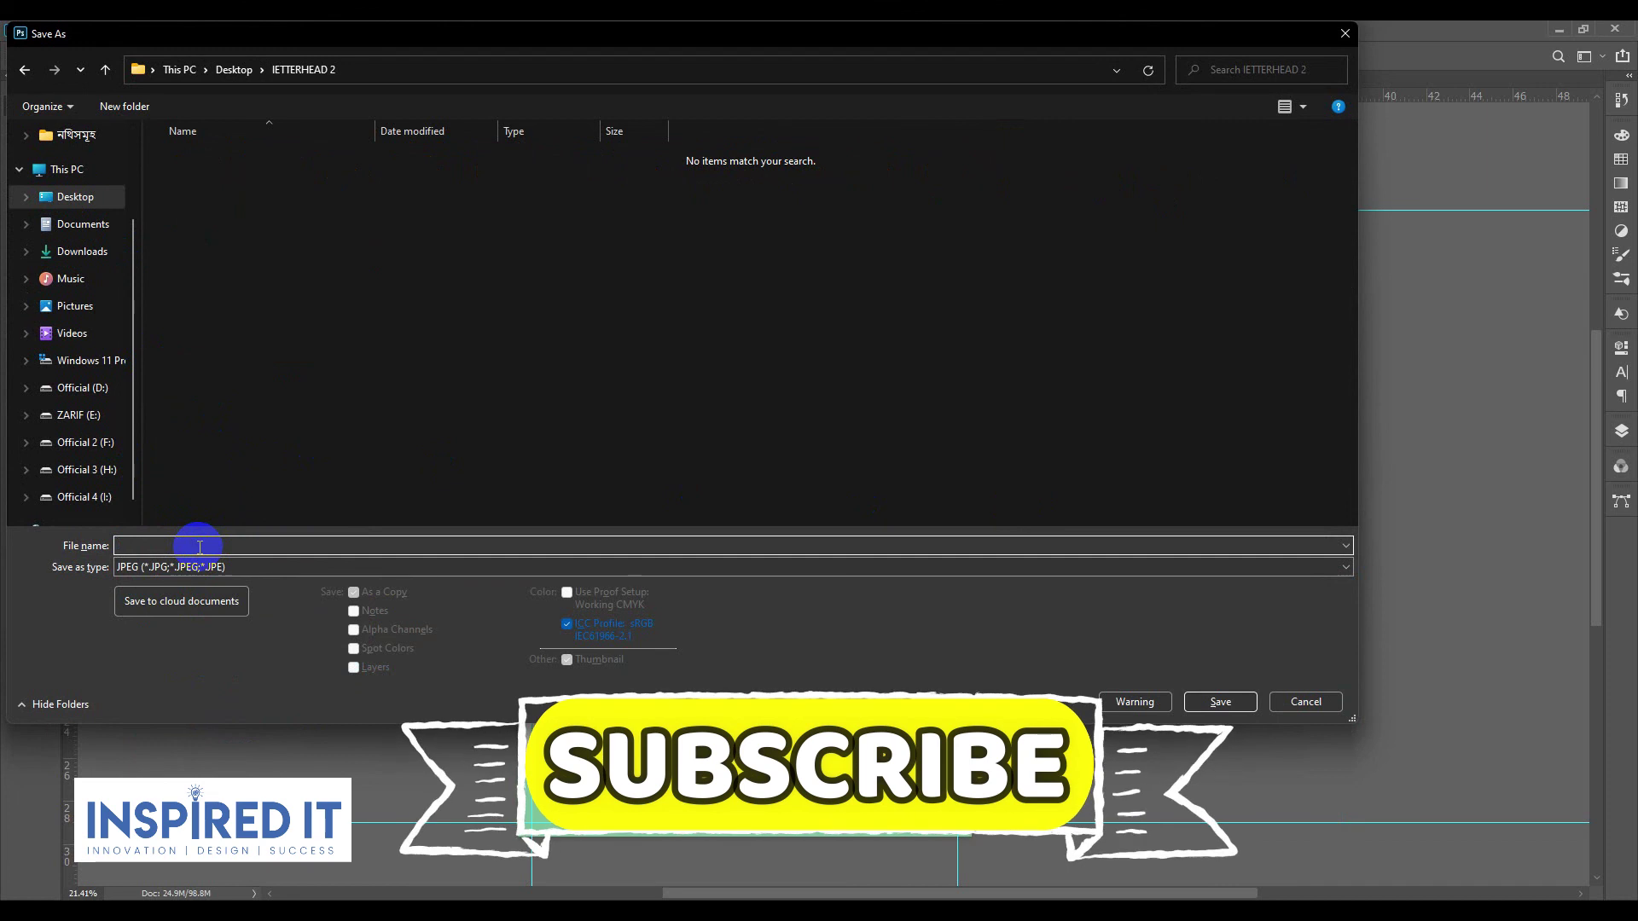
pyautogui.write('Lt 2')
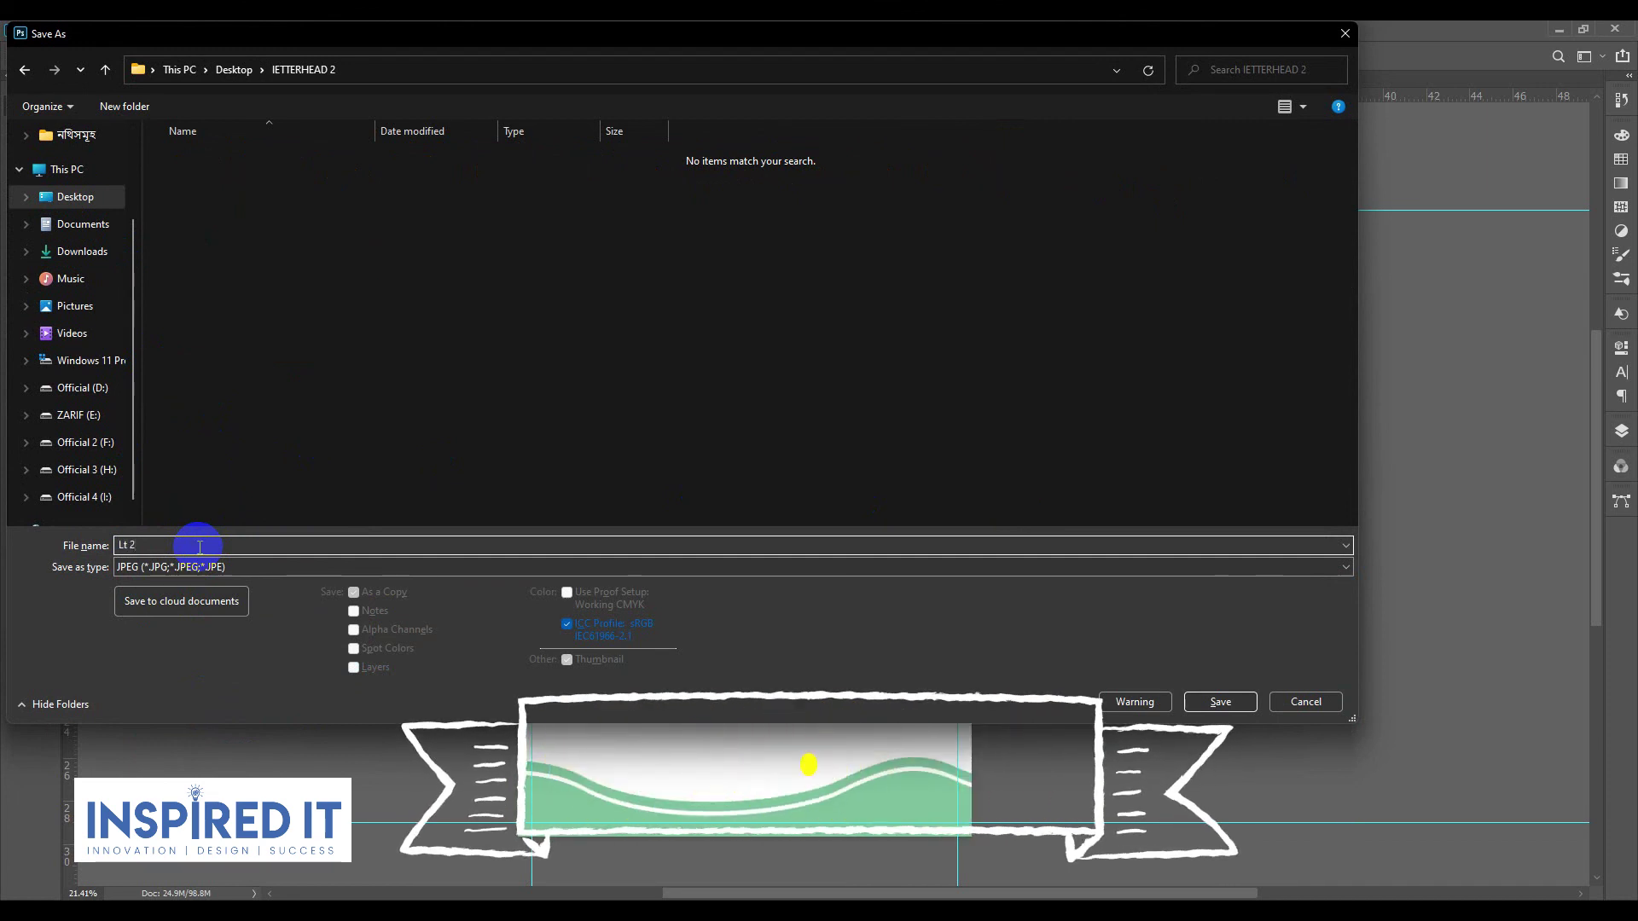
pyautogui.click(66, 205)
pyautogui.click(1222, 698)
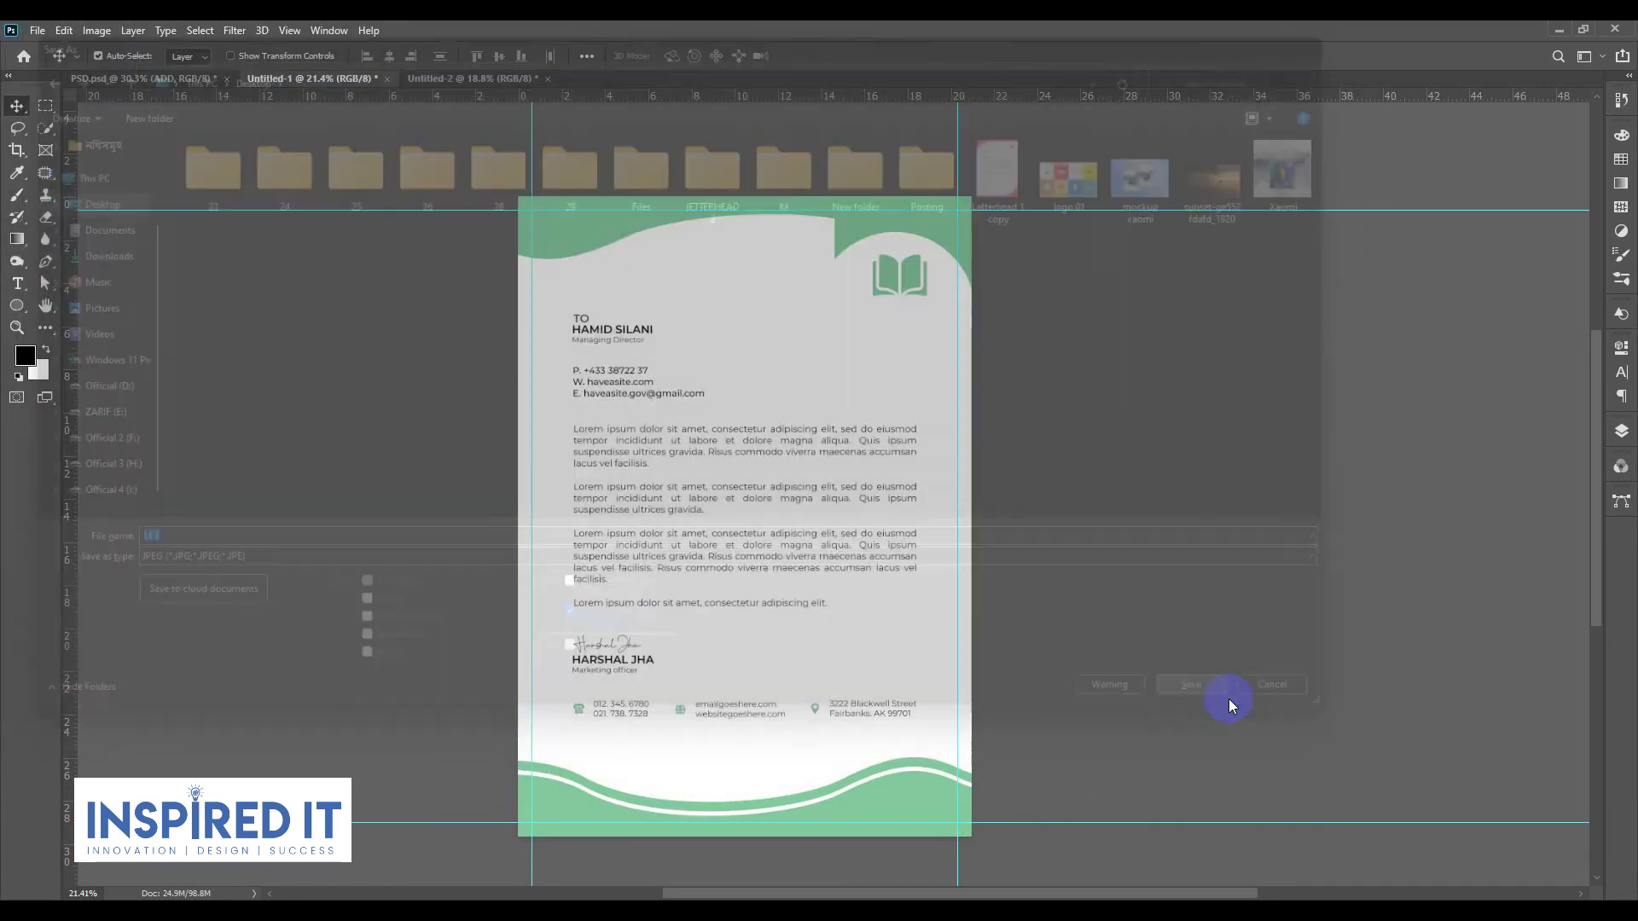
pyautogui.click(929, 269)
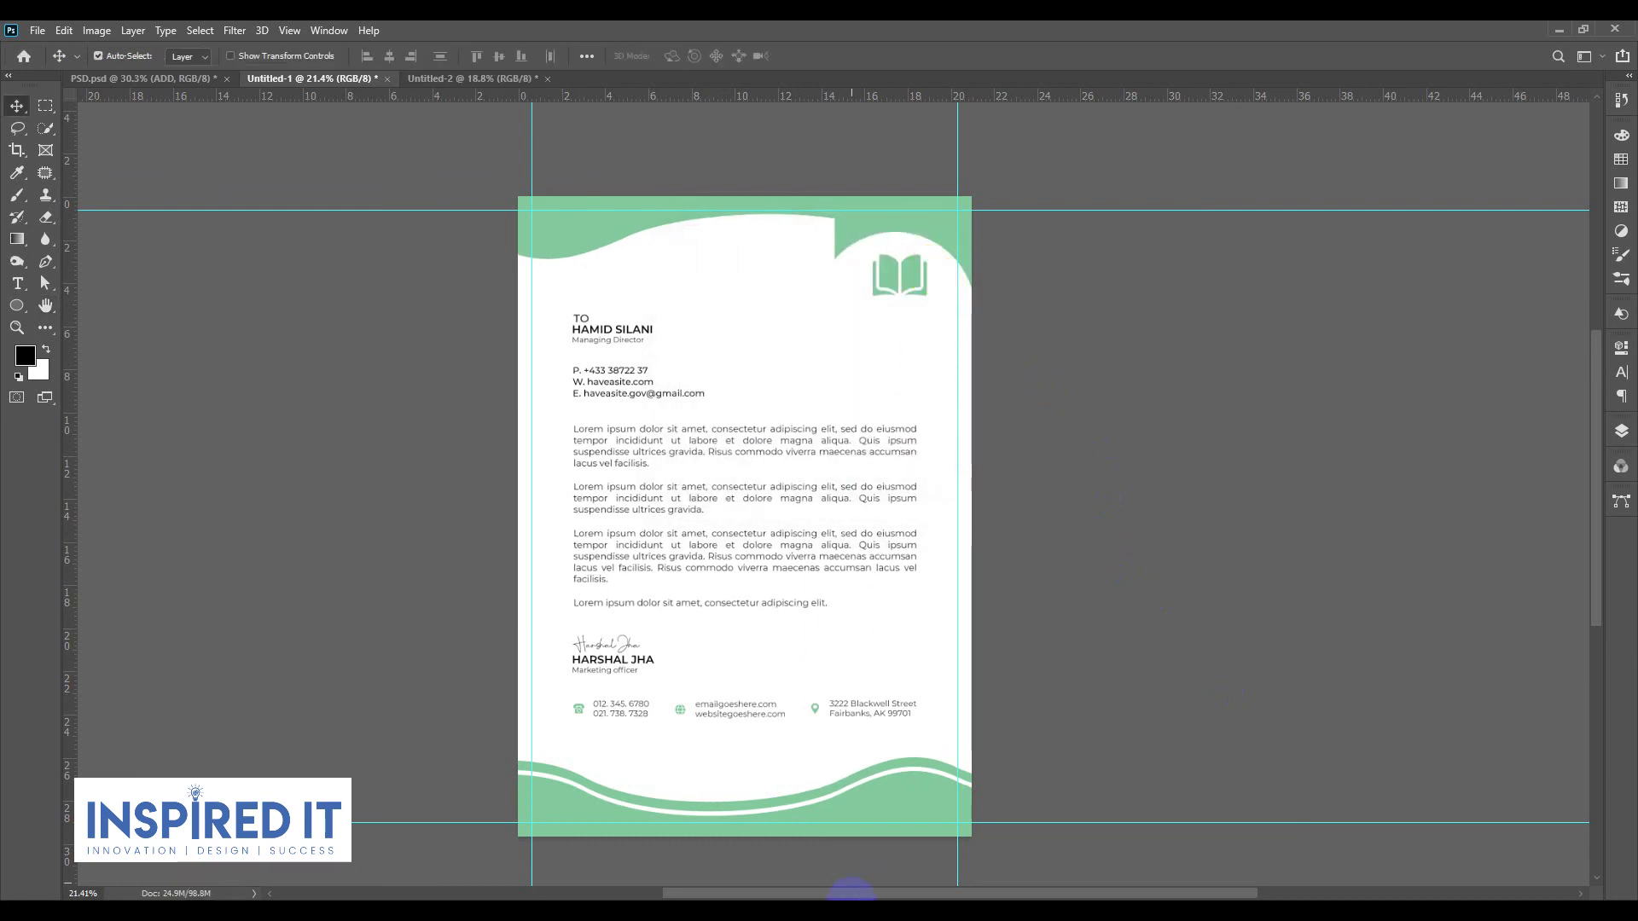